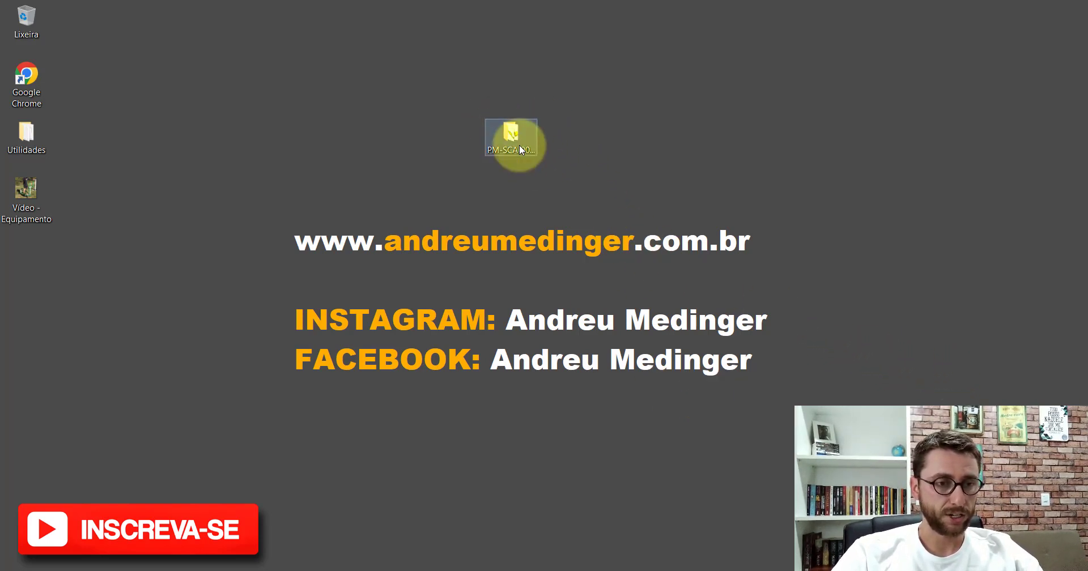
Open the PM-SCA(001)2200 folder and display its part files as extra-large icons.
{"action": "double_click", "coordinate": [521, 149]}
{"action": "right_click", "coordinate": [524, 175]}
{"action": "mouse_move", "coordinate": [549, 188]}
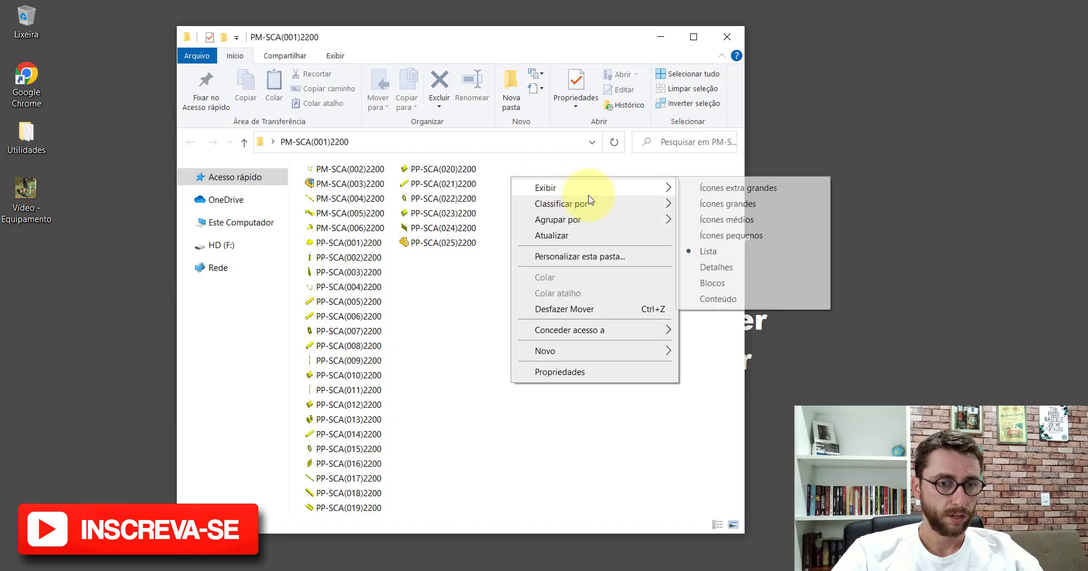
{"action": "left_click", "coordinate": [754, 188]}
{"action": "mouse_move", "coordinate": [739, 193]}
{"action": "left_mouse_down"}
{"action": "mouse_move", "coordinate": [745, 230]}
{"action": "mouse_move", "coordinate": [739, 181]}
{"action": "mouse_move", "coordinate": [744, 317]}
{"action": "left_mouse_up"}
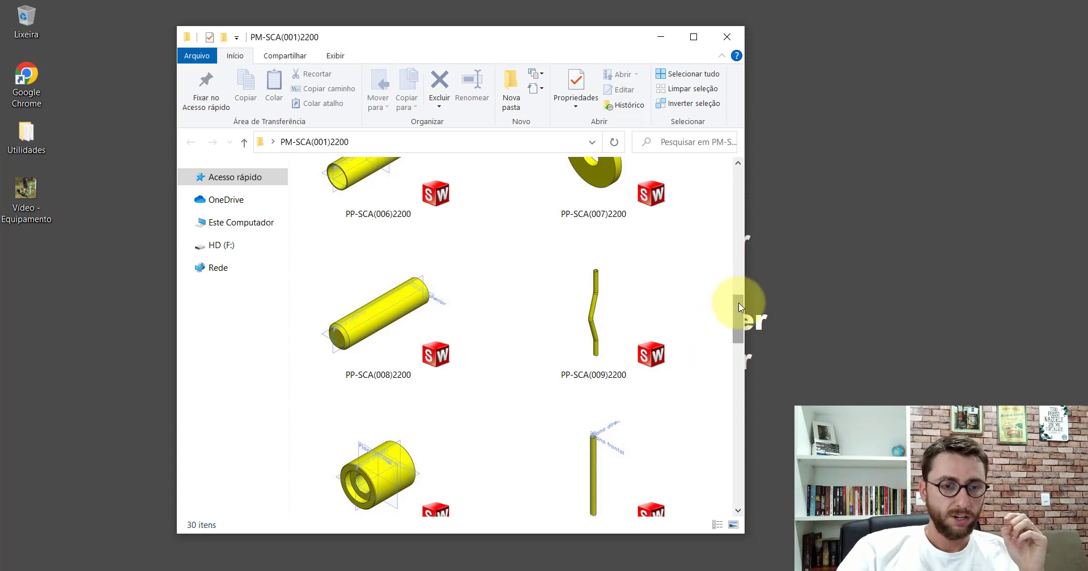
{"action": "left_click_drag", "start_coordinate": [739, 304], "coordinate": [742, 361]}
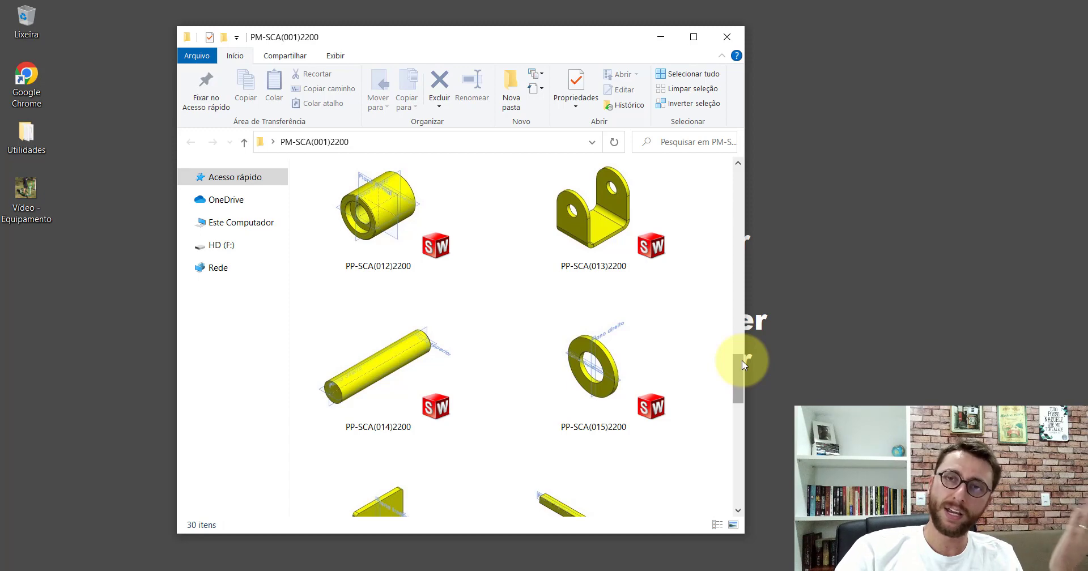
{"action": "scroll", "coordinate": [744, 372], "scroll_direction": "down", "scroll_amount": 2}
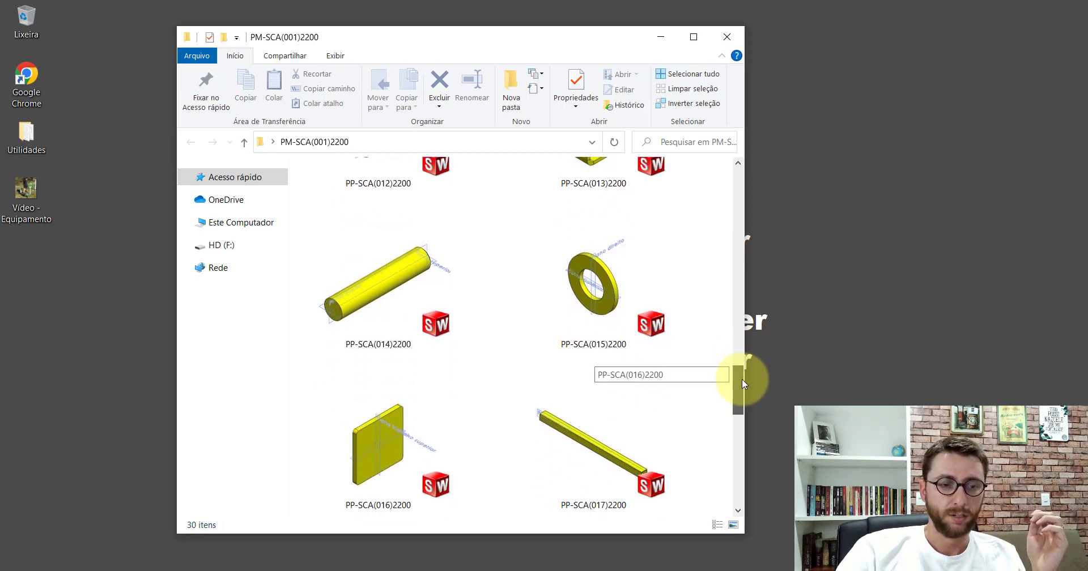
{"action": "left_click", "coordinate": [405, 276]}
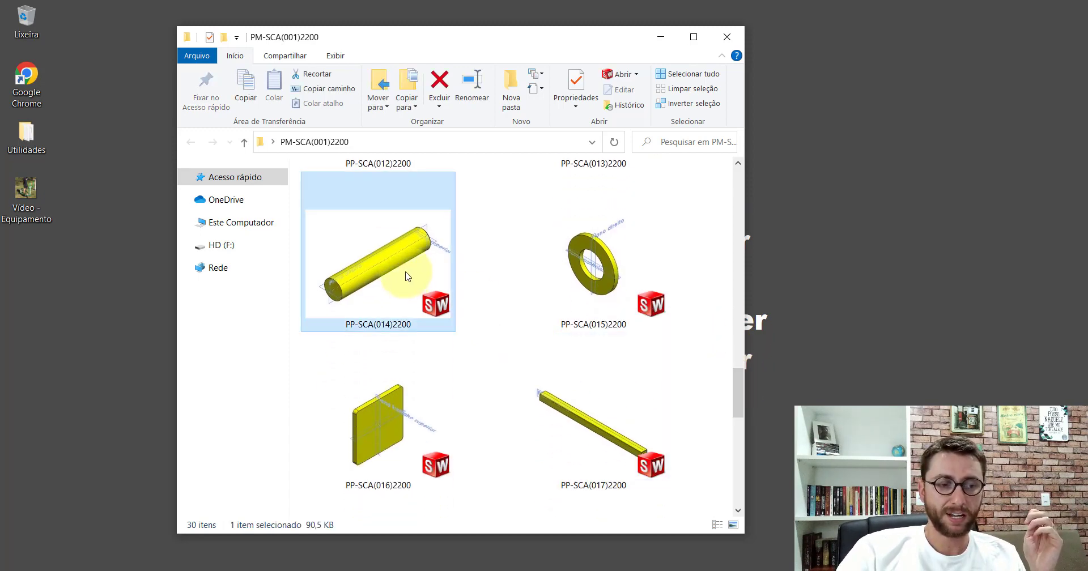
{"action": "left_click", "coordinate": [592, 263]}
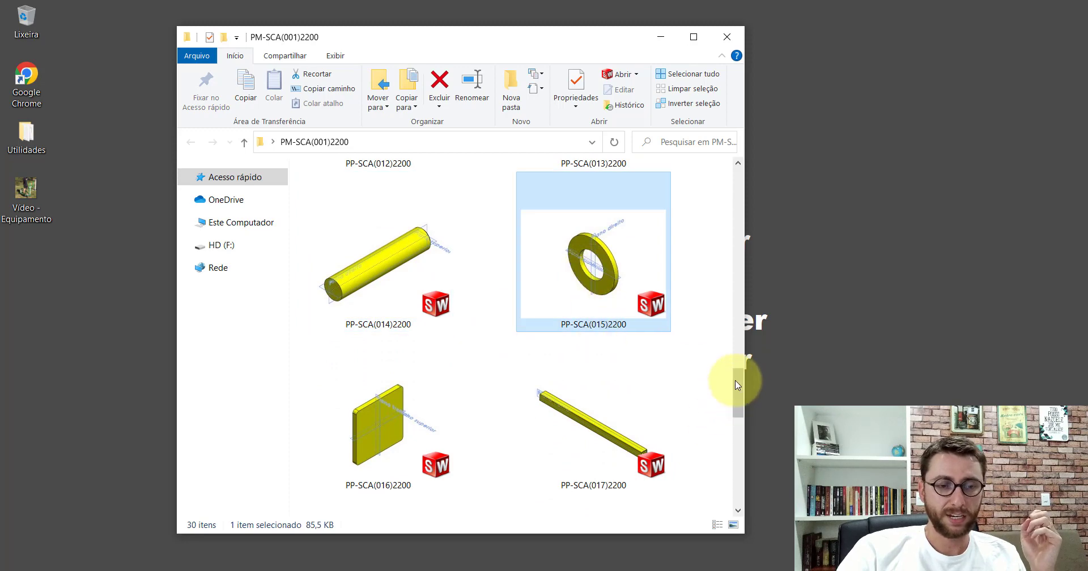
{"action": "mouse_move", "coordinate": [736, 377]}
{"action": "left_mouse_down"}
{"action": "mouse_move", "coordinate": [756, 468]}
{"action": "mouse_move", "coordinate": [755, 439]}
{"action": "left_mouse_up"}
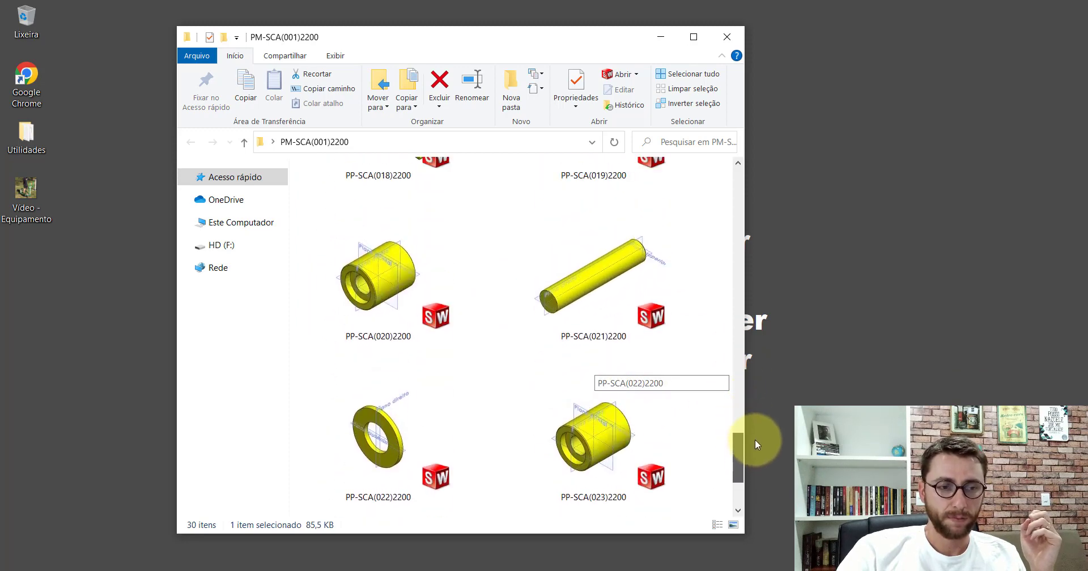
{"action": "left_click", "coordinate": [619, 309]}
{"action": "left_click", "coordinate": [406, 400]}
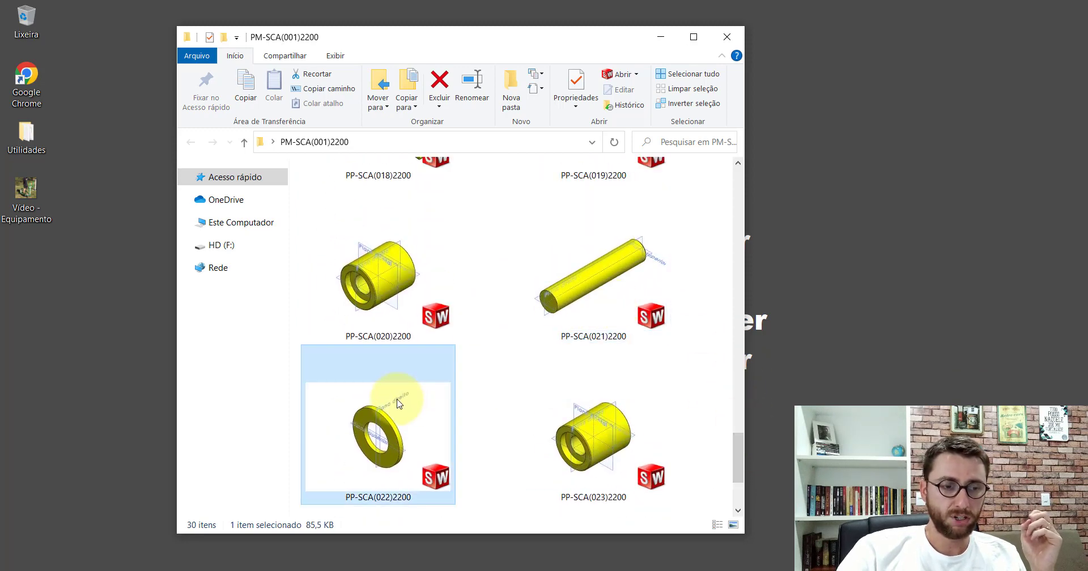
{"action": "left_click_drag", "start_coordinate": [735, 456], "coordinate": [740, 448]}
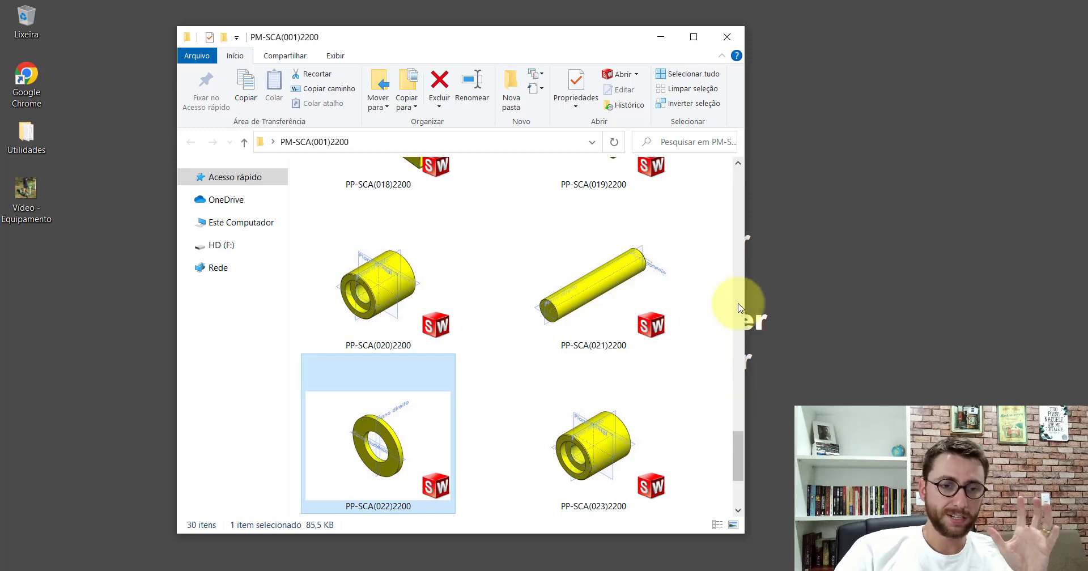
Switch the folder to List view and select files PM-SCA(002)2200 through PM-SCA(005)2200.
{"action": "right_click", "coordinate": [707, 220]}
{"action": "mouse_move", "coordinate": [740, 227]}
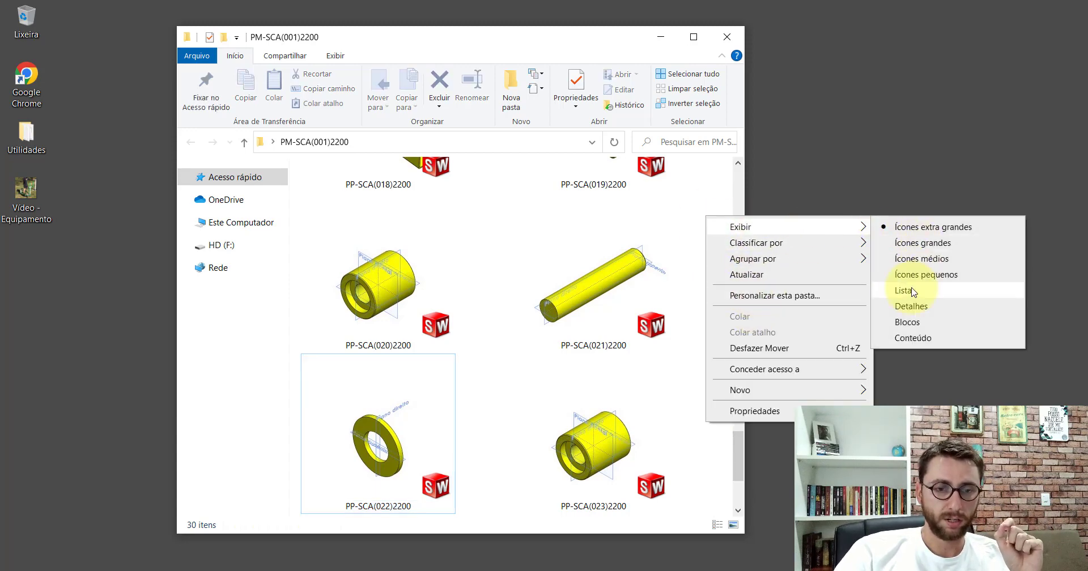
{"action": "left_click", "coordinate": [911, 291]}
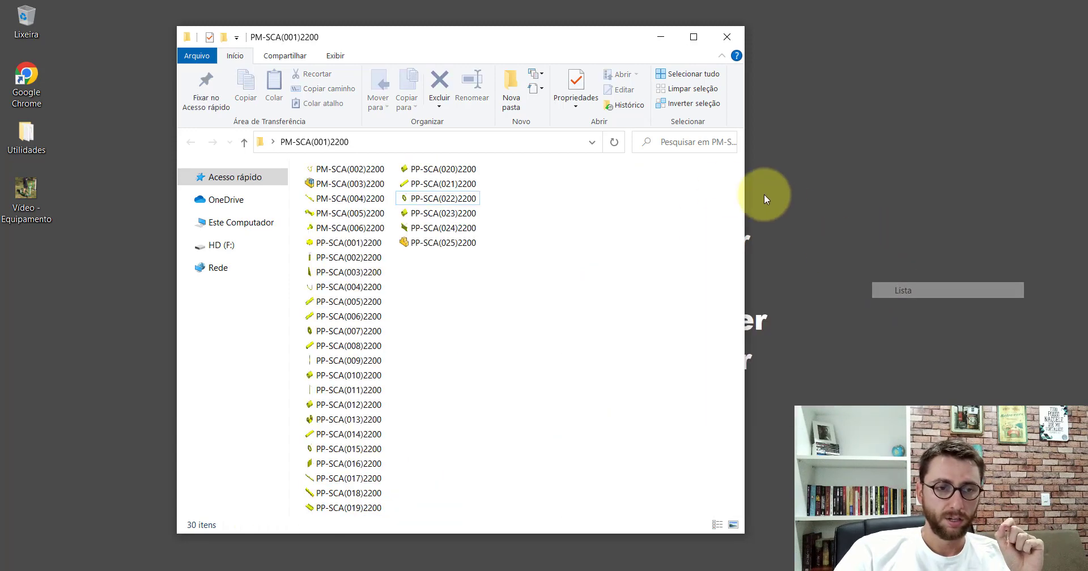
{"action": "left_click", "coordinate": [343, 170]}
{"action": "left_click", "coordinate": [342, 183]}
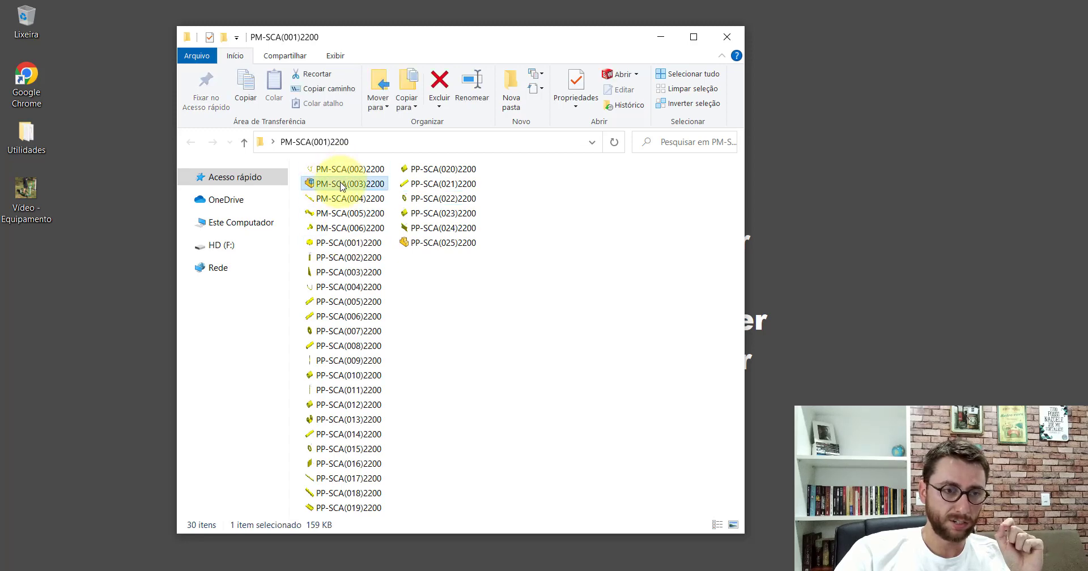
{"action": "left_click", "coordinate": [349, 198]}
{"action": "left_click", "coordinate": [356, 213]}
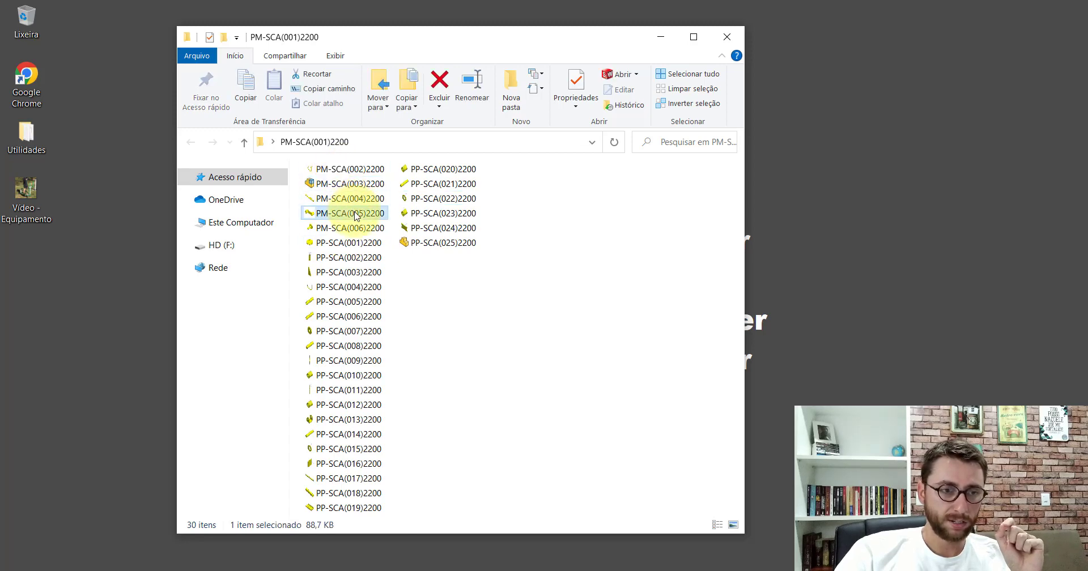
Select PM-SCA(006)2200, clear the selection, and close the File Explorer window.
{"action": "left_click", "coordinate": [356, 215], "text": "ctrl"}
{"action": "left_click", "coordinate": [352, 228]}
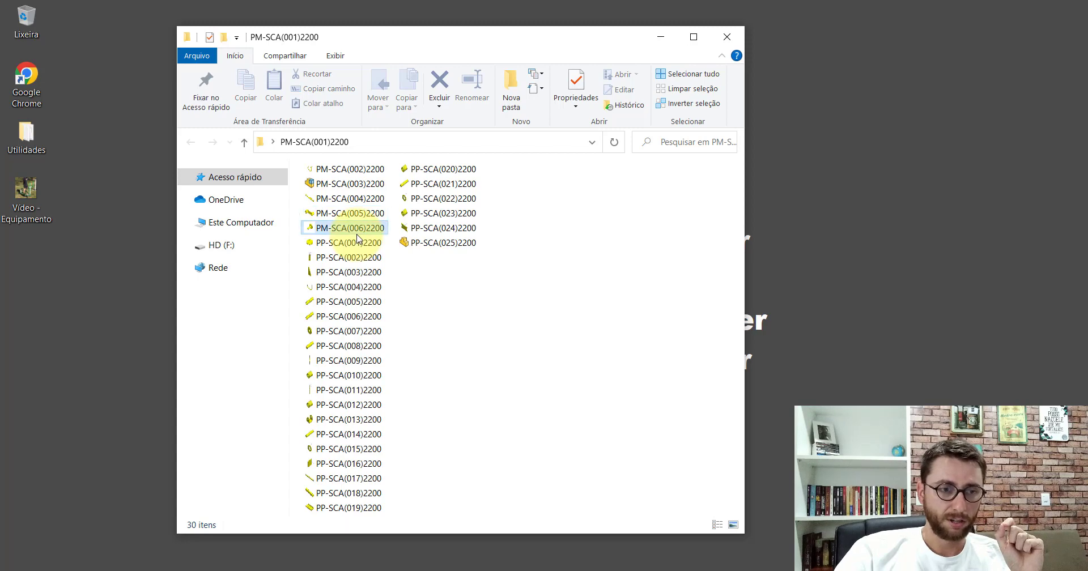
{"action": "left_click", "coordinate": [497, 312]}
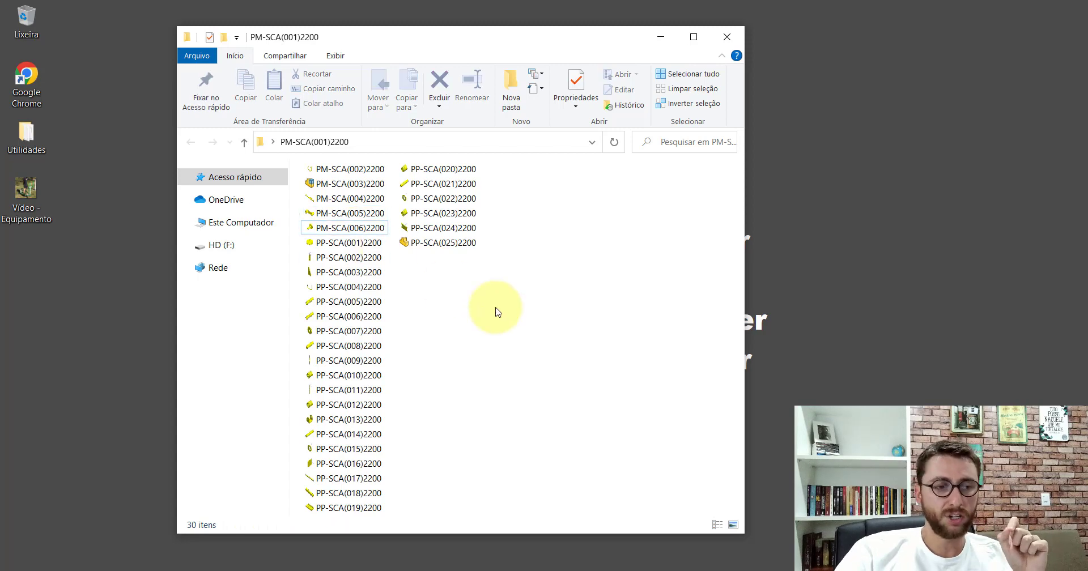
{"action": "left_click", "coordinate": [727, 36]}
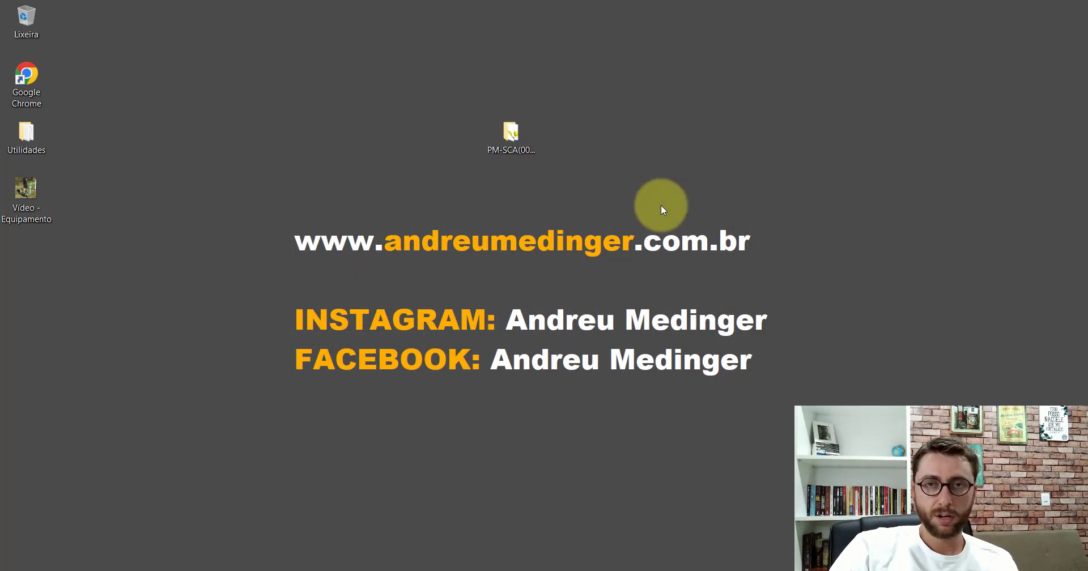
Bring SOLIDWORKS to the front and create a new assembly document.
{"action": "left_click", "coordinate": [536, 568]}
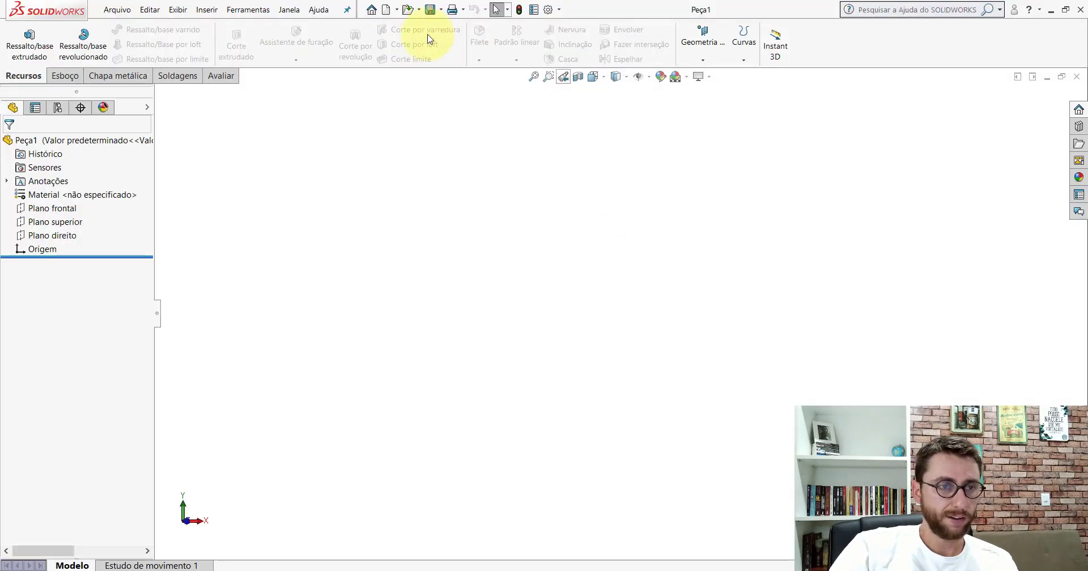
{"action": "left_click", "coordinate": [388, 9]}
{"action": "double_click", "coordinate": [433, 243]}
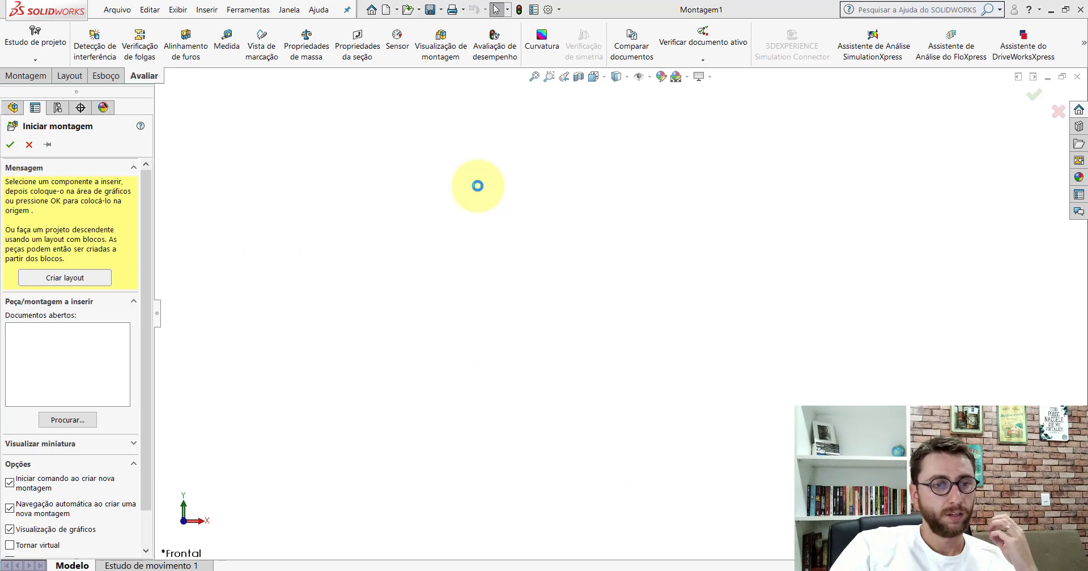
From Desktop > PM-SCA(001)2200, load parts PP-SCA(014)2200 and PP-SCA(015)2200 for insertion.
{"action": "left_click", "coordinate": [226, 151]}
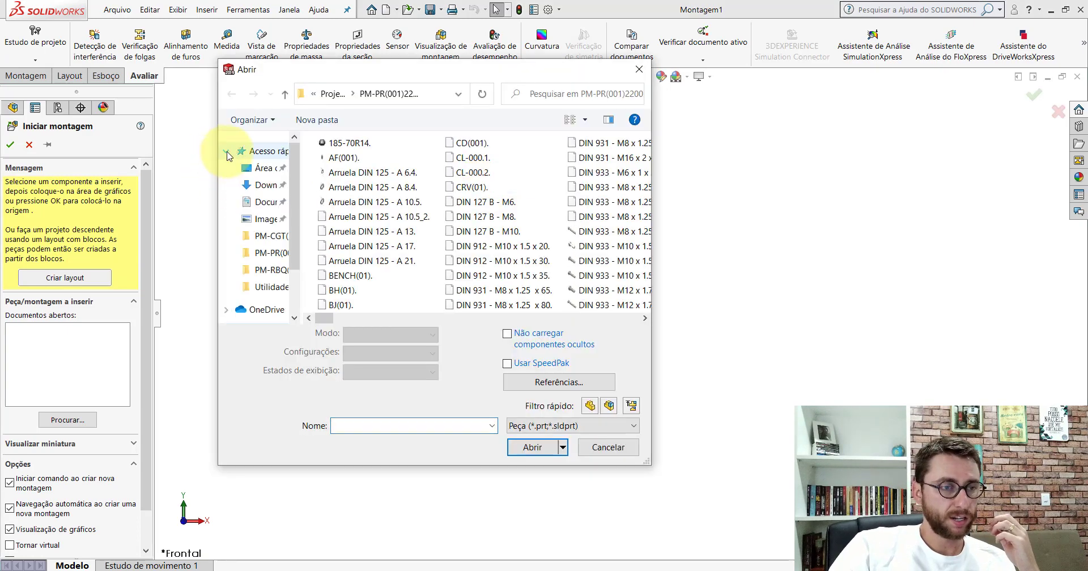
{"action": "left_click", "coordinate": [250, 165]}
{"action": "left_click", "coordinate": [226, 151]}
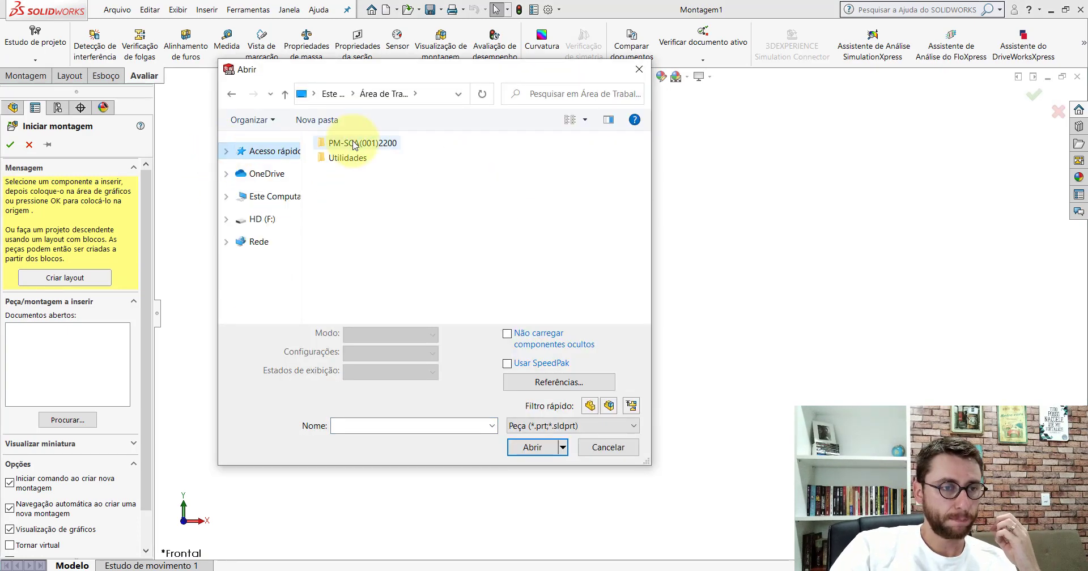
{"action": "double_click", "coordinate": [353, 145]}
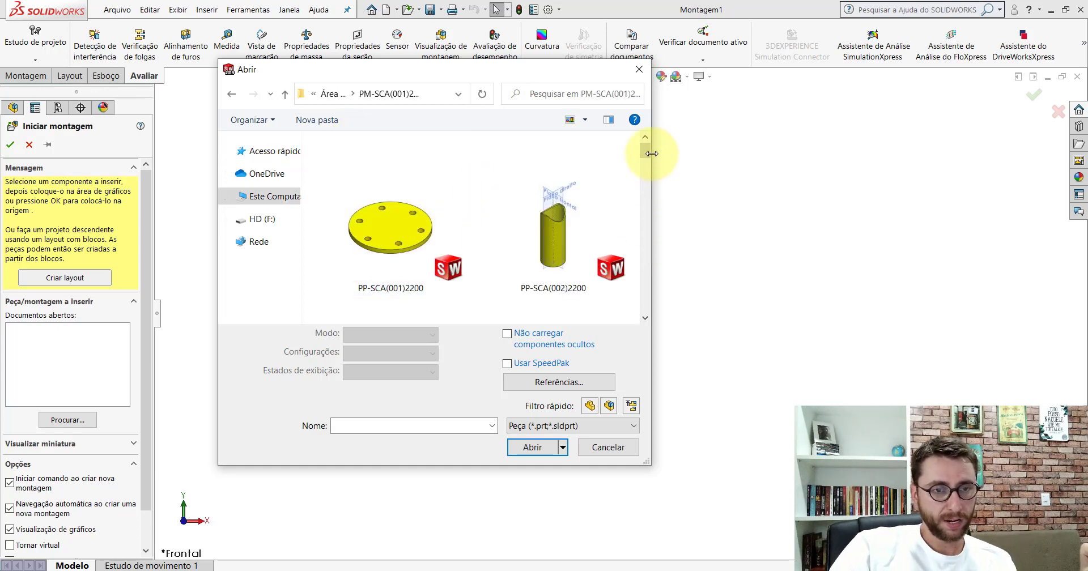
{"action": "left_click", "coordinate": [590, 406]}
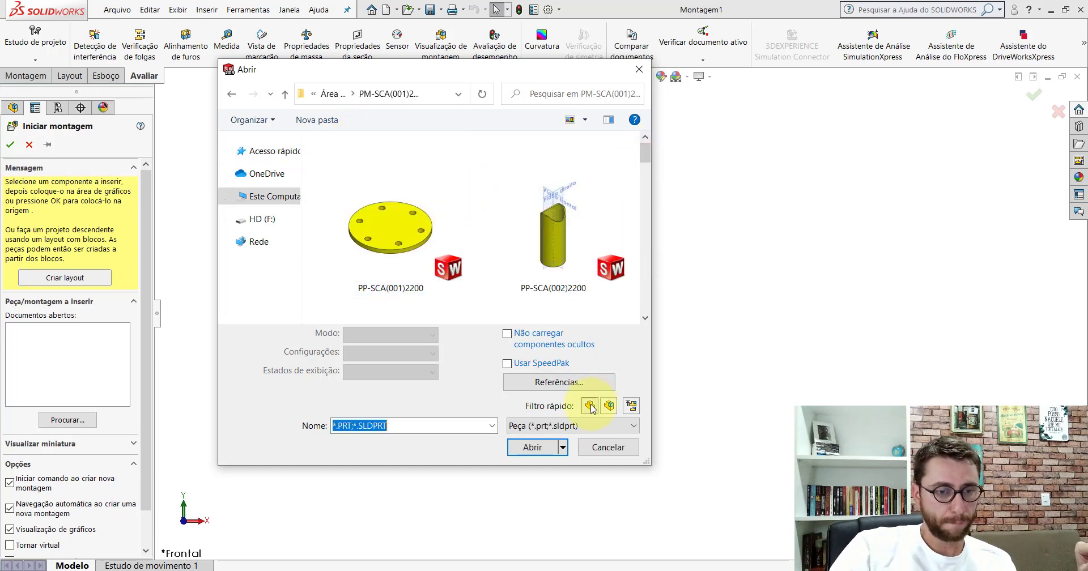
{"action": "left_click_drag", "start_coordinate": [644, 150], "coordinate": [660, 240]}
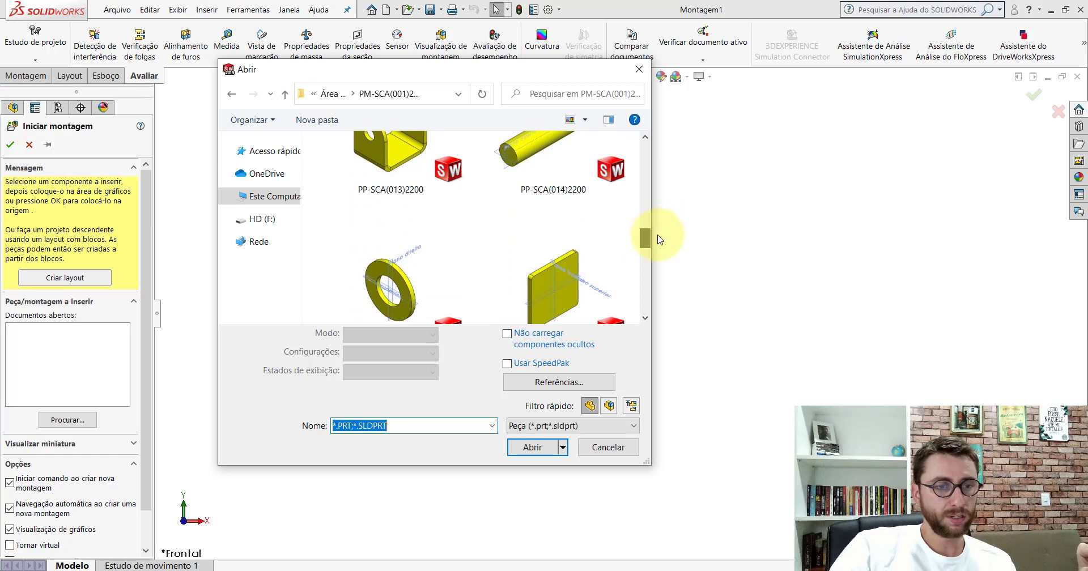
{"action": "left_click", "coordinate": [522, 155]}
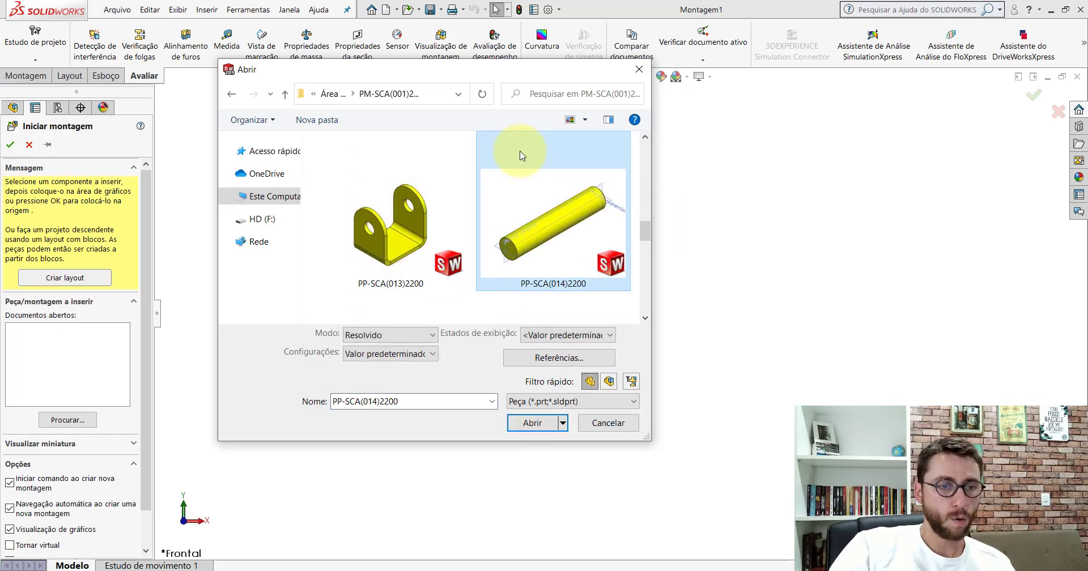
{"action": "left_click_drag", "start_coordinate": [646, 232], "coordinate": [648, 246]}
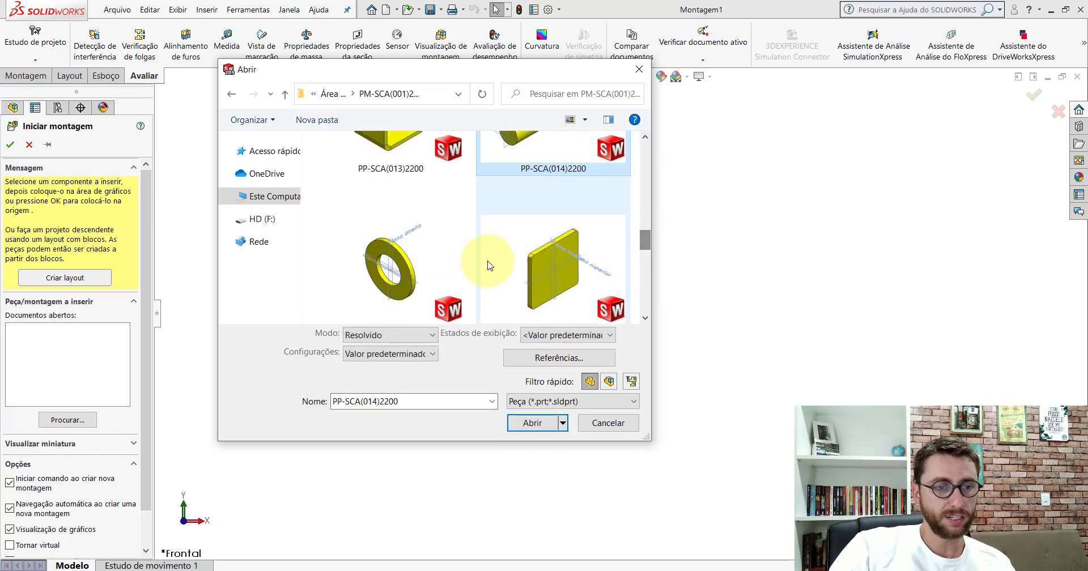
{"action": "left_click", "coordinate": [418, 258], "text": "ctrl"}
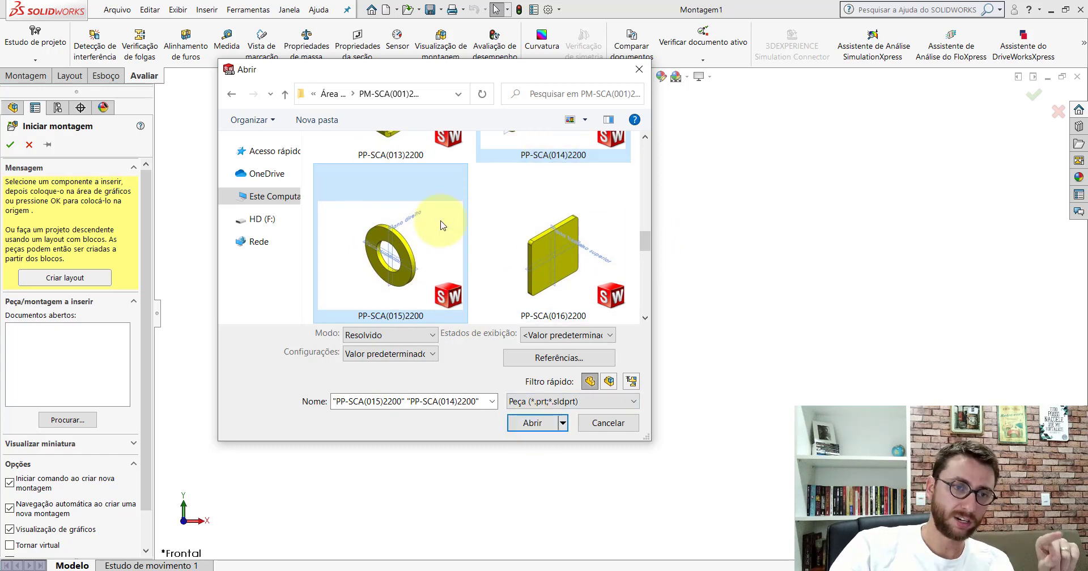
{"action": "left_click", "coordinate": [533, 423]}
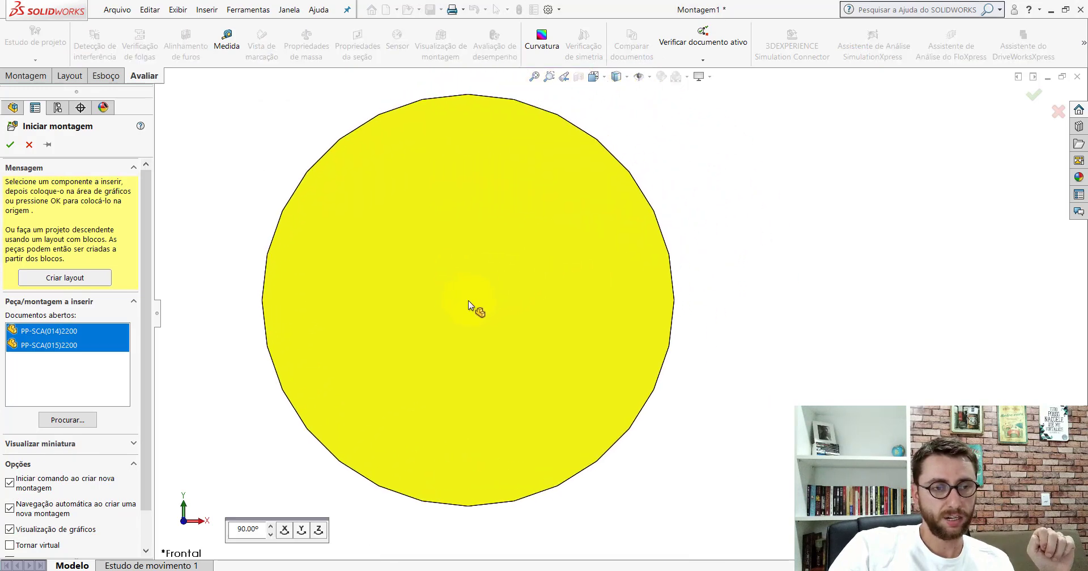
Place PP-SCA(014)2200 and washer PP-SCA(015)2200 in Montagem1 and switch to Isometric view.
{"action": "left_click", "coordinate": [473, 306]}
{"action": "left_click", "coordinate": [652, 307]}
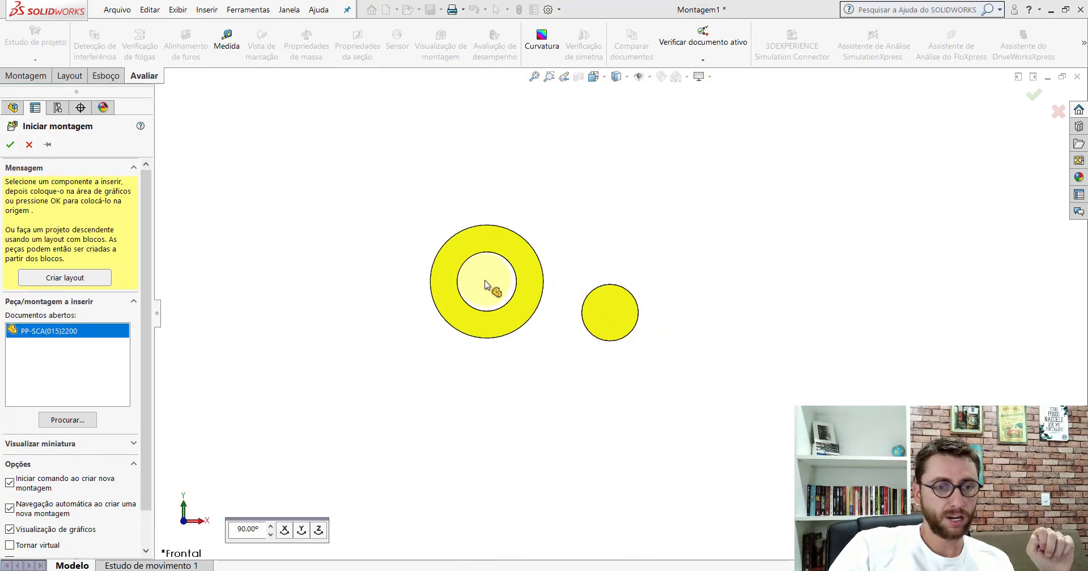
{"action": "left_click", "coordinate": [593, 77]}
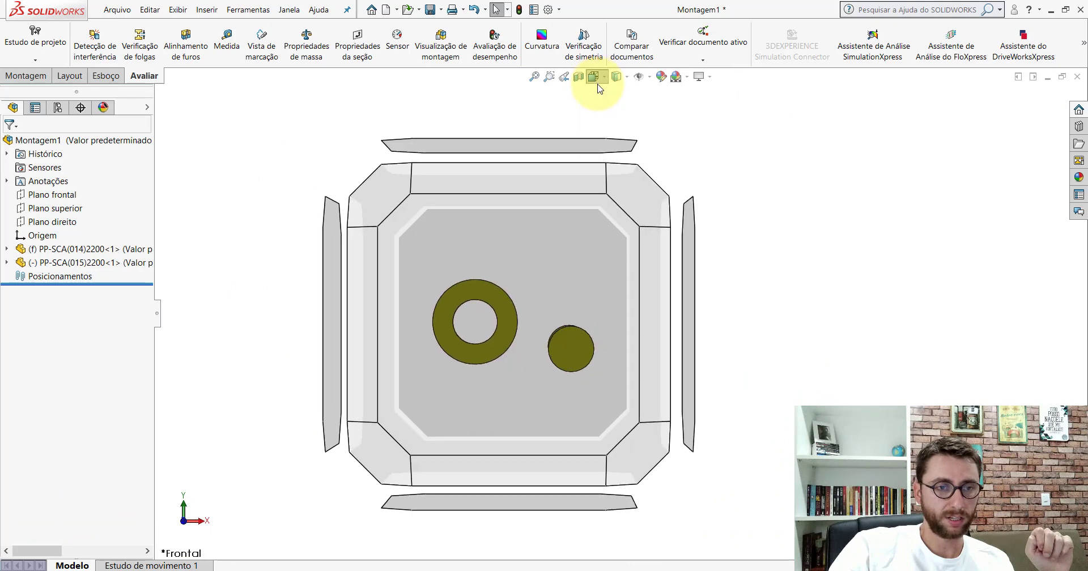
{"action": "left_click", "coordinate": [658, 110]}
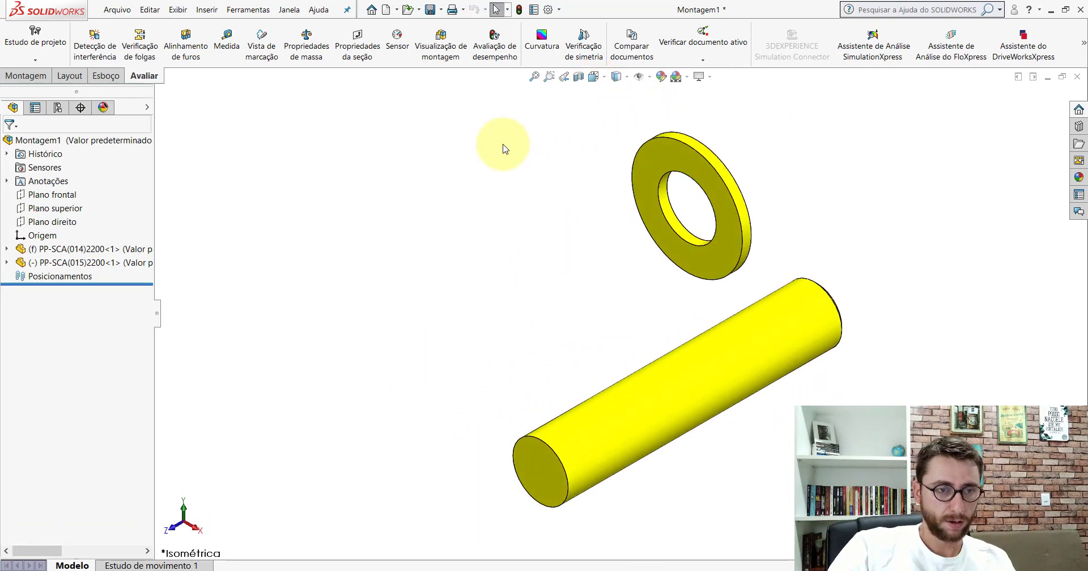
{"action": "left_click", "coordinate": [39, 79]}
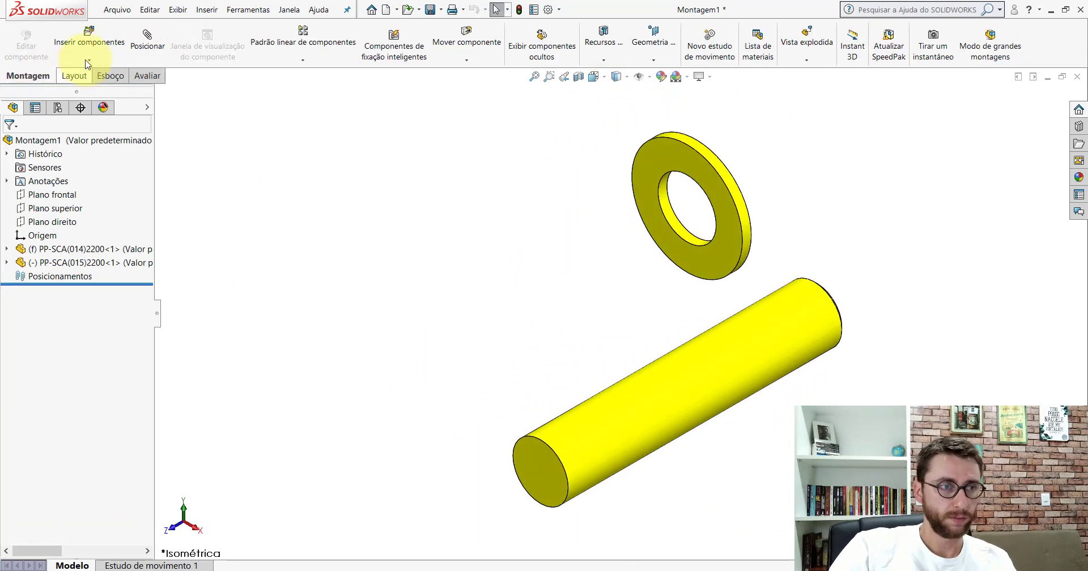
Mate the flange bore concentric with the PP-SCA(014)2200 shaft.
{"action": "left_click", "coordinate": [151, 40]}
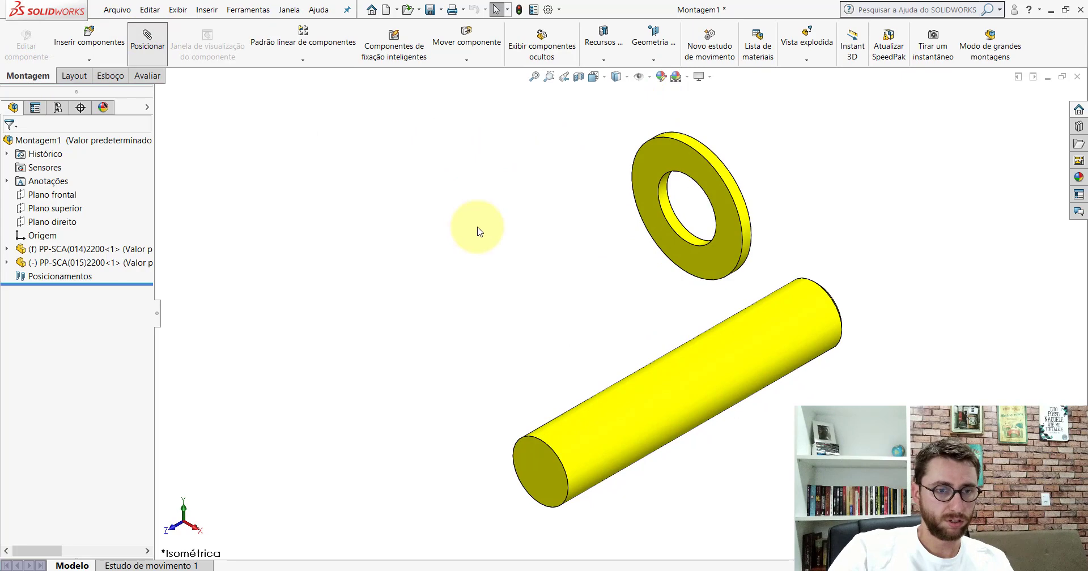
{"action": "left_click", "coordinate": [676, 227]}
{"action": "left_click", "coordinate": [692, 359]}
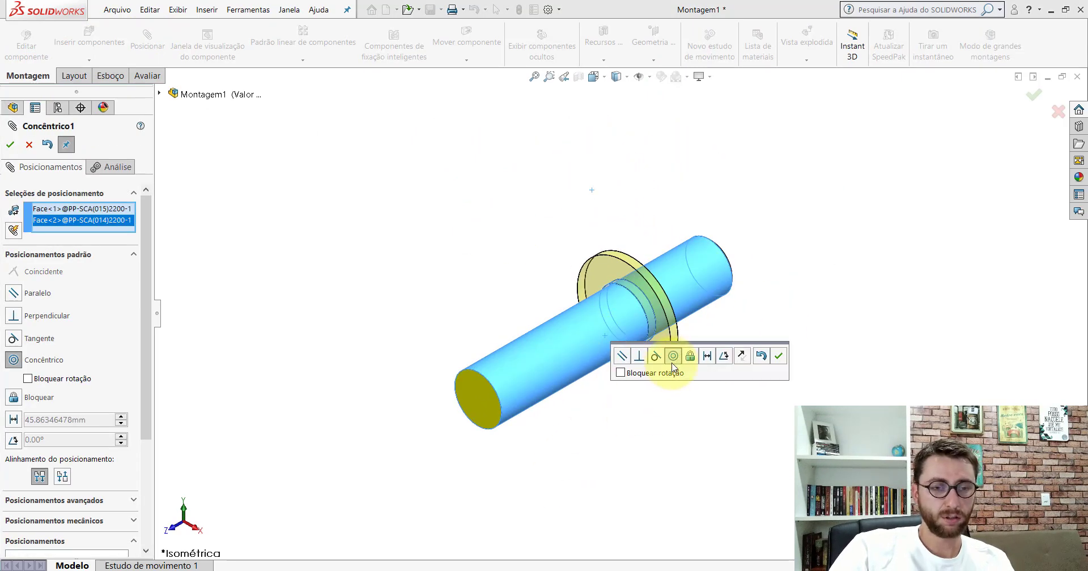
{"action": "left_click", "coordinate": [780, 356]}
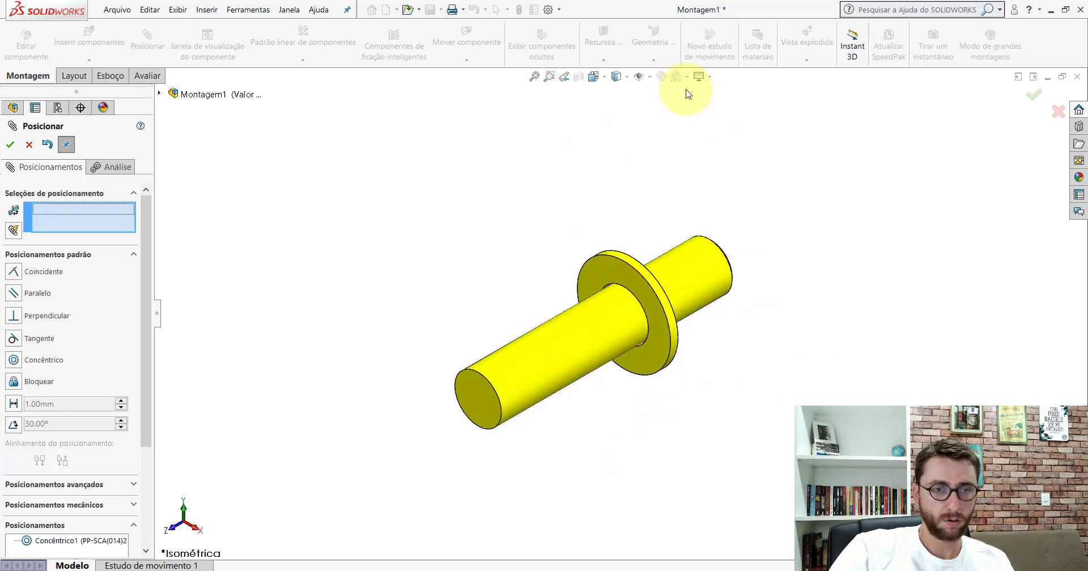
With planes shown, mate both parts' right planes parallel, then hide the planes.
{"action": "left_click", "coordinate": [650, 78]}
{"action": "left_click", "coordinate": [641, 94]}
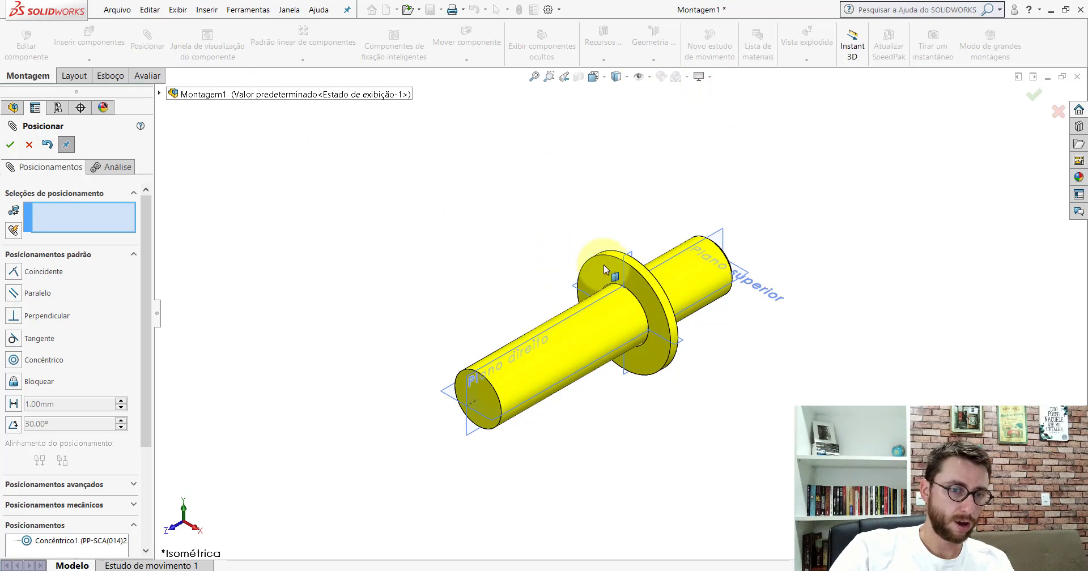
{"action": "left_click", "coordinate": [622, 263]}
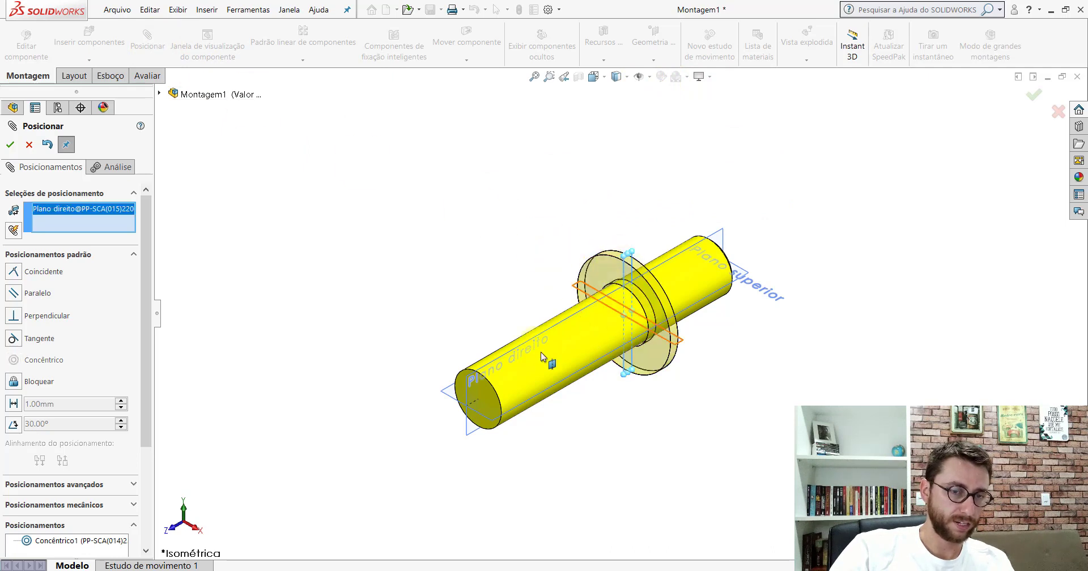
{"action": "left_click", "coordinate": [467, 422]}
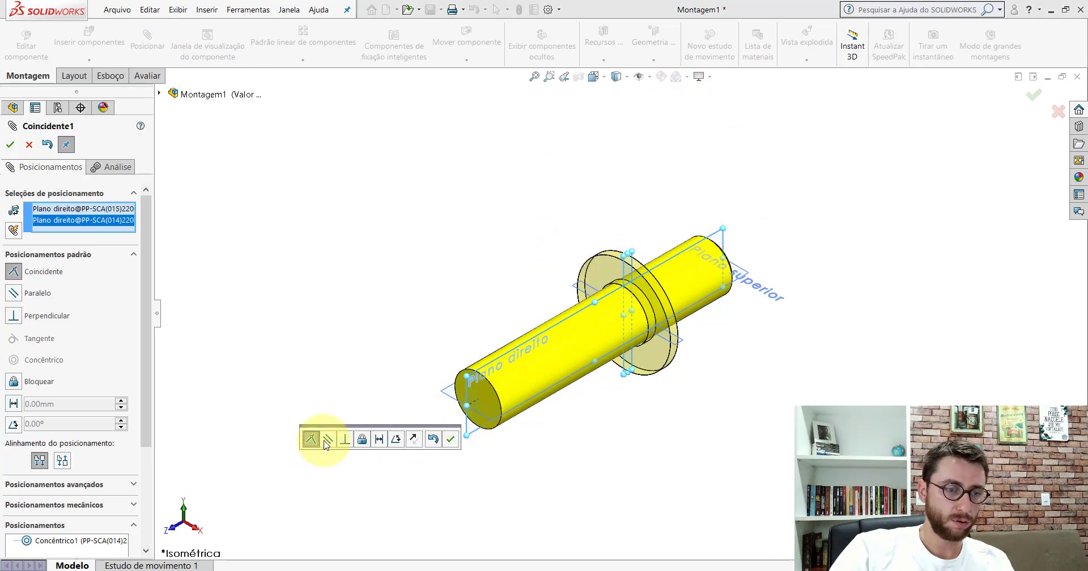
{"action": "left_click", "coordinate": [327, 441]}
{"action": "left_click", "coordinate": [450, 439]}
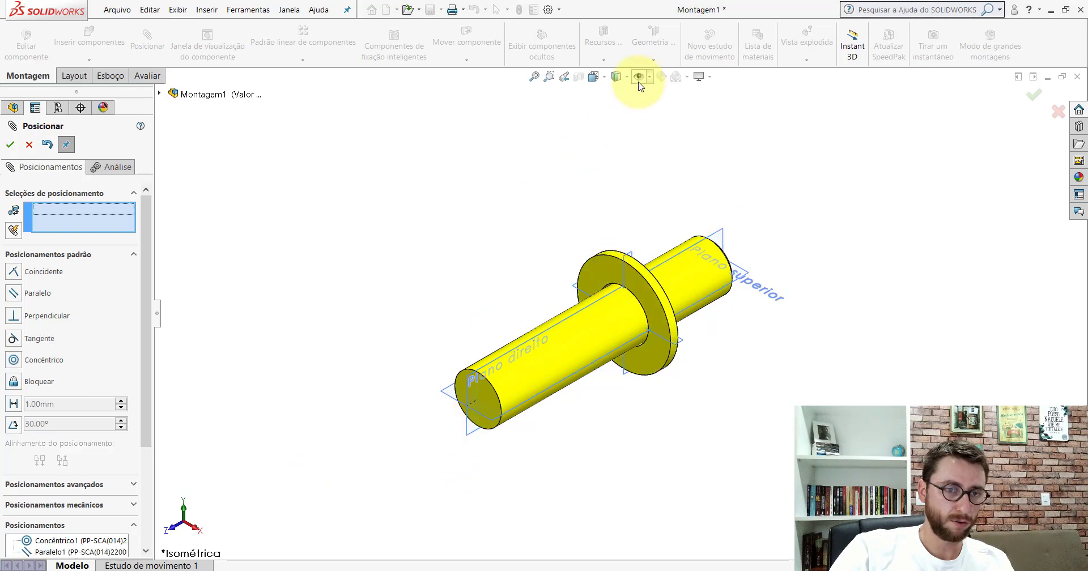
{"action": "left_click", "coordinate": [639, 81]}
Make the flange face coincident with the shaft end and finish mating.
{"action": "left_click", "coordinate": [612, 273]}
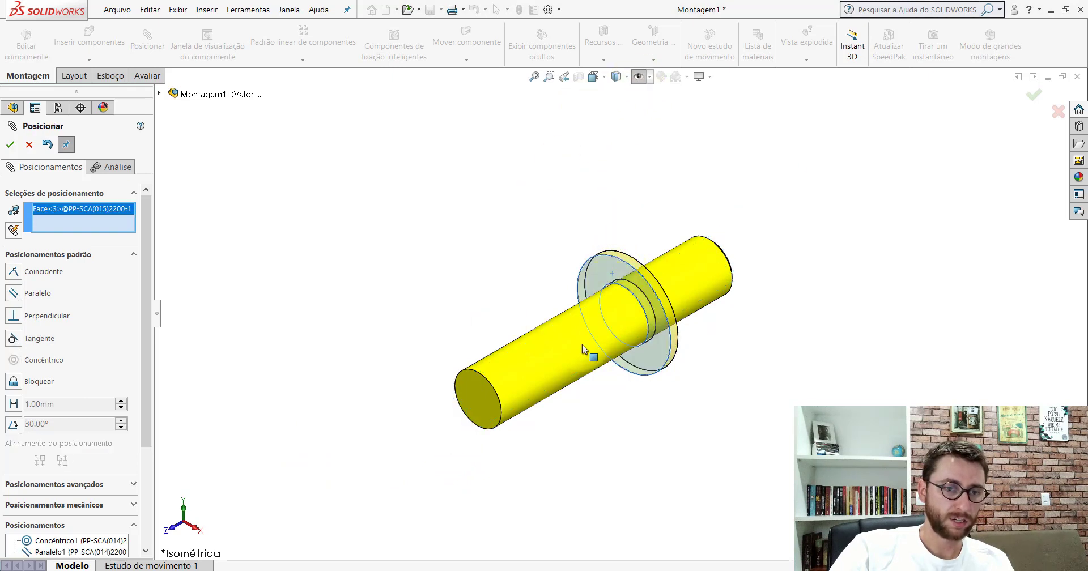
{"action": "left_click", "coordinate": [478, 398]}
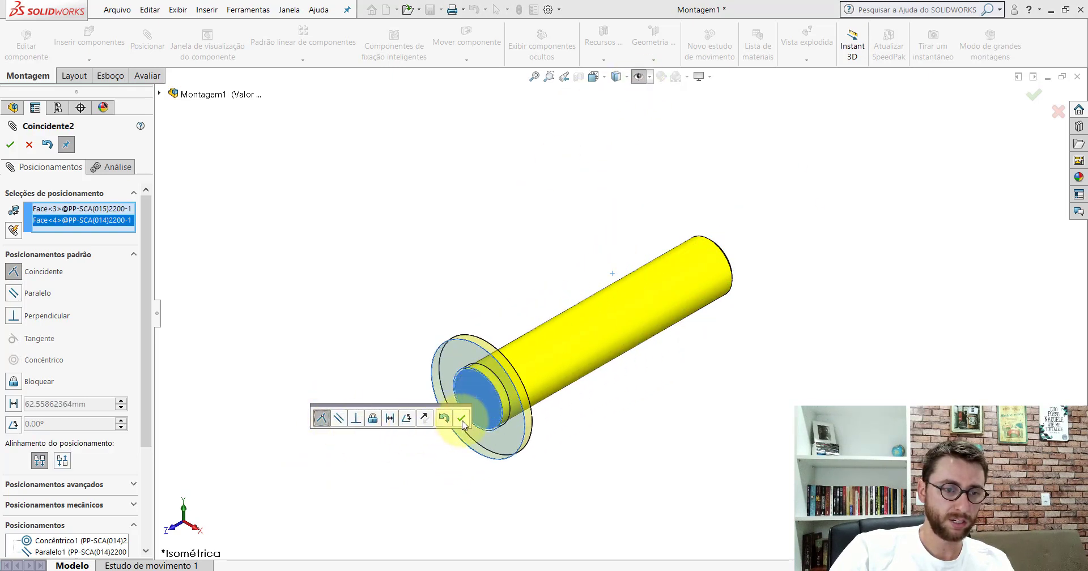
{"action": "left_click", "coordinate": [461, 418]}
{"action": "left_click", "coordinate": [29, 145]}
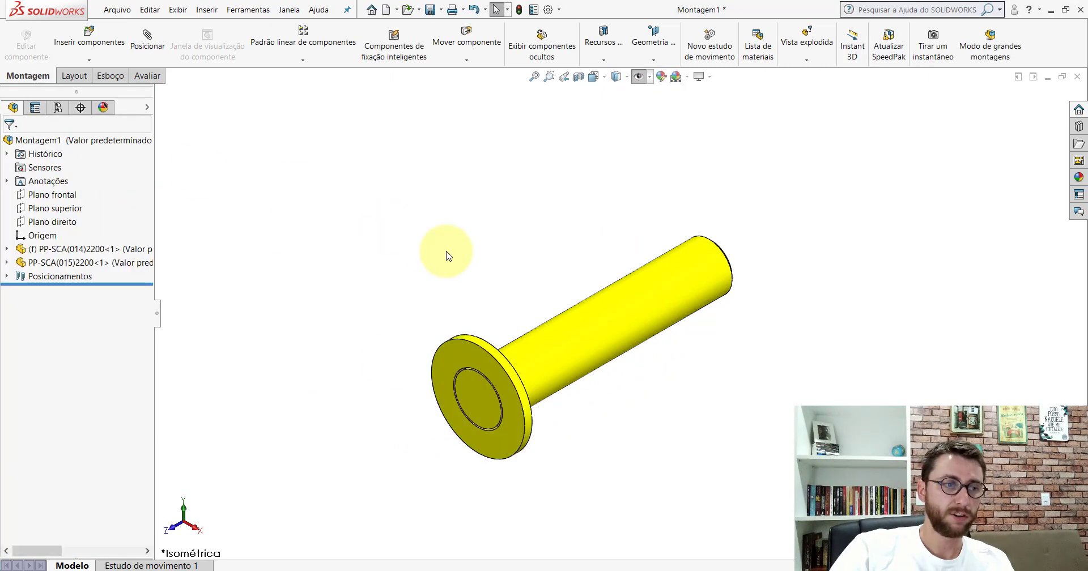
Save Montagem1 as PM-SCA(007)2200 in the PM-SCA(001)2200 folder.
{"action": "left_click", "coordinate": [430, 9]}
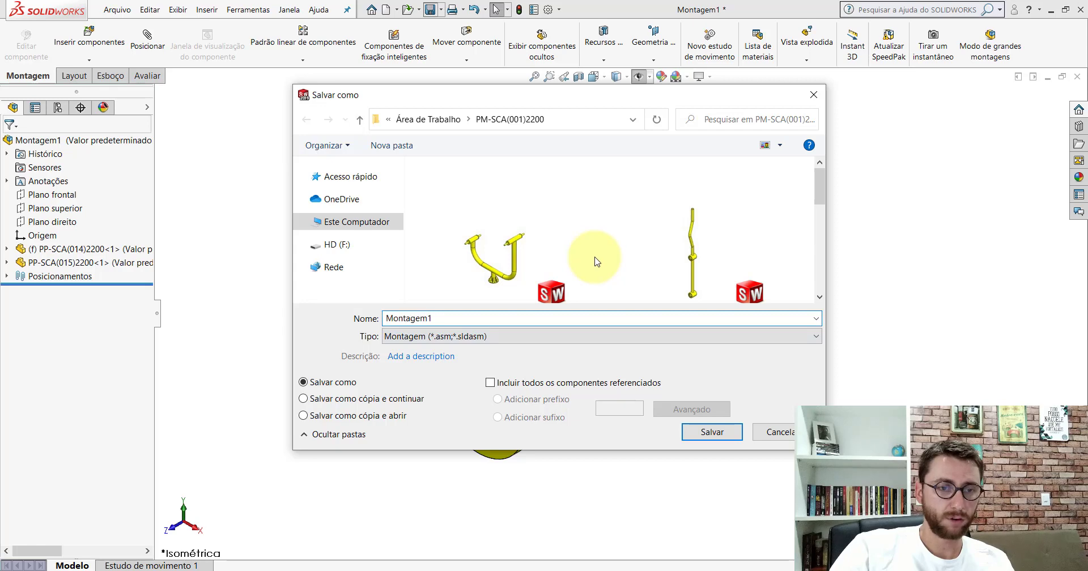
{"action": "right_click", "coordinate": [594, 261]}
{"action": "mouse_move", "coordinate": [672, 268]}
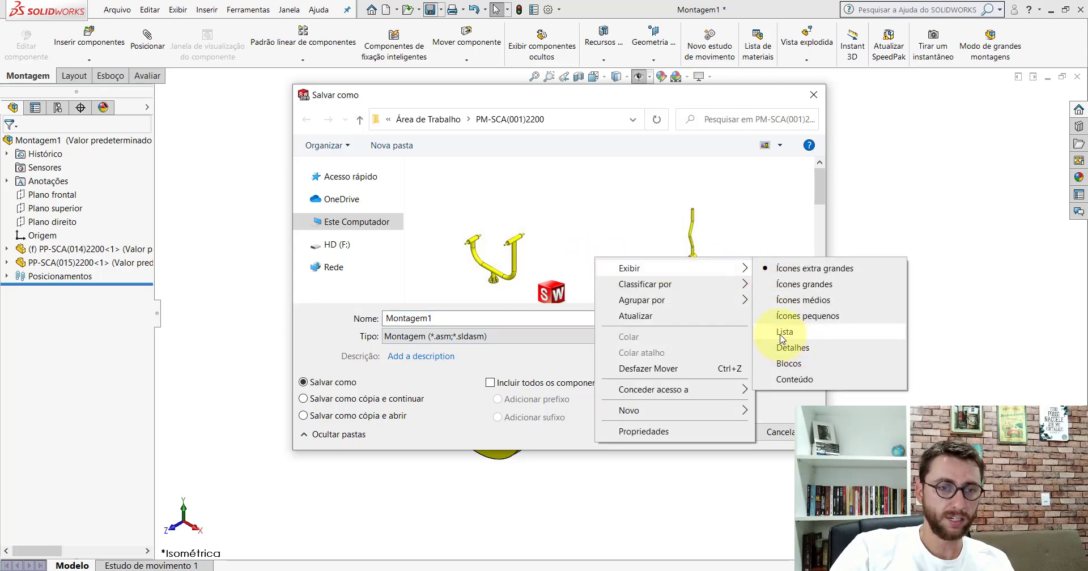
{"action": "left_click", "coordinate": [784, 332]}
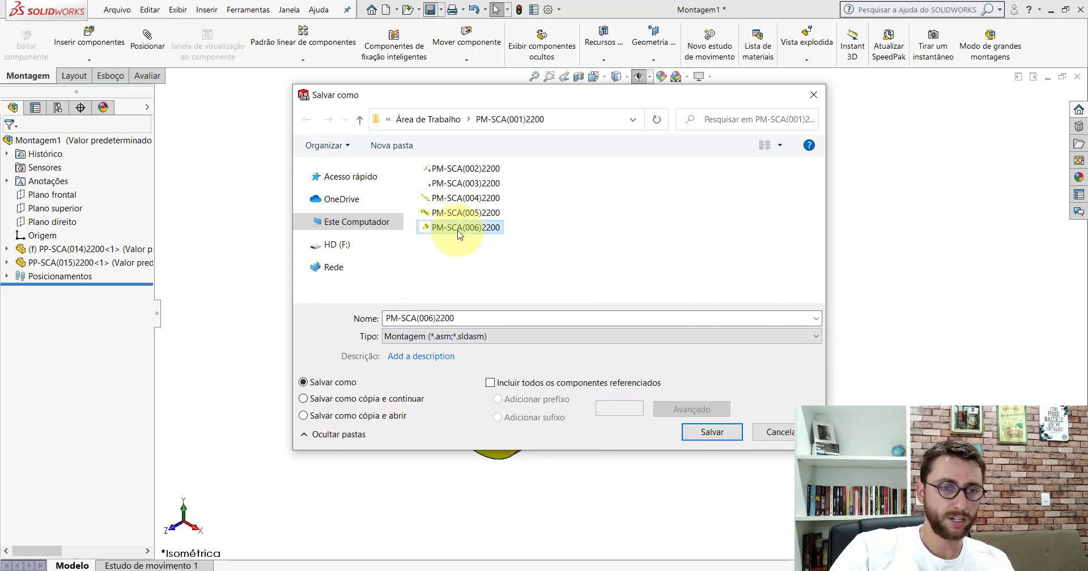
{"action": "double_click", "coordinate": [474, 318]}
{"action": "type", "text": "7"}
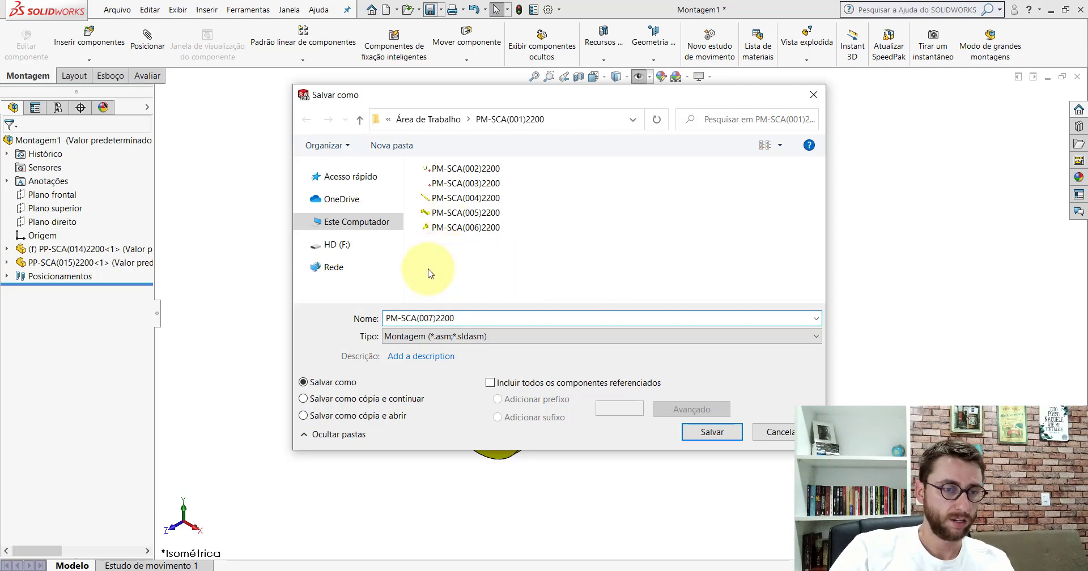
{"action": "key", "text": "Return"}
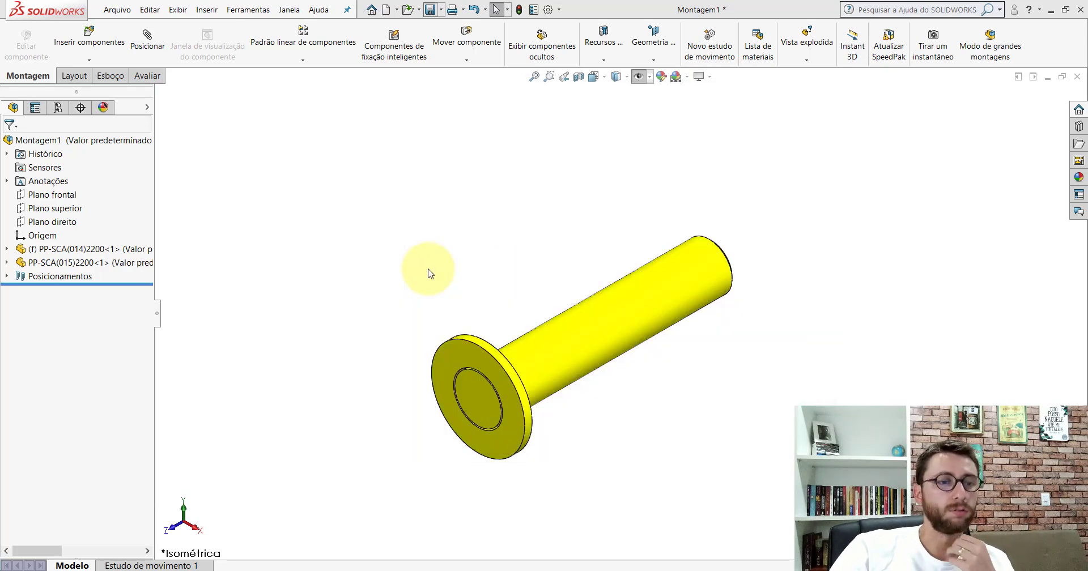
Close the saved file, start a new assembly, and load parts PP-SCA(021)2200 and PP-SCA(022)2200.
{"action": "left_click", "coordinate": [1077, 78]}
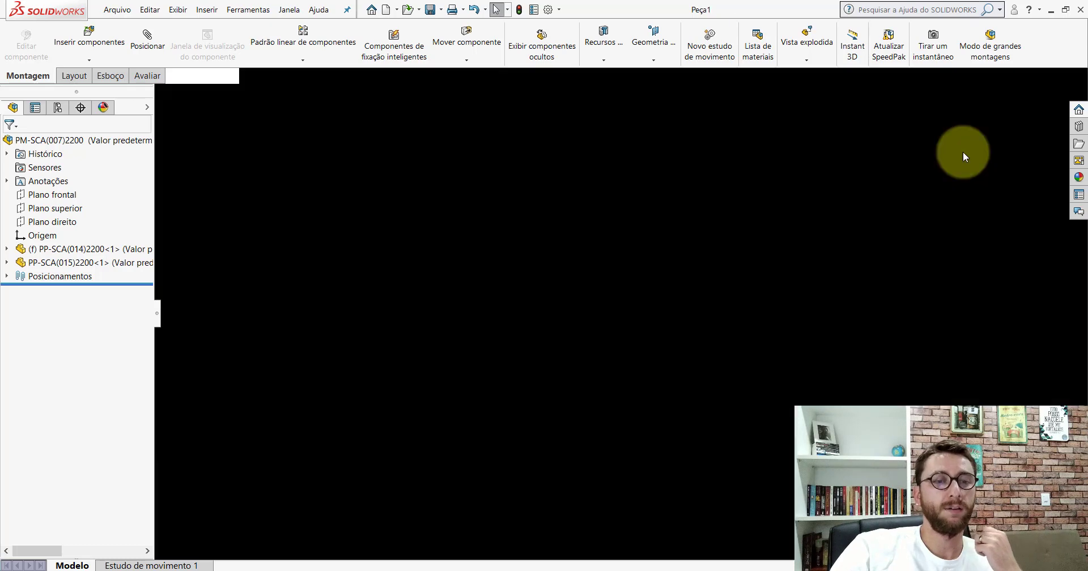
{"action": "left_click", "coordinate": [387, 9]}
{"action": "double_click", "coordinate": [408, 269]}
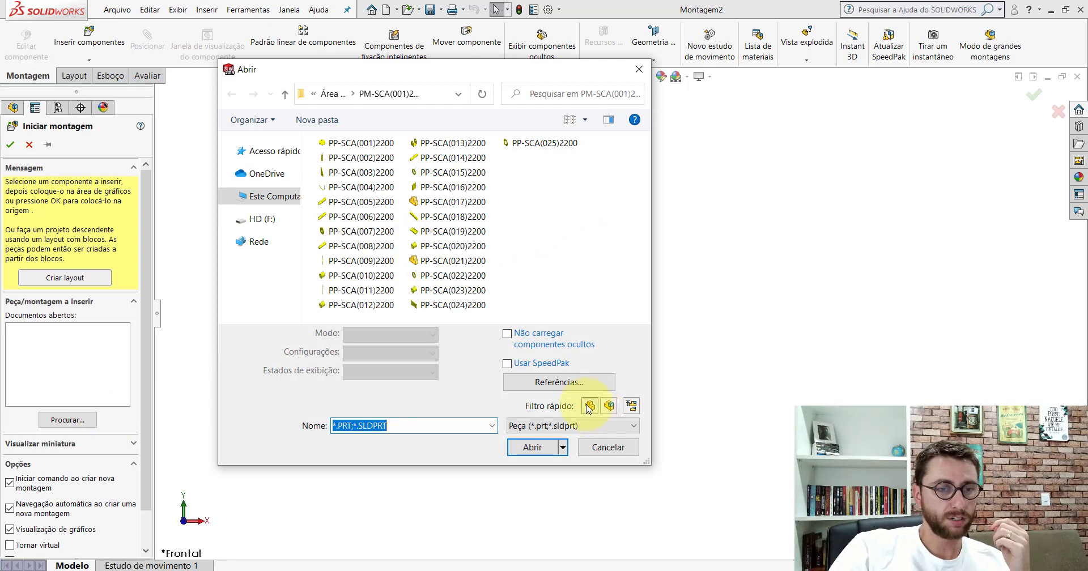
{"action": "right_click", "coordinate": [560, 198]}
{"action": "mouse_move", "coordinate": [638, 210]}
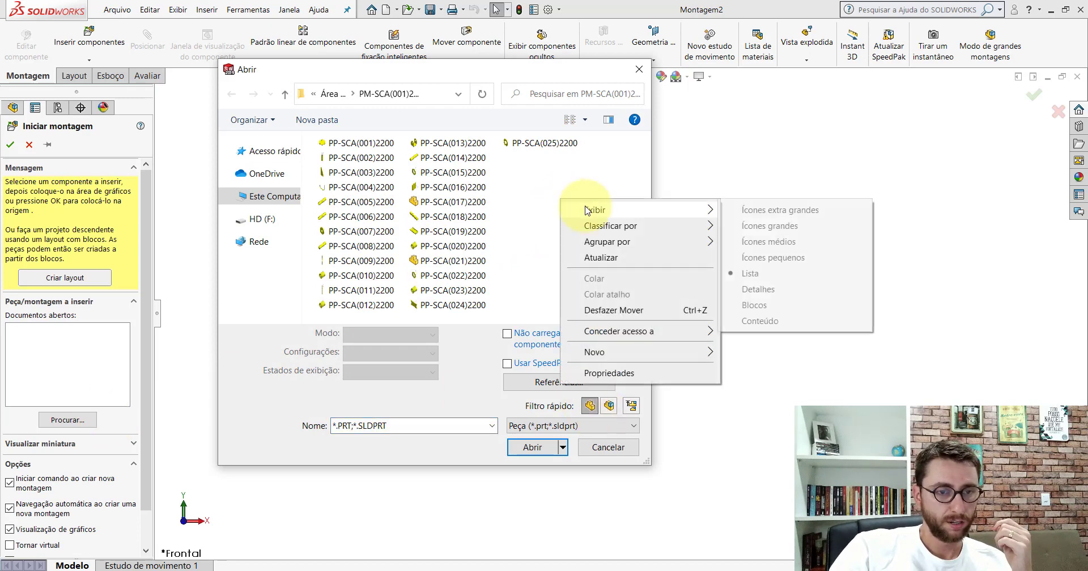
{"action": "left_click", "coordinate": [764, 210]}
{"action": "mouse_move", "coordinate": [646, 157]}
{"action": "left_mouse_down"}
{"action": "mouse_move", "coordinate": [646, 324]}
{"action": "mouse_move", "coordinate": [651, 286]}
{"action": "mouse_move", "coordinate": [662, 284]}
{"action": "left_mouse_up"}
{"action": "left_click", "coordinate": [419, 225]}
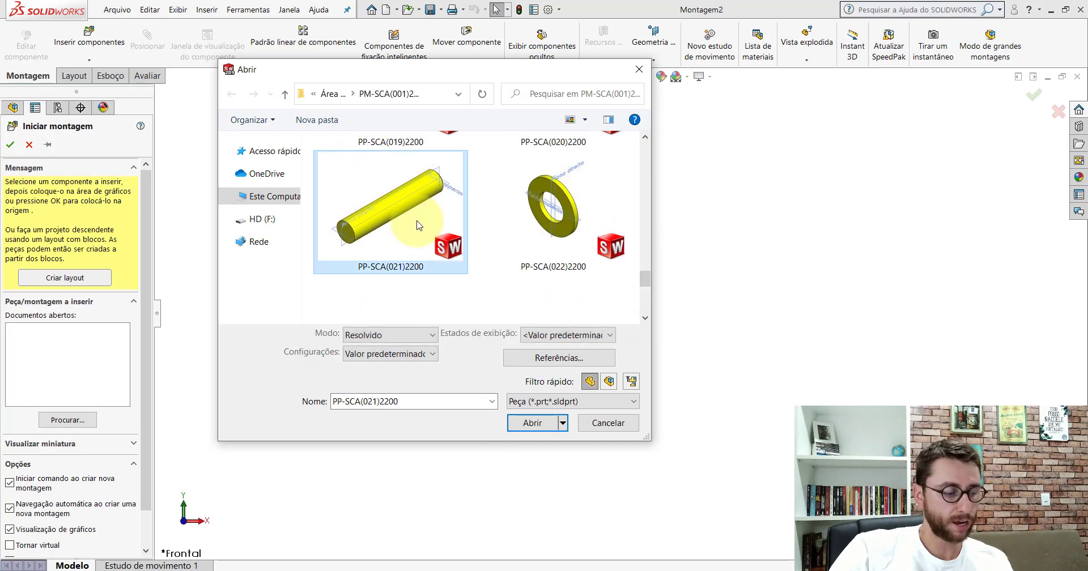
{"action": "left_click", "coordinate": [553, 228], "text": "ctrl"}
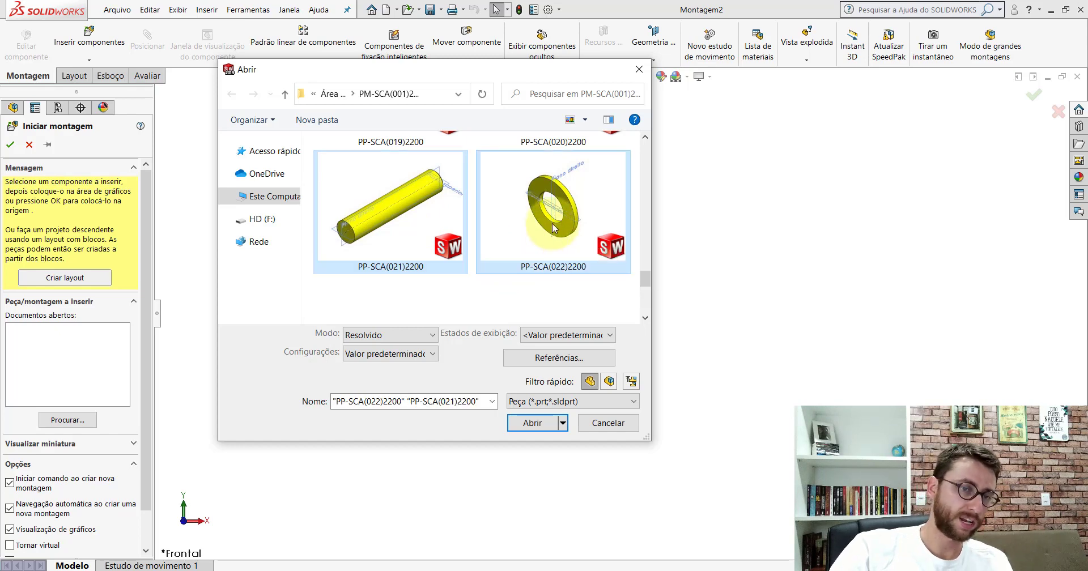
{"action": "left_click", "coordinate": [523, 423]}
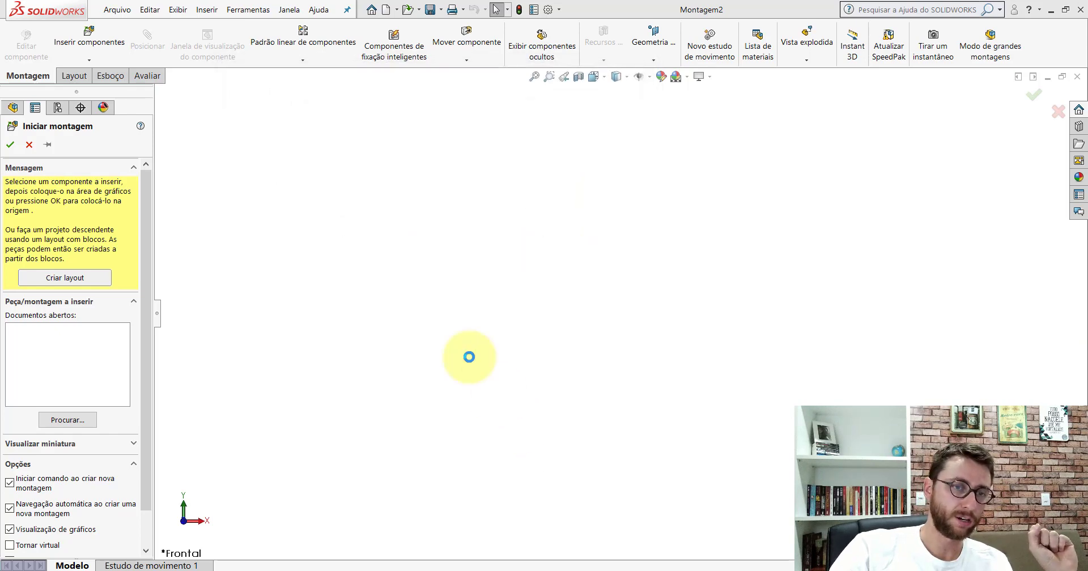
Place the shaft and ring in Montagem2 and switch to Isometric view.
{"action": "left_click", "coordinate": [594, 260]}
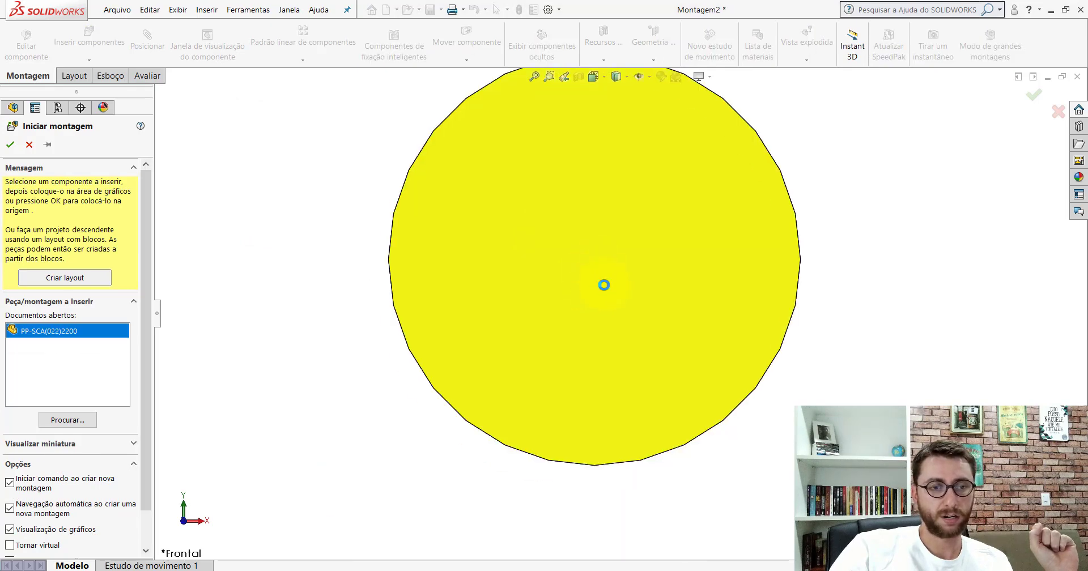
{"action": "left_click", "coordinate": [385, 250]}
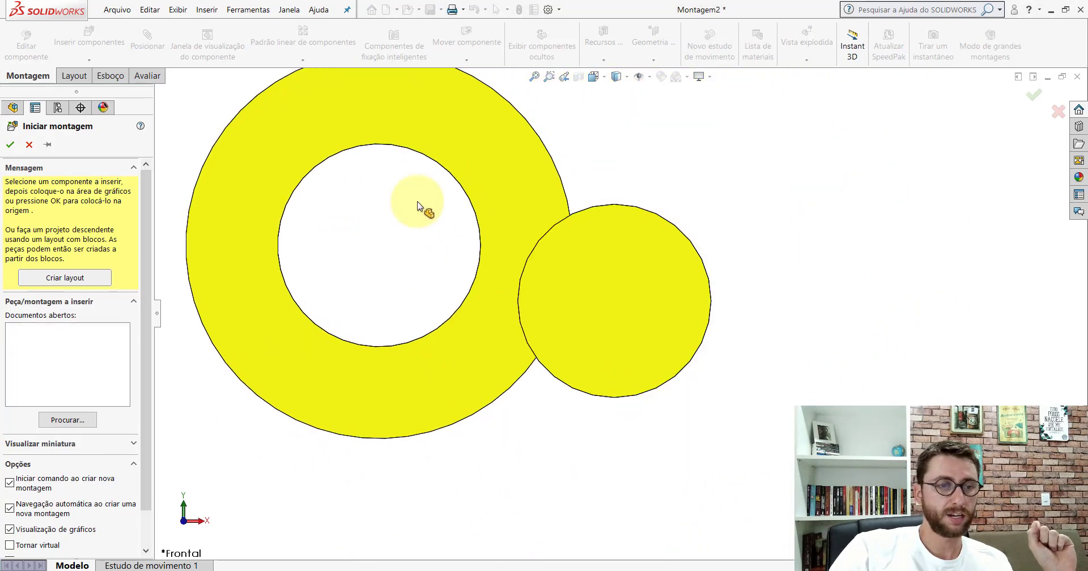
{"action": "left_click", "coordinate": [594, 77]}
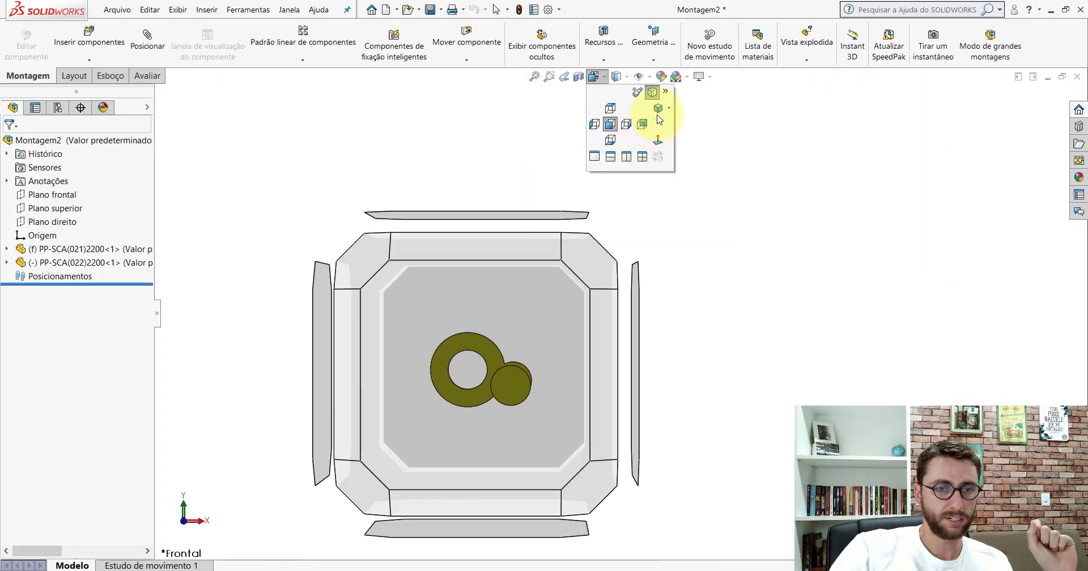
{"action": "left_click", "coordinate": [658, 117]}
{"action": "left_click", "coordinate": [147, 42]}
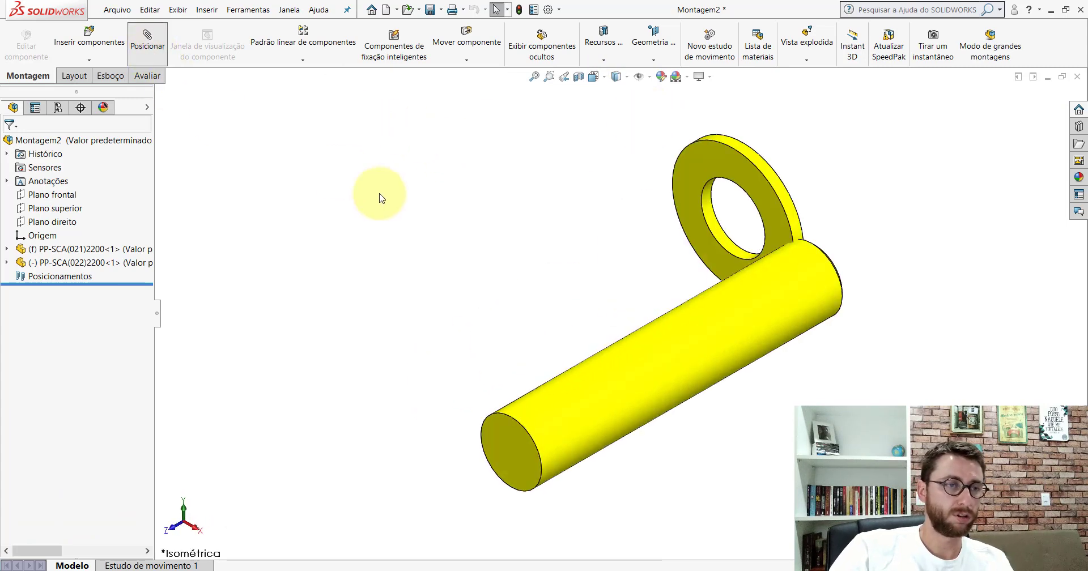
Mate the ring's bore concentric with the PP-SCA(021)2200 shaft surface.
{"action": "scroll", "coordinate": [811, 286], "scroll_direction": "down", "scroll_amount": 3}
{"action": "scroll", "coordinate": [808, 270], "scroll_direction": "down", "scroll_amount": 3}
{"action": "left_click", "coordinate": [586, 222]}
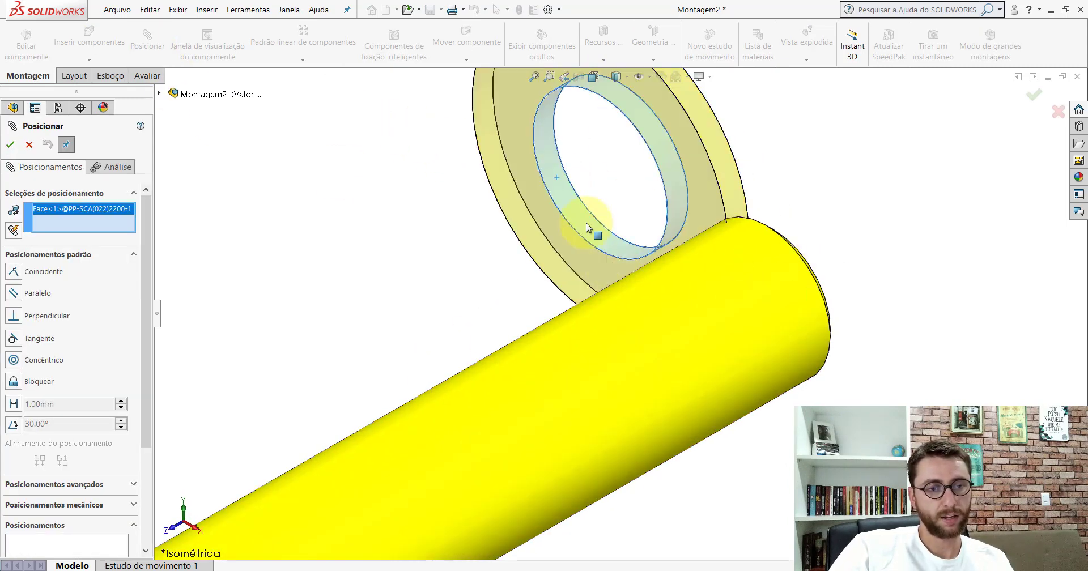
{"action": "scroll", "coordinate": [586, 223], "scroll_direction": "up", "scroll_amount": 5}
{"action": "scroll", "coordinate": [532, 329], "scroll_direction": "down", "scroll_amount": 4}
{"action": "left_click", "coordinate": [530, 329]}
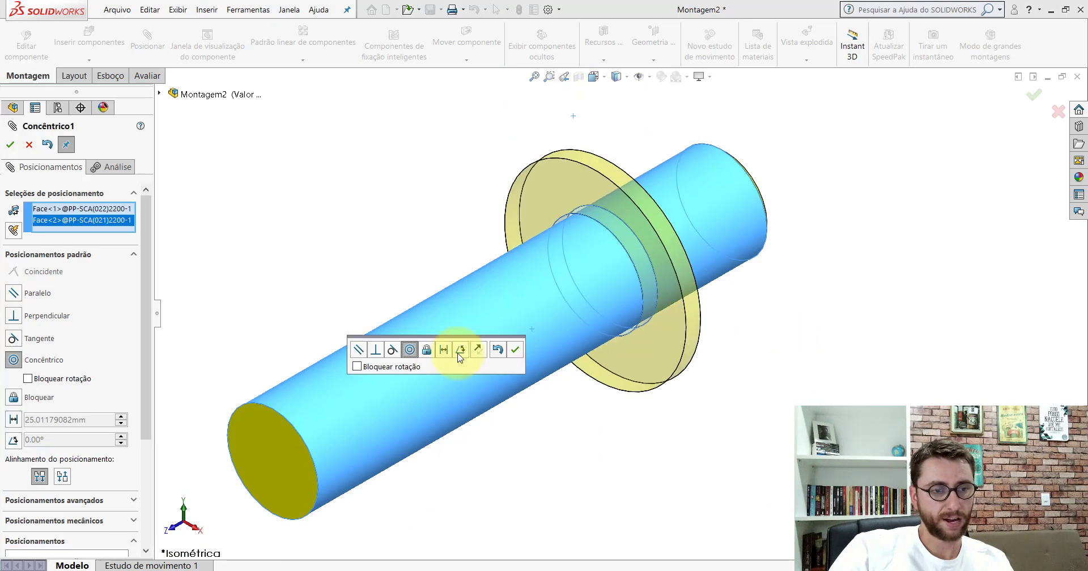
{"action": "left_click", "coordinate": [515, 349]}
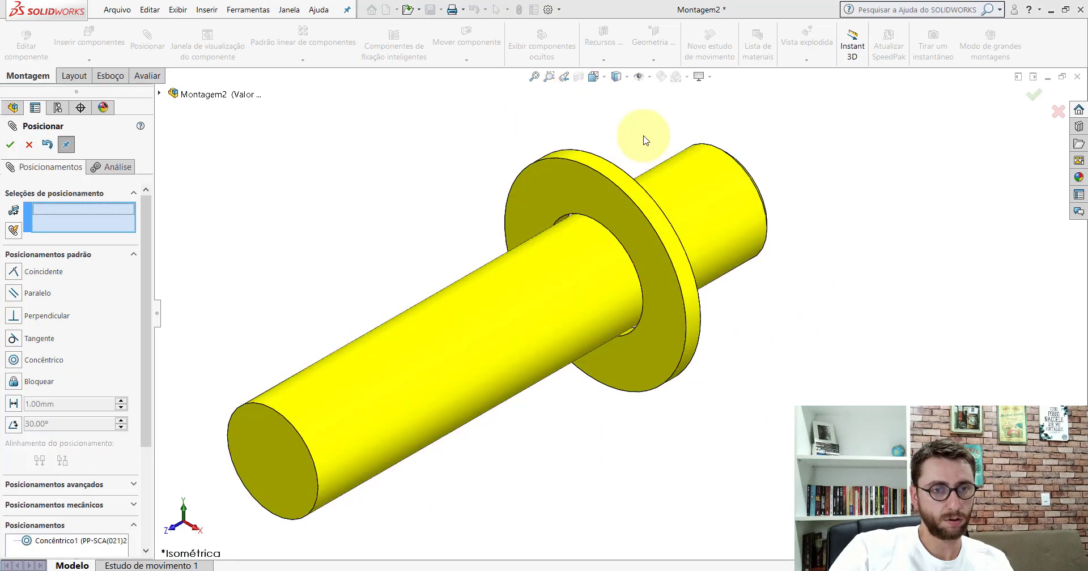
Show the reference planes and mate the ring and shaft right planes parallel.
{"action": "left_click", "coordinate": [649, 78]}
{"action": "left_click", "coordinate": [639, 93]}
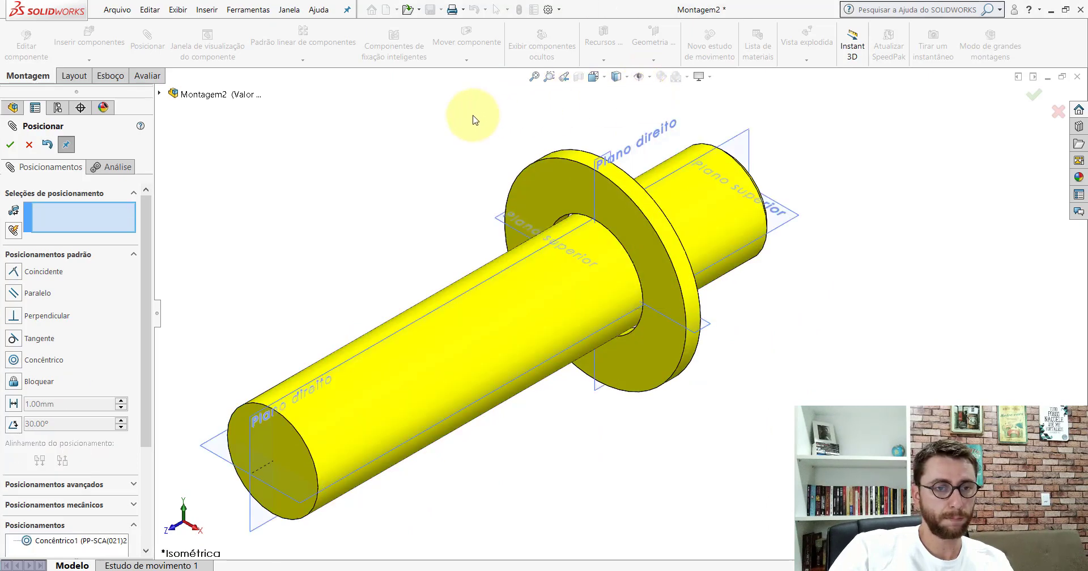
{"action": "left_click", "coordinate": [607, 158]}
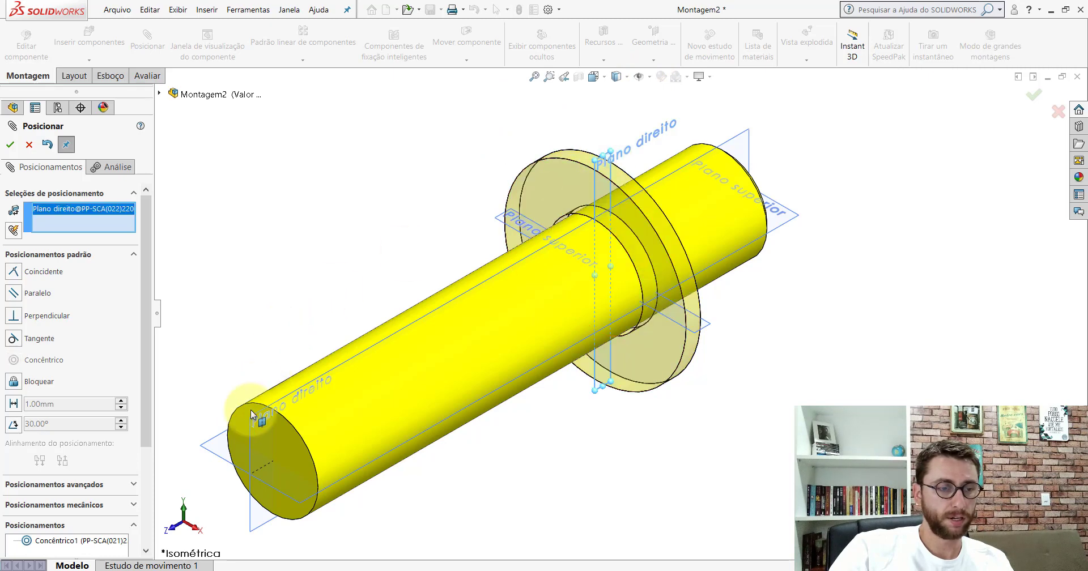
{"action": "left_click", "coordinate": [252, 429]}
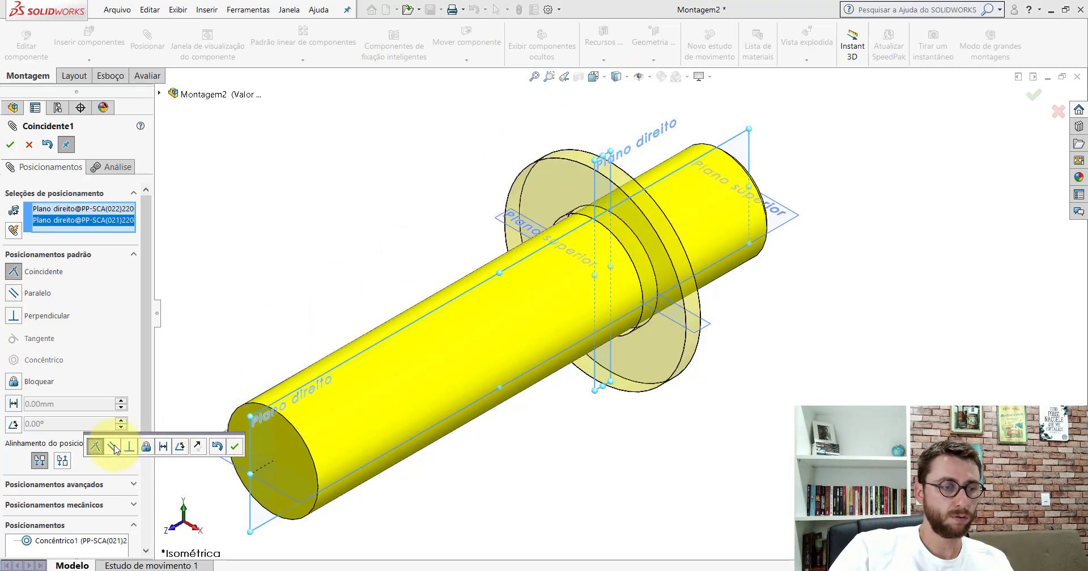
{"action": "left_click", "coordinate": [113, 447]}
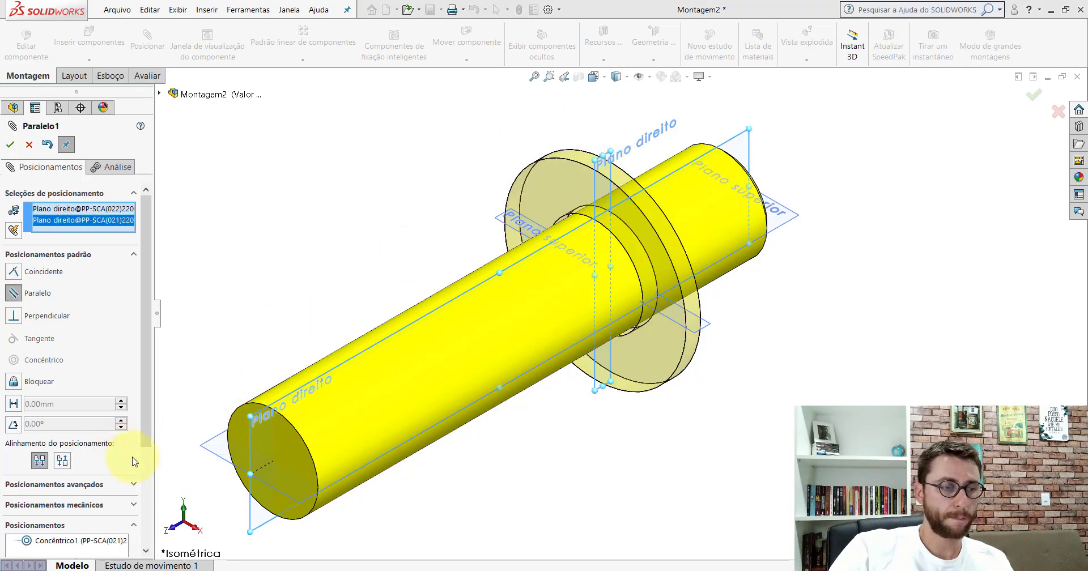
{"action": "left_click", "coordinate": [11, 144]}
Make the bushing flange face coincident with the shaft end face and close the Mate panel.
{"action": "left_click", "coordinate": [638, 77]}
{"action": "left_click", "coordinate": [554, 186]}
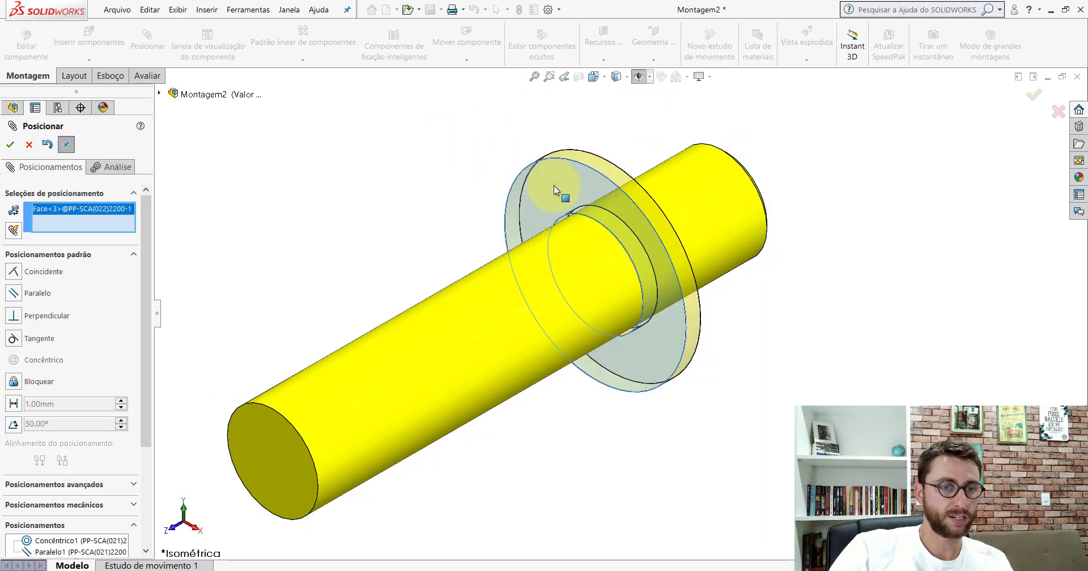
{"action": "left_click", "coordinate": [481, 325]}
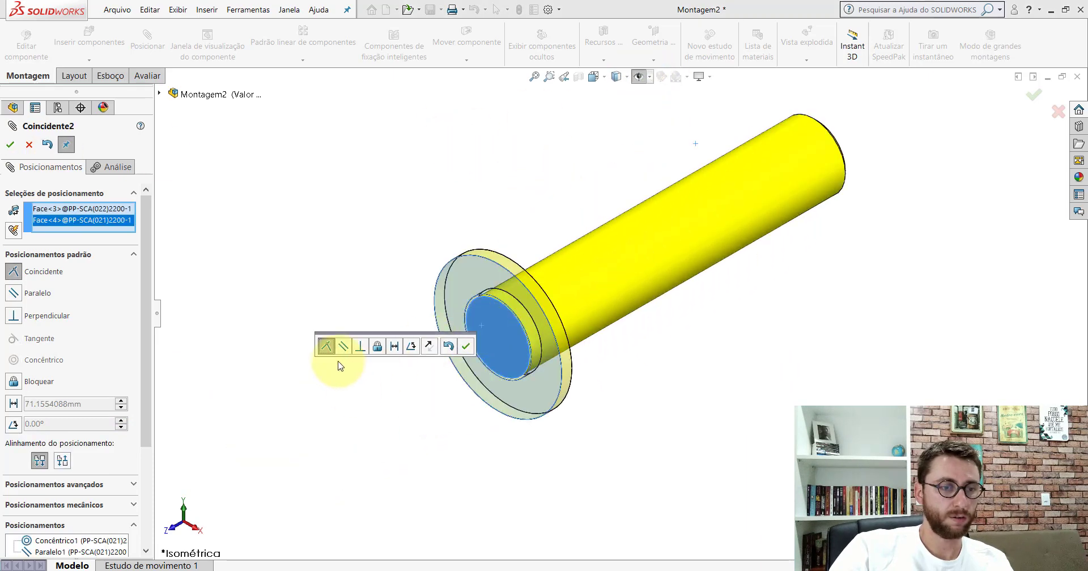
{"action": "left_click", "coordinate": [465, 348]}
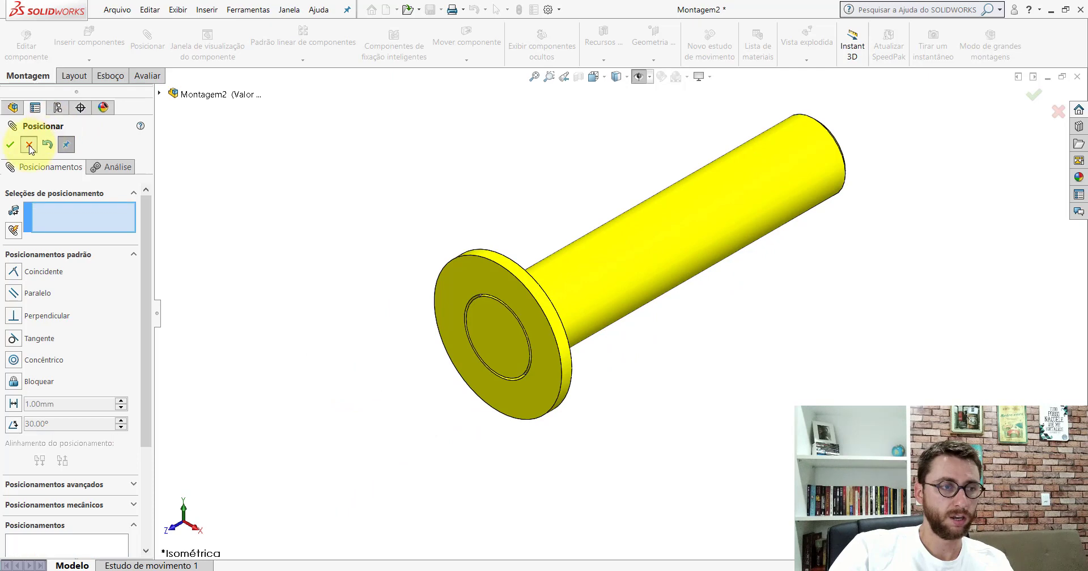
{"action": "left_click", "coordinate": [30, 146]}
{"action": "scroll", "coordinate": [691, 315], "scroll_direction": "up", "scroll_amount": 3}
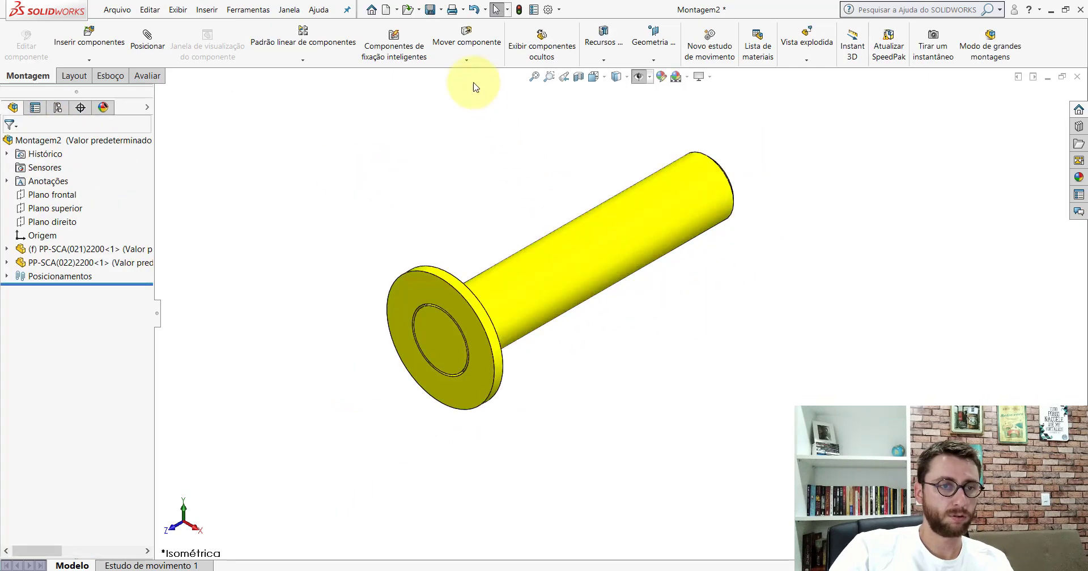
Save the mated Montagem2 as PM-SCA(008)2200 and close it.
{"action": "left_click", "coordinate": [430, 9]}
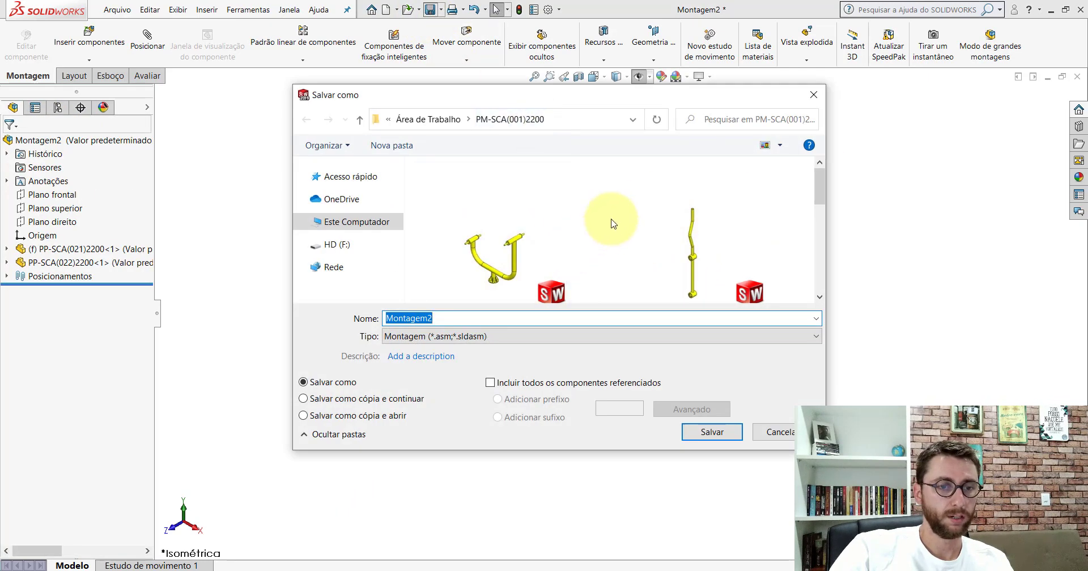
{"action": "right_click", "coordinate": [615, 219]}
{"action": "mouse_move", "coordinate": [659, 227]}
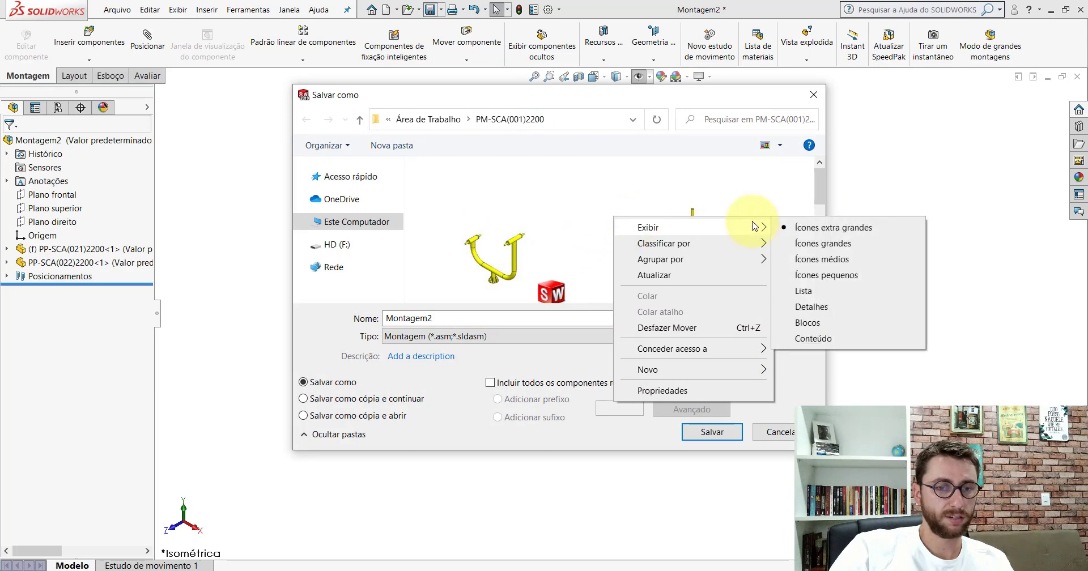
{"action": "left_click", "coordinate": [802, 291]}
{"action": "left_click", "coordinate": [465, 242]}
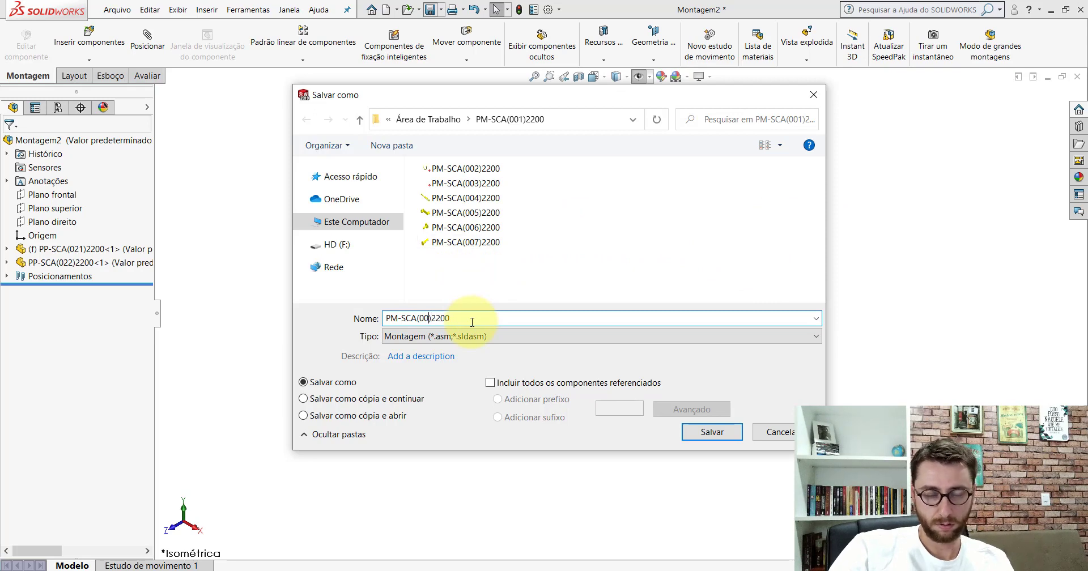
{"action": "key", "text": "Return"}
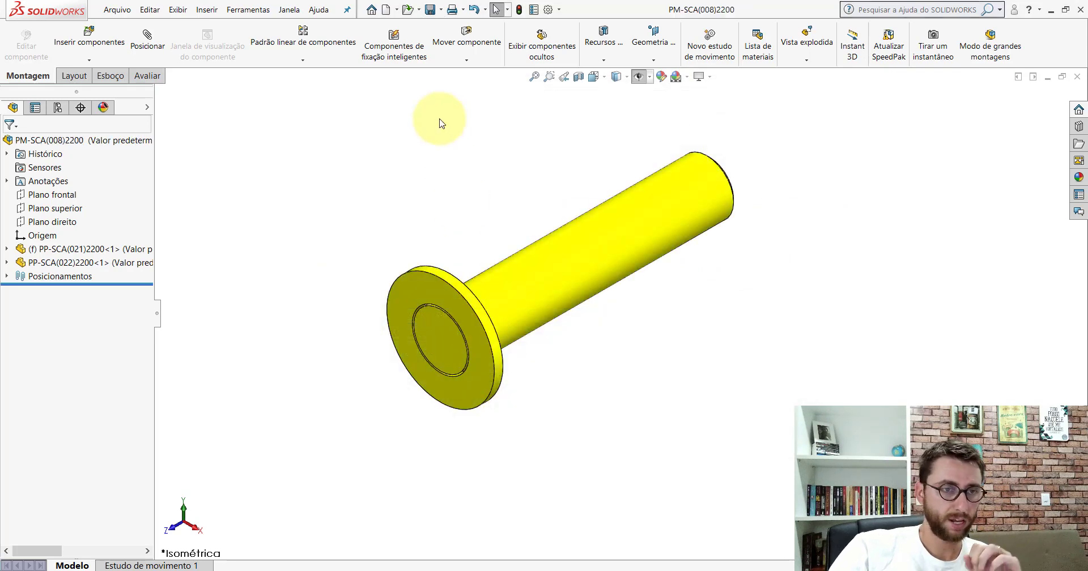
{"action": "left_click", "coordinate": [1075, 78]}
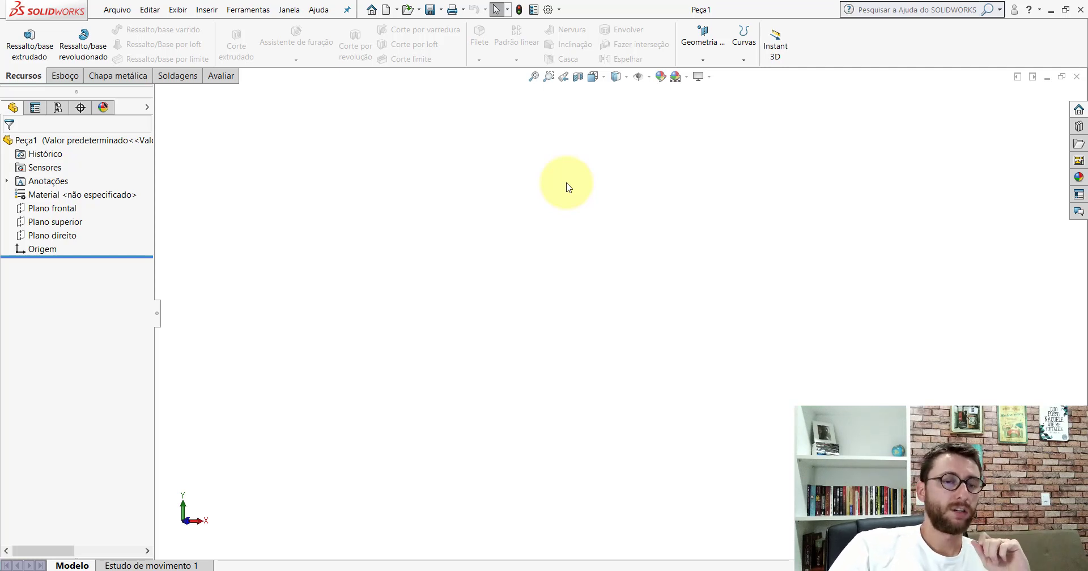
Create assembly Montagem3, insert subassembly PM-SCA(002)2200 as its fixed component, and view it isometrically.
{"action": "left_click", "coordinate": [388, 10]}
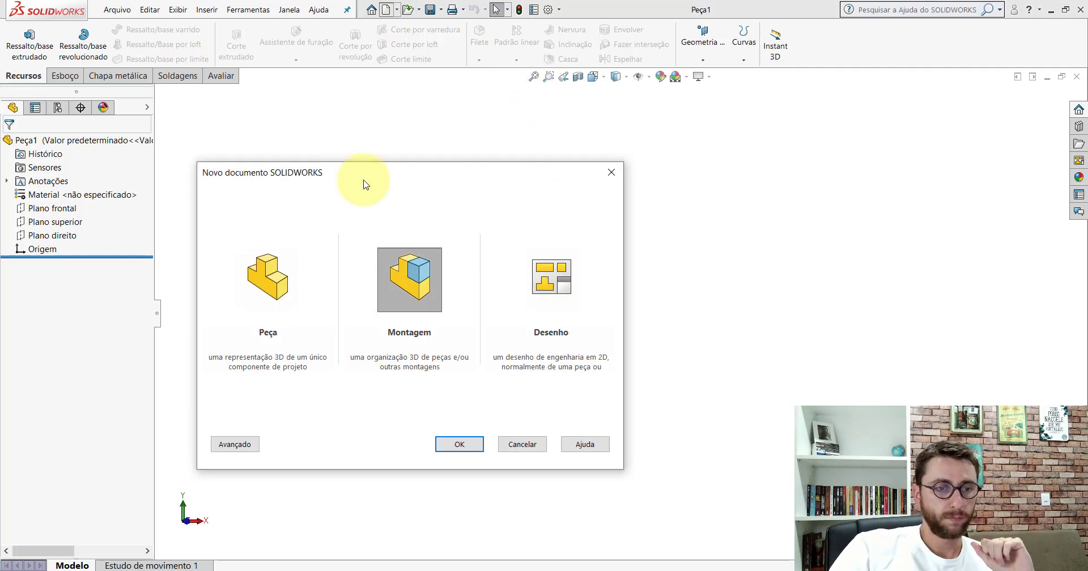
{"action": "double_click", "coordinate": [413, 339]}
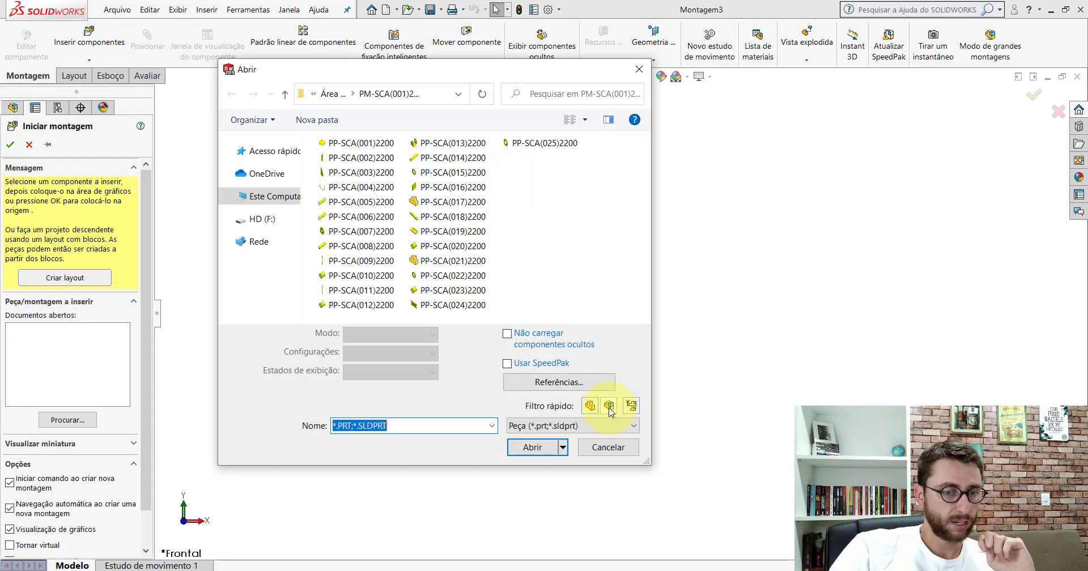
{"action": "left_click", "coordinate": [609, 408]}
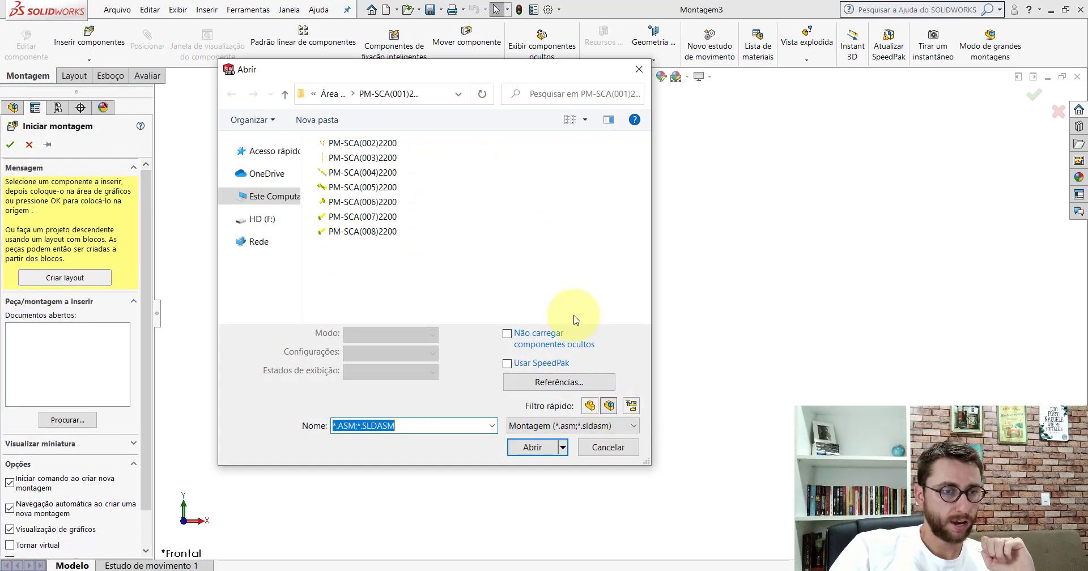
{"action": "left_click", "coordinate": [368, 147]}
{"action": "left_click", "coordinate": [522, 450]}
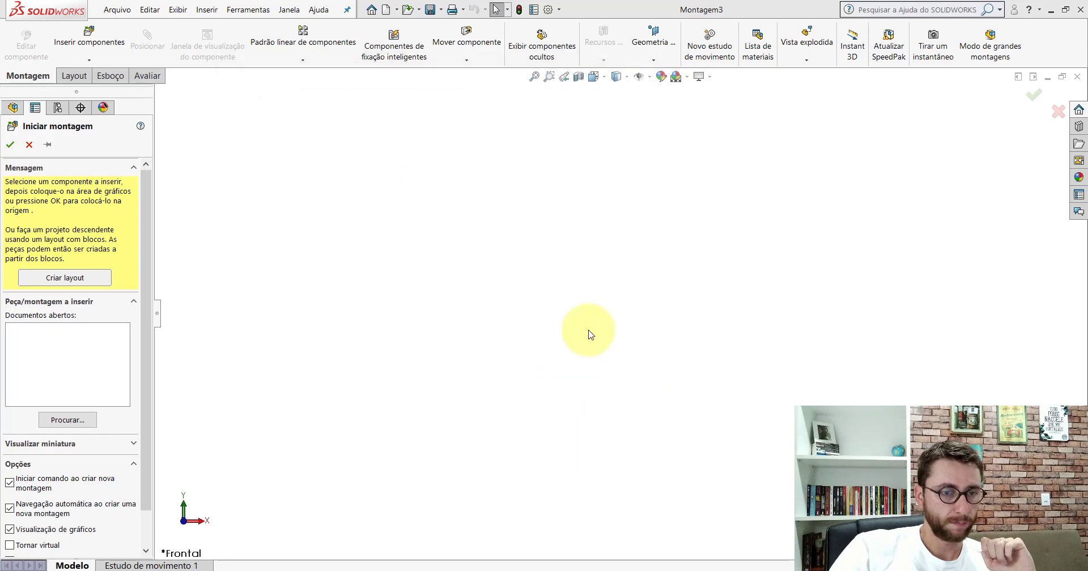
{"action": "left_click", "coordinate": [553, 300]}
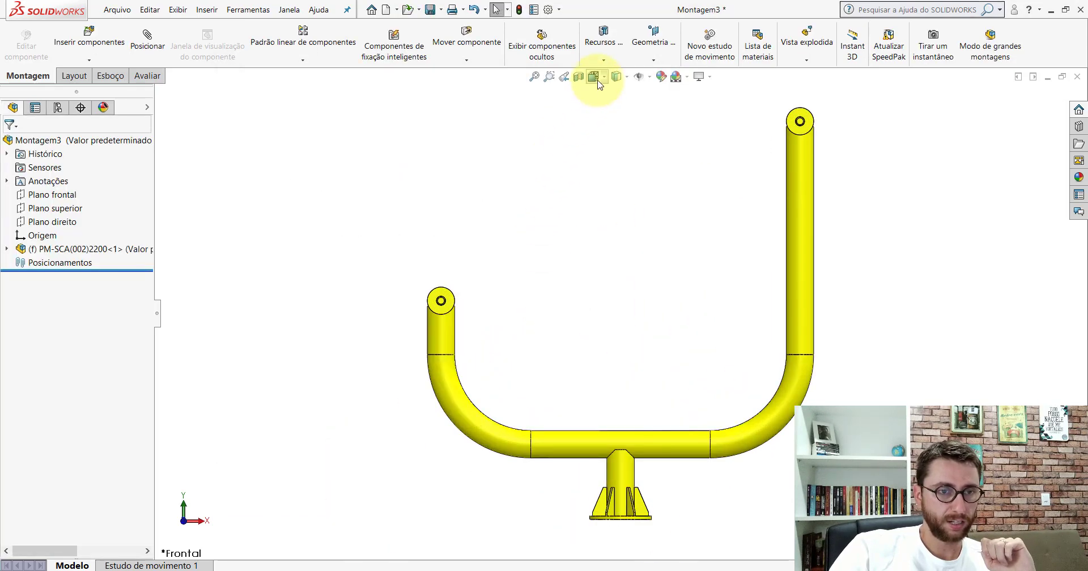
{"action": "left_click", "coordinate": [593, 77]}
{"action": "left_click", "coordinate": [659, 108]}
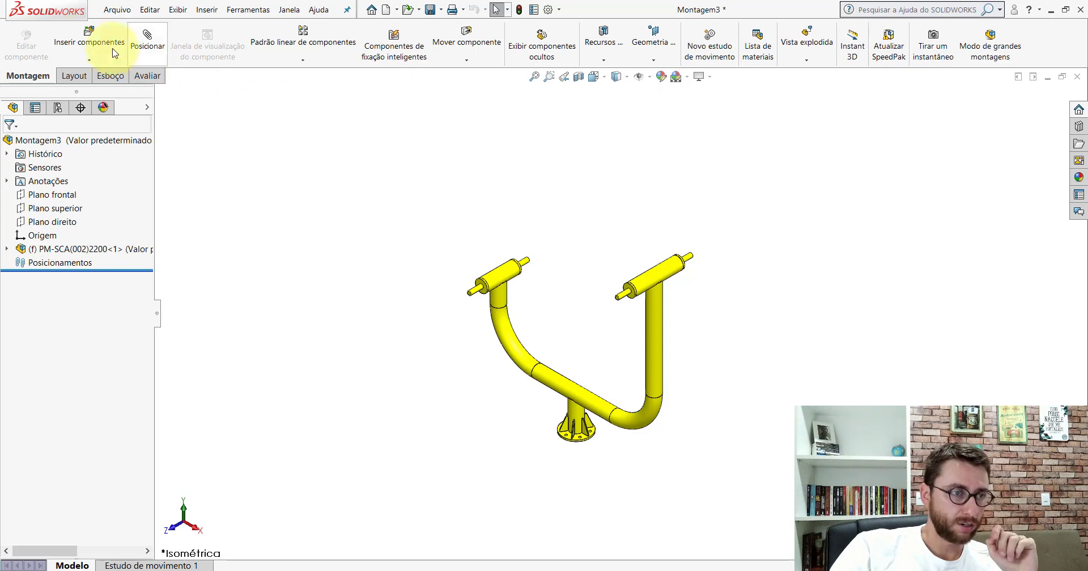
Insert the PM-SCA(003)2200 arm subassembly into Montagem3, placing it beside the fixed frame.
{"action": "left_click", "coordinate": [88, 40]}
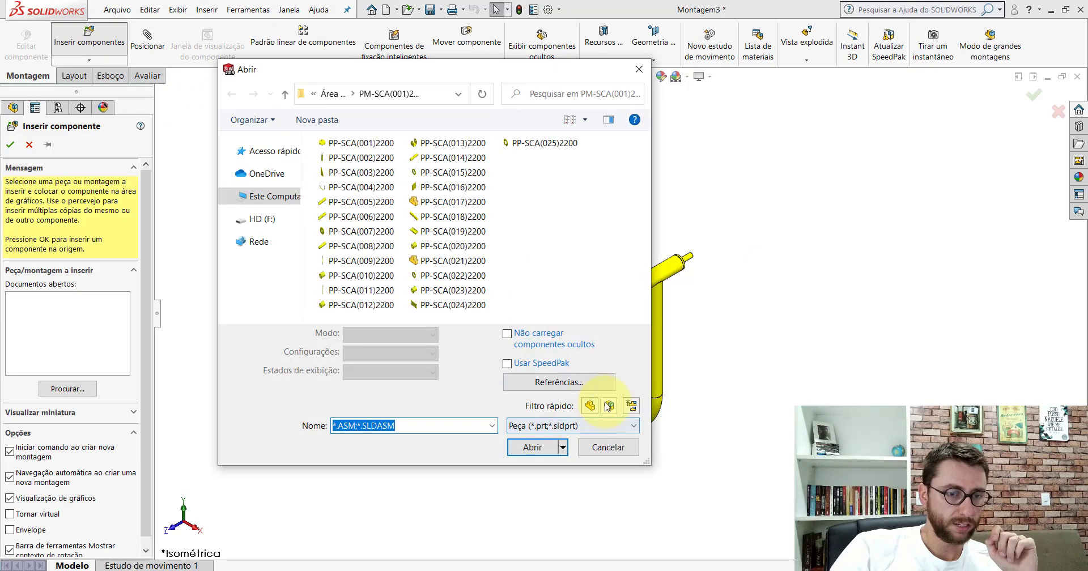
{"action": "left_click", "coordinate": [371, 160]}
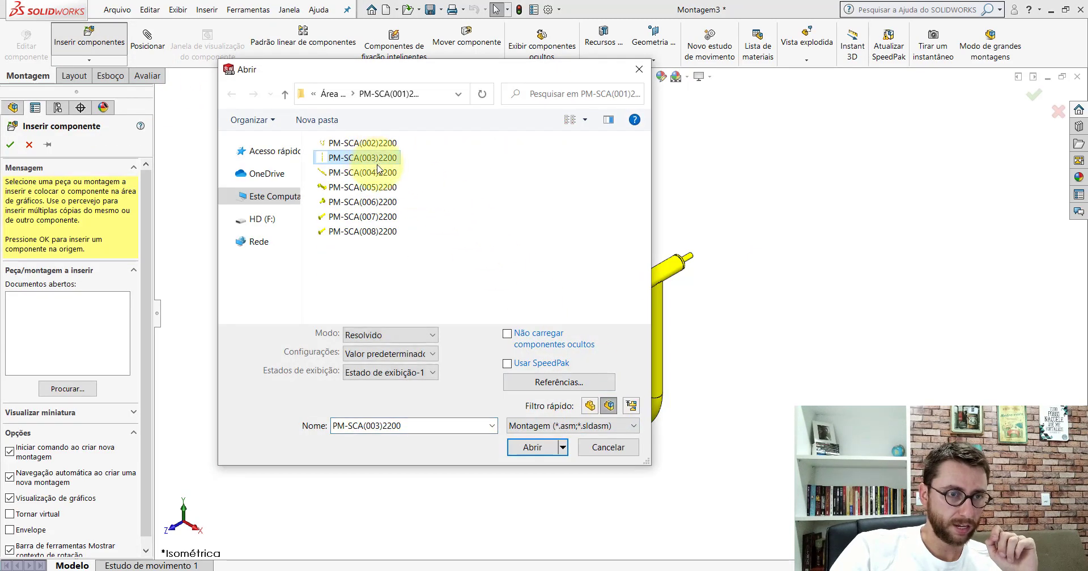
{"action": "left_click", "coordinate": [374, 158]}
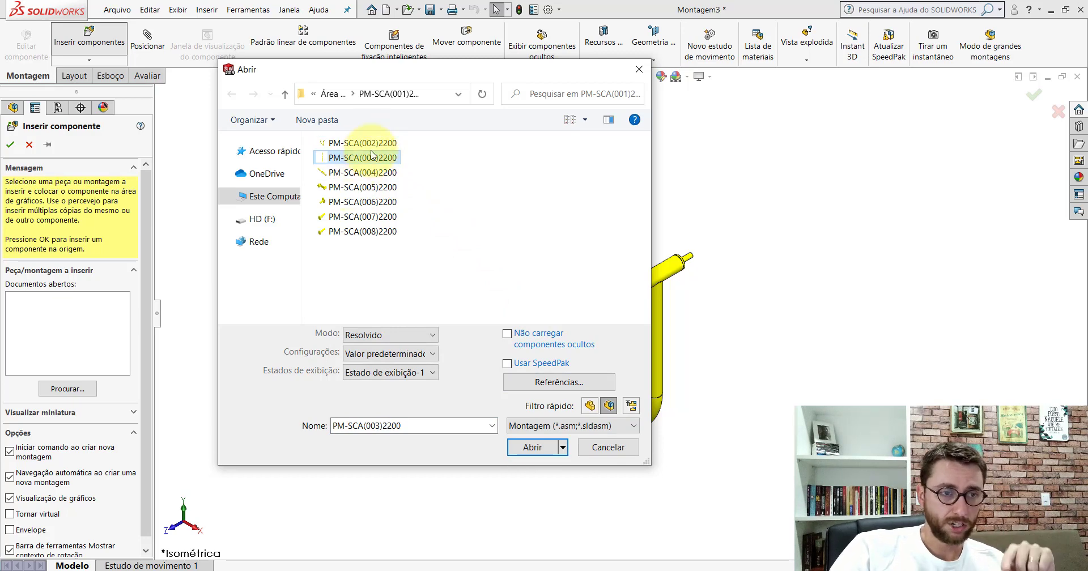
{"action": "left_click", "coordinate": [526, 447]}
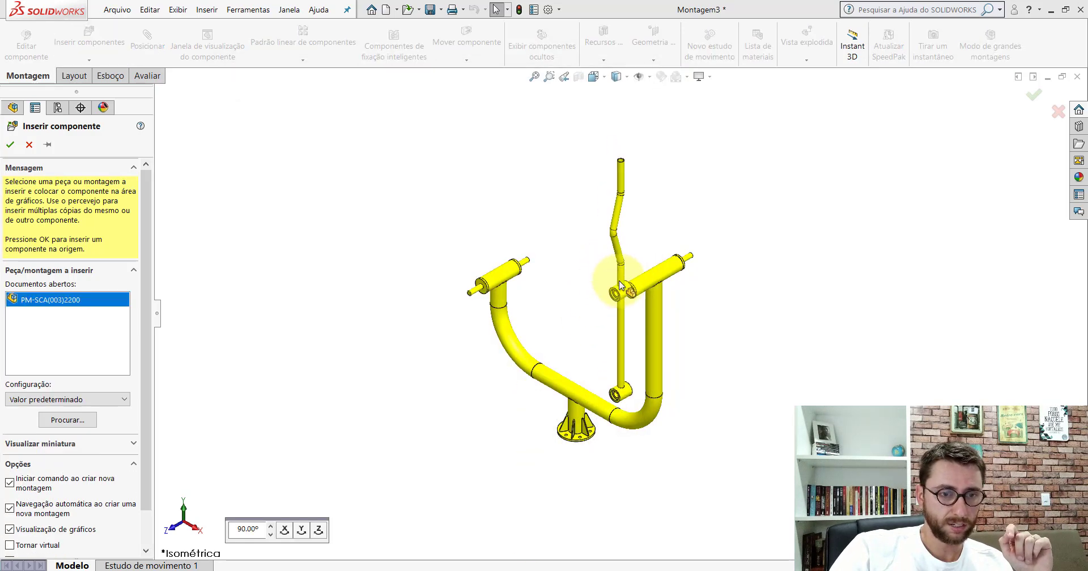
{"action": "scroll", "coordinate": [677, 311], "scroll_direction": "up", "scroll_amount": 2}
{"action": "left_click", "coordinate": [702, 298]}
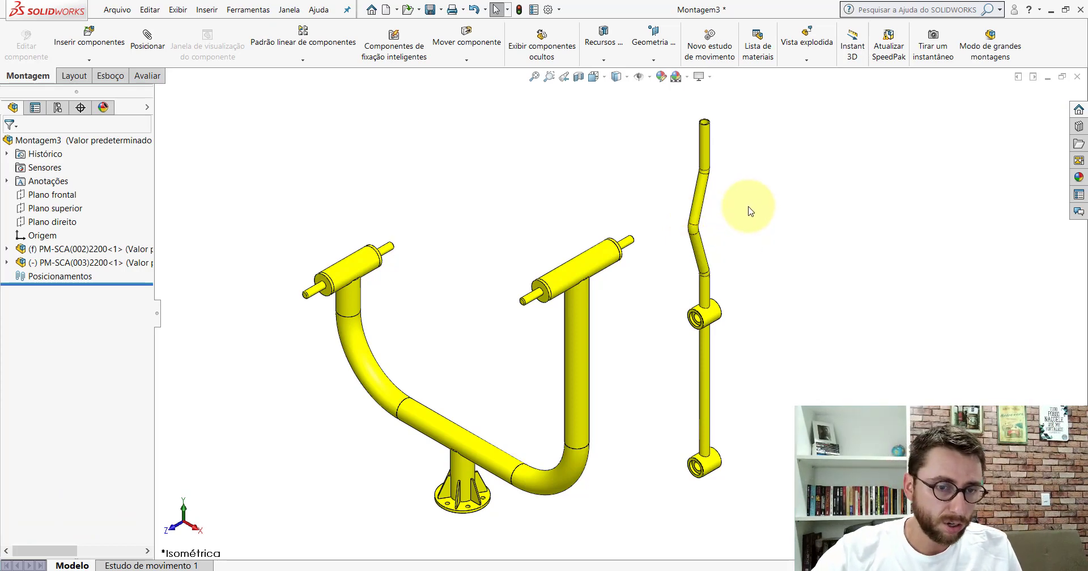
{"action": "scroll", "coordinate": [547, 311], "scroll_direction": "down", "scroll_amount": 3}
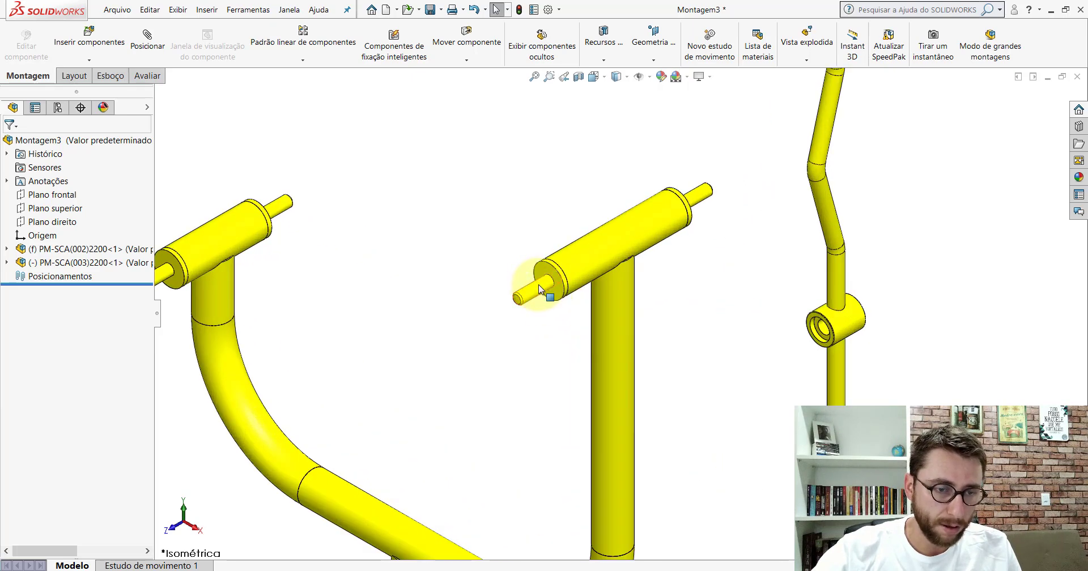
Measure the diameter of the shaft end with the Medida tool.
{"action": "scroll", "coordinate": [816, 334], "scroll_direction": "down", "scroll_amount": 4}
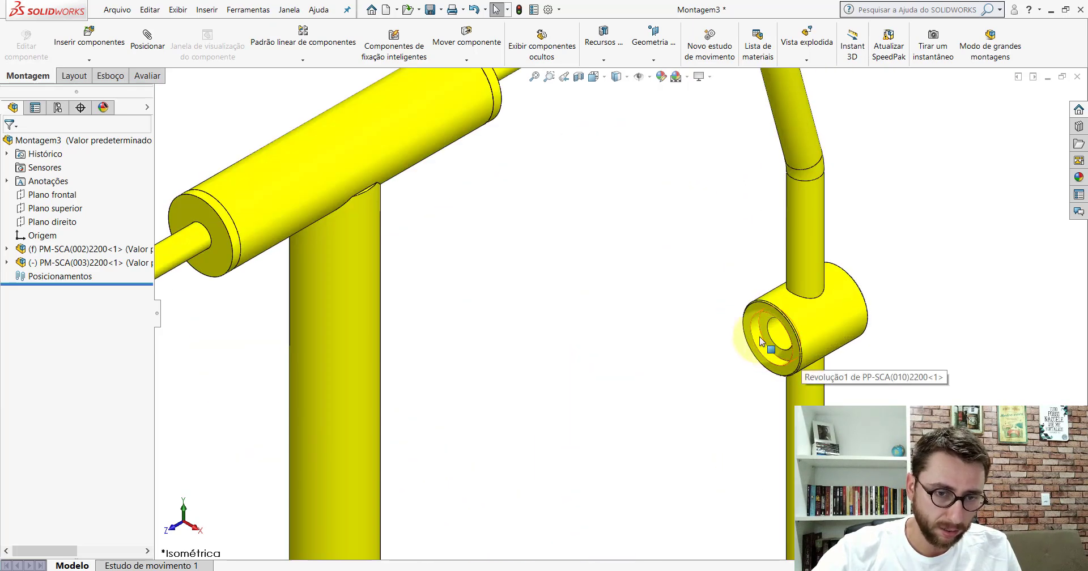
{"action": "scroll", "coordinate": [756, 335], "scroll_direction": "up", "scroll_amount": 5}
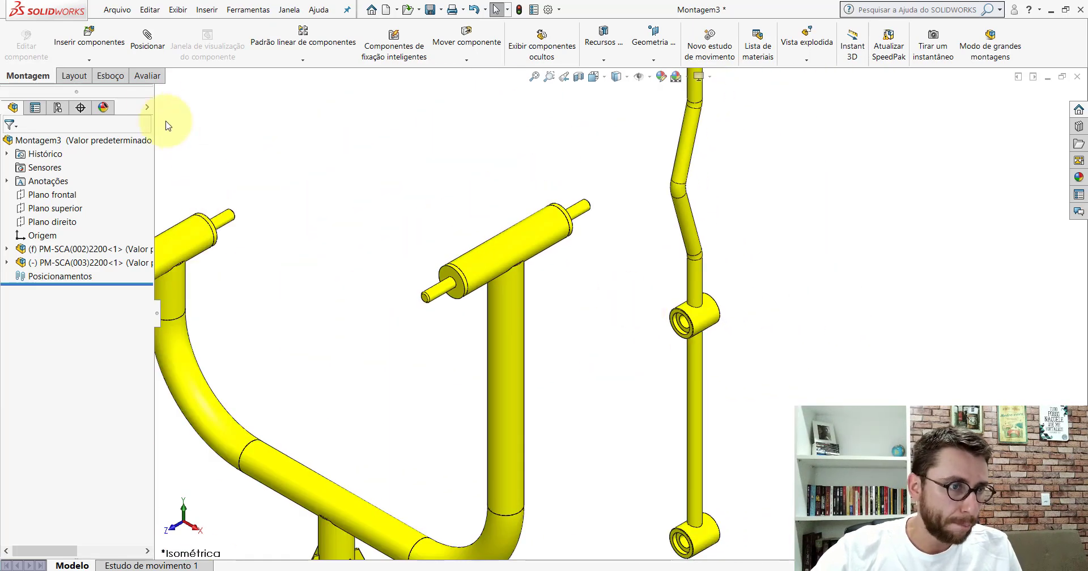
{"action": "left_click", "coordinate": [148, 76]}
{"action": "left_click", "coordinate": [227, 42]}
{"action": "scroll", "coordinate": [427, 272], "scroll_direction": "down", "scroll_amount": 4}
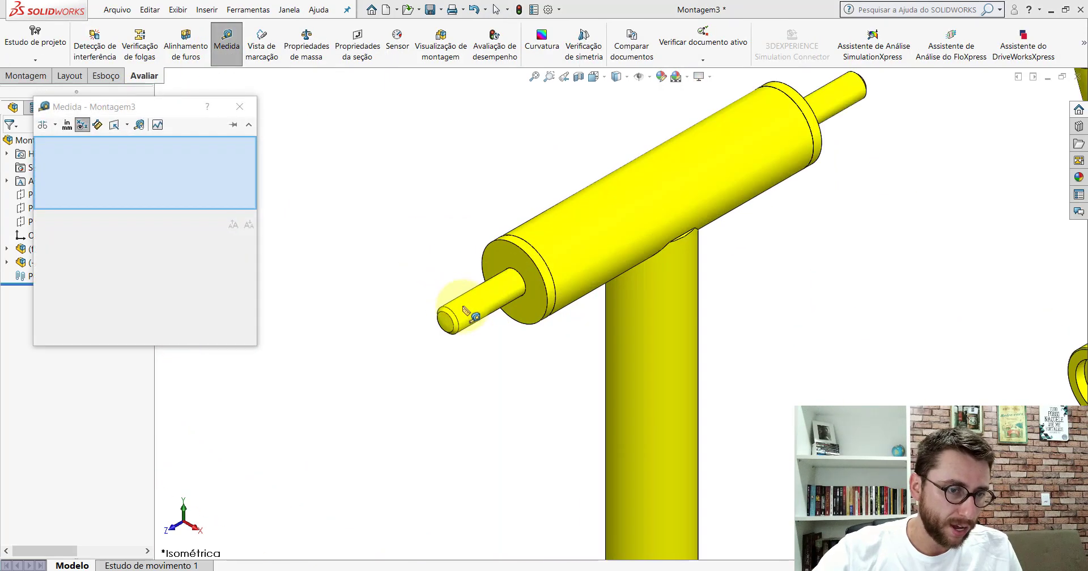
{"action": "left_click", "coordinate": [502, 296]}
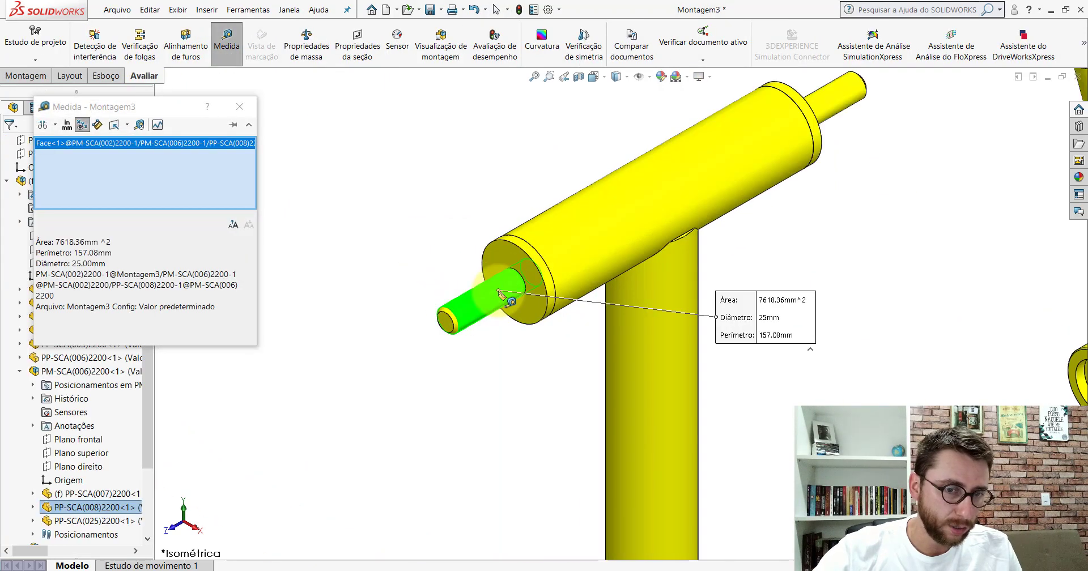
{"action": "left_click", "coordinate": [240, 106]}
{"action": "scroll", "coordinate": [151, 255], "scroll_direction": "up", "scroll_amount": 3}
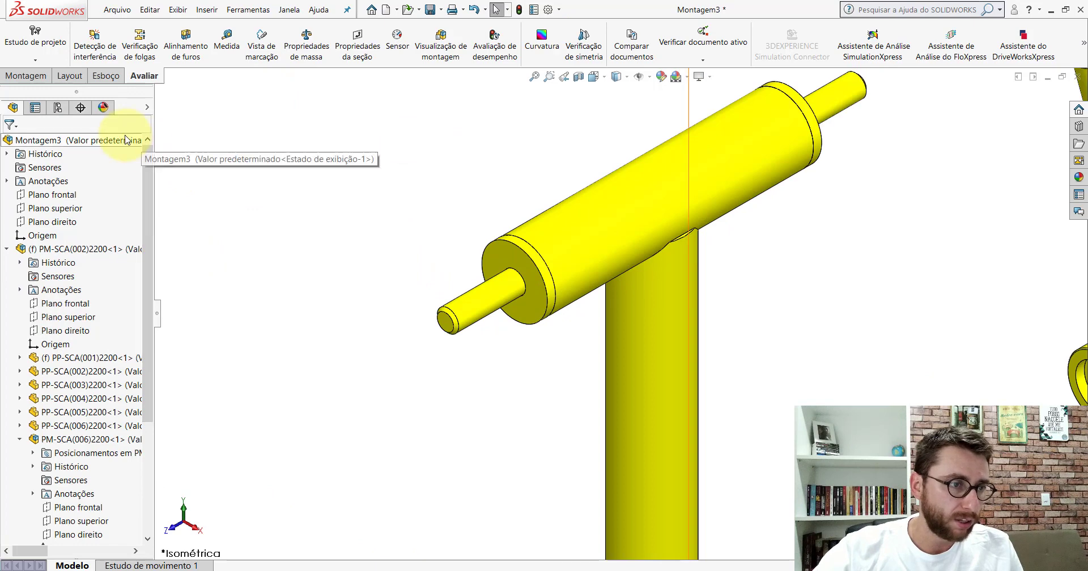
Collapse all items in the assembly FeatureManager tree.
{"action": "right_click", "coordinate": [122, 140]}
{"action": "left_click", "coordinate": [177, 447]}
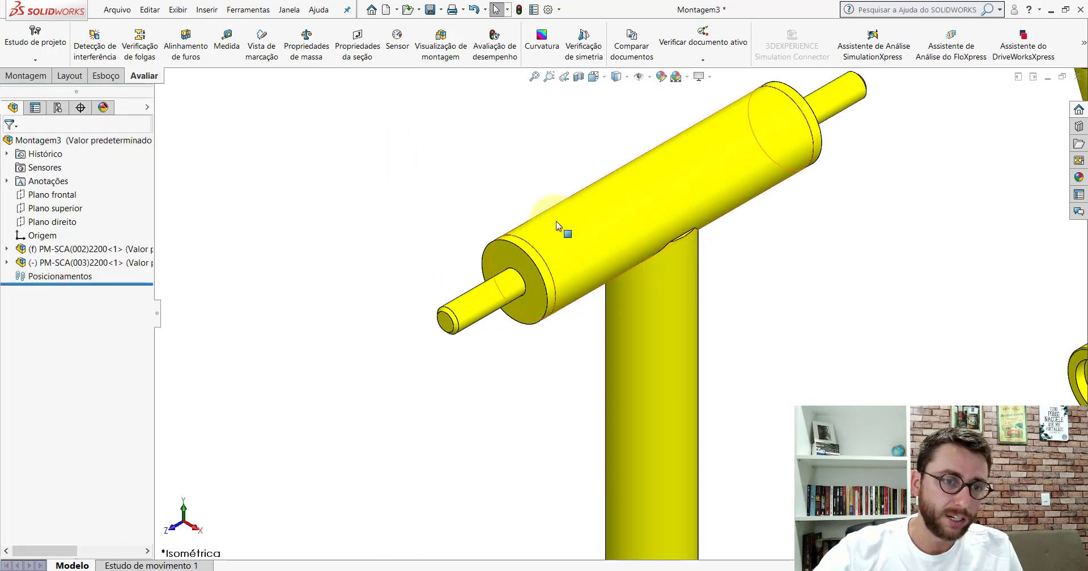
{"action": "scroll", "coordinate": [716, 250], "scroll_direction": "up", "scroll_amount": 4}
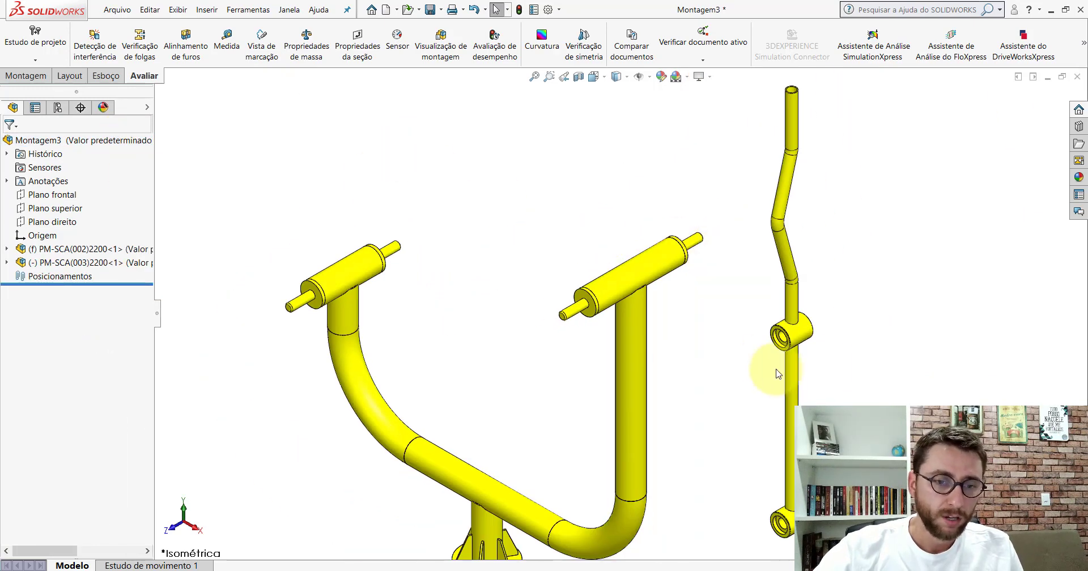
{"action": "scroll", "coordinate": [803, 348], "scroll_direction": "down", "scroll_amount": 3}
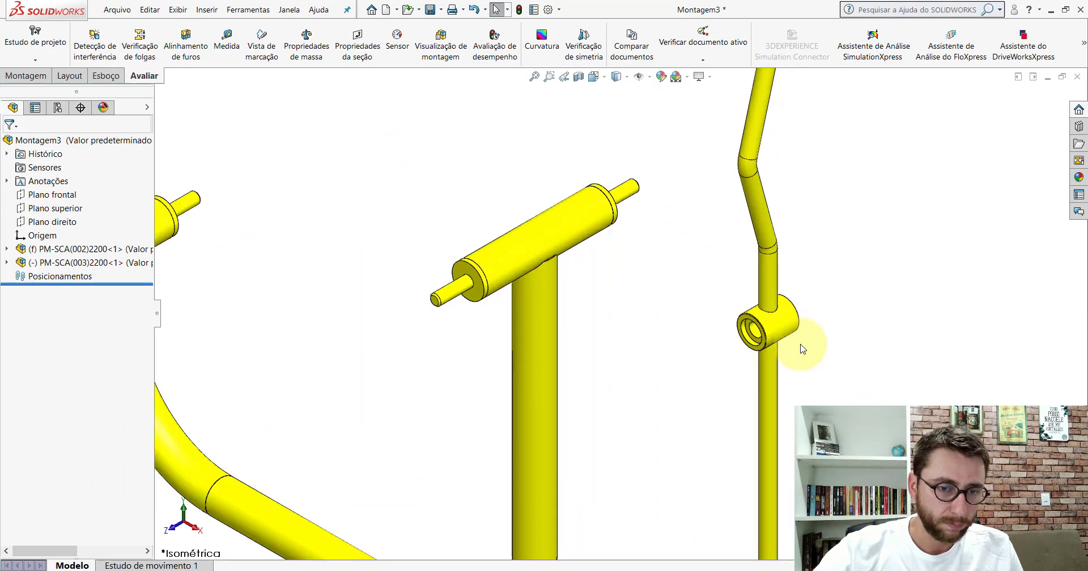
Measure the diameter of the arm's collar.
{"action": "left_click", "coordinate": [226, 42]}
{"action": "left_click", "coordinate": [773, 334]}
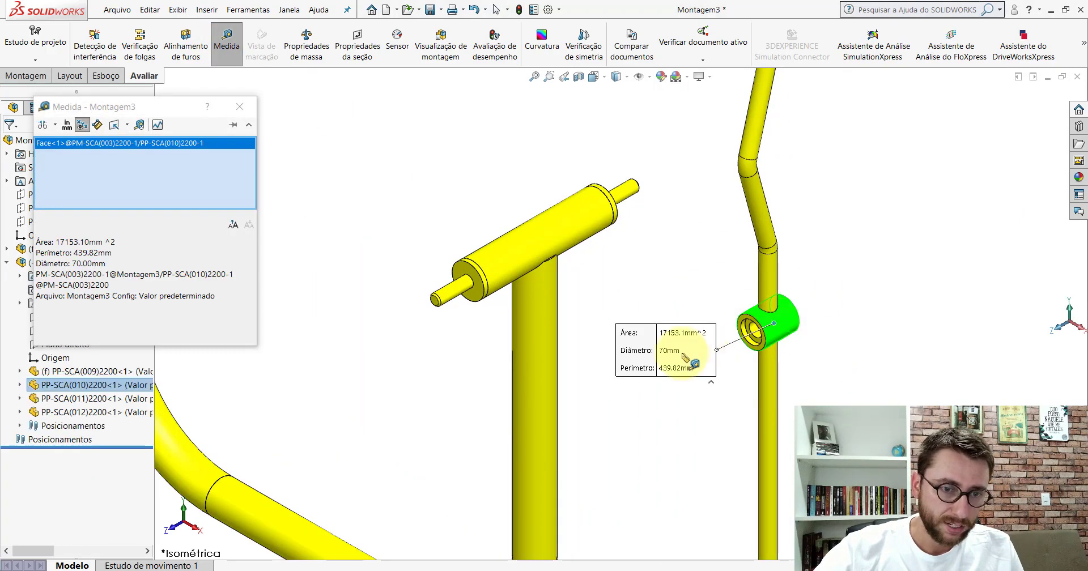
{"action": "left_click", "coordinate": [239, 107]}
{"action": "scroll", "coordinate": [799, 334], "scroll_direction": "down", "scroll_amount": 2}
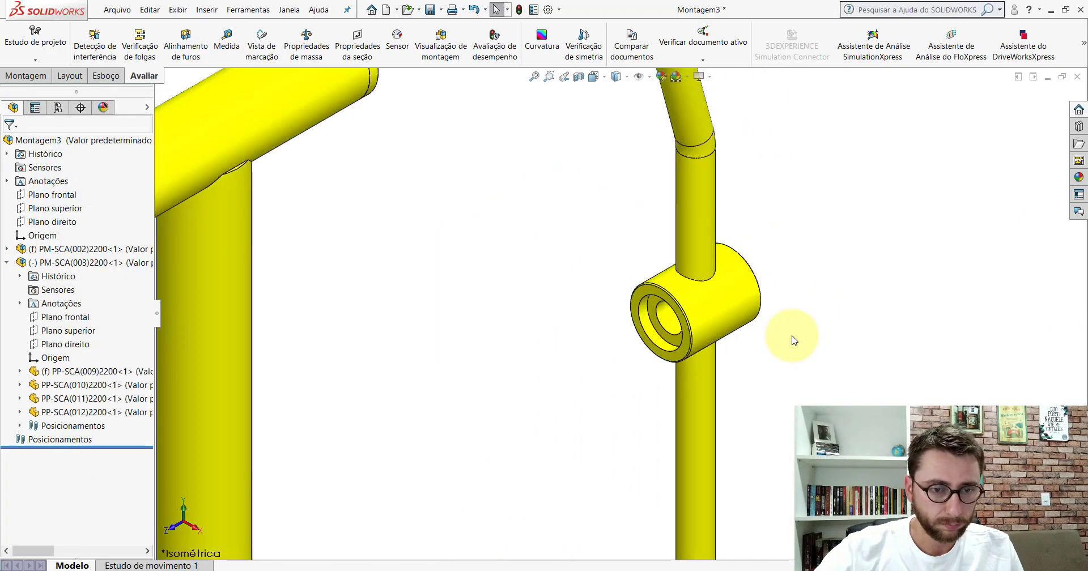
{"action": "scroll", "coordinate": [791, 335], "scroll_direction": "down", "scroll_amount": 2}
{"action": "scroll", "coordinate": [697, 289], "scroll_direction": "down", "scroll_amount": 2}
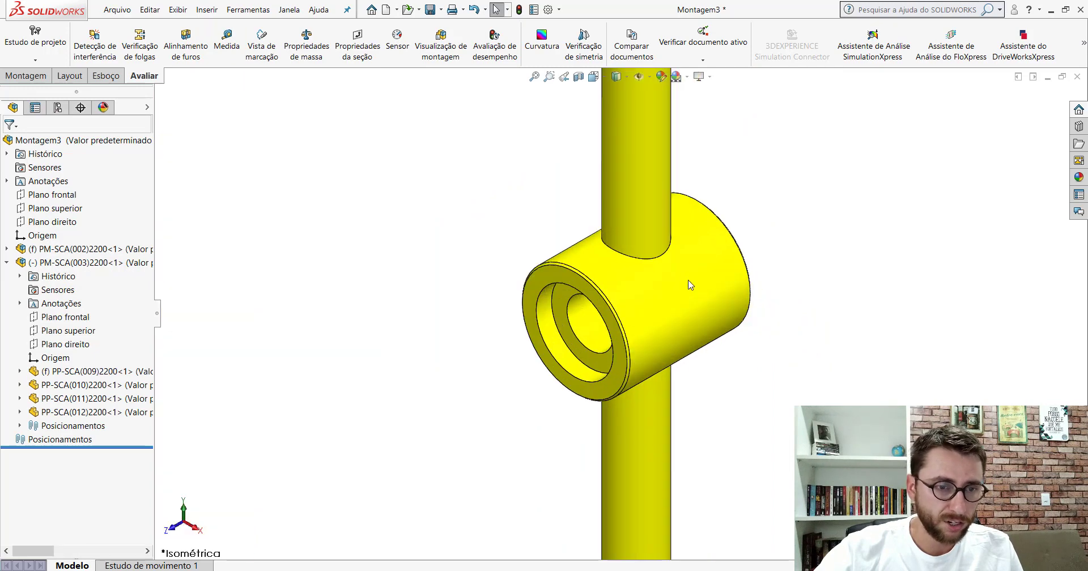
Select the PP-SCA(010) bushing and measure its inner counterbore face at 50 mm.
{"action": "left_click", "coordinate": [646, 294]}
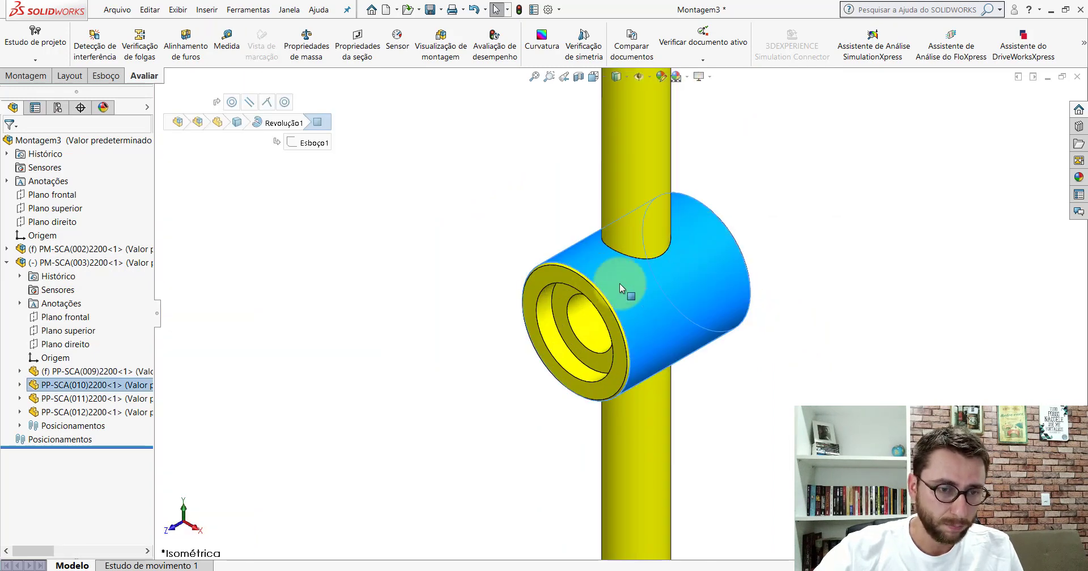
{"action": "left_click", "coordinate": [403, 226]}
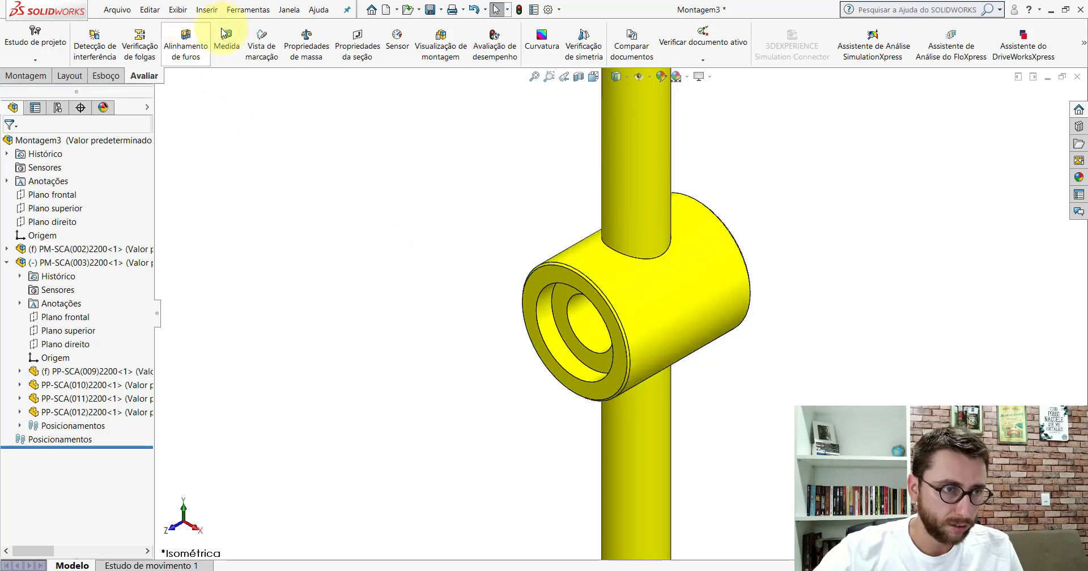
{"action": "left_click", "coordinate": [226, 35]}
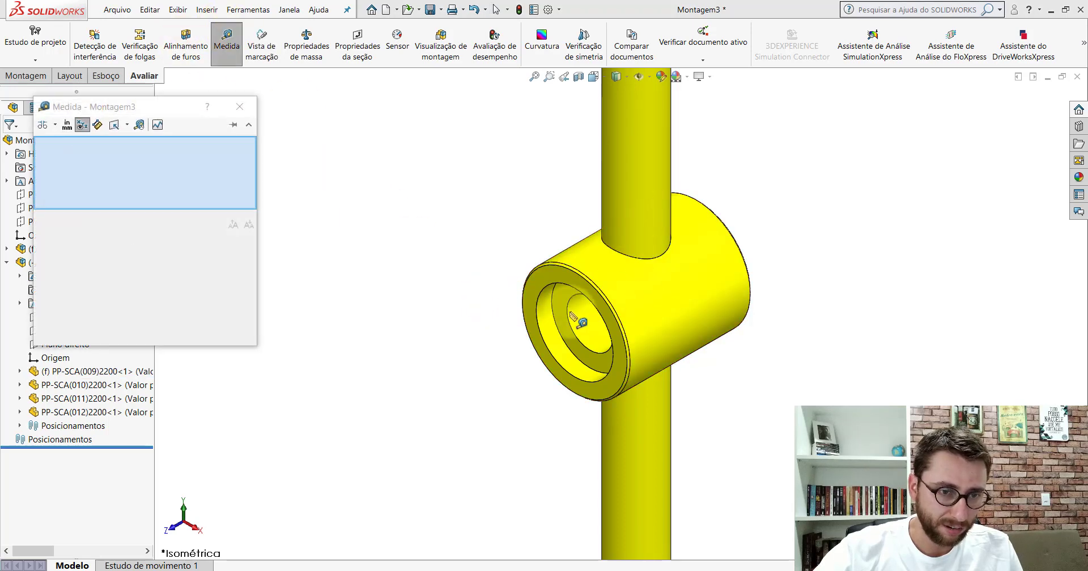
{"action": "scroll", "coordinate": [587, 317], "scroll_direction": "down", "scroll_amount": 3}
{"action": "left_click", "coordinate": [544, 303]}
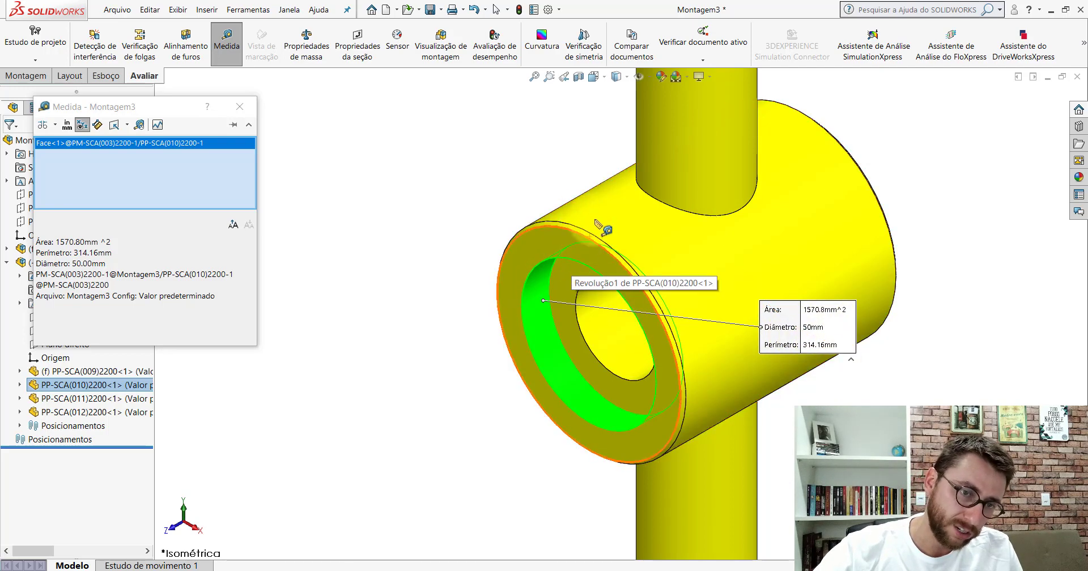
{"action": "left_click", "coordinate": [240, 107]}
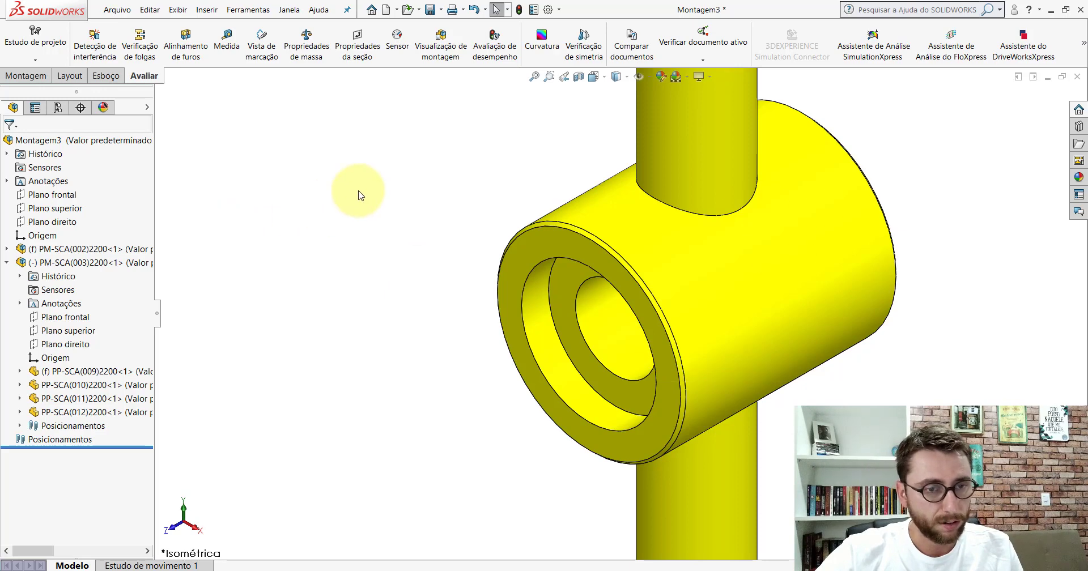
Collapse the PM-SCA(003)2200 subassembly and zoom out to show the whole tube frame.
{"action": "key", "text": "z"}
{"action": "left_click", "coordinate": [7, 263]}
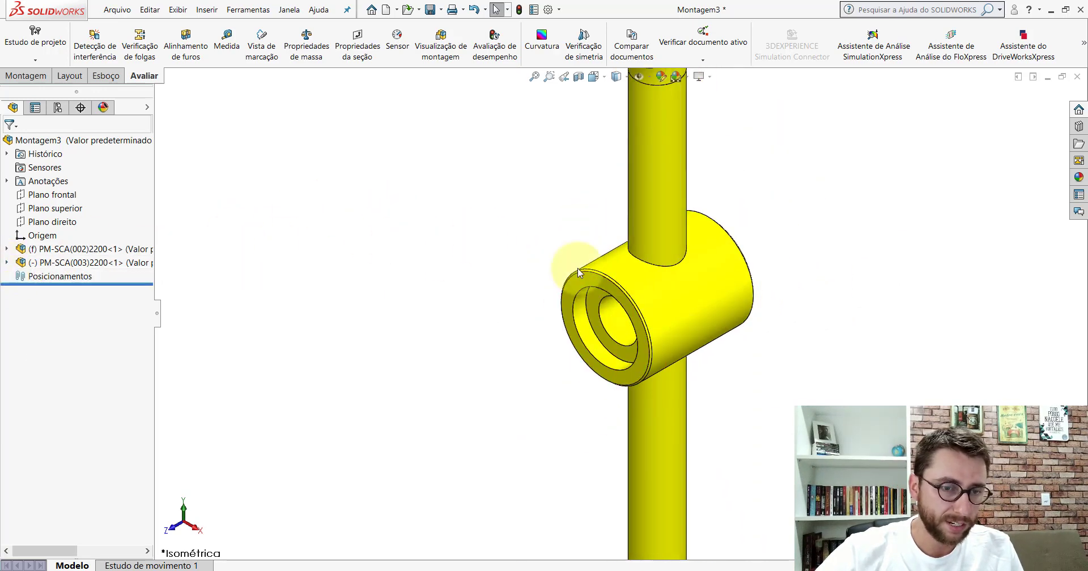
{"action": "key", "text": "z"}
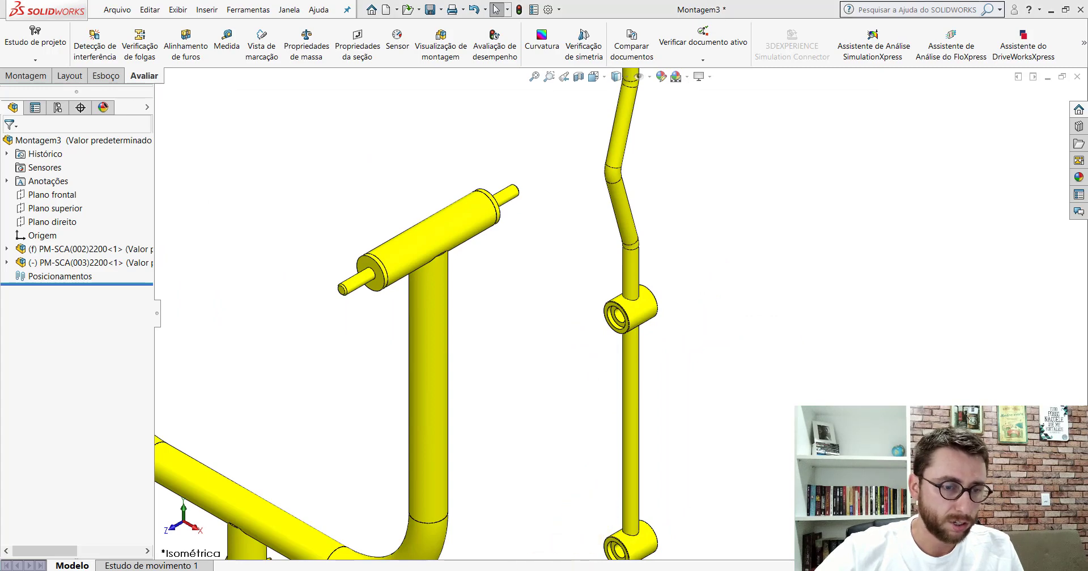
Glance at the Equipamento.mp4 reference video, then minimize SOLIDWORKS.
{"action": "key", "text": "alt+Tab"}
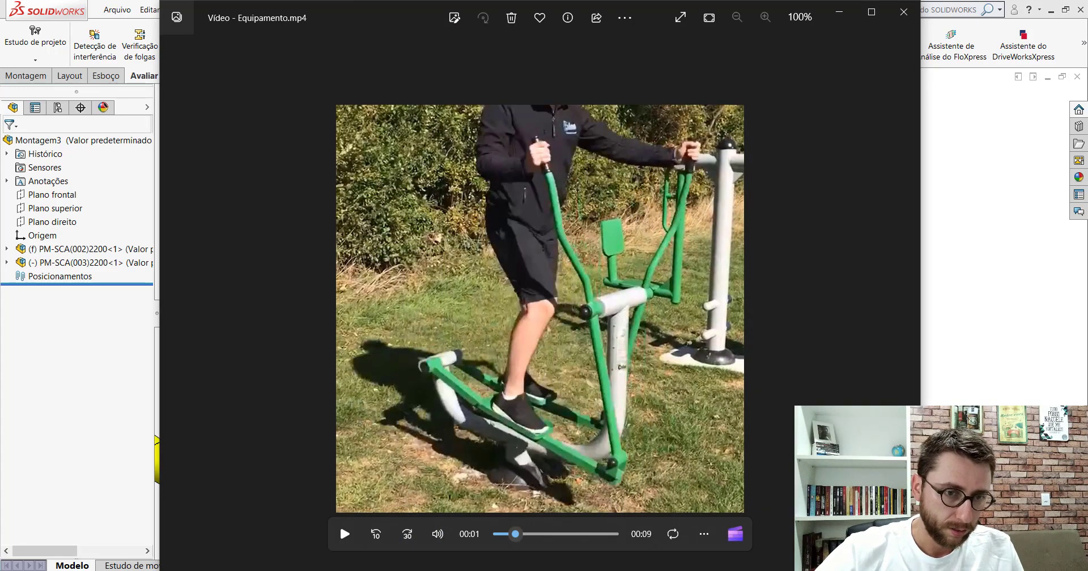
{"action": "key", "text": "alt+Tab"}
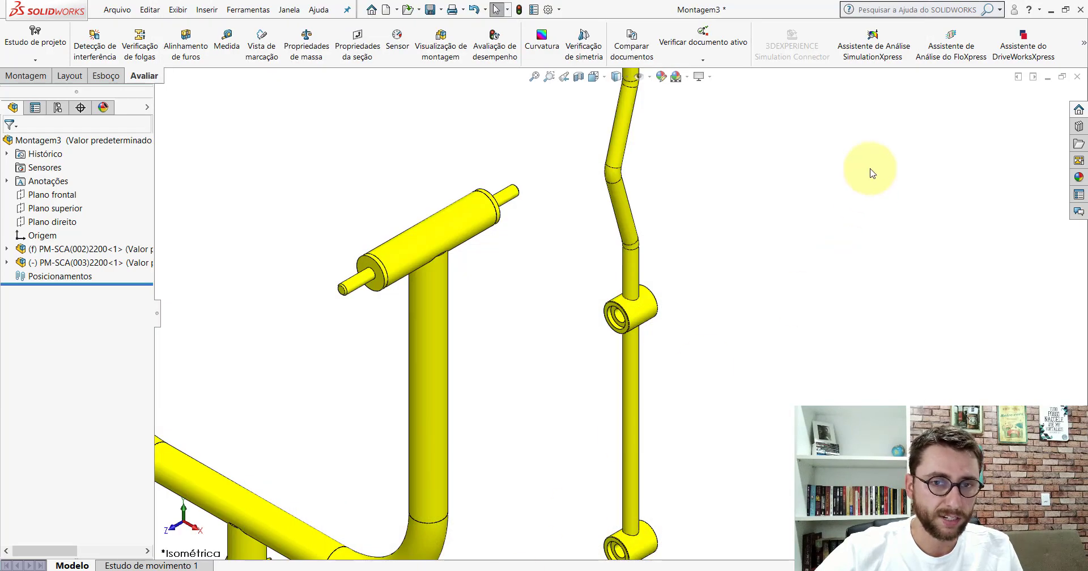
{"action": "left_click", "coordinate": [1050, 11]}
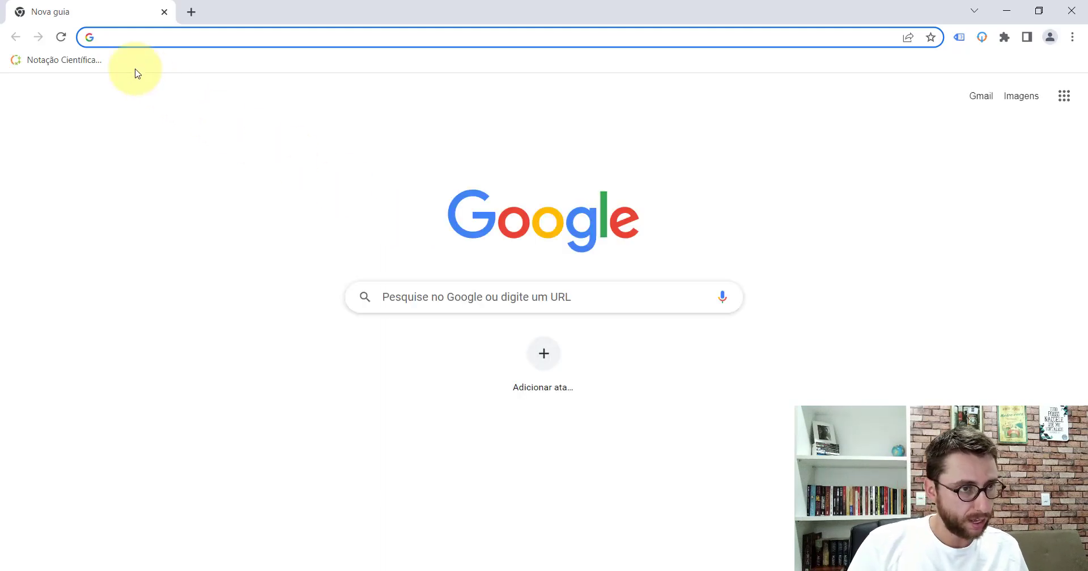
Run a web search for skf from the address bar.
{"action": "type", "text": "sk"}
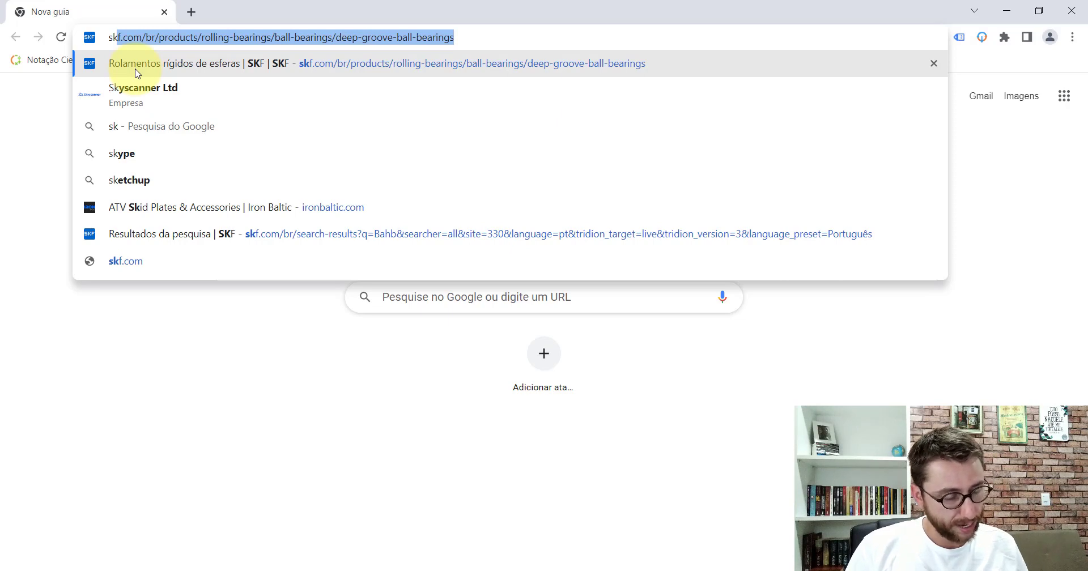
{"action": "type", "text": "f"}
{"action": "key", "text": "Delete"}
{"action": "key", "text": "Return"}
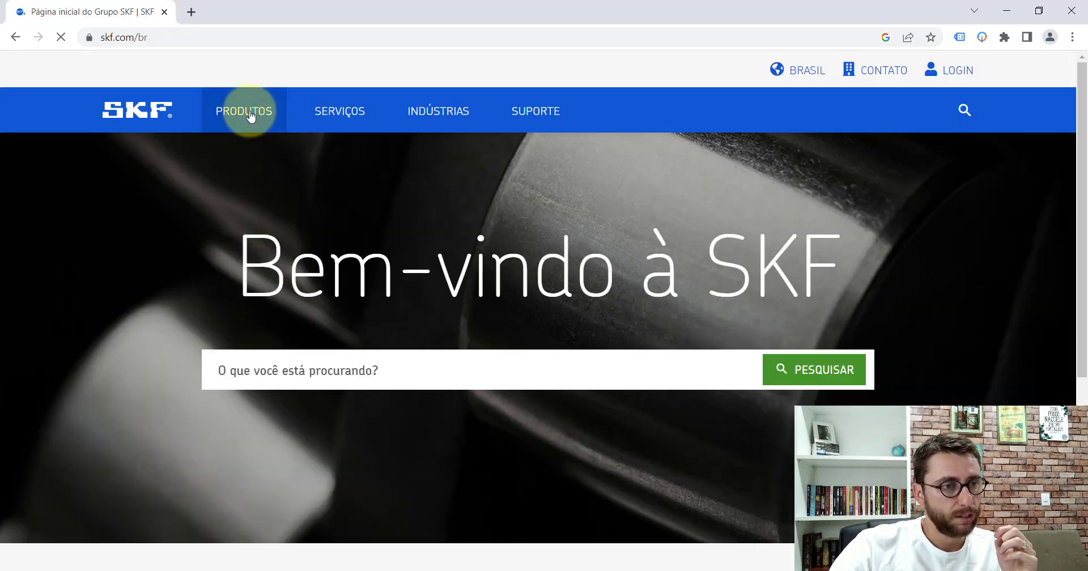
Navigate Produtos > Rolamentos > Rolamentos de esferas to the Rolamentos rígidos de esferas page.
{"action": "left_click", "coordinate": [251, 113]}
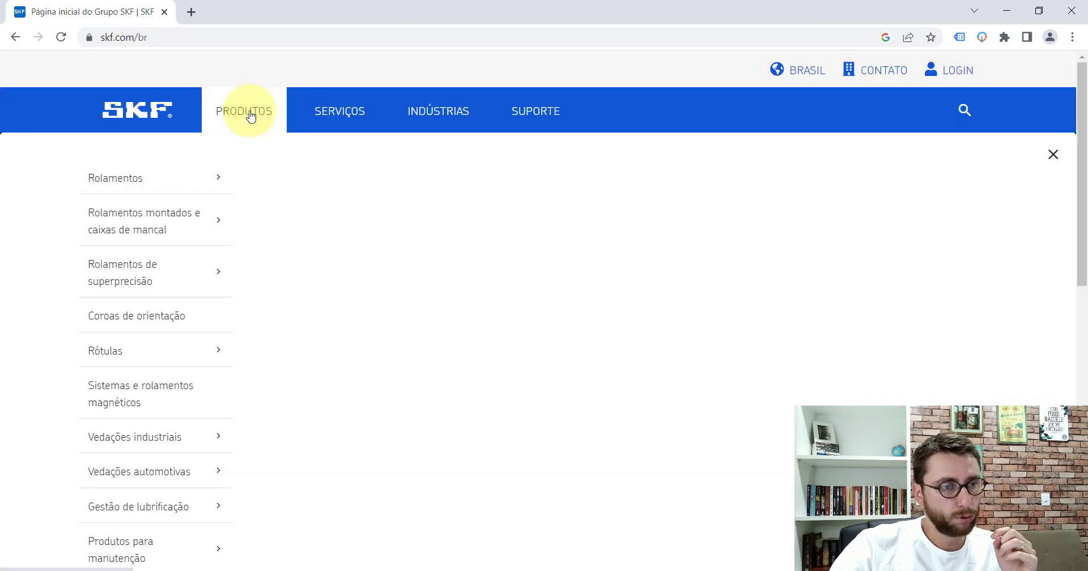
{"action": "left_click", "coordinate": [161, 181]}
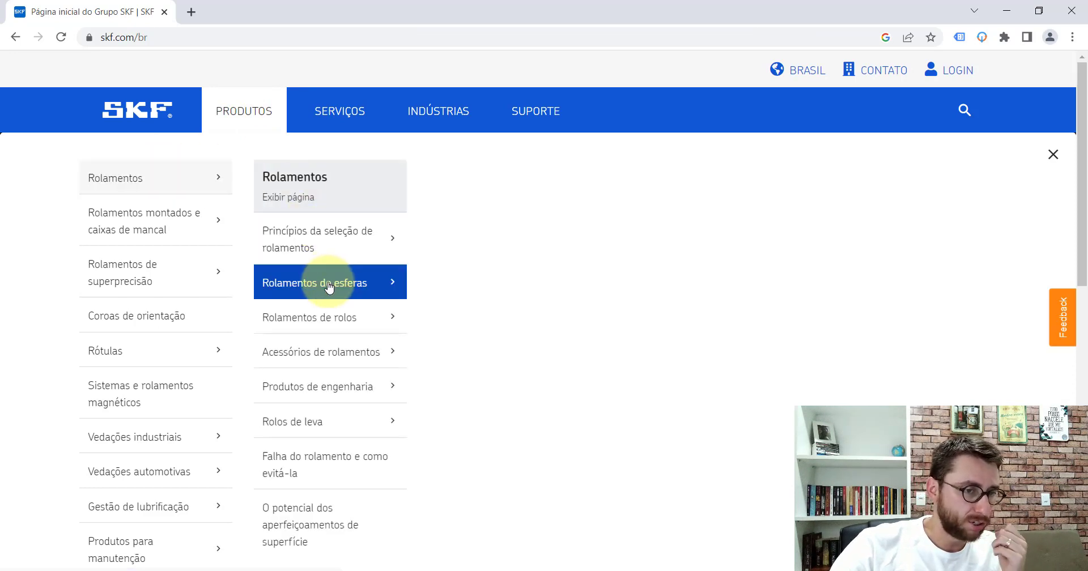
{"action": "left_click", "coordinate": [295, 283]}
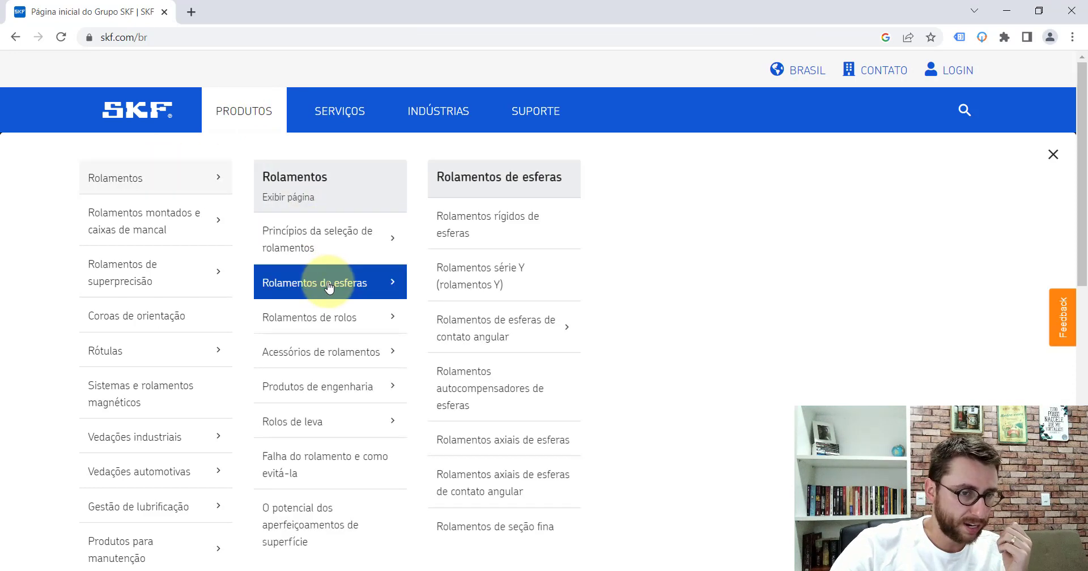
{"action": "left_click", "coordinate": [489, 227]}
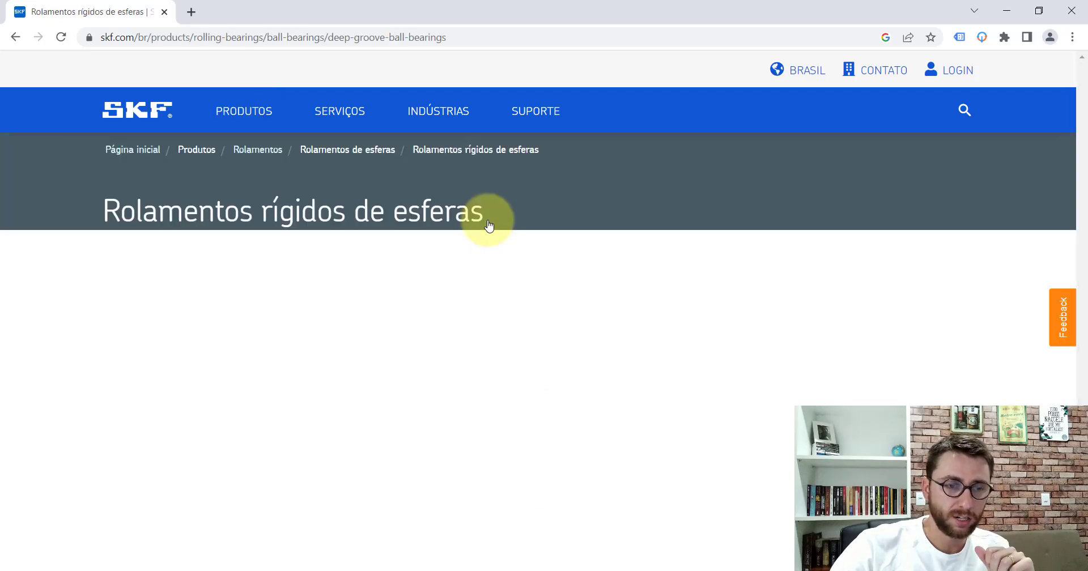
Scroll to the Tabela de produtos showing the FILTROS and the 1960-result bearing table.
{"action": "scroll", "coordinate": [607, 286], "scroll_direction": "down", "scroll_amount": 10}
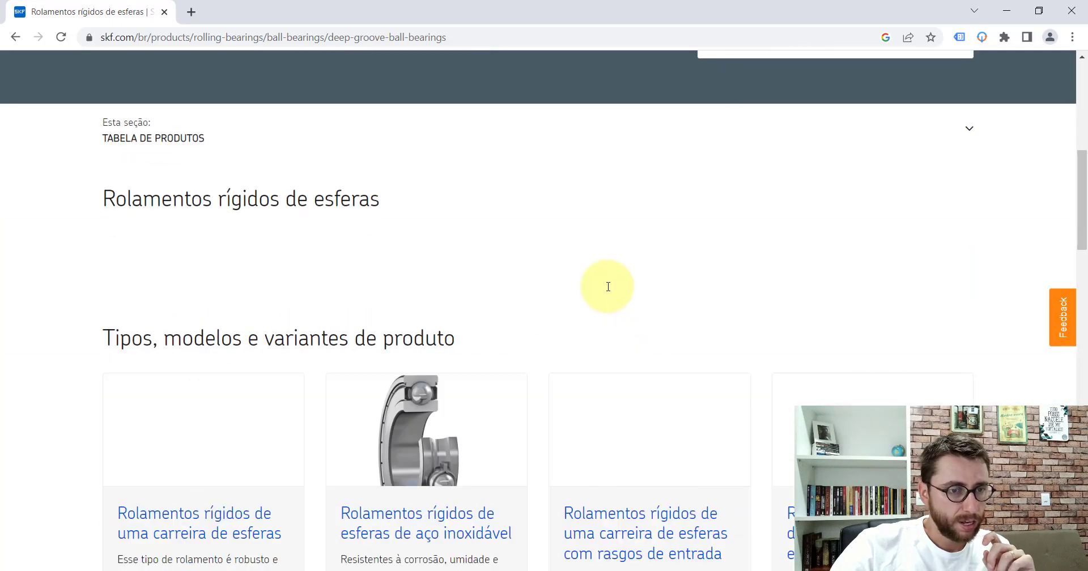
{"action": "scroll", "coordinate": [607, 287], "scroll_direction": "down", "scroll_amount": 3}
{"action": "scroll", "coordinate": [608, 292], "scroll_direction": "down", "scroll_amount": 10}
{"action": "scroll", "coordinate": [607, 286], "scroll_direction": "down", "scroll_amount": 3}
{"action": "scroll", "coordinate": [607, 286], "scroll_direction": "down", "scroll_amount": 15}
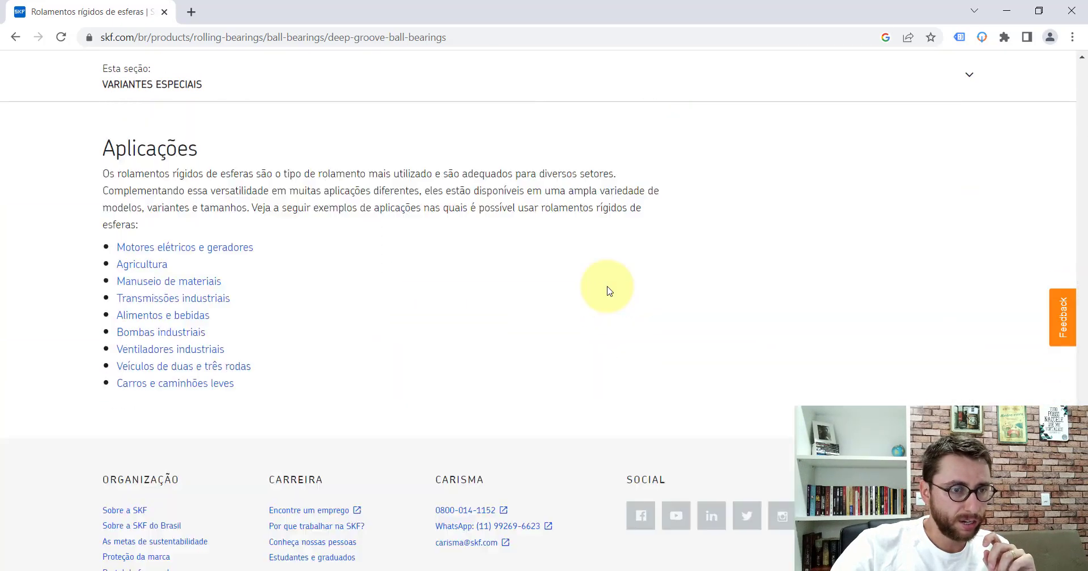
{"action": "scroll", "coordinate": [607, 286], "scroll_direction": "up", "scroll_amount": 10}
{"action": "scroll", "coordinate": [607, 286], "scroll_direction": "up", "scroll_amount": 11}
{"action": "scroll", "coordinate": [607, 287], "scroll_direction": "up", "scroll_amount": 5}
{"action": "scroll", "coordinate": [608, 287], "scroll_direction": "up", "scroll_amount": 4}
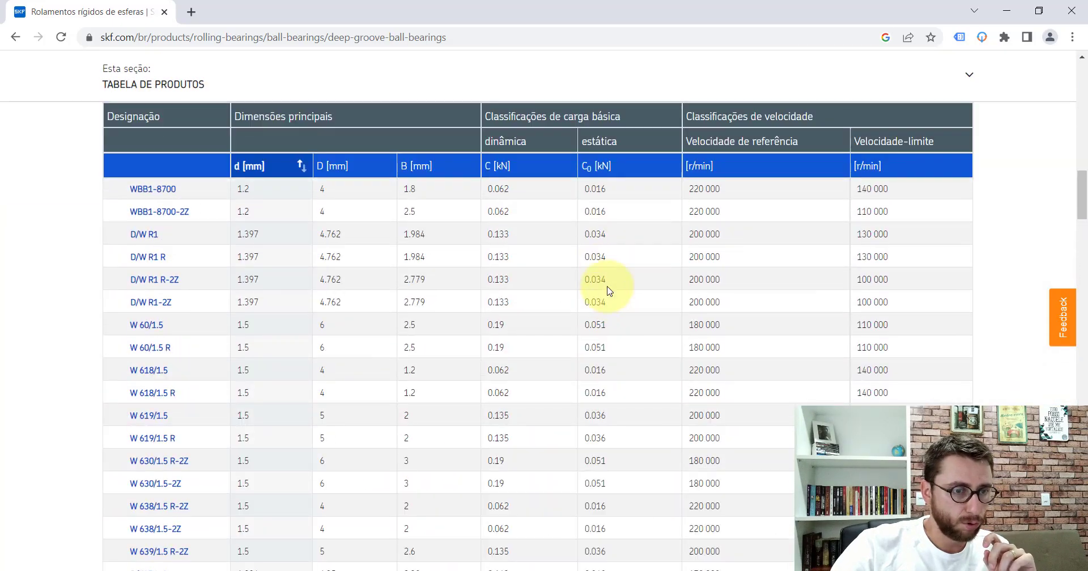
{"action": "scroll", "coordinate": [607, 286], "scroll_direction": "up", "scroll_amount": 4}
{"action": "scroll", "coordinate": [607, 289], "scroll_direction": "up", "scroll_amount": 8}
{"action": "scroll", "coordinate": [607, 285], "scroll_direction": "down", "scroll_amount": 10}
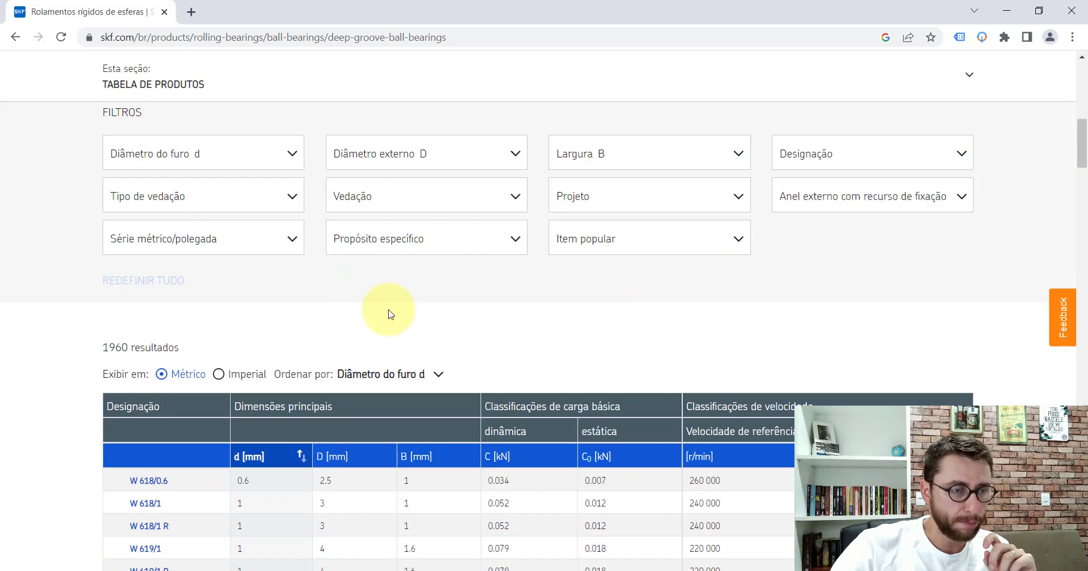
{"action": "scroll", "coordinate": [652, 356], "scroll_direction": "down", "scroll_amount": 3}
{"action": "scroll", "coordinate": [643, 357], "scroll_direction": "down", "scroll_amount": 6}
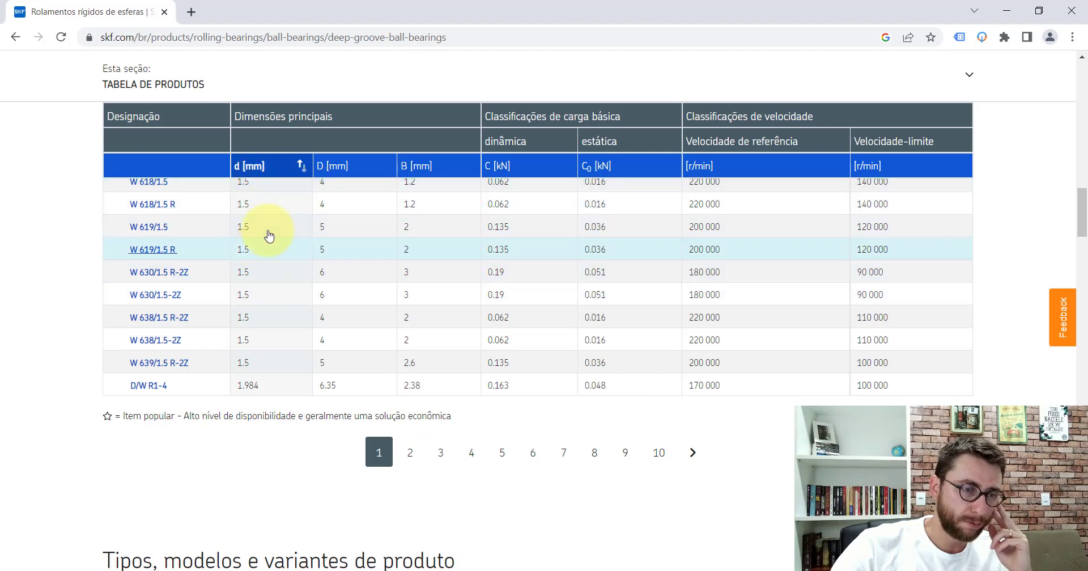
{"action": "scroll", "coordinate": [269, 236], "scroll_direction": "up", "scroll_amount": 3}
{"action": "scroll", "coordinate": [272, 243], "scroll_direction": "up", "scroll_amount": 4}
{"action": "scroll", "coordinate": [284, 236], "scroll_direction": "up", "scroll_amount": 4}
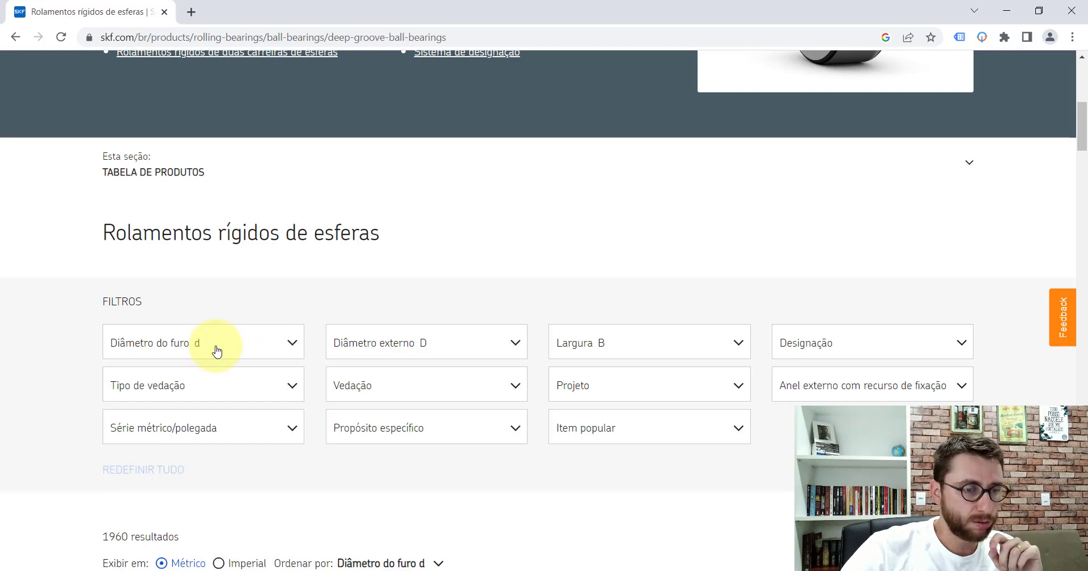
Filter the bearing table to a 25 mm bore diameter and scroll through the results.
{"action": "left_click", "coordinate": [217, 351]}
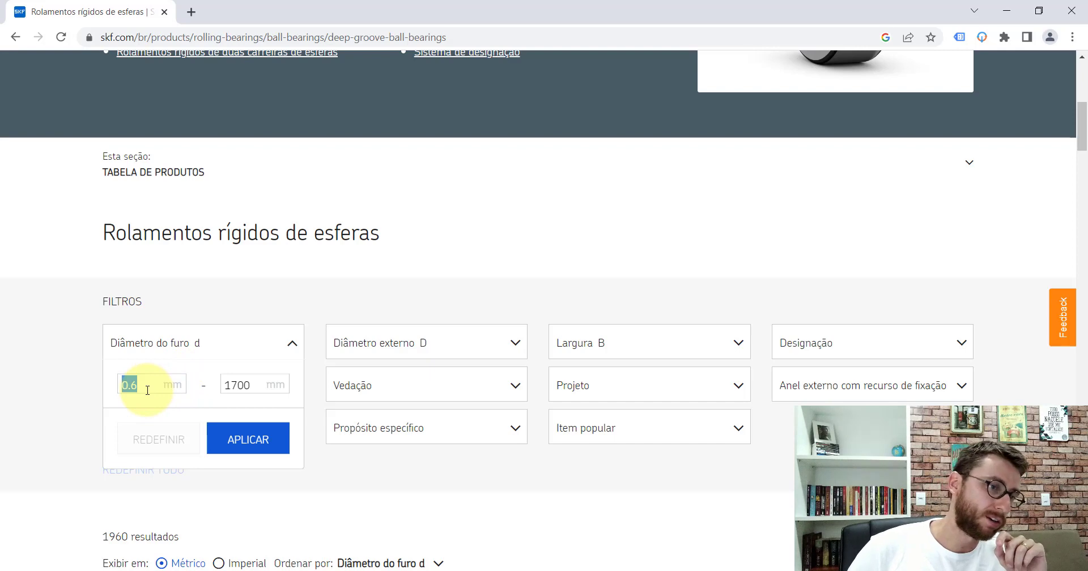
{"action": "type", "text": "5"}
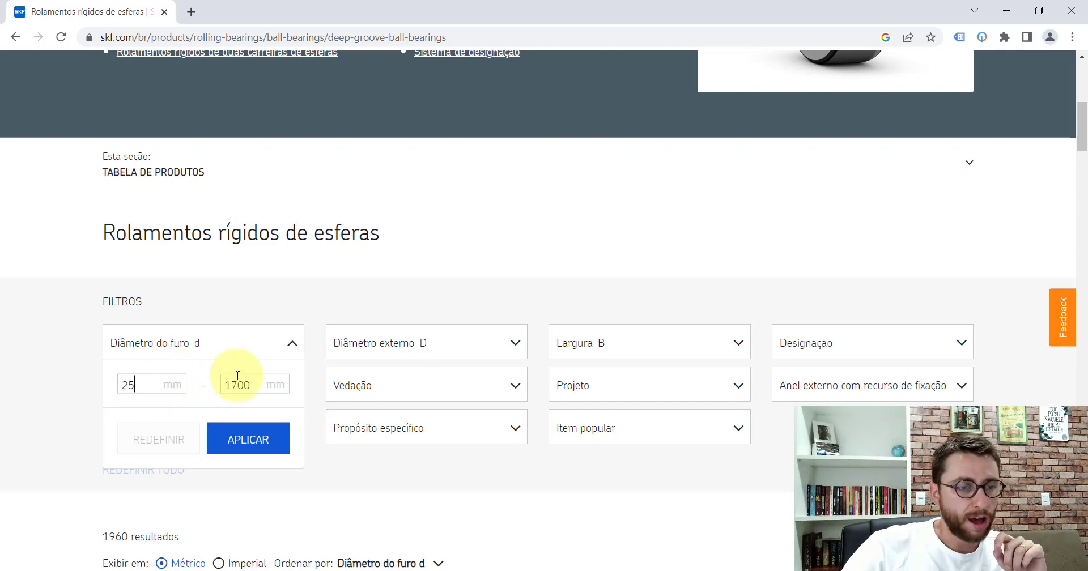
{"action": "double_click", "coordinate": [252, 386]}
{"action": "type", "text": "25"}
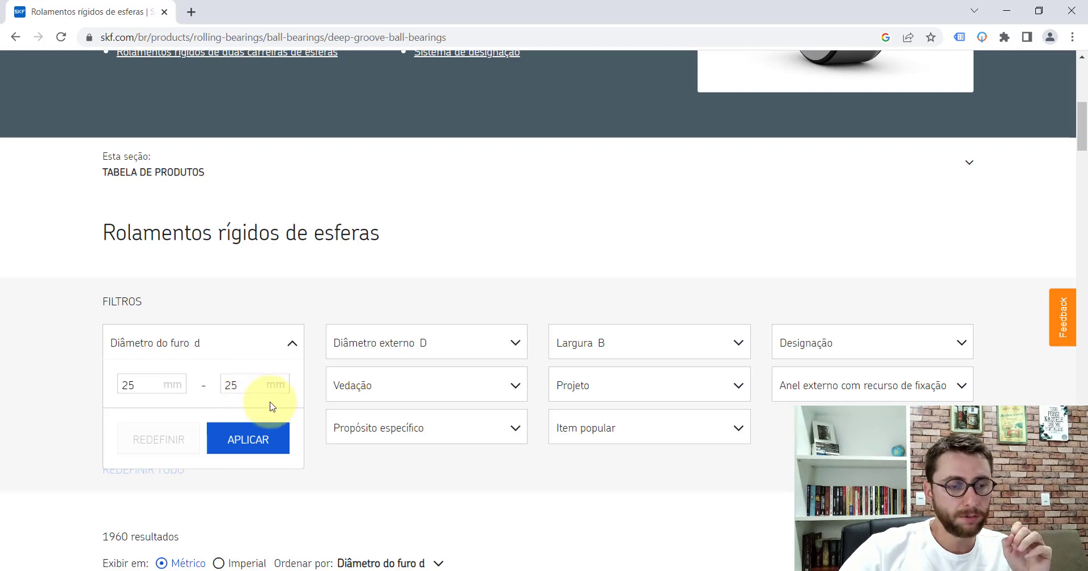
{"action": "left_click", "coordinate": [265, 445]}
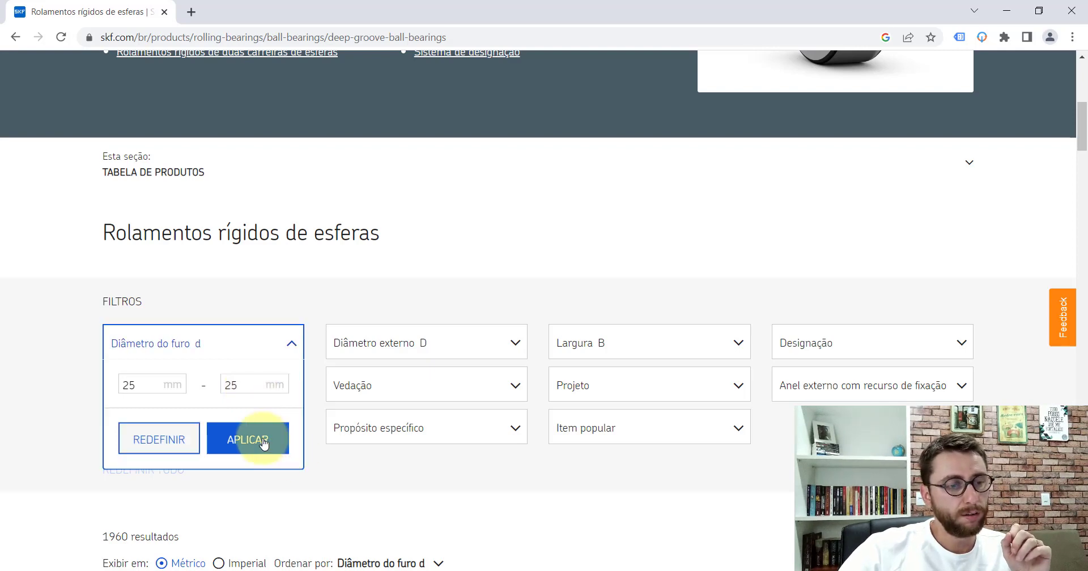
{"action": "scroll", "coordinate": [527, 350], "scroll_direction": "down", "scroll_amount": 8}
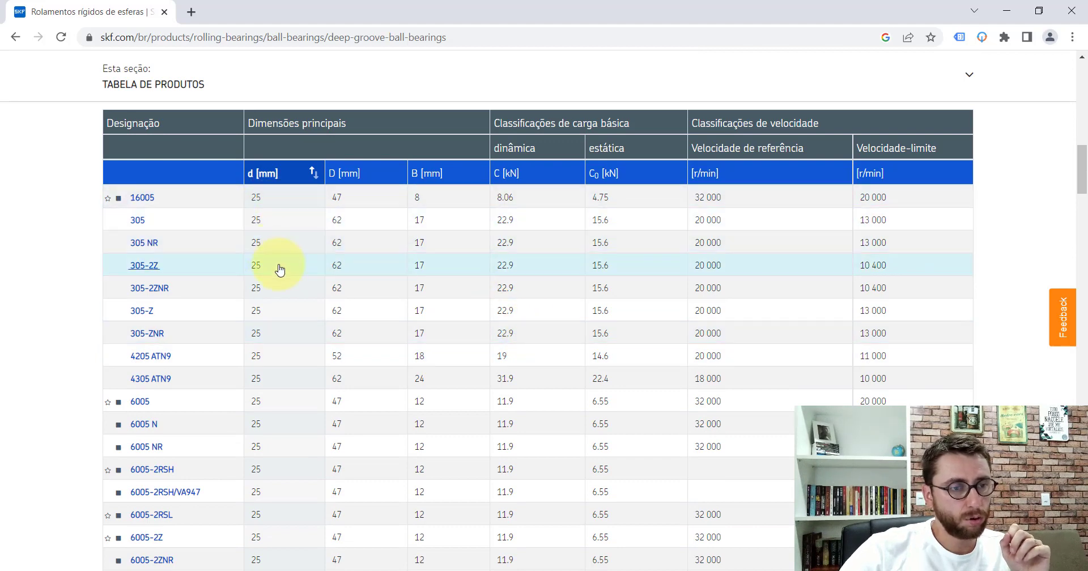
{"action": "scroll", "coordinate": [299, 335], "scroll_direction": "down", "scroll_amount": 2}
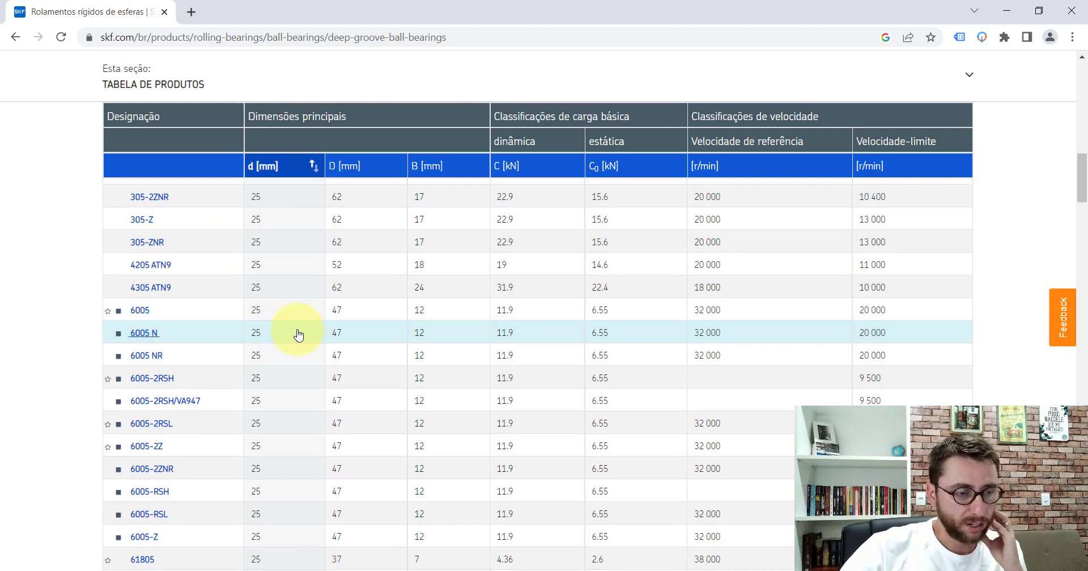
{"action": "scroll", "coordinate": [298, 335], "scroll_direction": "down", "scroll_amount": 2}
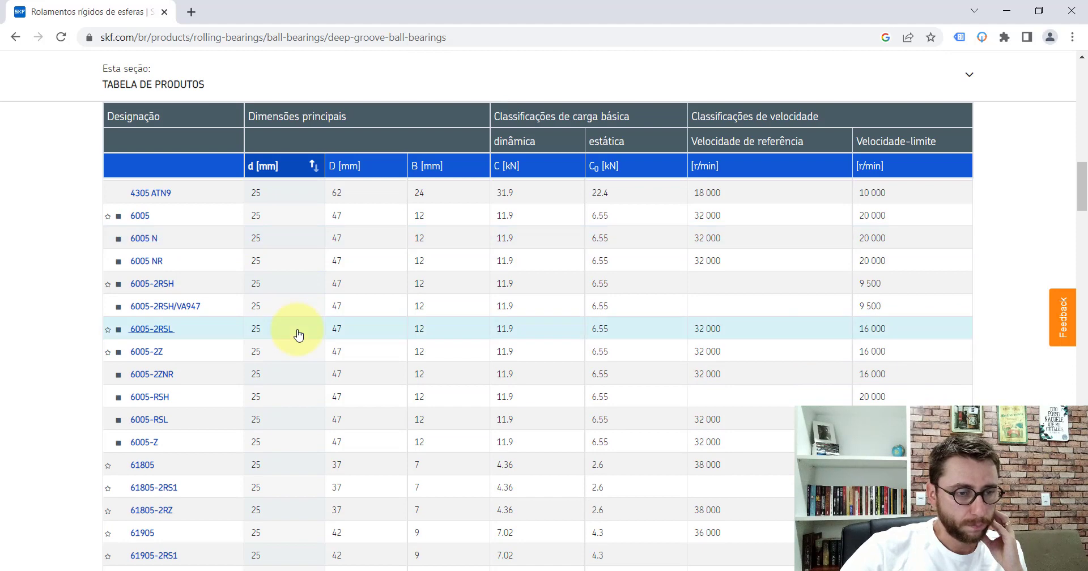
{"action": "scroll", "coordinate": [298, 336], "scroll_direction": "up", "scroll_amount": 2}
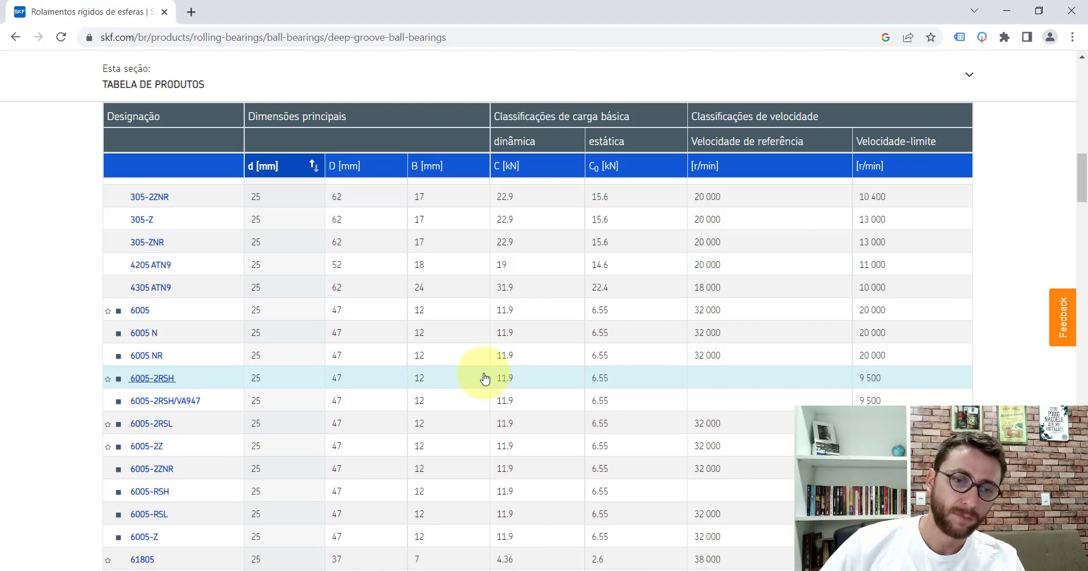
{"action": "scroll", "coordinate": [485, 379], "scroll_direction": "up", "scroll_amount": 5}
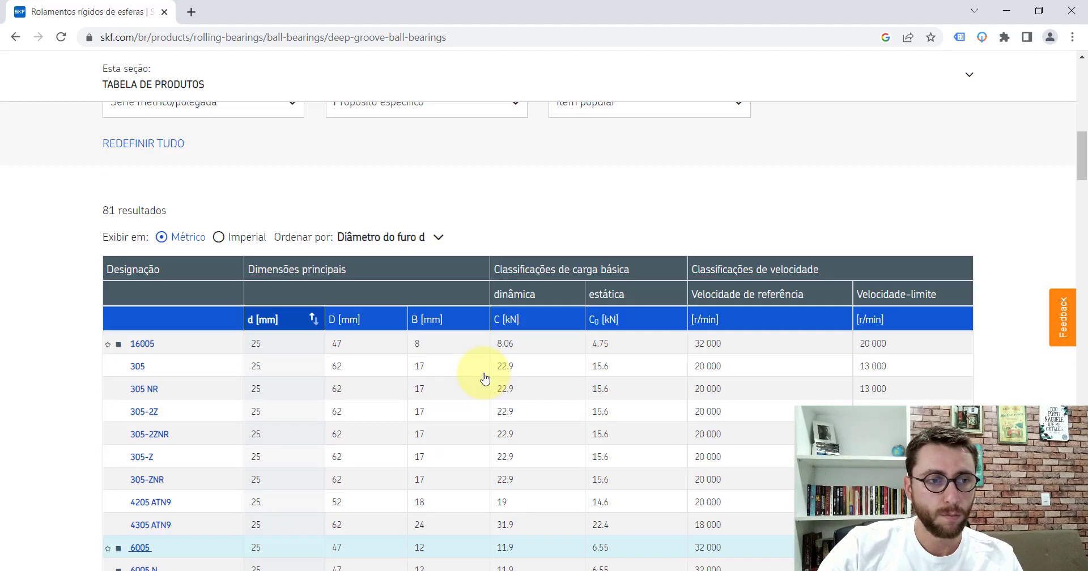
{"action": "scroll", "coordinate": [485, 378], "scroll_direction": "up", "scroll_amount": 5}
{"action": "scroll", "coordinate": [485, 378], "scroll_direction": "down", "scroll_amount": 7}
{"action": "scroll", "coordinate": [485, 379], "scroll_direction": "down", "scroll_amount": 4}
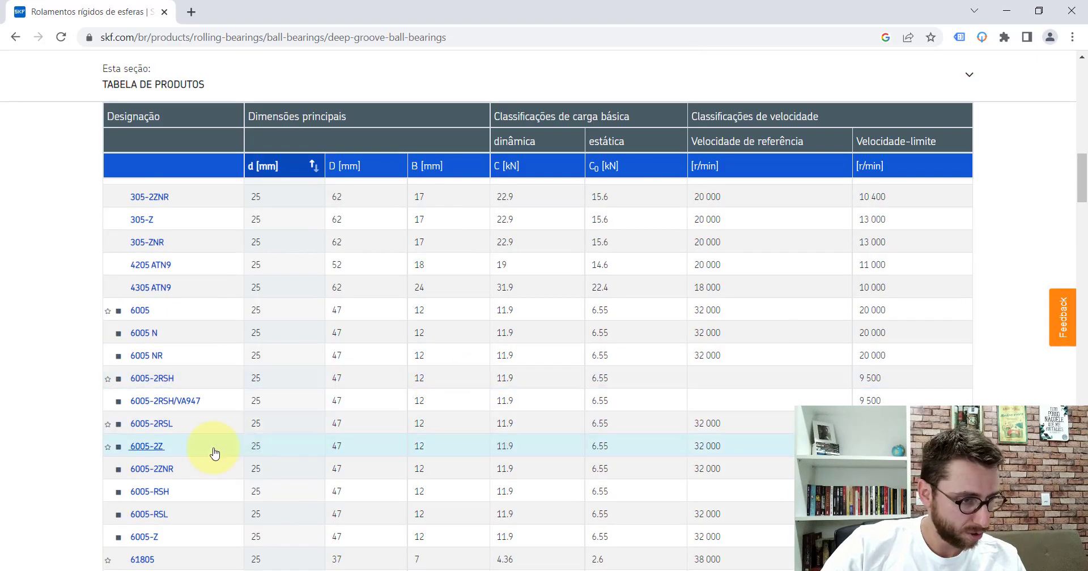
Open the 6005-2Z product page, then go back and open the 6005-Z page.
{"action": "left_click", "coordinate": [139, 455]}
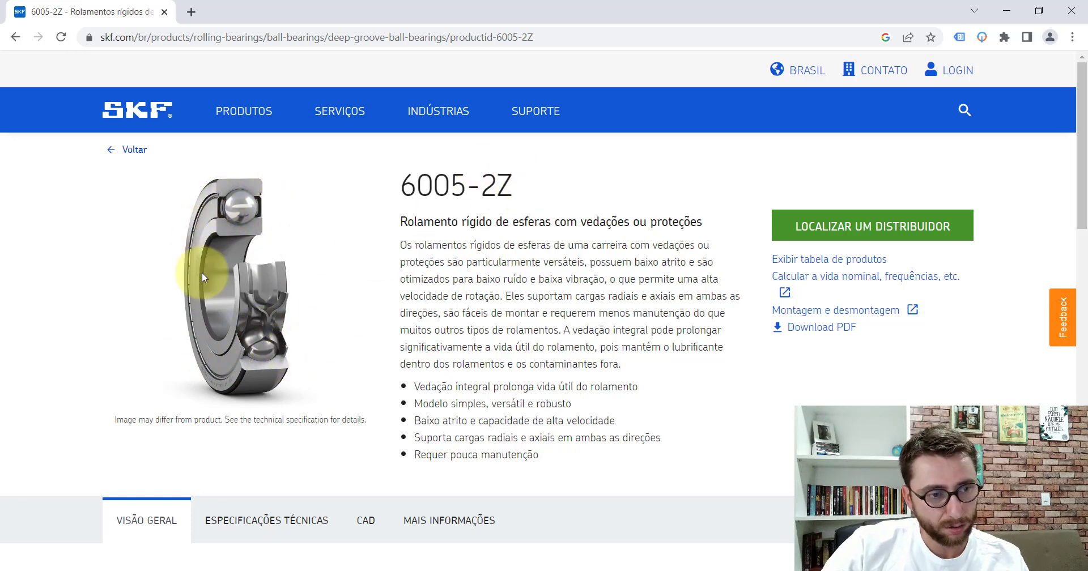
{"action": "left_click", "coordinate": [15, 36]}
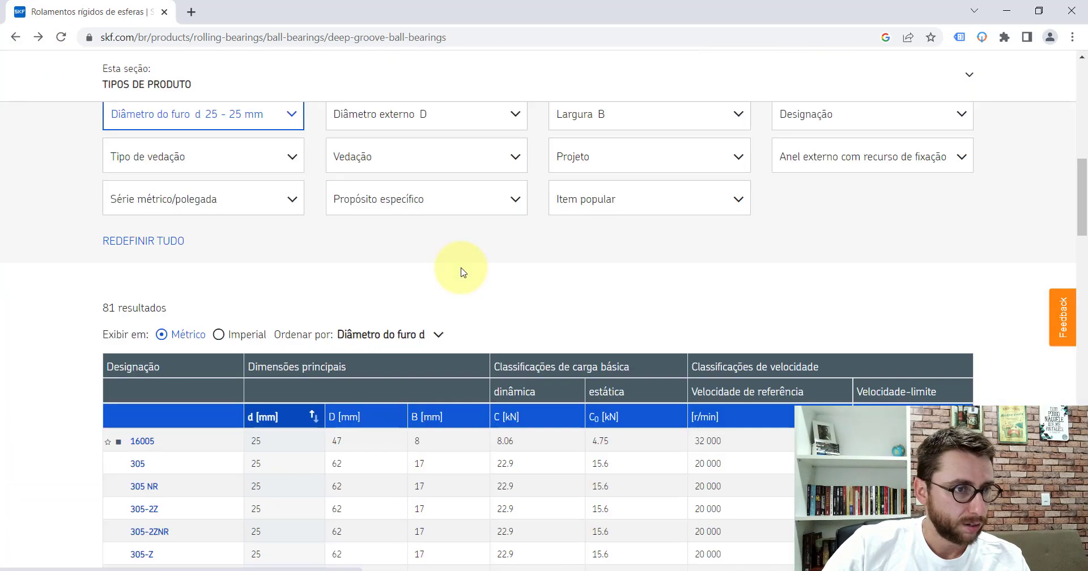
{"action": "scroll", "coordinate": [436, 277], "scroll_direction": "down", "scroll_amount": 3}
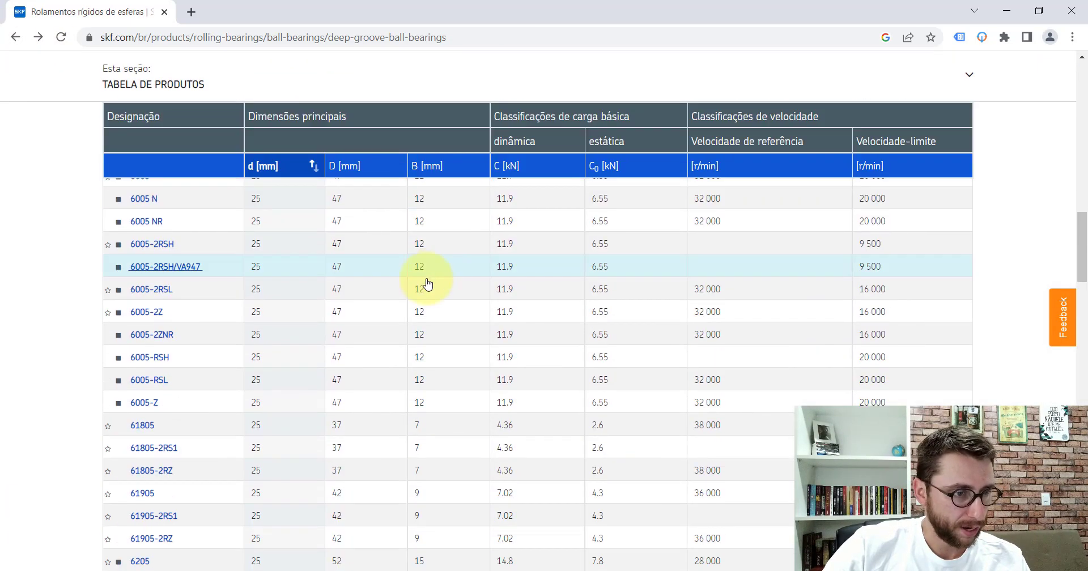
{"action": "left_click", "coordinate": [142, 404]}
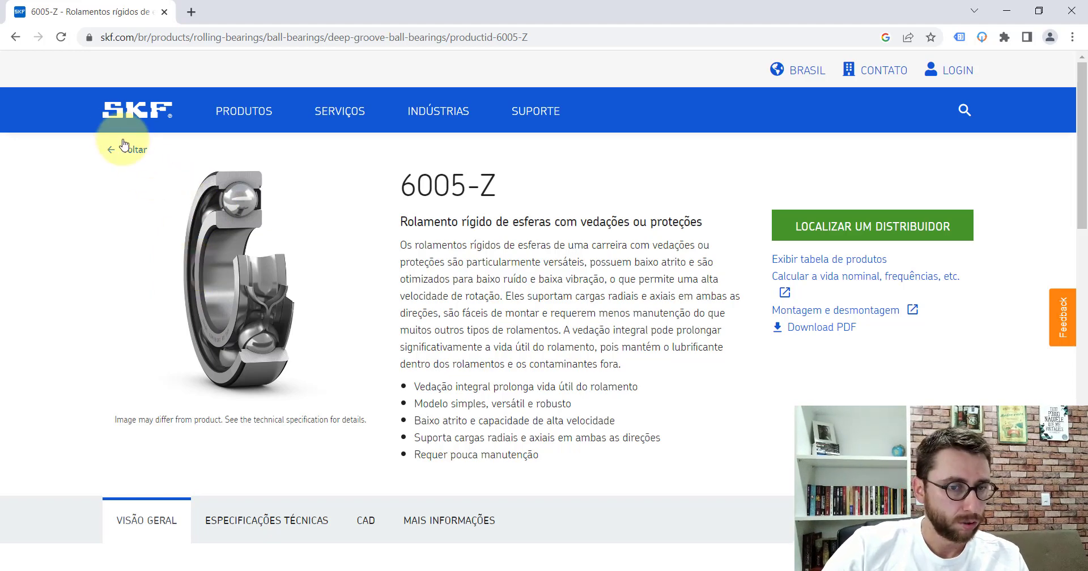
Go back to the 25 mm bore results and switch to page 2 of the table.
{"action": "left_click", "coordinate": [15, 36]}
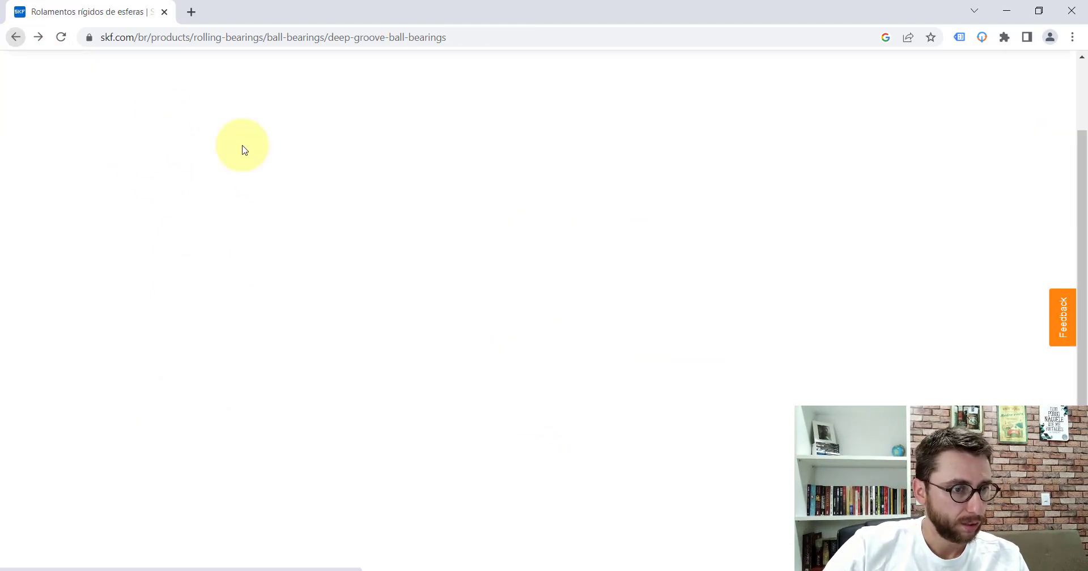
{"action": "scroll", "coordinate": [460, 277], "scroll_direction": "down", "scroll_amount": 1}
{"action": "scroll", "coordinate": [461, 277], "scroll_direction": "down", "scroll_amount": 7}
{"action": "scroll", "coordinate": [461, 282], "scroll_direction": "down", "scroll_amount": 4}
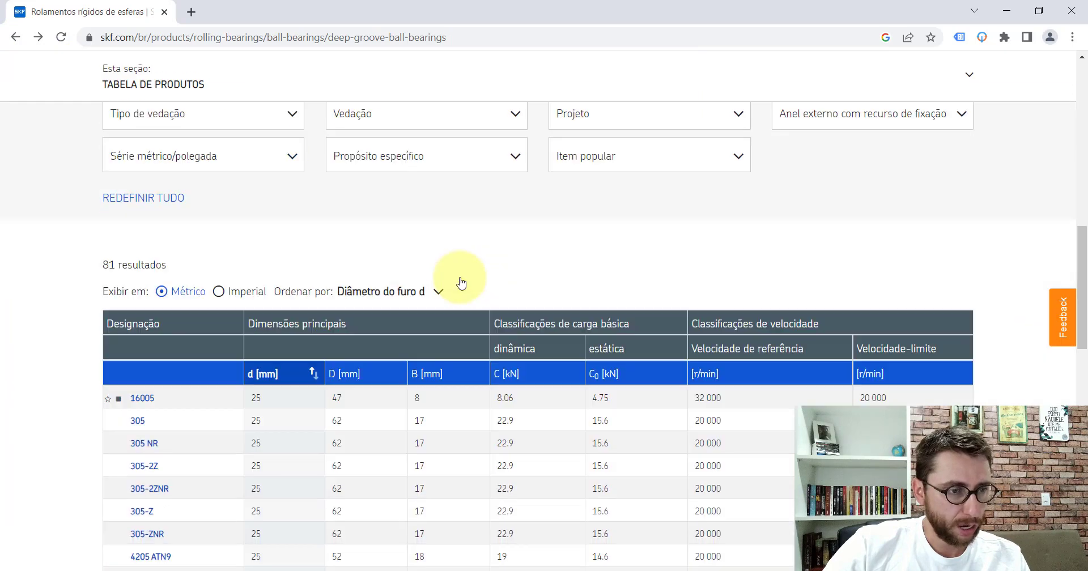
{"action": "scroll", "coordinate": [461, 282], "scroll_direction": "down", "scroll_amount": 5}
{"action": "scroll", "coordinate": [461, 282], "scroll_direction": "up", "scroll_amount": 2}
{"action": "scroll", "coordinate": [462, 282], "scroll_direction": "up", "scroll_amount": 2}
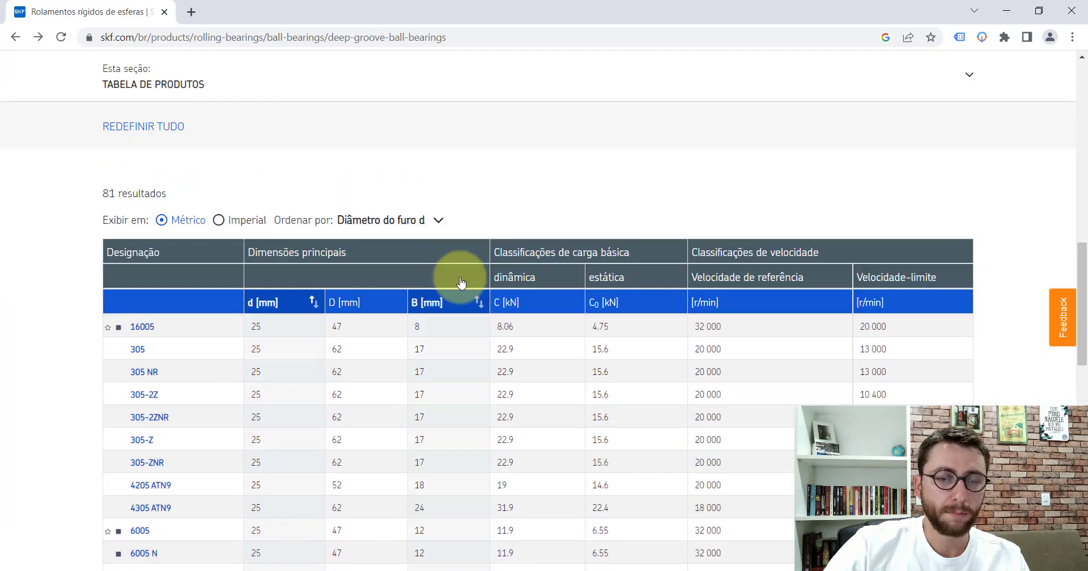
{"action": "scroll", "coordinate": [461, 282], "scroll_direction": "up", "scroll_amount": 1}
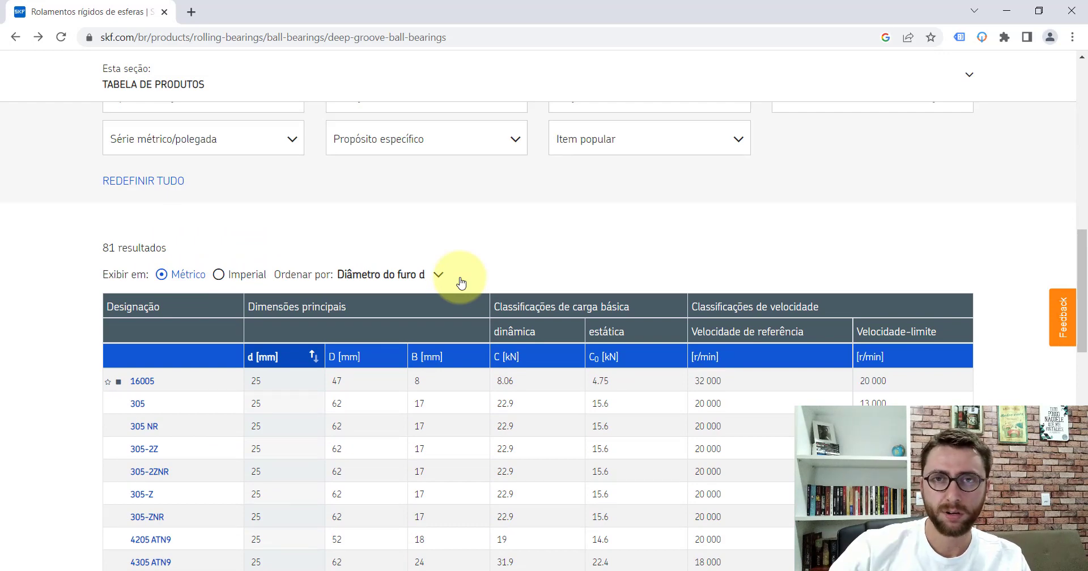
{"action": "scroll", "coordinate": [608, 202], "scroll_direction": "down", "scroll_amount": 5}
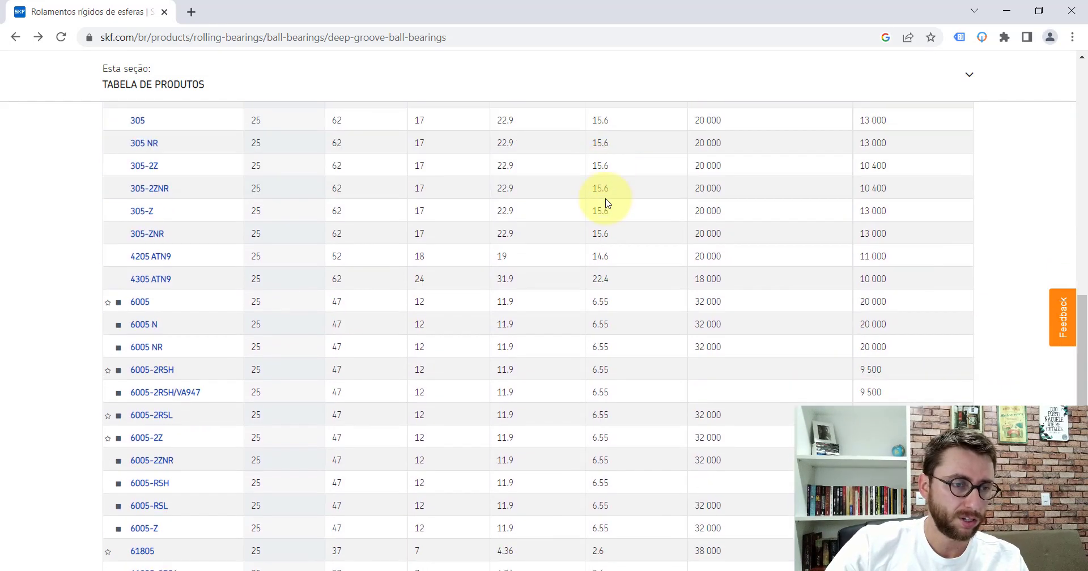
{"action": "scroll", "coordinate": [607, 204], "scroll_direction": "down", "scroll_amount": 2}
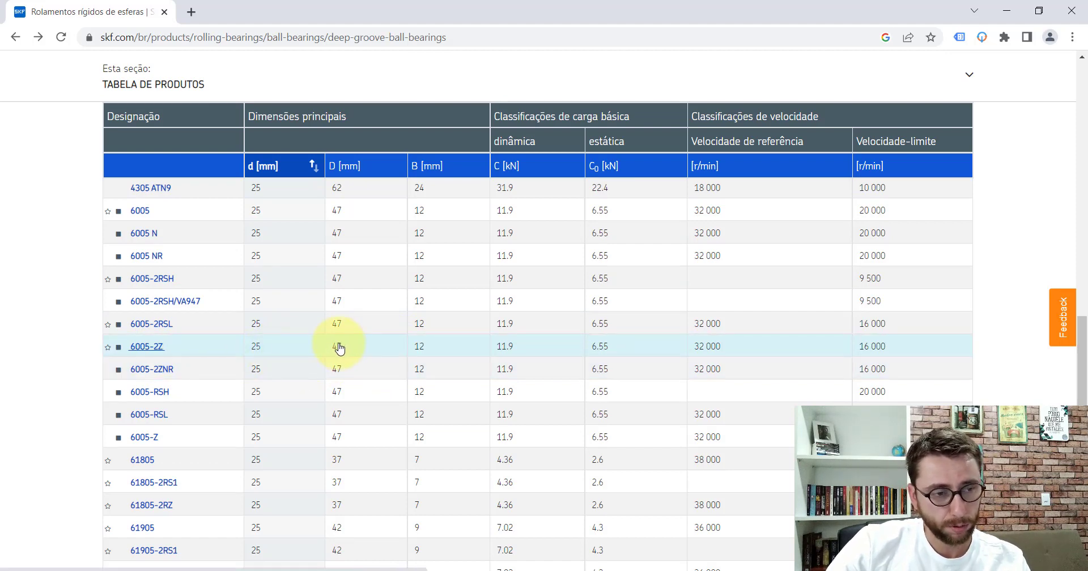
{"action": "scroll", "coordinate": [381, 340], "scroll_direction": "down", "scroll_amount": 8}
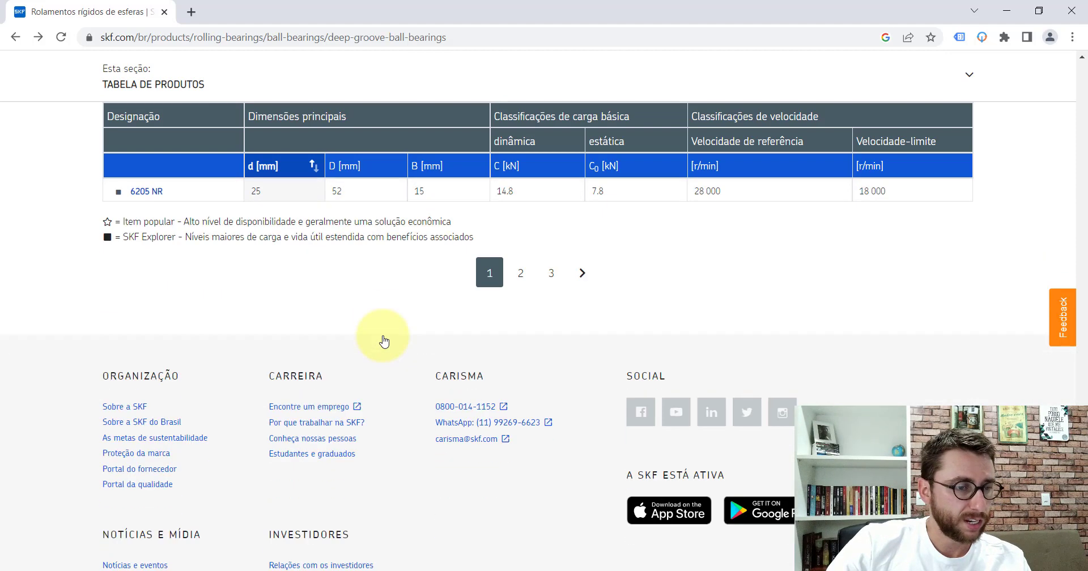
{"action": "scroll", "coordinate": [382, 340], "scroll_direction": "up", "scroll_amount": 3}
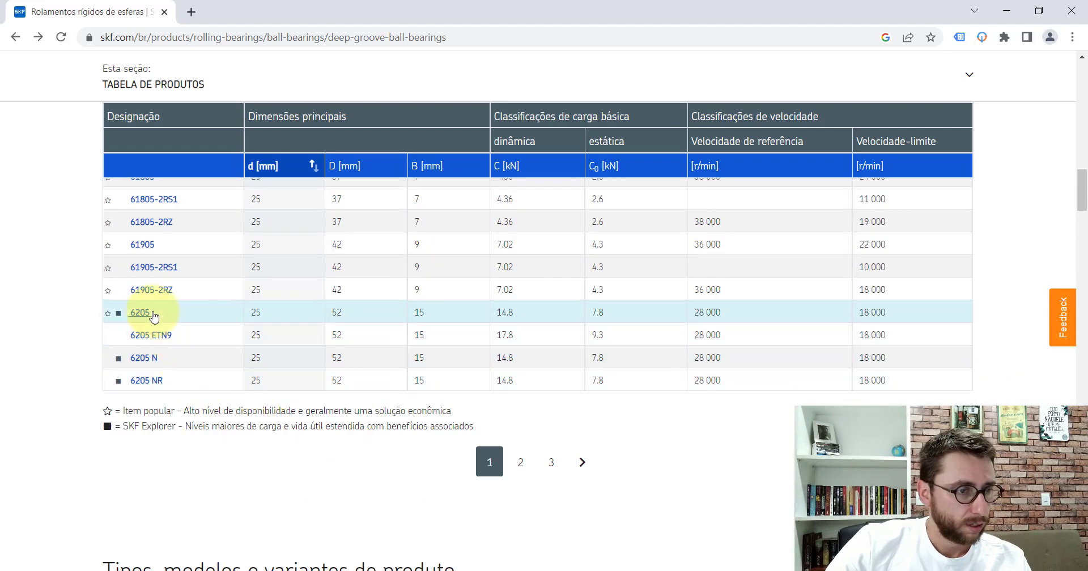
{"action": "left_click", "coordinate": [520, 463]}
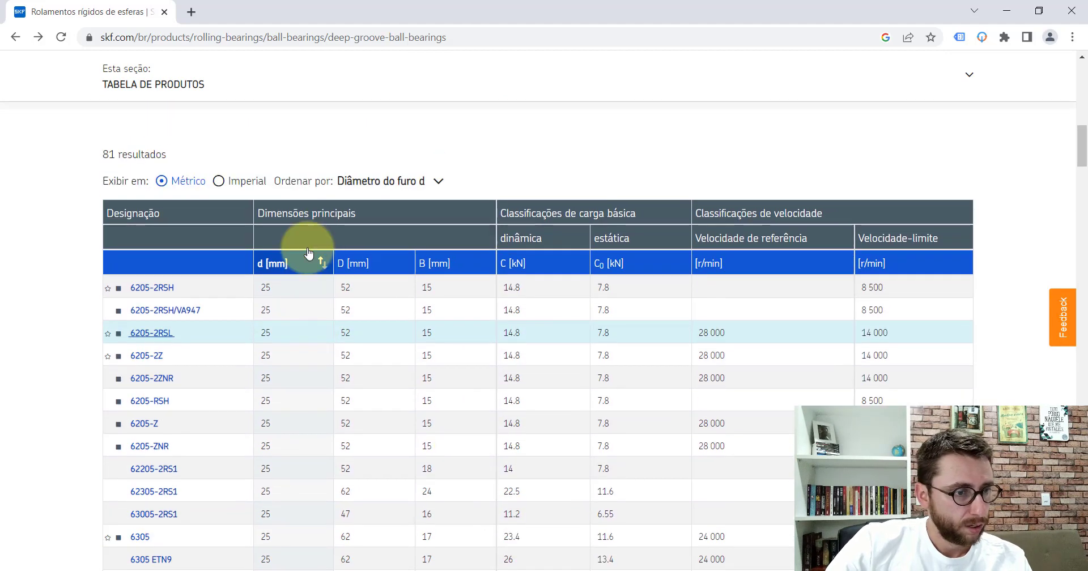
Review page 2, then return to page 1 and scroll to the 6005-2Z row (25 × 47 × 12 mm).
{"action": "left_click", "coordinate": [160, 362]}
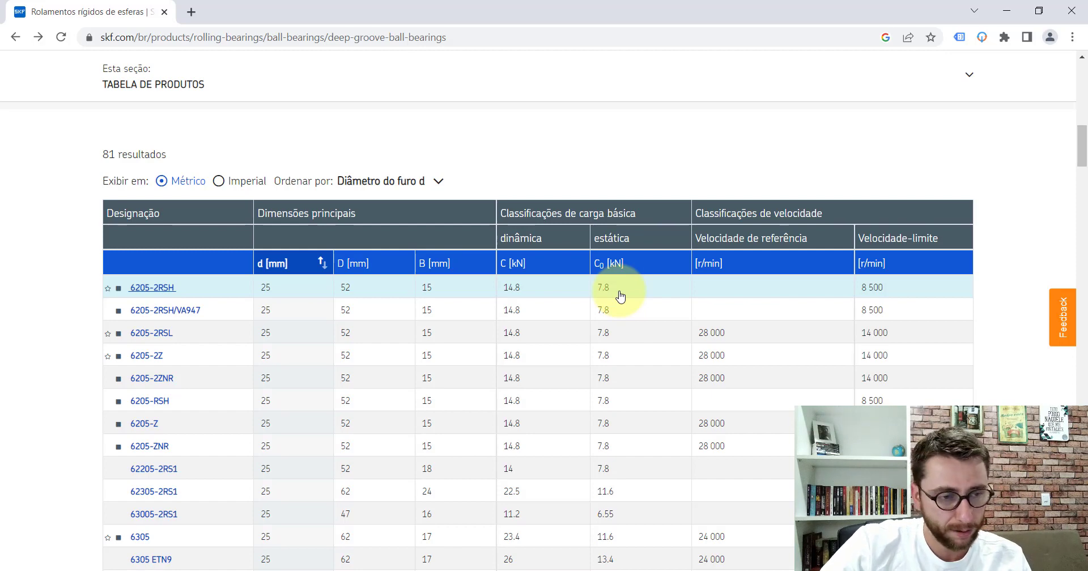
{"action": "scroll", "coordinate": [377, 347], "scroll_direction": "down", "scroll_amount": 2}
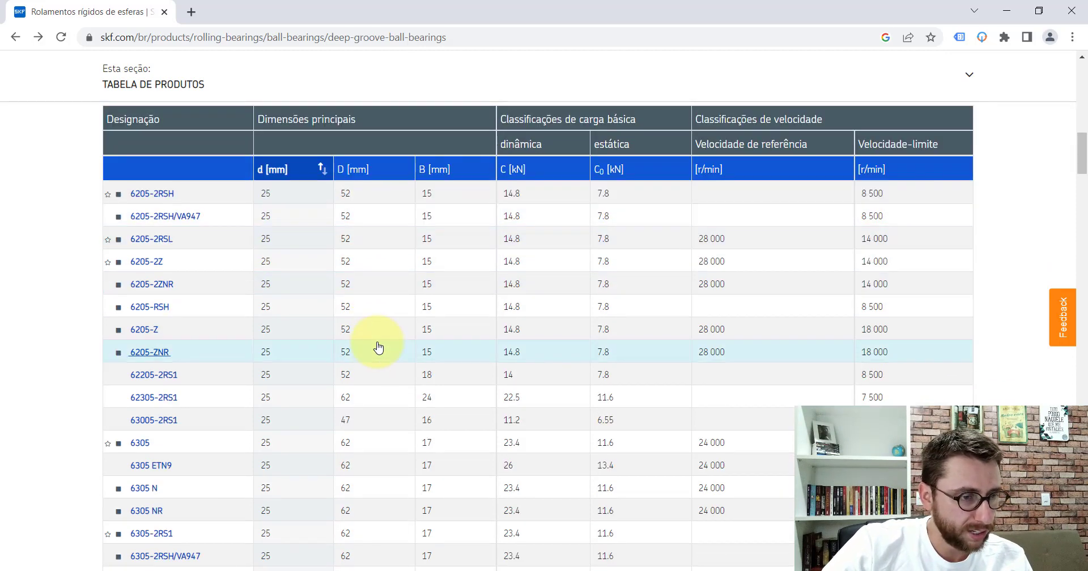
{"action": "scroll", "coordinate": [376, 346], "scroll_direction": "down", "scroll_amount": 2}
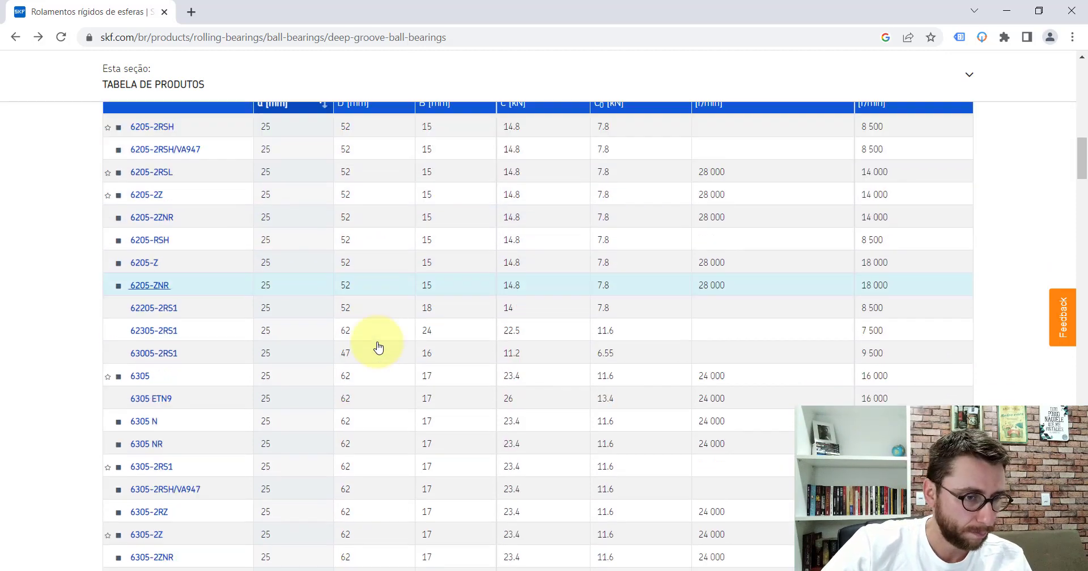
{"action": "scroll", "coordinate": [377, 346], "scroll_direction": "down", "scroll_amount": 2}
{"action": "scroll", "coordinate": [366, 334], "scroll_direction": "down", "scroll_amount": 2}
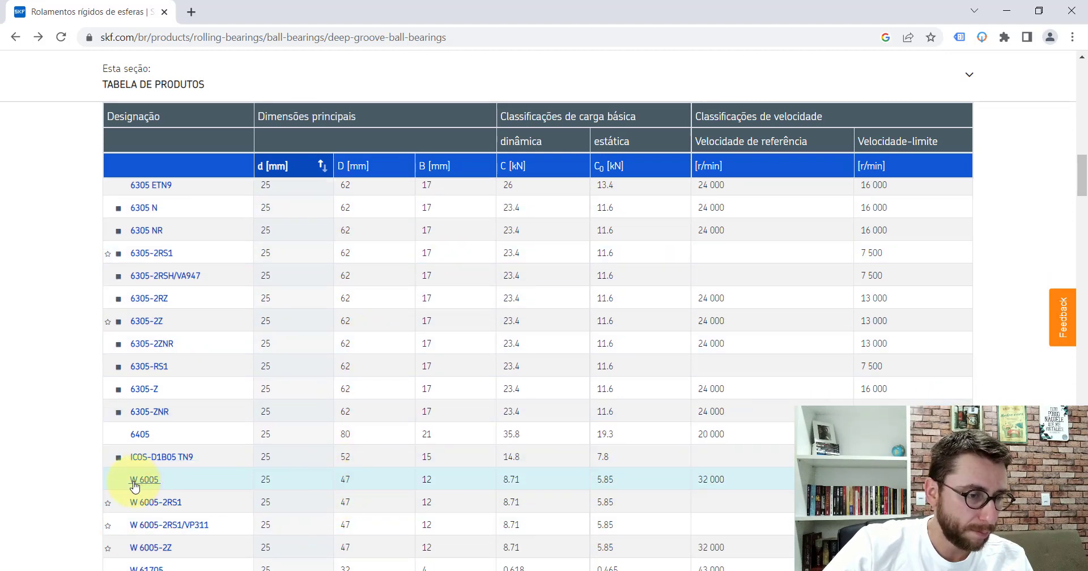
{"action": "scroll", "coordinate": [412, 408], "scroll_direction": "down", "scroll_amount": 4}
{"action": "scroll", "coordinate": [412, 407], "scroll_direction": "up", "scroll_amount": 2}
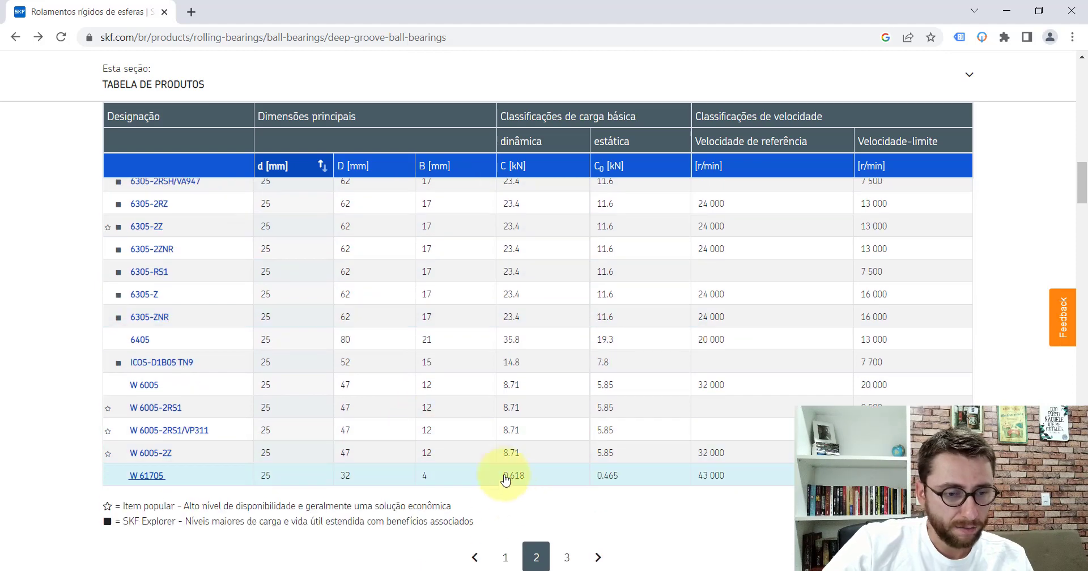
{"action": "left_click", "coordinate": [504, 554]}
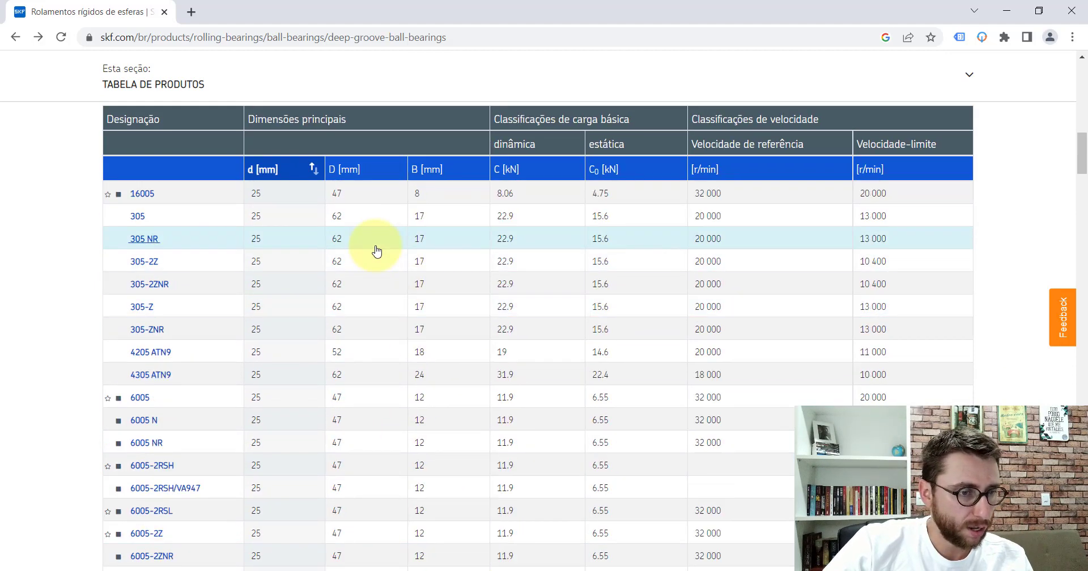
{"action": "scroll", "coordinate": [377, 251], "scroll_direction": "down", "scroll_amount": 2}
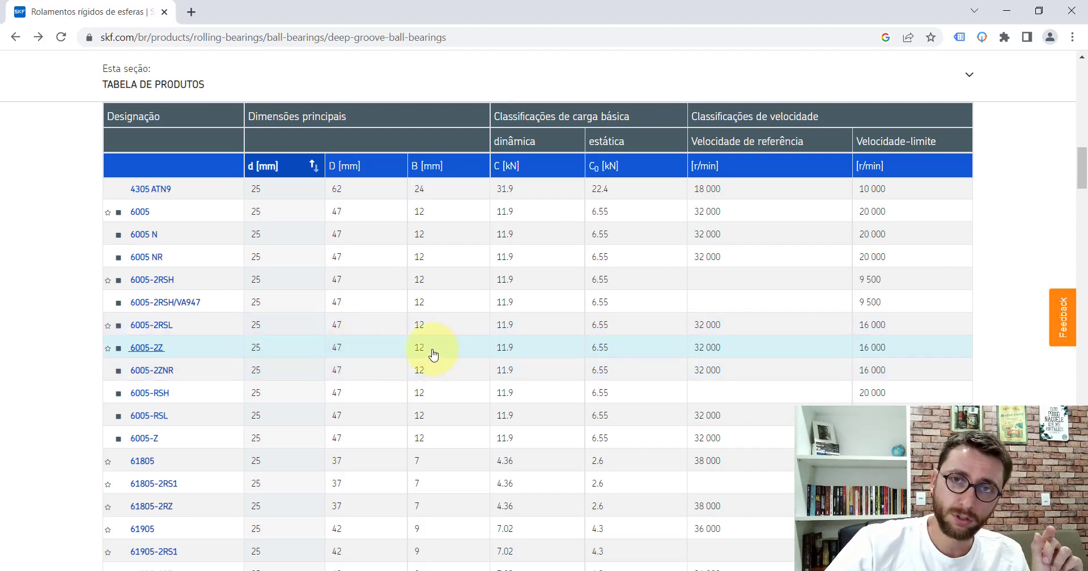
On the 6005-2Z page, request the CAD model in Parasolid (Text V15) format.
{"action": "left_click", "coordinate": [145, 352]}
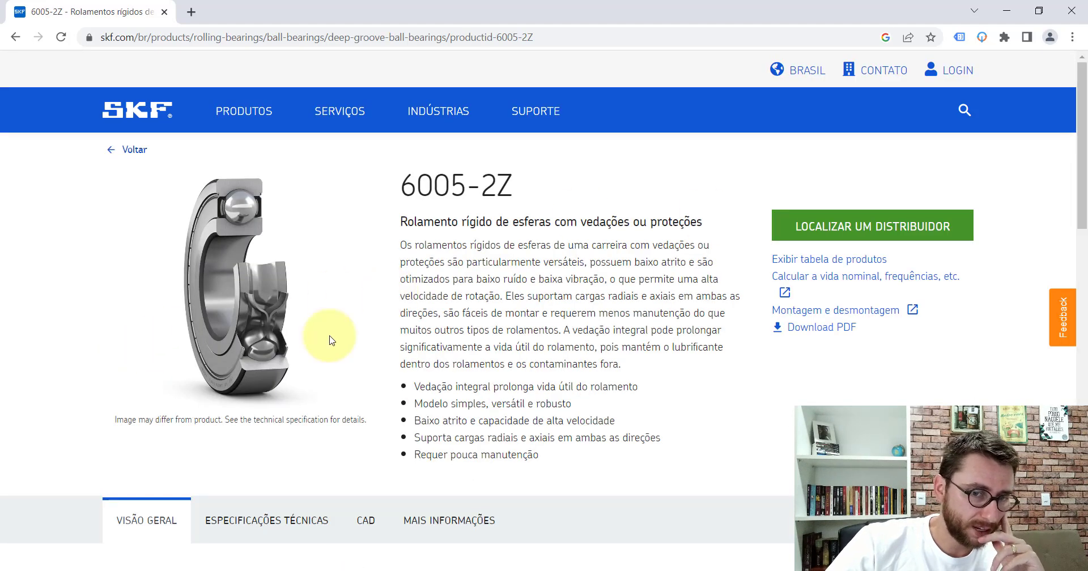
{"action": "scroll", "coordinate": [507, 351], "scroll_direction": "down", "scroll_amount": 3}
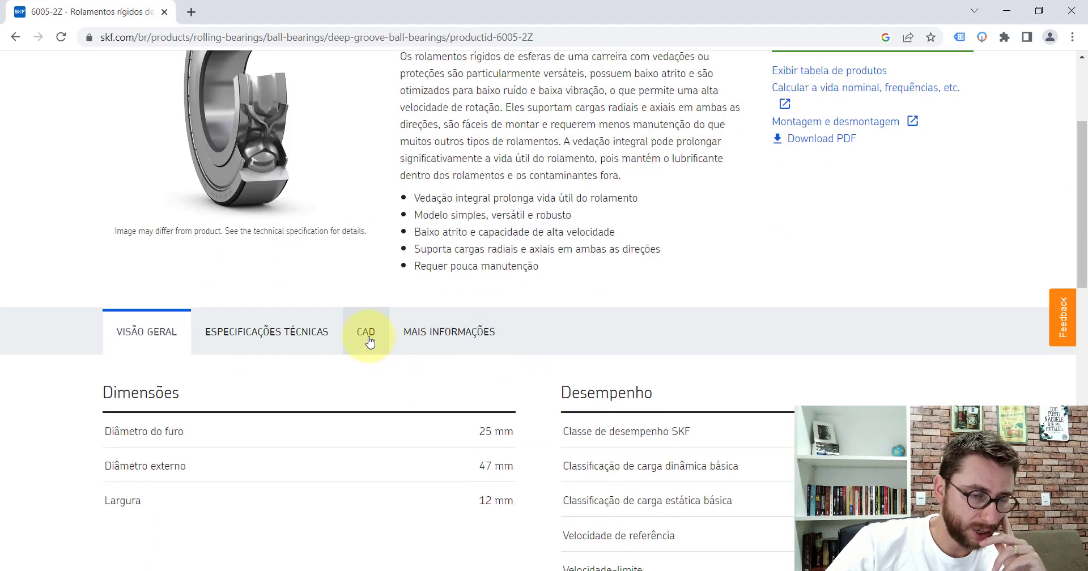
{"action": "left_click", "coordinate": [369, 335]}
{"action": "scroll", "coordinate": [523, 335], "scroll_direction": "down", "scroll_amount": 5}
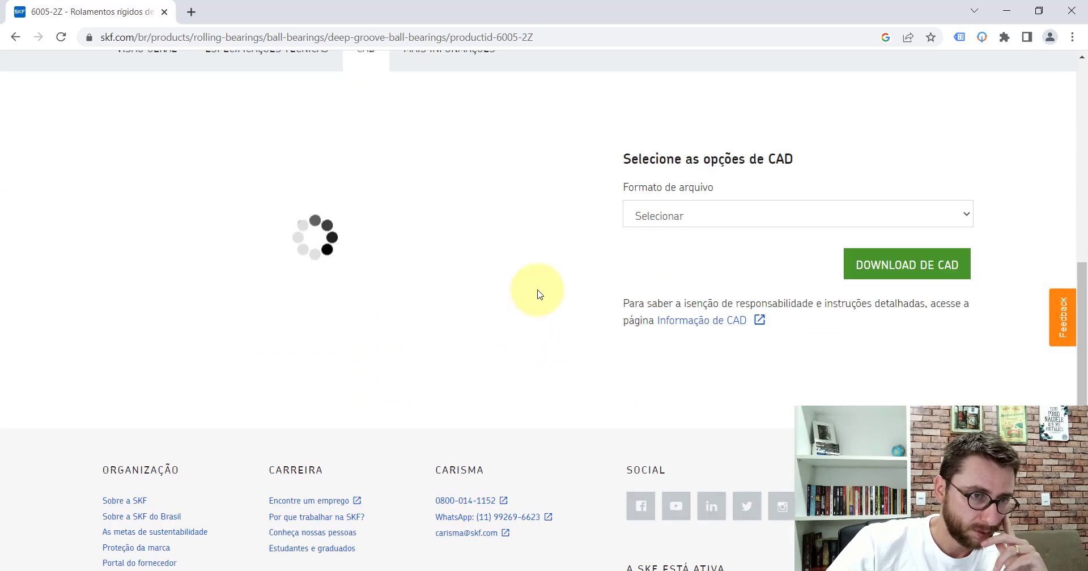
{"action": "left_click", "coordinate": [967, 218]}
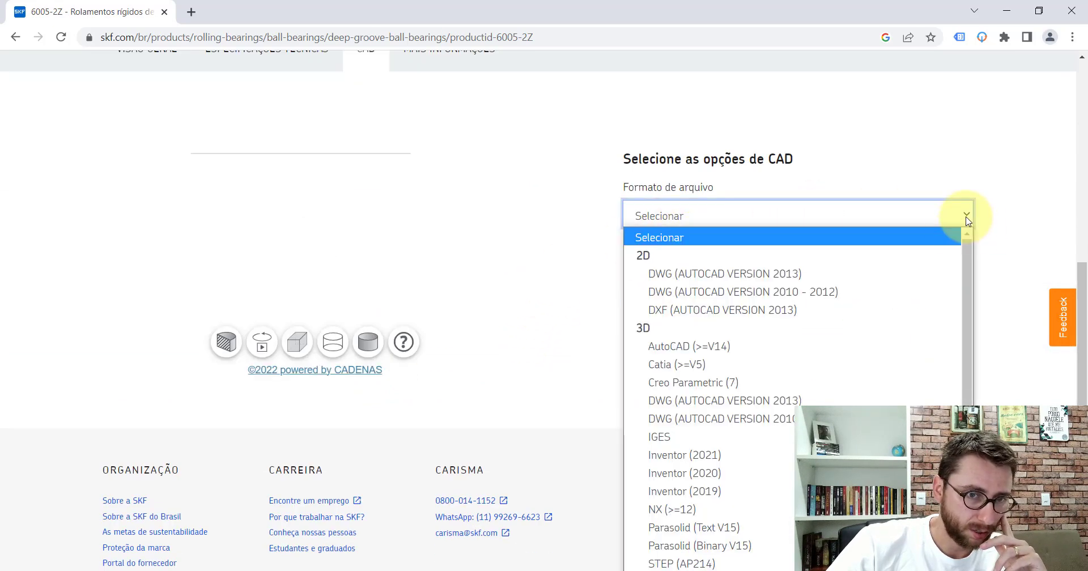
{"action": "scroll", "coordinate": [730, 288], "scroll_direction": "down", "scroll_amount": 2}
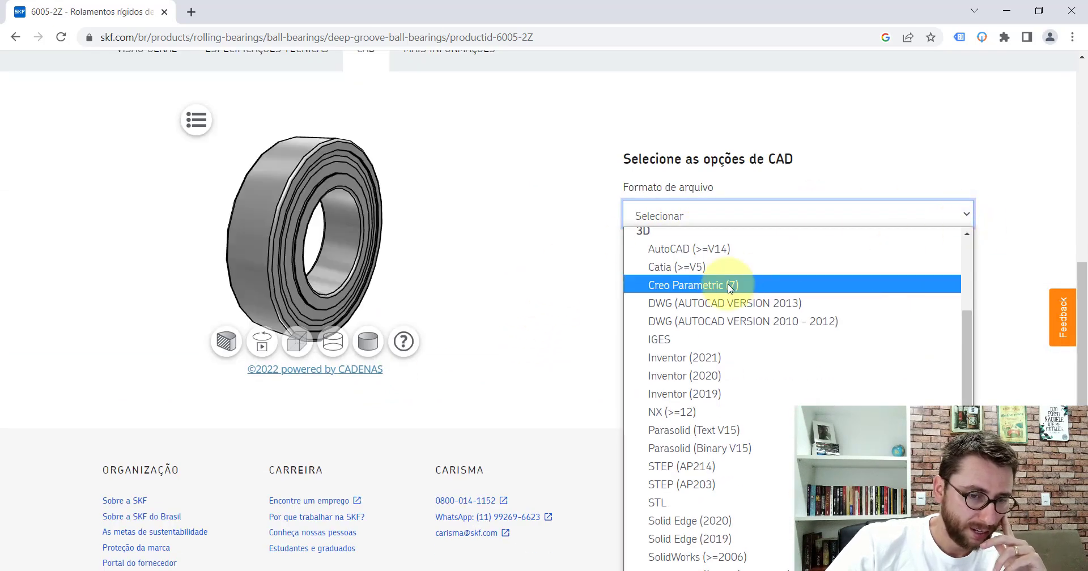
{"action": "left_click", "coordinate": [686, 431]}
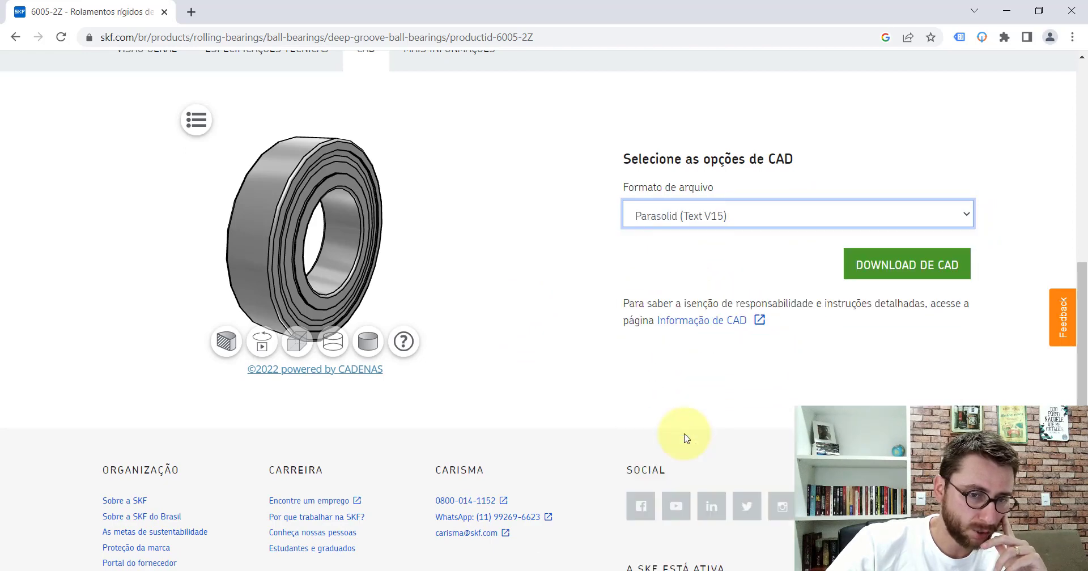
{"action": "left_click", "coordinate": [900, 271]}
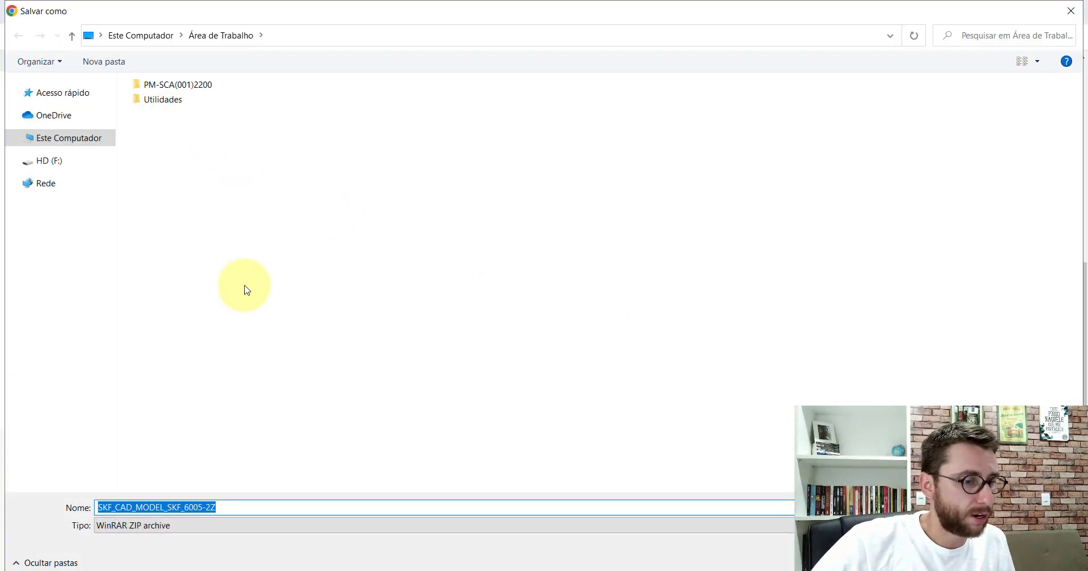
Save the SKF_CAD_MODEL_SKF_6005-2Z archive to the Área de Trabalho desktop.
{"action": "left_click", "coordinate": [246, 244]}
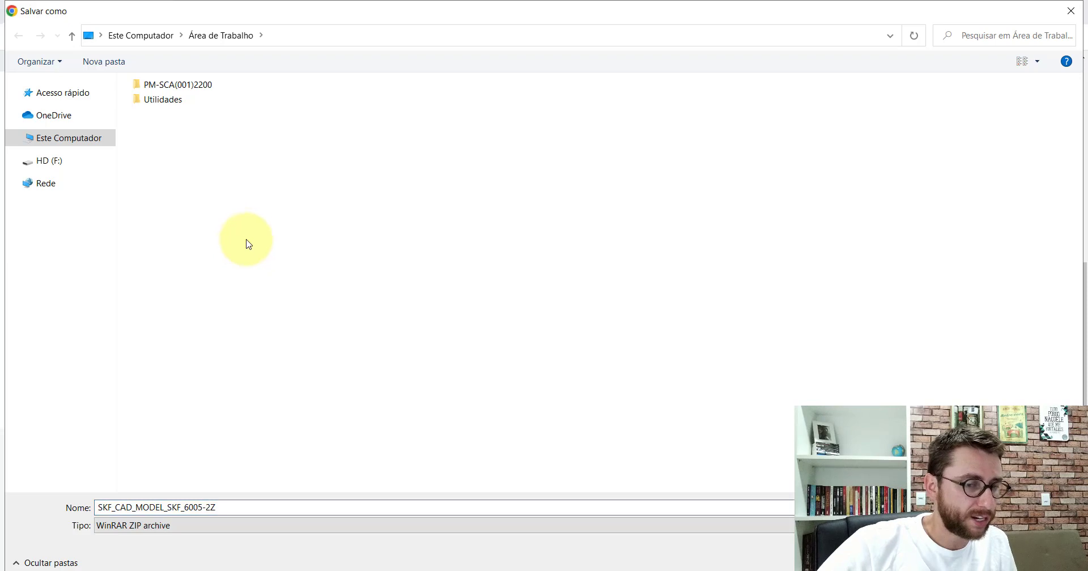
{"action": "double_click", "coordinate": [923, 13]}
{"action": "left_click_drag", "start_coordinate": [230, 17], "coordinate": [533, 42]}
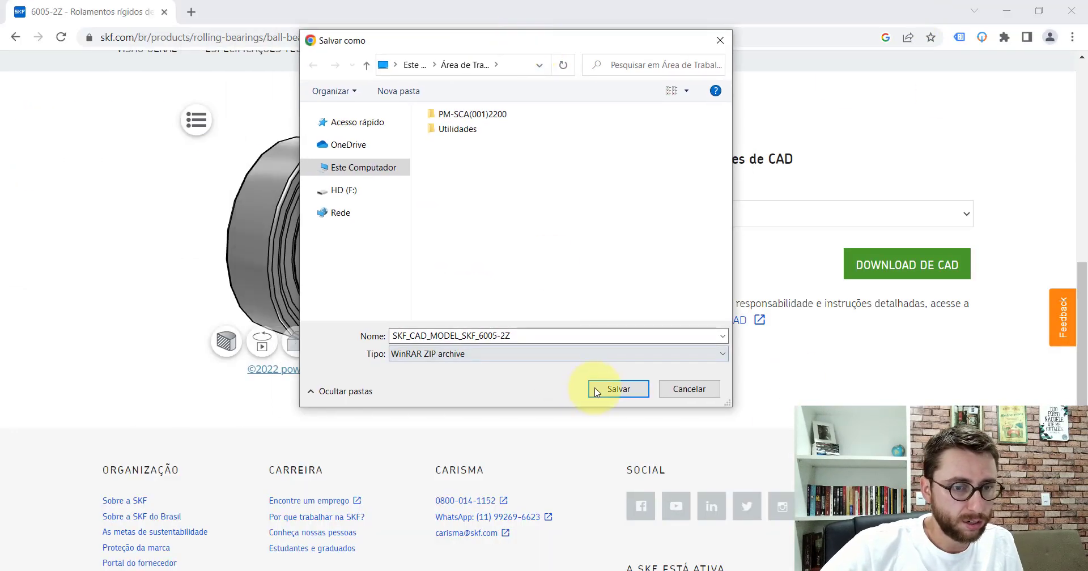
{"action": "left_click", "coordinate": [619, 387]}
{"action": "left_click", "coordinate": [1006, 11]}
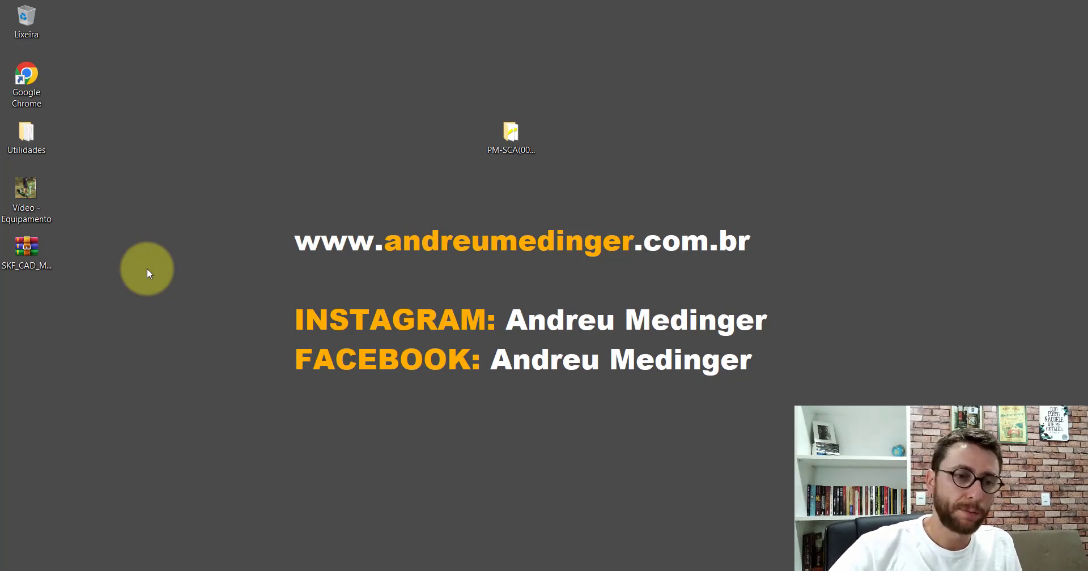
Extract the downloaded archive to the desktop, then delete the readme and the archive.
{"action": "right_click", "coordinate": [24, 257]}
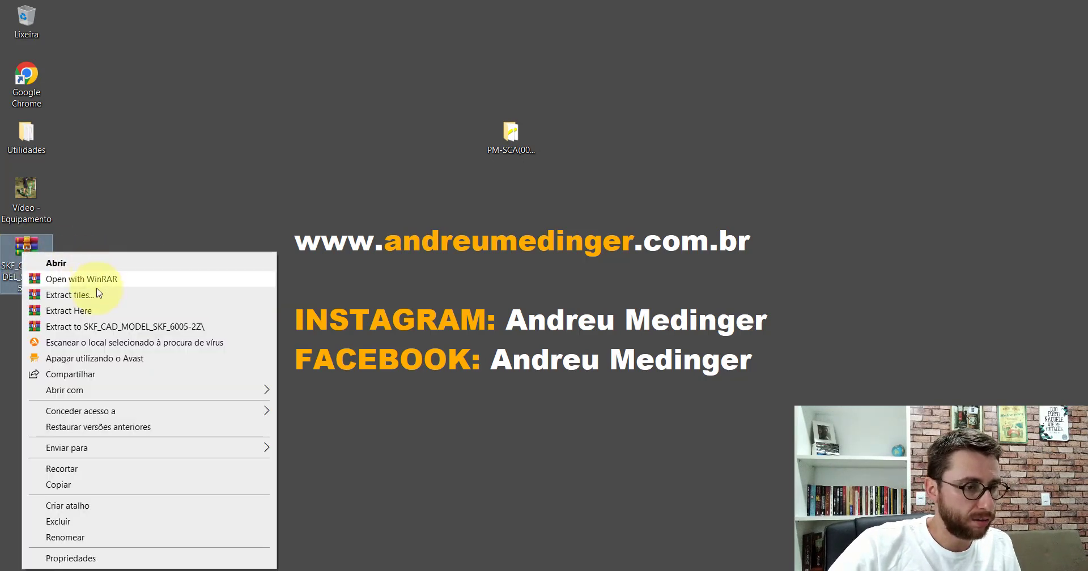
{"action": "left_click", "coordinate": [84, 309]}
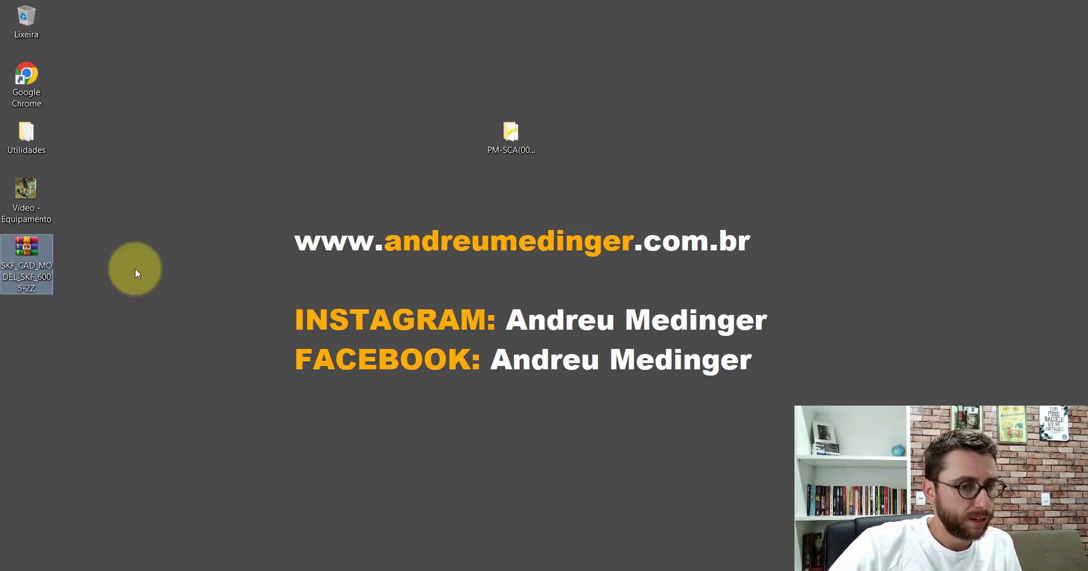
{"action": "left_click", "coordinate": [159, 330]}
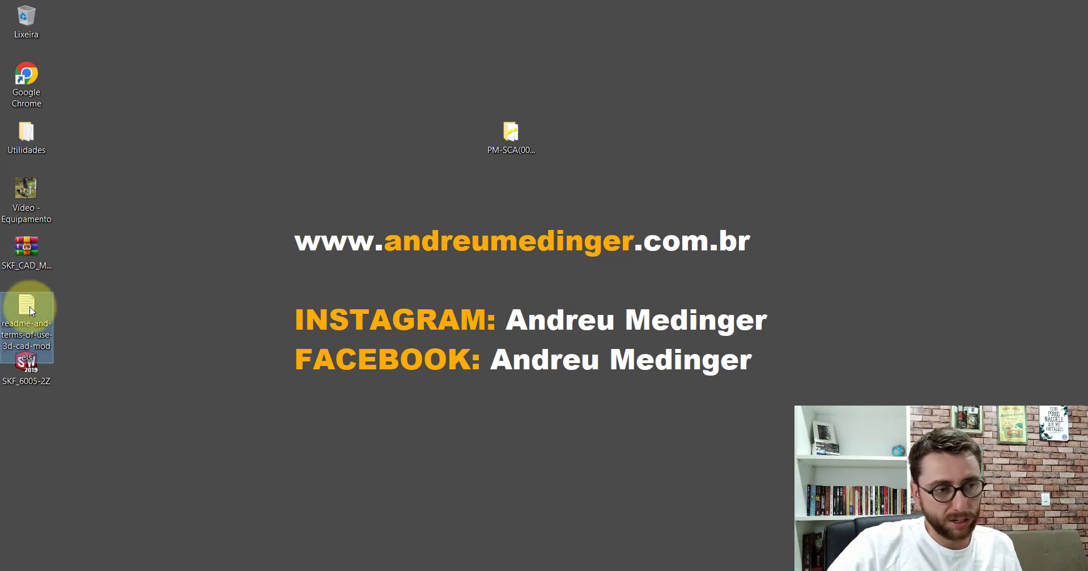
{"action": "key", "text": "Delete"}
{"action": "left_click", "coordinate": [32, 259]}
{"action": "key", "text": "Delete"}
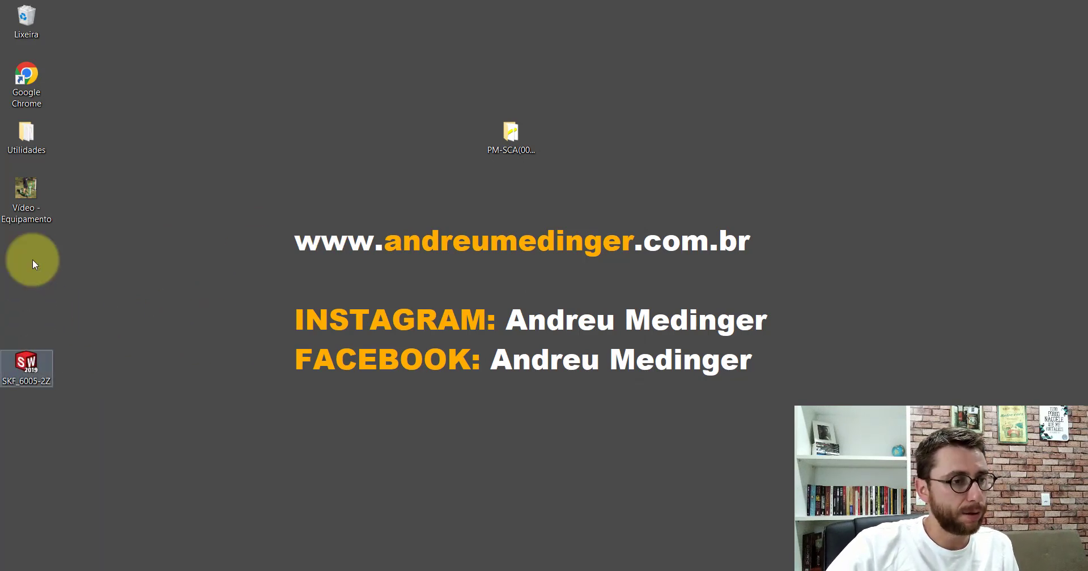
Return to the Montagem3 assembly in SOLIDWORKS, leaving SKF_6005-2Z on the desktop.
{"action": "left_click", "coordinate": [29, 371]}
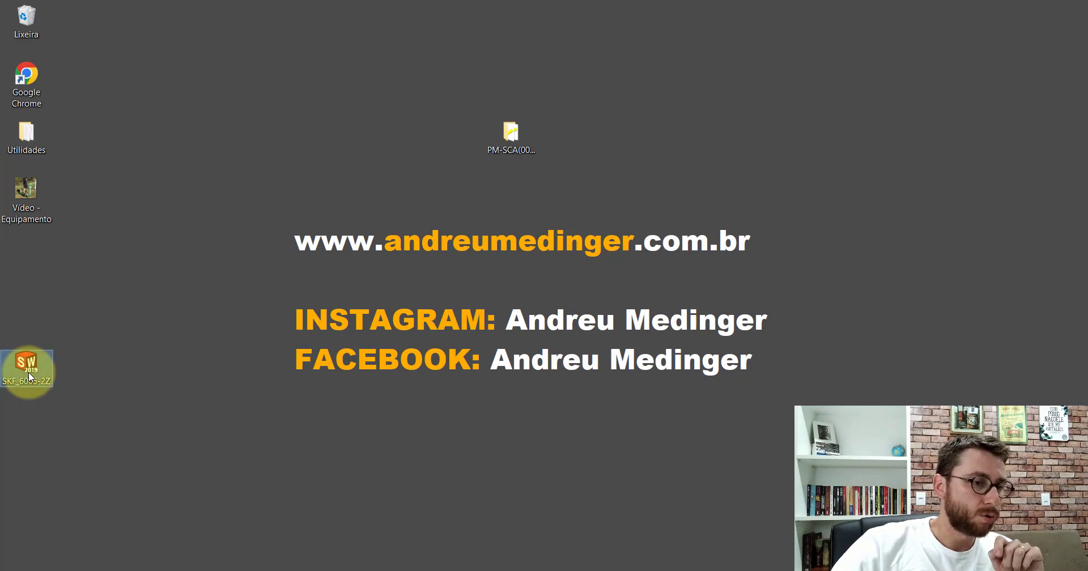
{"action": "left_click", "coordinate": [327, 290]}
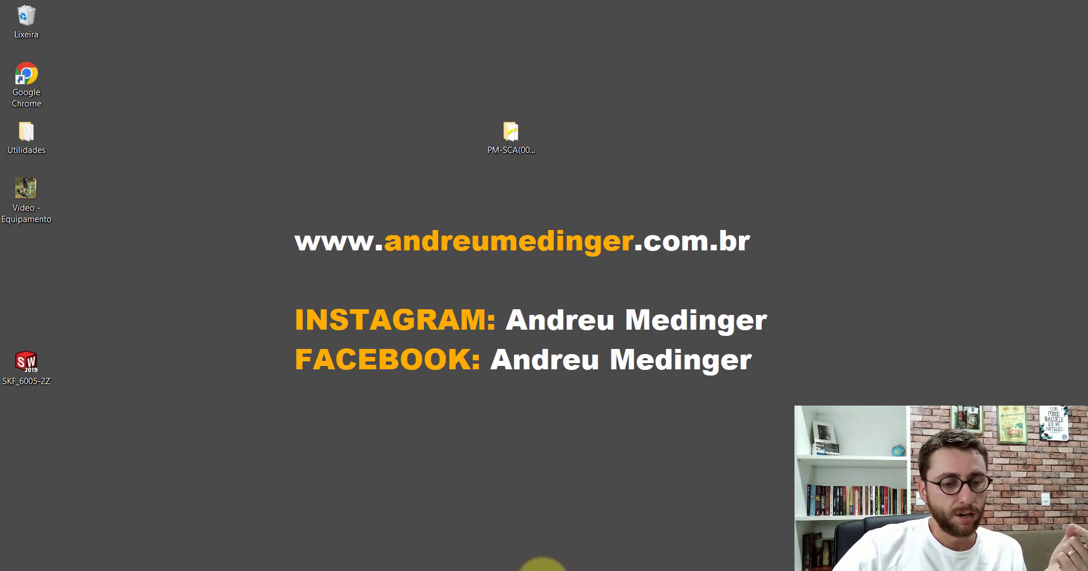
{"action": "mouse_move", "coordinate": [542, 567]}
{"action": "left_click", "coordinate": [618, 527]}
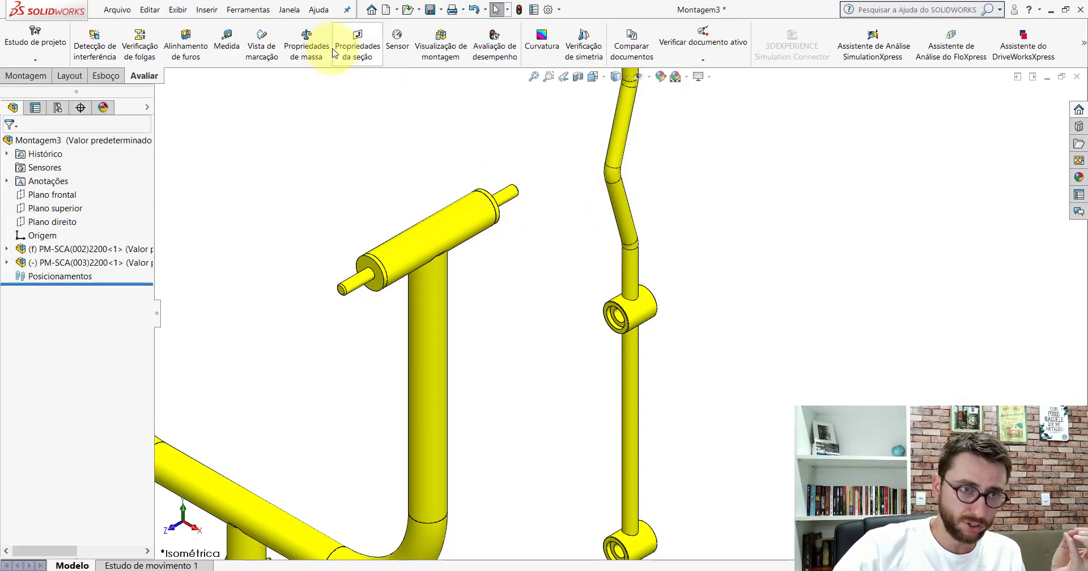
Open SKF_6005-2Z from the desktop, using the Todos os arquivos (*.*) filter.
{"action": "left_click", "coordinate": [407, 9]}
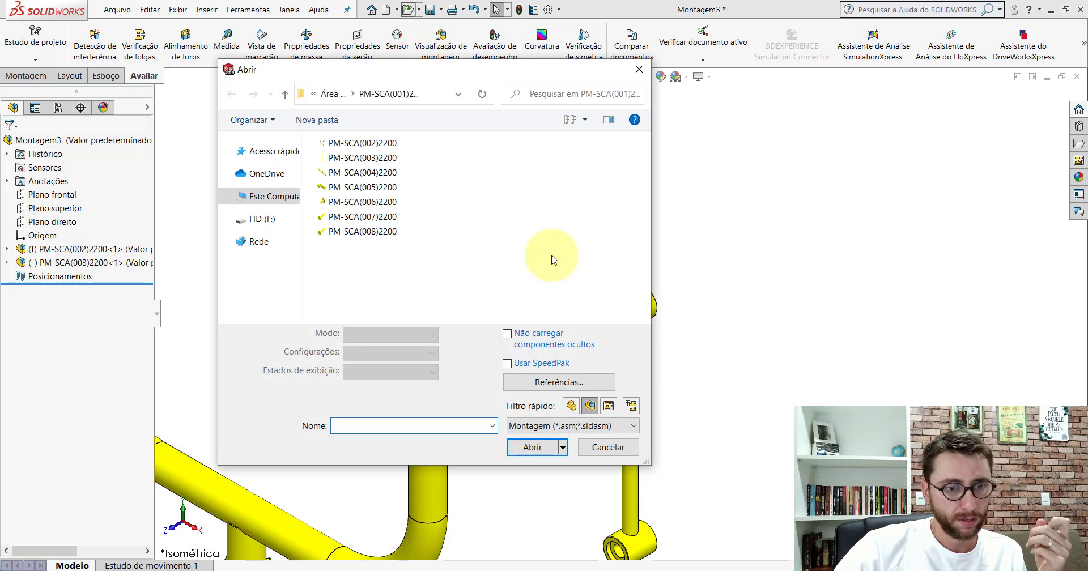
{"action": "left_click", "coordinate": [561, 425]}
{"action": "left_click", "coordinate": [556, 413]}
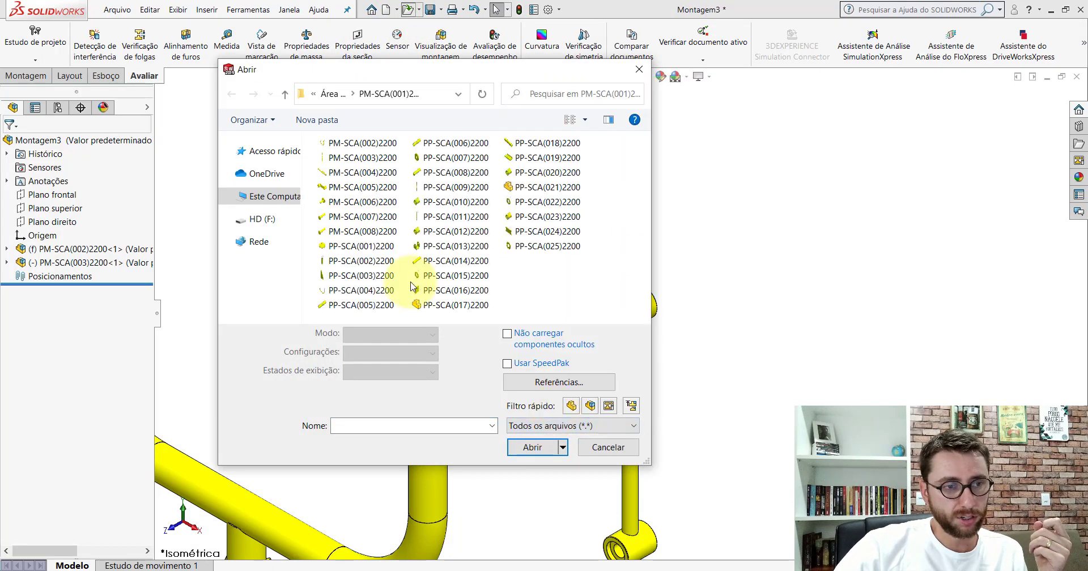
{"action": "left_click", "coordinate": [227, 151]}
{"action": "left_click", "coordinate": [250, 169]}
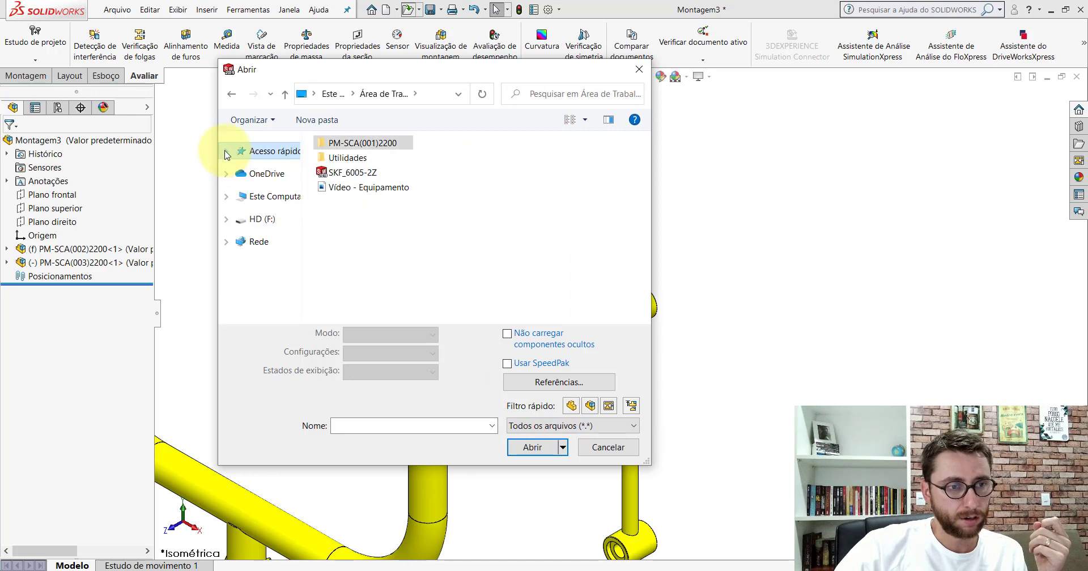
{"action": "double_click", "coordinate": [338, 173]}
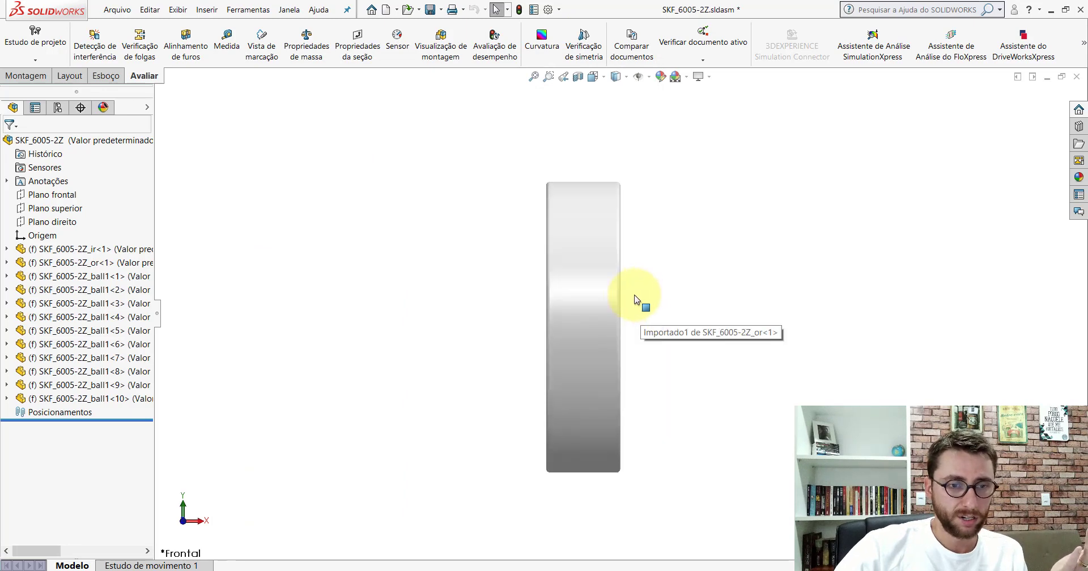
Hide the bearing's inner ring to view the balls, then undo to restore it.
{"action": "mouse_move", "coordinate": [641, 314]}
{"action": "middle_mouse_down"}
{"action": "mouse_move", "coordinate": [425, 287]}
{"action": "mouse_move", "coordinate": [309, 249]}
{"action": "mouse_move", "coordinate": [705, 213]}
{"action": "mouse_move", "coordinate": [549, 221]}
{"action": "mouse_move", "coordinate": [601, 235]}
{"action": "middle_mouse_up"}
{"action": "left_click", "coordinate": [601, 235]}
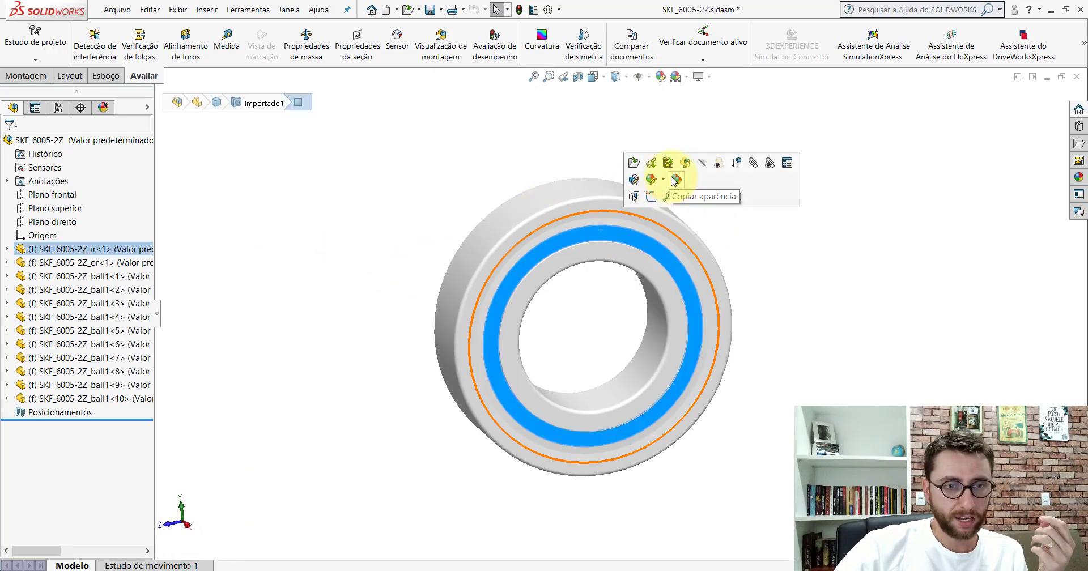
{"action": "left_click", "coordinate": [703, 164]}
{"action": "mouse_move", "coordinate": [642, 271]}
{"action": "middle_mouse_down"}
{"action": "mouse_move", "coordinate": [602, 150]}
{"action": "mouse_move", "coordinate": [663, 107]}
{"action": "mouse_move", "coordinate": [651, 284]}
{"action": "mouse_move", "coordinate": [670, 311]}
{"action": "mouse_move", "coordinate": [534, 221]}
{"action": "mouse_move", "coordinate": [532, 245]}
{"action": "middle_mouse_up"}
{"action": "key", "text": "ctrl+z"}
Select the whole bearing assembly in the tree, then clear the selection.
{"action": "scroll", "coordinate": [684, 329], "scroll_direction": "up", "scroll_amount": 3}
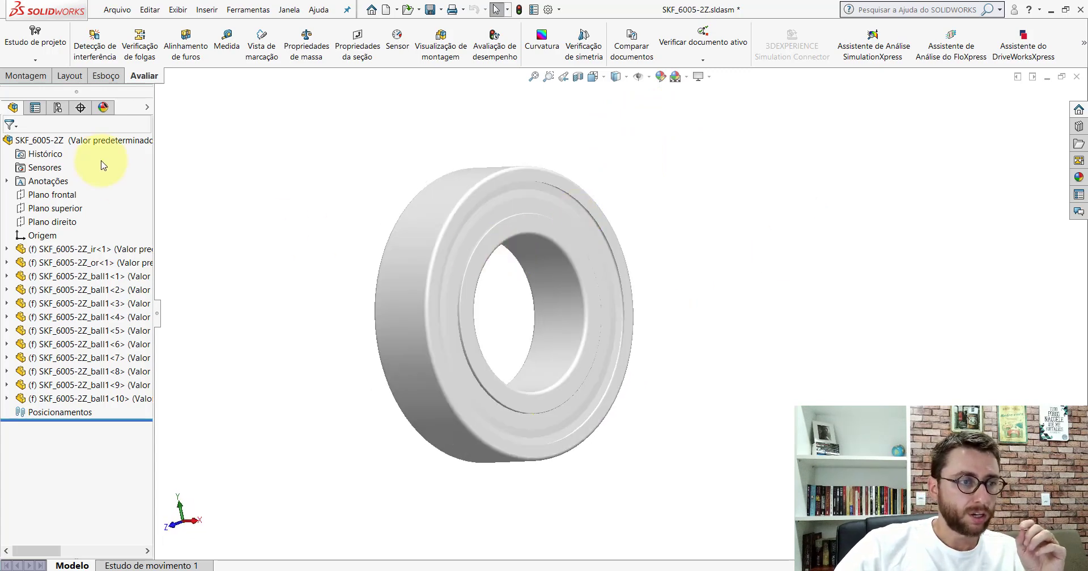
{"action": "left_click", "coordinate": [40, 140]}
{"action": "left_click", "coordinate": [38, 145]}
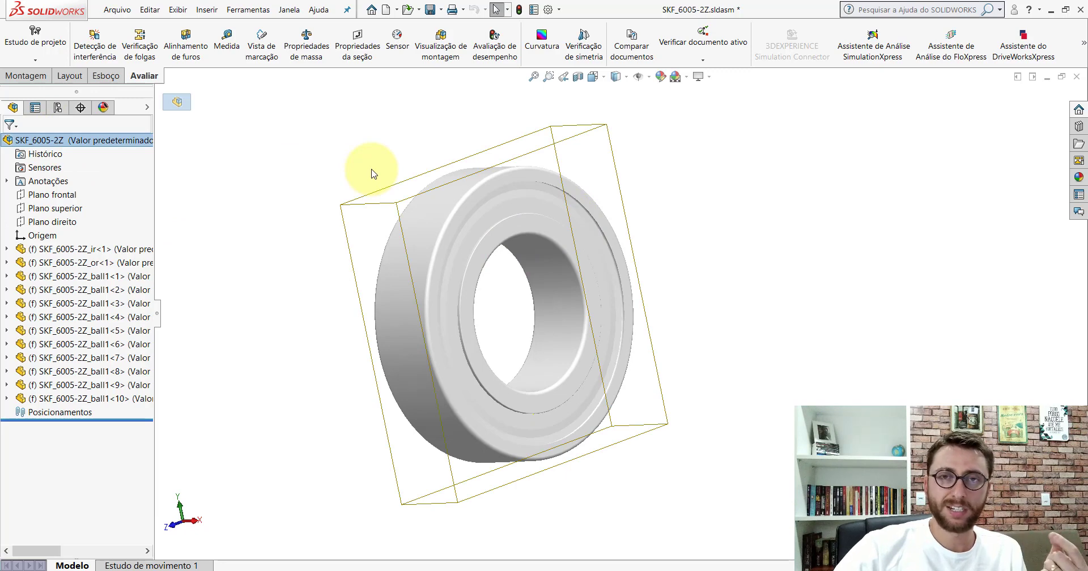
{"action": "left_click", "coordinate": [302, 146]}
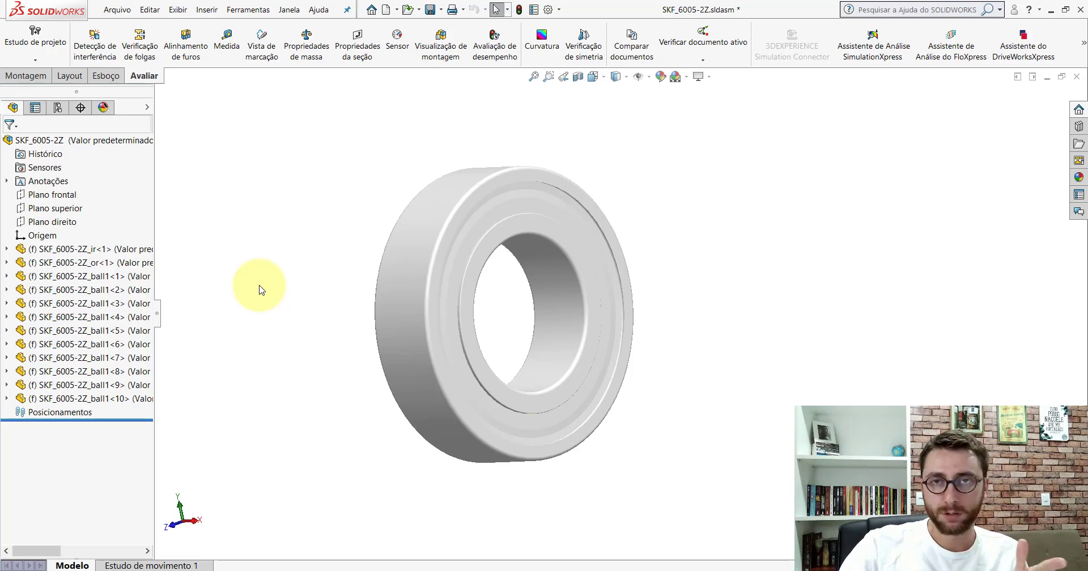
Save the bearing as part file 6005-2Z (*.sldprt) in the PM-SCA(001)2200 folder.
{"action": "left_click", "coordinate": [116, 10]}
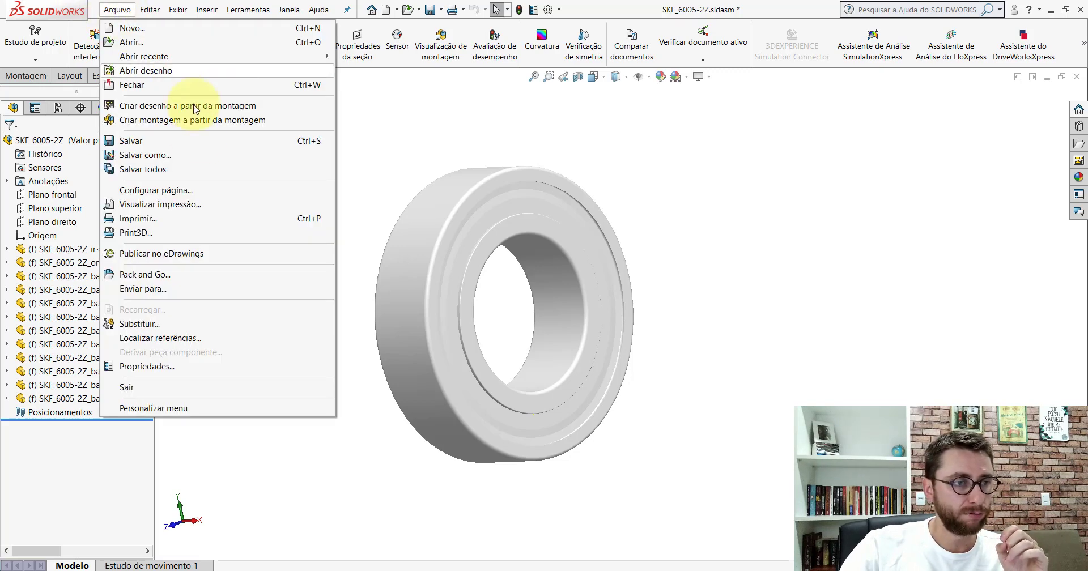
{"action": "left_click", "coordinate": [188, 155]}
{"action": "left_click", "coordinate": [397, 337]}
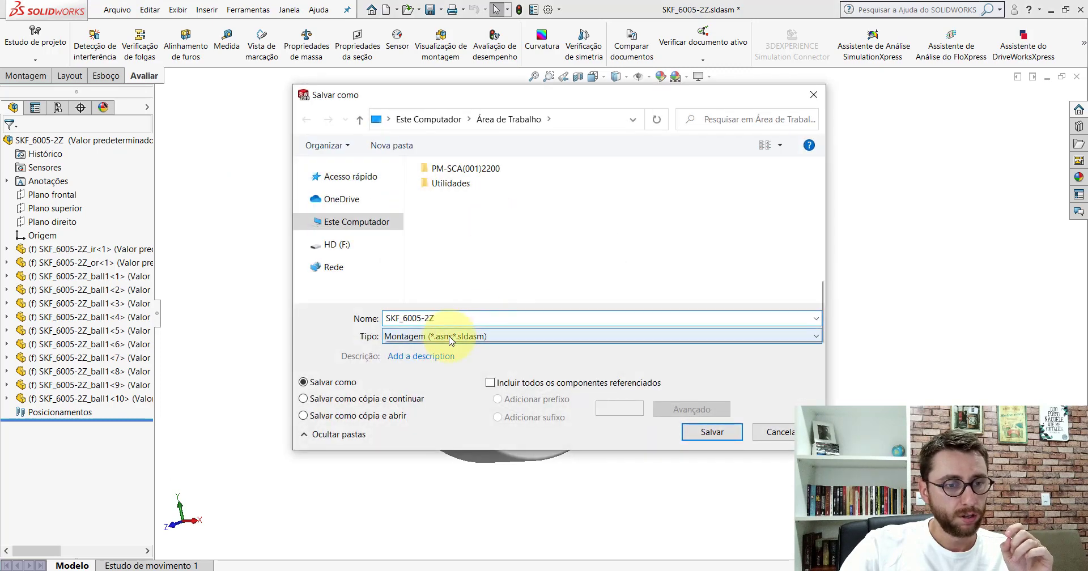
{"action": "left_click", "coordinate": [420, 29]}
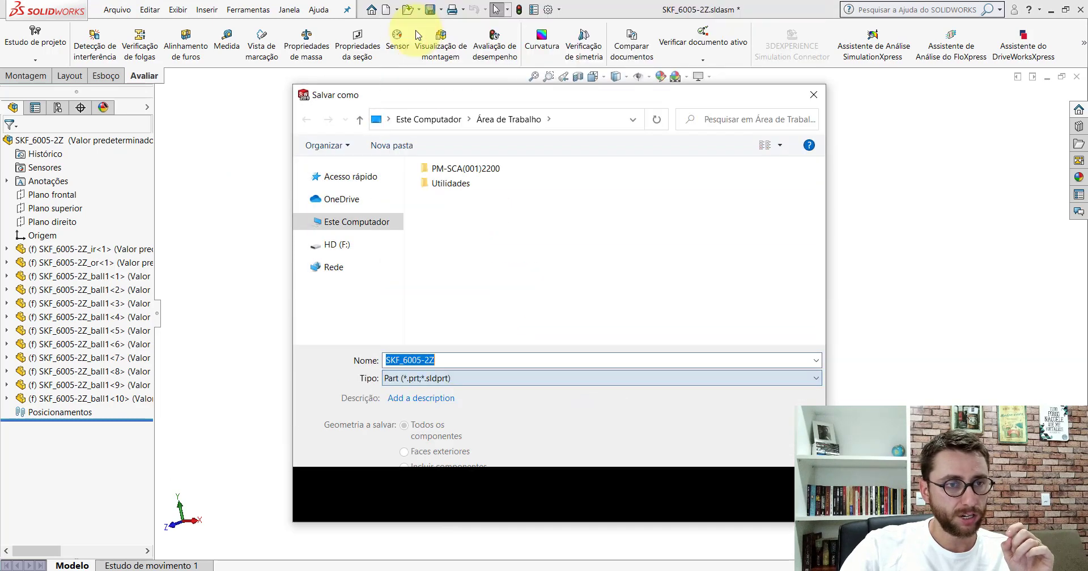
{"action": "double_click", "coordinate": [460, 170]}
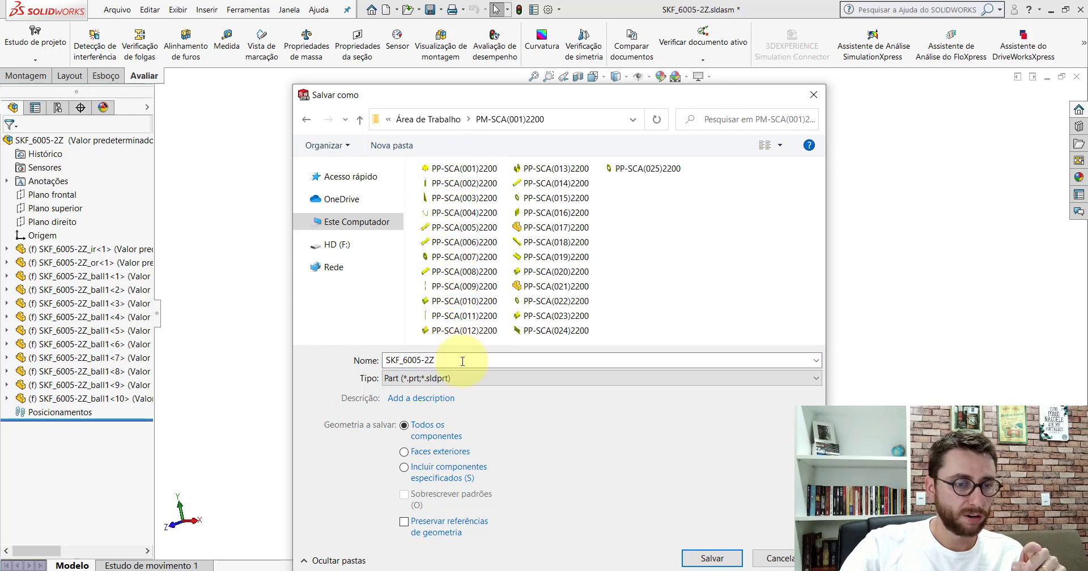
{"action": "left_click_drag", "start_coordinate": [450, 360], "coordinate": [425, 360]}
{"action": "left_click", "coordinate": [403, 360]}
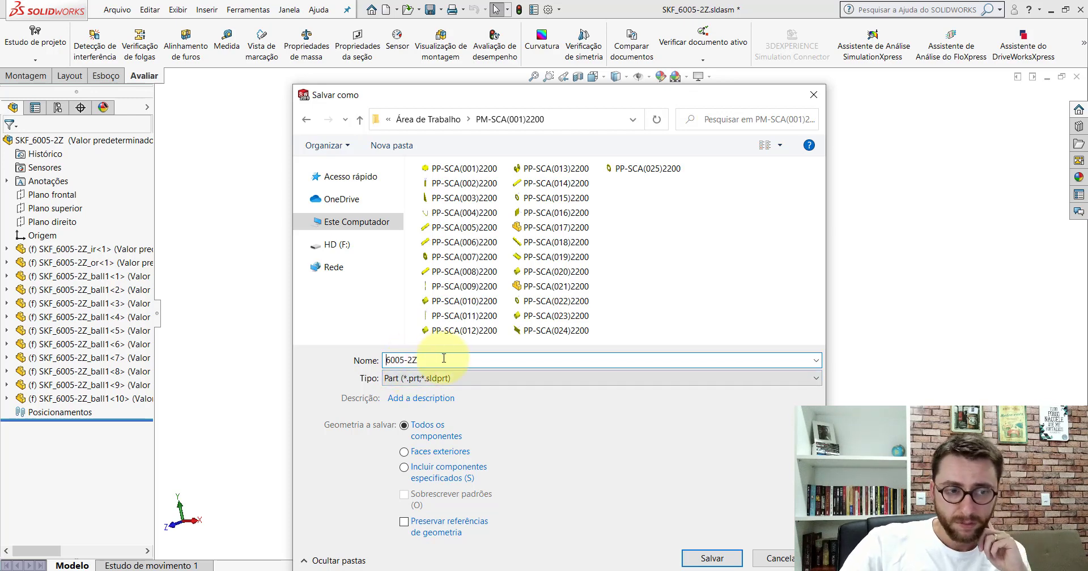
{"action": "left_click", "coordinate": [701, 559]}
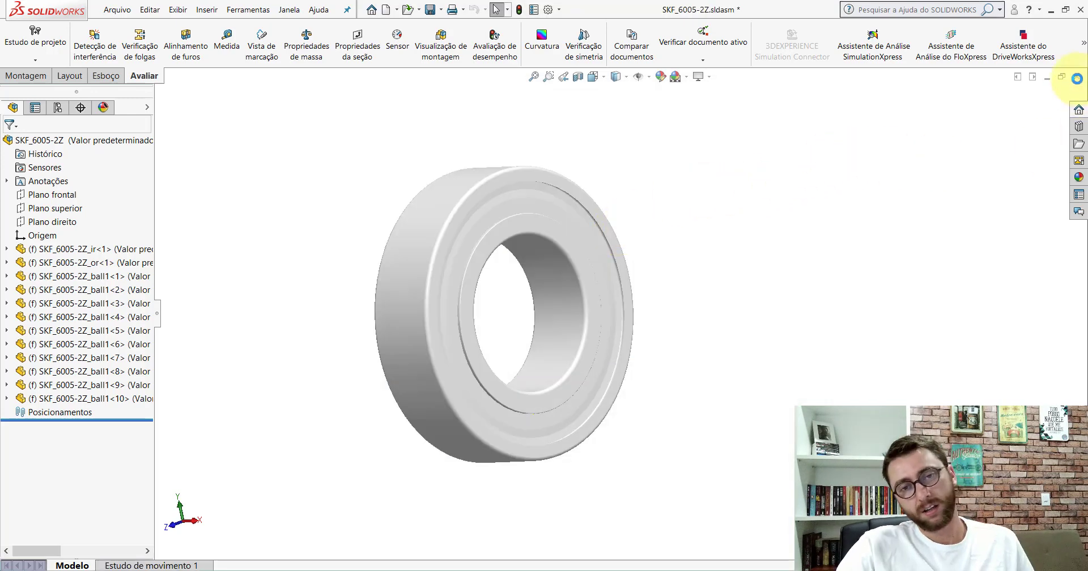
Close the bearing without saving and open bushing PP-SCA(010)2200 from Montagem3 as its own part.
{"action": "left_click", "coordinate": [1077, 77]}
{"action": "left_click", "coordinate": [247, 236]}
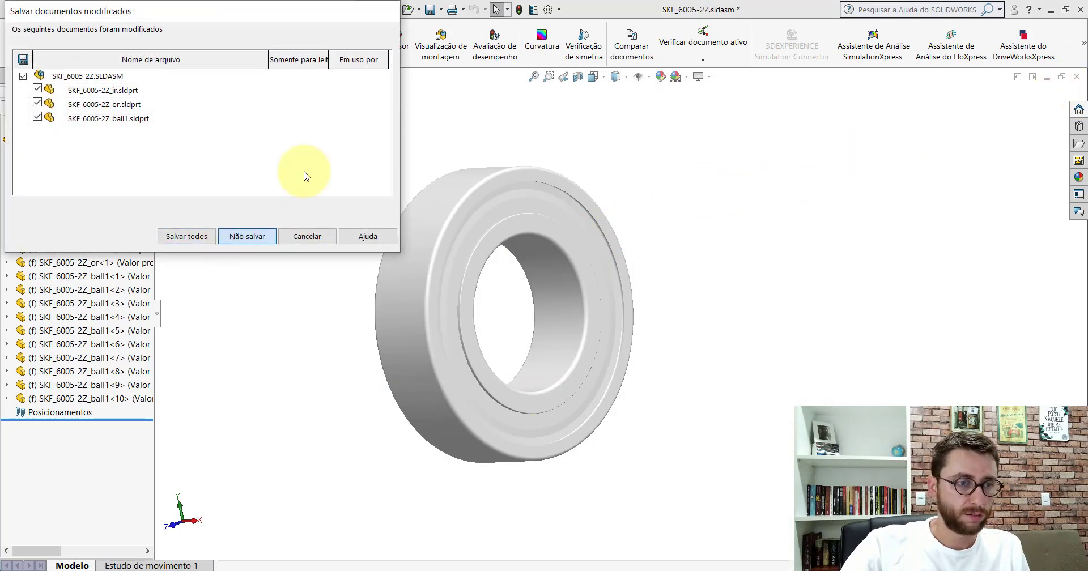
{"action": "scroll", "coordinate": [644, 292], "scroll_direction": "up", "scroll_amount": 5}
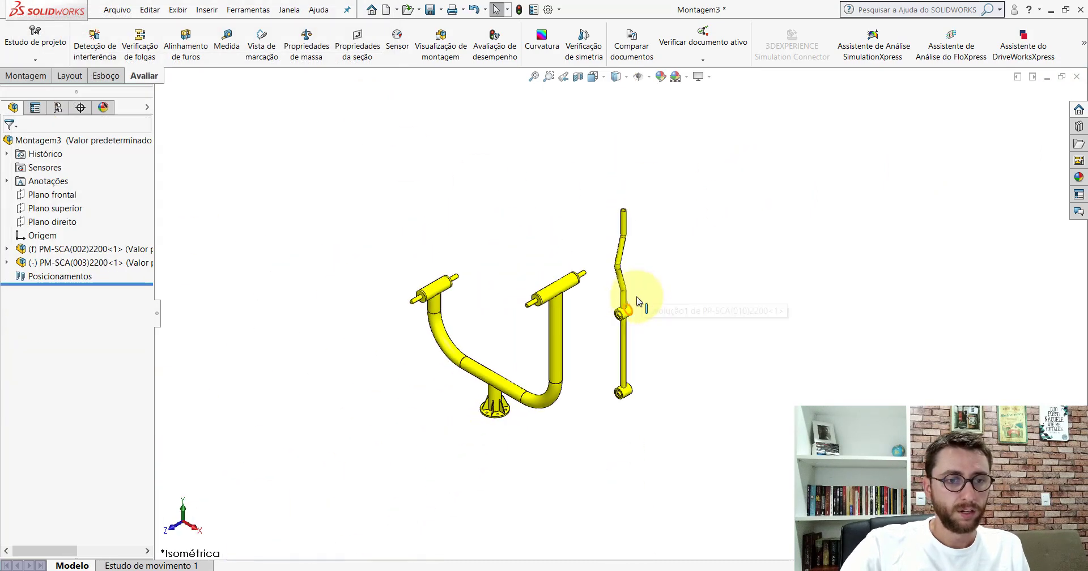
{"action": "scroll", "coordinate": [632, 304], "scroll_direction": "down", "scroll_amount": 2}
{"action": "scroll", "coordinate": [632, 333], "scroll_direction": "down", "scroll_amount": 2}
{"action": "scroll", "coordinate": [627, 332], "scroll_direction": "down", "scroll_amount": 3}
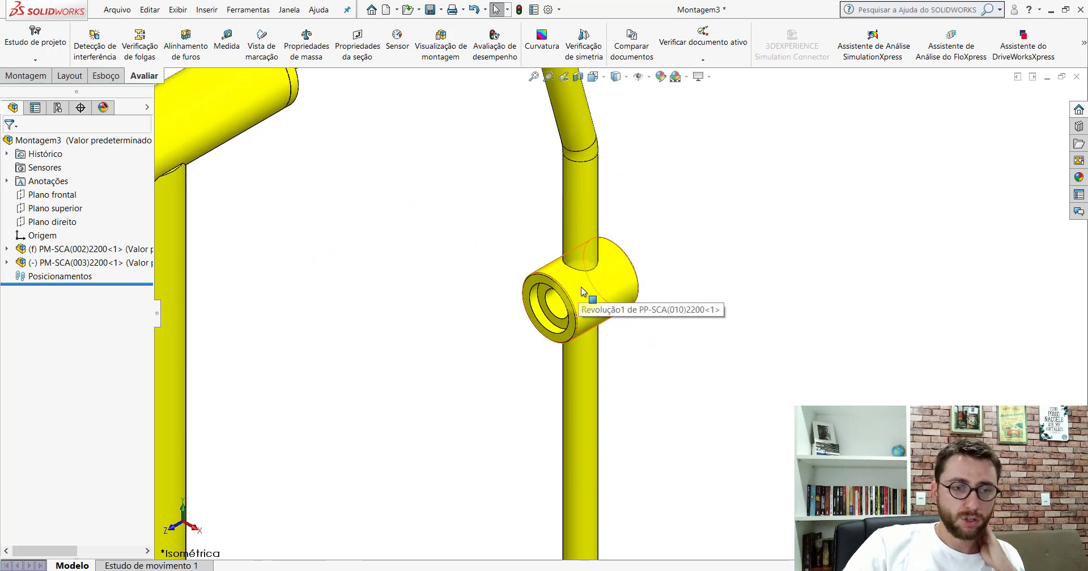
{"action": "scroll", "coordinate": [594, 295], "scroll_direction": "up", "scroll_amount": 1}
{"action": "left_click", "coordinate": [594, 295]}
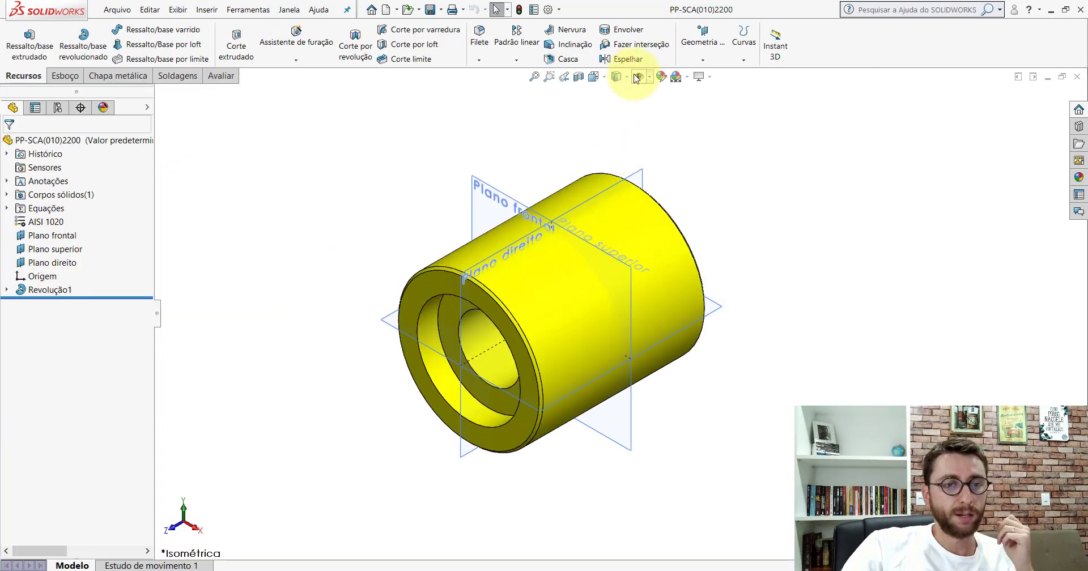
{"action": "left_click", "coordinate": [637, 76]}
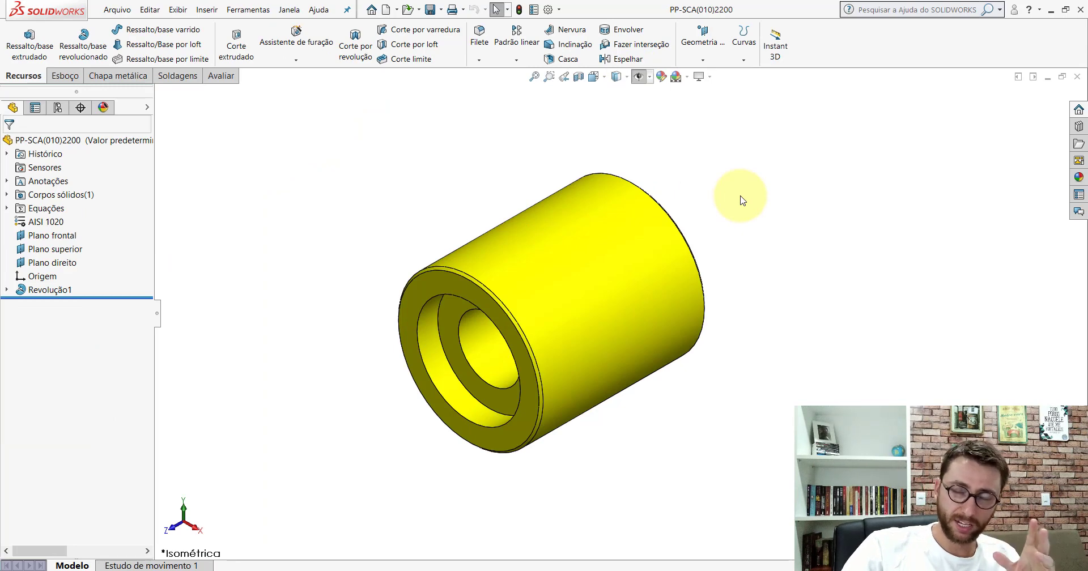
Edit the Revolução1 sketch and change the ø50 diameter to 47 mm.
{"action": "right_click", "coordinate": [53, 290]}
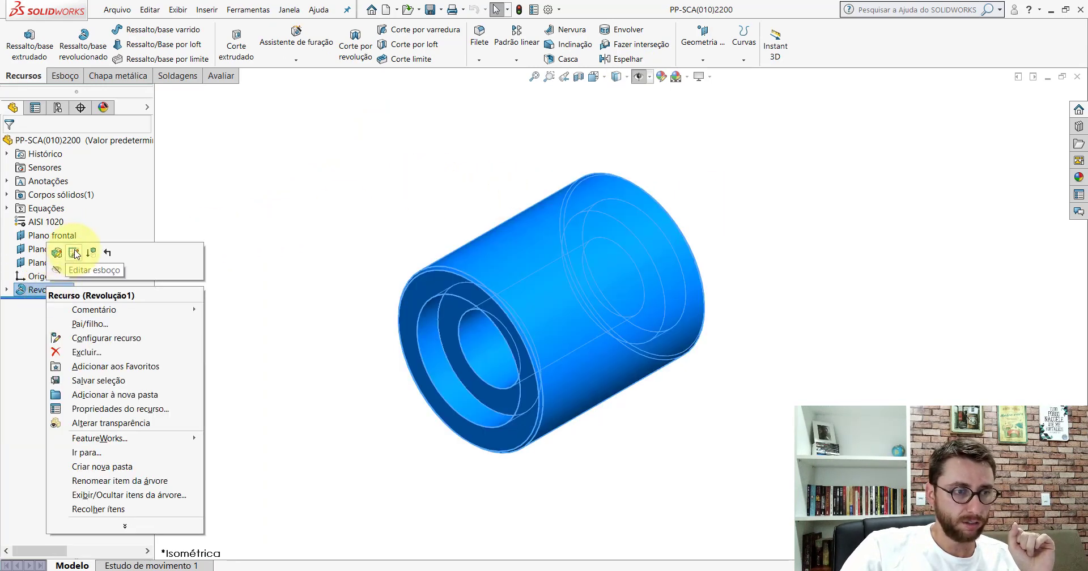
{"action": "left_click", "coordinate": [74, 254]}
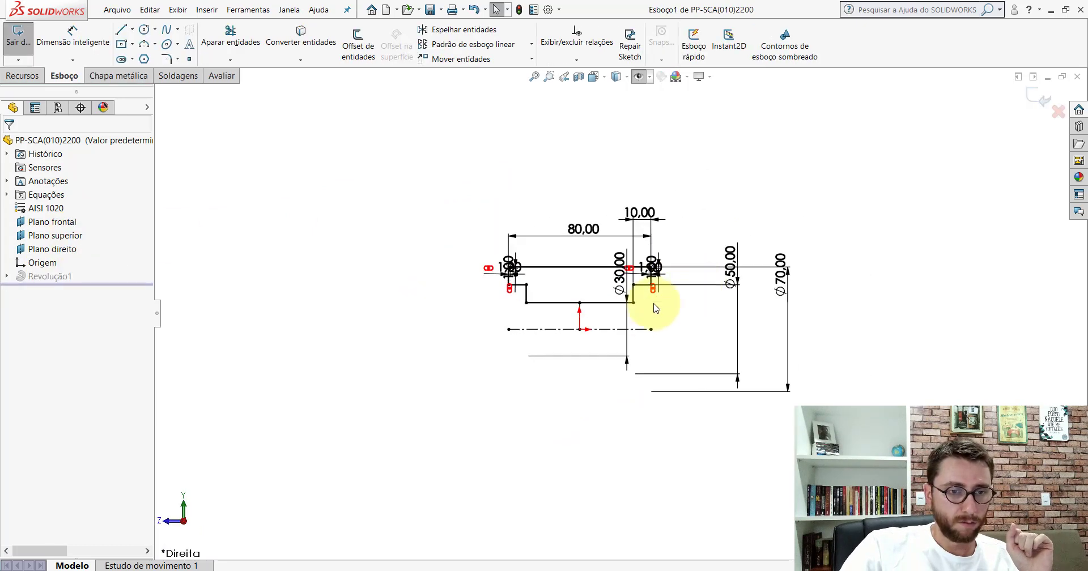
{"action": "scroll", "coordinate": [654, 308], "scroll_direction": "down", "scroll_amount": 3}
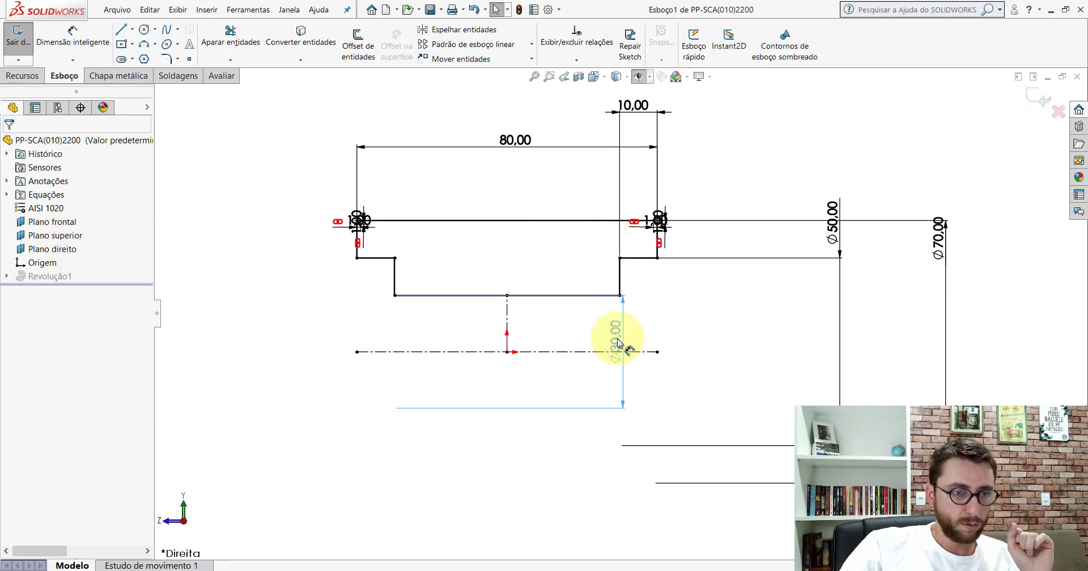
{"action": "left_click", "coordinate": [618, 343]}
{"action": "scroll", "coordinate": [743, 317], "scroll_direction": "up", "scroll_amount": 2}
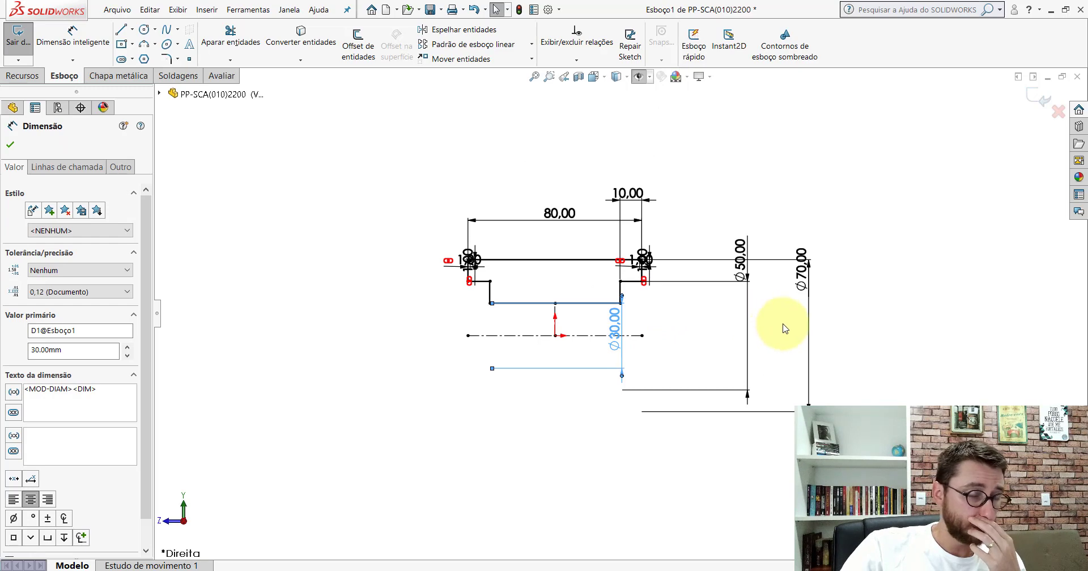
{"action": "scroll", "coordinate": [784, 329], "scroll_direction": "down", "scroll_amount": 2}
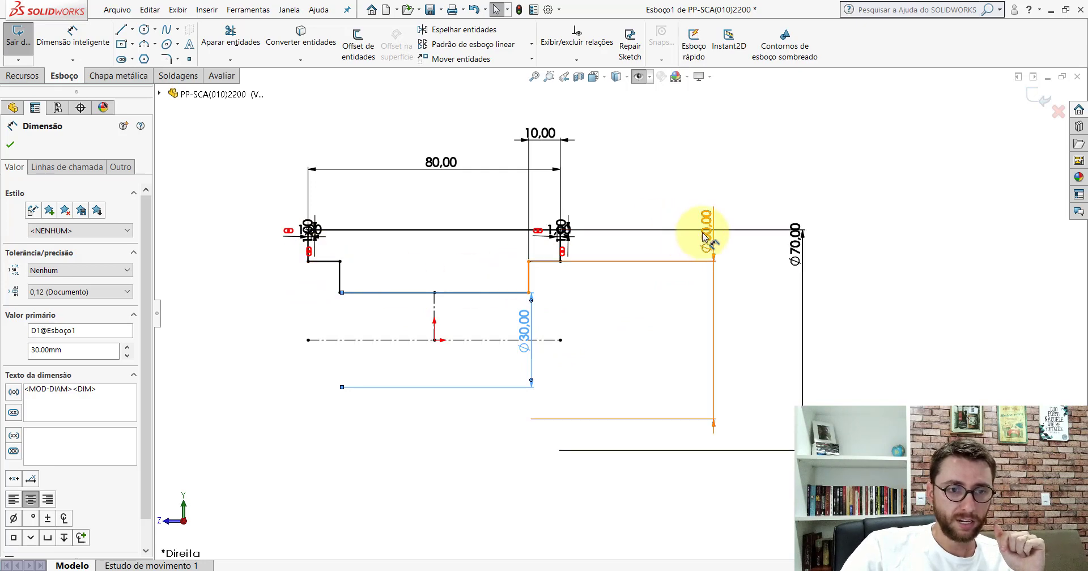
{"action": "left_click_drag", "start_coordinate": [706, 232], "coordinate": [612, 293]}
{"action": "left_click", "coordinate": [616, 290]}
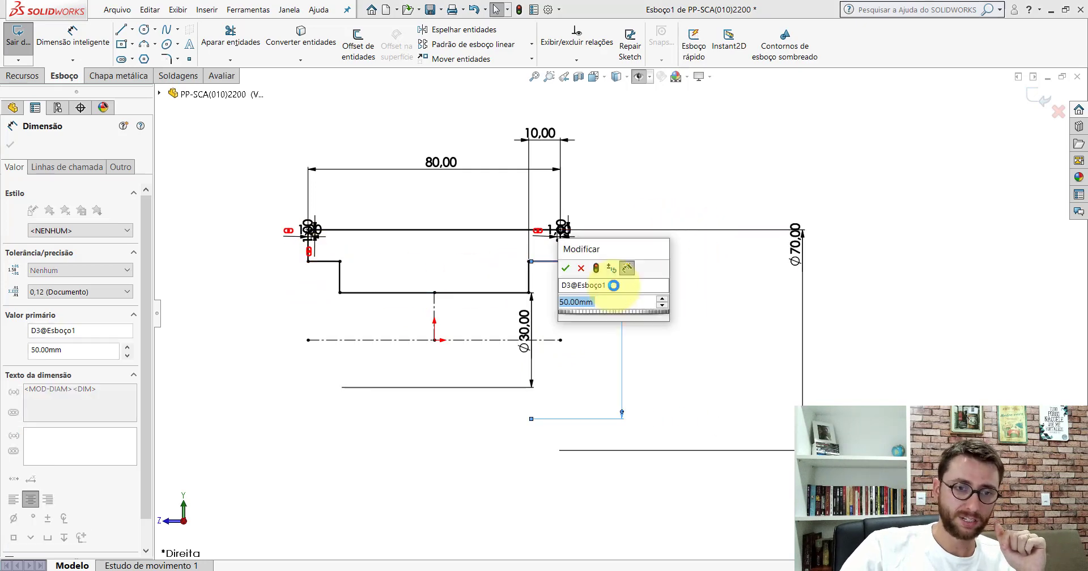
{"action": "type", "text": "4"}
{"action": "key", "text": "Return"}
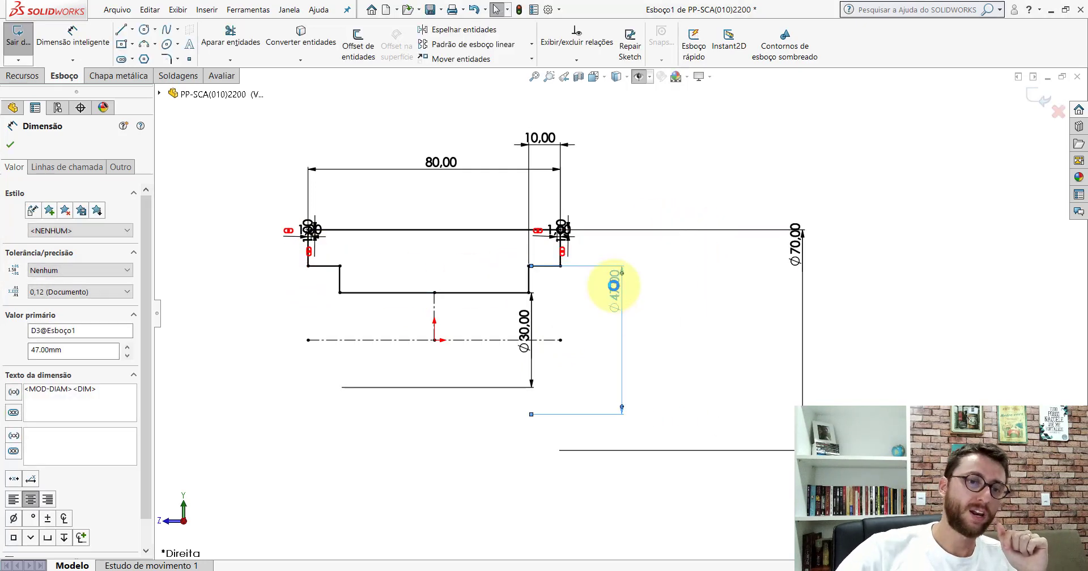
{"action": "left_click", "coordinate": [651, 177]}
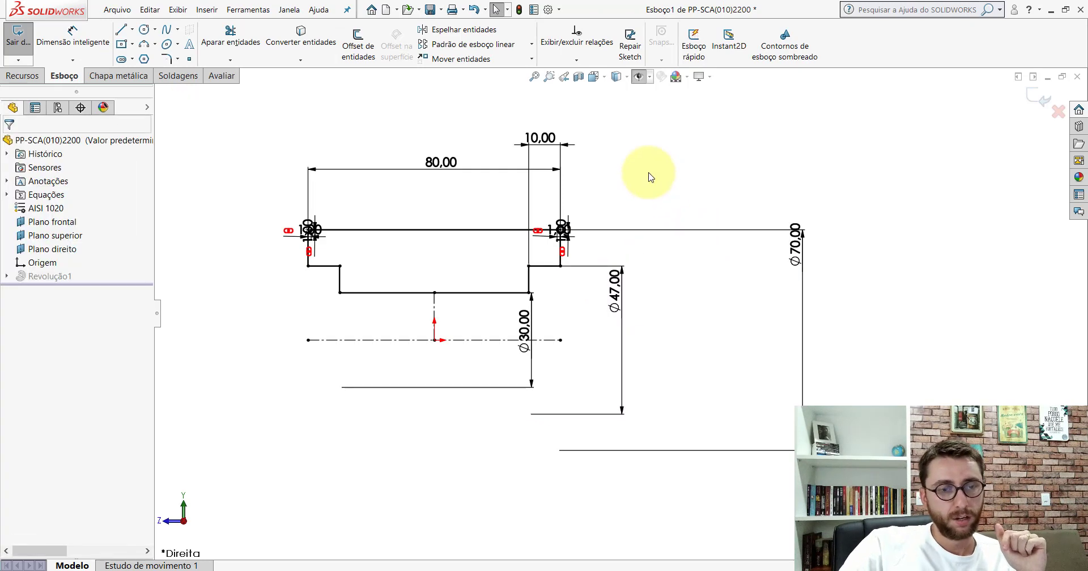
Change the 10 mm step width to 12 mm and exit the sketch to rebuild.
{"action": "double_click", "coordinate": [540, 141]}
{"action": "type", "text": "12"}
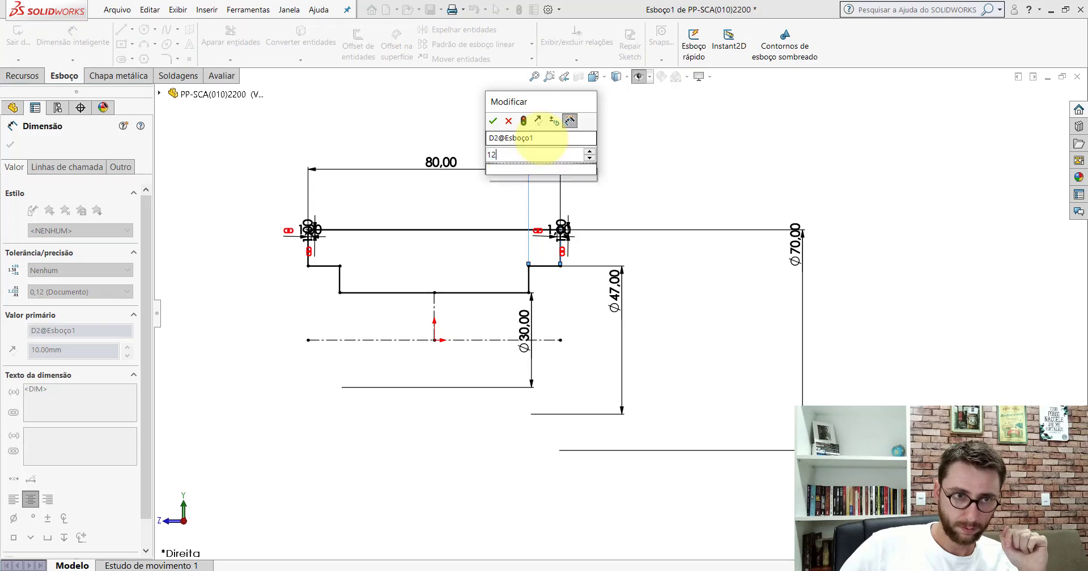
{"action": "key", "text": "Return"}
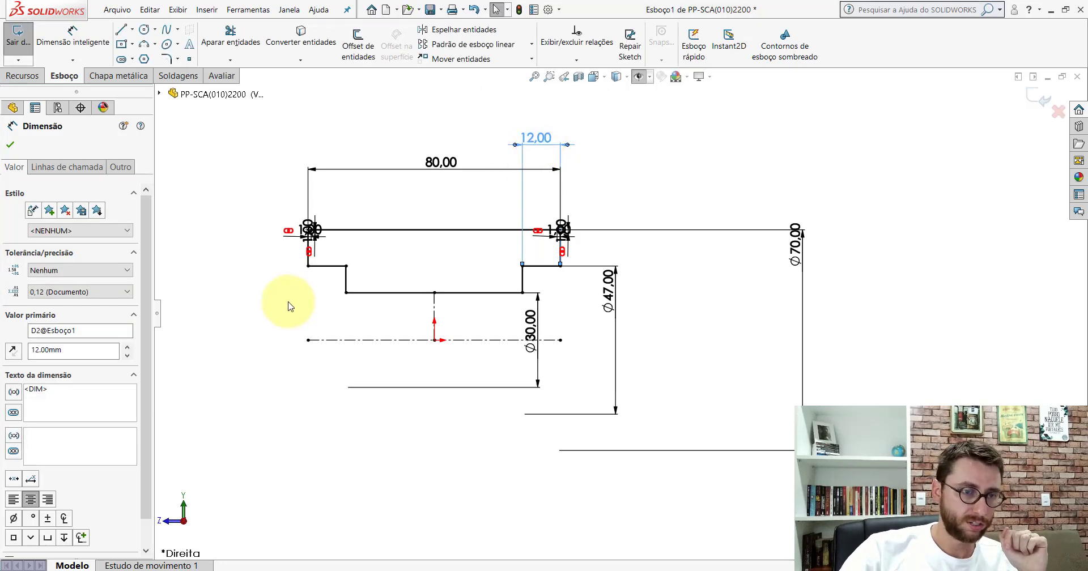
{"action": "left_click", "coordinate": [1041, 99]}
{"action": "mouse_move", "coordinate": [564, 330]}
{"action": "middle_mouse_down"}
{"action": "mouse_move", "coordinate": [612, 344]}
{"action": "mouse_move", "coordinate": [667, 242]}
{"action": "mouse_move", "coordinate": [568, 384]}
{"action": "mouse_move", "coordinate": [522, 310]}
{"action": "mouse_move", "coordinate": [586, 182]}
{"action": "middle_mouse_up"}
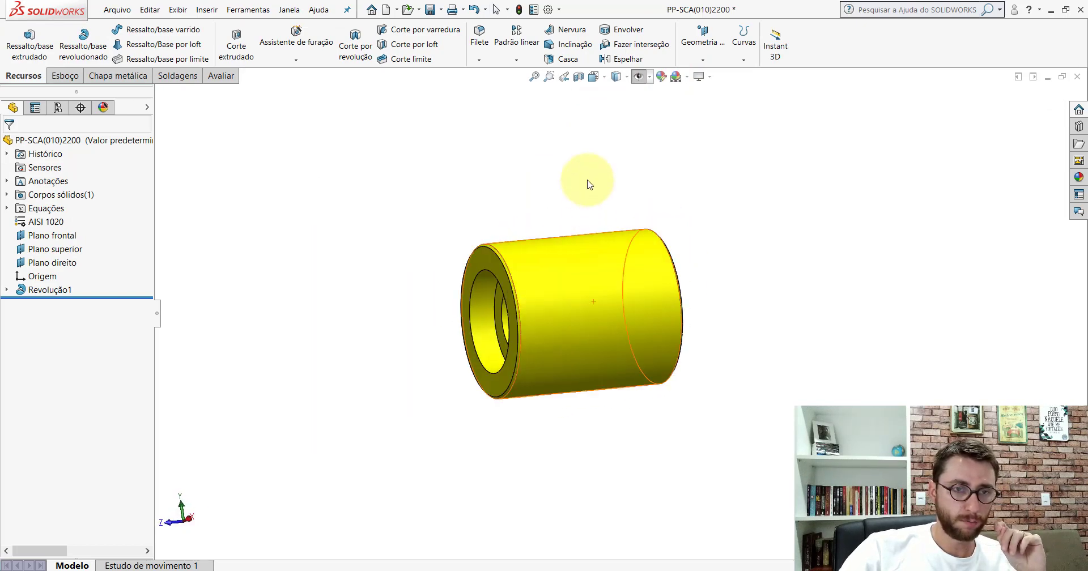
Show the bushing in Isometric view and inspect its annular step and bore faces.
{"action": "left_click", "coordinate": [616, 77]}
{"action": "left_click", "coordinate": [414, 276]}
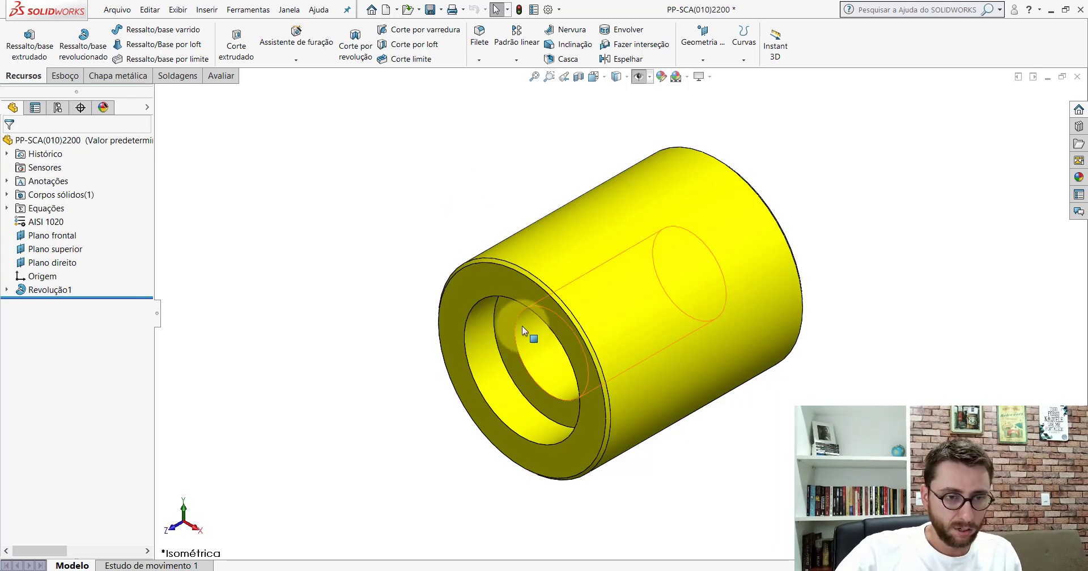
{"action": "left_click", "coordinate": [500, 312]}
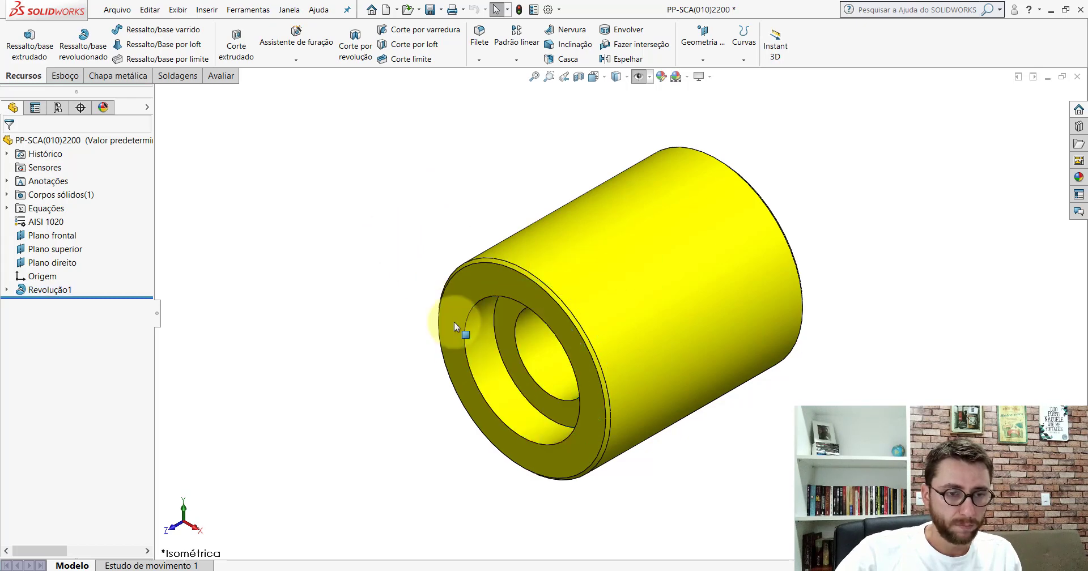
{"action": "left_click", "coordinate": [482, 316]}
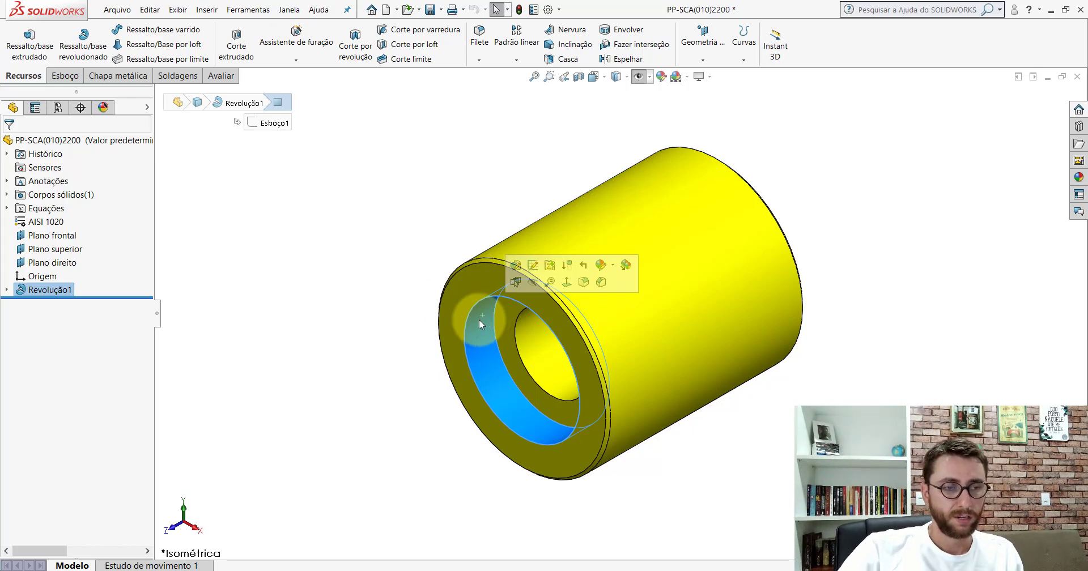
{"action": "left_click", "coordinate": [434, 350]}
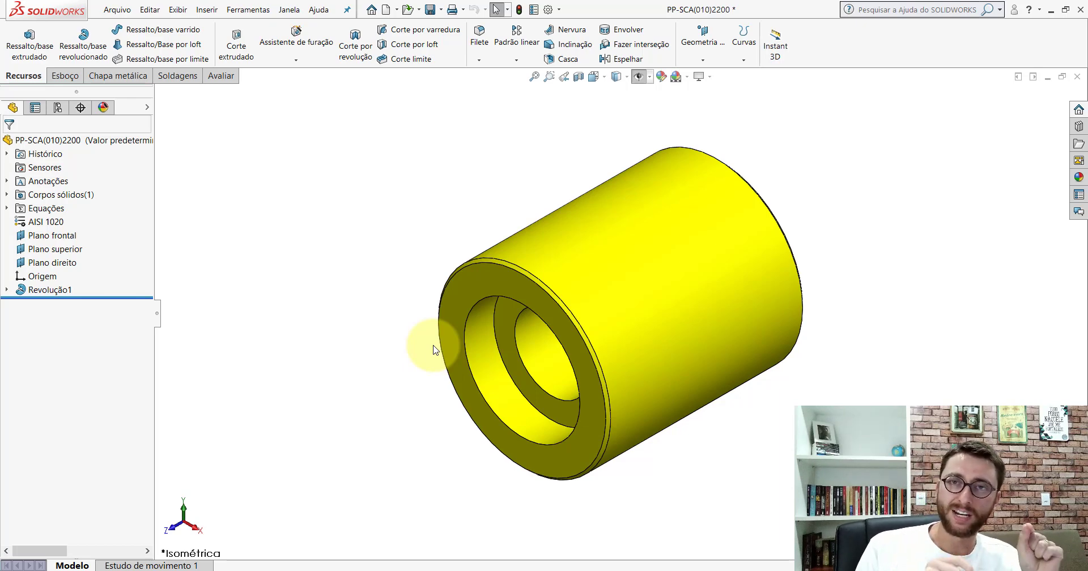
{"action": "left_click", "coordinate": [485, 349]}
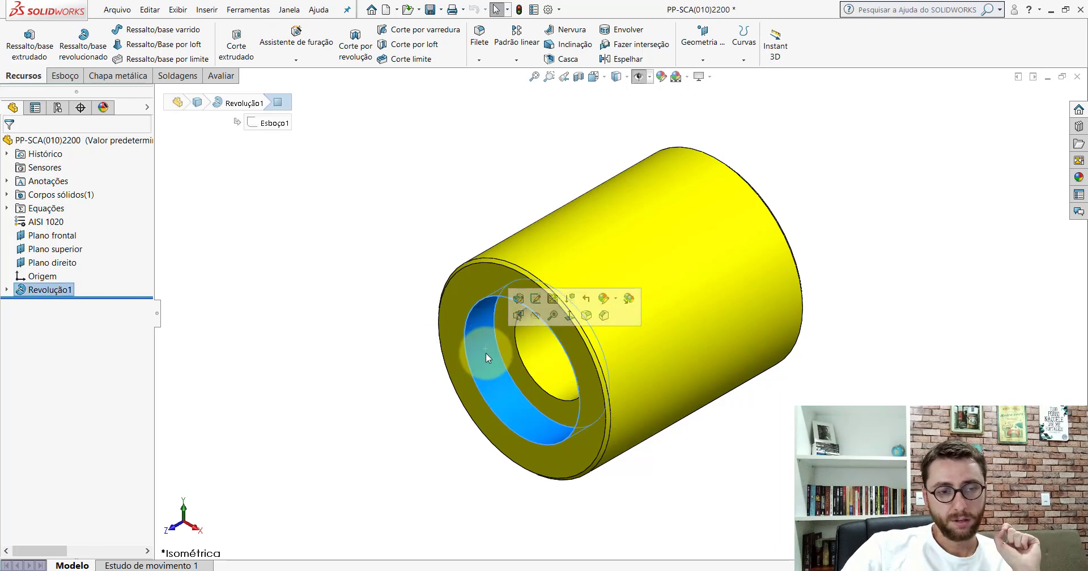
{"action": "left_click", "coordinate": [266, 263]}
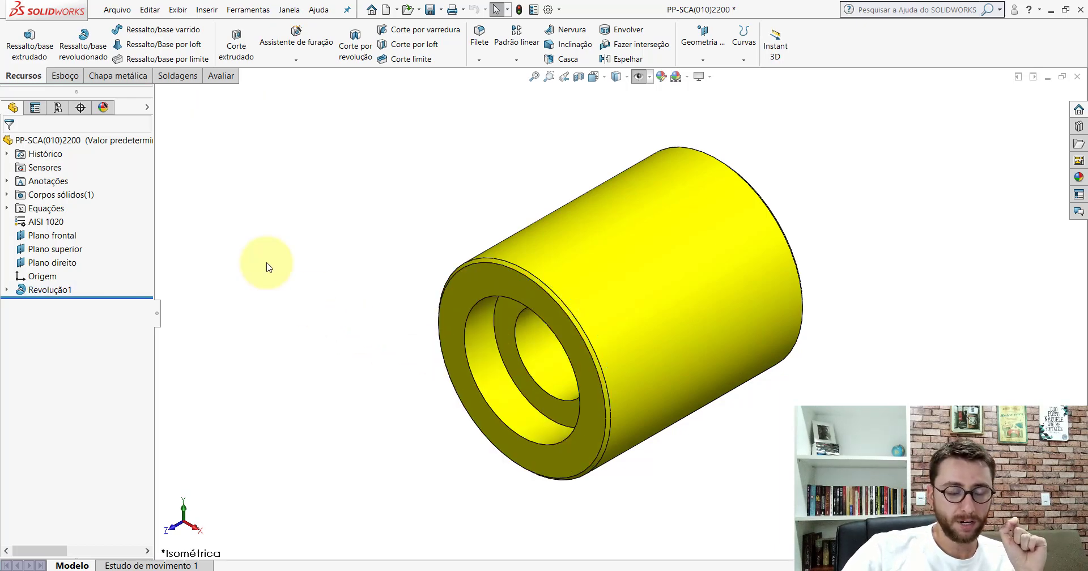
{"action": "left_click", "coordinate": [494, 350]}
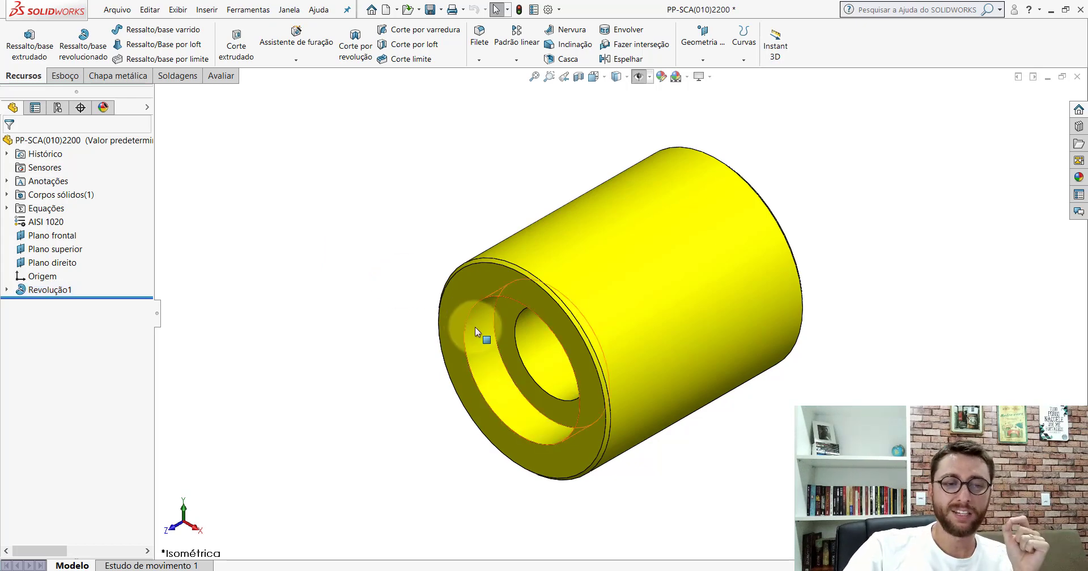
{"action": "left_click", "coordinate": [474, 327]}
{"action": "left_click", "coordinate": [365, 247]}
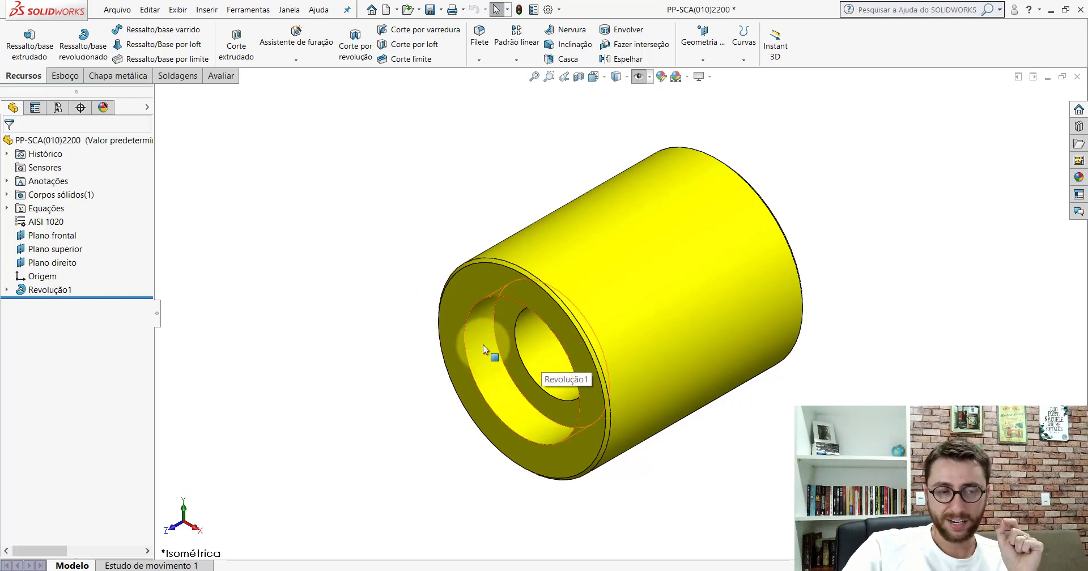
{"action": "left_click", "coordinate": [365, 215]}
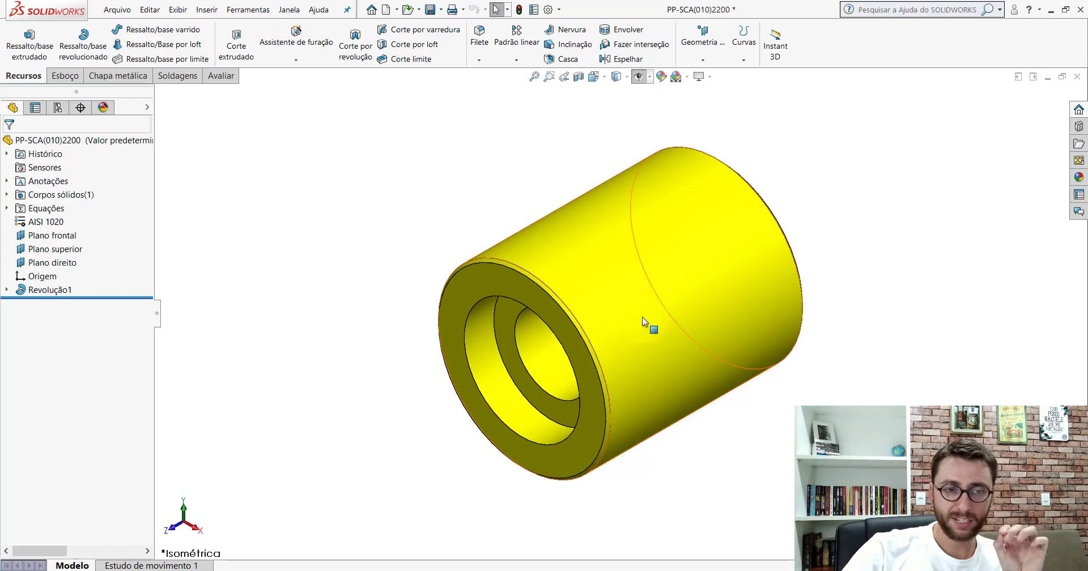
{"action": "left_click", "coordinate": [477, 339]}
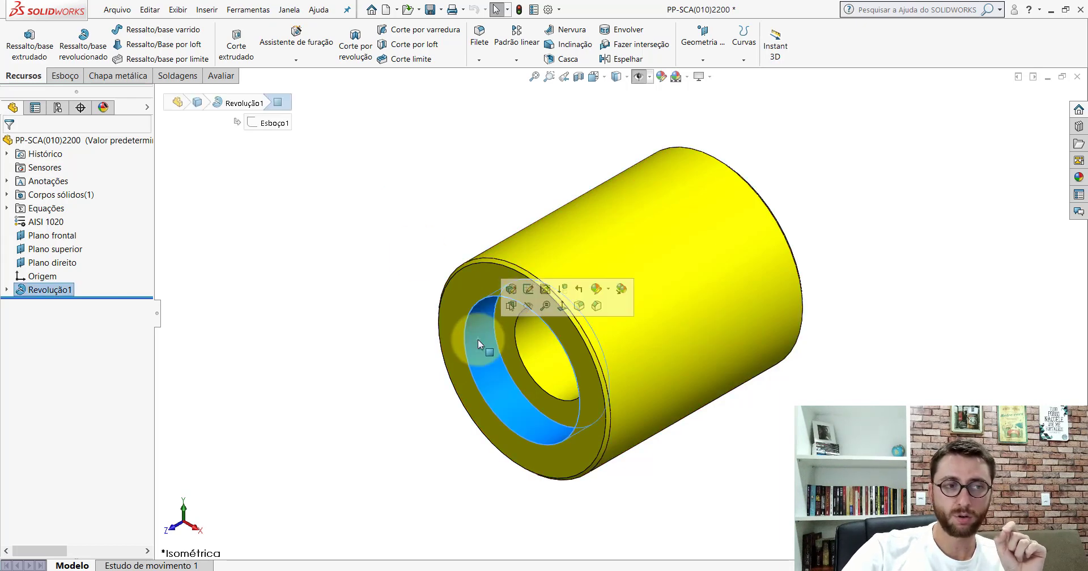
{"action": "left_click", "coordinate": [415, 232]}
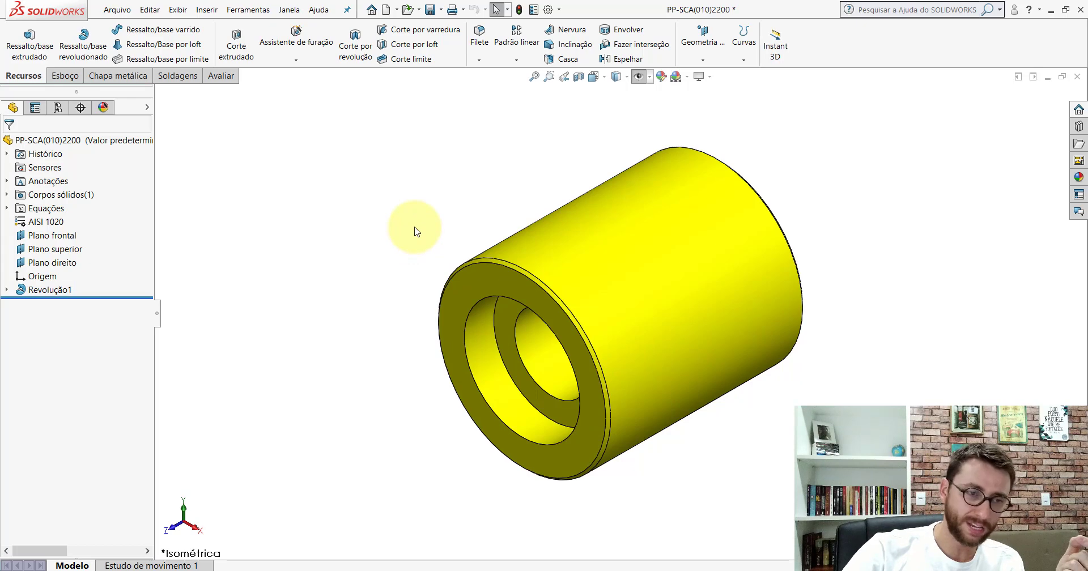
{"action": "left_click", "coordinate": [485, 341]}
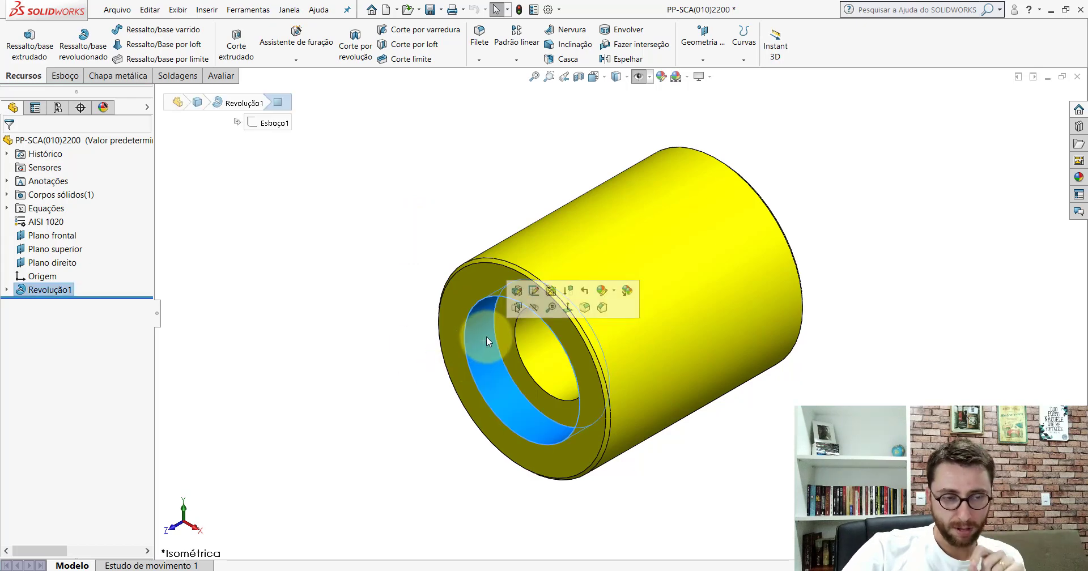
{"action": "left_click", "coordinate": [441, 180]}
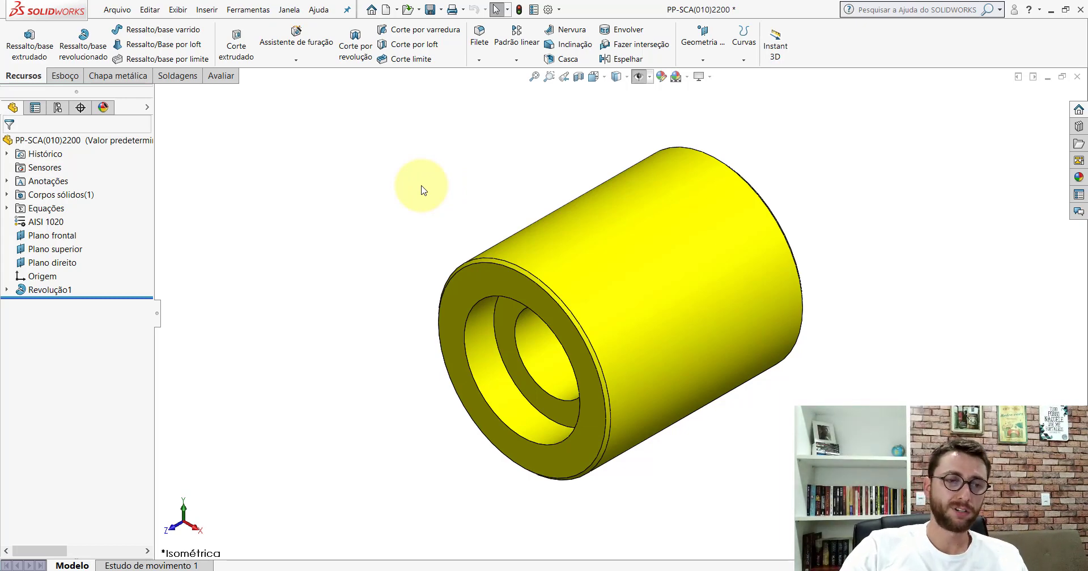
Inspect the counterbore's cylindrical face, then save the bushing part.
{"action": "left_click", "coordinate": [485, 354]}
{"action": "left_click", "coordinate": [408, 244]}
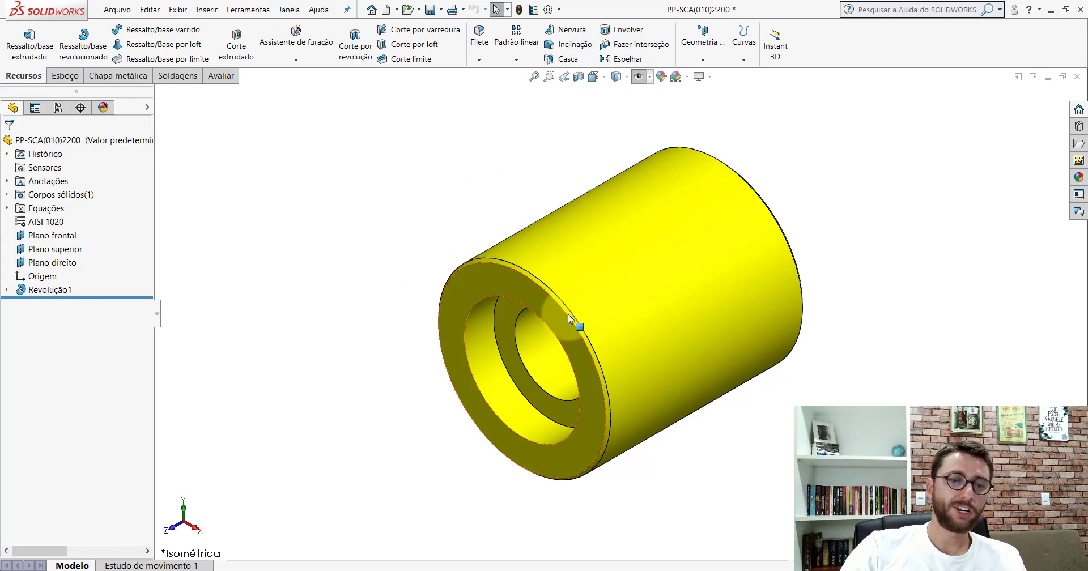
{"action": "left_click", "coordinate": [438, 4]}
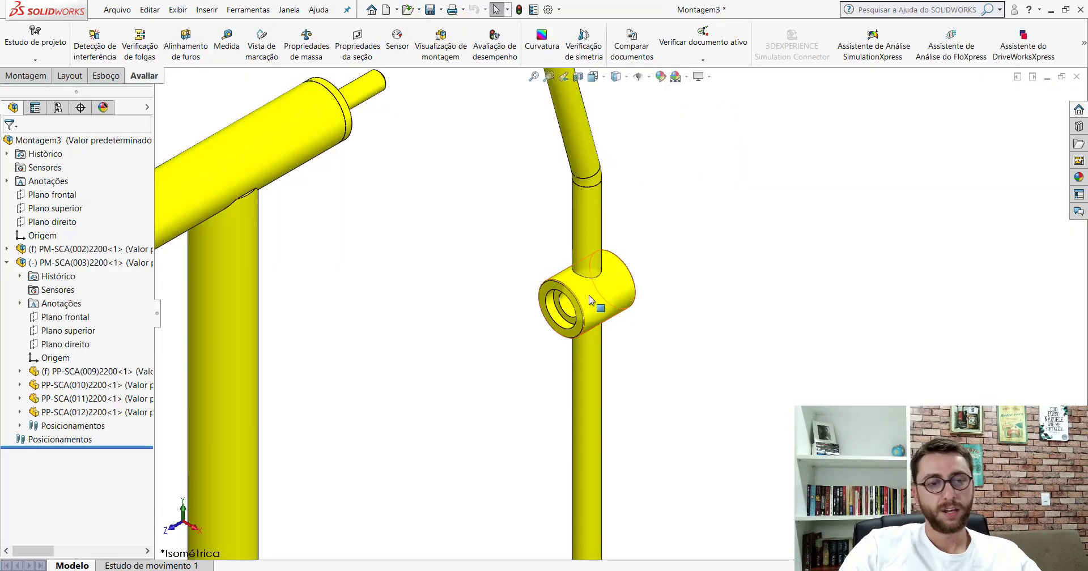
Cancel an Insert Components attempt filtered to Part files, then minimize SOLIDWORKS.
{"action": "key", "text": "f"}
{"action": "left_click", "coordinate": [26, 75]}
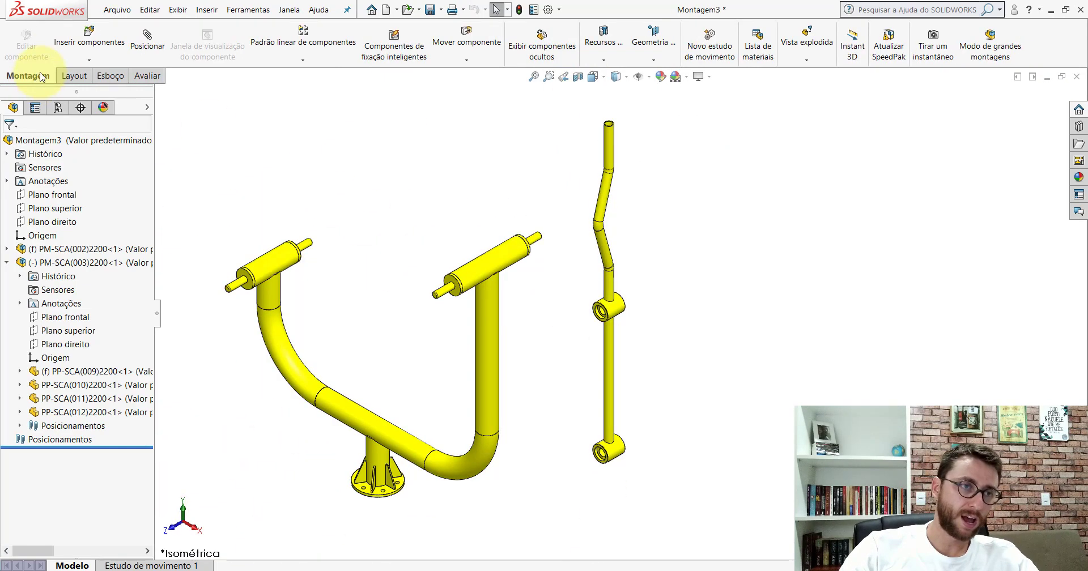
{"action": "left_click", "coordinate": [89, 37]}
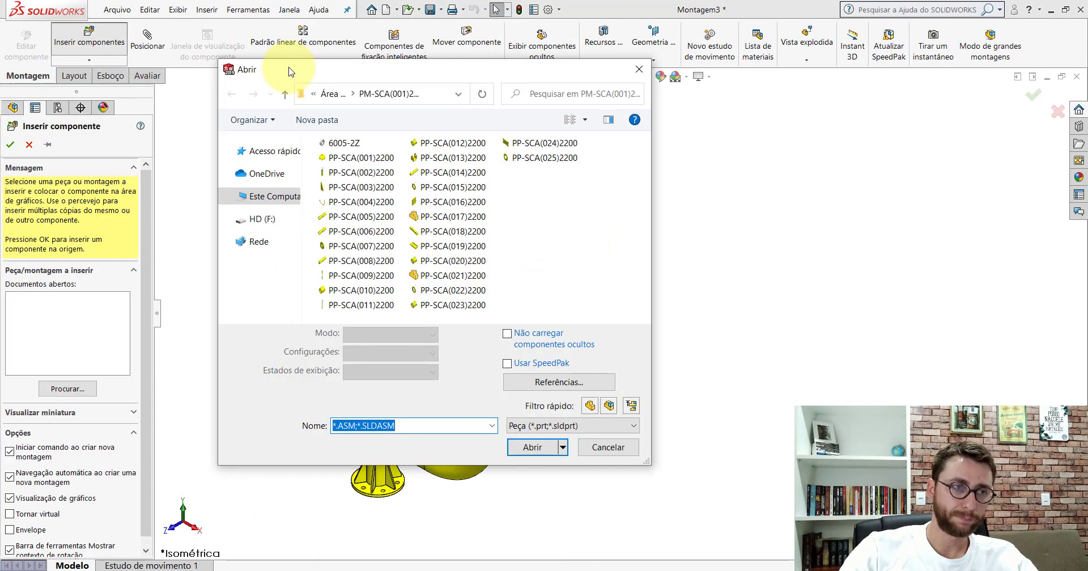
{"action": "left_click", "coordinate": [590, 406]}
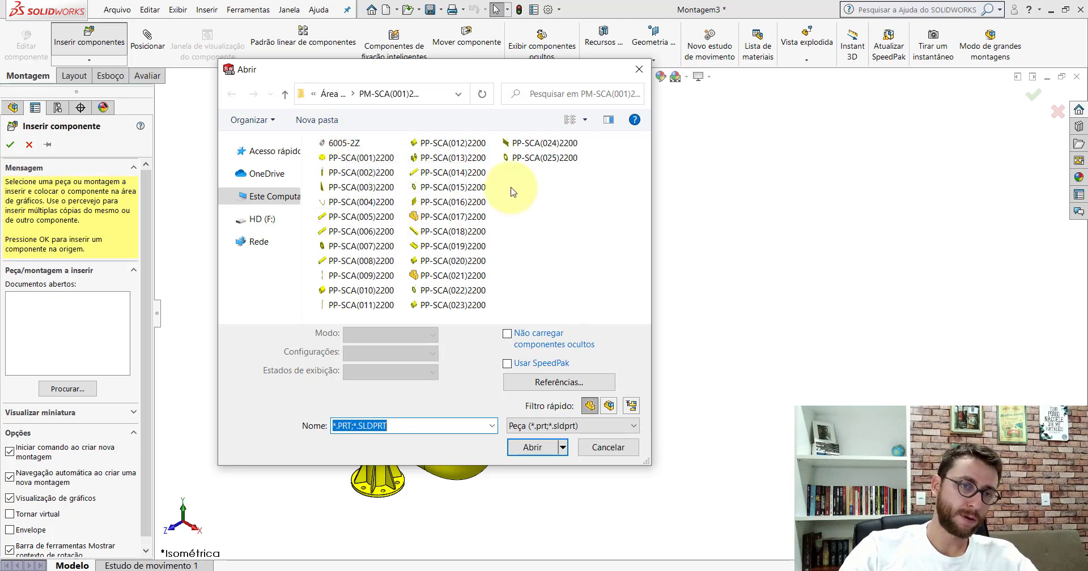
{"action": "left_click", "coordinate": [639, 69]}
{"action": "left_click", "coordinate": [29, 144]}
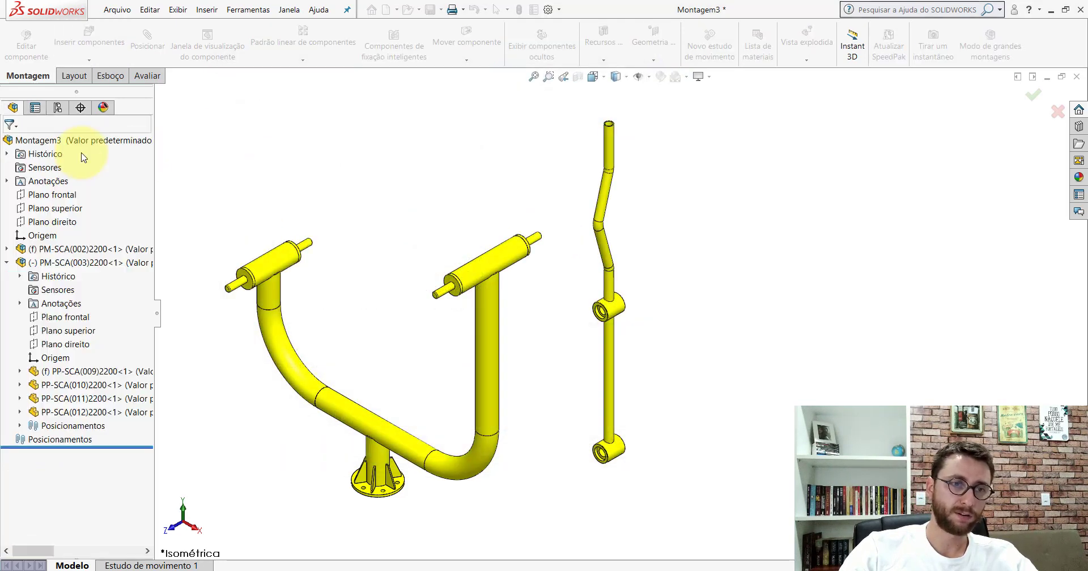
{"action": "left_click", "coordinate": [1051, 9]}
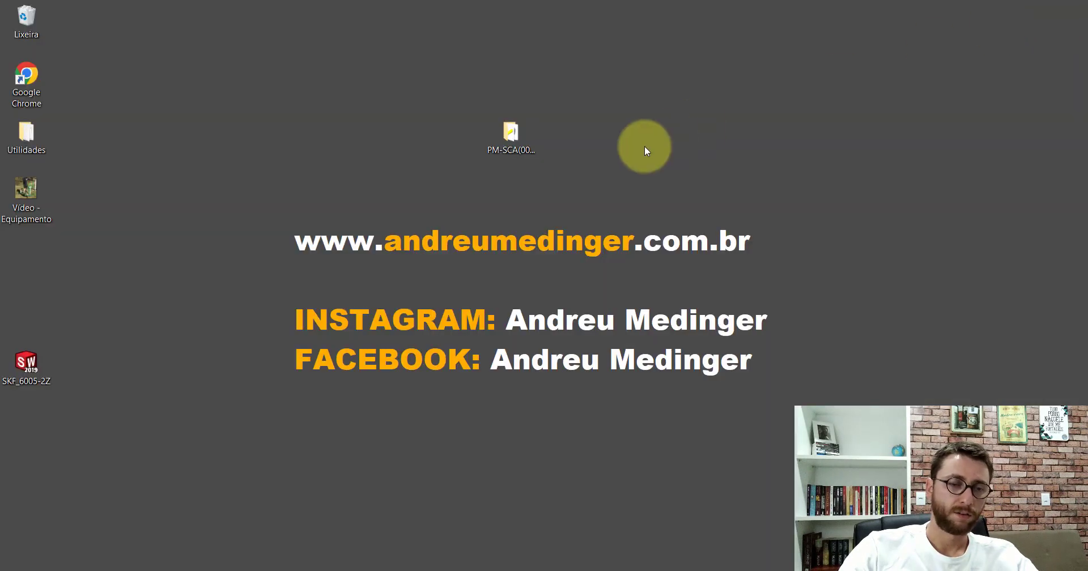
Open the PM-SCA(001)2200 folder and delete the SKF_6005-2Z desktop icon.
{"action": "double_click", "coordinate": [530, 127]}
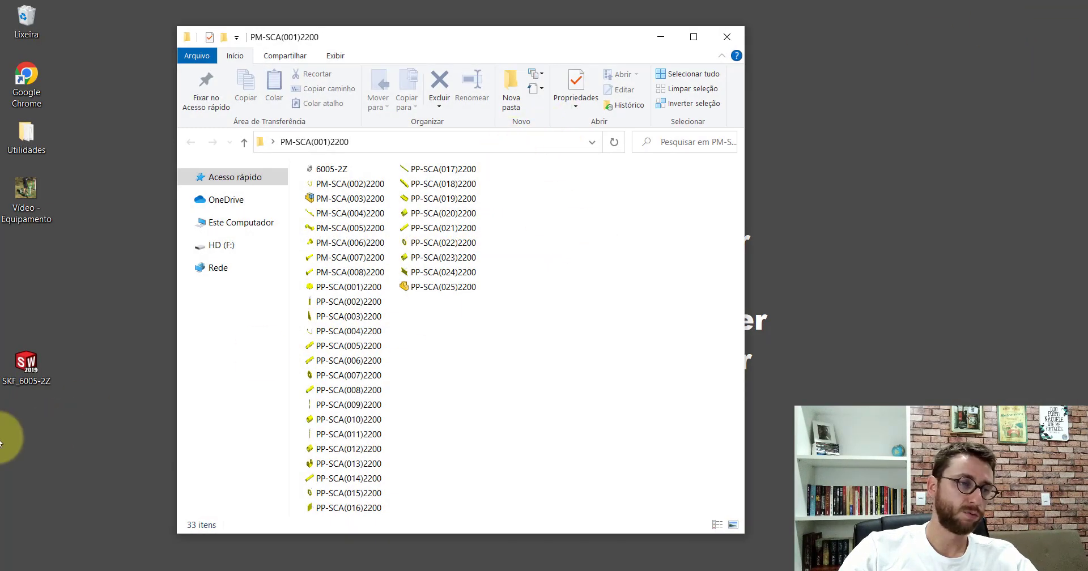
{"action": "left_click", "coordinate": [26, 364]}
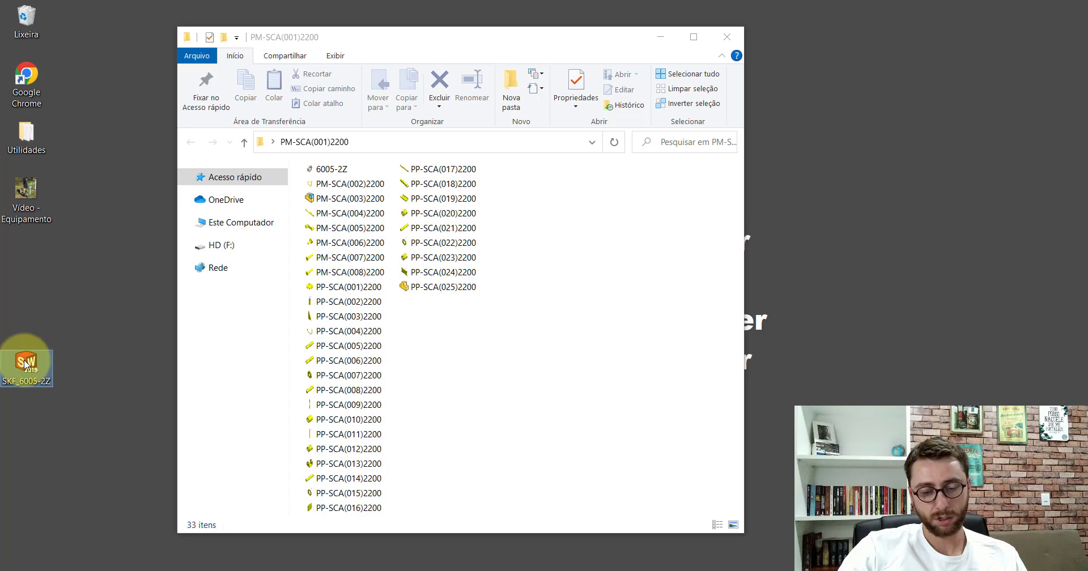
{"action": "key", "text": "Delete"}
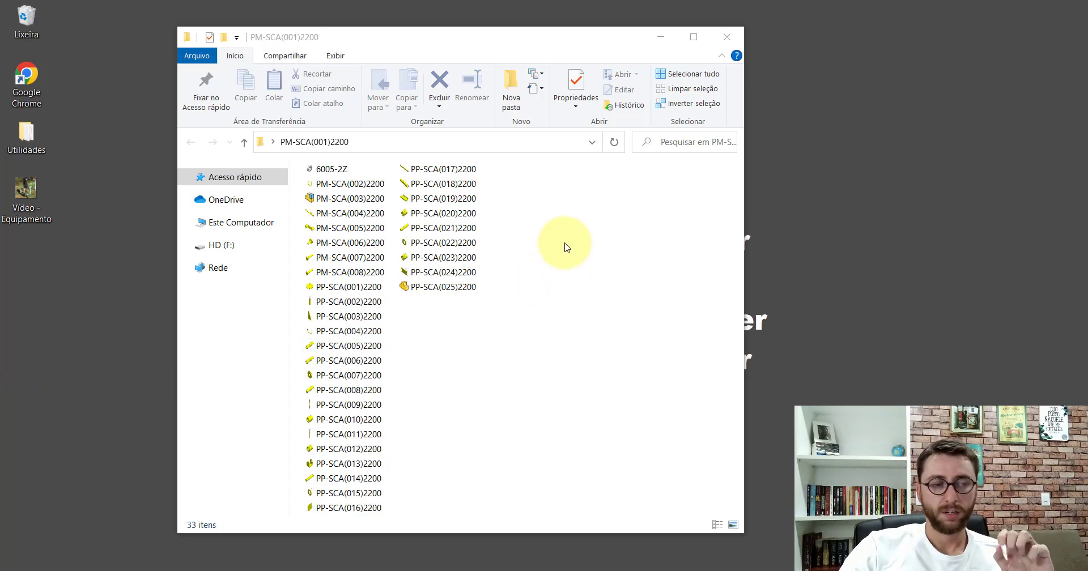
Create a Componentes folder, move 6005-2Z into it, and return to SOLIDWORKS.
{"action": "right_click", "coordinate": [514, 190]}
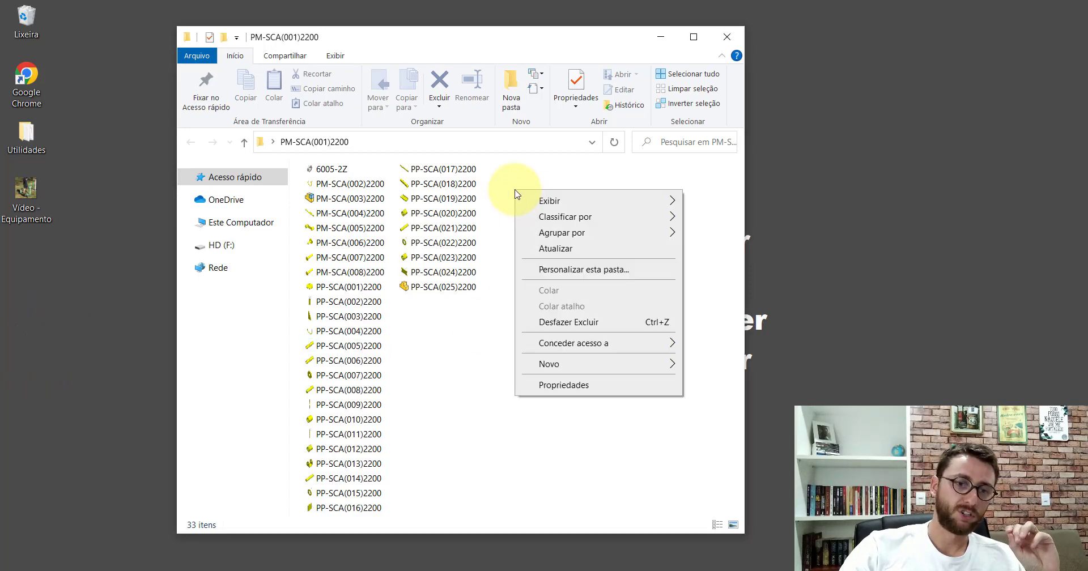
{"action": "left_click", "coordinate": [703, 367]}
{"action": "type", "text": "Componentes"}
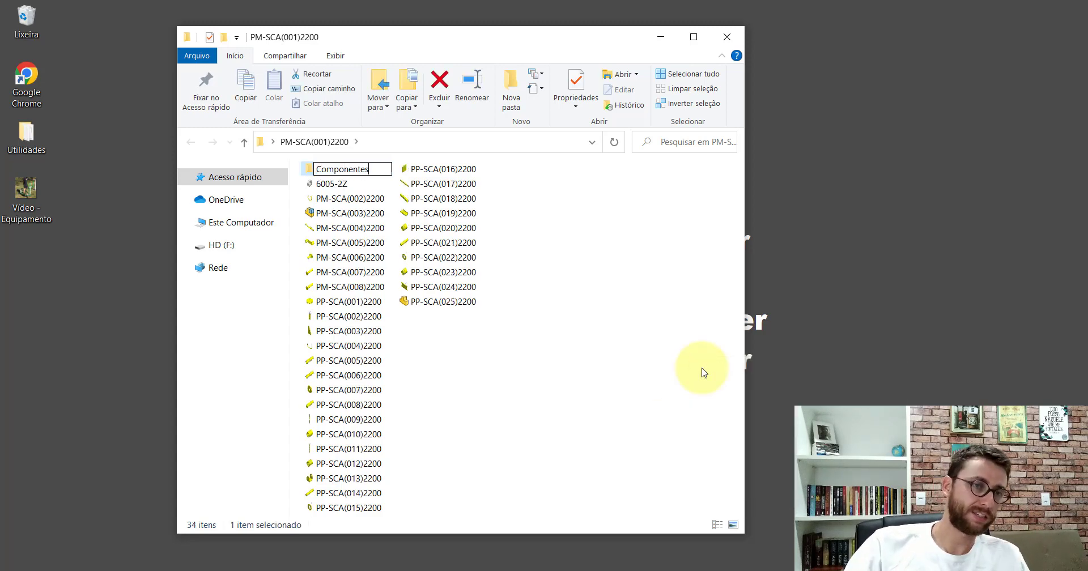
{"action": "left_click", "coordinate": [702, 372]}
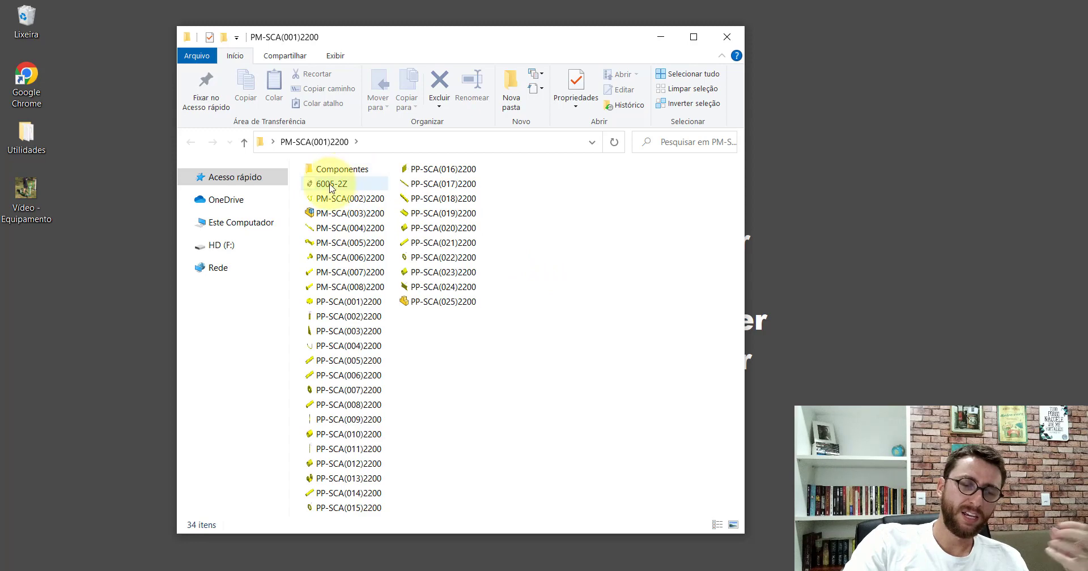
{"action": "left_click_drag", "start_coordinate": [331, 188], "coordinate": [338, 171]}
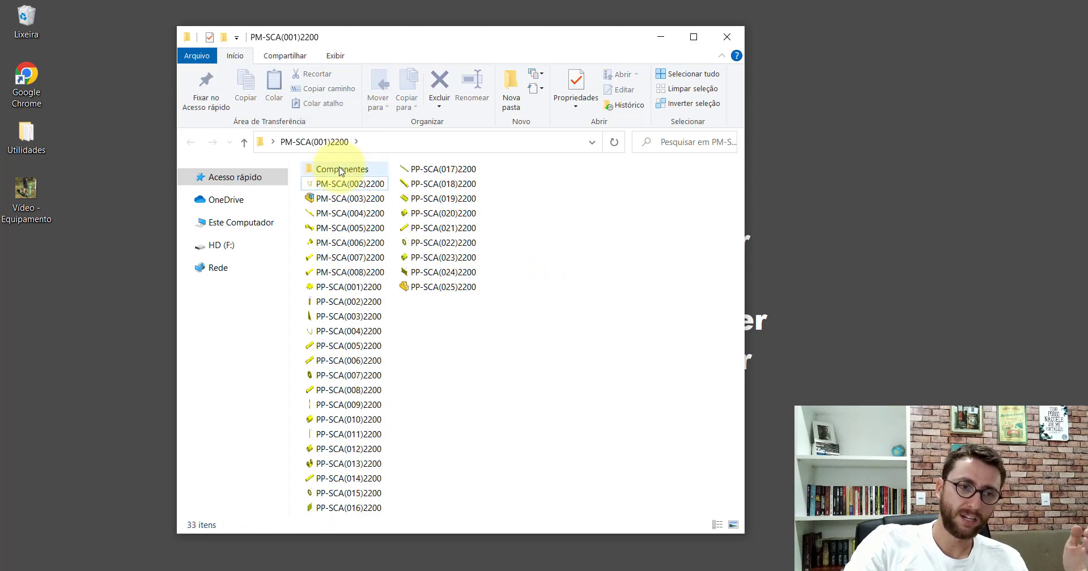
{"action": "left_click", "coordinate": [731, 40]}
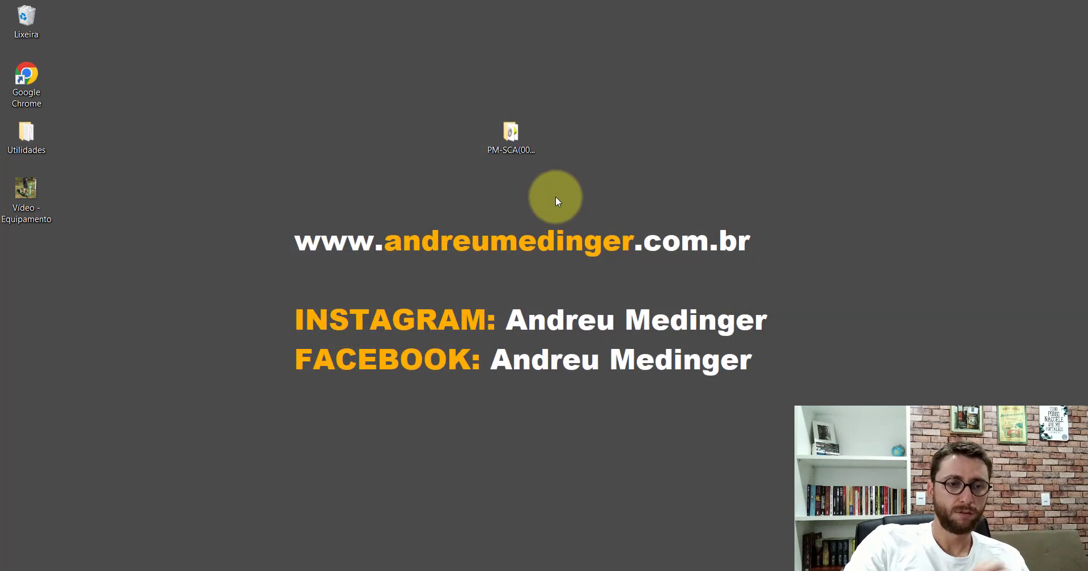
{"action": "mouse_move", "coordinate": [541, 569]}
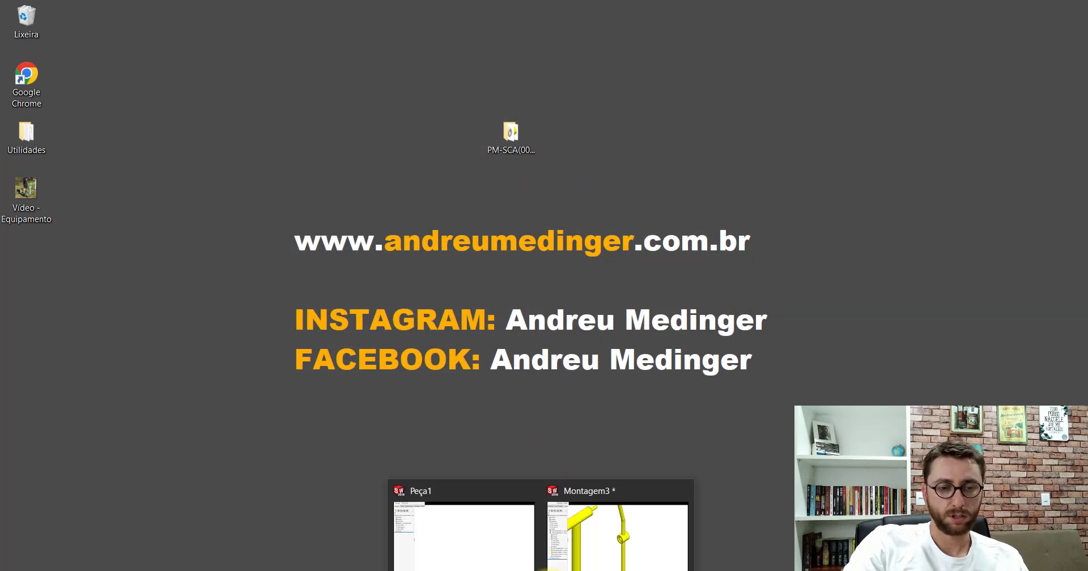
{"action": "left_click", "coordinate": [617, 533]}
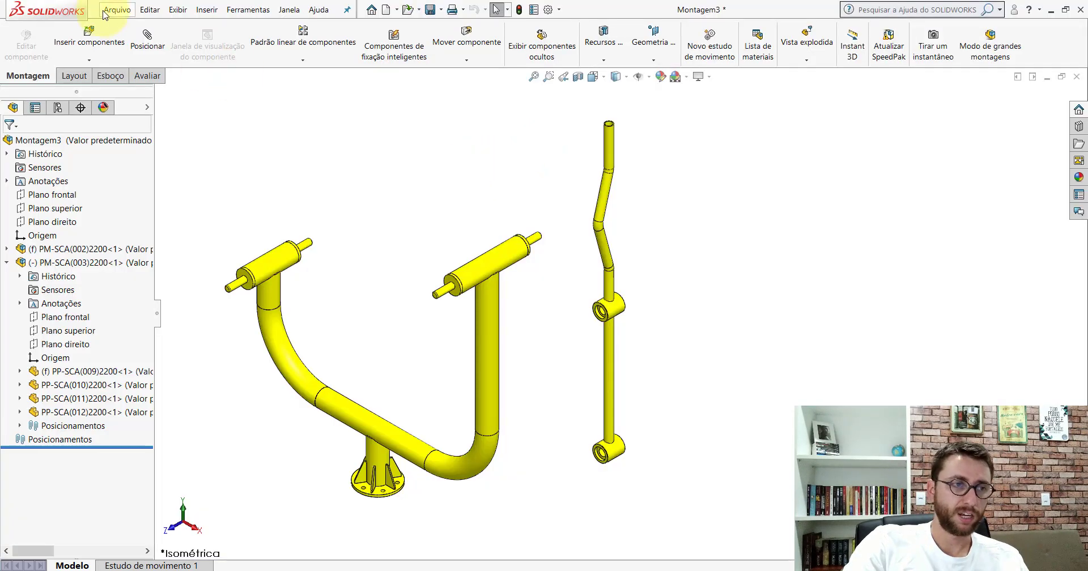
Pick the 6005-2Z bearing from the Componentes folder for insertion into Montagem3.
{"action": "left_click", "coordinate": [89, 39]}
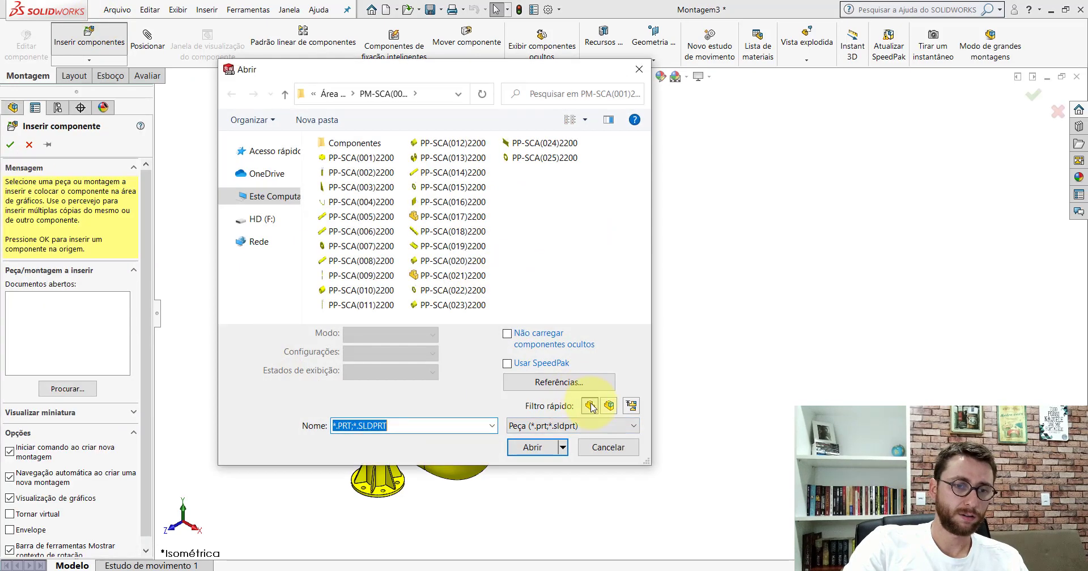
{"action": "double_click", "coordinate": [350, 145]}
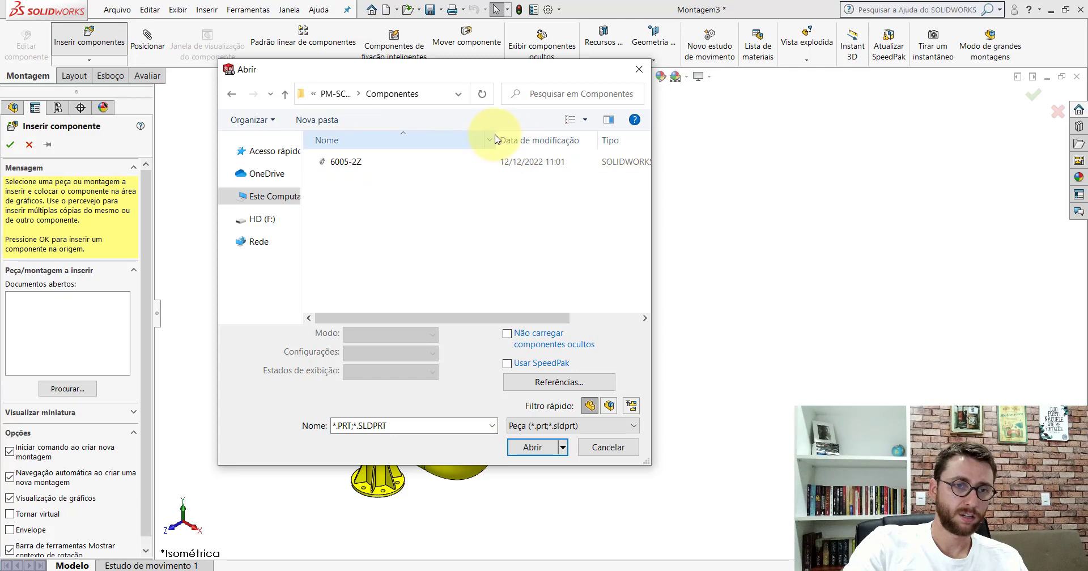
{"action": "left_click_drag", "start_coordinate": [494, 139], "coordinate": [680, 141]}
{"action": "left_click", "coordinate": [347, 162]}
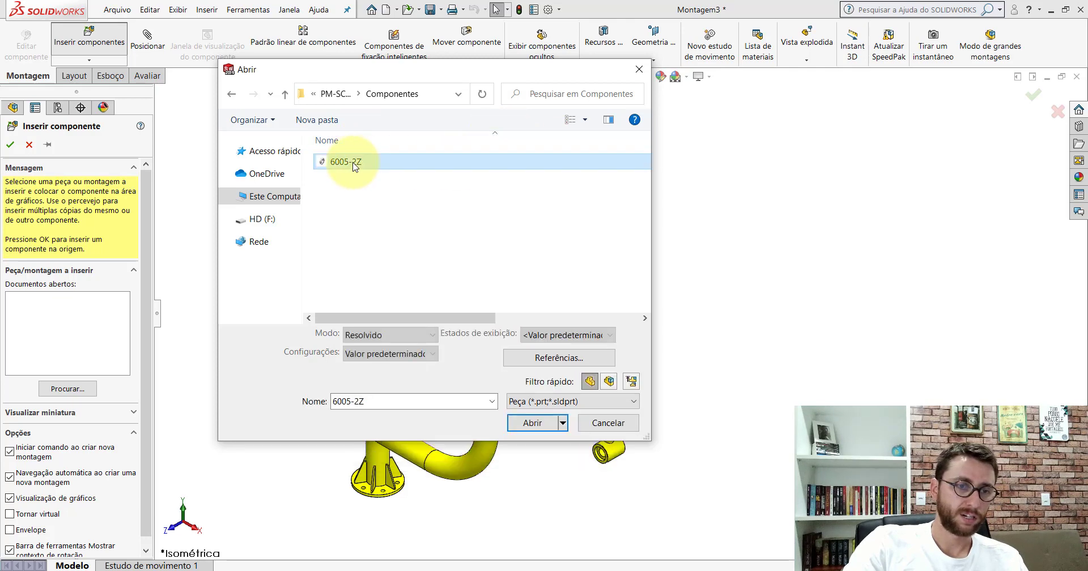
{"action": "left_click", "coordinate": [533, 423]}
Place the bearing beside the bushing, rotate it, and select its inner ring face.
{"action": "scroll", "coordinate": [594, 315], "scroll_direction": "down", "scroll_amount": 3}
{"action": "scroll", "coordinate": [599, 337], "scroll_direction": "down", "scroll_amount": 3}
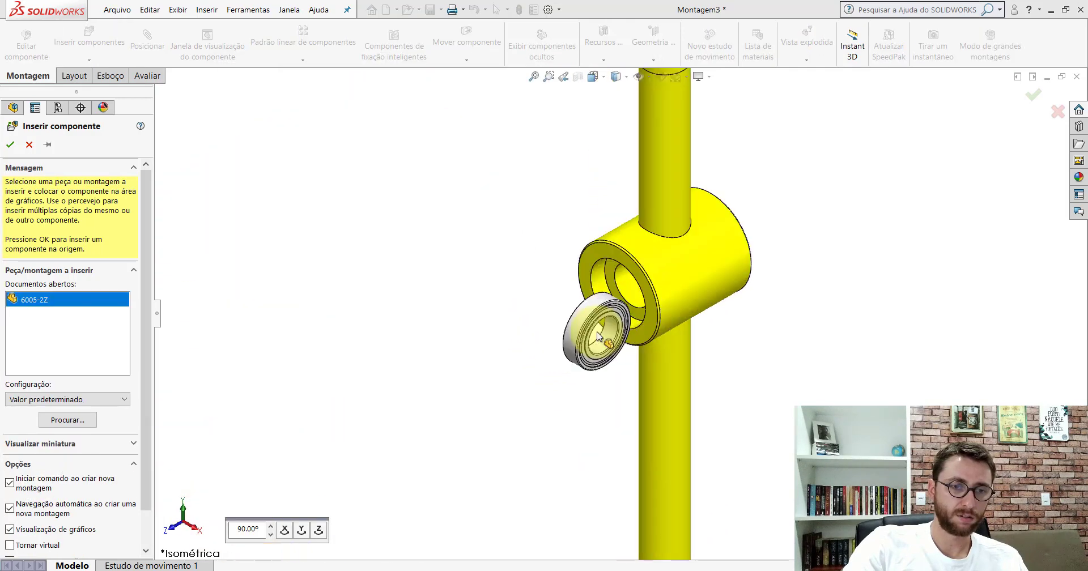
{"action": "scroll", "coordinate": [592, 332], "scroll_direction": "down", "scroll_amount": 3}
{"action": "left_click", "coordinate": [476, 278]}
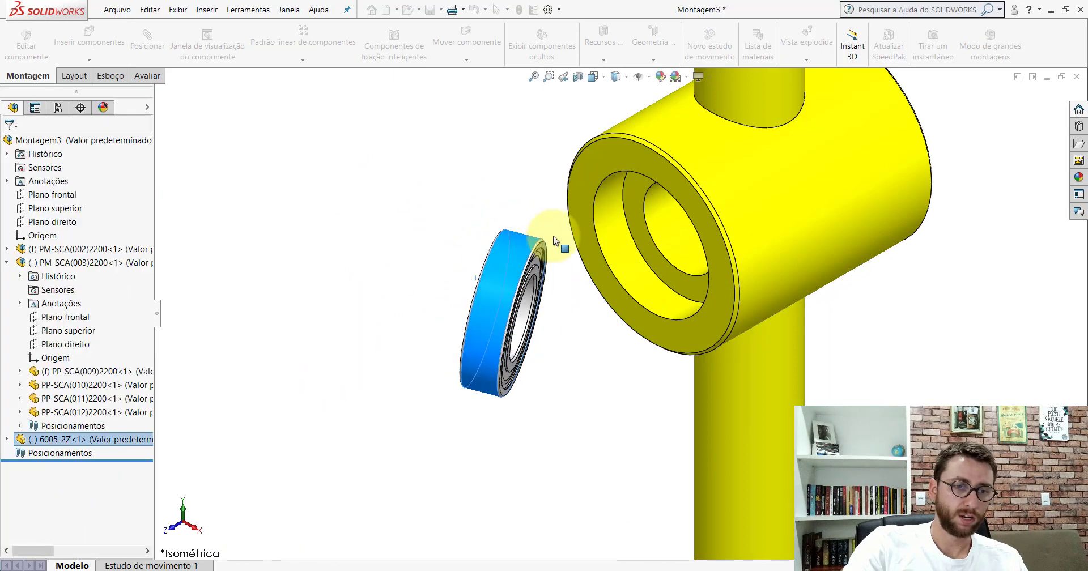
{"action": "right_click_drag", "start_coordinate": [554, 241], "coordinate": [607, 360]}
{"action": "left_click", "coordinate": [438, 165]}
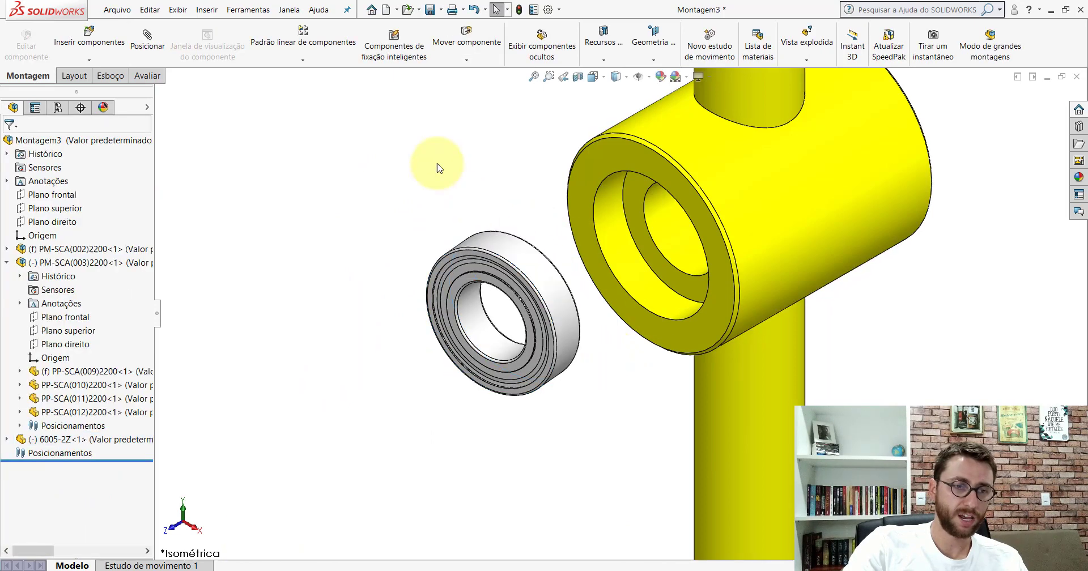
{"action": "left_click", "coordinate": [480, 310]}
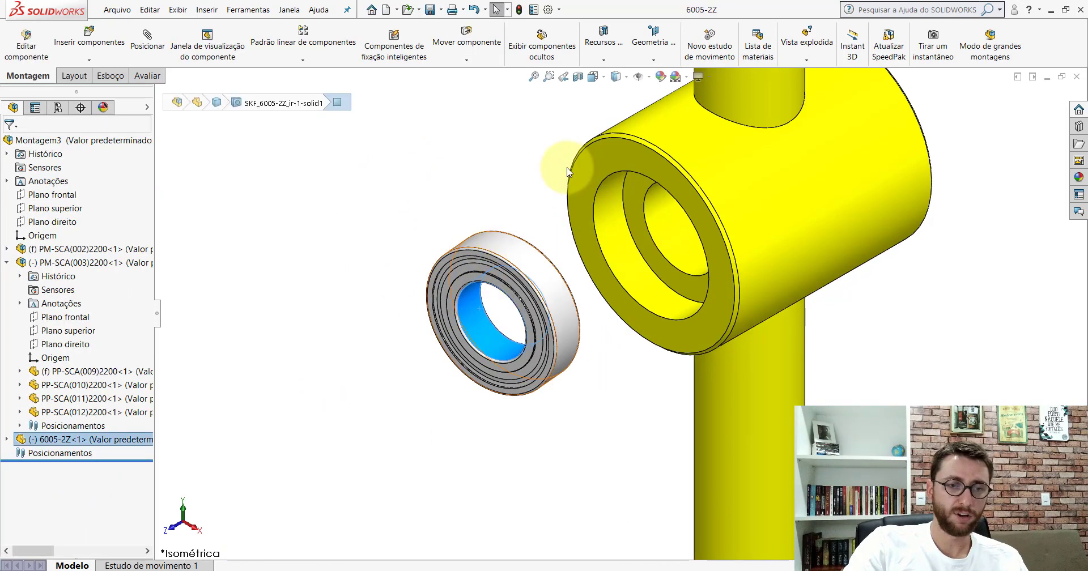
{"action": "left_click", "coordinate": [593, 77]}
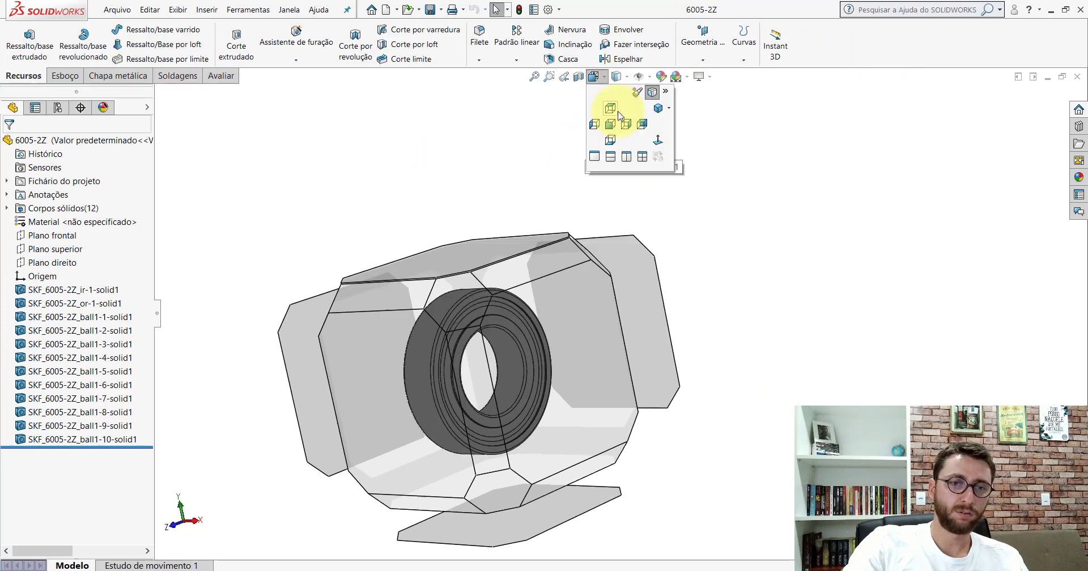
{"action": "left_click", "coordinate": [657, 109]}
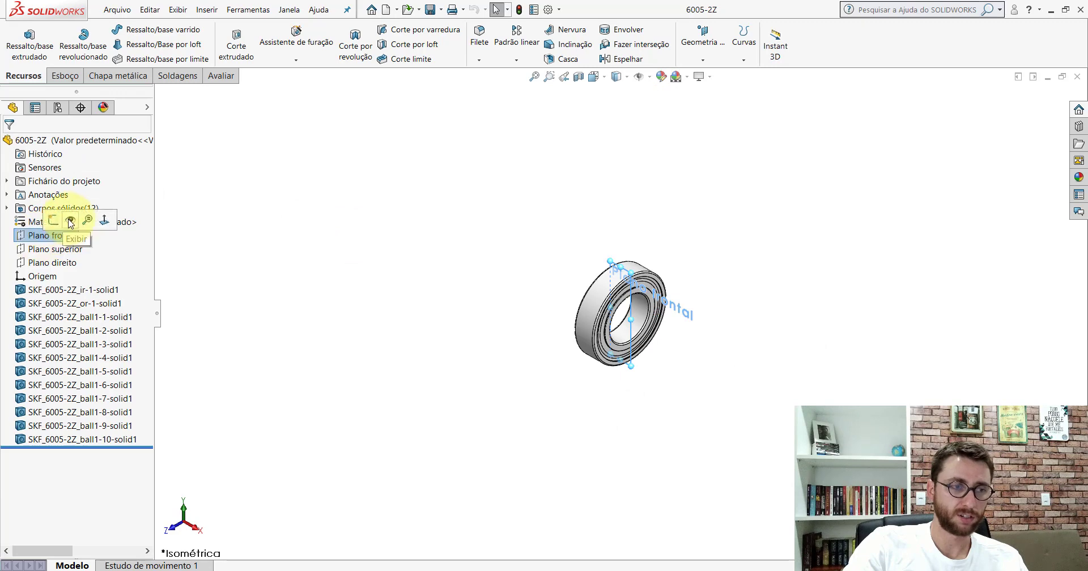
{"action": "left_click", "coordinate": [71, 221]}
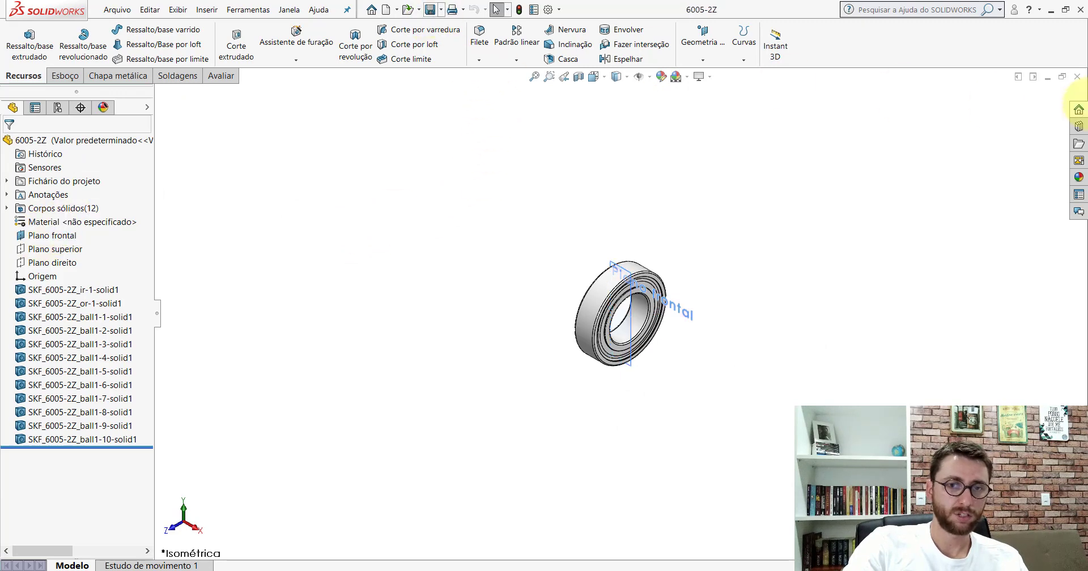
{"action": "left_click", "coordinate": [1078, 77]}
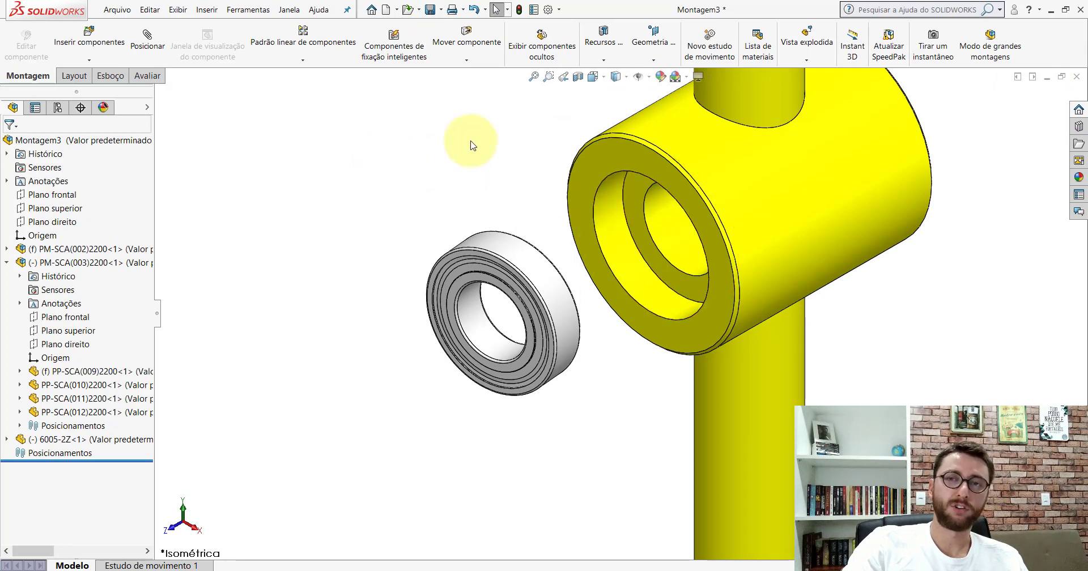
Mate the 6005-2Z bearing's cylindrical face concentric with the housing bore.
{"action": "left_click", "coordinate": [144, 55]}
{"action": "left_click", "coordinate": [498, 244]}
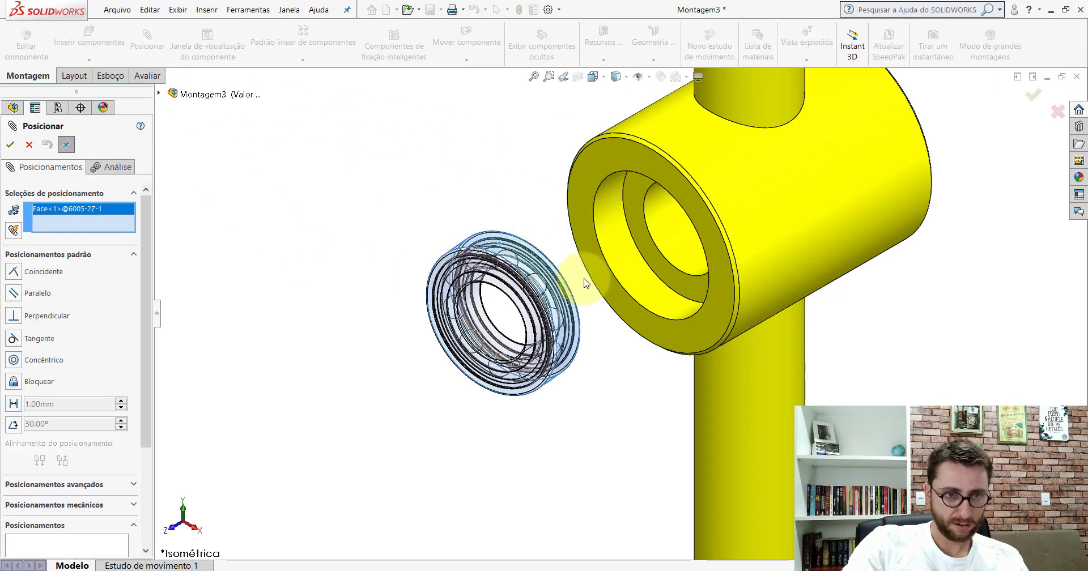
{"action": "scroll", "coordinate": [501, 218], "scroll_direction": "down", "scroll_amount": 2}
{"action": "left_click", "coordinate": [502, 218]}
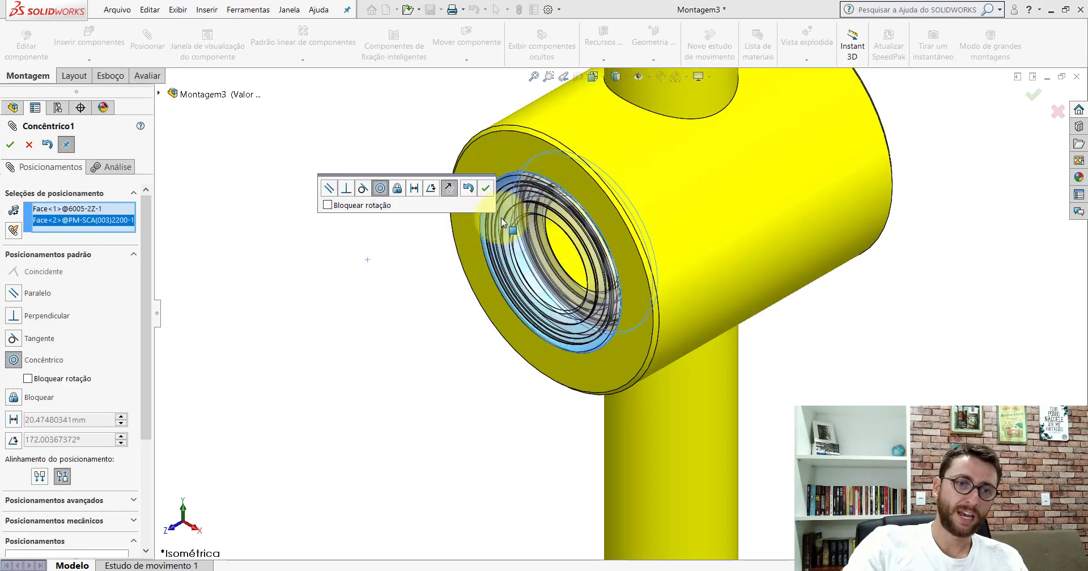
{"action": "left_click", "coordinate": [485, 192]}
Pull the bearing back and mate its side face coincident with the counterbore shoulder.
{"action": "left_click_drag", "start_coordinate": [528, 242], "coordinate": [176, 365]}
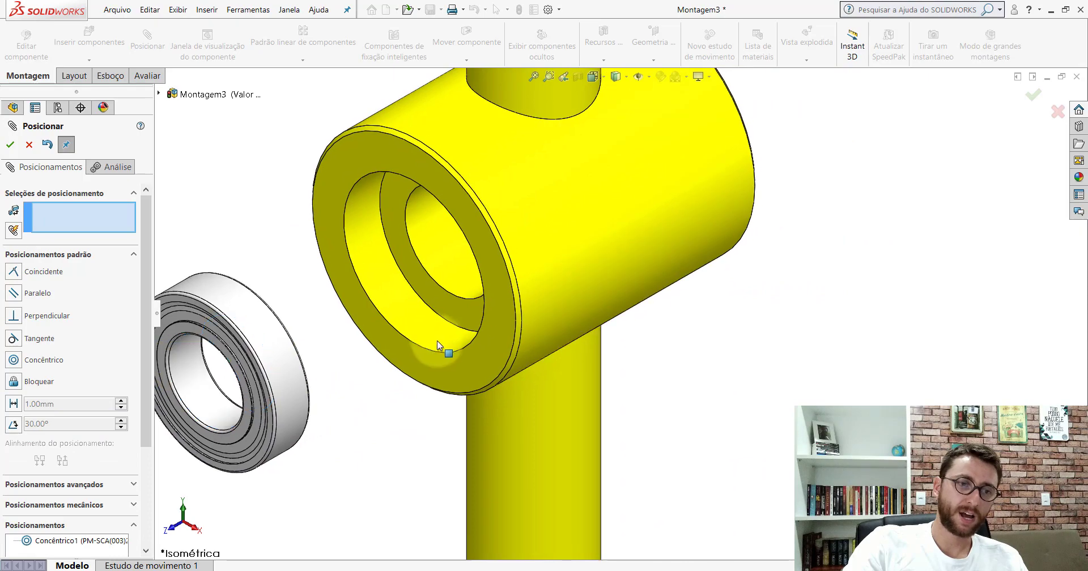
{"action": "scroll", "coordinate": [437, 341], "scroll_direction": "up", "scroll_amount": 2}
{"action": "scroll", "coordinate": [508, 307], "scroll_direction": "down", "scroll_amount": 2}
{"action": "left_click", "coordinate": [494, 269]}
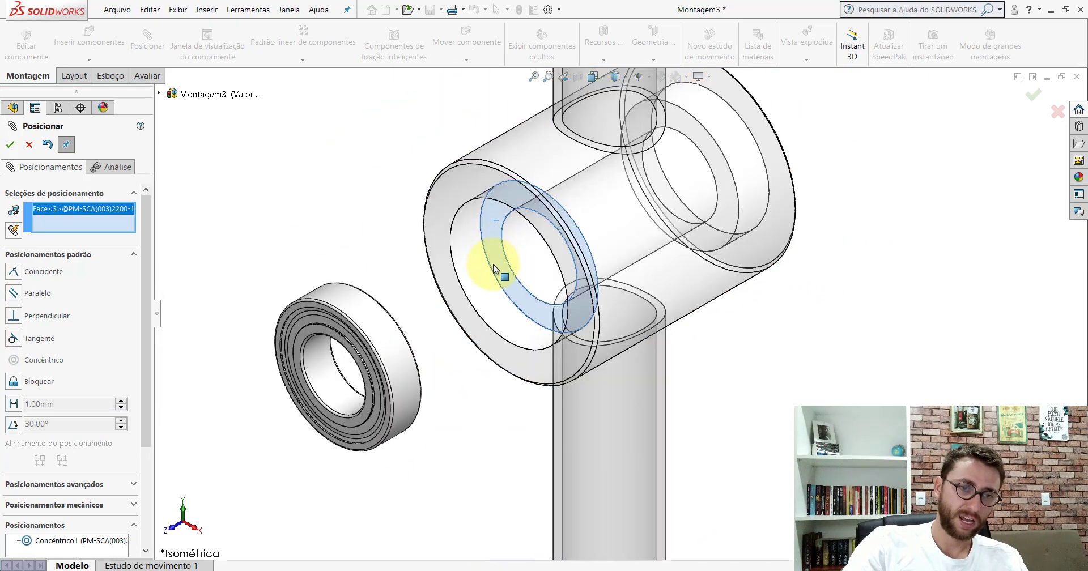
{"action": "mouse_move", "coordinate": [495, 268]}
{"action": "middle_mouse_down"}
{"action": "mouse_move", "coordinate": [704, 213]}
{"action": "mouse_move", "coordinate": [637, 225]}
{"action": "middle_mouse_up"}
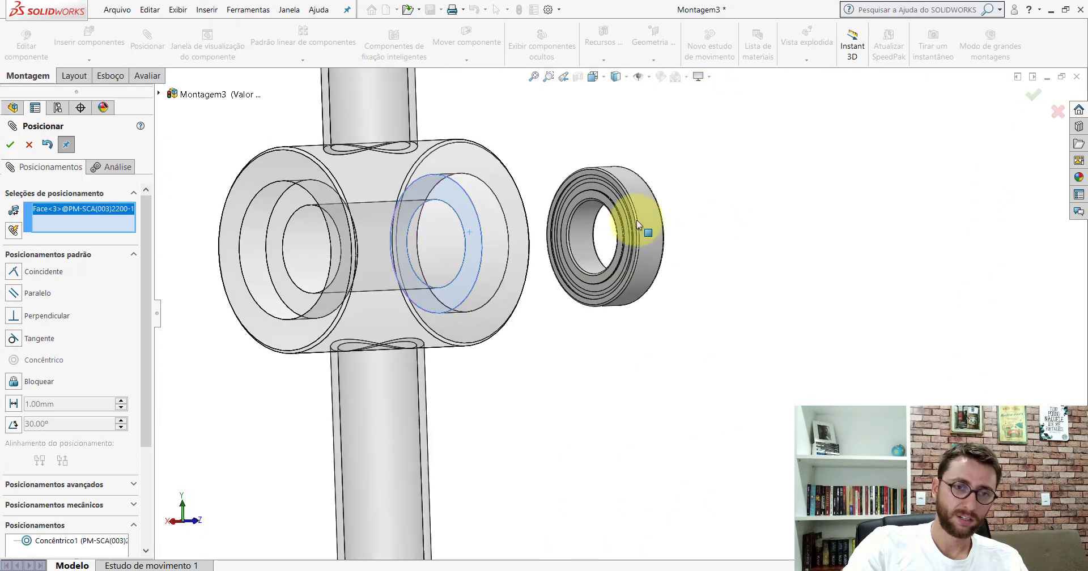
{"action": "left_click", "coordinate": [602, 202]}
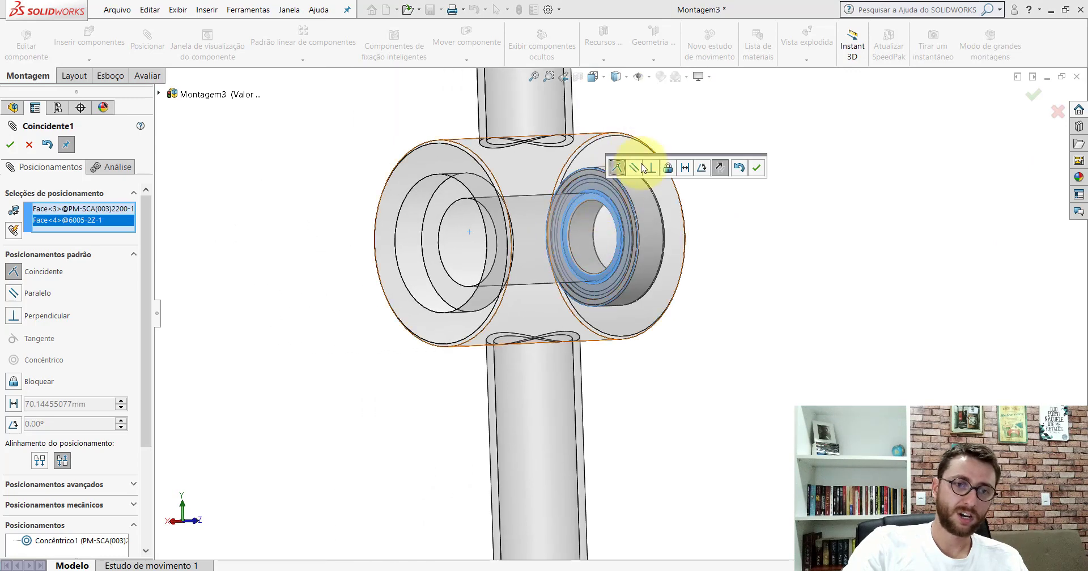
{"action": "left_click", "coordinate": [757, 173]}
Keep both mates and drag the seated bearing to verify it stays in the counterbore.
{"action": "mouse_move", "coordinate": [626, 207]}
{"action": "middle_mouse_down"}
{"action": "mouse_move", "coordinate": [467, 185]}
{"action": "mouse_move", "coordinate": [364, 209]}
{"action": "middle_mouse_up"}
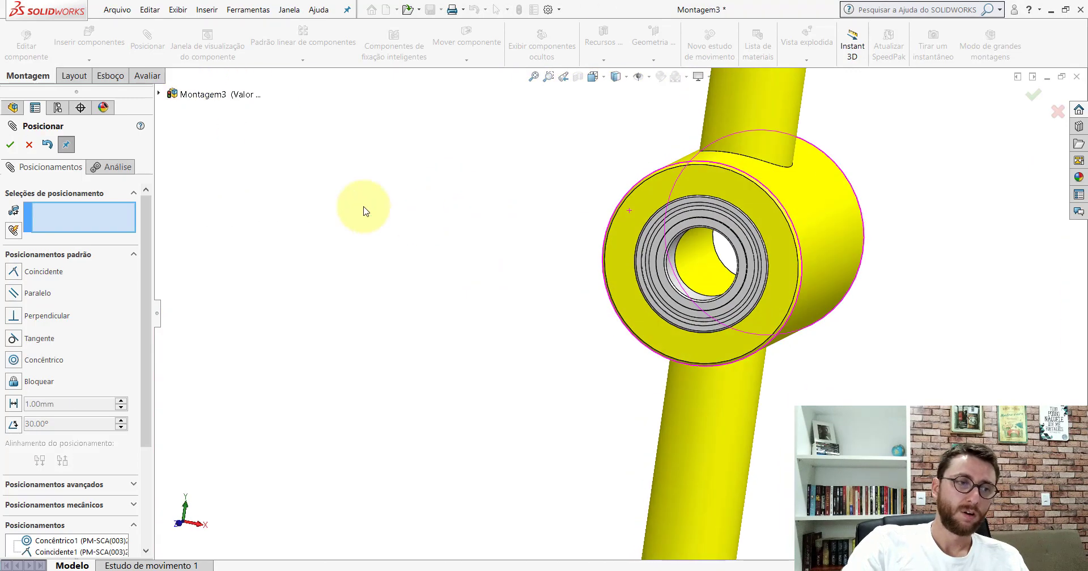
{"action": "left_click", "coordinate": [29, 145]}
{"action": "middle_click_drag", "start_coordinate": [814, 284], "coordinate": [769, 281]}
{"action": "scroll", "coordinate": [770, 281], "scroll_direction": "down", "scroll_amount": 2}
{"action": "left_click", "coordinate": [618, 210]}
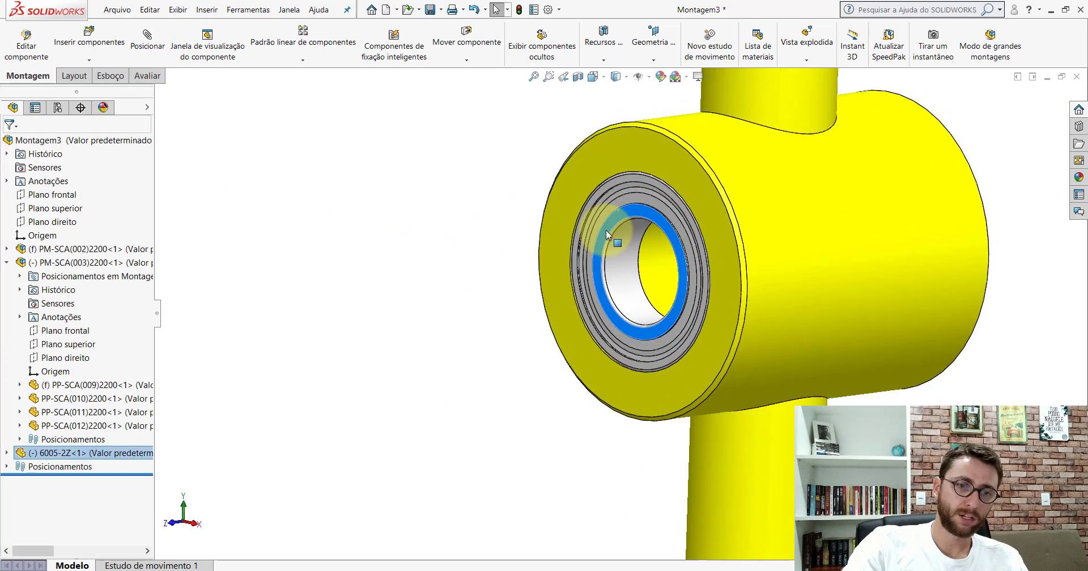
{"action": "mouse_move", "coordinate": [606, 230]}
{"action": "left_mouse_down"}
{"action": "mouse_move", "coordinate": [572, 254]}
{"action": "mouse_move", "coordinate": [603, 217]}
{"action": "left_mouse_up"}
Fix the PM-SCA(003)2200 housing component in place.
{"action": "left_click", "coordinate": [425, 227]}
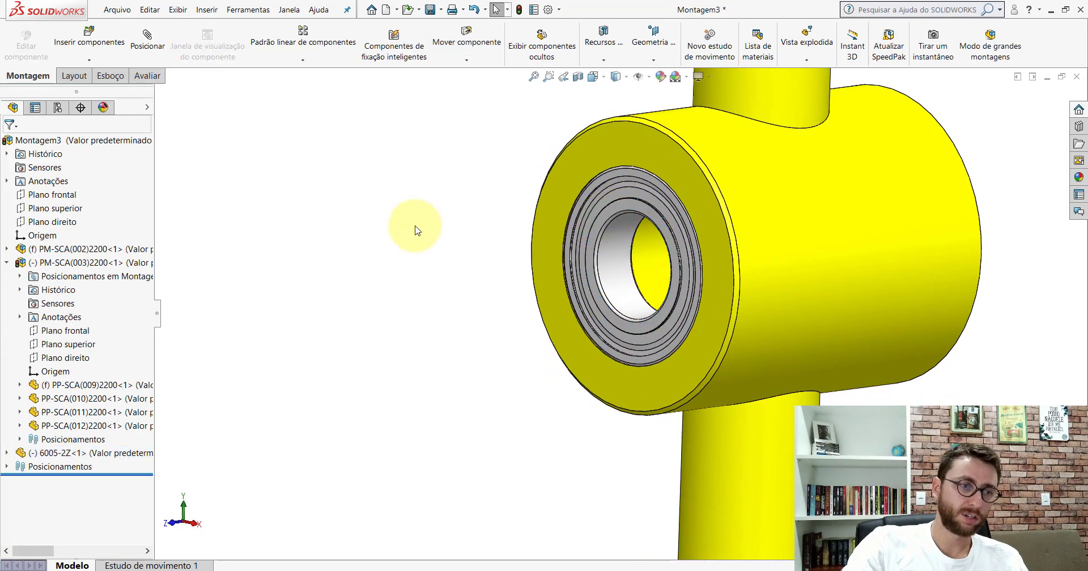
{"action": "left_click", "coordinate": [72, 263]}
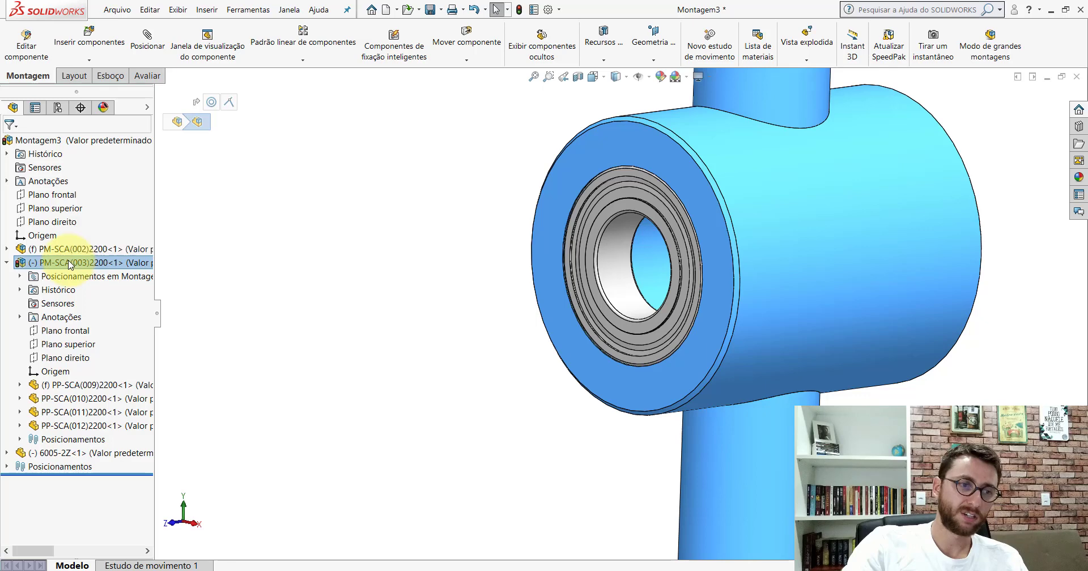
{"action": "right_click", "coordinate": [69, 265]}
{"action": "left_click", "coordinate": [113, 359]}
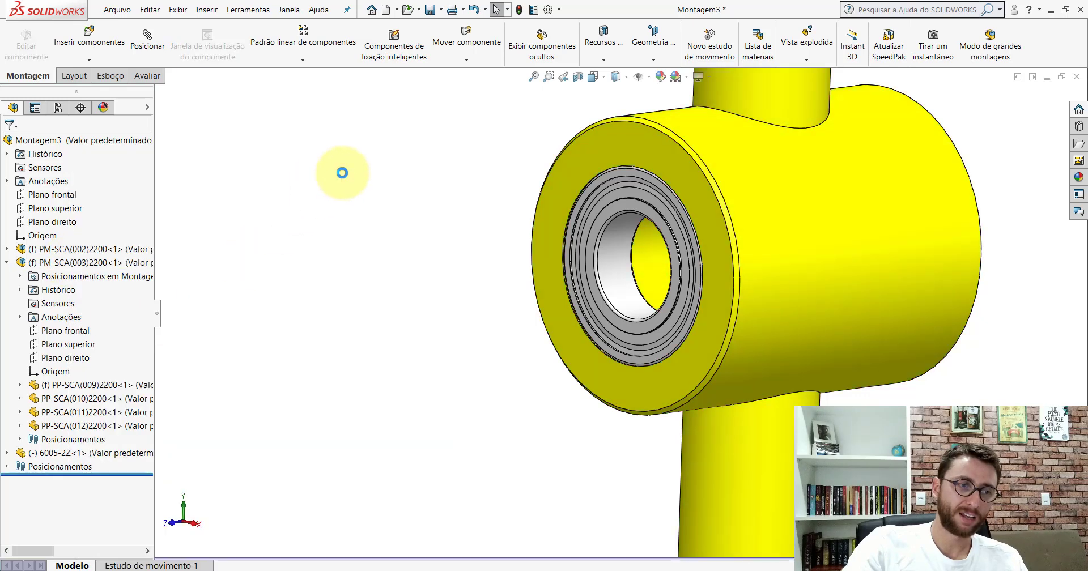
Turn on display of the reference planes in the assembly view.
{"action": "left_click", "coordinate": [624, 206]}
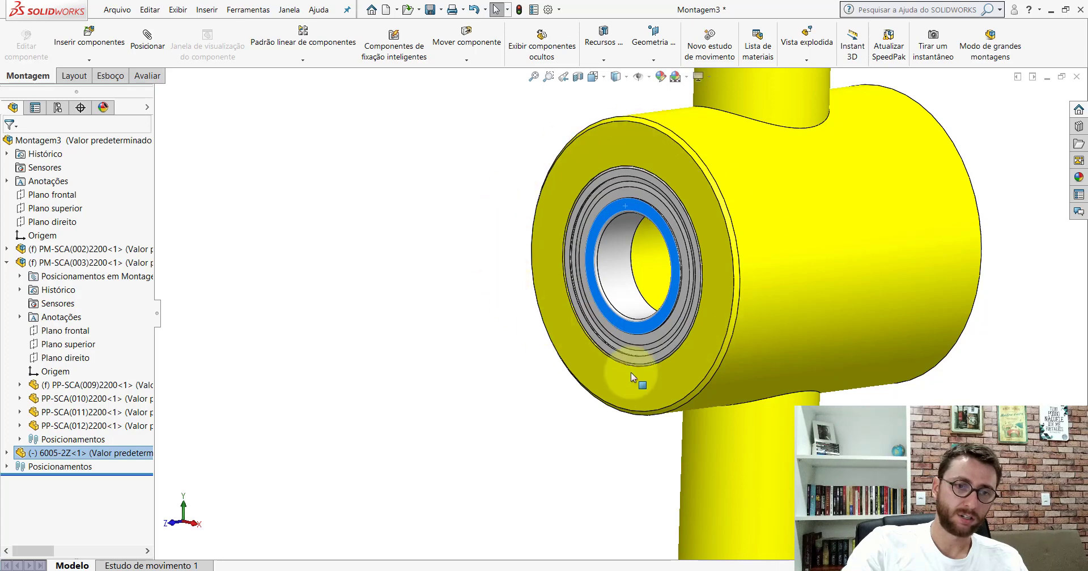
{"action": "left_click", "coordinate": [420, 197]}
{"action": "left_click", "coordinate": [651, 82]}
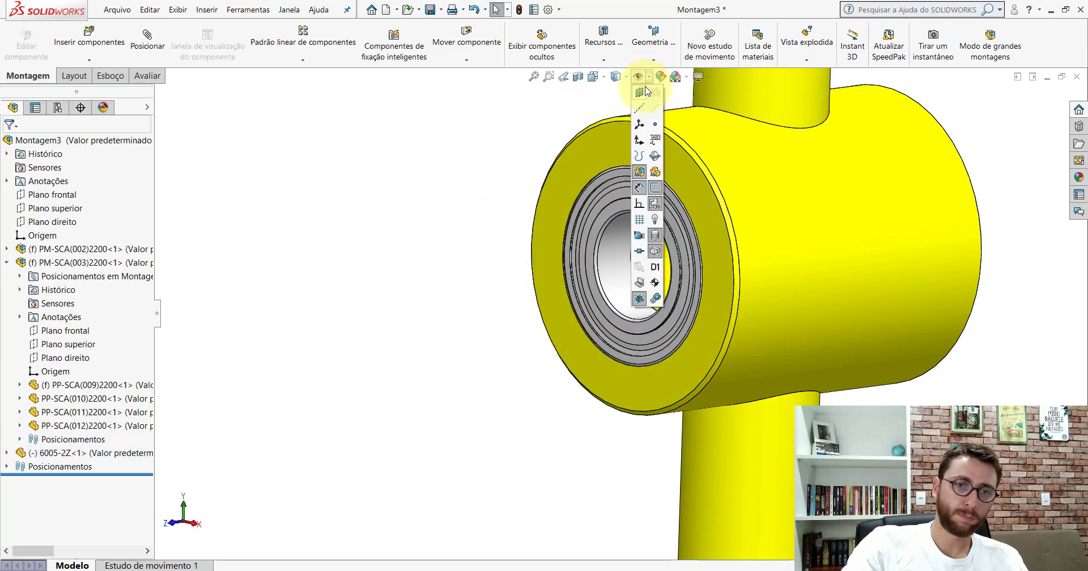
{"action": "left_click", "coordinate": [640, 94]}
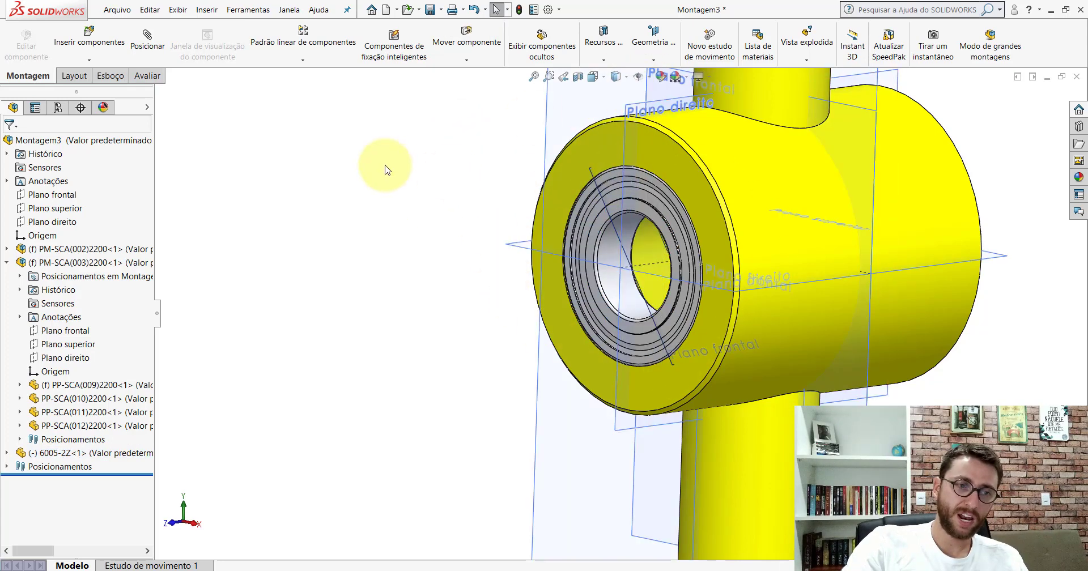
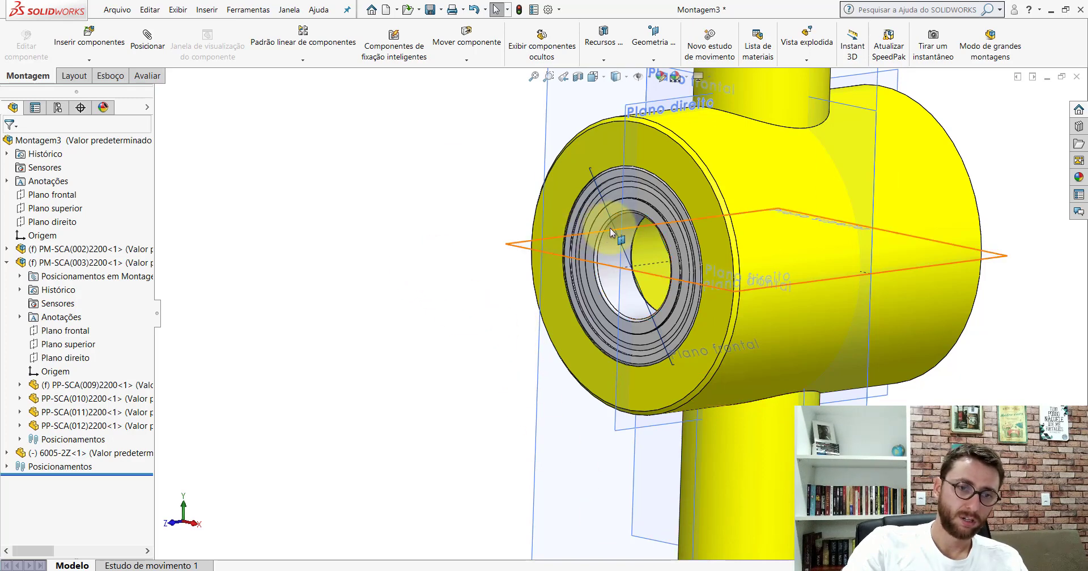
Mate the 6005-2Z bearing's front plane parallel to the PM-SCA(003) housing's right plane.
{"action": "left_click", "coordinate": [613, 205]}
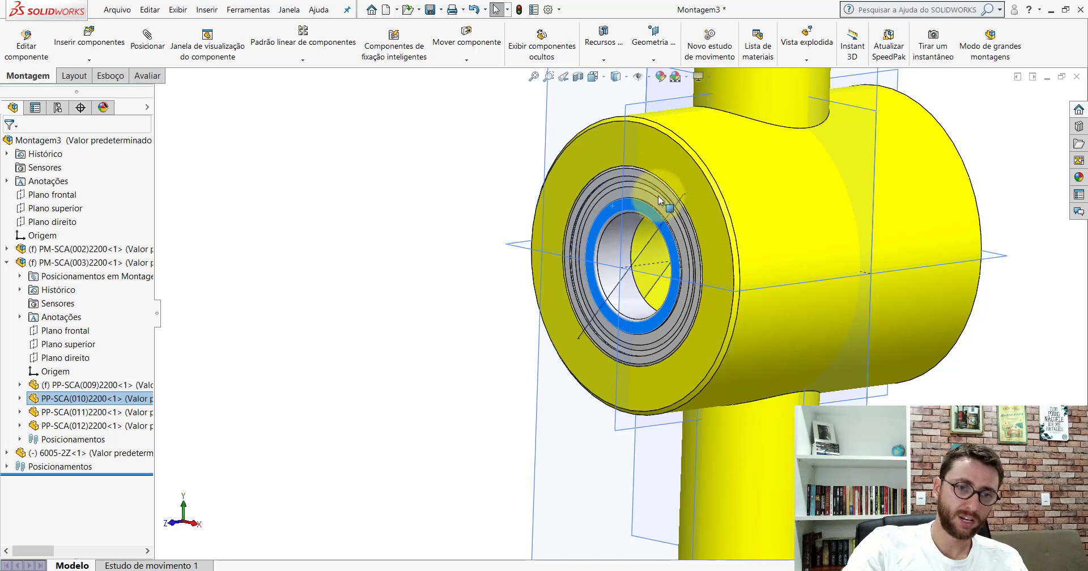
{"action": "left_click", "coordinate": [656, 310]}
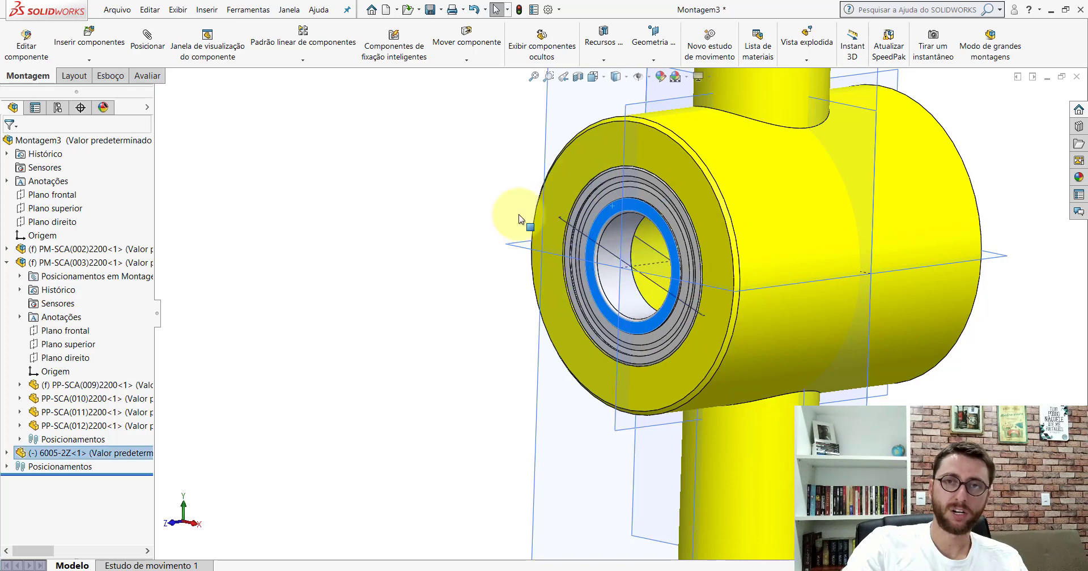
{"action": "left_click", "coordinate": [349, 211]}
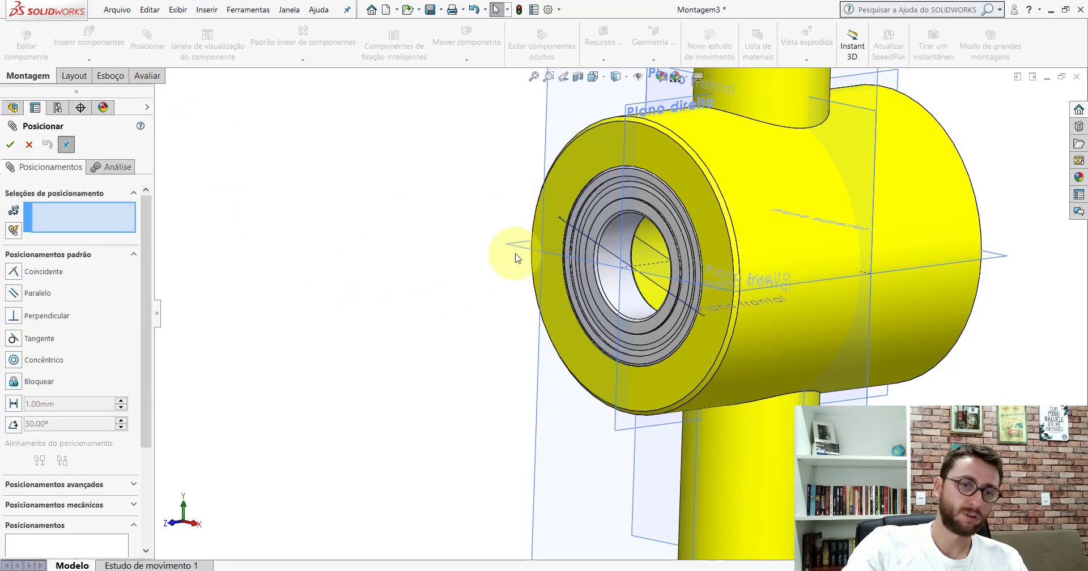
{"action": "left_click", "coordinate": [575, 234]}
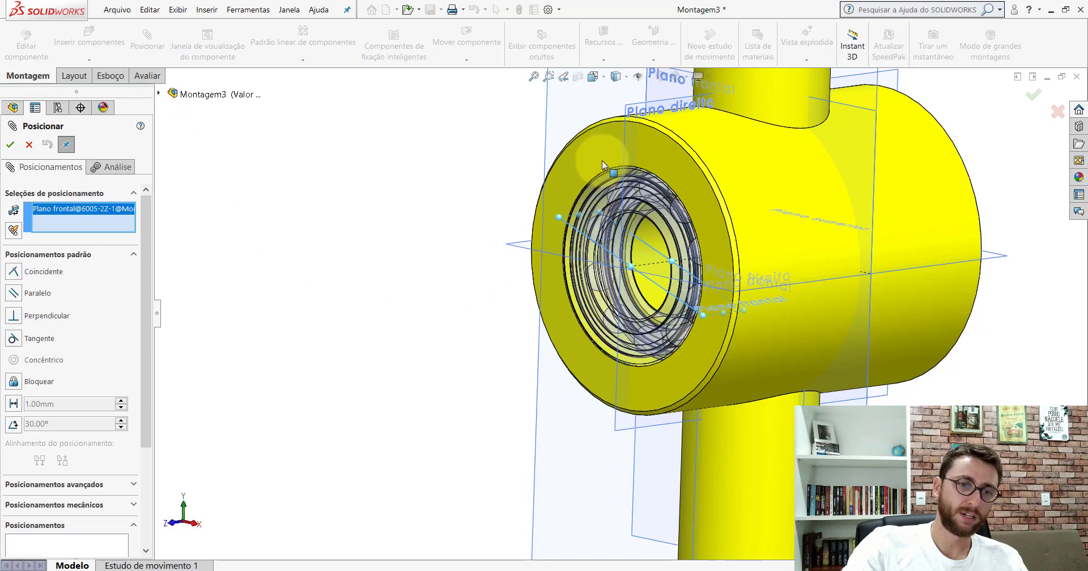
{"action": "left_click", "coordinate": [623, 142]}
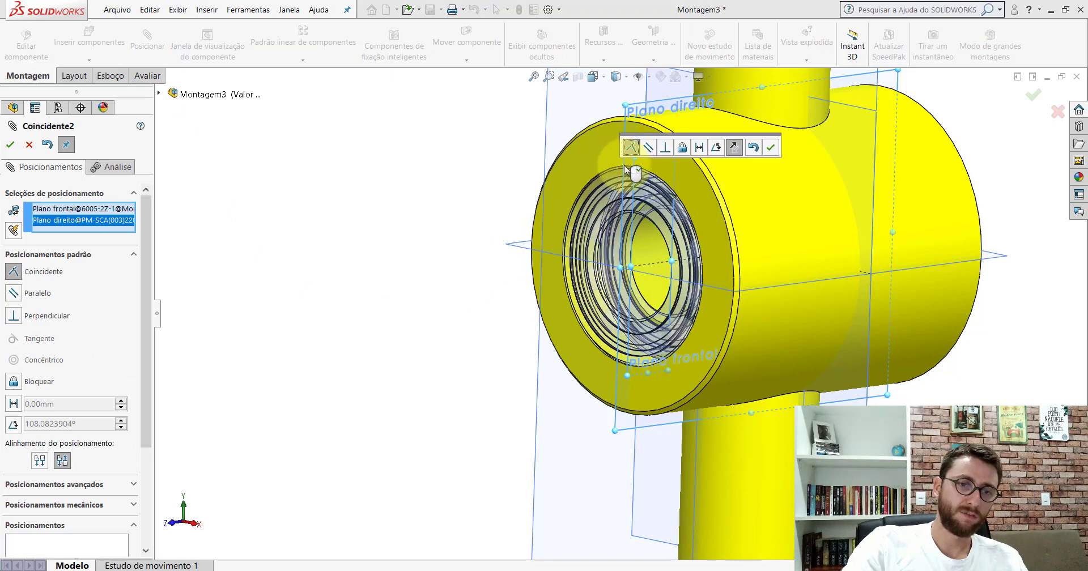
{"action": "left_click", "coordinate": [649, 148]}
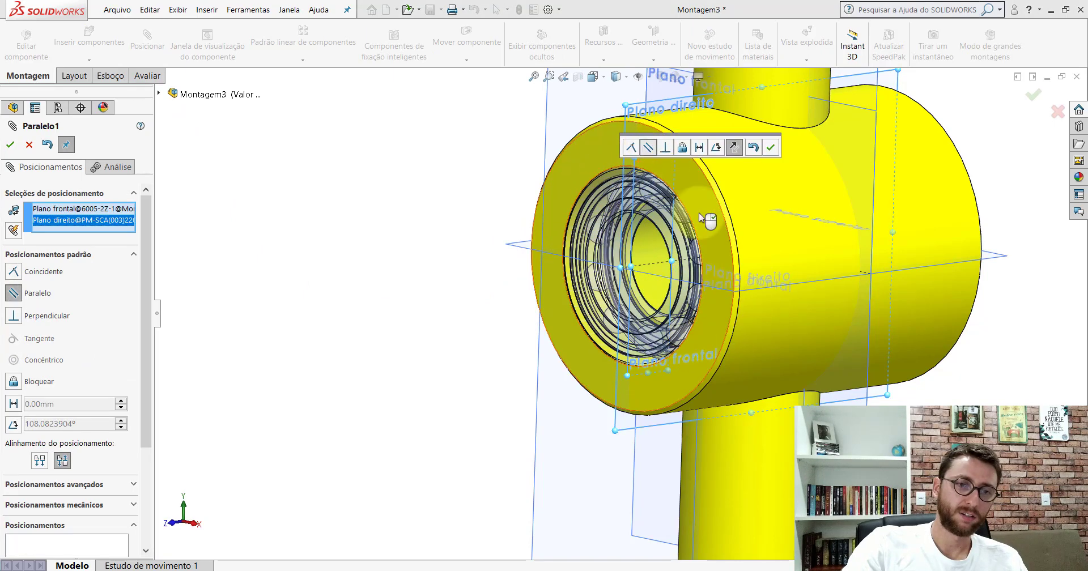
{"action": "left_click", "coordinate": [770, 148]}
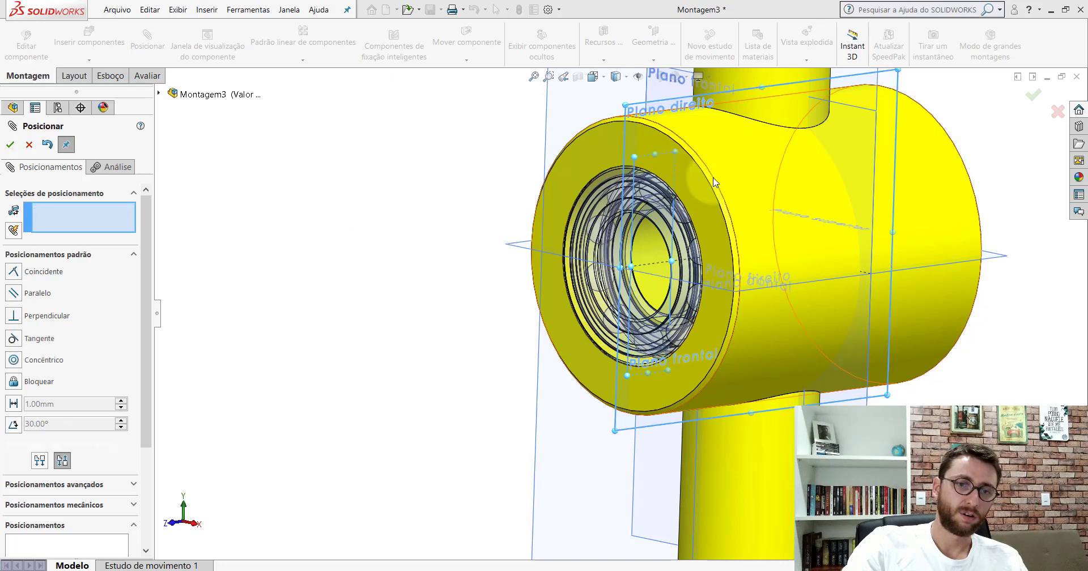
{"action": "left_click", "coordinate": [49, 145]}
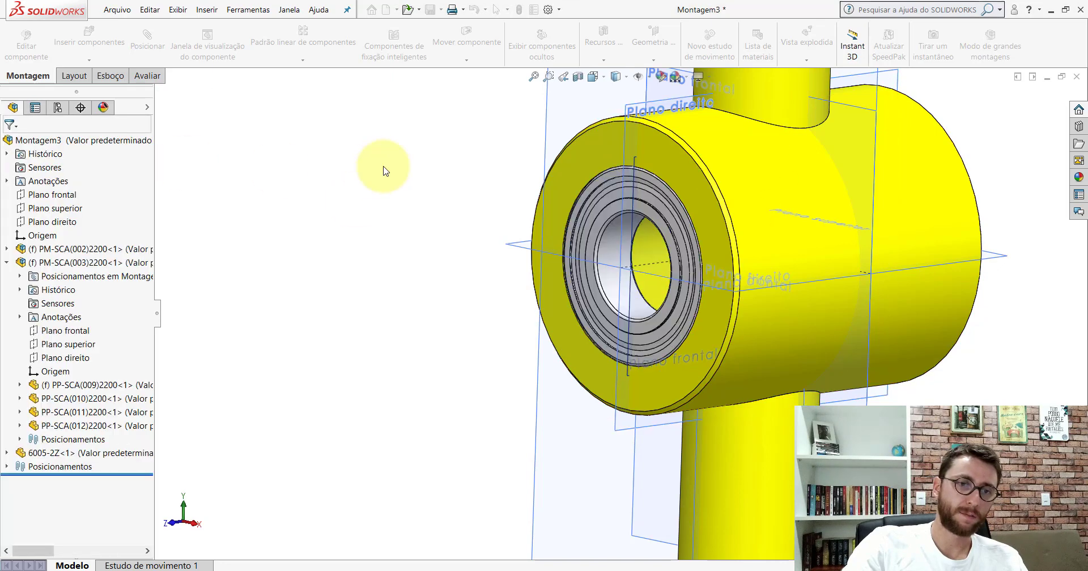
Hide all reference planes and set the PM-SCA(003)2200 housing to float.
{"action": "left_click", "coordinate": [639, 77]}
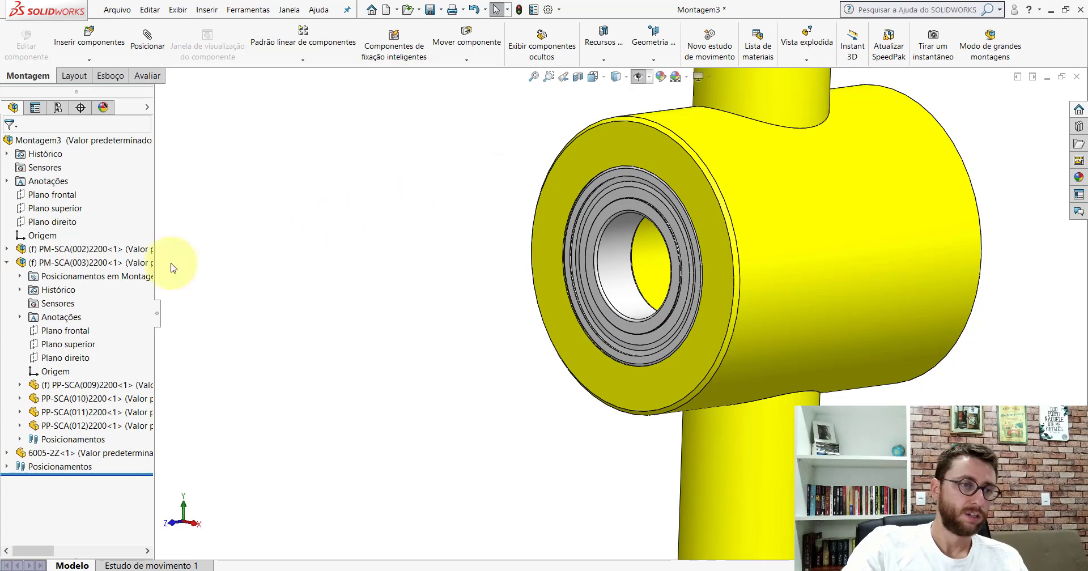
{"action": "right_click", "coordinate": [67, 263]}
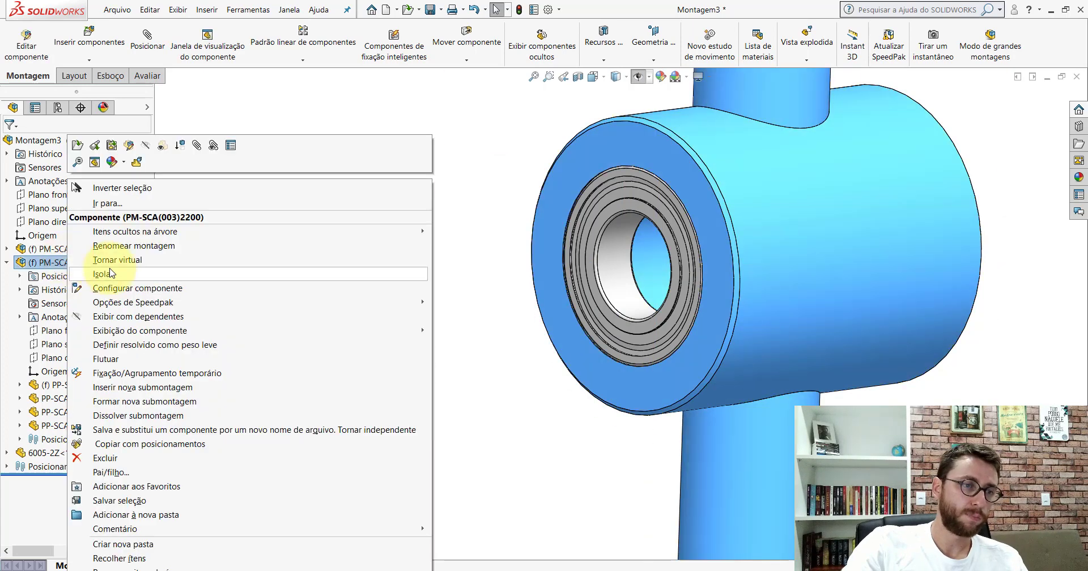
{"action": "left_click", "coordinate": [126, 357]}
{"action": "left_click", "coordinate": [267, 242]}
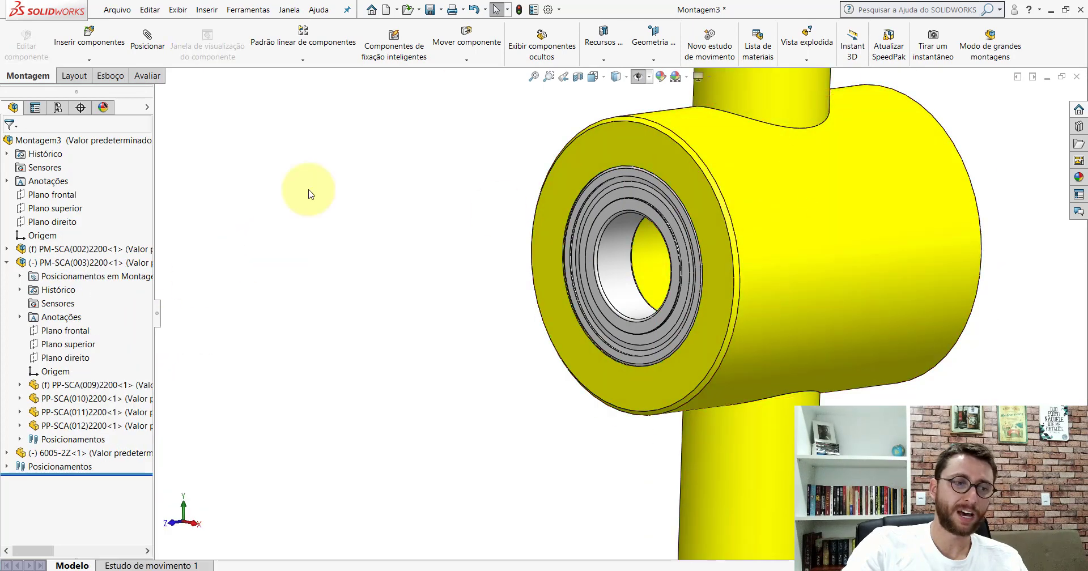
{"action": "left_click", "coordinate": [7, 262]}
Zoom in on the housing and Ctrl-drag a second 6005-2Z bearing beside it.
{"action": "scroll", "coordinate": [568, 266], "scroll_direction": "up", "scroll_amount": 3}
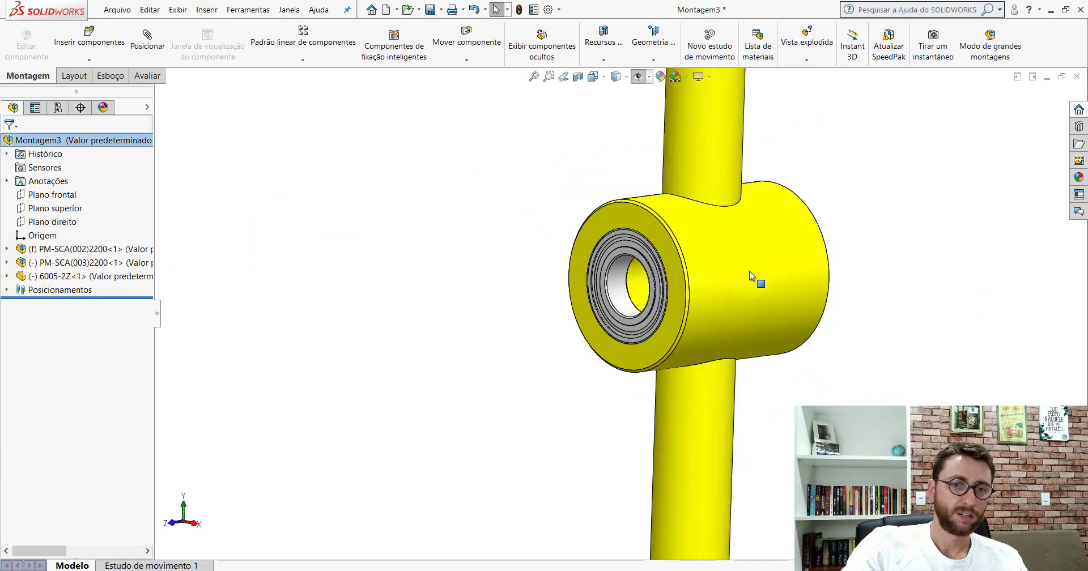
{"action": "left_click", "coordinate": [753, 272]}
{"action": "middle_click_drag", "start_coordinate": [753, 272], "coordinate": [592, 270], "text": "ctrl"}
{"action": "scroll", "coordinate": [592, 270], "scroll_direction": "up", "scroll_amount": 5}
{"action": "left_click", "coordinate": [384, 242]}
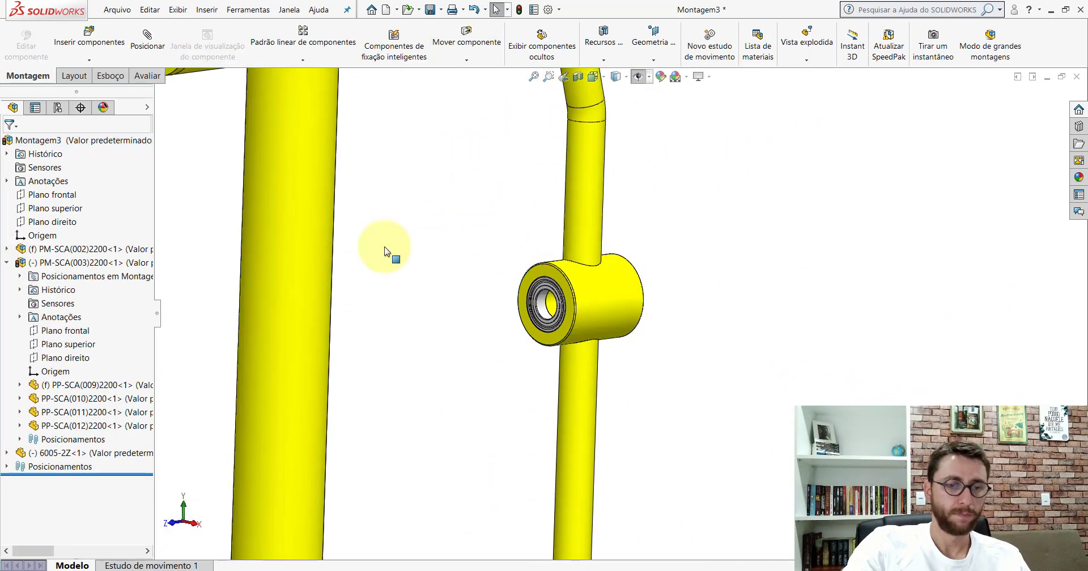
{"action": "scroll", "coordinate": [568, 357], "scroll_direction": "up", "scroll_amount": 3}
{"action": "scroll", "coordinate": [607, 369], "scroll_direction": "up", "scroll_amount": 2}
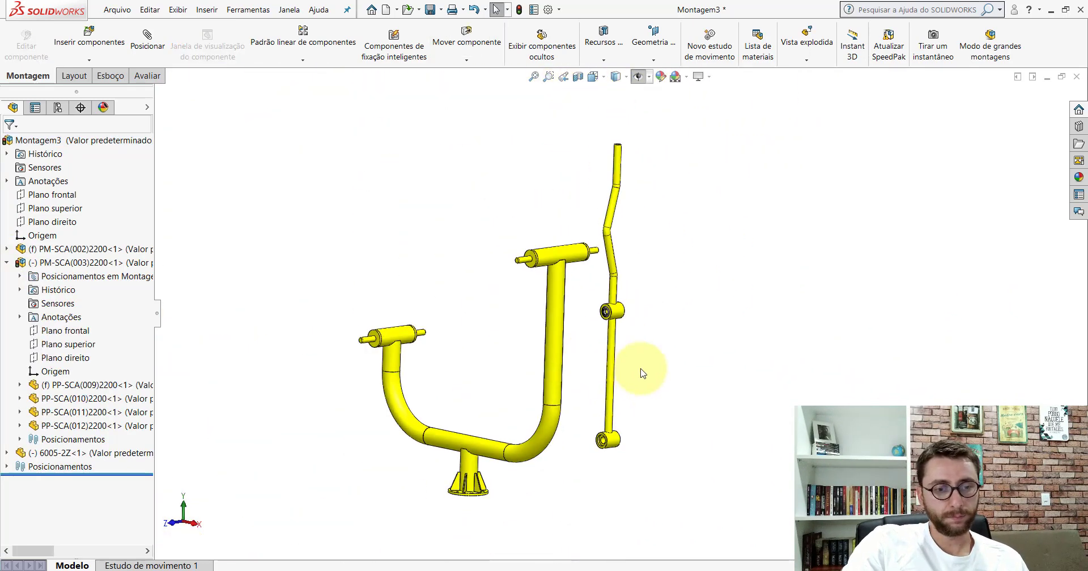
{"action": "scroll", "coordinate": [643, 373], "scroll_direction": "down", "scroll_amount": 2}
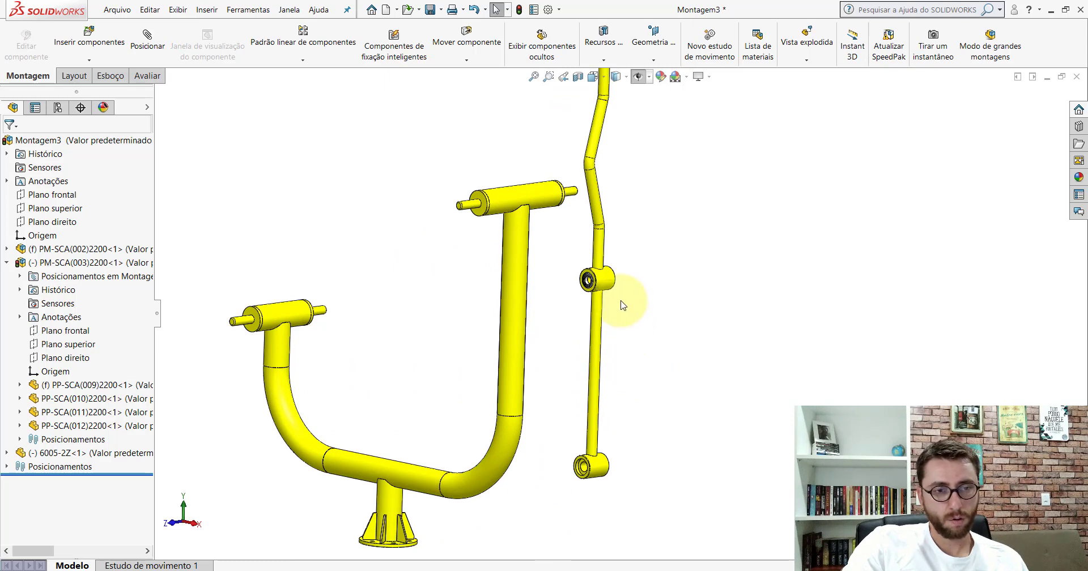
{"action": "scroll", "coordinate": [619, 295], "scroll_direction": "down", "scroll_amount": 2}
{"action": "scroll", "coordinate": [620, 271], "scroll_direction": "down", "scroll_amount": 2}
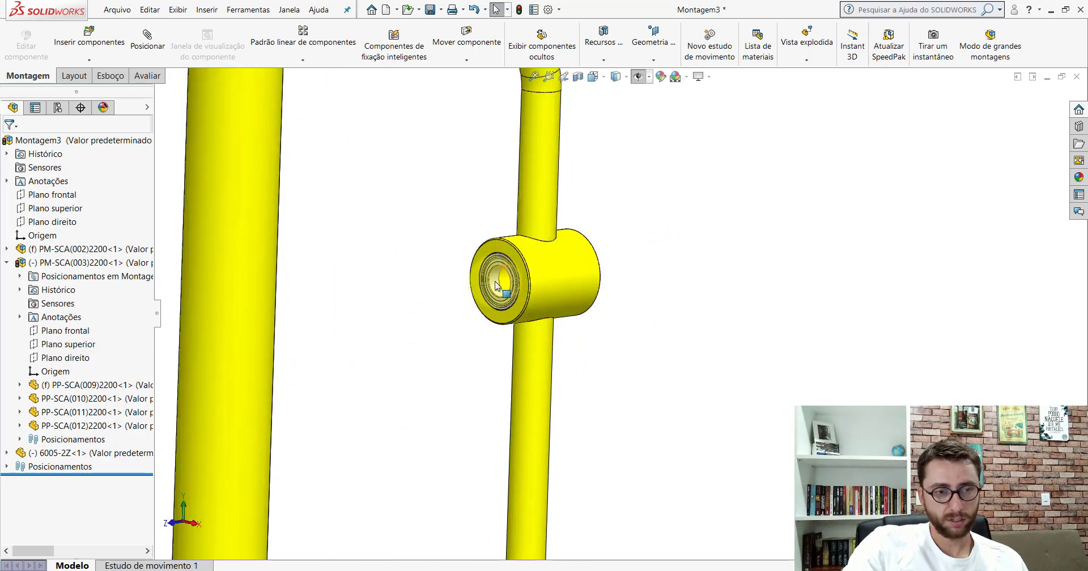
{"action": "left_click_drag", "start_coordinate": [496, 286], "coordinate": [644, 313], "text": "ctrl"}
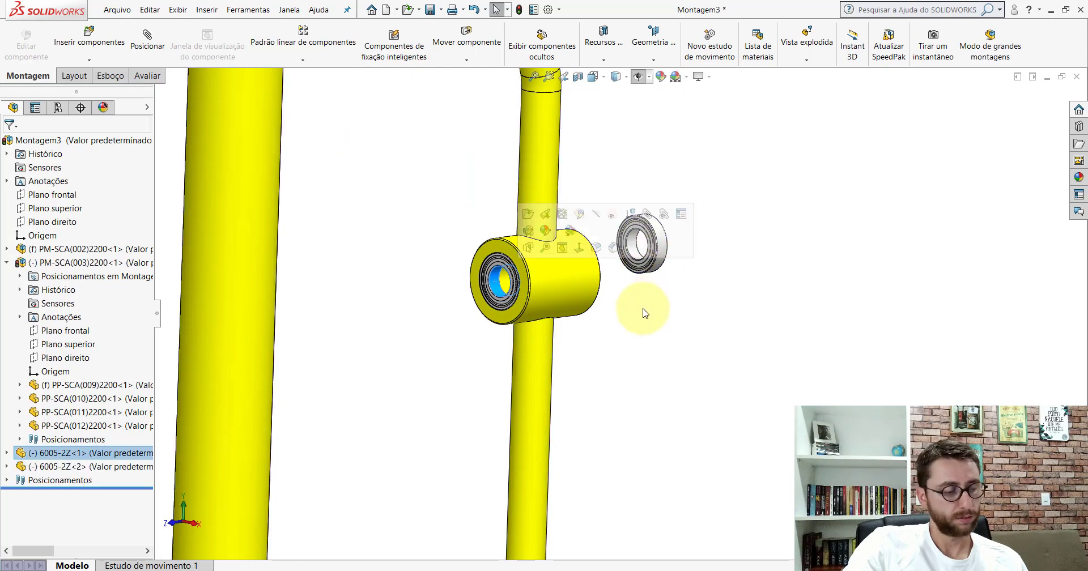
Make the second 6005-2Z bearing concentric with the housing's opposite bore.
{"action": "left_click", "coordinate": [669, 367]}
{"action": "left_click", "coordinate": [148, 37]}
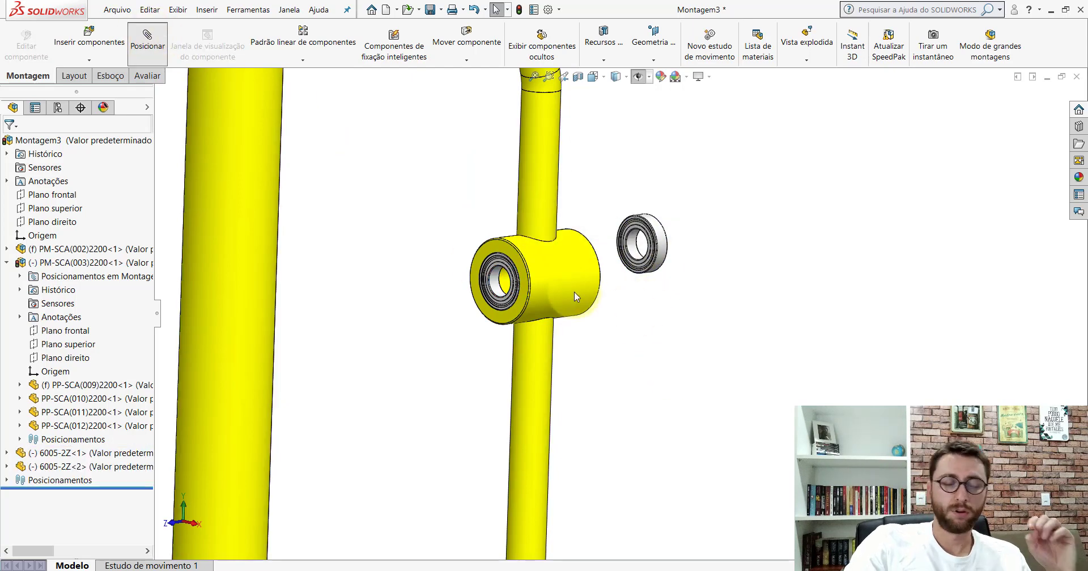
{"action": "scroll", "coordinate": [652, 236], "scroll_direction": "down", "scroll_amount": 2}
{"action": "scroll", "coordinate": [652, 236], "scroll_direction": "down", "scroll_amount": 2}
{"action": "left_click", "coordinate": [650, 232]}
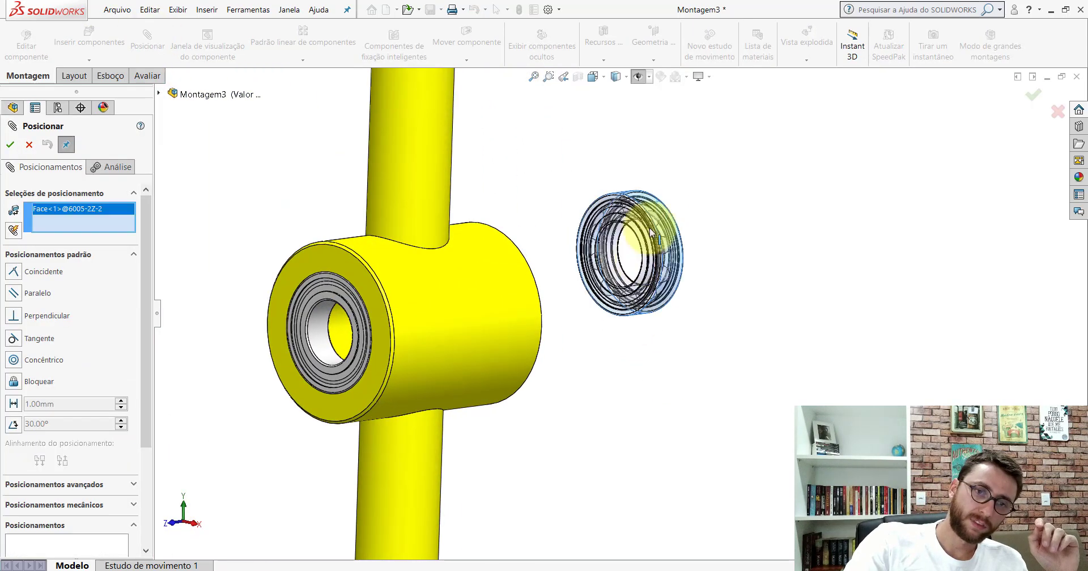
{"action": "scroll", "coordinate": [651, 232], "scroll_direction": "up", "scroll_amount": 3}
{"action": "mouse_move", "coordinate": [620, 291]}
{"action": "middle_mouse_down"}
{"action": "mouse_move", "coordinate": [498, 245]}
{"action": "mouse_move", "coordinate": [651, 318]}
{"action": "middle_mouse_up"}
{"action": "scroll", "coordinate": [653, 326], "scroll_direction": "down", "scroll_amount": 3}
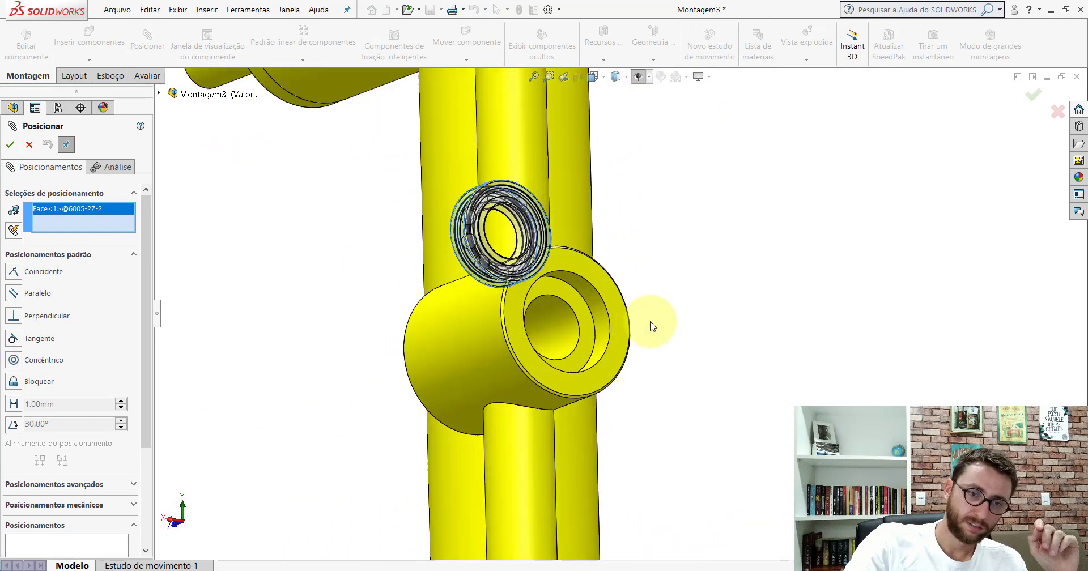
{"action": "left_click", "coordinate": [581, 284]}
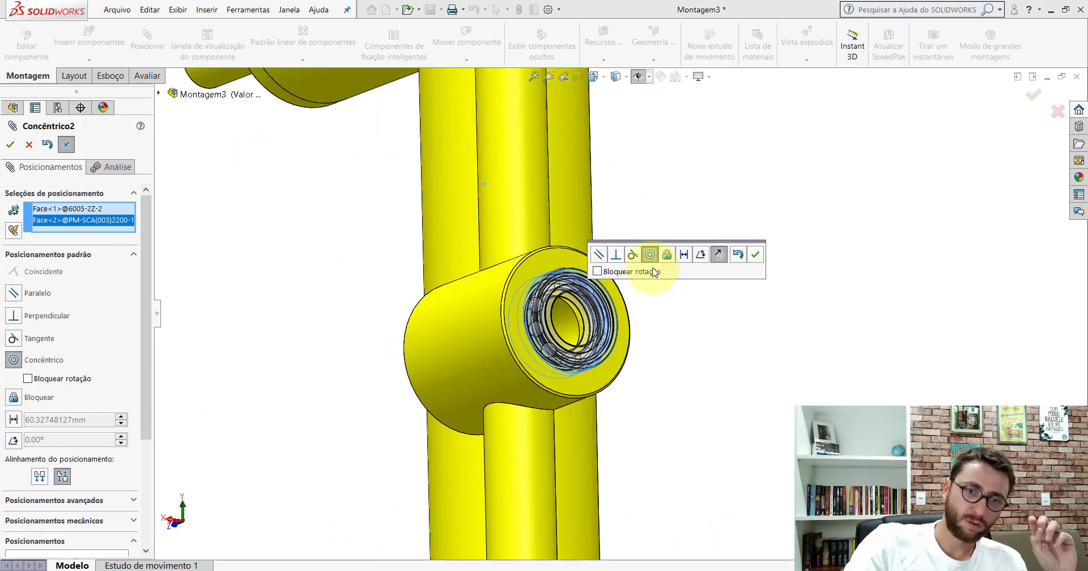
{"action": "left_click", "coordinate": [756, 258]}
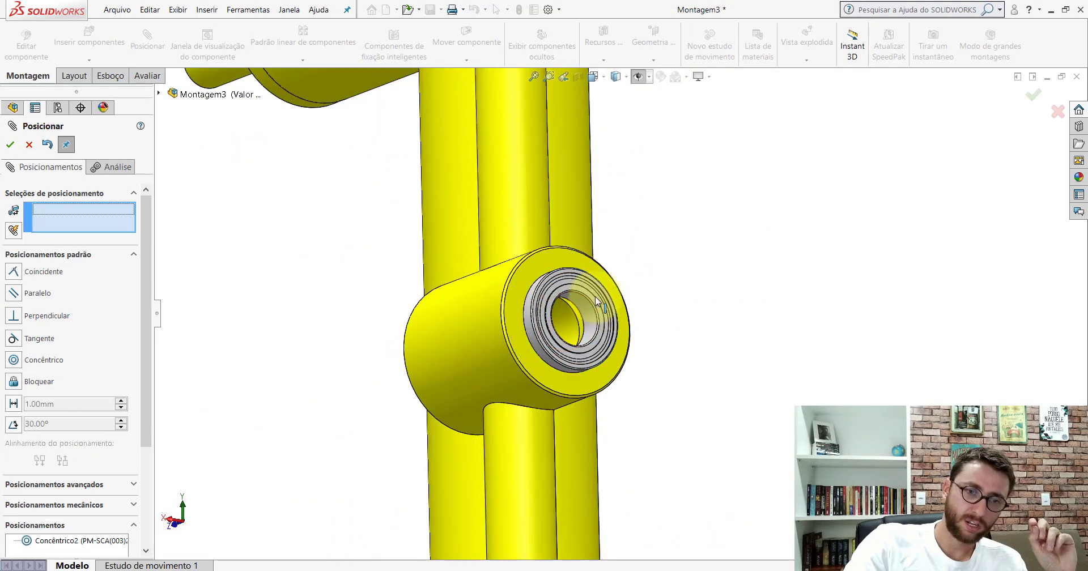
Seat the bearing's side face coincident against the bore shoulder.
{"action": "left_click_drag", "start_coordinate": [651, 286], "coordinate": [644, 280]}
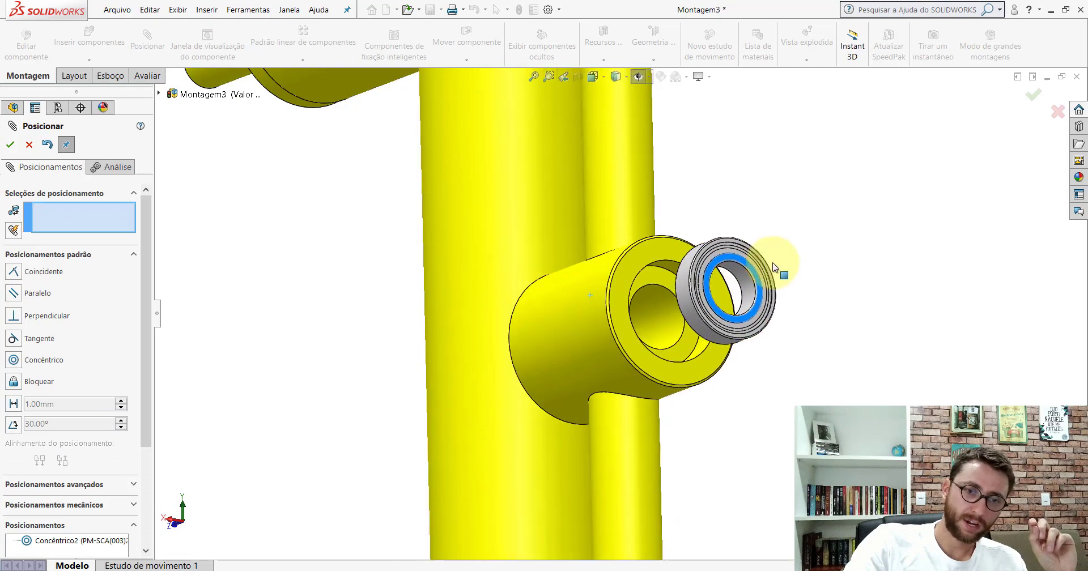
{"action": "left_click", "coordinate": [649, 276]}
{"action": "middle_click_drag", "start_coordinate": [650, 276], "coordinate": [665, 282]}
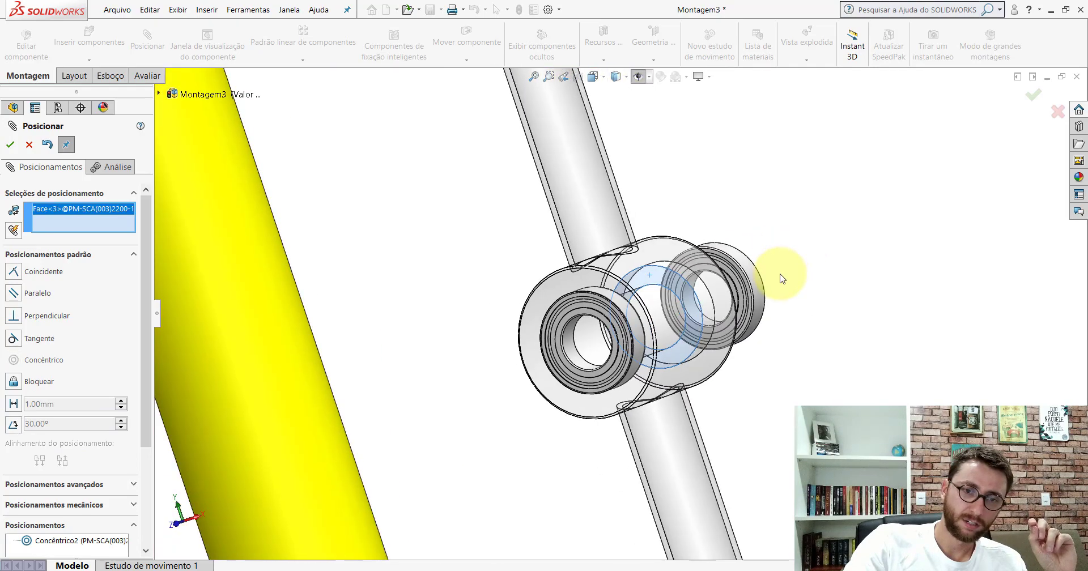
{"action": "left_click", "coordinate": [570, 272]}
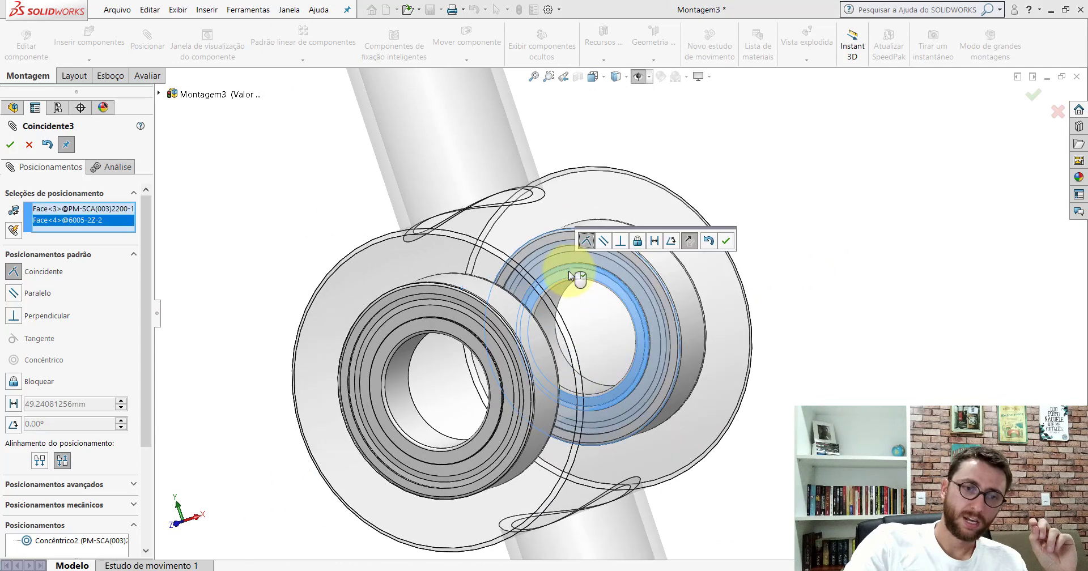
{"action": "left_click", "coordinate": [725, 241]}
Show the planes and mate the bearing's front plane to PM-SCA(003)'s right plane.
{"action": "scroll", "coordinate": [637, 287], "scroll_direction": "up", "scroll_amount": 5}
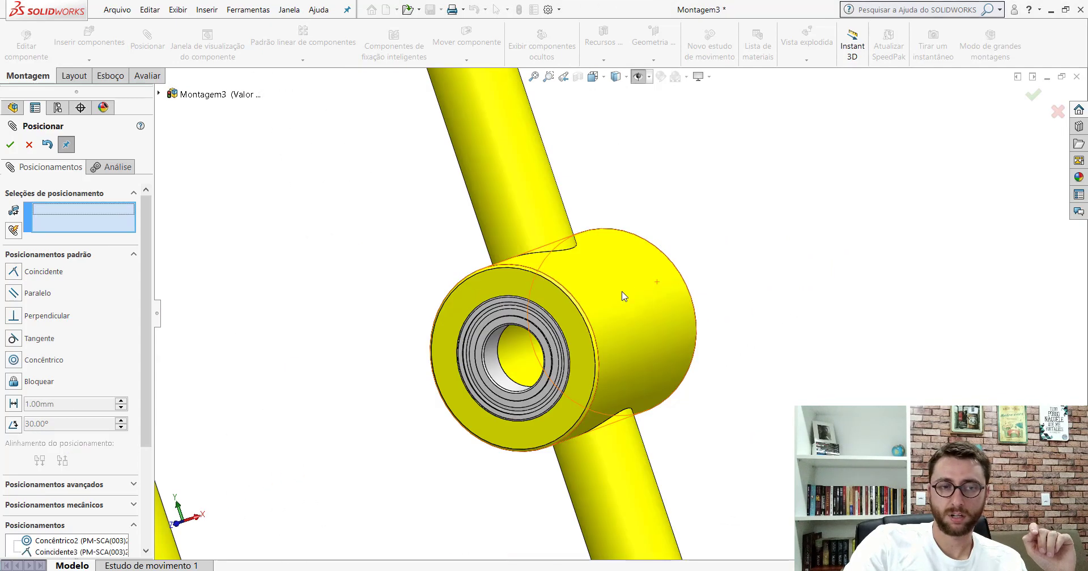
{"action": "scroll", "coordinate": [486, 333], "scroll_direction": "down", "scroll_amount": 5}
{"action": "left_click", "coordinate": [641, 80]}
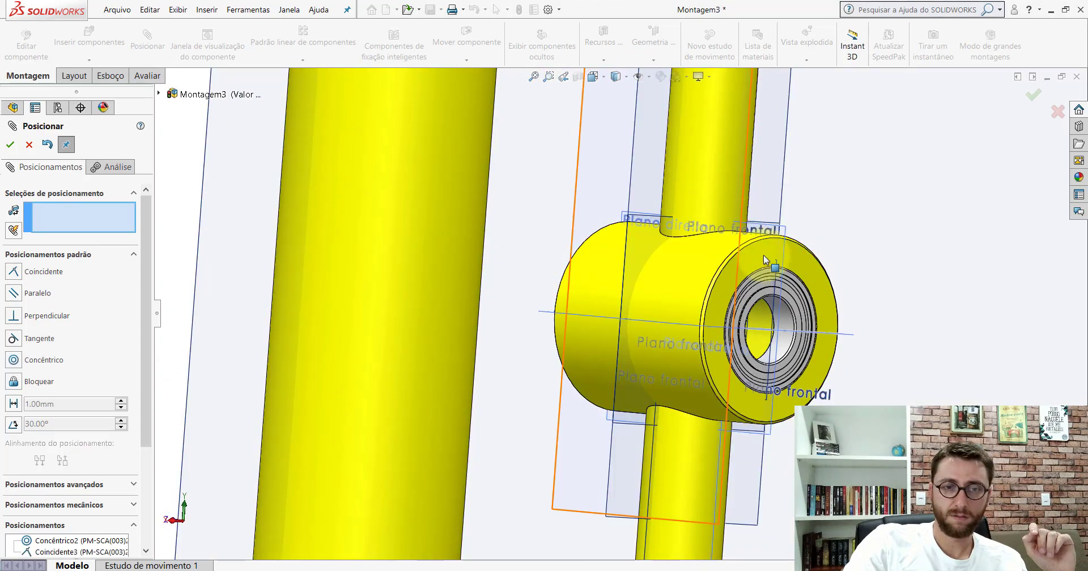
{"action": "scroll", "coordinate": [844, 303], "scroll_direction": "down", "scroll_amount": 3}
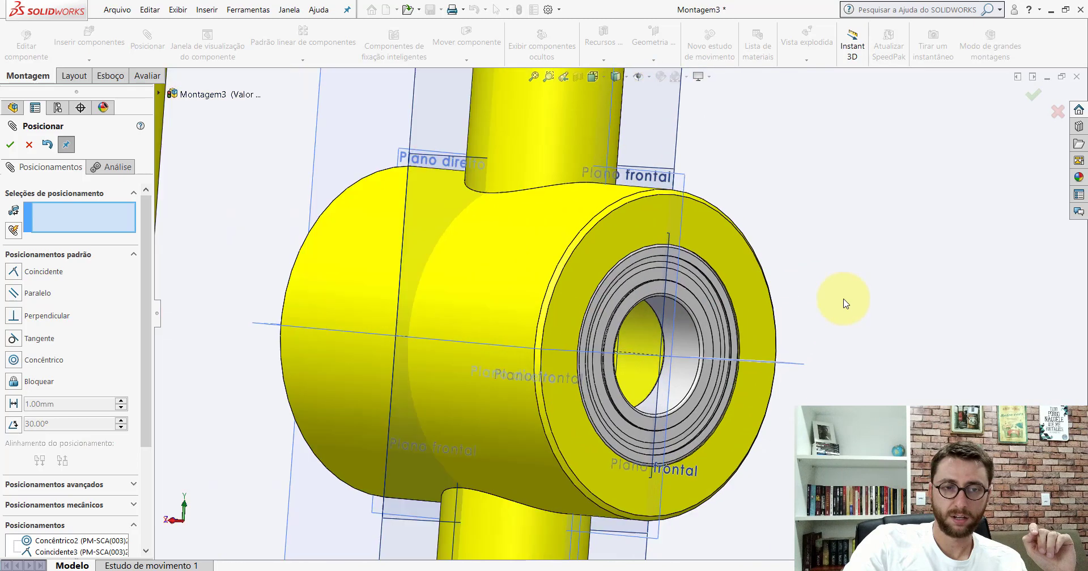
{"action": "left_click", "coordinate": [666, 245]}
{"action": "left_click", "coordinate": [679, 245]}
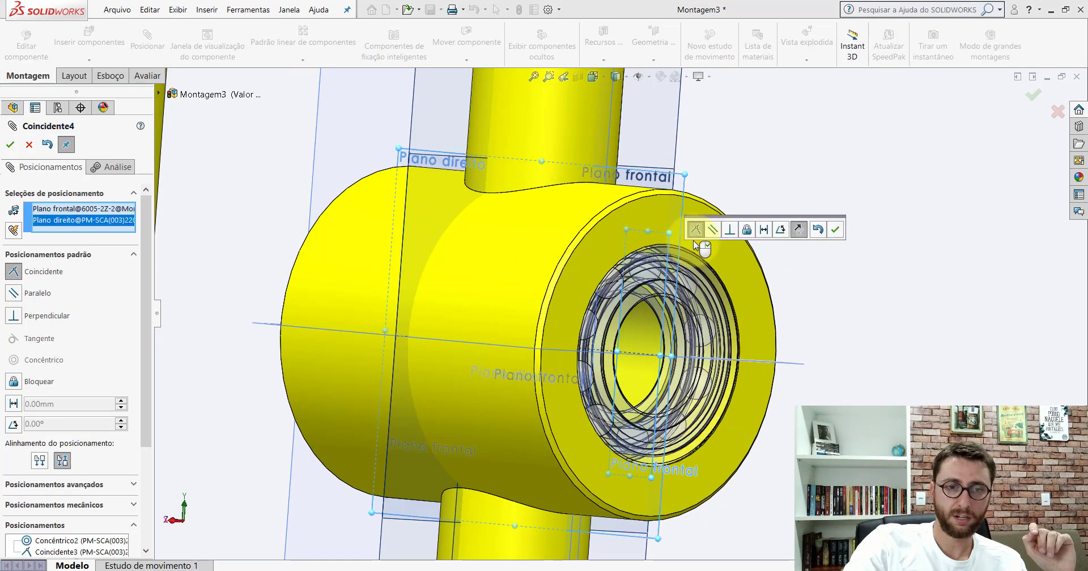
{"action": "left_click", "coordinate": [712, 229]}
{"action": "left_click", "coordinate": [835, 229]}
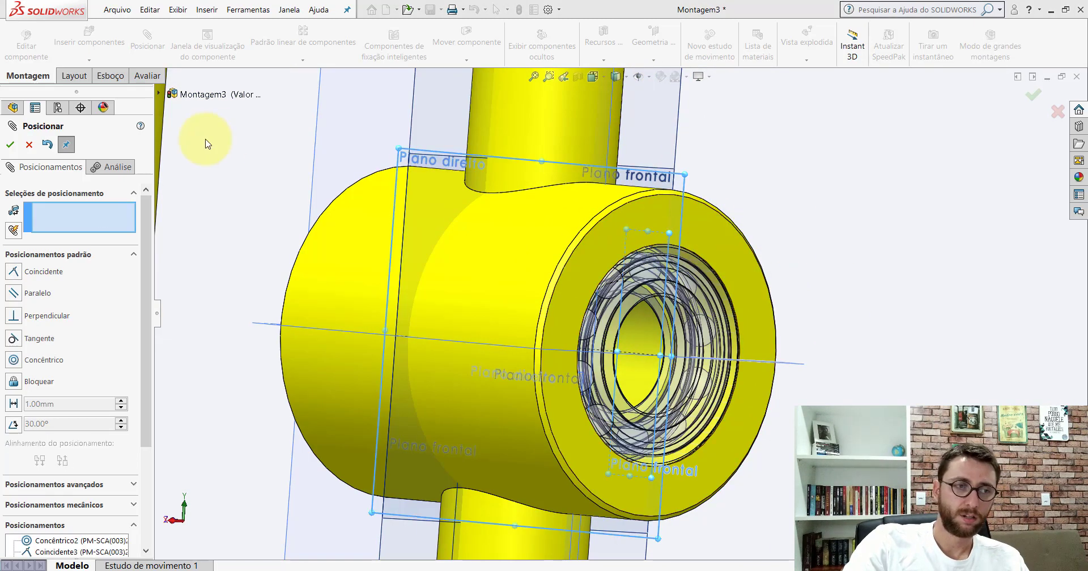
{"action": "key", "text": "Escape"}
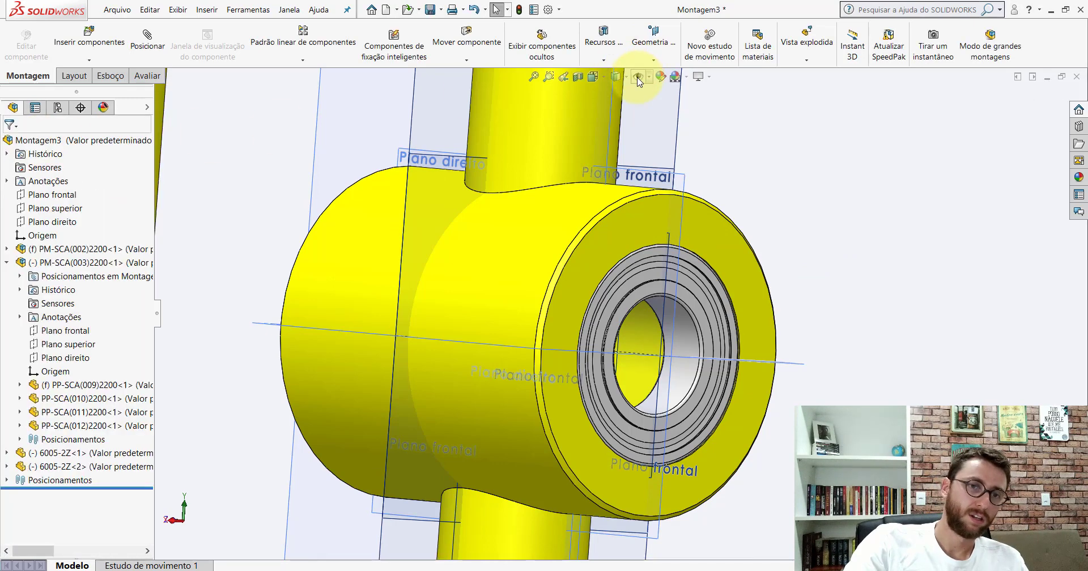
Hide the reference planes and switch to the isometric view.
{"action": "left_click", "coordinate": [638, 79]}
{"action": "left_click", "coordinate": [600, 76]}
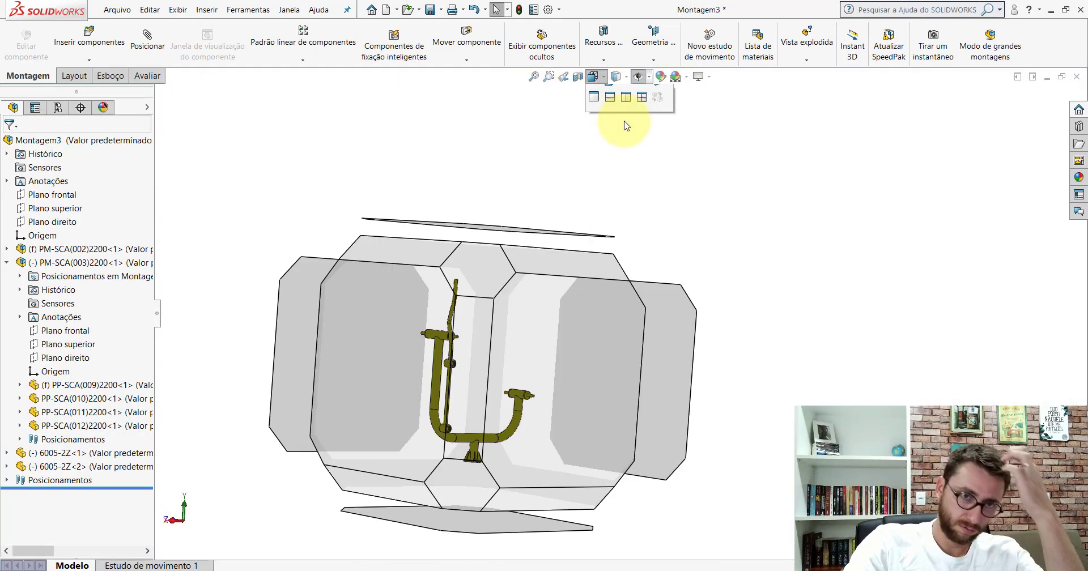
{"action": "left_click", "coordinate": [590, 142]}
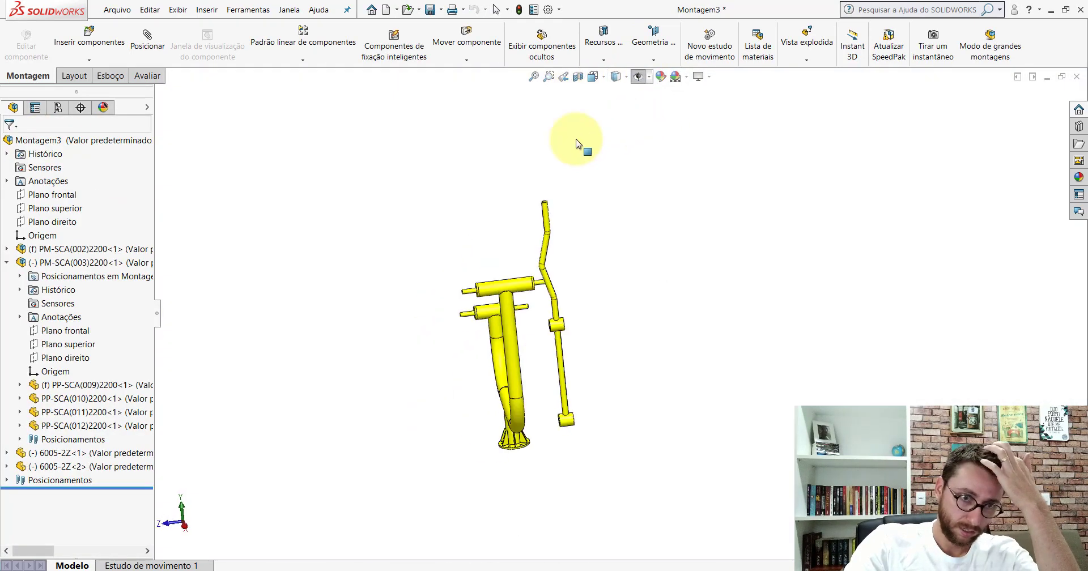
{"action": "left_click", "coordinate": [6, 262]}
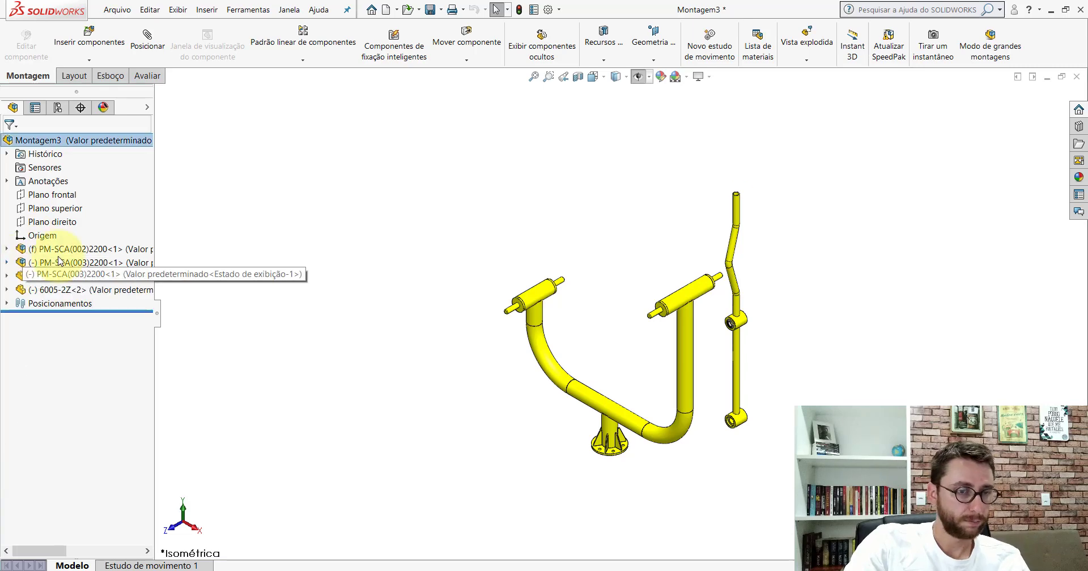
Make the housing's bearing bore concentric with the PM-SCA(002)2200 shaft end.
{"action": "left_click", "coordinate": [147, 43]}
{"action": "scroll", "coordinate": [728, 354], "scroll_direction": "down", "scroll_amount": 1}
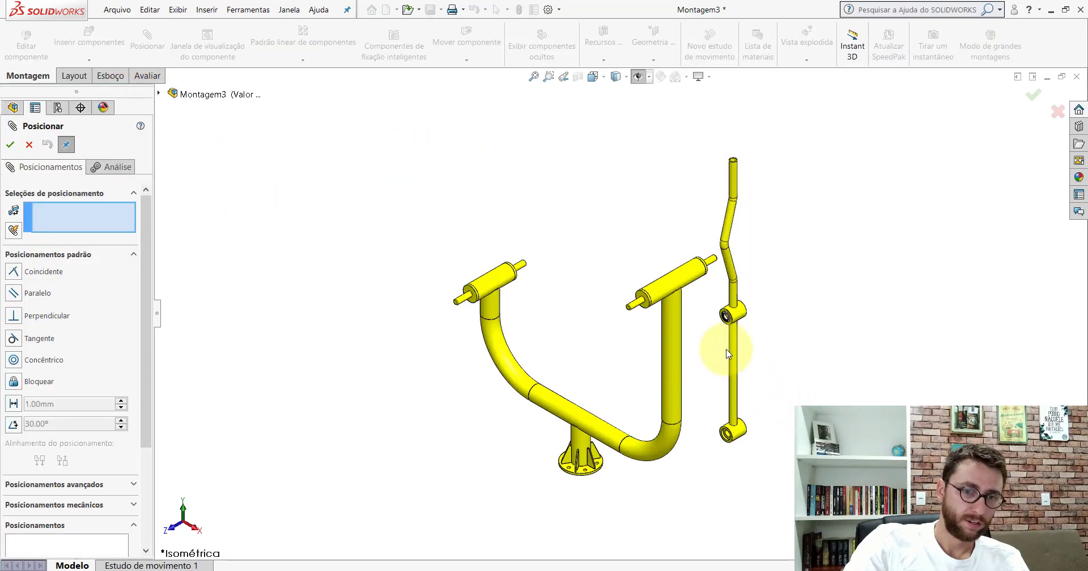
{"action": "scroll", "coordinate": [728, 354], "scroll_direction": "down", "scroll_amount": 2}
{"action": "scroll", "coordinate": [671, 278], "scroll_direction": "down", "scroll_amount": 3}
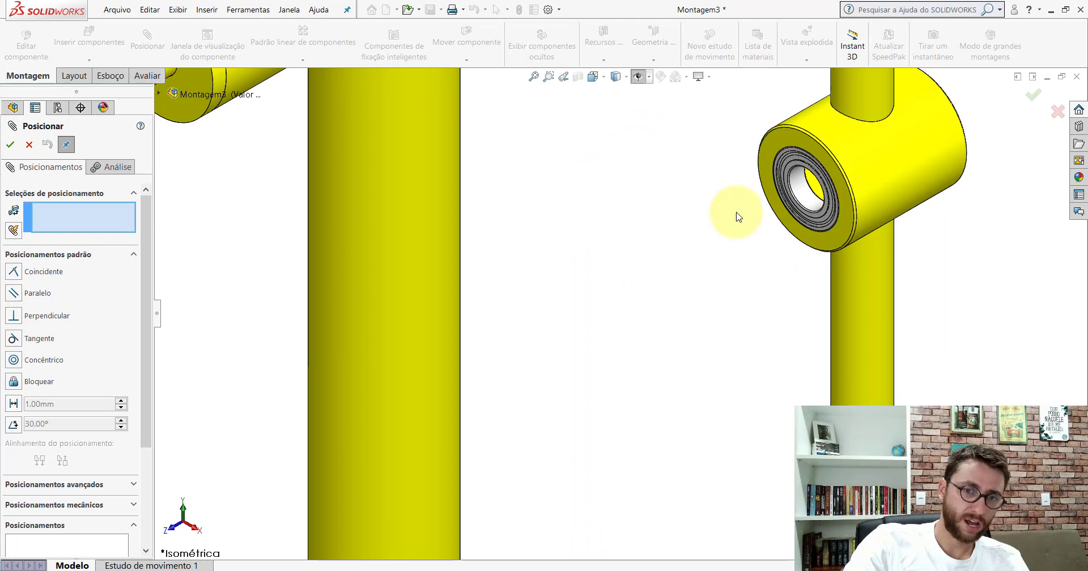
{"action": "left_click", "coordinate": [801, 193]}
{"action": "scroll", "coordinate": [705, 279], "scroll_direction": "up", "scroll_amount": 3}
{"action": "scroll", "coordinate": [425, 258], "scroll_direction": "down", "scroll_amount": 2}
{"action": "scroll", "coordinate": [506, 247], "scroll_direction": "down", "scroll_amount": 2}
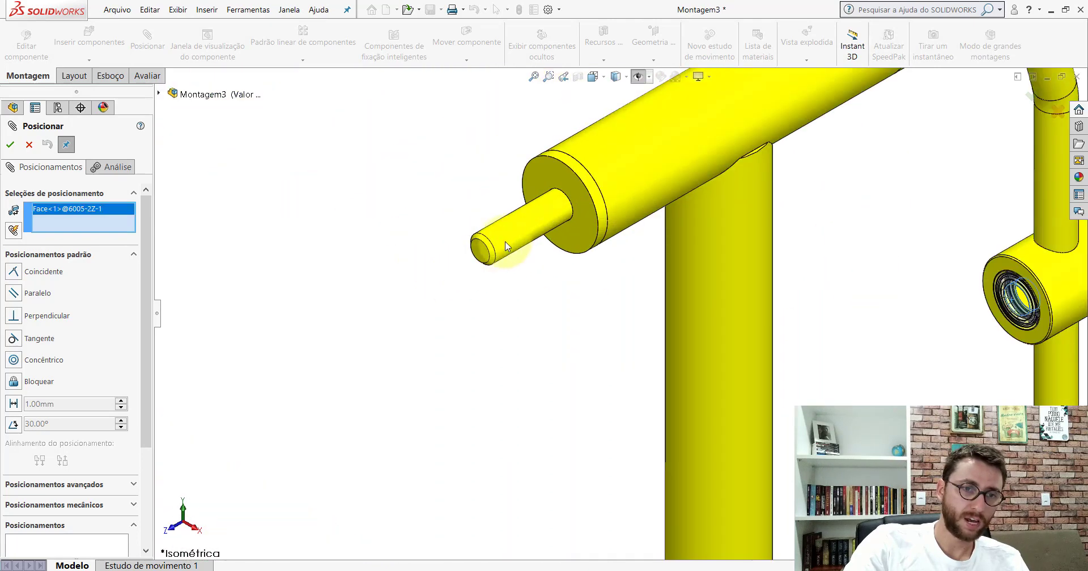
{"action": "left_click", "coordinate": [515, 230]}
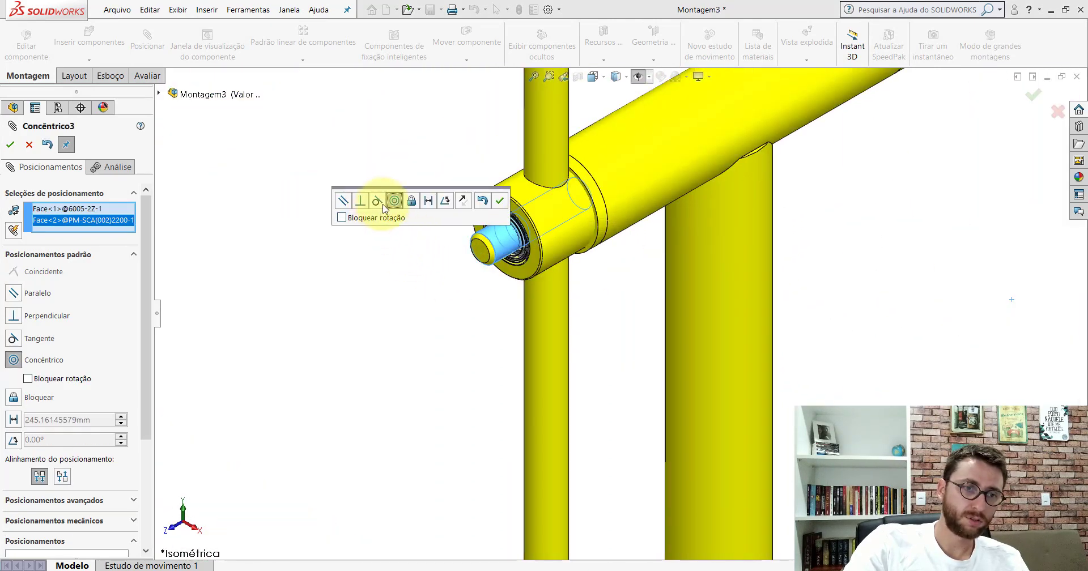
{"action": "left_click", "coordinate": [500, 203]}
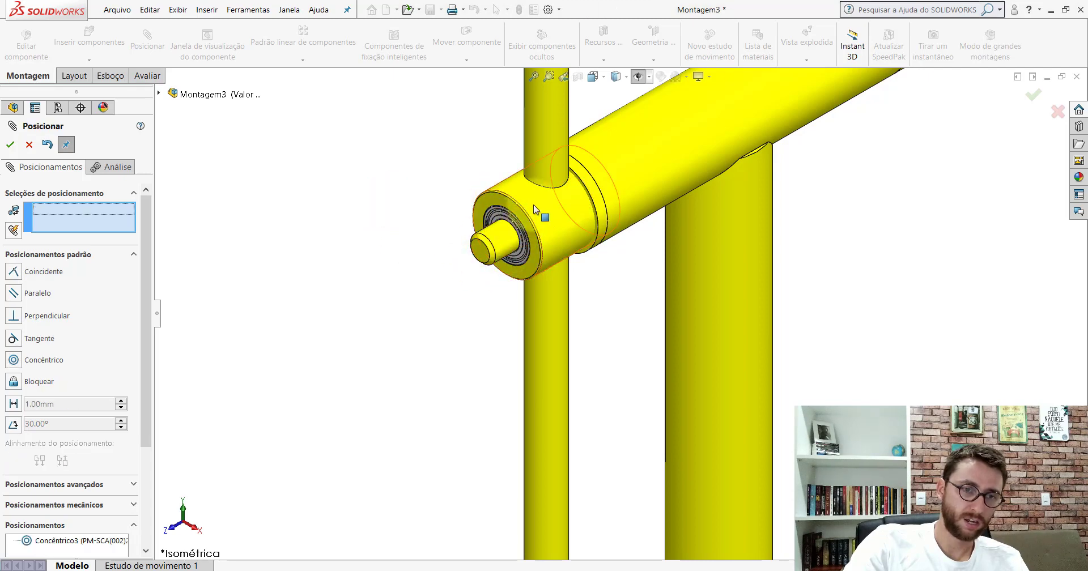
Mate the housing face coincident with the flange, then return to isometric view.
{"action": "mouse_move", "coordinate": [533, 205]}
{"action": "left_mouse_down"}
{"action": "mouse_move", "coordinate": [478, 239]}
{"action": "mouse_move", "coordinate": [530, 236]}
{"action": "left_mouse_up"}
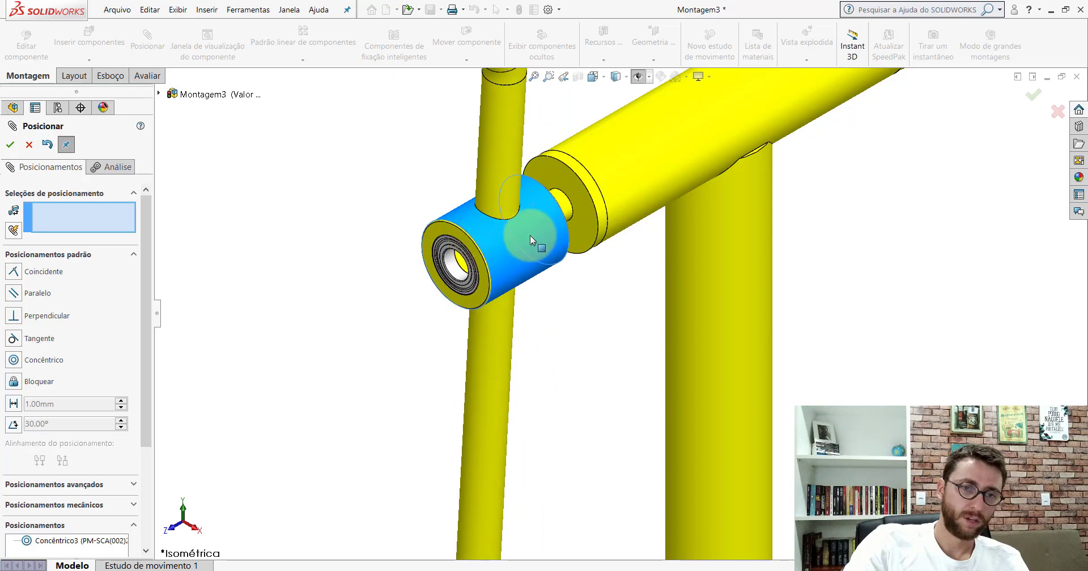
{"action": "scroll", "coordinate": [586, 220], "scroll_direction": "down", "scroll_amount": 5}
{"action": "left_click", "coordinate": [532, 151]}
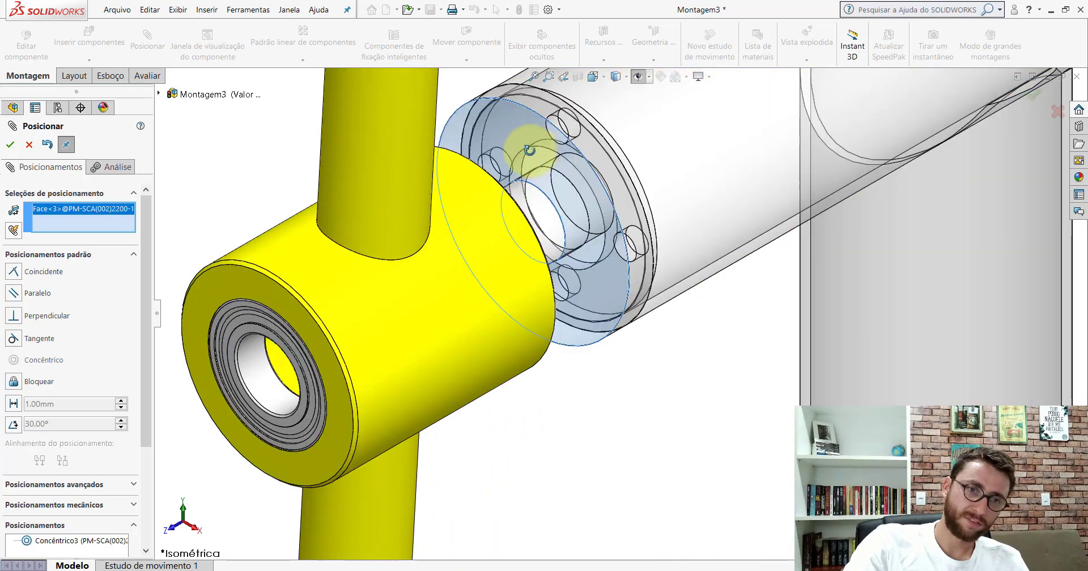
{"action": "middle_click_drag", "start_coordinate": [534, 152], "coordinate": [456, 168]}
{"action": "left_click", "coordinate": [459, 167]}
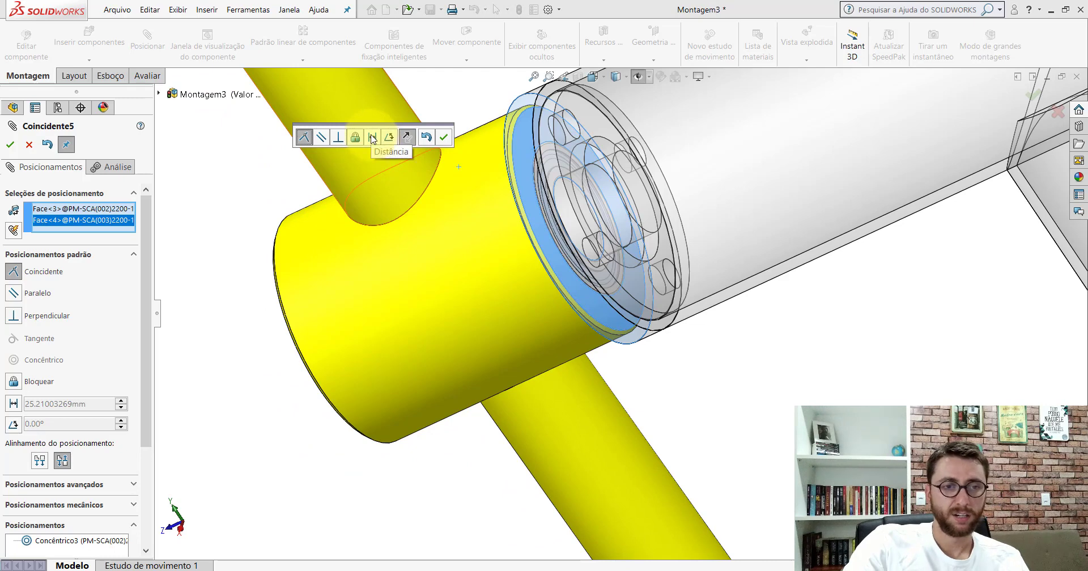
{"action": "left_click", "coordinate": [445, 137]}
{"action": "key", "text": "Escape"}
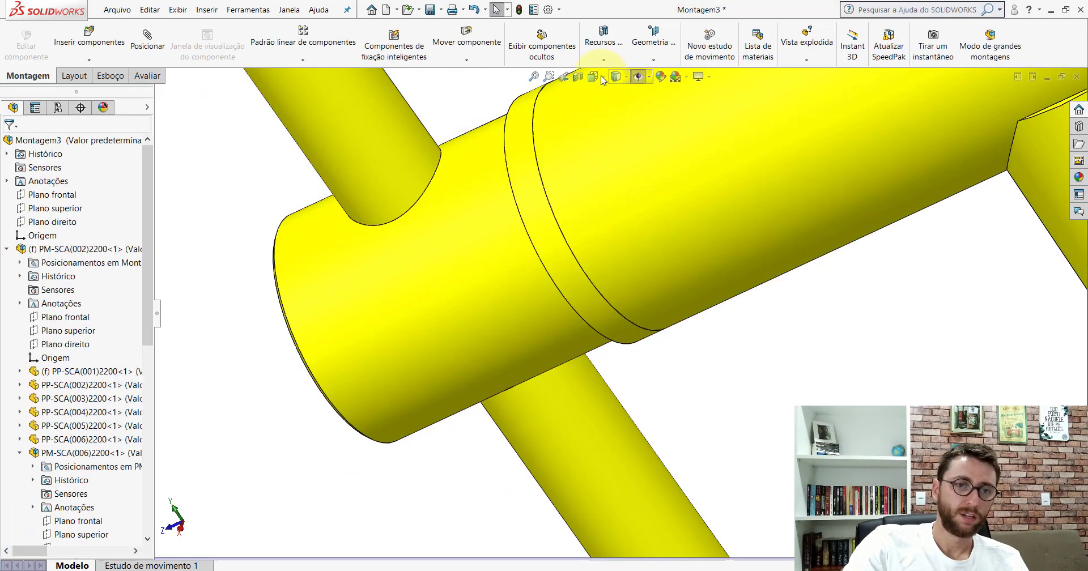
{"action": "left_click", "coordinate": [592, 77]}
{"action": "key", "text": "ctrl+7"}
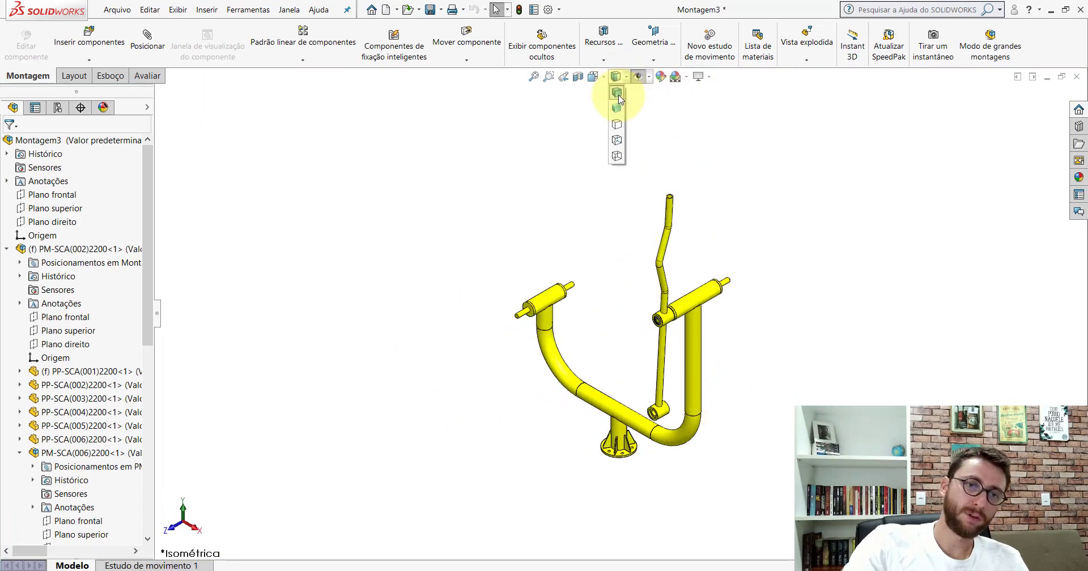
Set the display to shaded without edges and collapse the PM-SCA(002) and PM-SCA(003) branches.
{"action": "left_click", "coordinate": [618, 111]}
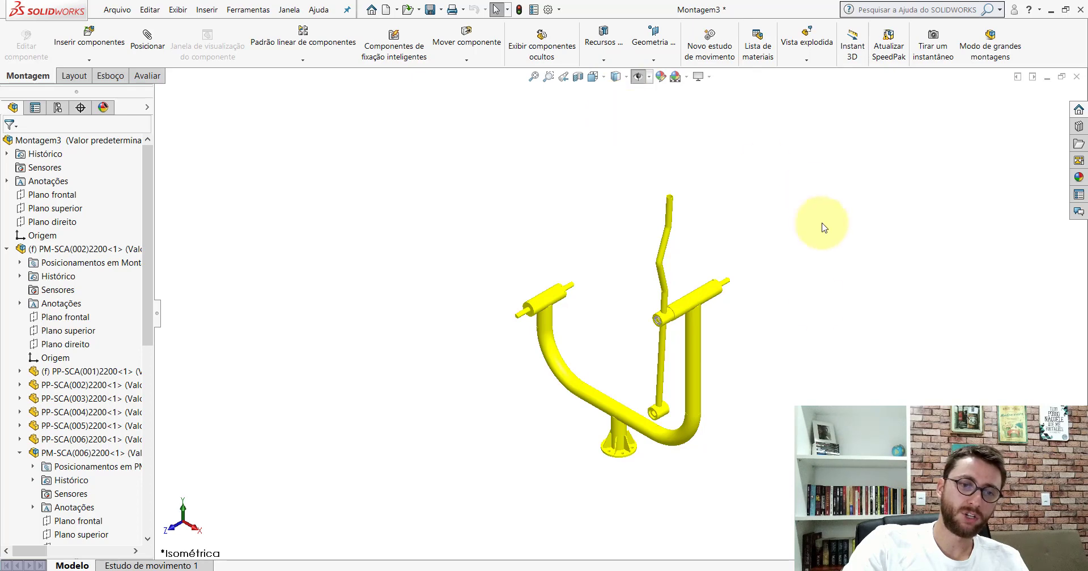
{"action": "scroll", "coordinate": [816, 345], "scroll_direction": "down", "scroll_amount": 2}
{"action": "left_click", "coordinate": [5, 250]}
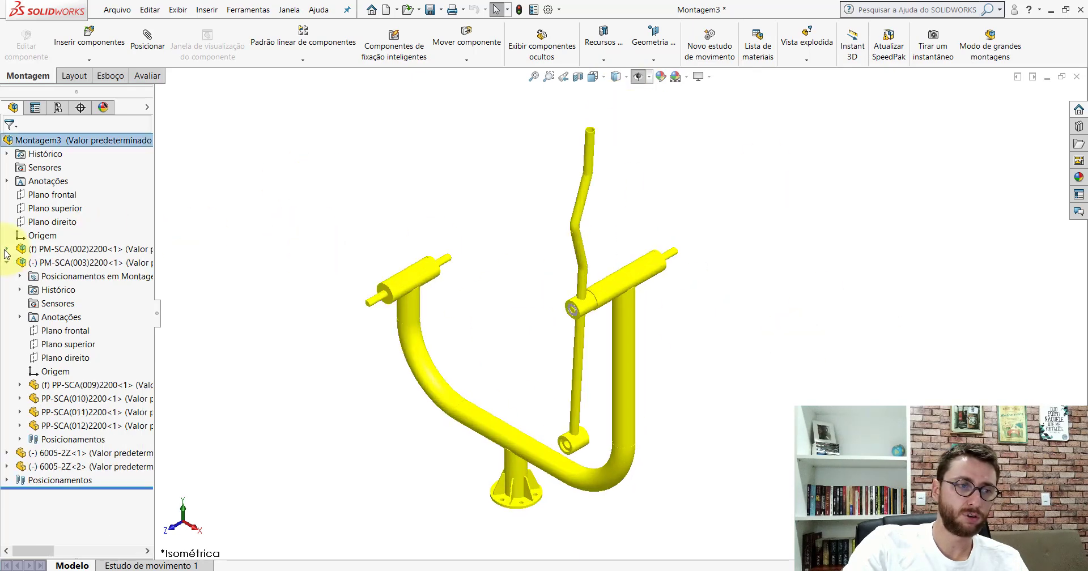
{"action": "left_click", "coordinate": [6, 263]}
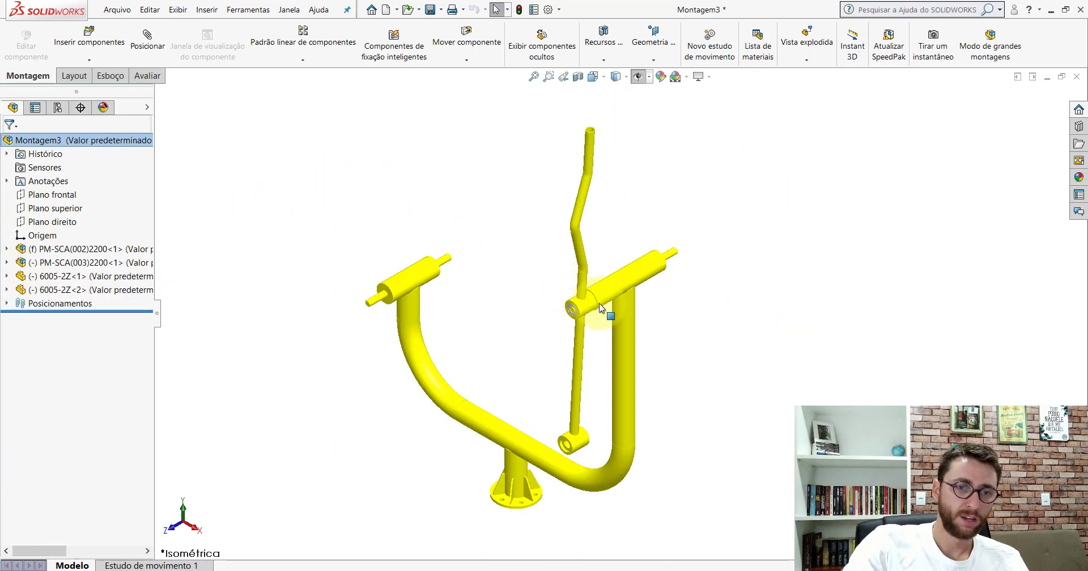
{"action": "scroll", "coordinate": [599, 303], "scroll_direction": "down", "scroll_amount": 3}
Swing the lever and tube upright above the joint.
{"action": "left_click", "coordinate": [467, 139]}
{"action": "left_click_drag", "start_coordinate": [466, 139], "coordinate": [419, 150]}
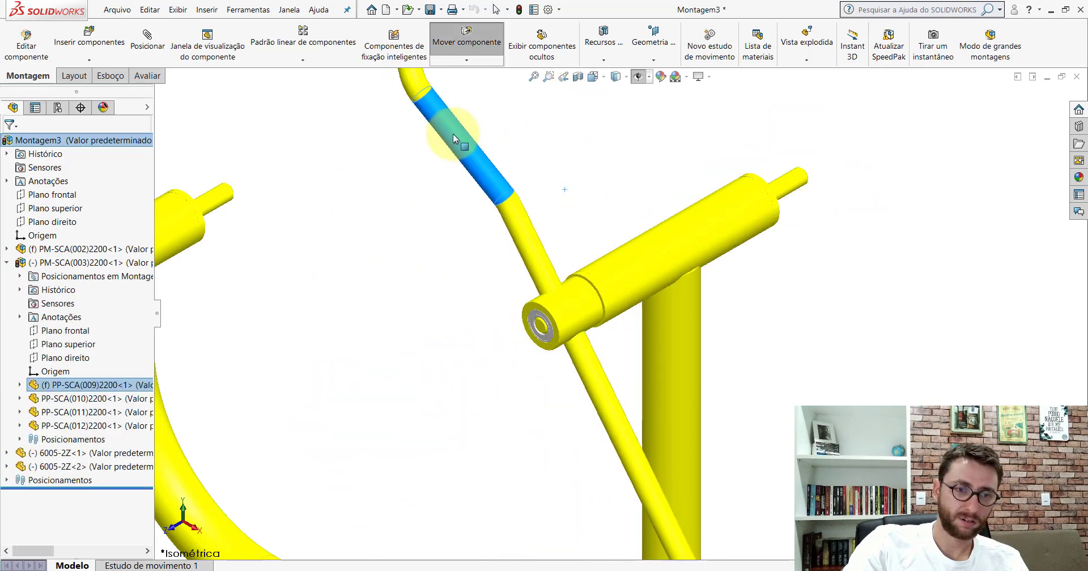
{"action": "left_click_drag", "start_coordinate": [597, 306], "coordinate": [506, 231]}
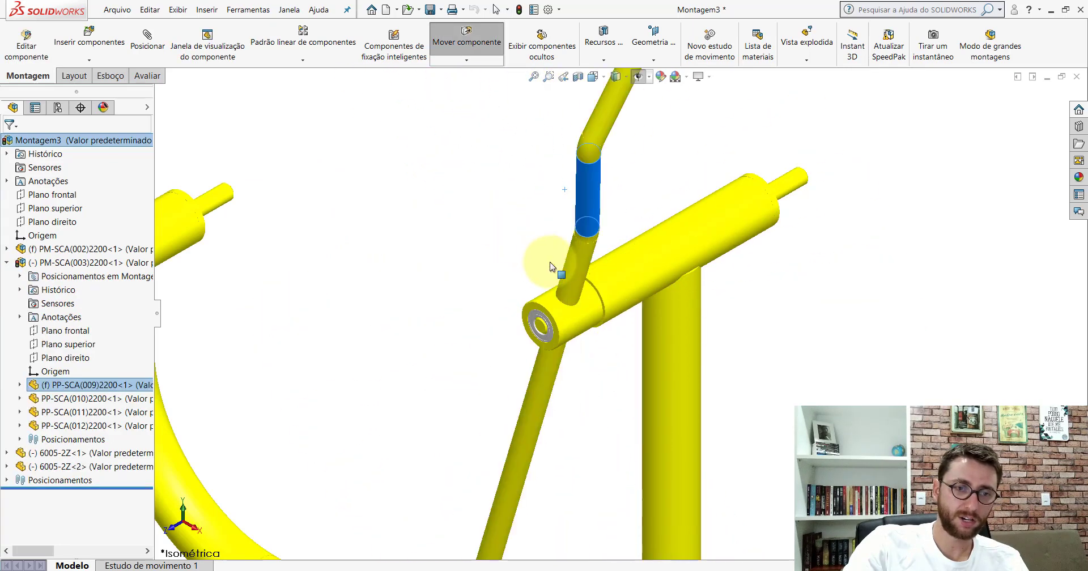
{"action": "scroll", "coordinate": [561, 349], "scroll_direction": "down", "scroll_amount": 4}
{"action": "scroll", "coordinate": [561, 345], "scroll_direction": "down", "scroll_amount": 2}
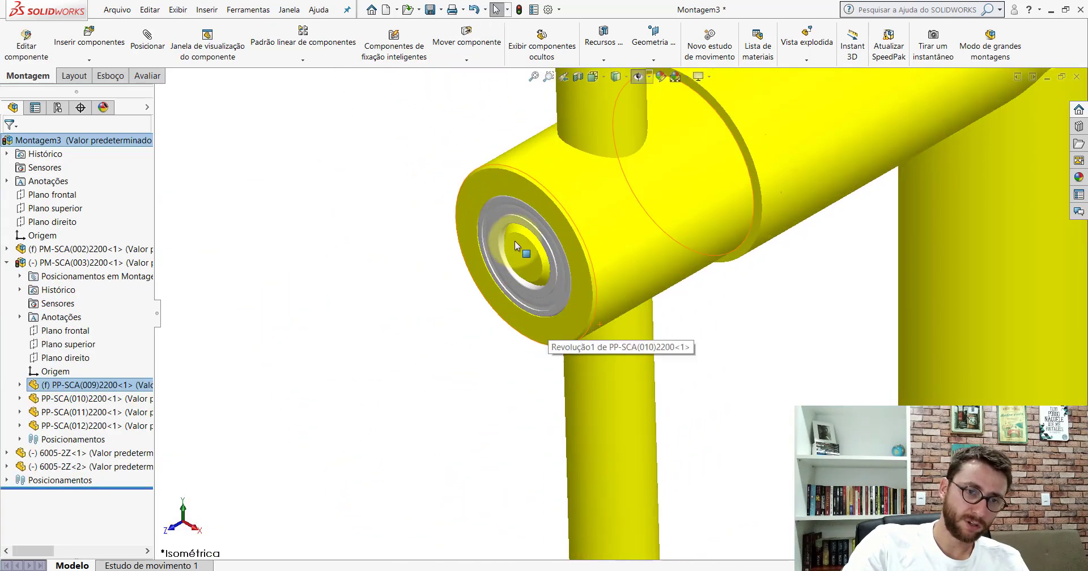
Change the tube end's 100.00 mm length dimension to 130 and rebuild.
{"action": "double_click", "coordinate": [523, 247]}
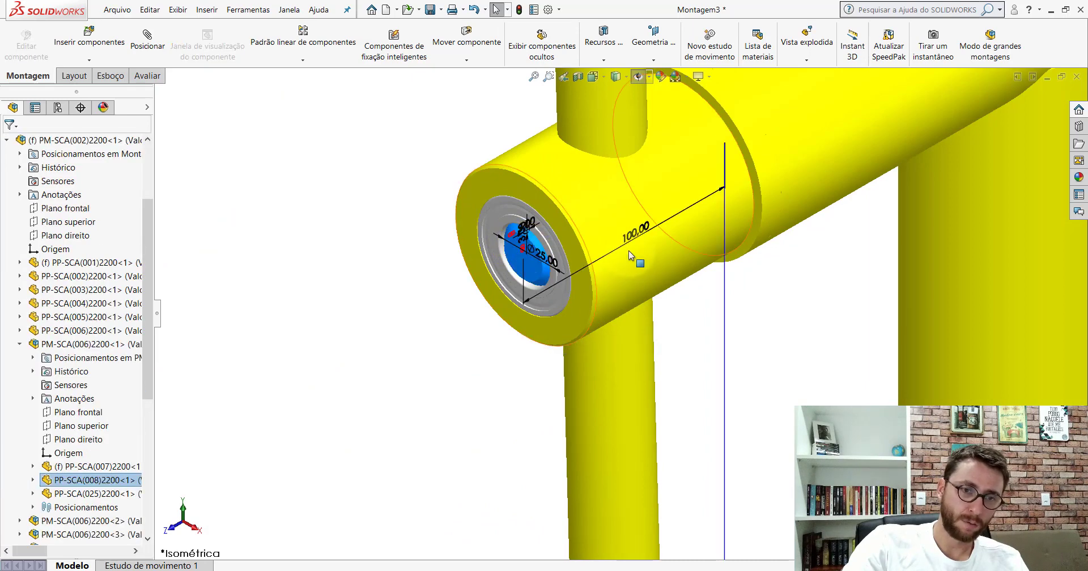
{"action": "double_click", "coordinate": [634, 235]}
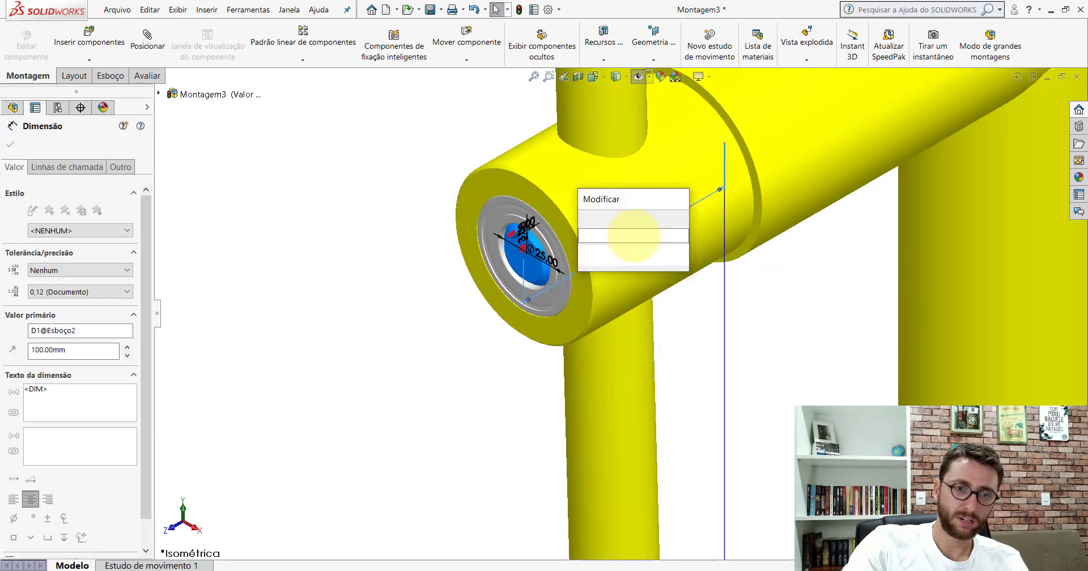
{"action": "left_click", "coordinate": [634, 255]}
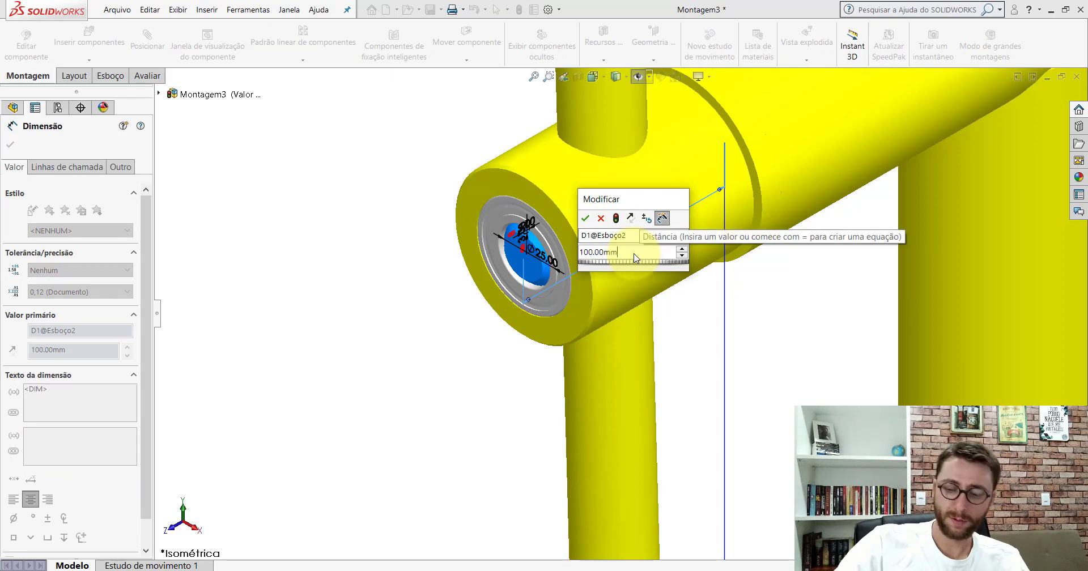
{"action": "type", "text": "130"}
{"action": "key", "text": "Return"}
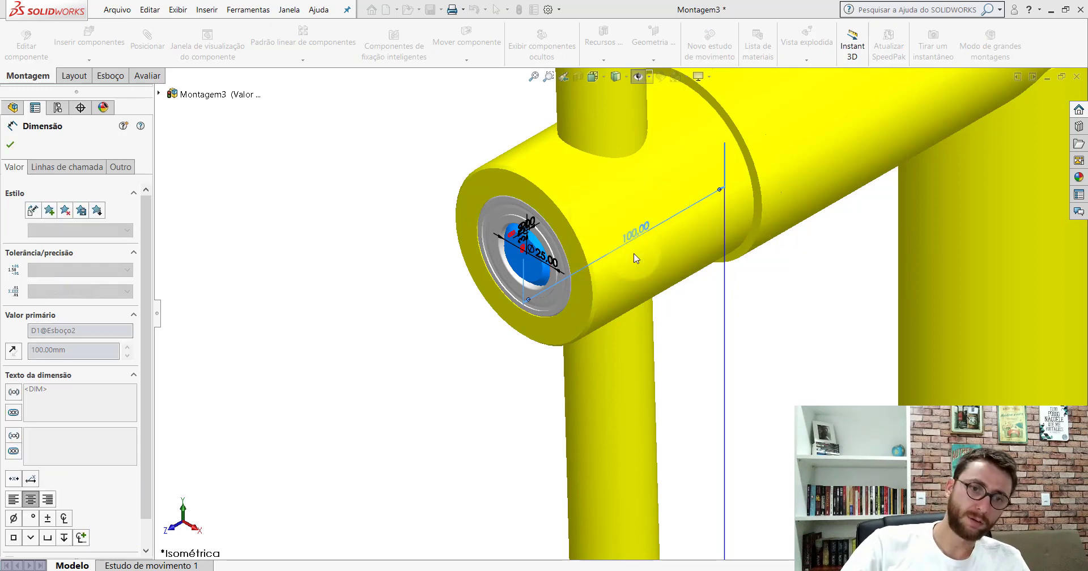
{"action": "left_click", "coordinate": [437, 164]}
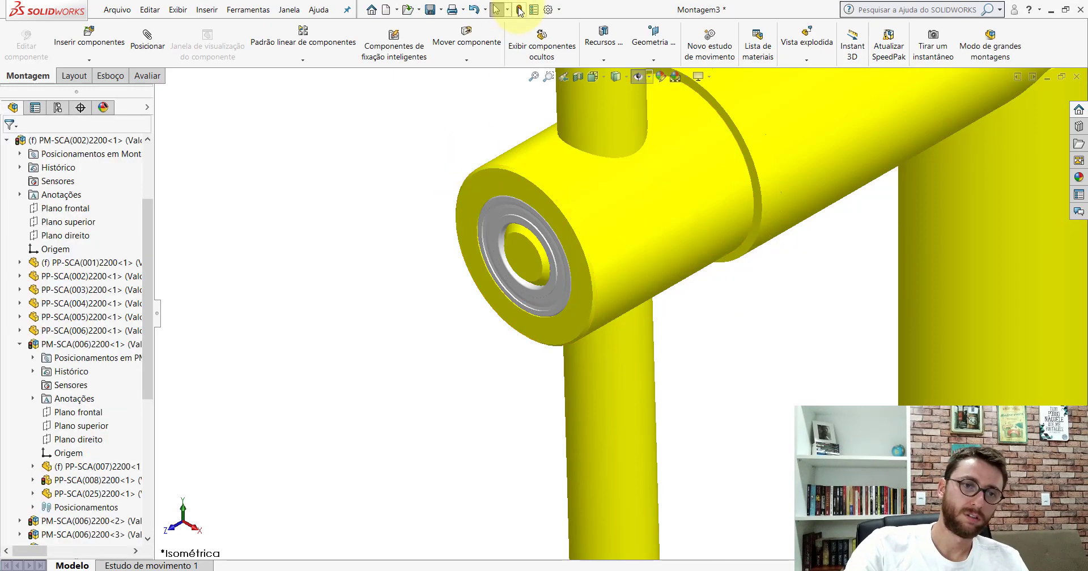
Add a parallel mate between the right planes of PM-SCA(003)2200 and PM-SCA(002)2200.
{"action": "scroll", "coordinate": [532, 177], "scroll_direction": "up", "scroll_amount": 3}
{"action": "scroll", "coordinate": [584, 281], "scroll_direction": "up", "scroll_amount": 3}
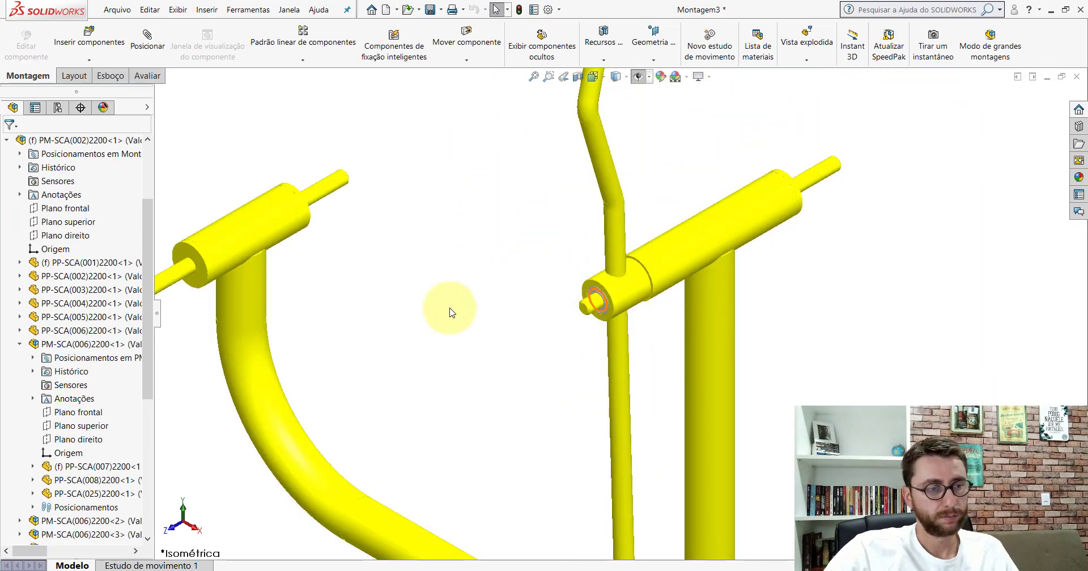
{"action": "left_click", "coordinate": [21, 344]}
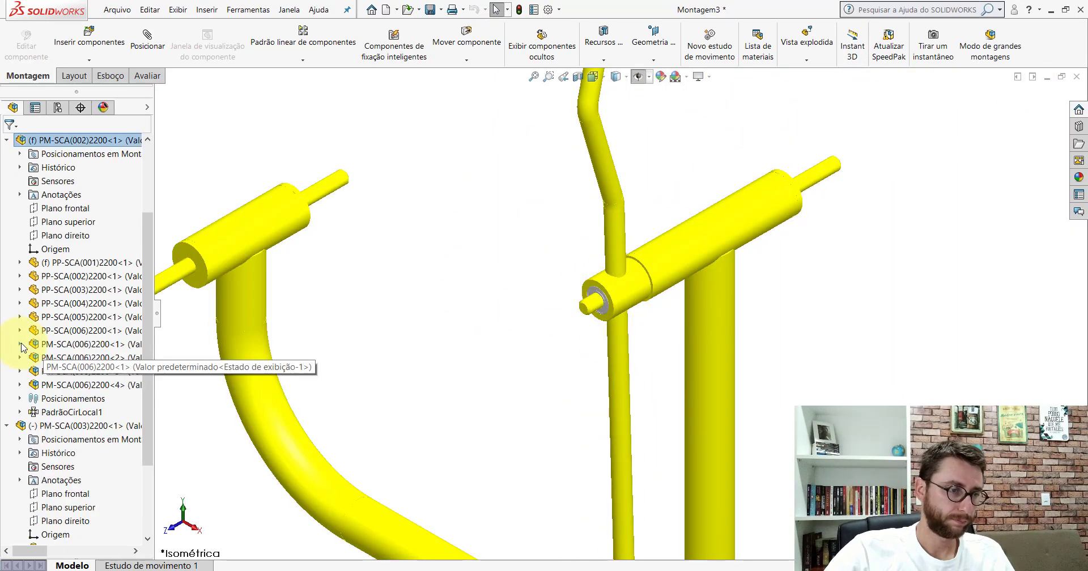
{"action": "left_click", "coordinate": [7, 141]}
{"action": "left_click", "coordinate": [7, 263]}
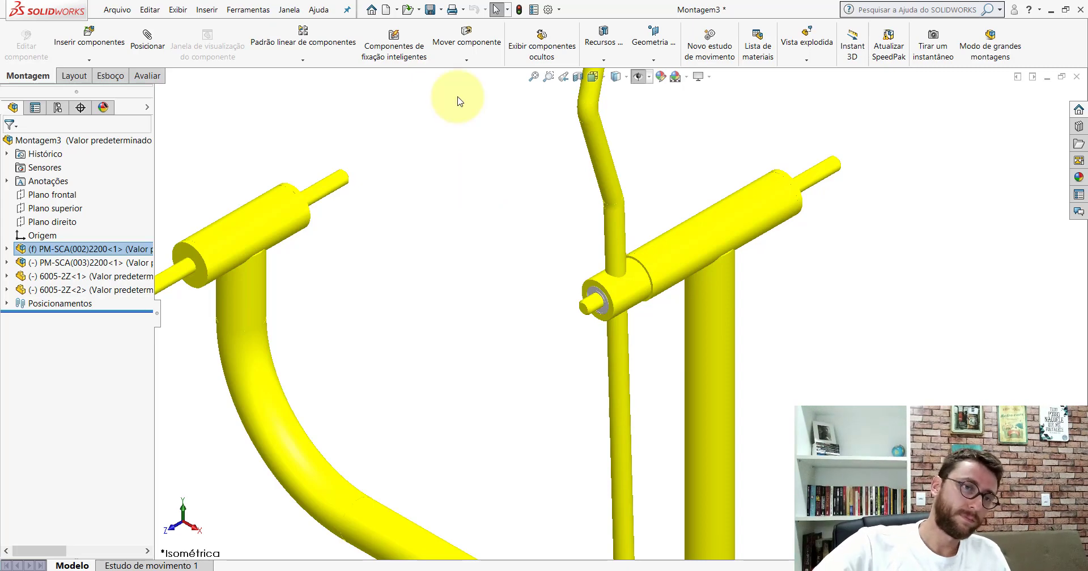
{"action": "key", "text": "f"}
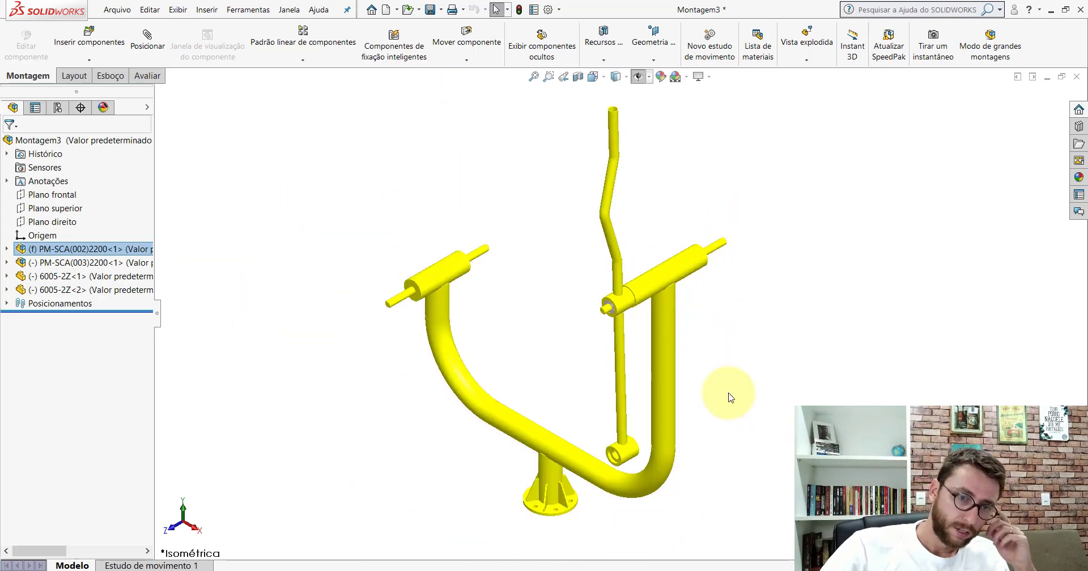
{"action": "left_click", "coordinate": [641, 76]}
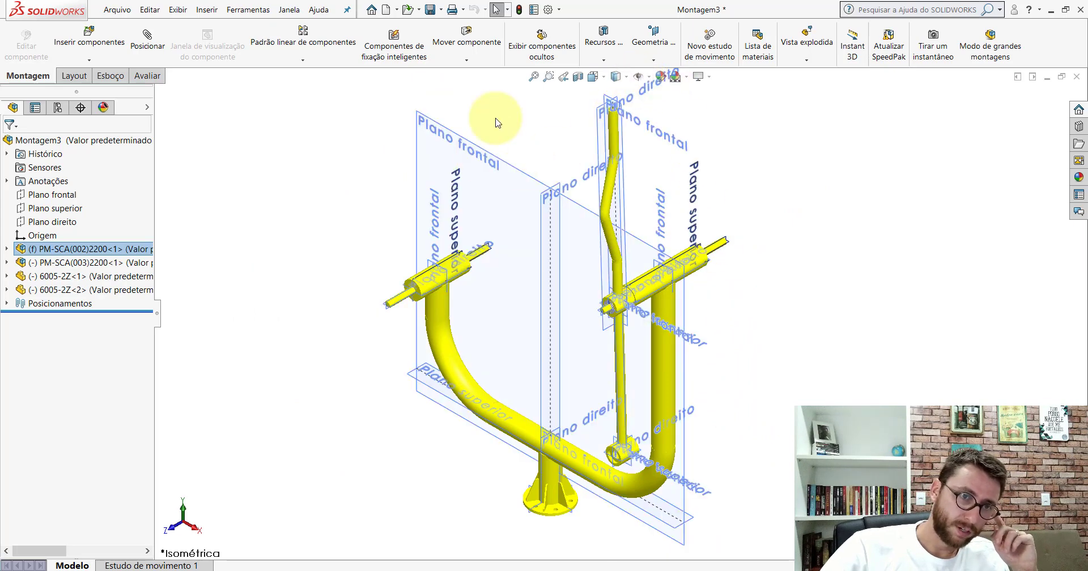
{"action": "left_click", "coordinate": [149, 35]}
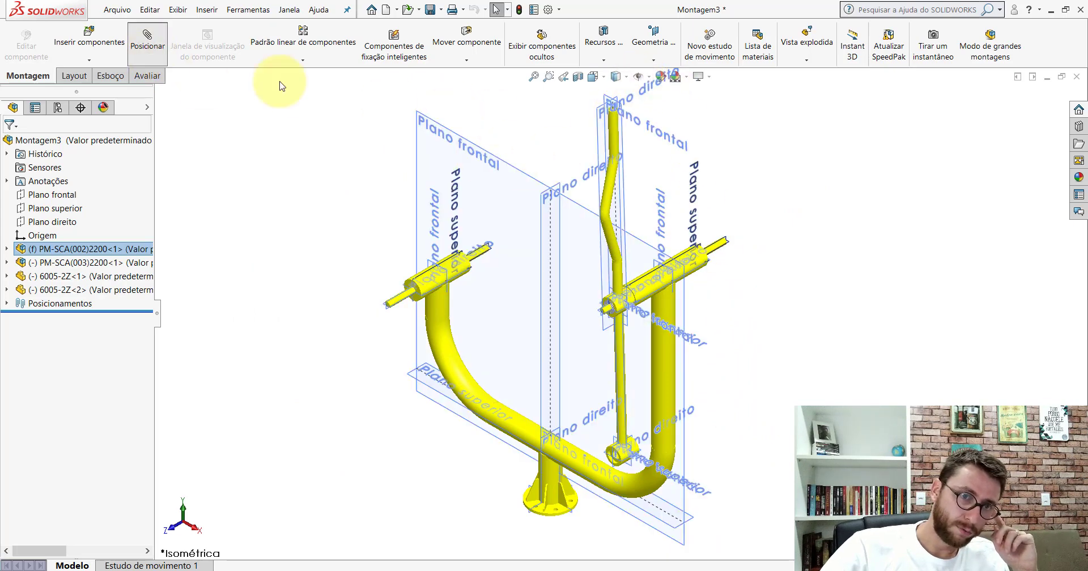
{"action": "left_click", "coordinate": [595, 120]}
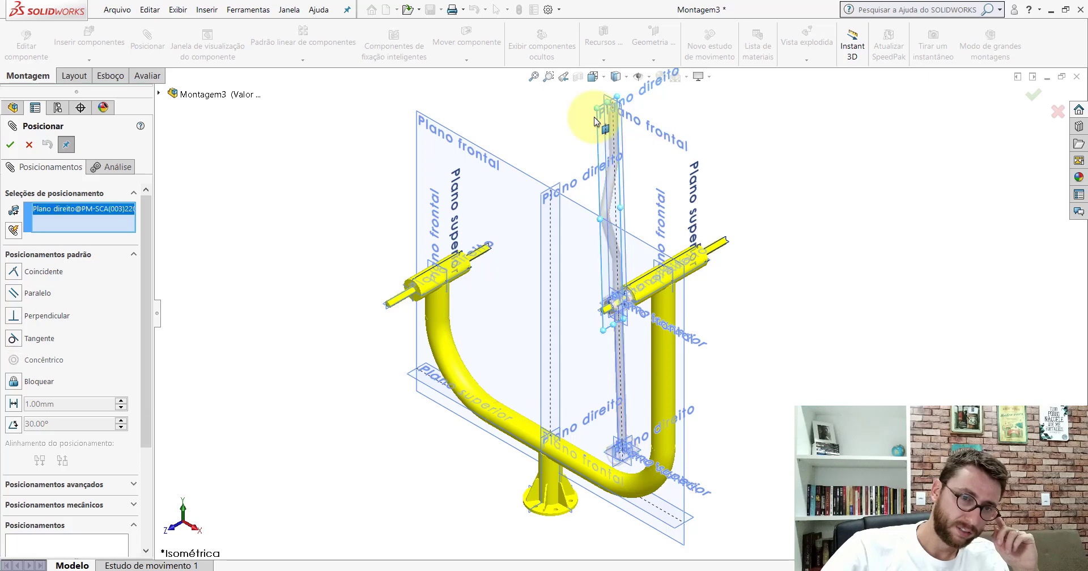
{"action": "left_click", "coordinate": [543, 227]}
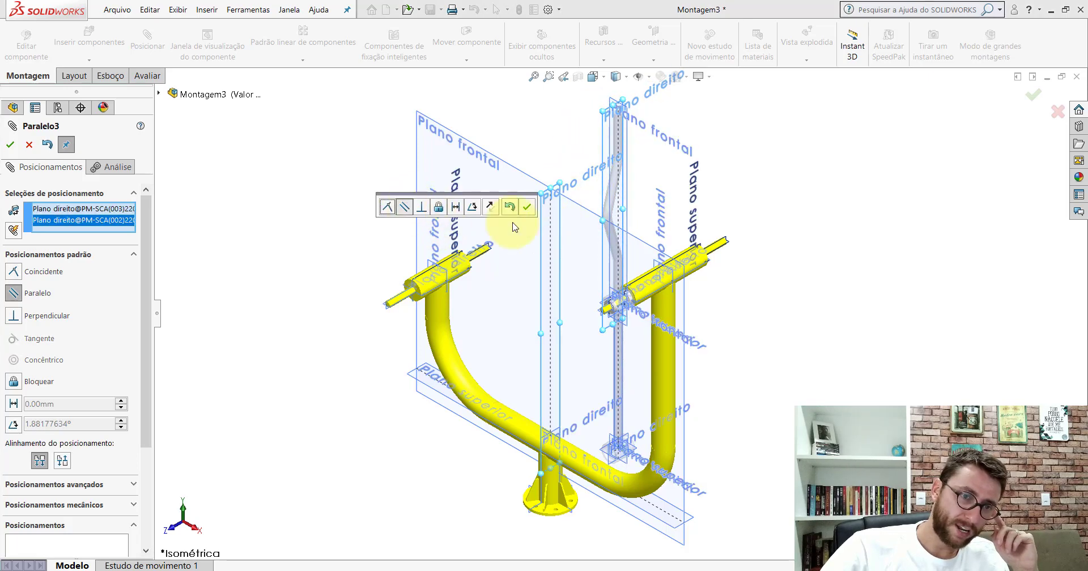
{"action": "left_click", "coordinate": [527, 207]}
{"action": "key", "text": "Escape"}
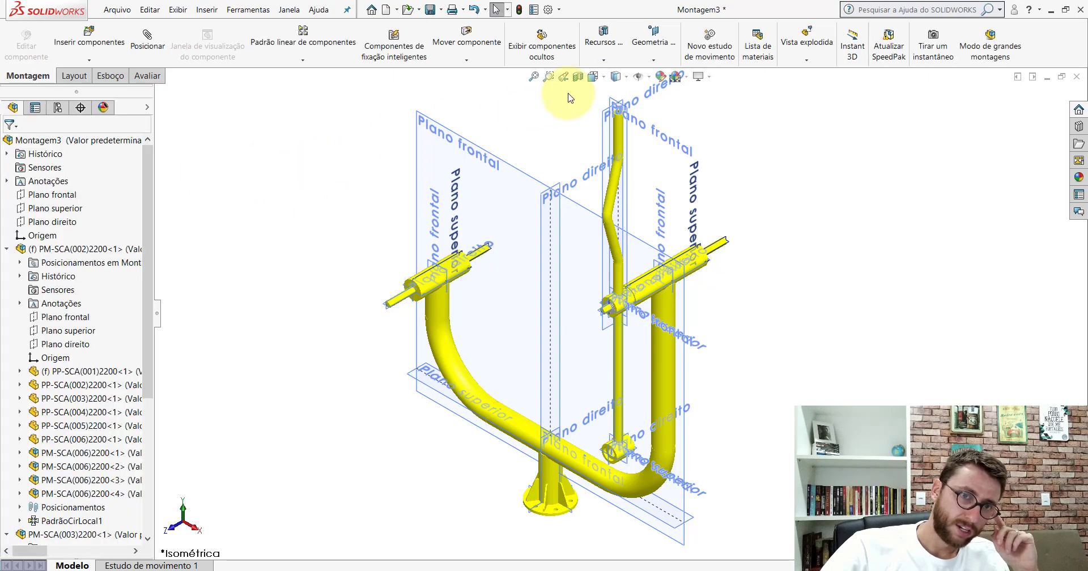
Hide the planes and collapse the PM-SCA(002)2200 and PM-SCA(003)2200 subtrees.
{"action": "left_click", "coordinate": [638, 77]}
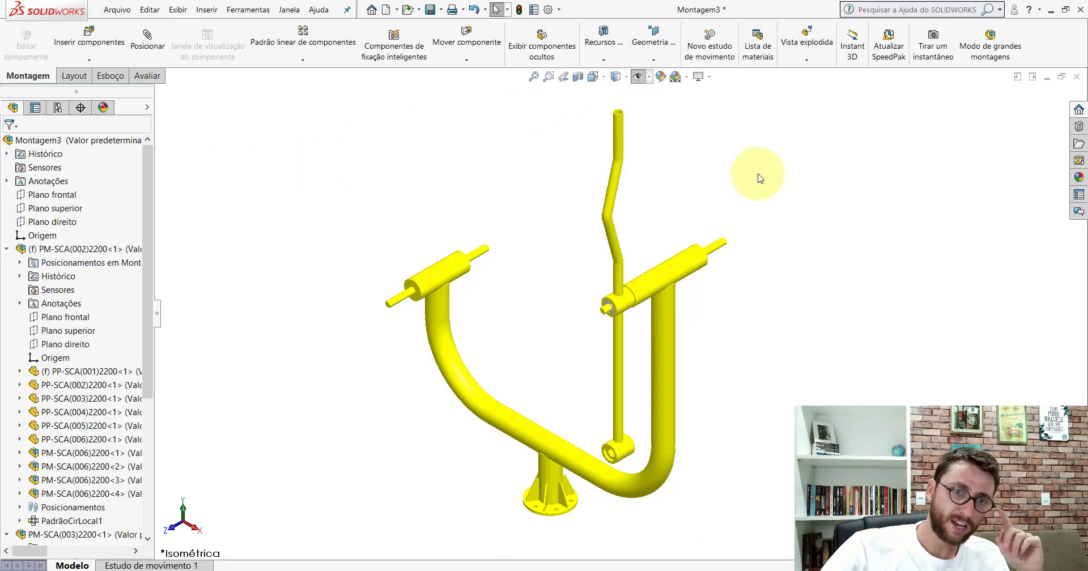
{"action": "left_click", "coordinate": [7, 249]}
{"action": "left_click", "coordinate": [615, 149]}
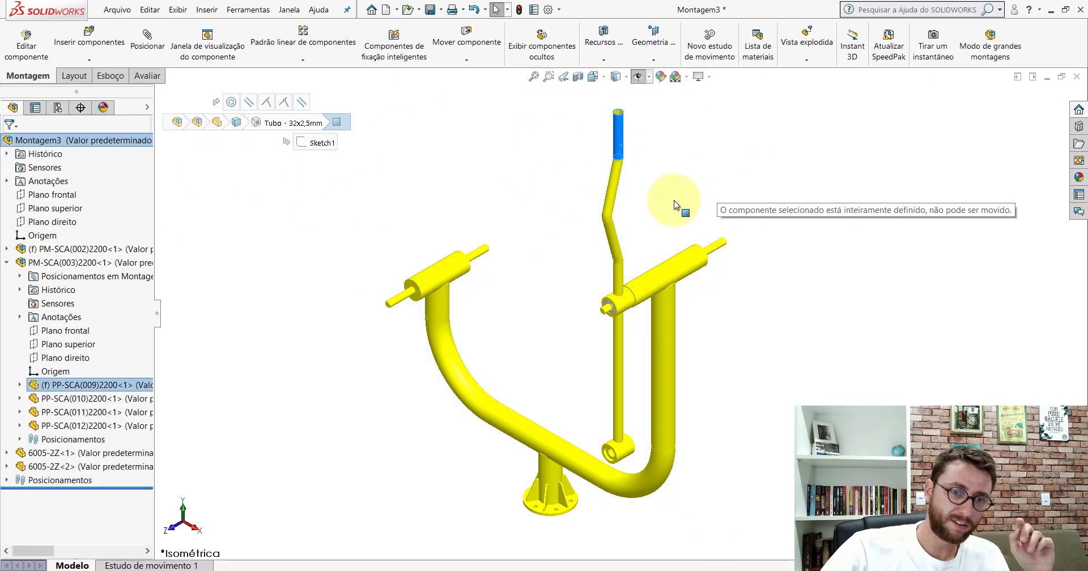
{"action": "left_click", "coordinate": [539, 187]}
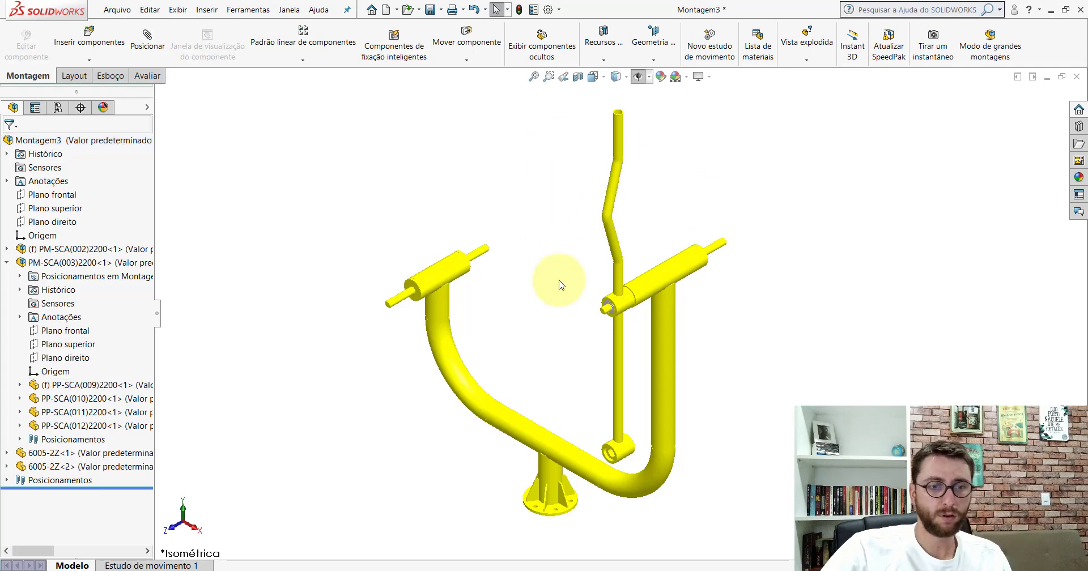
{"action": "left_click", "coordinate": [7, 263]}
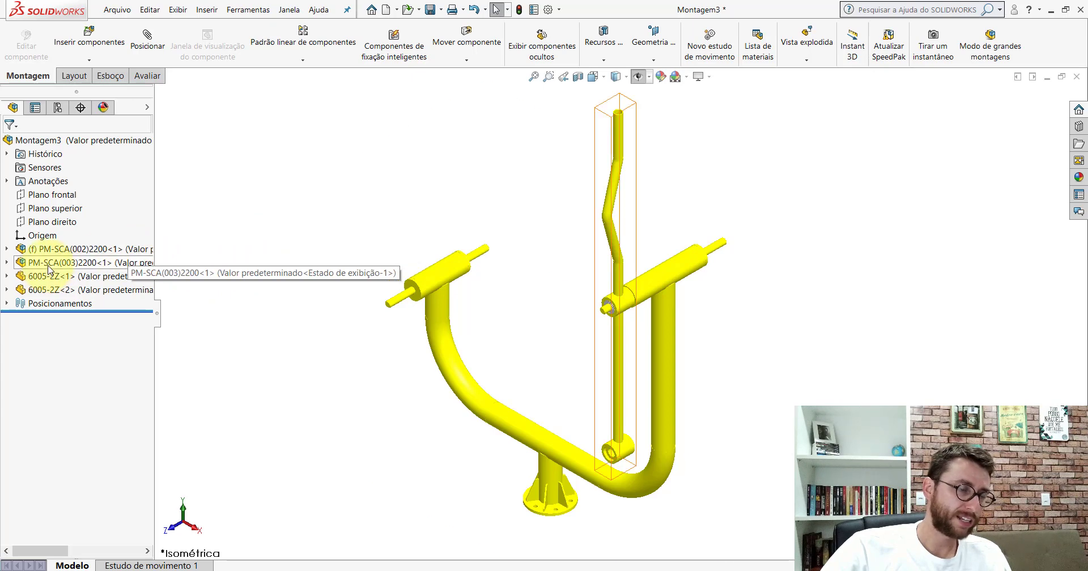
Ctrl-drag a second PM-SCA(003)2200 handle beside the frame and rotate it upright.
{"action": "left_click_drag", "start_coordinate": [48, 269], "coordinate": [807, 200], "text": "ctrl"}
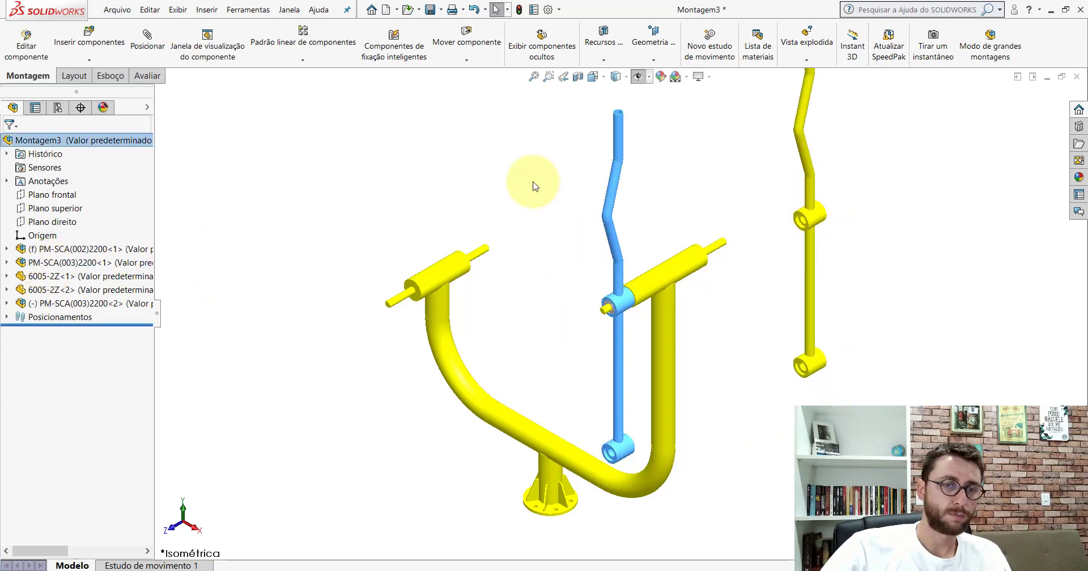
{"action": "scroll", "coordinate": [567, 204], "scroll_direction": "up", "scroll_amount": 2}
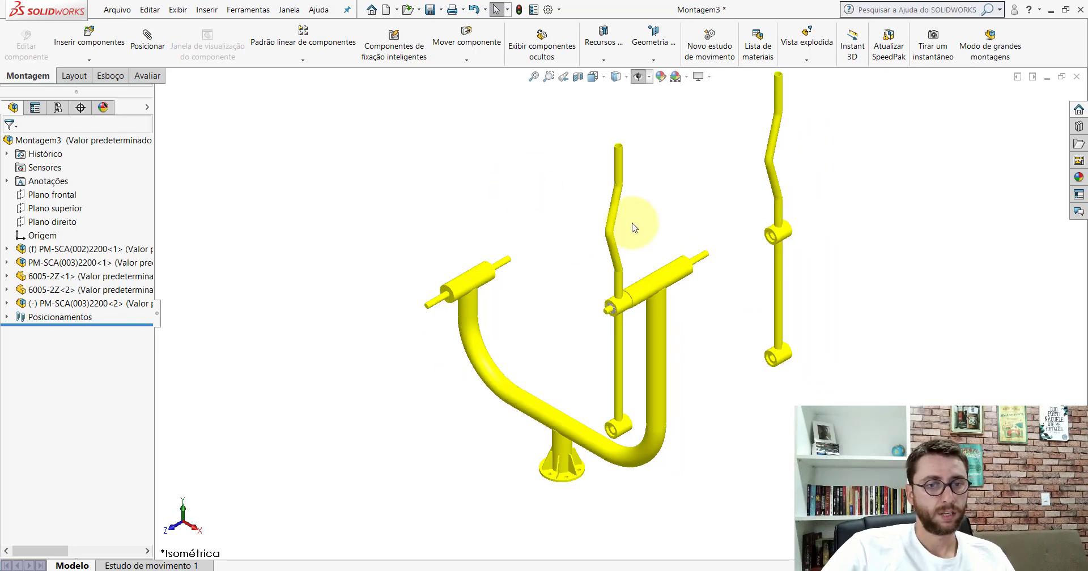
{"action": "scroll", "coordinate": [736, 261], "scroll_direction": "down", "scroll_amount": 1}
{"action": "scroll", "coordinate": [664, 256], "scroll_direction": "down", "scroll_amount": 1}
{"action": "mouse_move", "coordinate": [662, 251]}
{"action": "left_mouse_down"}
{"action": "mouse_move", "coordinate": [932, 333]}
{"action": "mouse_move", "coordinate": [899, 352]}
{"action": "left_mouse_up"}
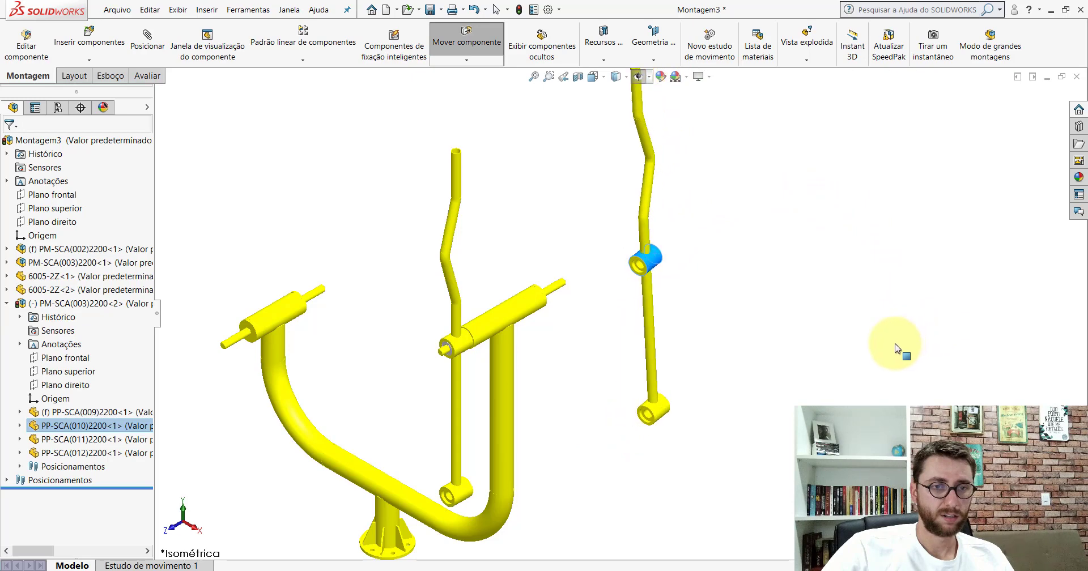
{"action": "key", "text": "Escape"}
{"action": "left_click", "coordinate": [575, 168]}
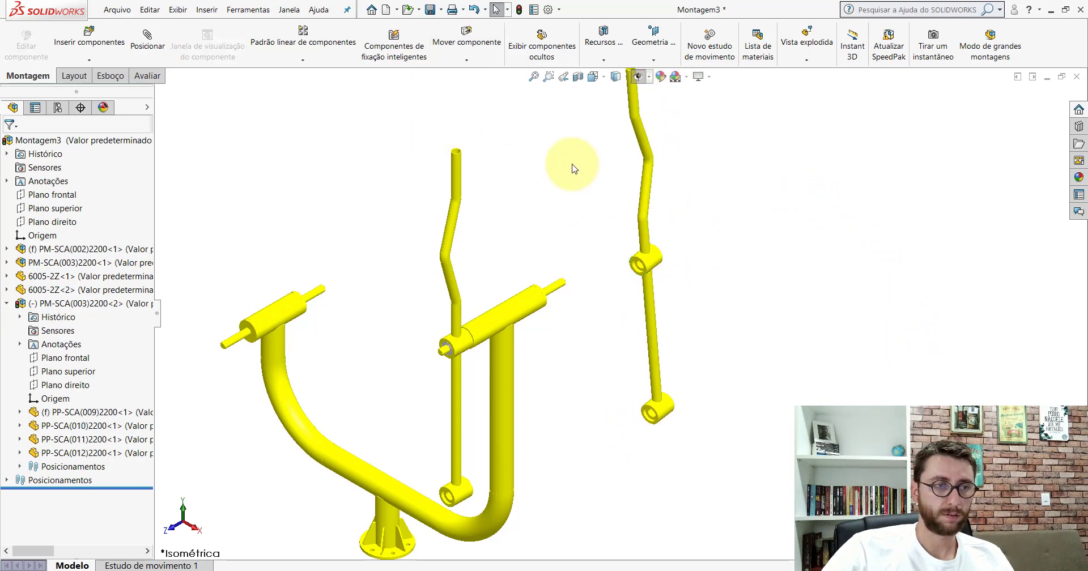
{"action": "scroll", "coordinate": [548, 165], "scroll_direction": "up", "scroll_amount": 3}
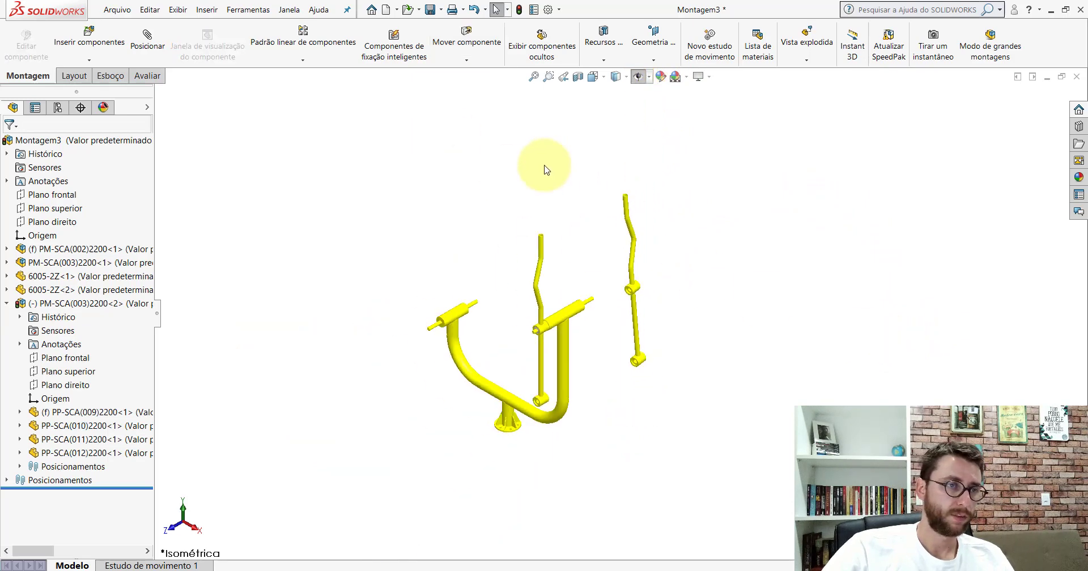
{"action": "left_click", "coordinate": [8, 307]}
Insert a 6005-2Z bearing from file and place it next to the bushing.
{"action": "left_click", "coordinate": [94, 52]}
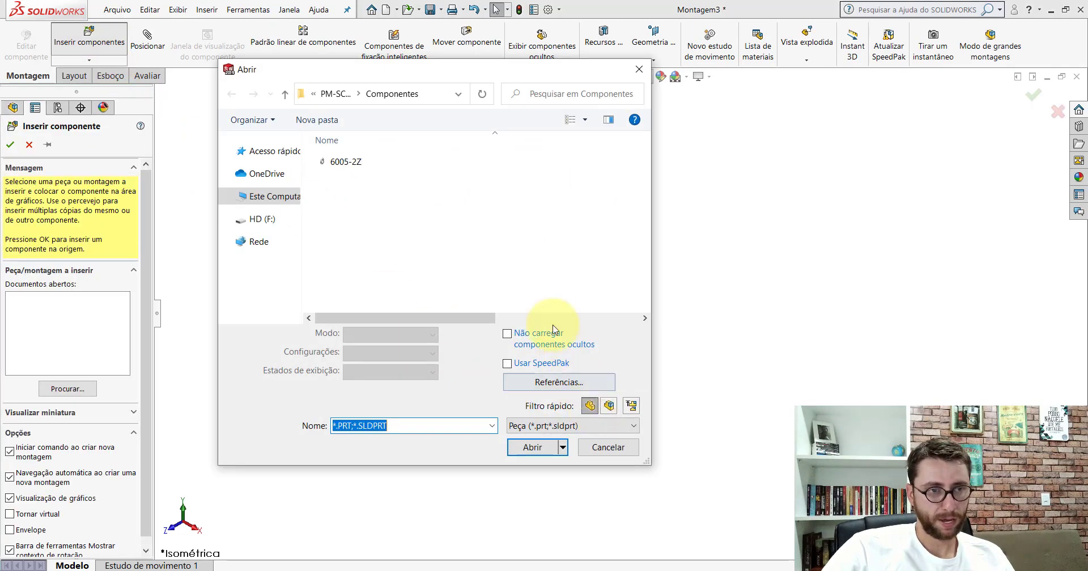
{"action": "double_click", "coordinate": [345, 162]}
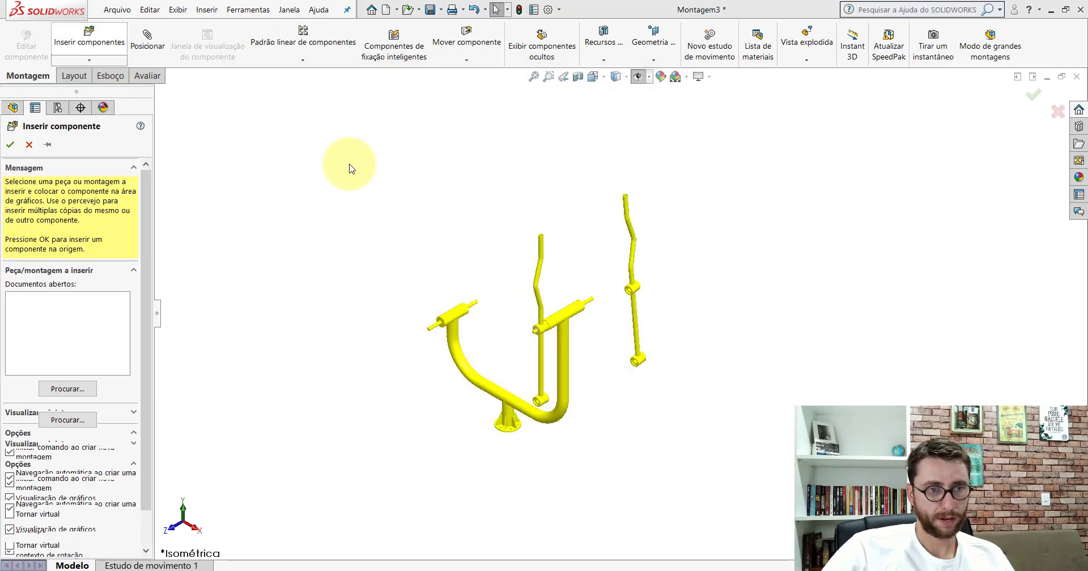
{"action": "scroll", "coordinate": [629, 306], "scroll_direction": "down", "scroll_amount": 5}
{"action": "scroll", "coordinate": [616, 298], "scroll_direction": "down", "scroll_amount": 2}
{"action": "scroll", "coordinate": [538, 305], "scroll_direction": "down", "scroll_amount": 5}
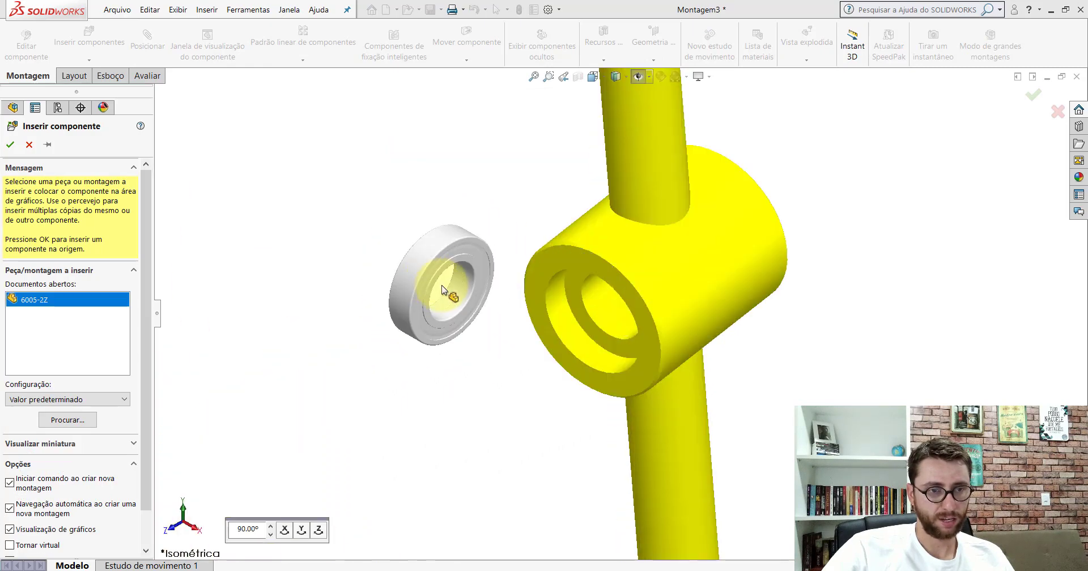
{"action": "left_click", "coordinate": [425, 252]}
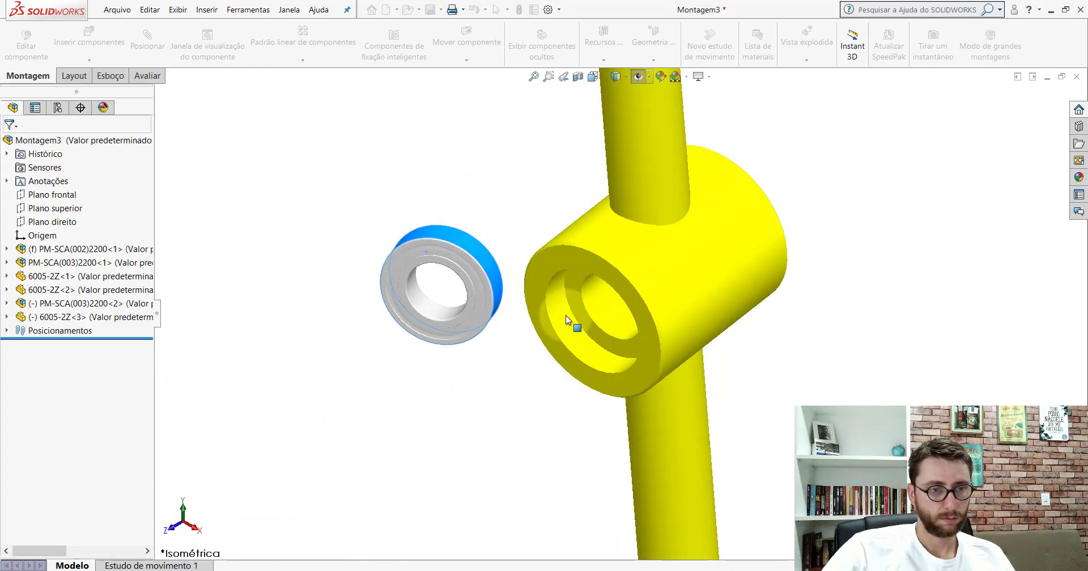
Mate the bearing's cylindrical face concentric with the bushing bore.
{"action": "left_click", "coordinate": [148, 37]}
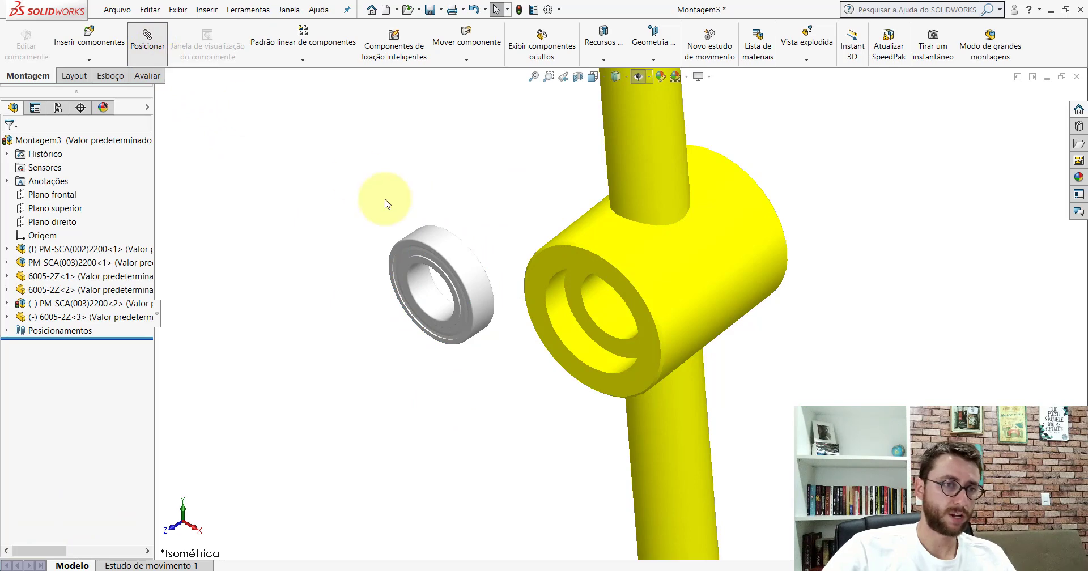
{"action": "left_click", "coordinate": [435, 240]}
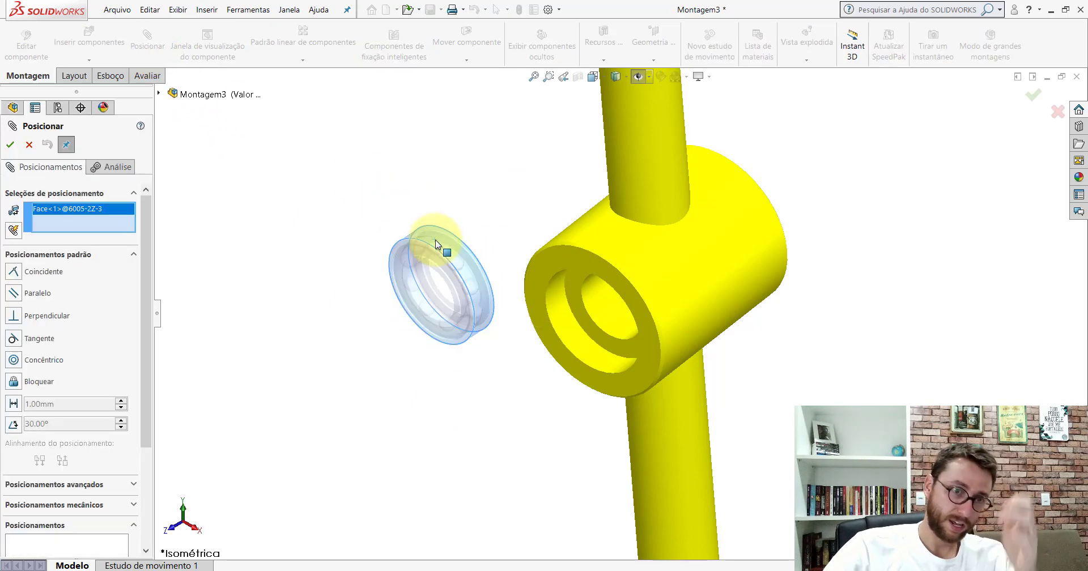
{"action": "left_click", "coordinate": [566, 315]}
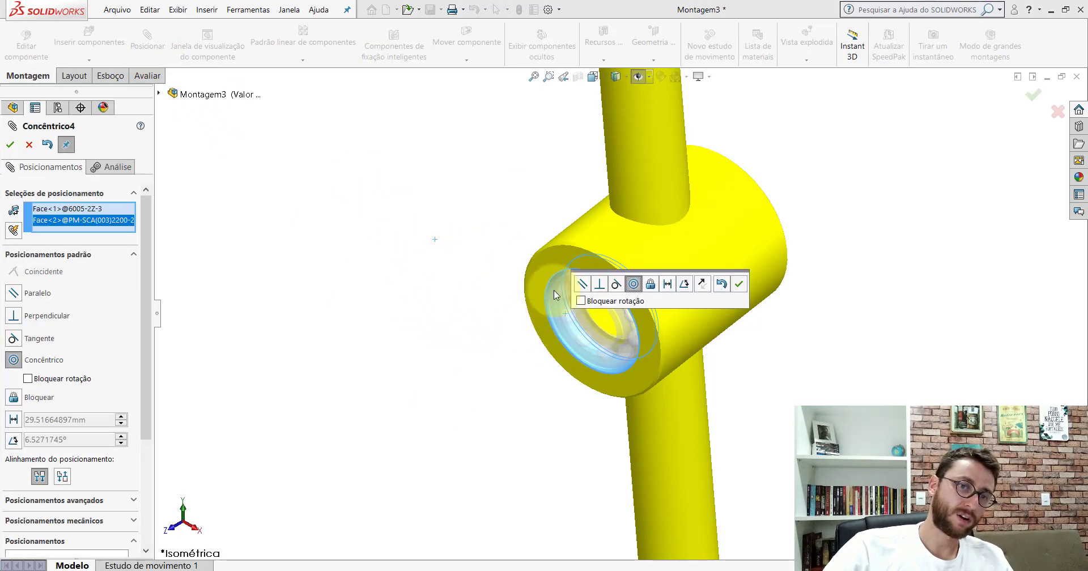
{"action": "left_click", "coordinate": [623, 316]}
{"action": "left_click_drag", "start_coordinate": [593, 338], "coordinate": [404, 366]}
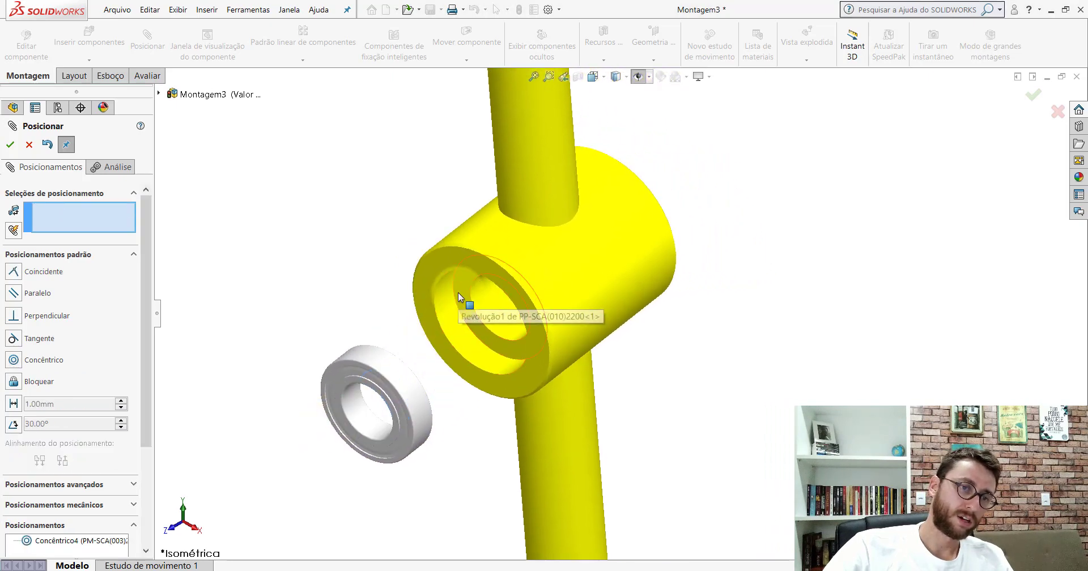
Add a coincident mate seating the bearing face against the housing seat.
{"action": "left_click", "coordinate": [457, 293]}
{"action": "middle_click_drag", "start_coordinate": [462, 287], "coordinate": [300, 316]}
{"action": "scroll", "coordinate": [300, 317], "scroll_direction": "down", "scroll_amount": 3}
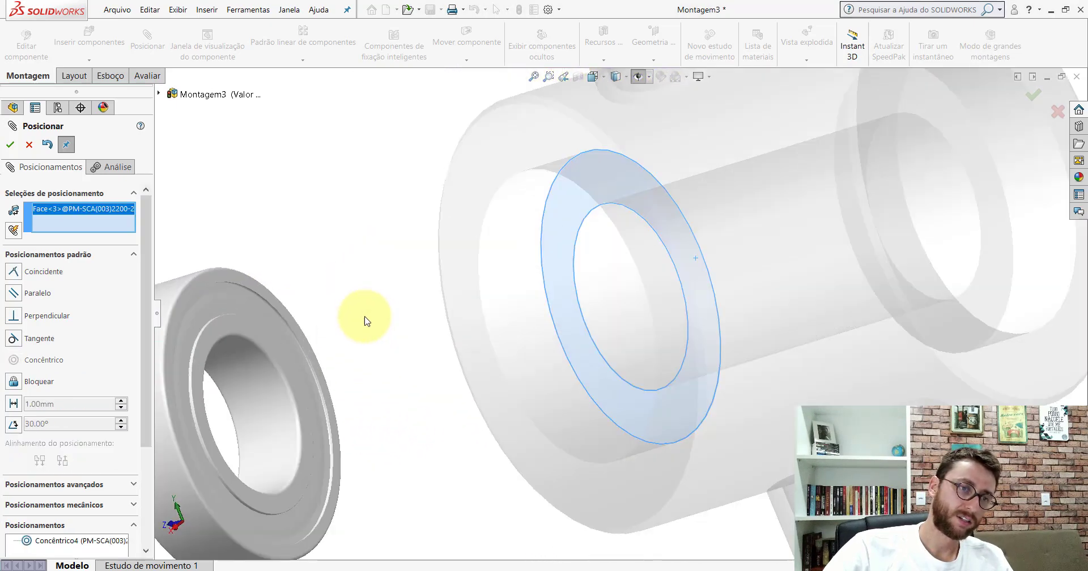
{"action": "left_click", "coordinate": [234, 327]}
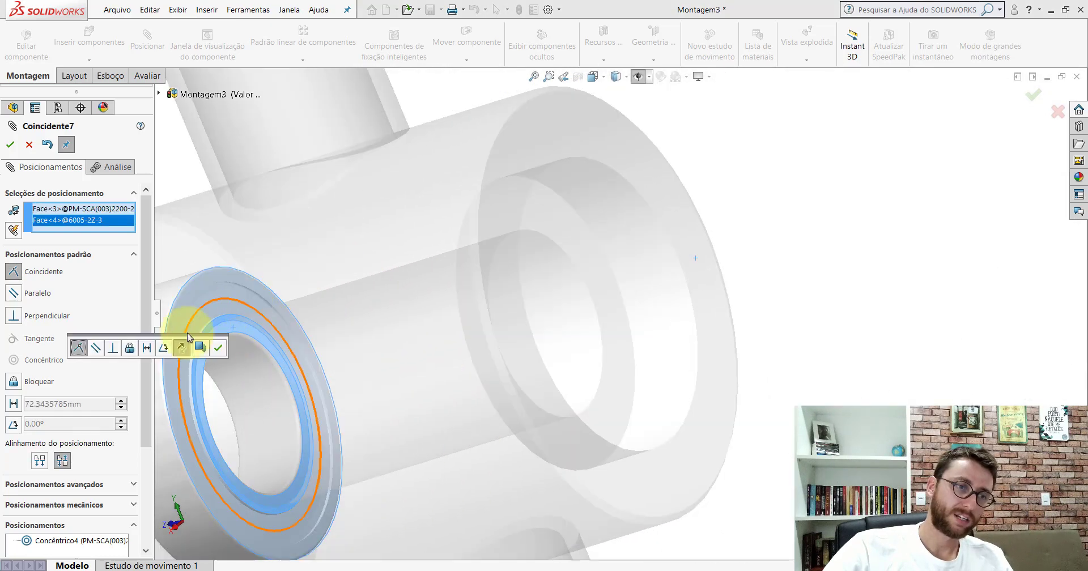
{"action": "key", "text": "Return"}
Make the bearing's Front Plane parallel to the handle's Right Plane and finish mating.
{"action": "scroll", "coordinate": [603, 359], "scroll_direction": "up", "scroll_amount": 5}
{"action": "mouse_move", "coordinate": [603, 359]}
{"action": "middle_mouse_down"}
{"action": "mouse_move", "coordinate": [651, 342]}
{"action": "mouse_move", "coordinate": [670, 301]}
{"action": "middle_mouse_up"}
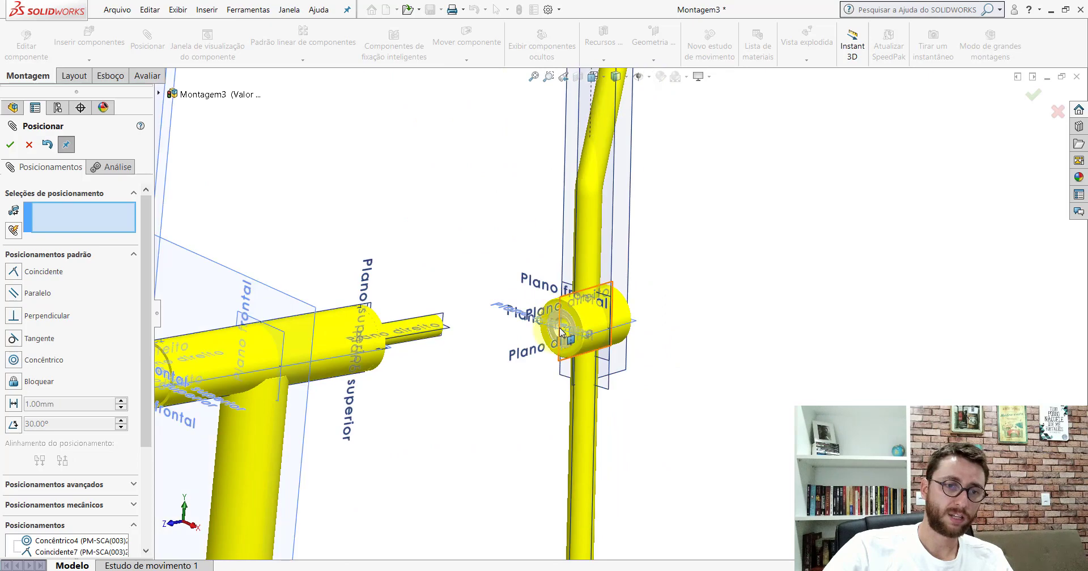
{"action": "scroll", "coordinate": [652, 283], "scroll_direction": "down", "scroll_amount": 3}
{"action": "scroll", "coordinate": [668, 300], "scroll_direction": "down", "scroll_amount": 3}
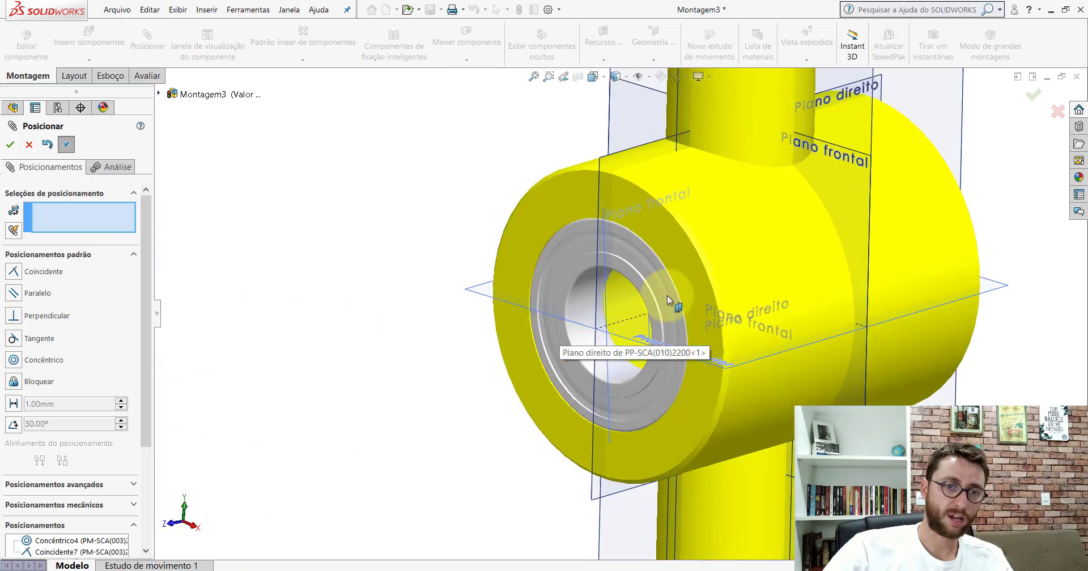
{"action": "left_click", "coordinate": [604, 233]}
{"action": "left_click", "coordinate": [600, 198]}
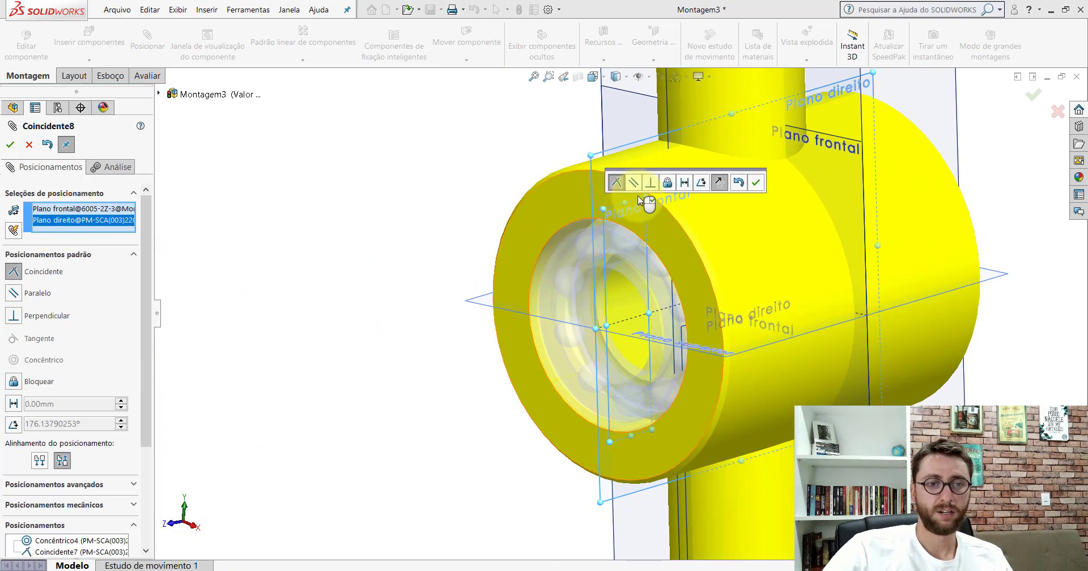
{"action": "left_click", "coordinate": [633, 182]}
{"action": "left_click", "coordinate": [749, 185]}
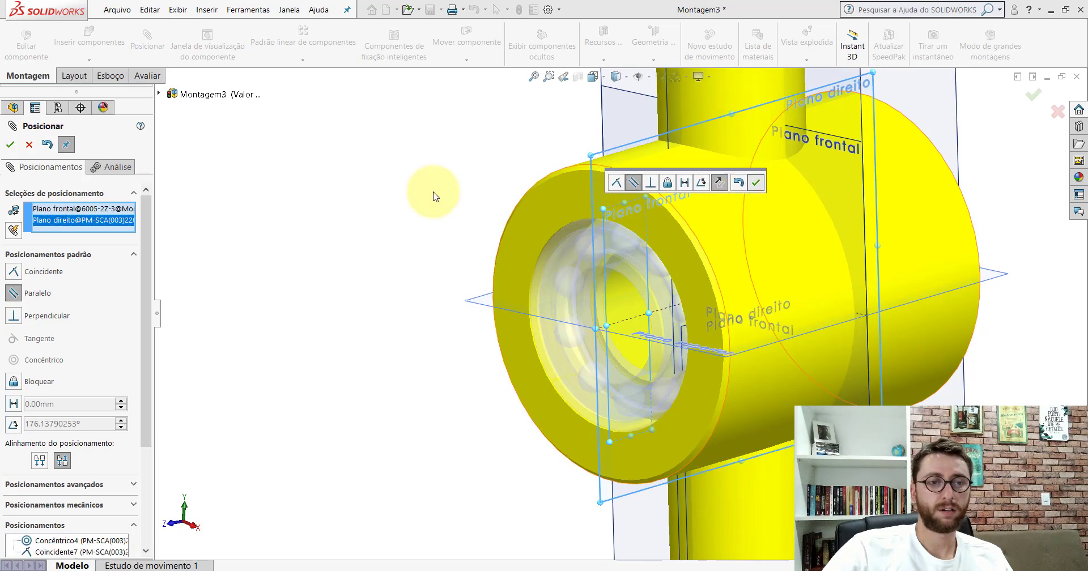
{"action": "left_click", "coordinate": [28, 145]}
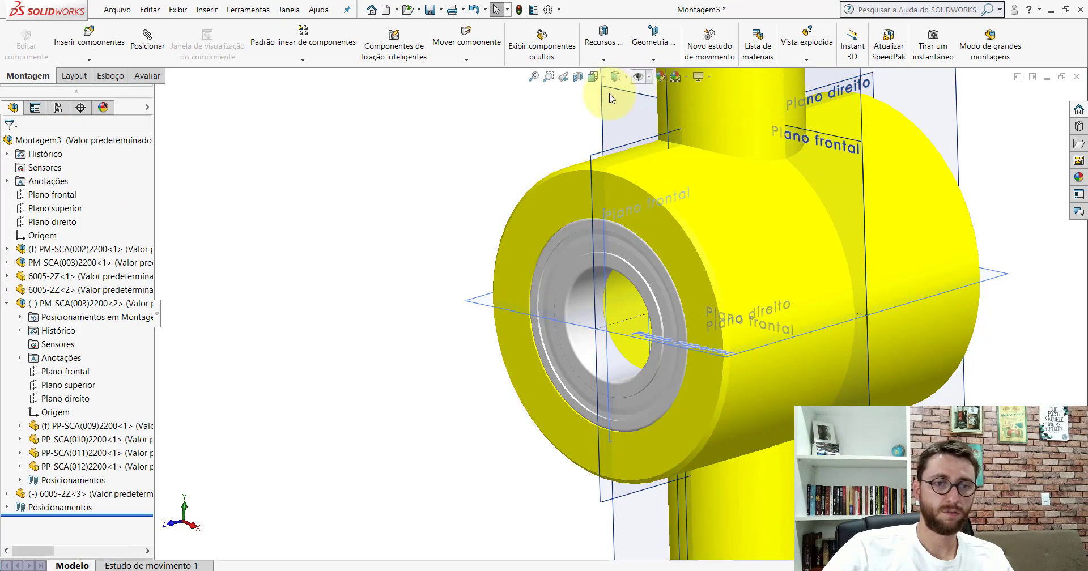
Ctrl-drag a copy of the 6005-2Z bearing to sit beside the housing.
{"action": "scroll", "coordinate": [600, 246], "scroll_direction": "up", "scroll_amount": 3}
{"action": "scroll", "coordinate": [600, 245], "scroll_direction": "up", "scroll_amount": 4}
{"action": "scroll", "coordinate": [600, 246], "scroll_direction": "up", "scroll_amount": 3}
{"action": "scroll", "coordinate": [627, 340], "scroll_direction": "down", "scroll_amount": 3}
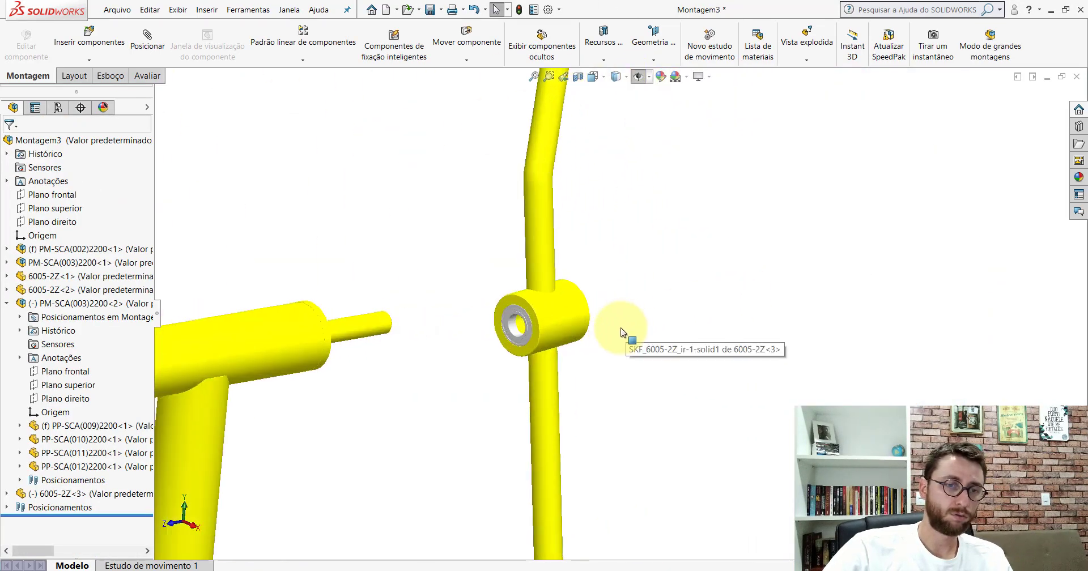
{"action": "scroll", "coordinate": [611, 303], "scroll_direction": "down", "scroll_amount": 3}
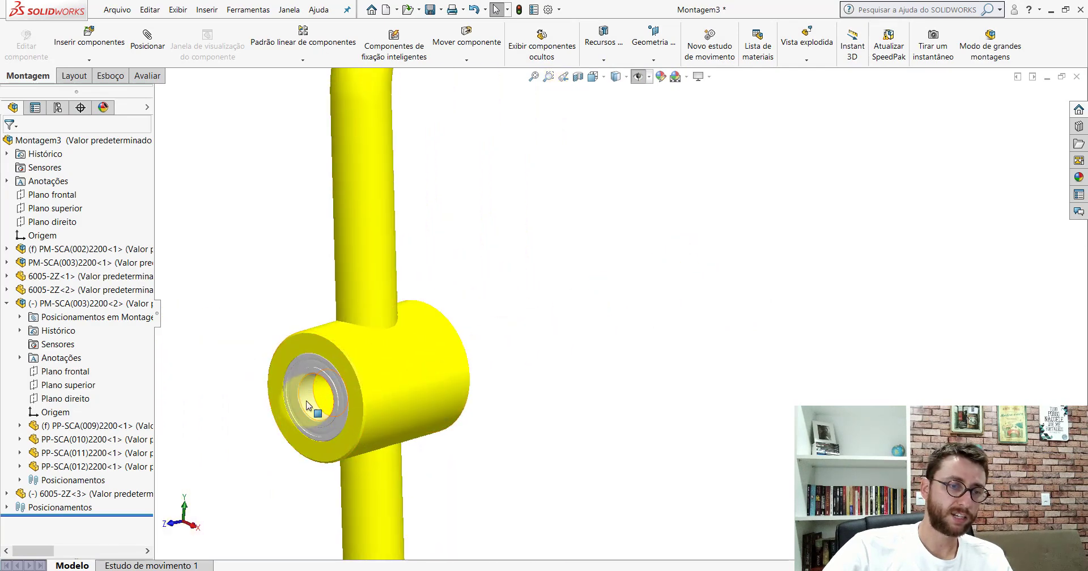
{"action": "left_click_drag", "start_coordinate": [306, 403], "coordinate": [589, 283], "text": "ctrl"}
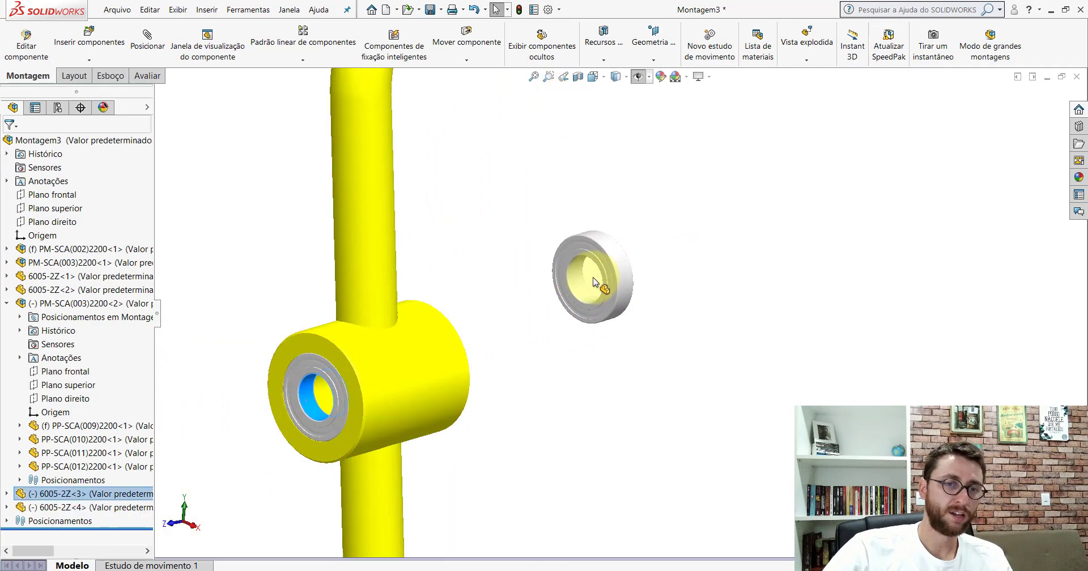
Mate the new bearing's round face concentric with the opposite housing bore.
{"action": "left_click", "coordinate": [507, 150]}
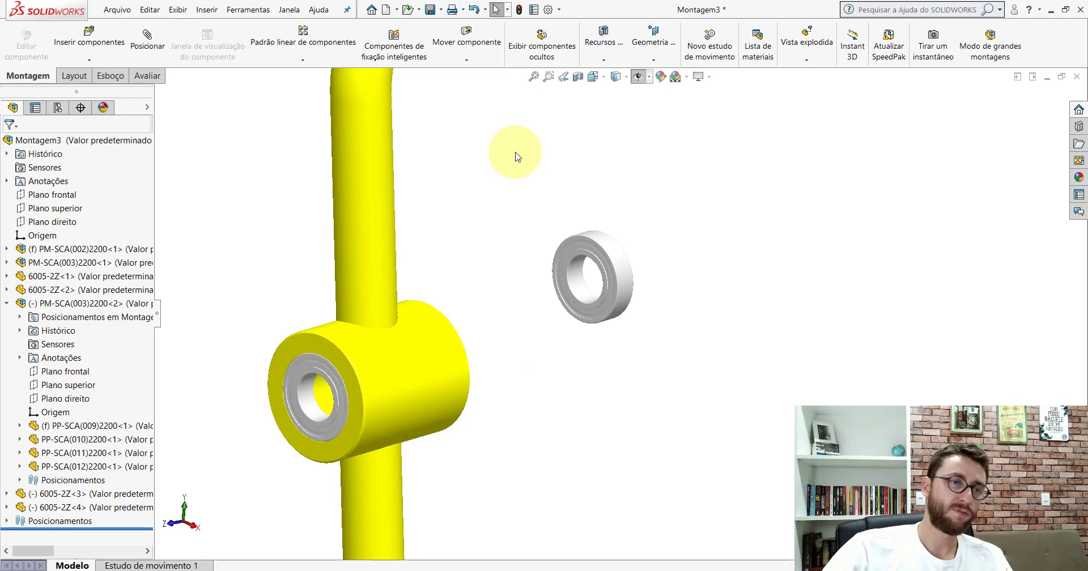
{"action": "left_click", "coordinate": [146, 43]}
{"action": "left_click", "coordinate": [621, 261]}
{"action": "scroll", "coordinate": [618, 319], "scroll_direction": "up", "scroll_amount": 3}
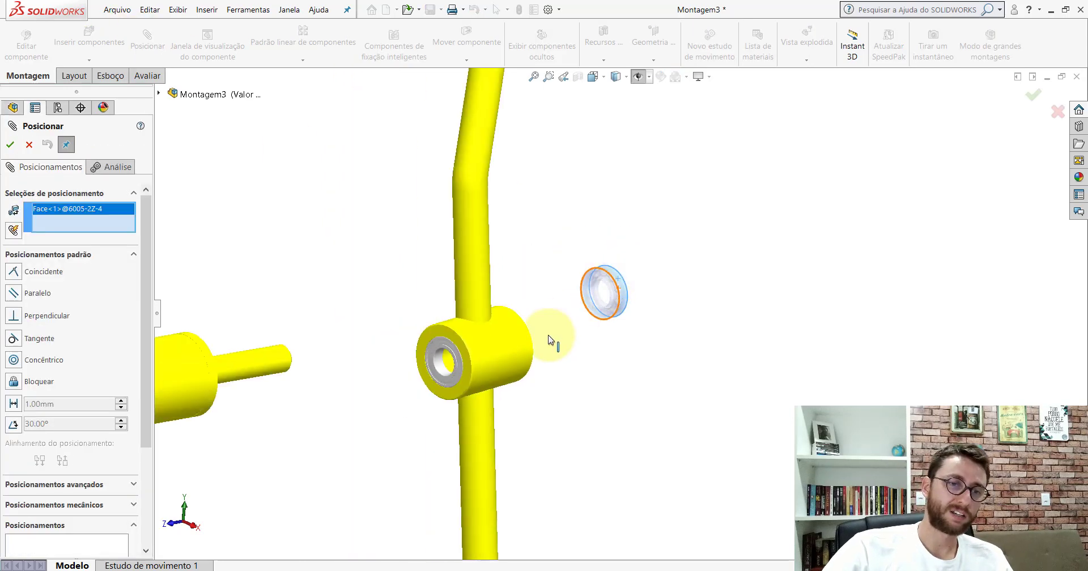
{"action": "mouse_move", "coordinate": [549, 340]}
{"action": "middle_mouse_down"}
{"action": "mouse_move", "coordinate": [427, 286]}
{"action": "mouse_move", "coordinate": [582, 336]}
{"action": "middle_mouse_up"}
{"action": "scroll", "coordinate": [514, 318], "scroll_direction": "down", "scroll_amount": 3}
{"action": "scroll", "coordinate": [500, 309], "scroll_direction": "down", "scroll_amount": 2}
{"action": "left_click", "coordinate": [500, 309]}
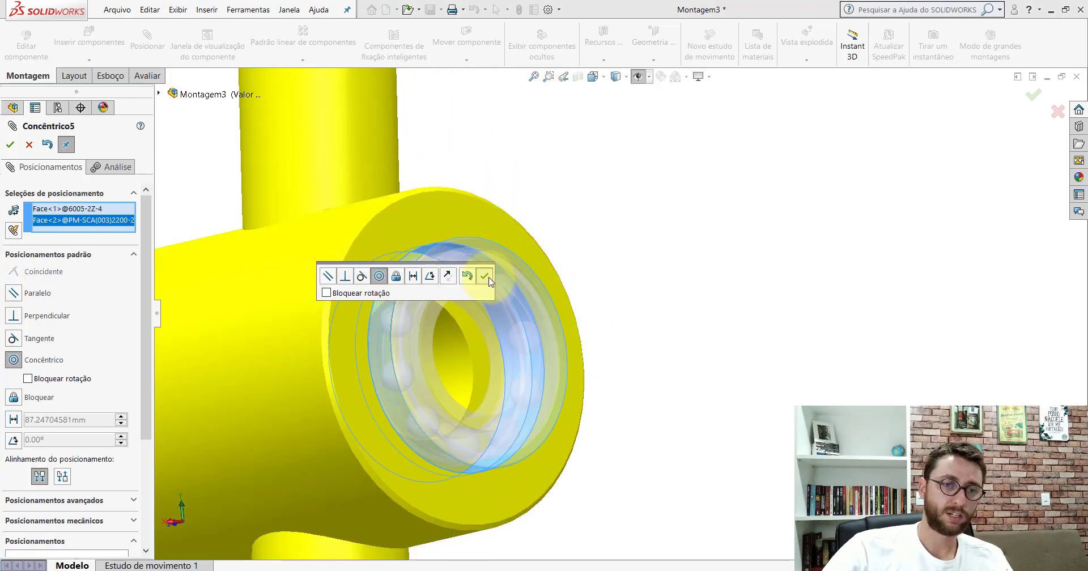
{"action": "left_click", "coordinate": [484, 276]}
Make the bearing's side face coincident with the housing end face.
{"action": "scroll", "coordinate": [616, 298], "scroll_direction": "up", "scroll_amount": 5}
{"action": "scroll", "coordinate": [705, 372], "scroll_direction": "down", "scroll_amount": 3}
{"action": "left_click_drag", "start_coordinate": [468, 257], "coordinate": [803, 255]}
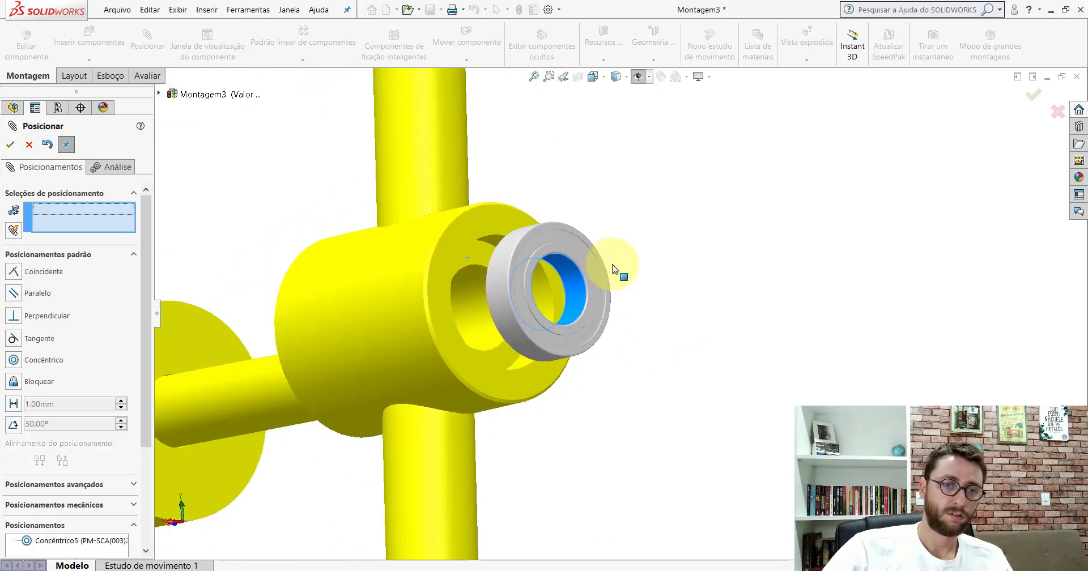
{"action": "left_click", "coordinate": [634, 278]}
{"action": "scroll", "coordinate": [663, 301], "scroll_direction": "up", "scroll_amount": 5}
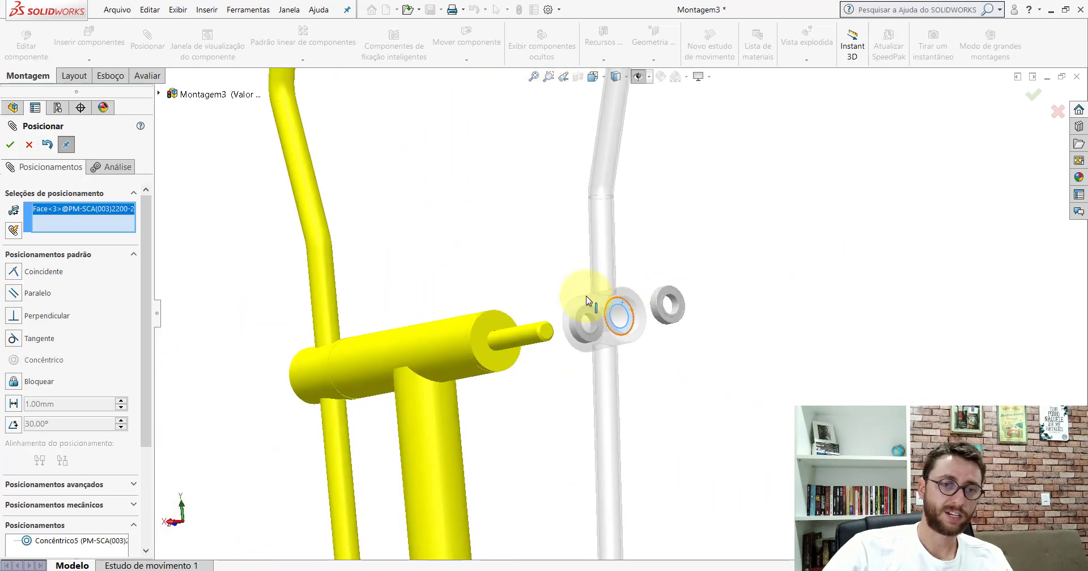
{"action": "scroll", "coordinate": [586, 295], "scroll_direction": "down", "scroll_amount": 2}
{"action": "scroll", "coordinate": [644, 304], "scroll_direction": "down", "scroll_amount": 2}
{"action": "scroll", "coordinate": [623, 300], "scroll_direction": "down", "scroll_amount": 3}
{"action": "scroll", "coordinate": [578, 283], "scroll_direction": "down", "scroll_amount": 3}
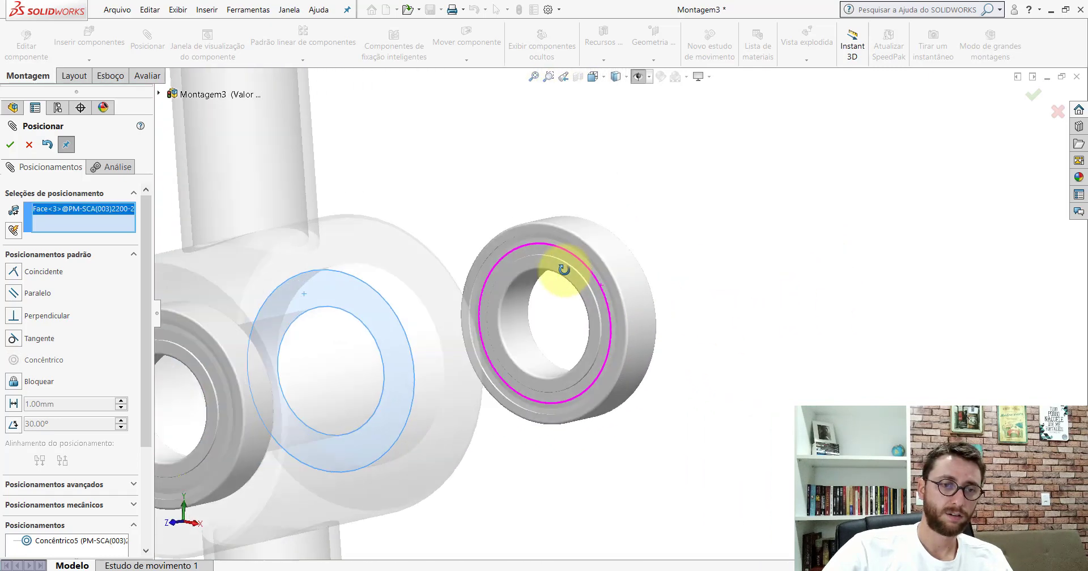
{"action": "scroll", "coordinate": [562, 265], "scroll_direction": "down", "scroll_amount": 1}
{"action": "left_click", "coordinate": [563, 267]}
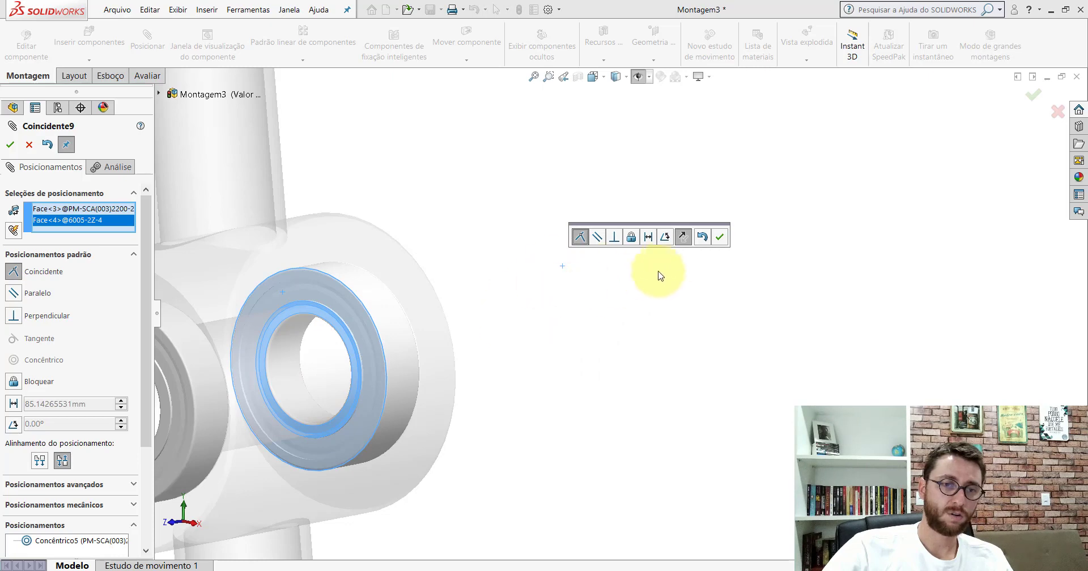
{"action": "key", "text": "Return"}
Show planes and make the bearing Front Plane parallel to the housing Right Plane.
{"action": "scroll", "coordinate": [567, 283], "scroll_direction": "up", "scroll_amount": 5}
{"action": "scroll", "coordinate": [432, 301], "scroll_direction": "down", "scroll_amount": 2}
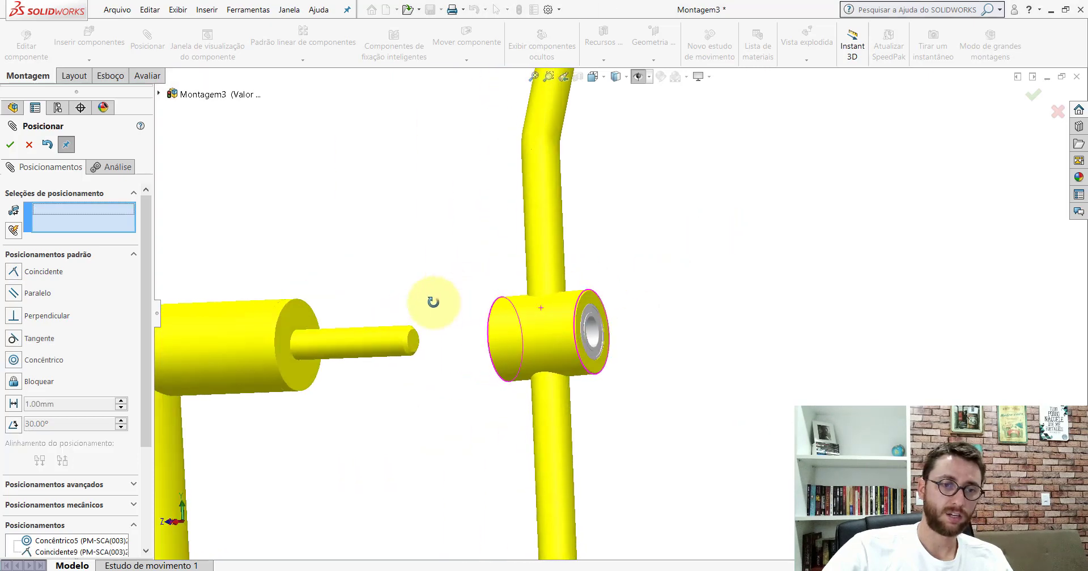
{"action": "scroll", "coordinate": [432, 301], "scroll_direction": "down", "scroll_amount": 1}
{"action": "left_click", "coordinate": [639, 77]}
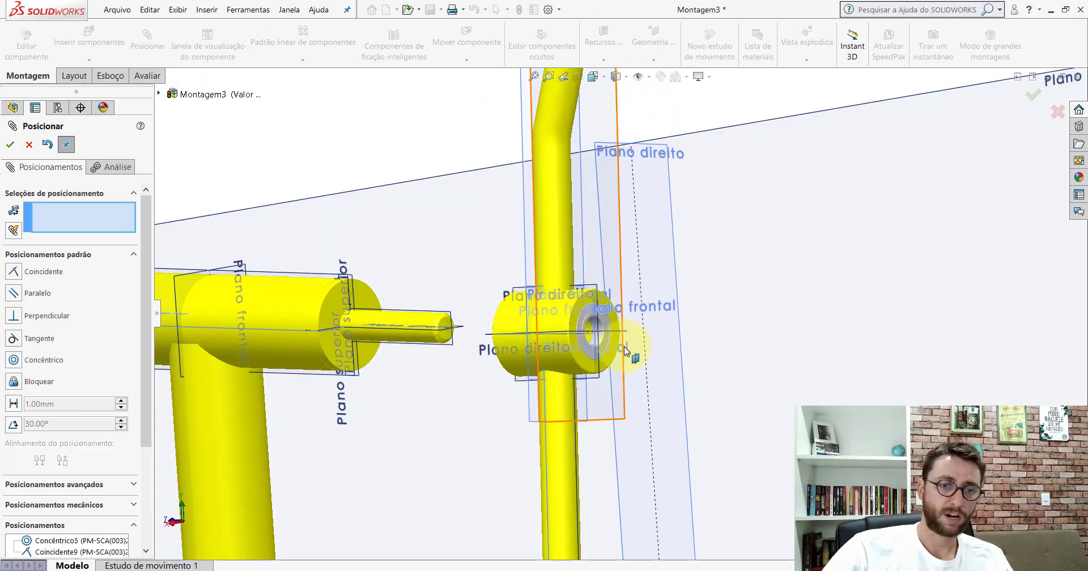
{"action": "scroll", "coordinate": [624, 346], "scroll_direction": "down", "scroll_amount": 3}
{"action": "left_click", "coordinate": [531, 215]}
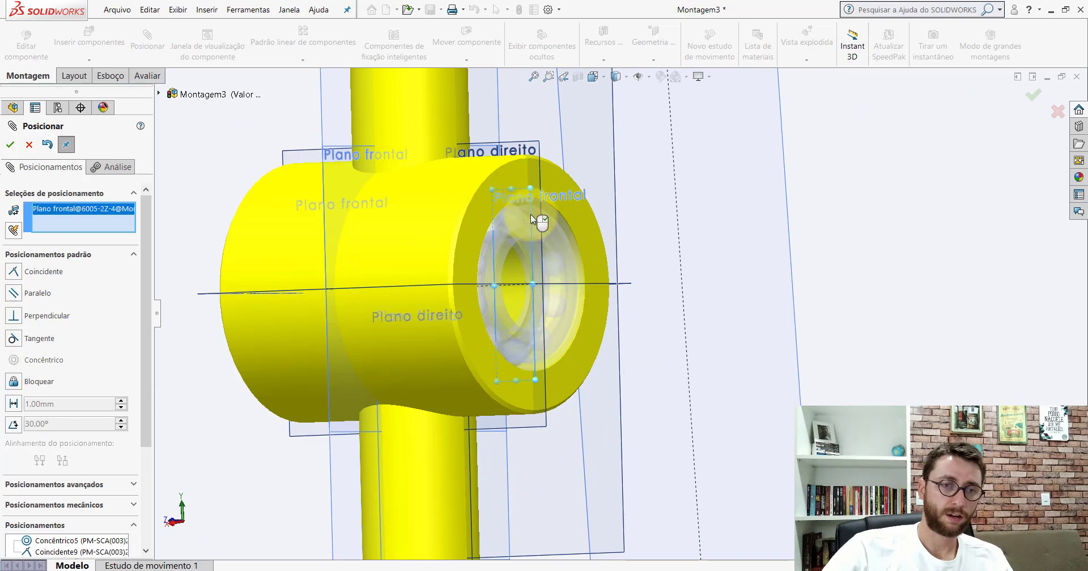
{"action": "left_click", "coordinate": [542, 161]}
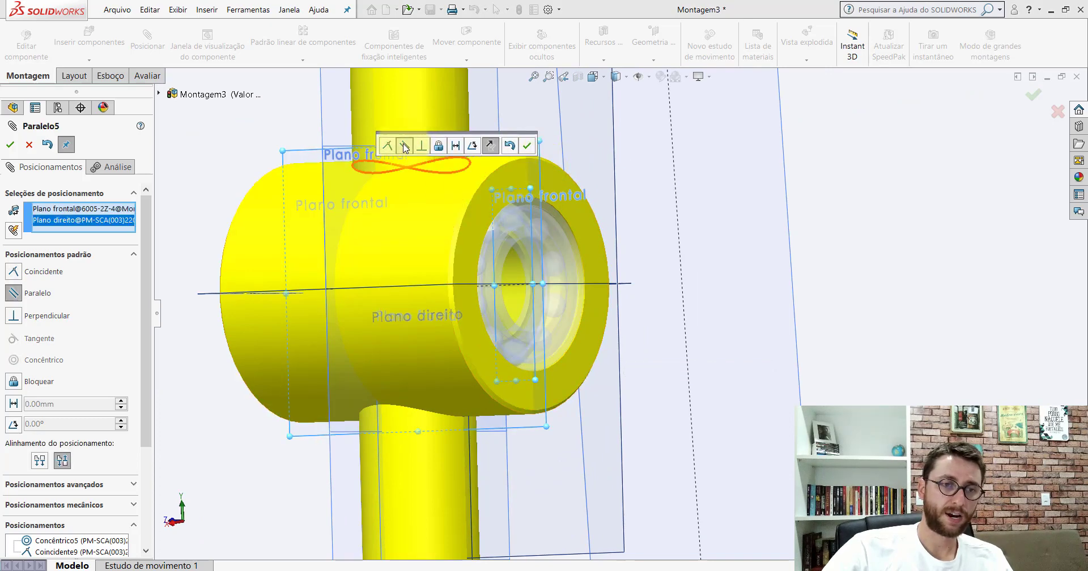
{"action": "left_click", "coordinate": [405, 148]}
{"action": "key", "text": "Return"}
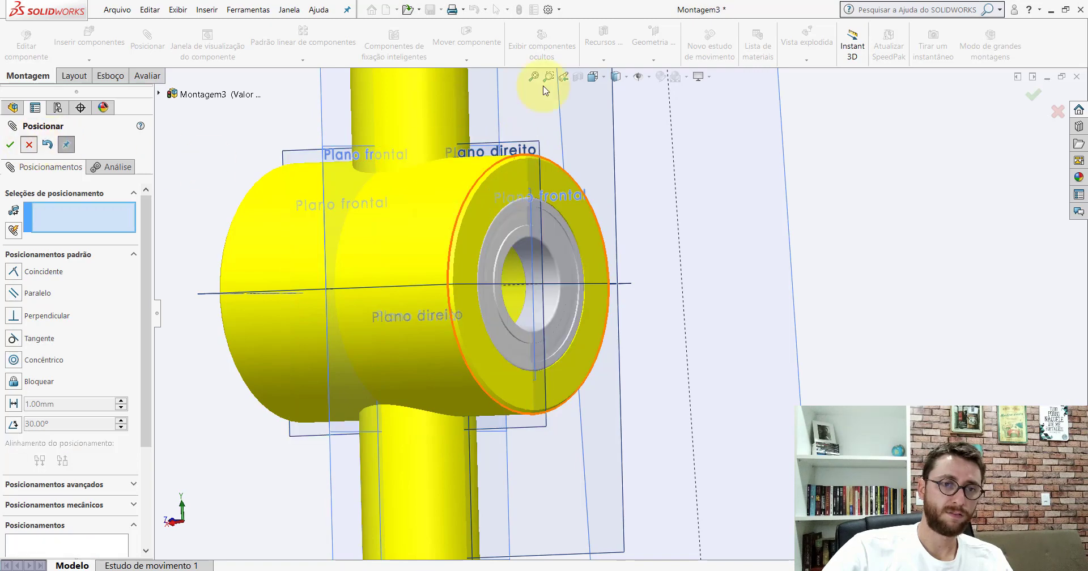
Mate the bearing's inner bore concentric with the PM-SCA(002) axle.
{"action": "scroll", "coordinate": [623, 318], "scroll_direction": "up", "scroll_amount": 5}
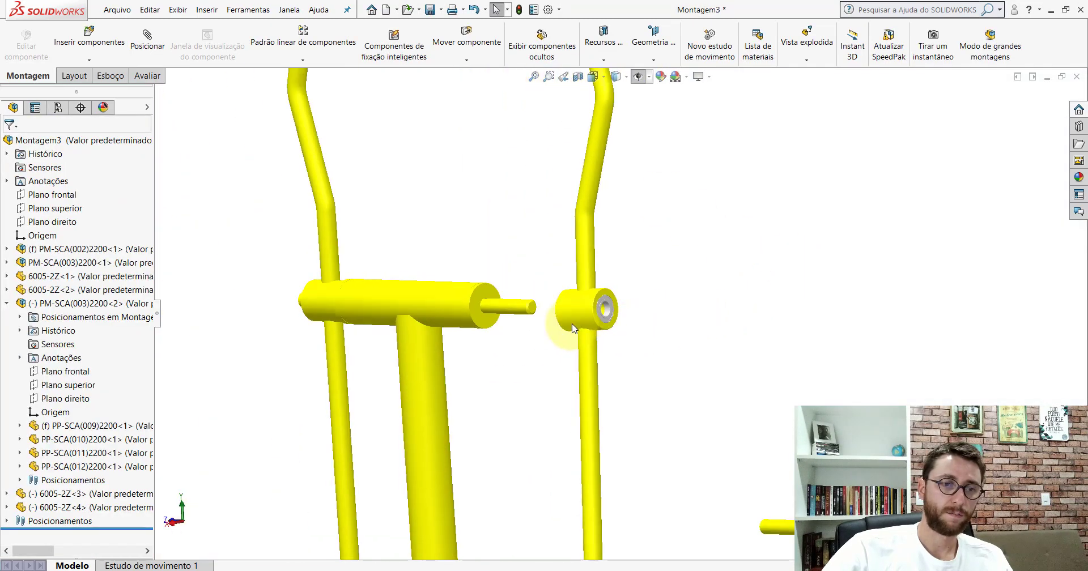
{"action": "mouse_move", "coordinate": [573, 328]}
{"action": "middle_mouse_down"}
{"action": "mouse_move", "coordinate": [646, 316]}
{"action": "mouse_move", "coordinate": [582, 360]}
{"action": "middle_mouse_up"}
{"action": "scroll", "coordinate": [583, 360], "scroll_direction": "down", "scroll_amount": 5}
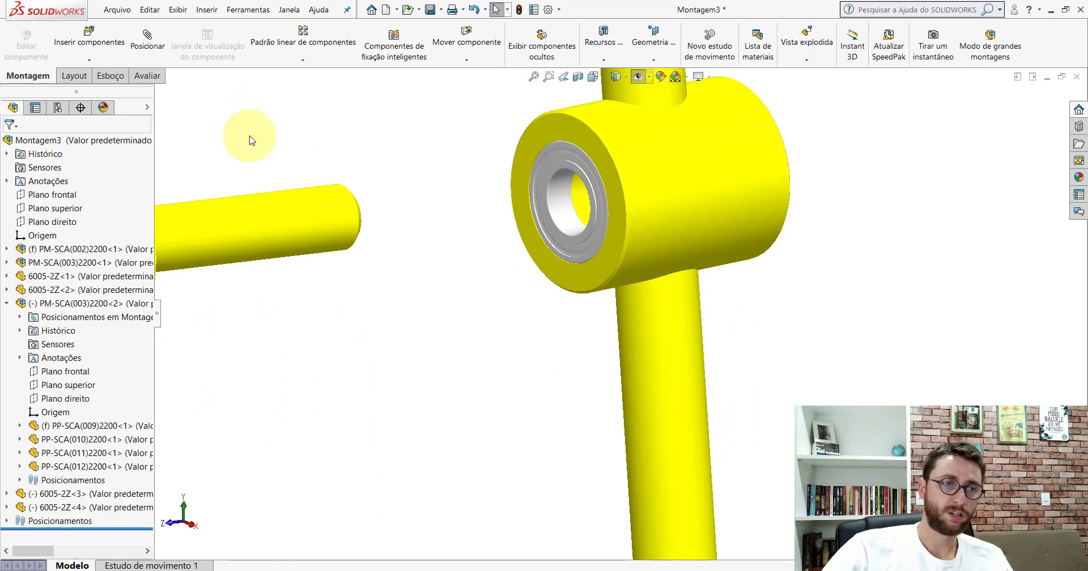
{"action": "left_click", "coordinate": [147, 40]}
{"action": "left_click", "coordinate": [560, 199]}
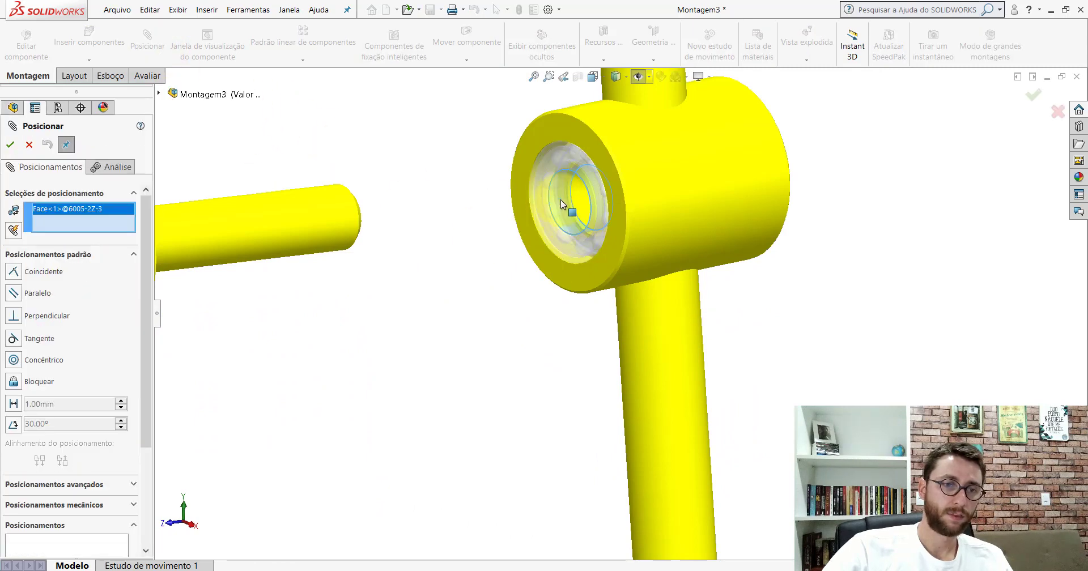
{"action": "scroll", "coordinate": [502, 288], "scroll_direction": "up", "scroll_amount": 3}
{"action": "scroll", "coordinate": [578, 294], "scroll_direction": "down", "scroll_amount": 3}
{"action": "left_click", "coordinate": [580, 278]}
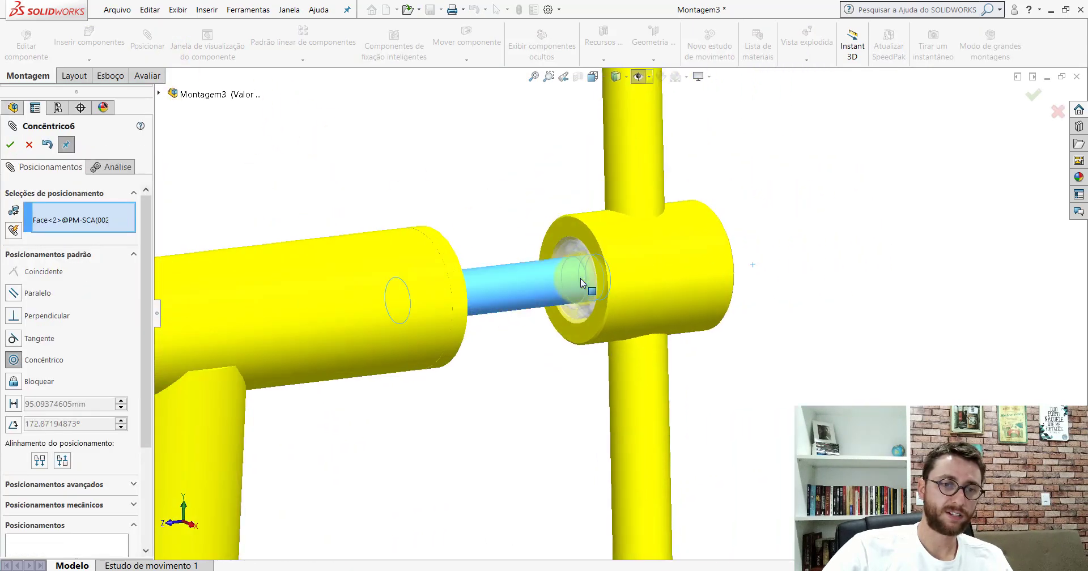
{"action": "left_click", "coordinate": [756, 253]}
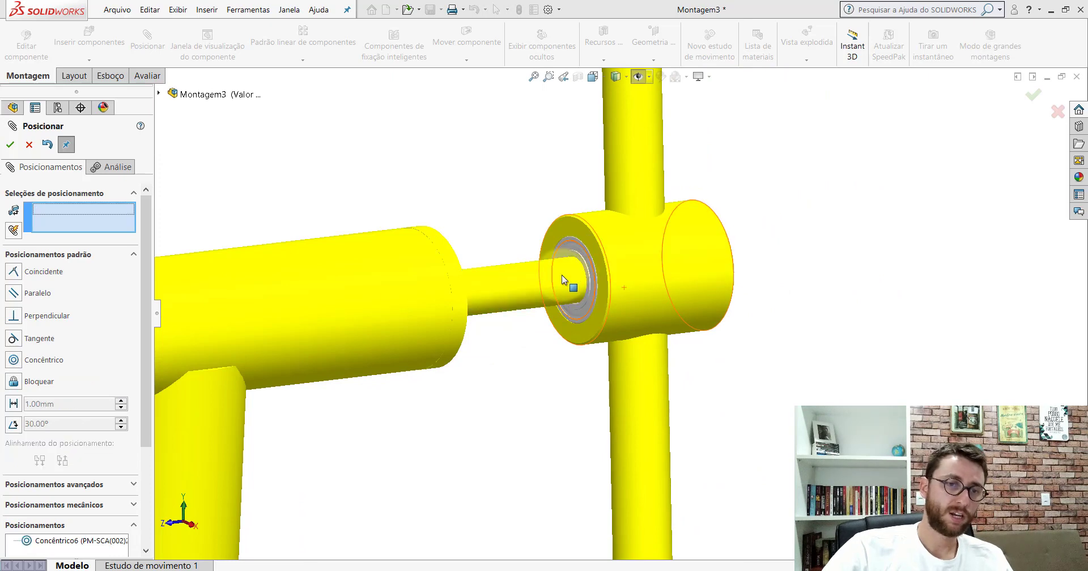
Make the housing's outer end face coincident with the axle shoulder.
{"action": "scroll", "coordinate": [576, 191], "scroll_direction": "down", "scroll_amount": 3}
{"action": "left_click", "coordinate": [600, 221]}
{"action": "scroll", "coordinate": [614, 253], "scroll_direction": "up", "scroll_amount": 3}
{"action": "mouse_move", "coordinate": [615, 253]}
{"action": "middle_mouse_down"}
{"action": "mouse_move", "coordinate": [503, 261]}
{"action": "mouse_move", "coordinate": [512, 269]}
{"action": "middle_mouse_up"}
{"action": "left_click", "coordinate": [513, 268]}
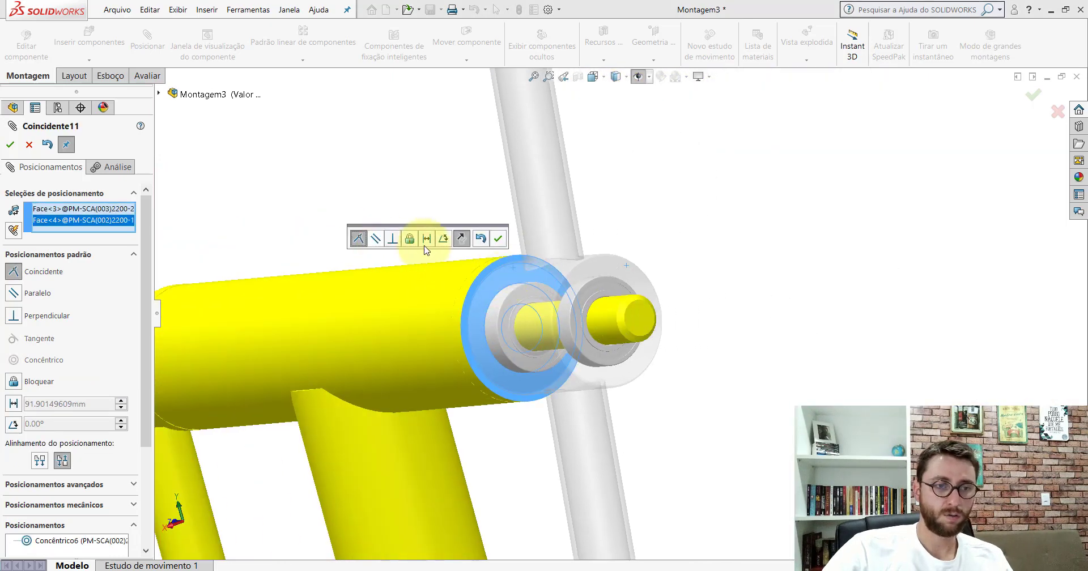
{"action": "left_click", "coordinate": [497, 238]}
Make the PM-SCA(003) and PM-SCA(002) Right Planes parallel and finish mating.
{"action": "middle_click_drag", "start_coordinate": [601, 256], "coordinate": [644, 91]}
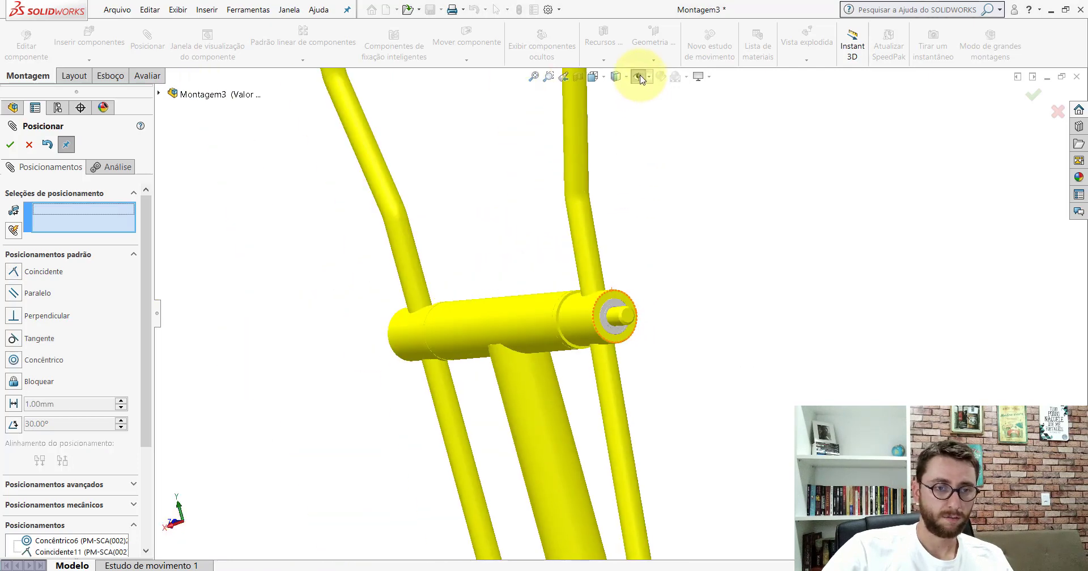
{"action": "left_click", "coordinate": [640, 77]}
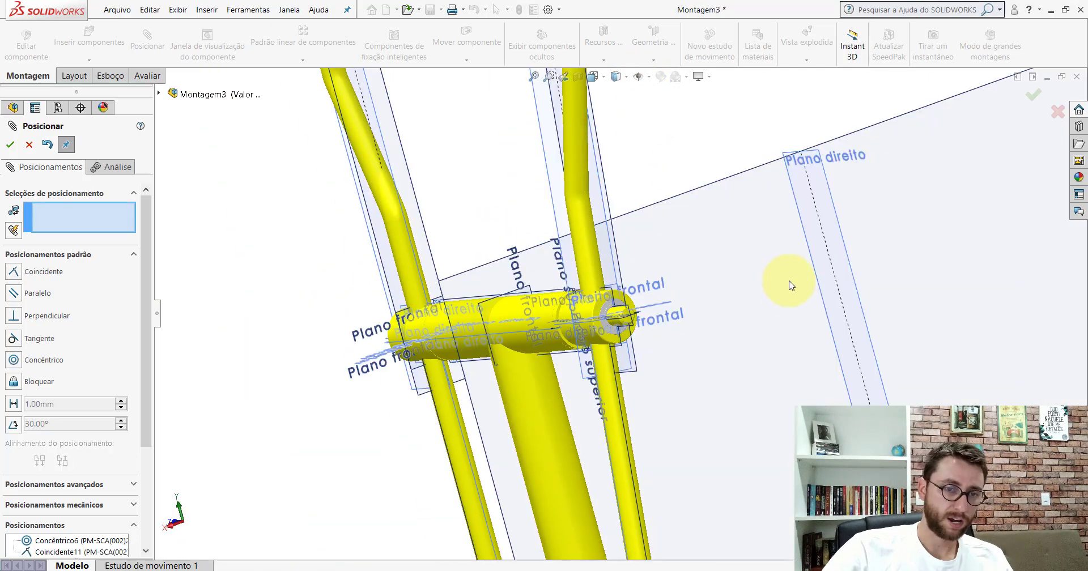
{"action": "left_click", "coordinate": [603, 156]}
{"action": "mouse_move", "coordinate": [636, 201]}
{"action": "middle_mouse_down"}
{"action": "mouse_move", "coordinate": [590, 243]}
{"action": "mouse_move", "coordinate": [615, 271]}
{"action": "mouse_move", "coordinate": [679, 302]}
{"action": "middle_mouse_up"}
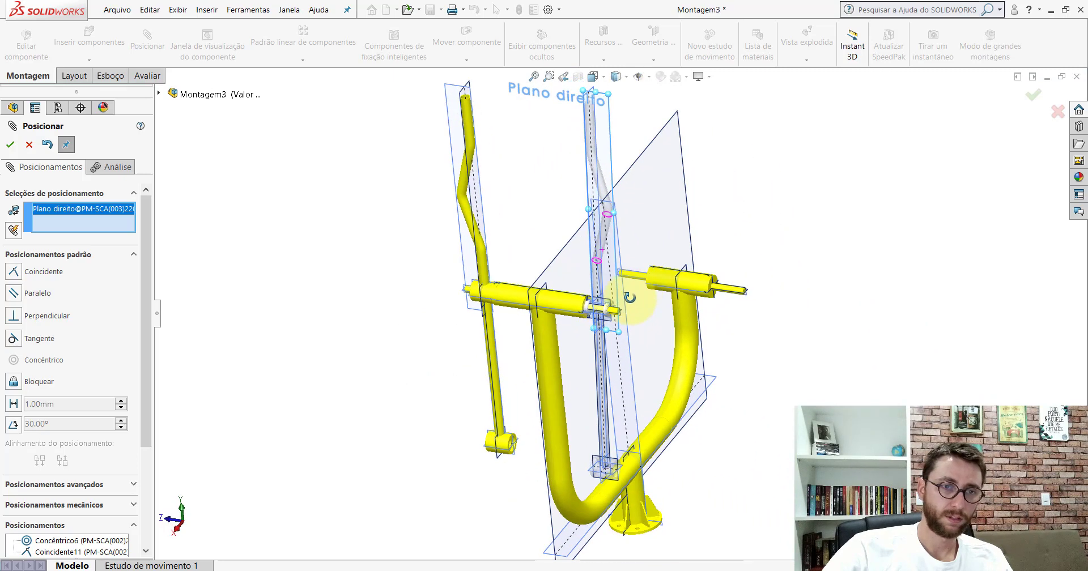
{"action": "left_click", "coordinate": [633, 344]}
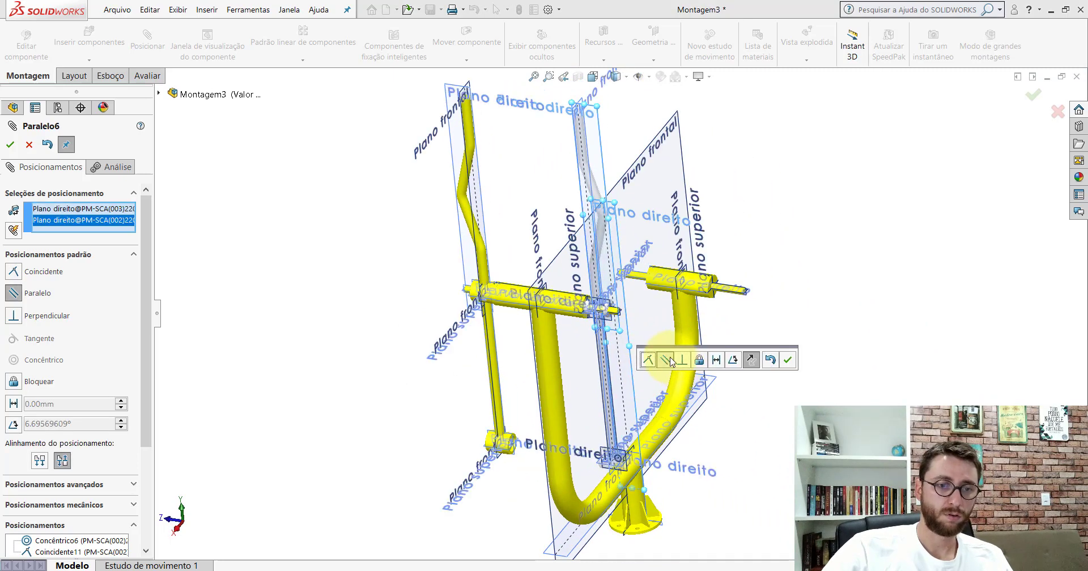
{"action": "left_click", "coordinate": [787, 360]}
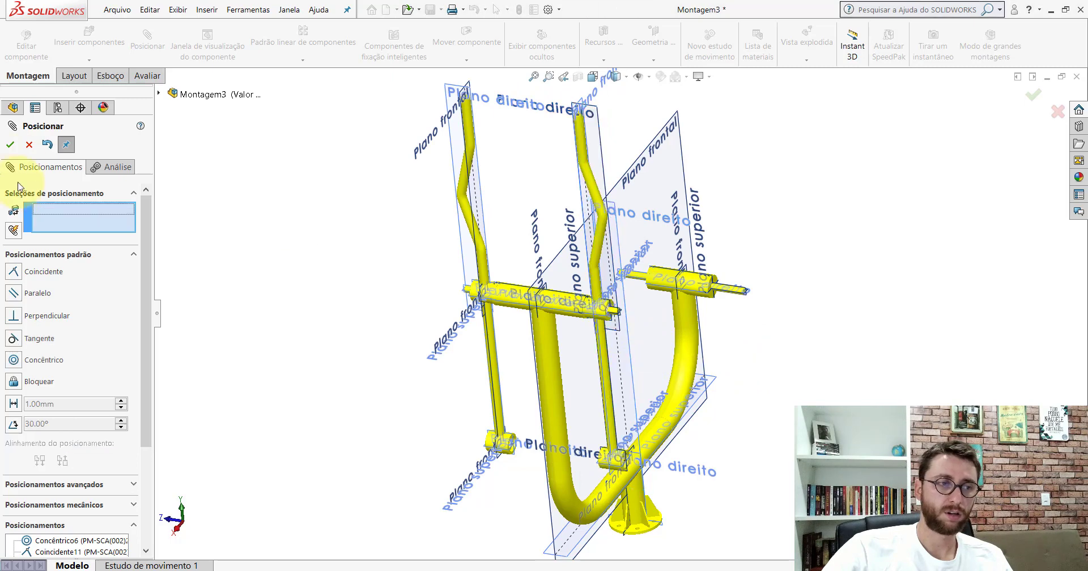
{"action": "left_click", "coordinate": [28, 145]}
Hide the reference planes and switch to the isometric view.
{"action": "left_click", "coordinate": [638, 76]}
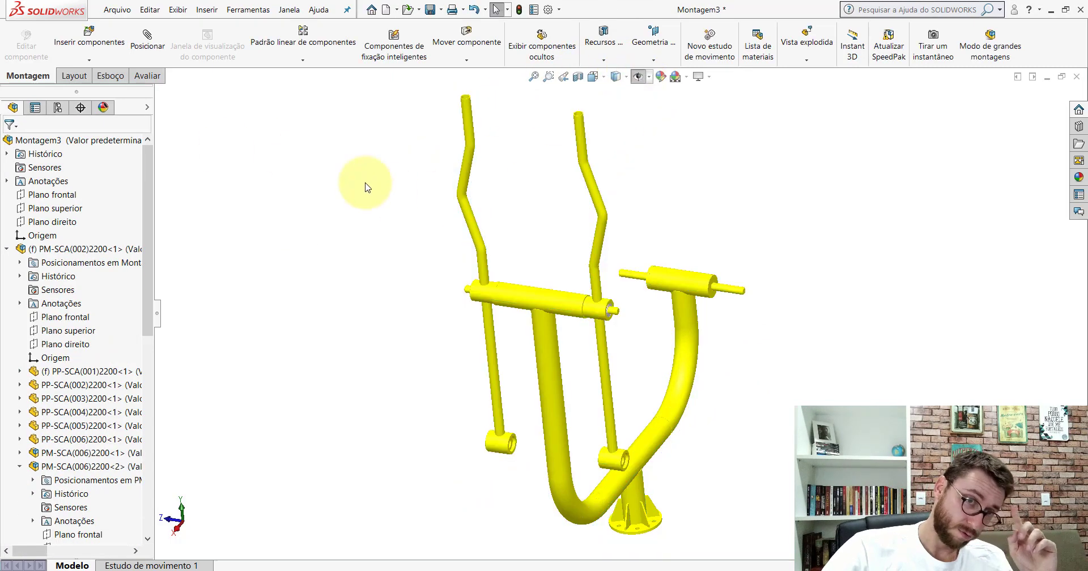
{"action": "left_click", "coordinate": [593, 75]}
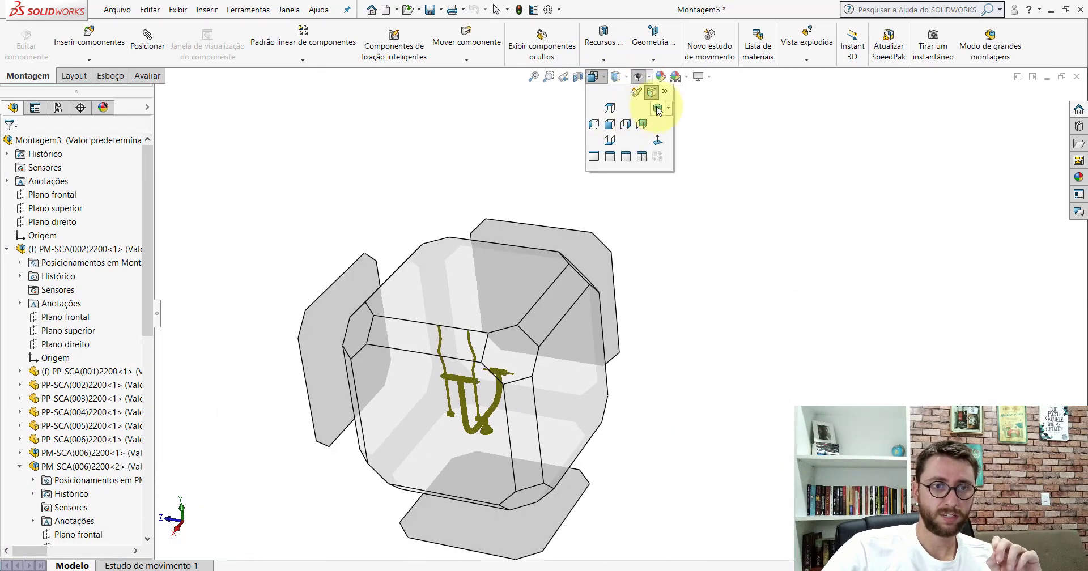
{"action": "left_click", "coordinate": [658, 109]}
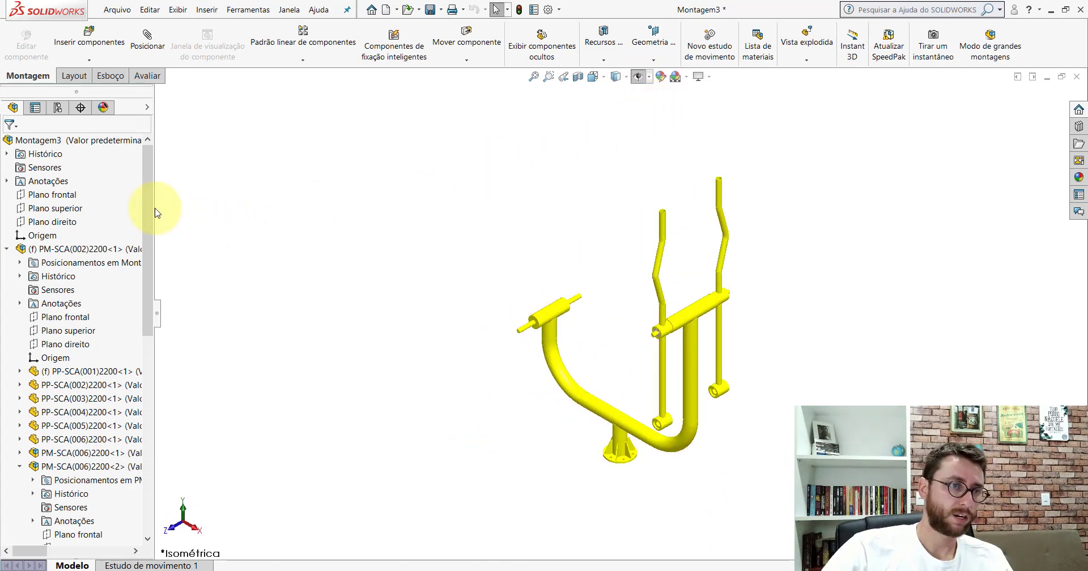
Collapse the assembly tree with Recolher itens and start Save As.
{"action": "left_click", "coordinate": [135, 141]}
{"action": "right_click", "coordinate": [135, 141]}
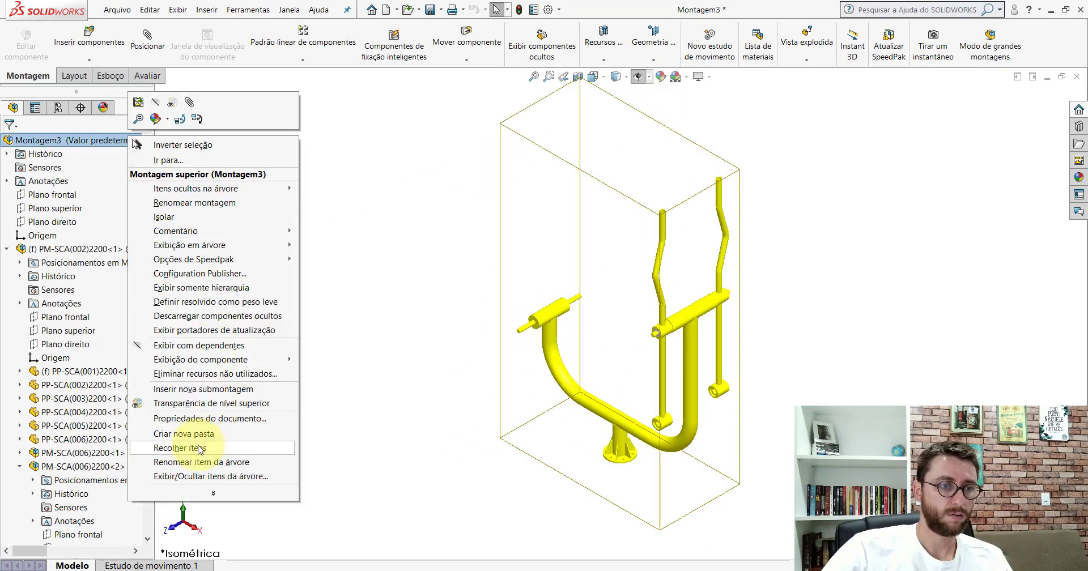
{"action": "left_click", "coordinate": [170, 443]}
{"action": "left_click", "coordinate": [335, 274]}
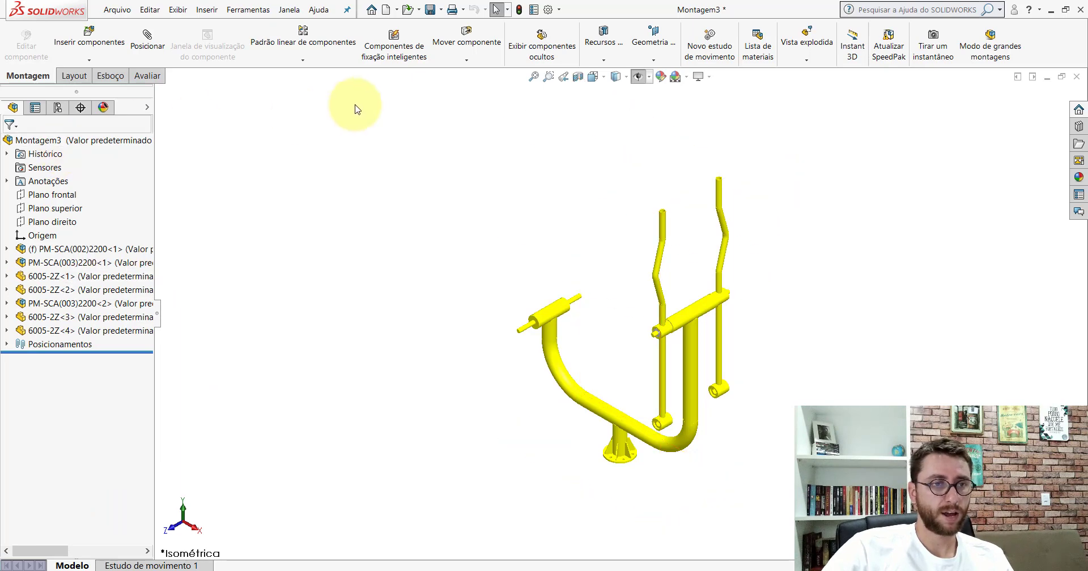
{"action": "key", "text": "ctrl+s"}
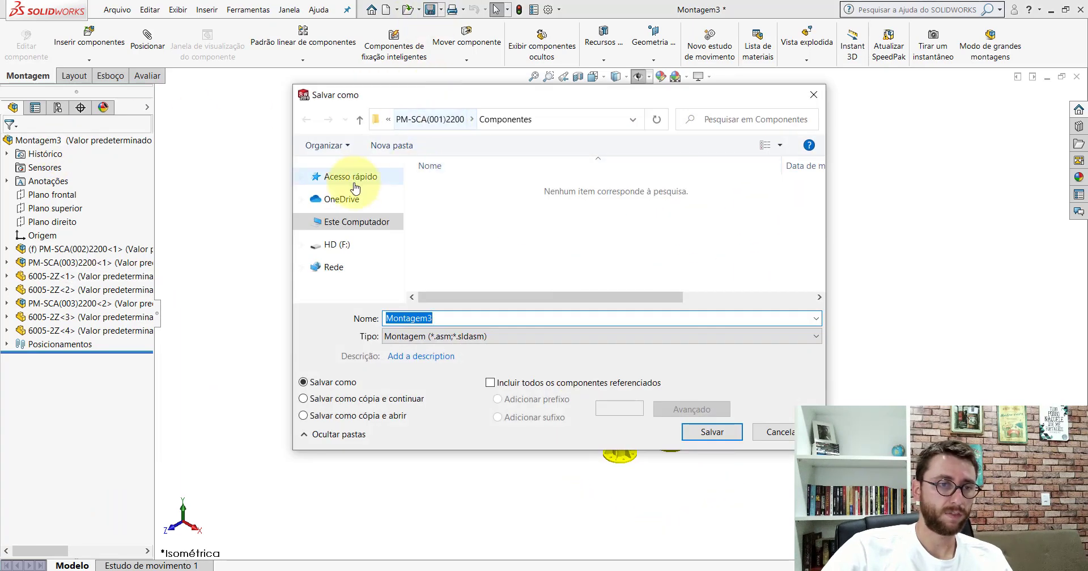
Save the assembly as PM-SCA(001)2200 in the PM-SCA(001)2200 folder.
{"action": "left_click", "coordinate": [432, 120]}
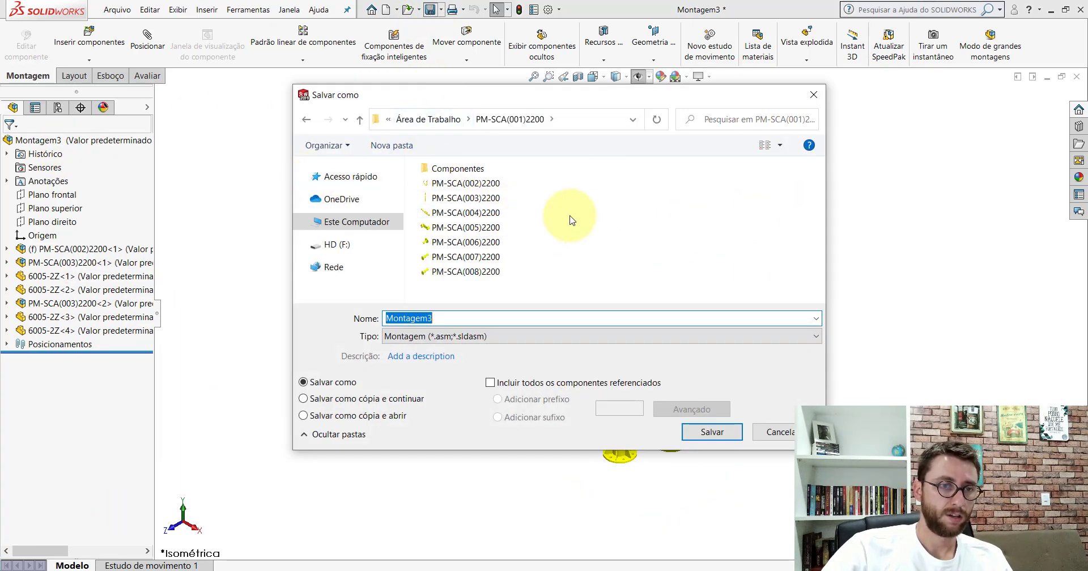
{"action": "type", "text": "PM-SCA(001)2200"}
{"action": "left_click", "coordinate": [480, 318]}
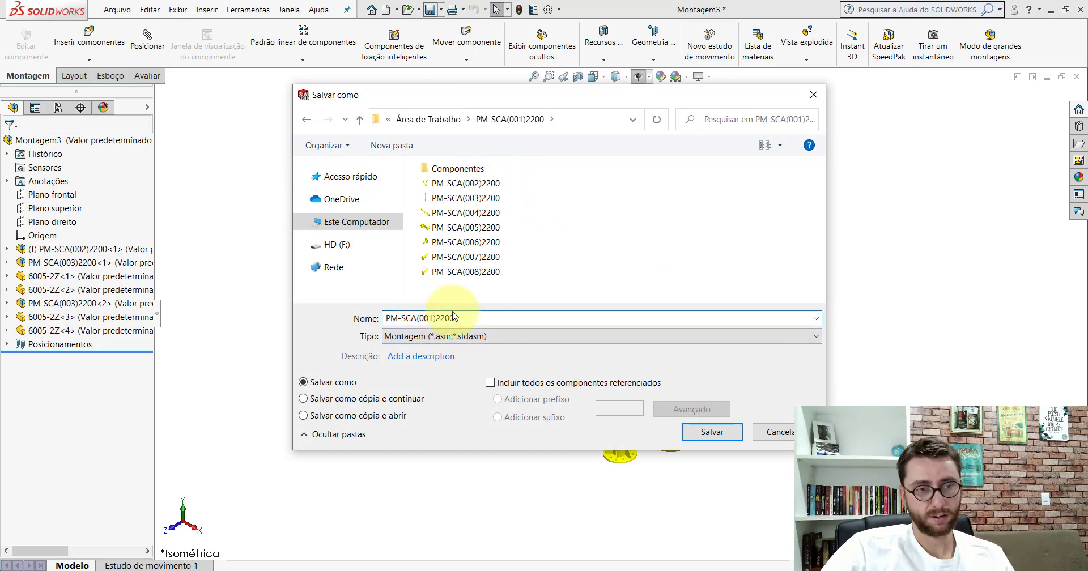
{"action": "left_click", "coordinate": [711, 432]}
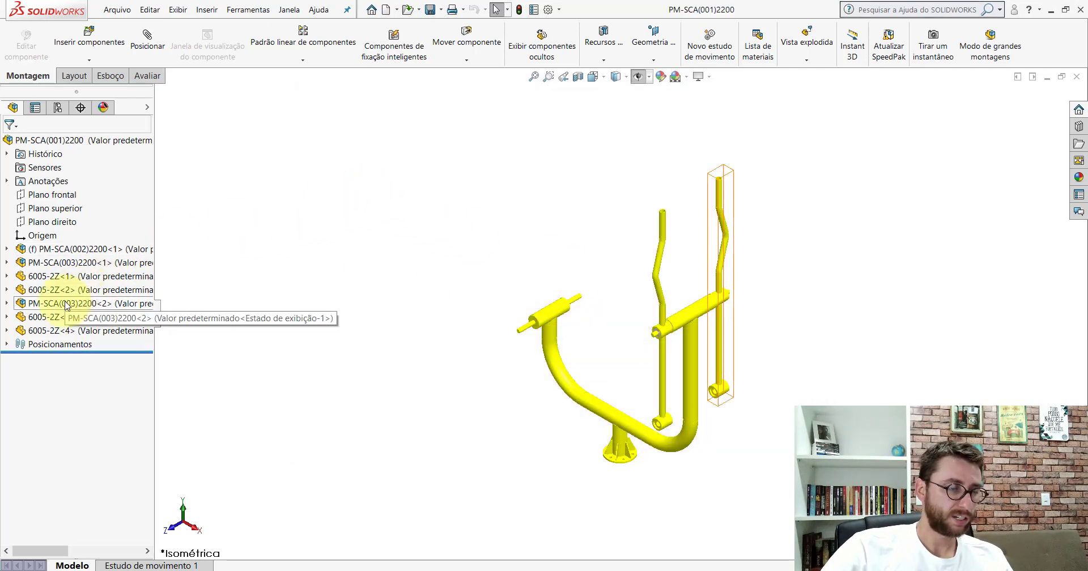
Drag PM-SCA(003)2200<2> up in the tree below PM-SCA(003)2200<1>.
{"action": "left_click_drag", "start_coordinate": [67, 306], "coordinate": [43, 277]}
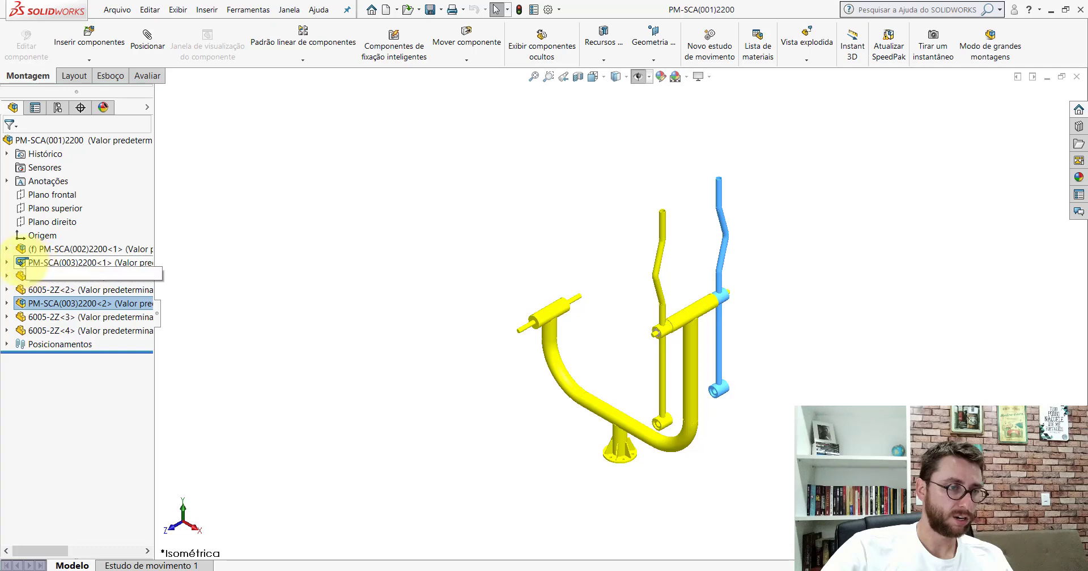
{"action": "left_click_drag", "start_coordinate": [32, 263], "coordinate": [16, 262]}
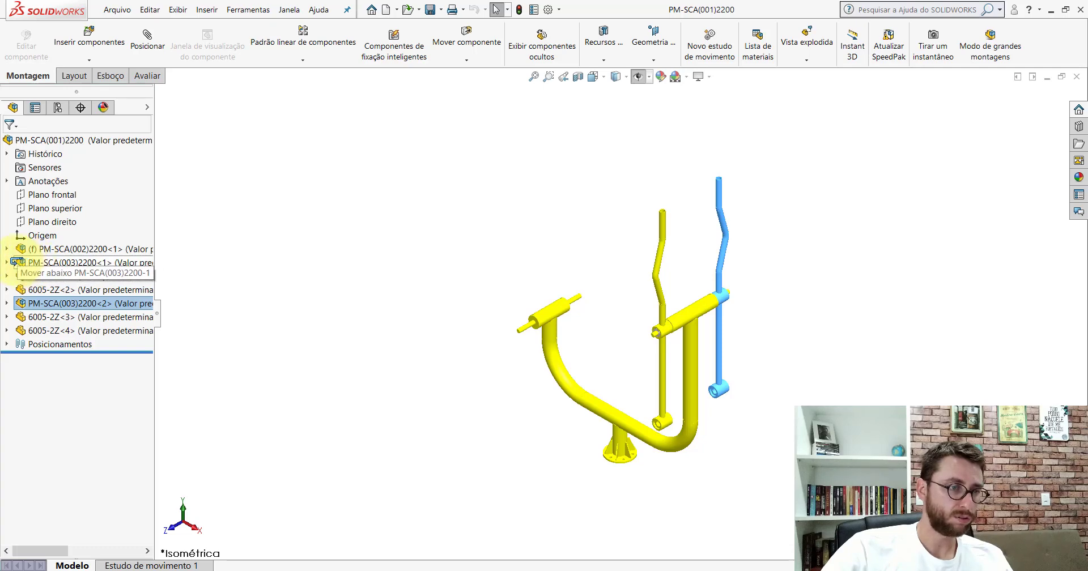
{"action": "left_click_drag", "start_coordinate": [16, 262], "coordinate": [17, 262]}
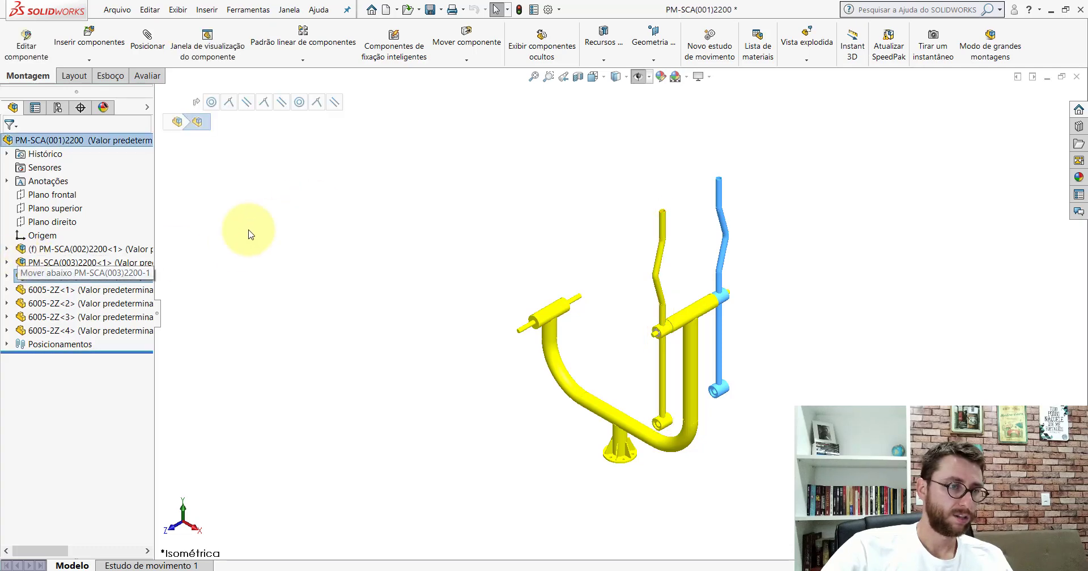
Drop PM-SCA(003)2200<2> into place in the tree, then open Medida from Avaliar.
{"action": "left_click", "coordinate": [76, 262]}
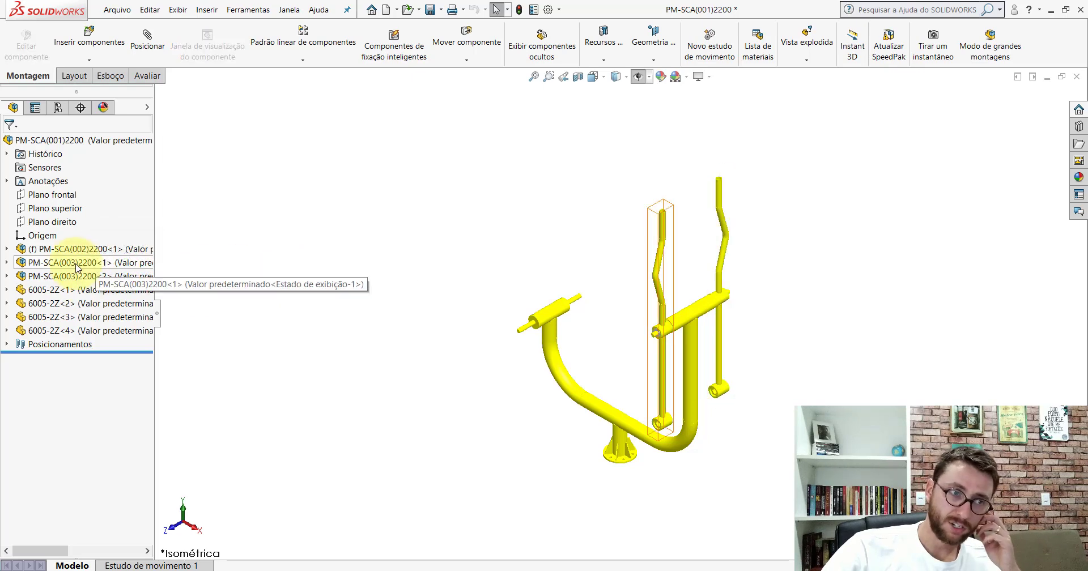
{"action": "left_click", "coordinate": [303, 254]}
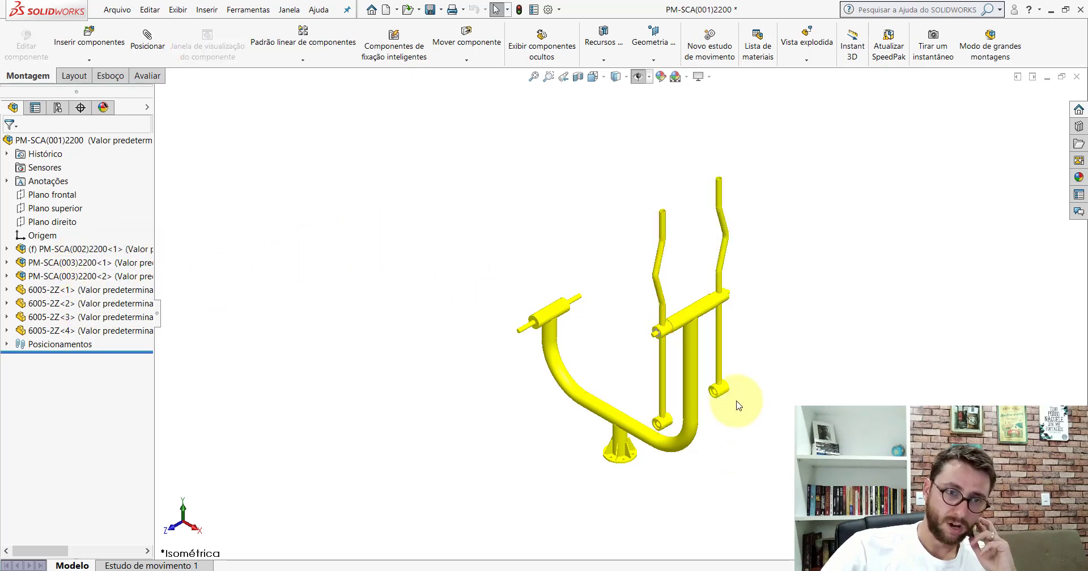
{"action": "scroll", "coordinate": [738, 406], "scroll_direction": "down", "scroll_amount": 3}
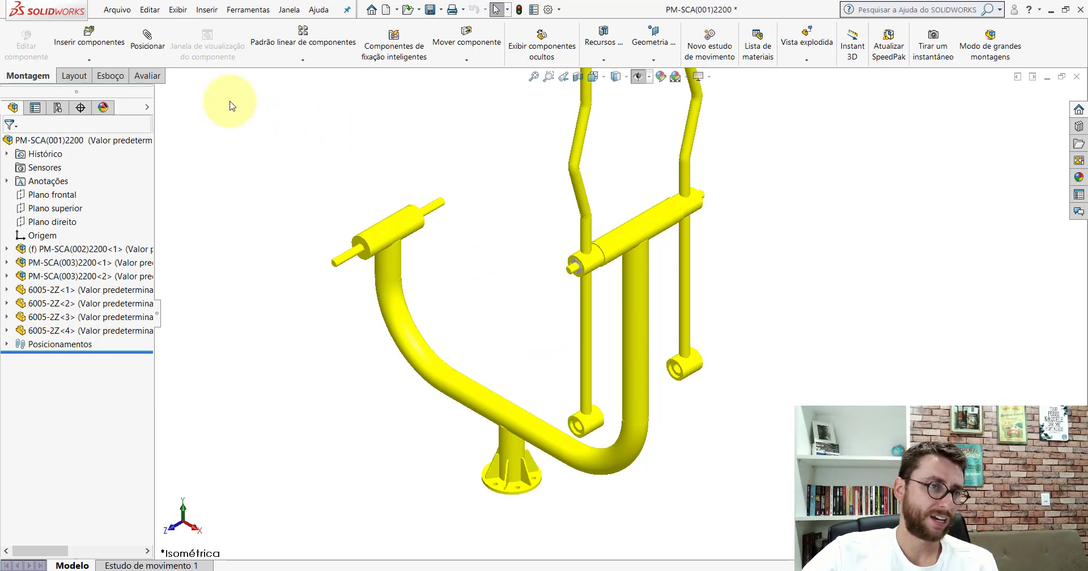
{"action": "left_click", "coordinate": [148, 77]}
{"action": "left_click", "coordinate": [227, 45]}
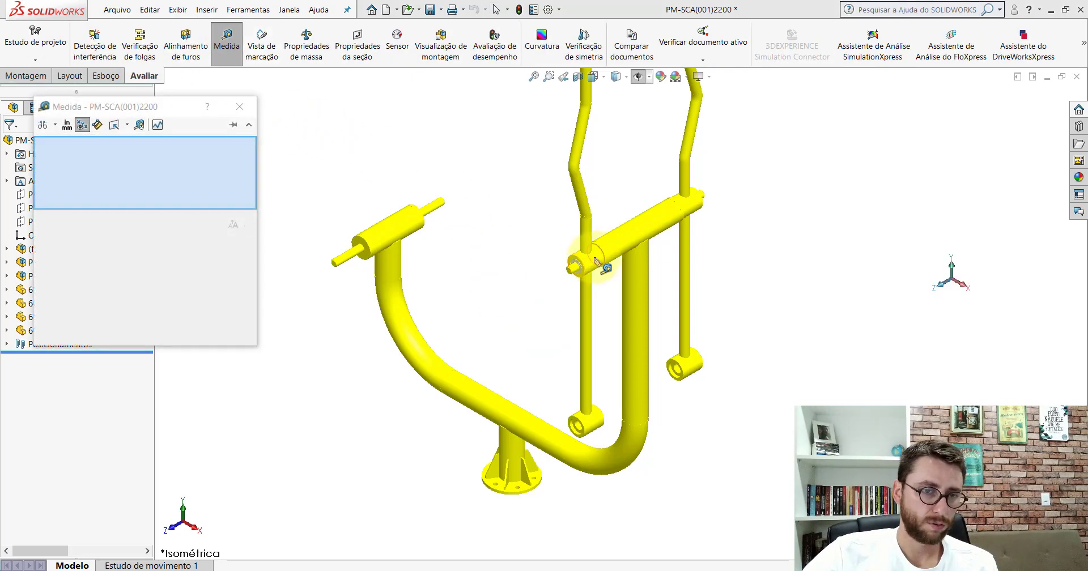
Measure the 70 mm pivot housing face, identify nearby parts, and collapse PM-SCA(003)2200<1>.
{"action": "left_click", "coordinate": [594, 261]}
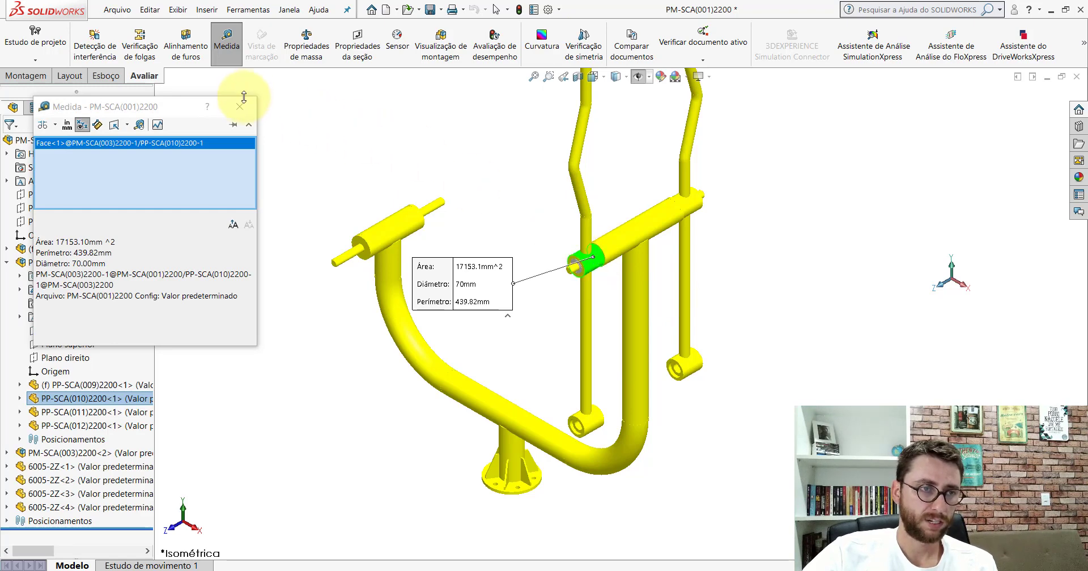
{"action": "left_click", "coordinate": [240, 107]}
{"action": "left_click", "coordinate": [591, 266]}
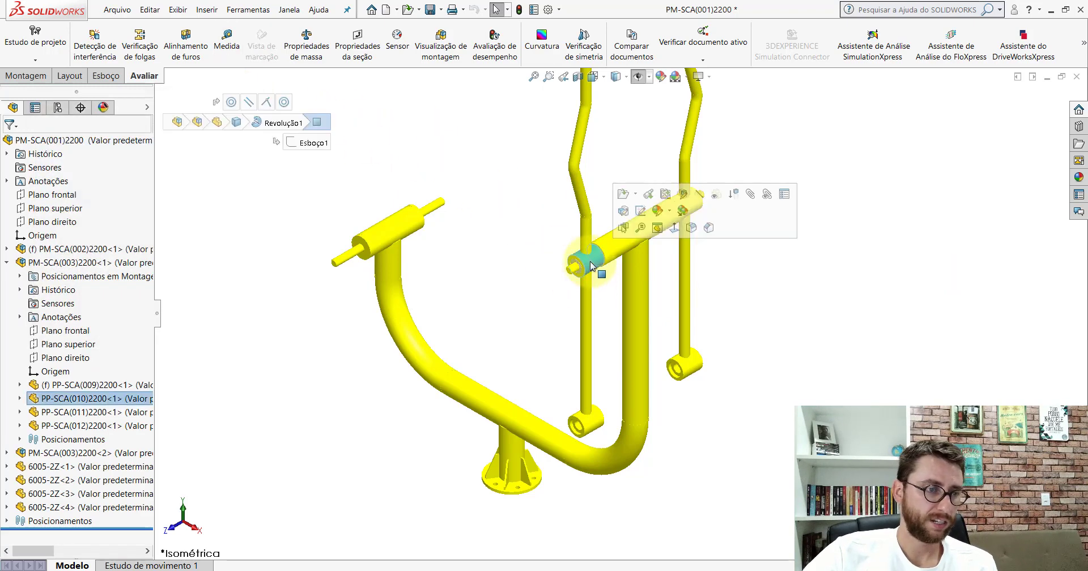
{"action": "left_click", "coordinate": [586, 422]}
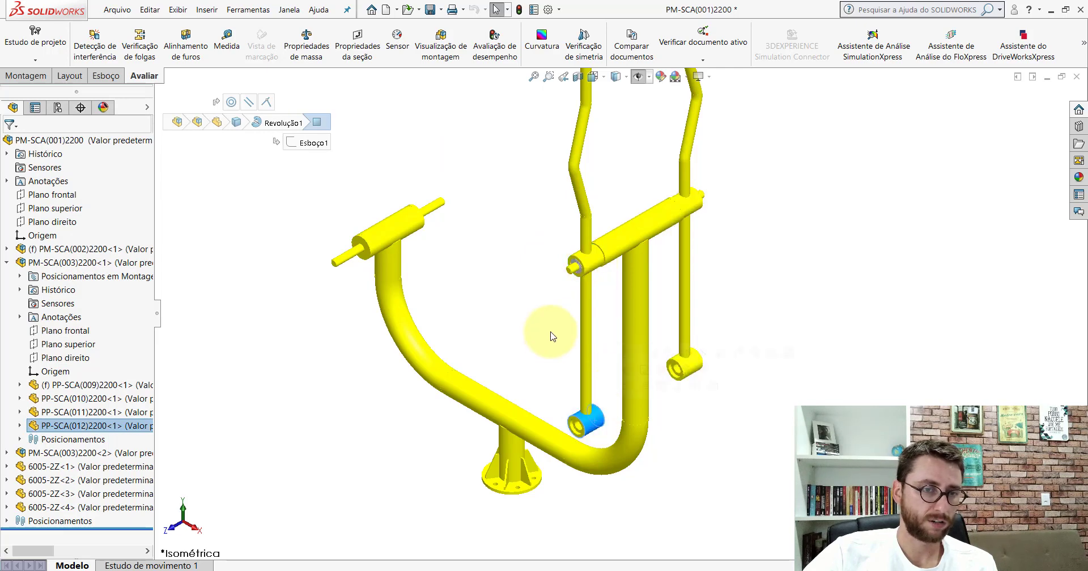
{"action": "left_click", "coordinate": [556, 346]}
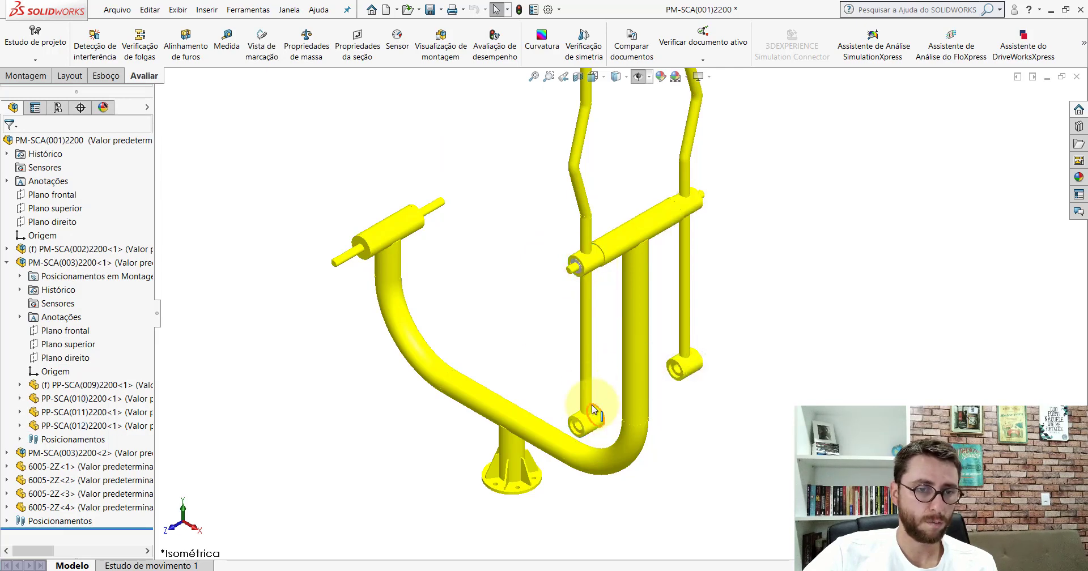
{"action": "left_click", "coordinate": [7, 263]}
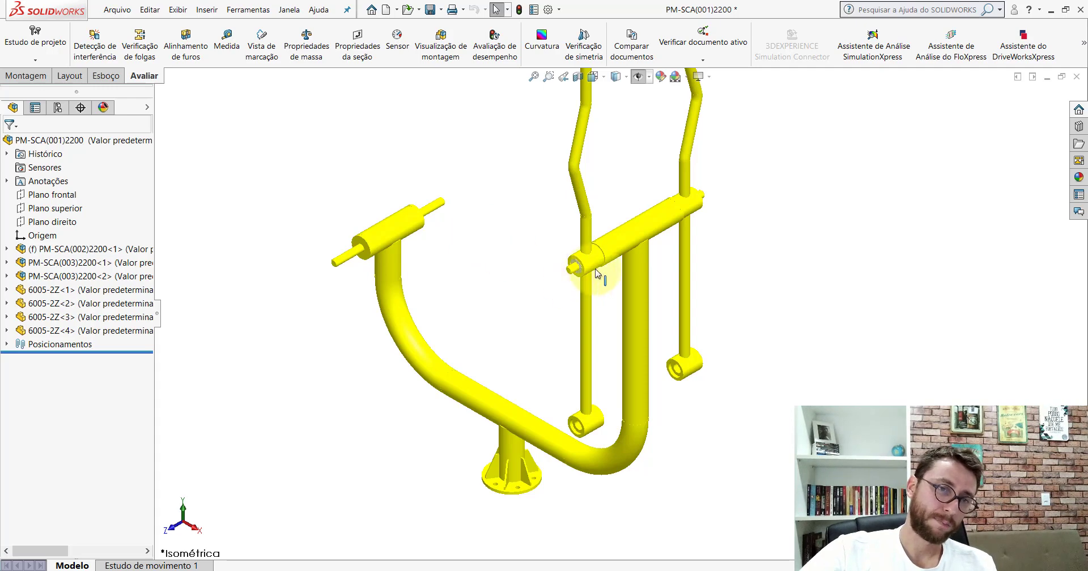
Identify the pin's part and collapse the tree to top-level components.
{"action": "scroll", "coordinate": [572, 284], "scroll_direction": "down", "scroll_amount": 2}
{"action": "scroll", "coordinate": [555, 286], "scroll_direction": "down", "scroll_amount": 2}
{"action": "scroll", "coordinate": [521, 284], "scroll_direction": "down", "scroll_amount": 3}
{"action": "left_click", "coordinate": [521, 285]}
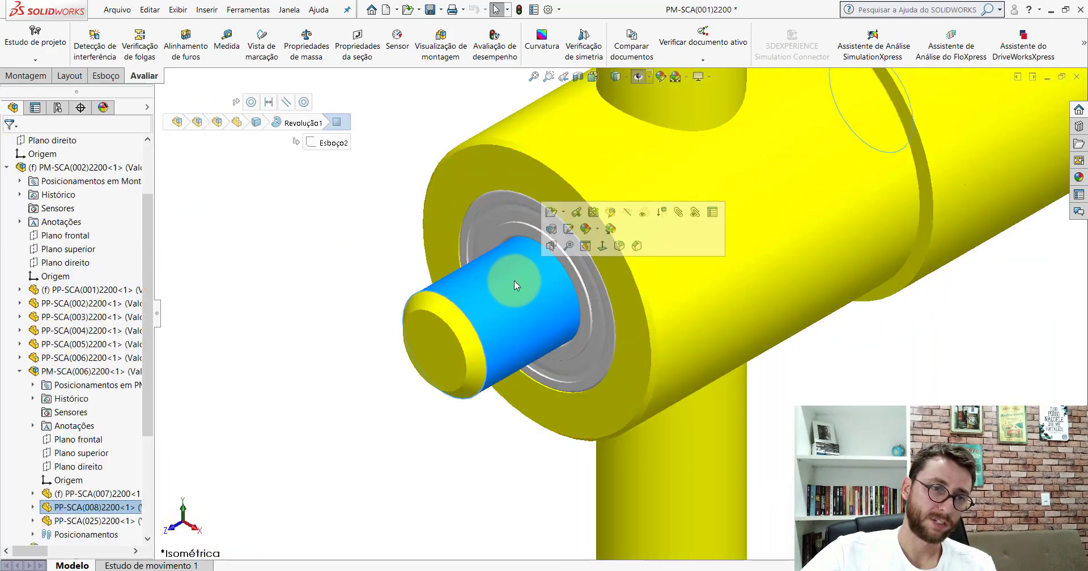
{"action": "left_click", "coordinate": [315, 269]}
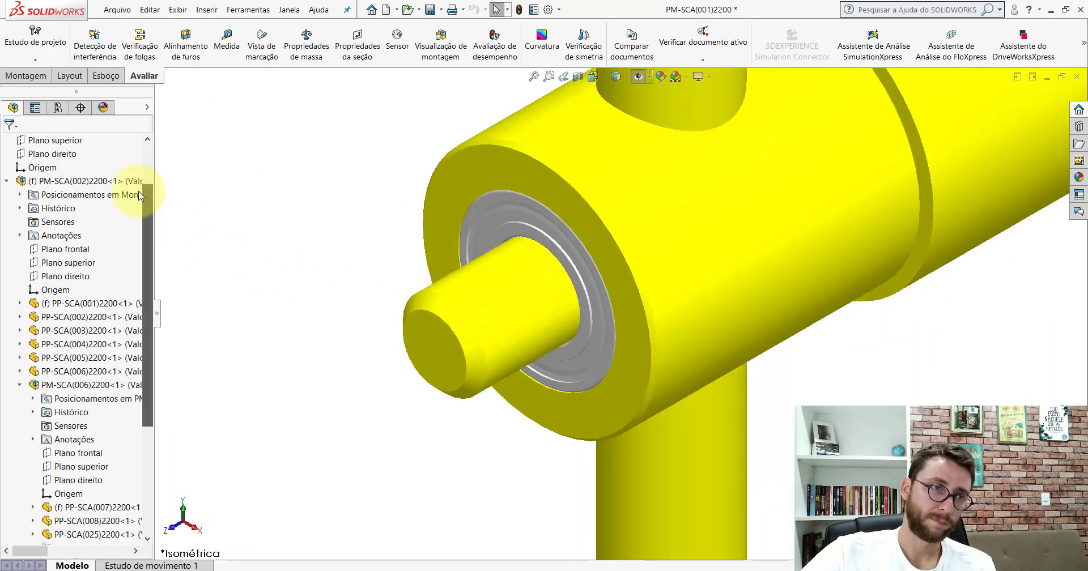
{"action": "left_click_drag", "start_coordinate": [149, 224], "coordinate": [148, 145]}
{"action": "right_click", "coordinate": [115, 141]}
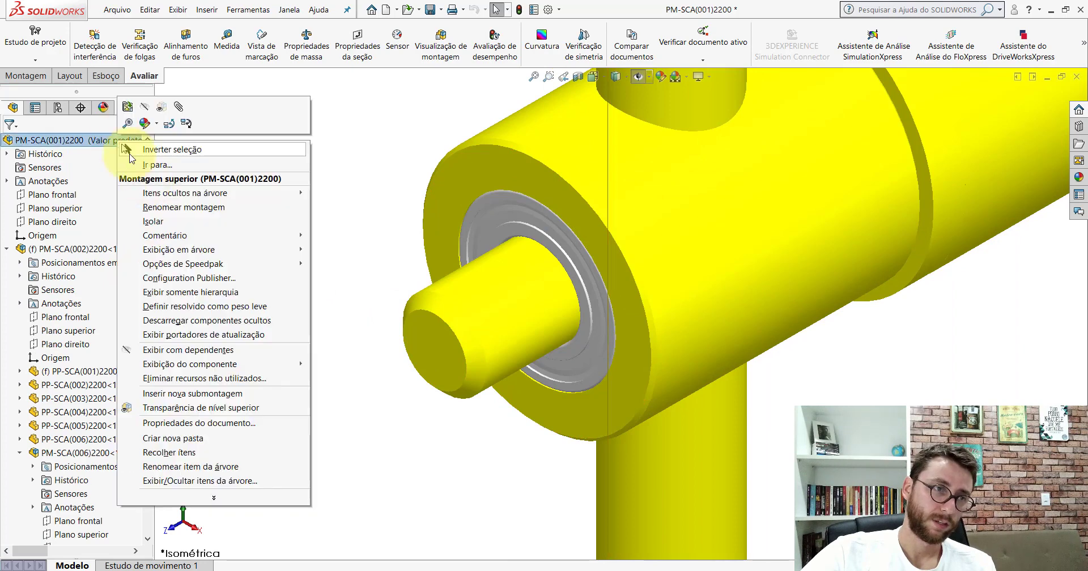
{"action": "left_click", "coordinate": [201, 452]}
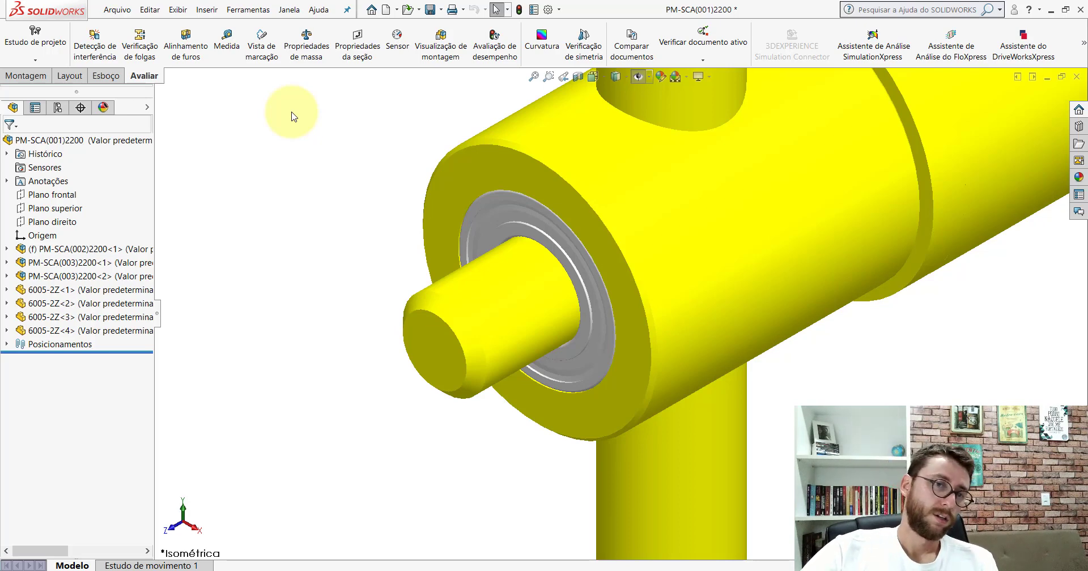
Open the shaft part PP-SCA(008)2200 from the pivot end in its own window.
{"action": "scroll", "coordinate": [760, 260], "scroll_direction": "up", "scroll_amount": 3}
{"action": "scroll", "coordinate": [816, 270], "scroll_direction": "up", "scroll_amount": 4}
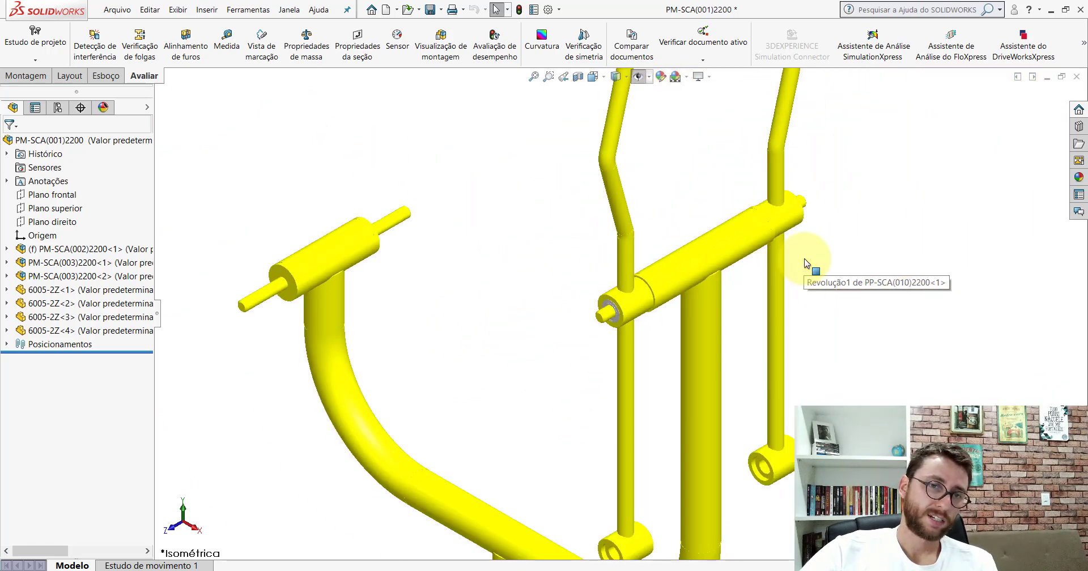
{"action": "scroll", "coordinate": [808, 267], "scroll_direction": "up", "scroll_amount": 3}
{"action": "scroll", "coordinate": [606, 311], "scroll_direction": "down", "scroll_amount": 3}
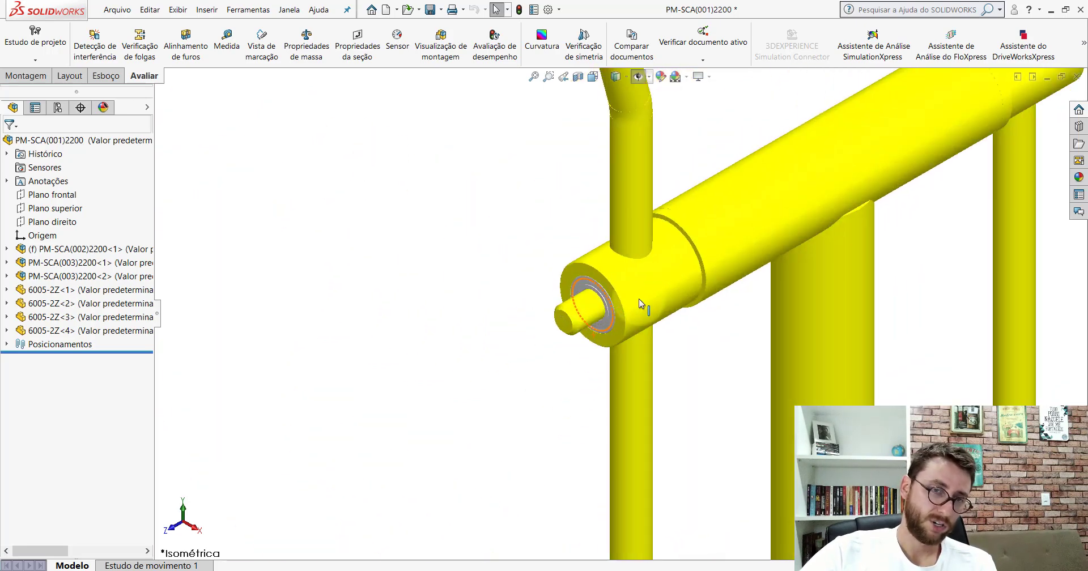
{"action": "scroll", "coordinate": [639, 309], "scroll_direction": "down", "scroll_amount": 2}
{"action": "scroll", "coordinate": [701, 287], "scroll_direction": "down", "scroll_amount": 2}
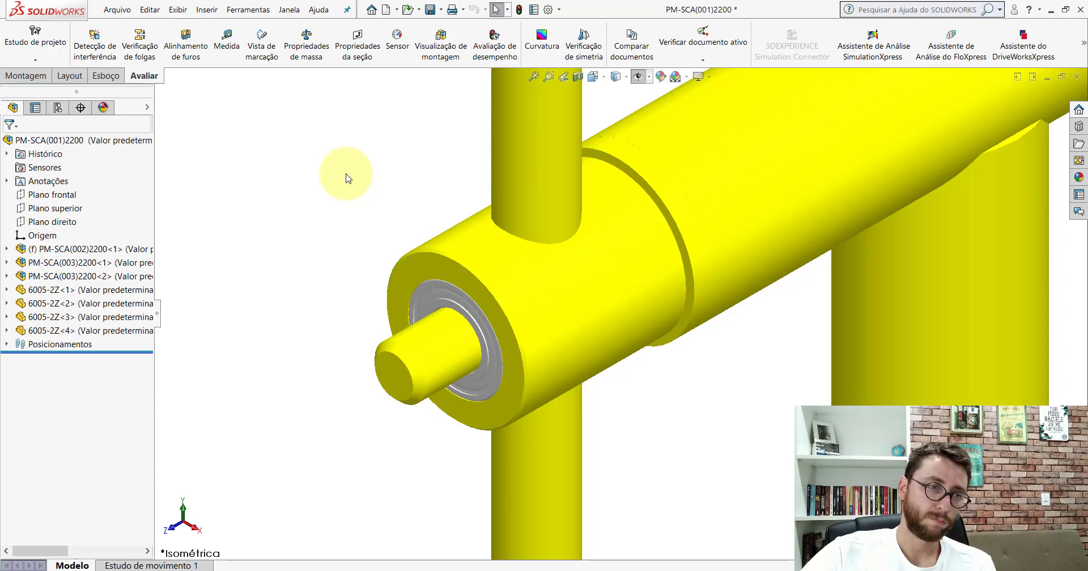
{"action": "left_click", "coordinate": [457, 358]}
{"action": "left_click", "coordinate": [490, 279]}
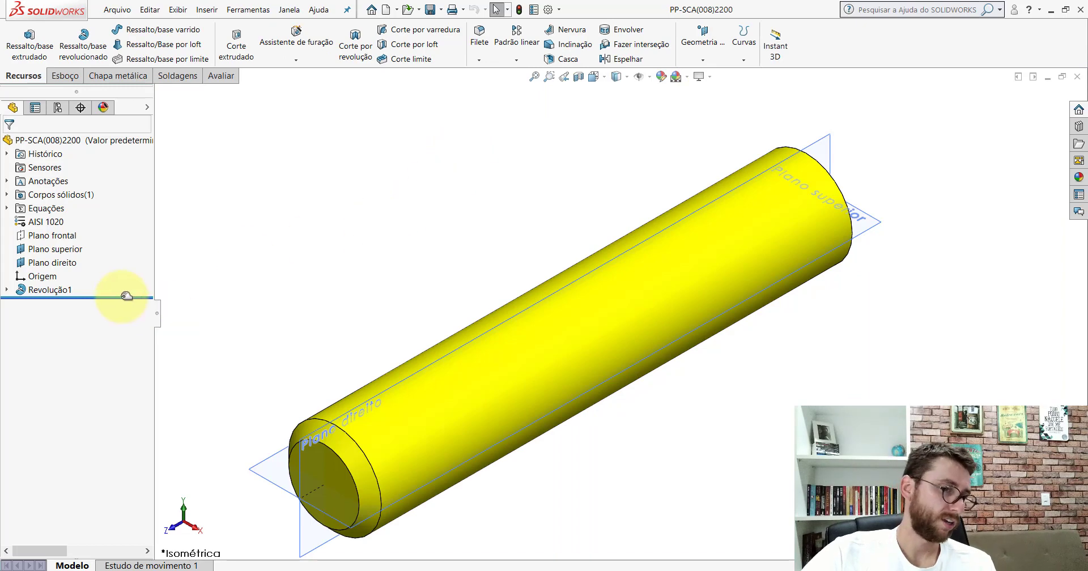
Edit the revolve's sketch and draw vertical and horizontal lines outlining the left-end step.
{"action": "right_click", "coordinate": [51, 289]}
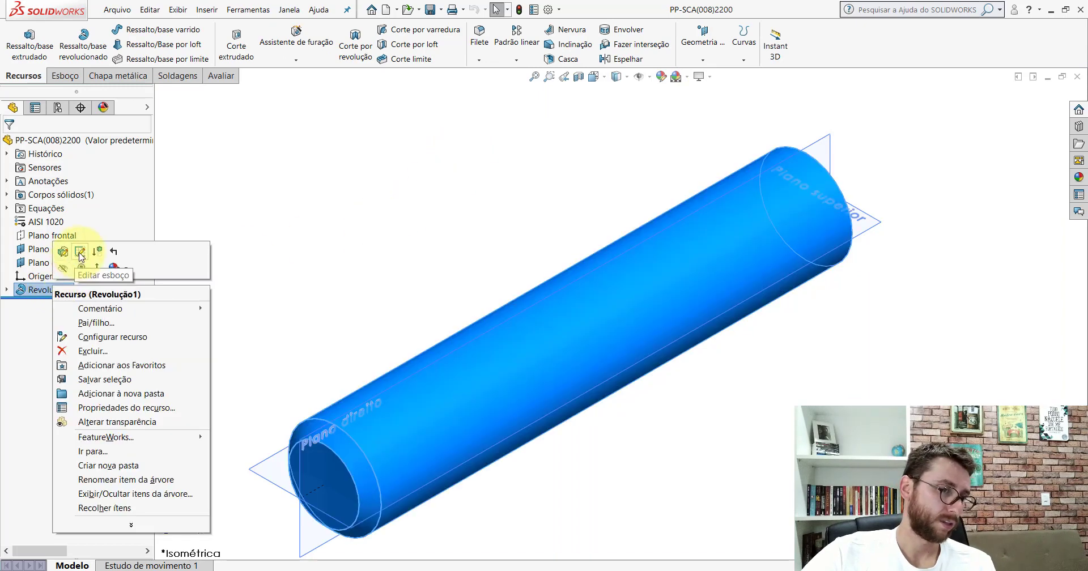
{"action": "left_click", "coordinate": [81, 252]}
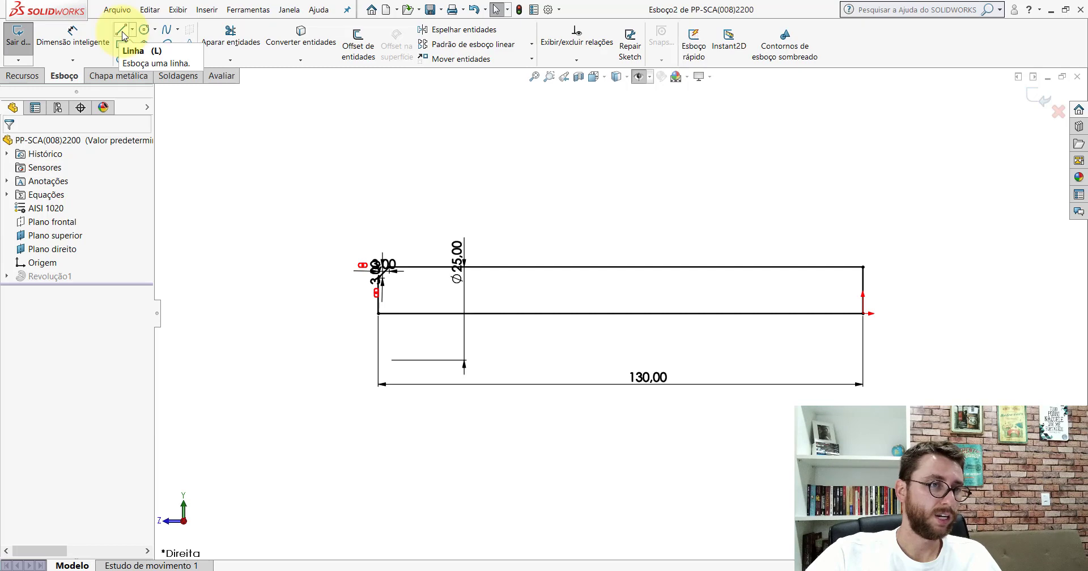
{"action": "left_click", "coordinate": [123, 35]}
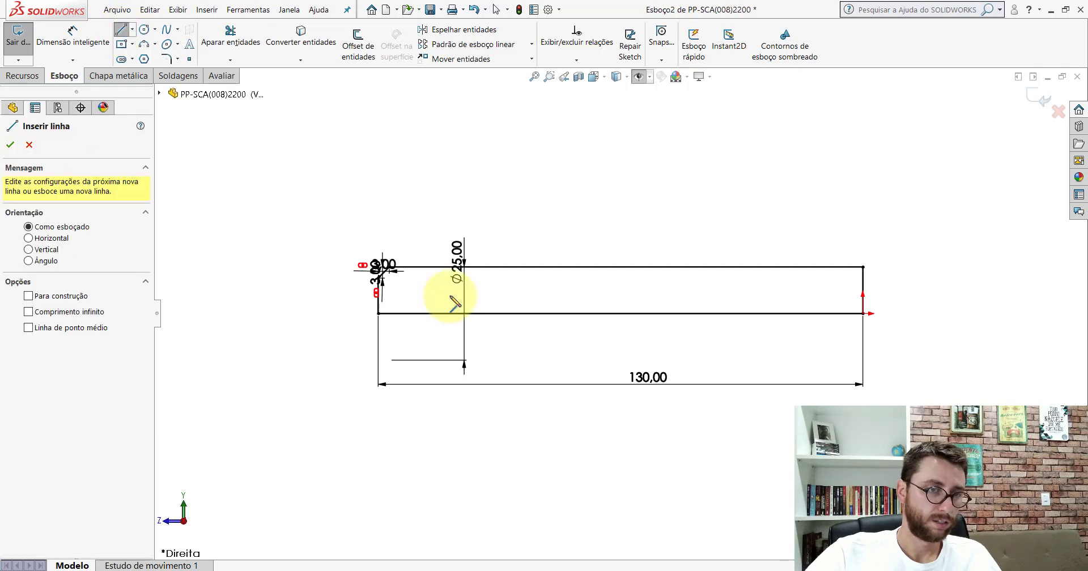
{"action": "scroll", "coordinate": [454, 295], "scroll_direction": "down", "scroll_amount": 5}
{"action": "left_click", "coordinate": [558, 202]}
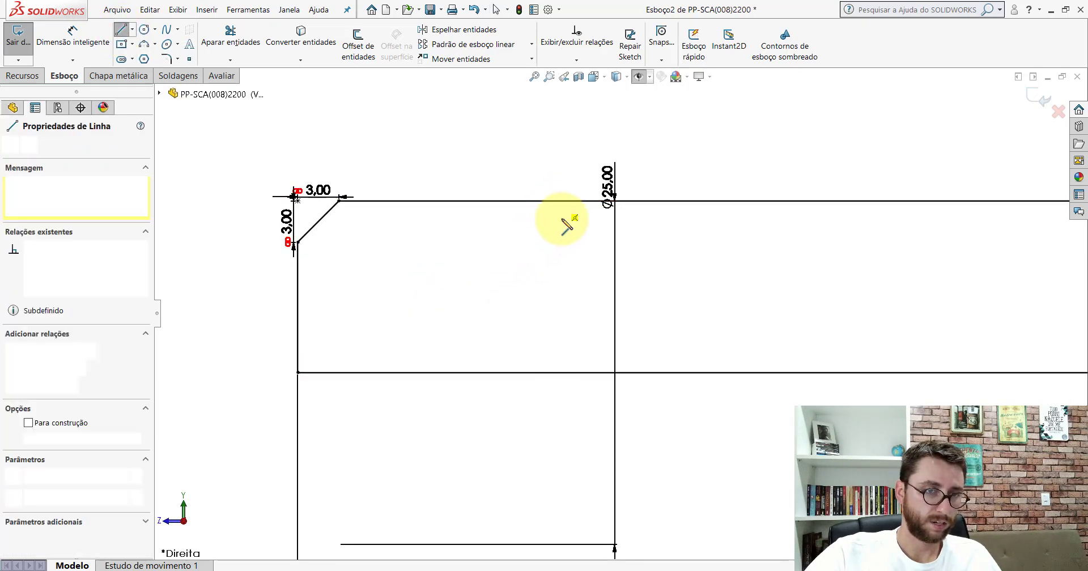
{"action": "left_click", "coordinate": [558, 284]}
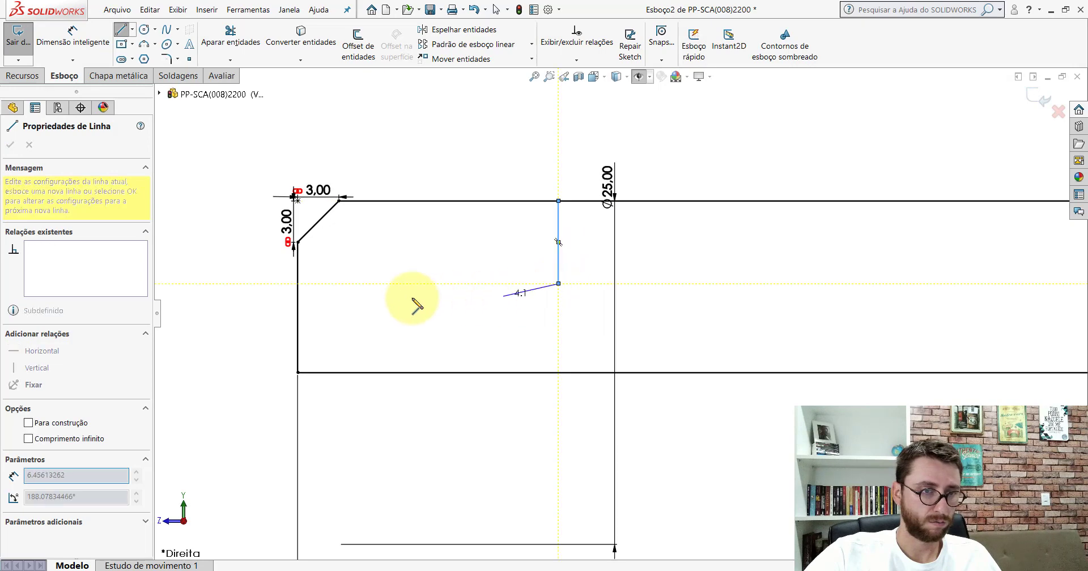
{"action": "left_click", "coordinate": [298, 284]}
{"action": "key", "text": "Escape"}
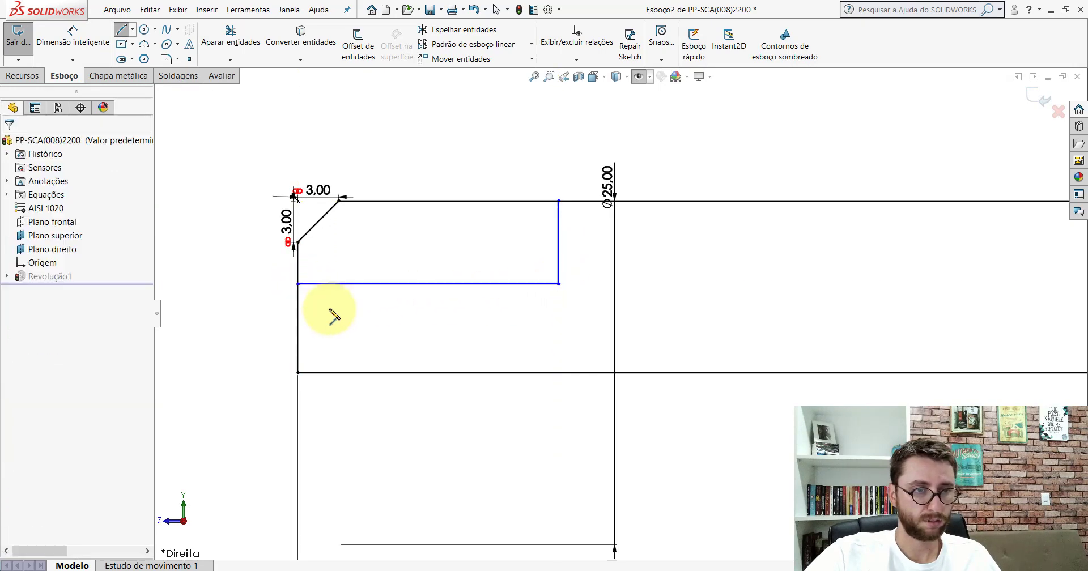
Dimension the step 25 mm long and 10 mm above the bottom line.
{"action": "left_click", "coordinate": [85, 39]}
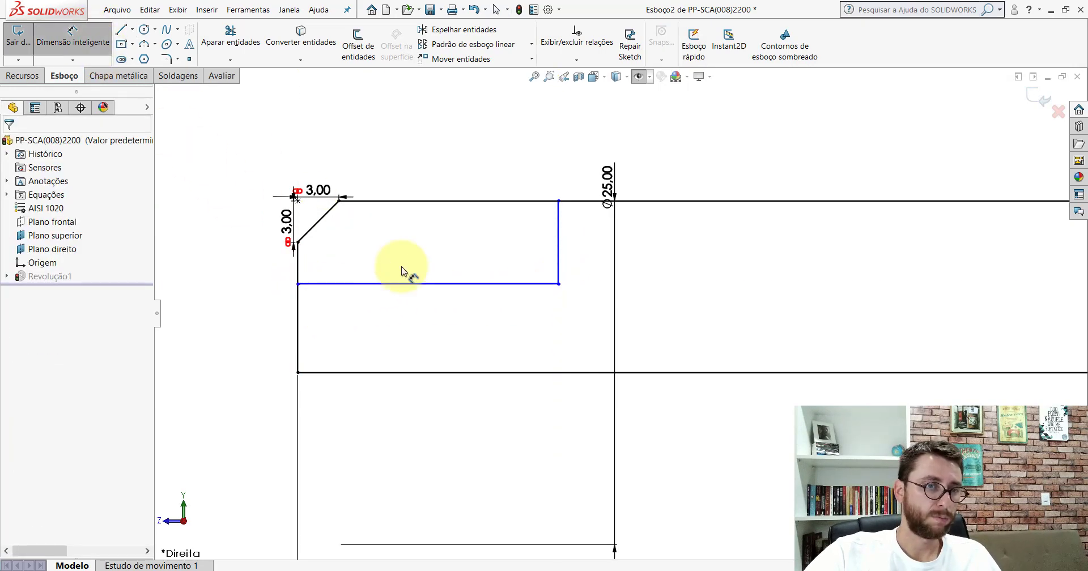
{"action": "left_click", "coordinate": [560, 215]}
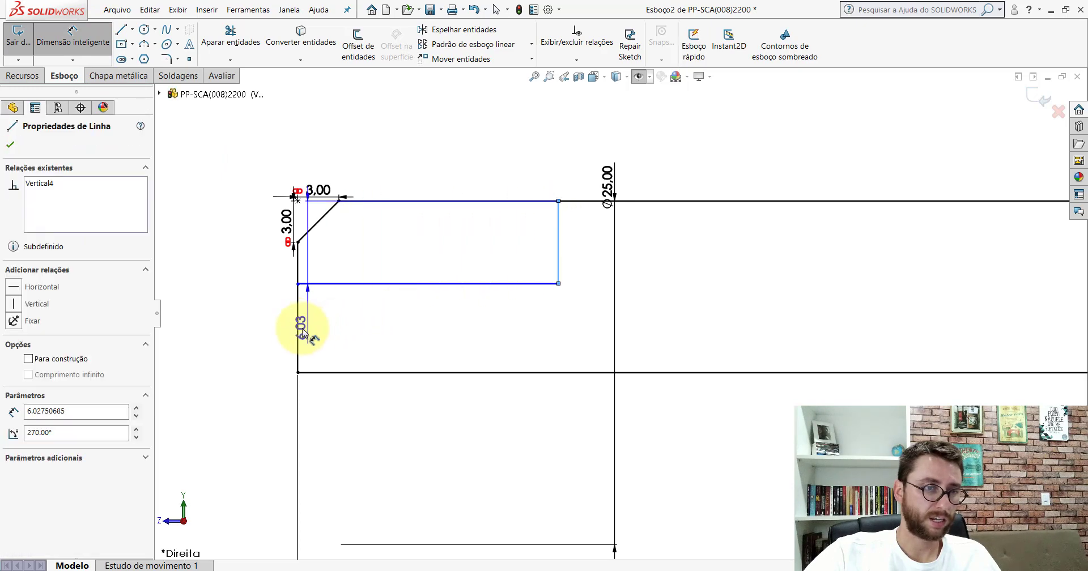
{"action": "left_click", "coordinate": [299, 330]}
{"action": "scroll", "coordinate": [459, 202], "scroll_direction": "up", "scroll_amount": 3}
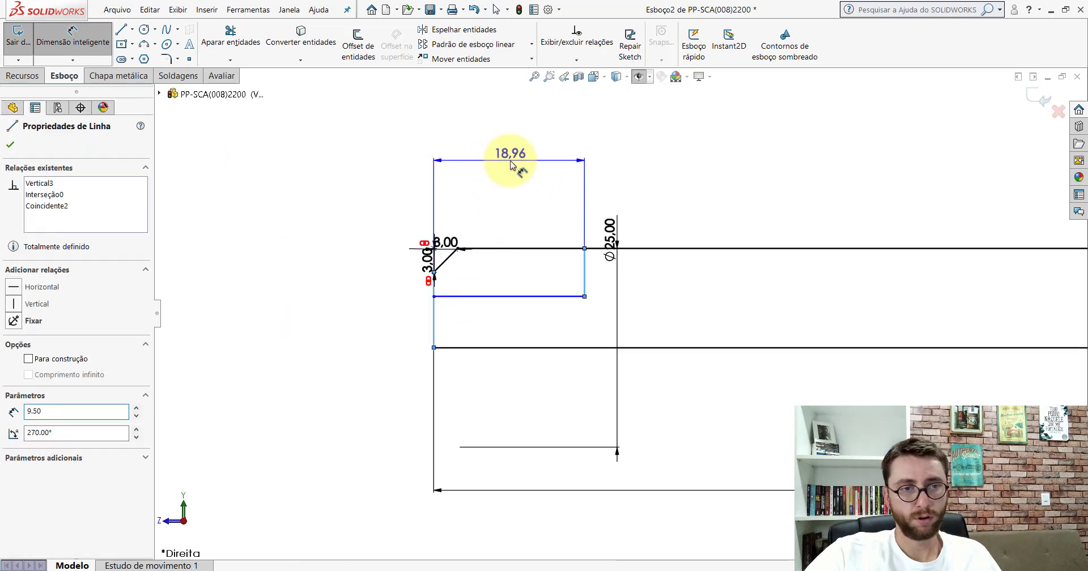
{"action": "left_click", "coordinate": [503, 165]}
{"action": "type", "text": "25"}
{"action": "key", "text": "Return"}
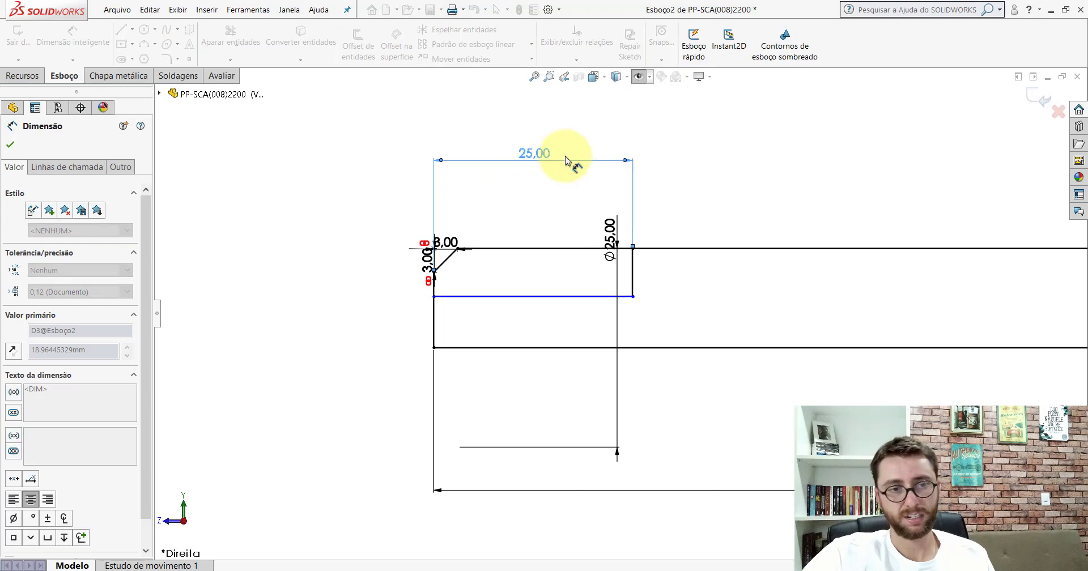
{"action": "left_click", "coordinate": [525, 299]}
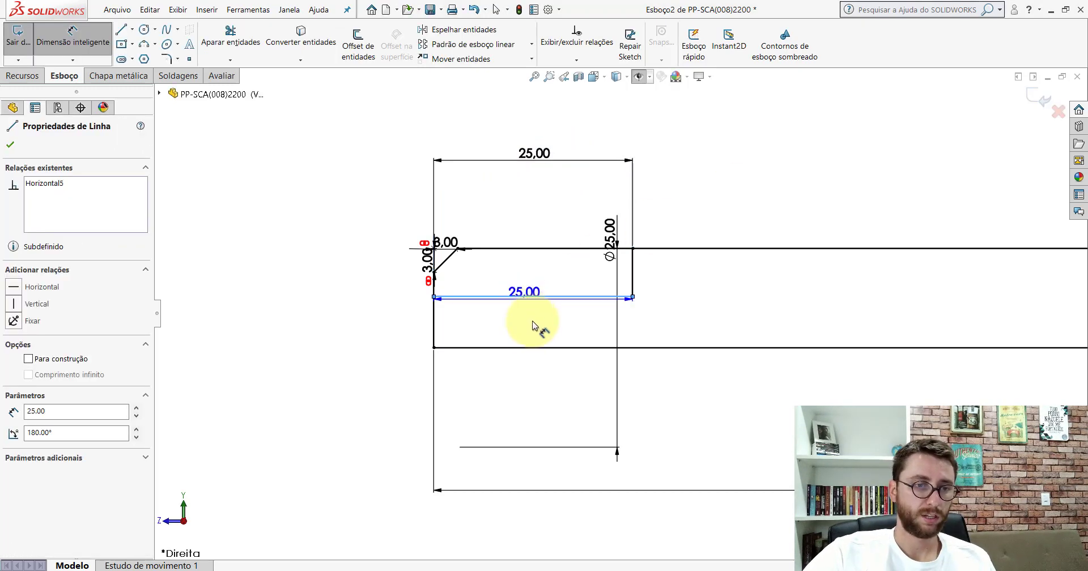
{"action": "left_click", "coordinate": [534, 346]}
{"action": "left_click", "coordinate": [294, 438]}
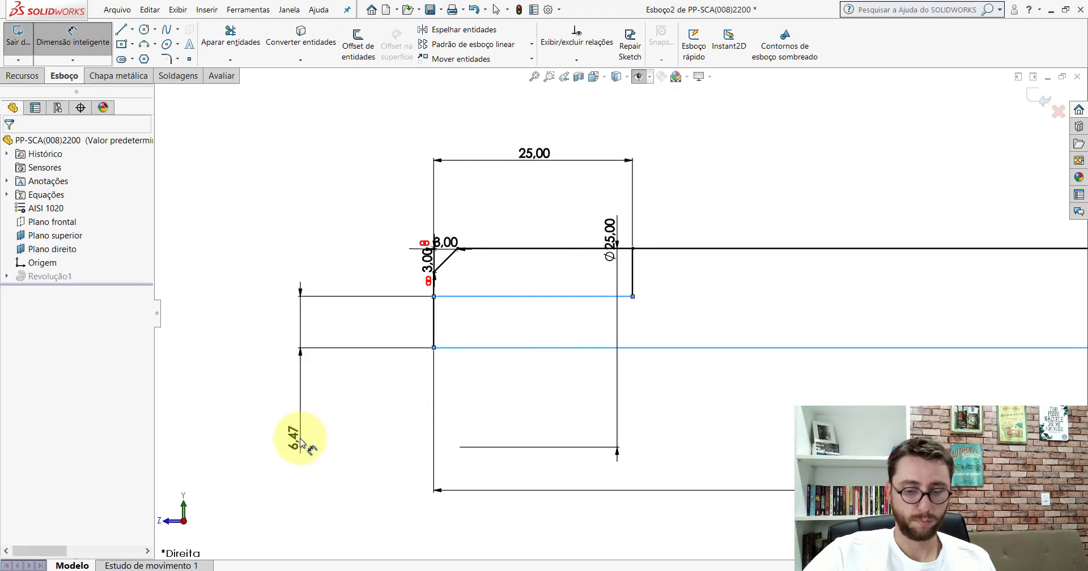
{"action": "type", "text": "10"}
{"action": "key", "text": "Return"}
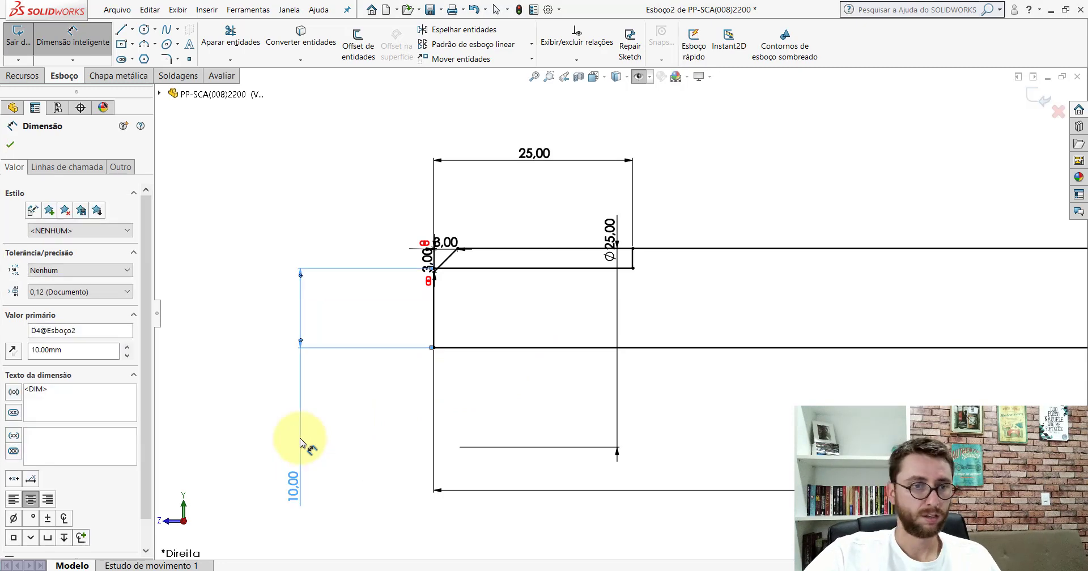
{"action": "key", "text": "Escape"}
Trim away the old chamfer line and the original top edge above the step.
{"action": "left_click", "coordinate": [231, 37]}
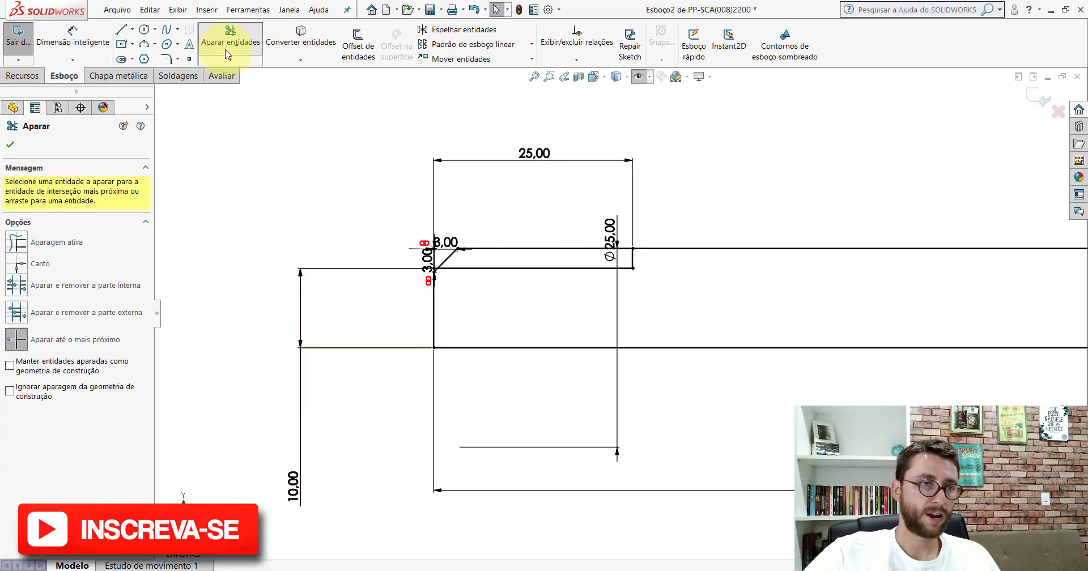
{"action": "left_click", "coordinate": [17, 343]}
{"action": "scroll", "coordinate": [484, 286], "scroll_direction": "down", "scroll_amount": 3}
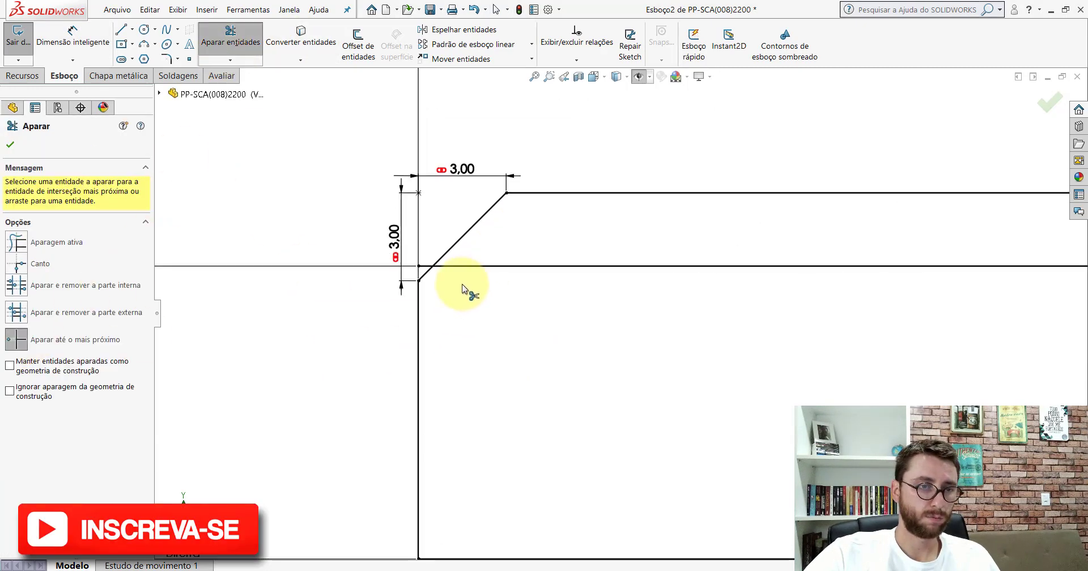
{"action": "scroll", "coordinate": [464, 283], "scroll_direction": "down", "scroll_amount": 2}
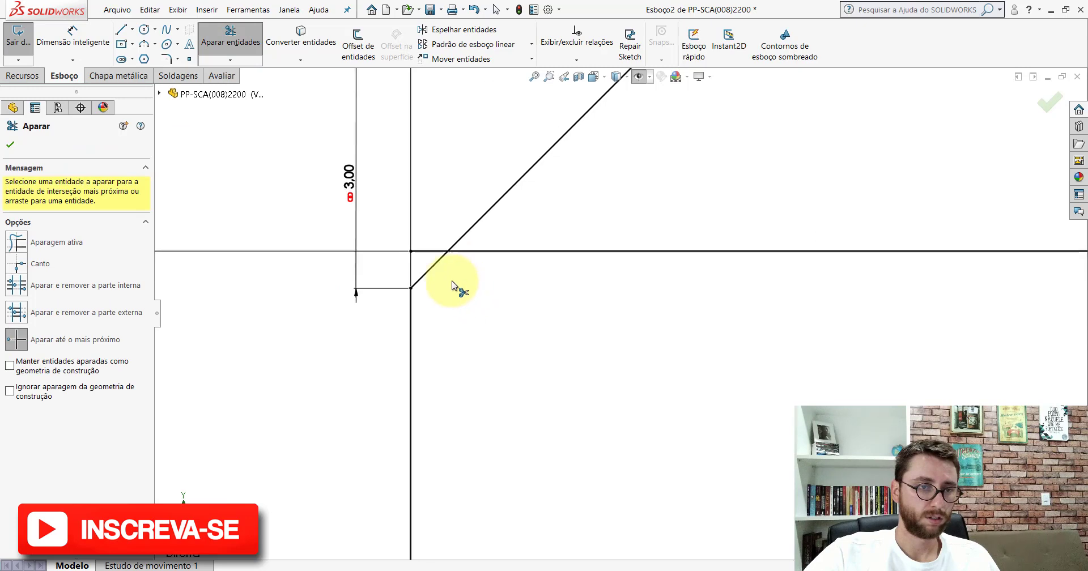
{"action": "left_click", "coordinate": [465, 234]}
{"action": "scroll", "coordinate": [644, 244], "scroll_direction": "up", "scroll_amount": 2}
{"action": "scroll", "coordinate": [646, 247], "scroll_direction": "up", "scroll_amount": 3}
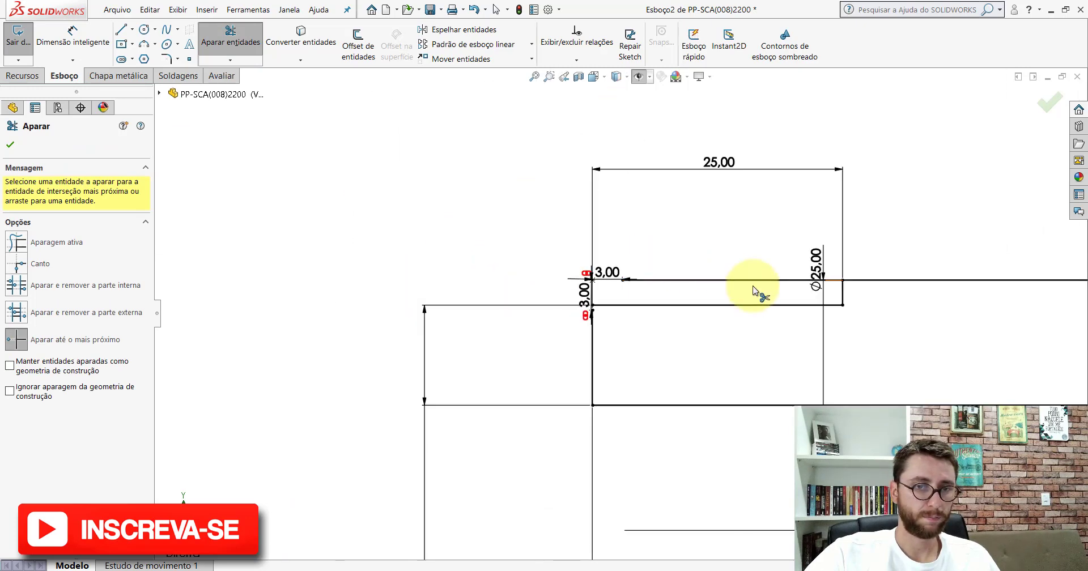
{"action": "scroll", "coordinate": [760, 291], "scroll_direction": "down", "scroll_amount": 2}
{"action": "left_click", "coordinate": [759, 283]}
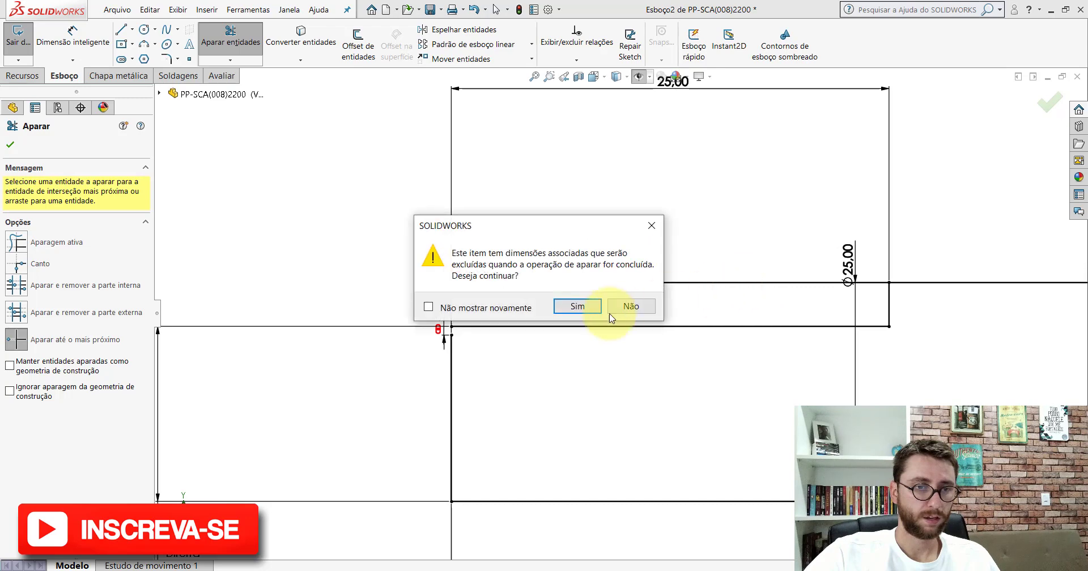
{"action": "left_click", "coordinate": [575, 305]}
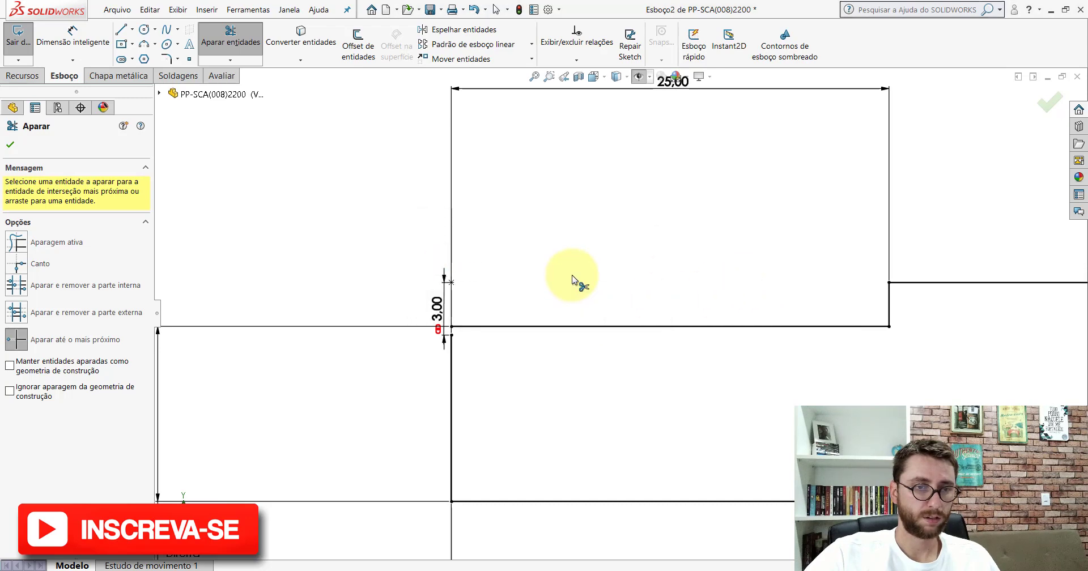
{"action": "key", "text": "Escape"}
Delete the leftover 3.00 dimension and check the point where the lines meet.
{"action": "left_click", "coordinate": [437, 309]}
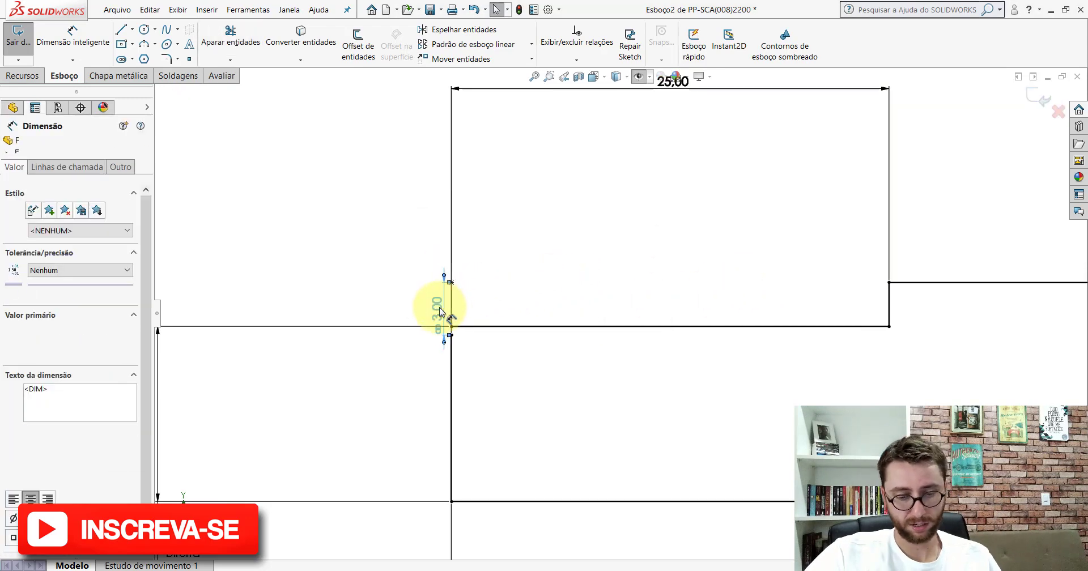
{"action": "key", "text": "Delete"}
{"action": "scroll", "coordinate": [470, 300], "scroll_direction": "down", "scroll_amount": 2}
{"action": "scroll", "coordinate": [487, 292], "scroll_direction": "down", "scroll_amount": 1}
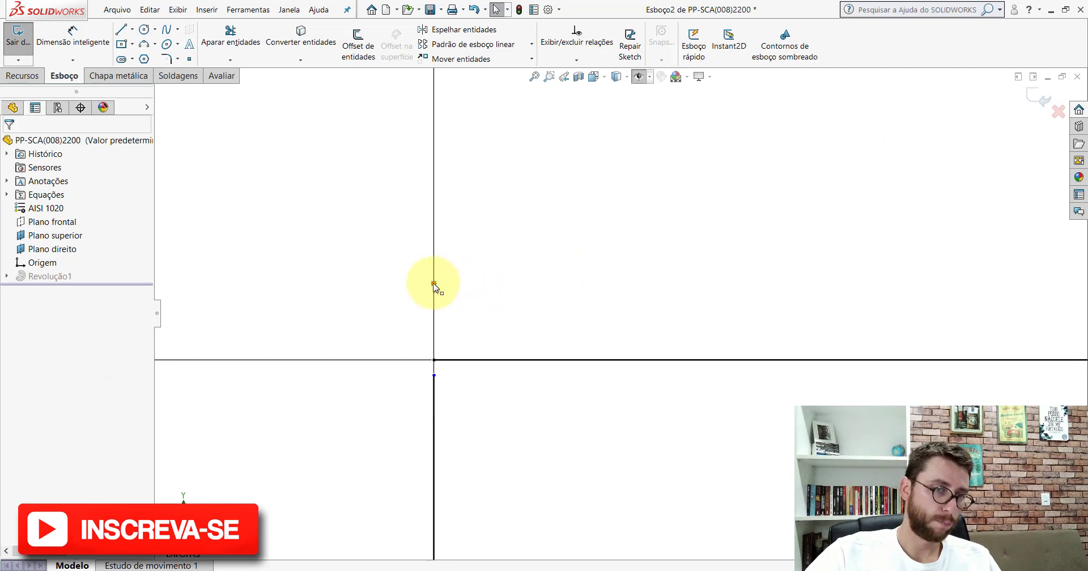
{"action": "scroll", "coordinate": [445, 379], "scroll_direction": "down", "scroll_amount": 2}
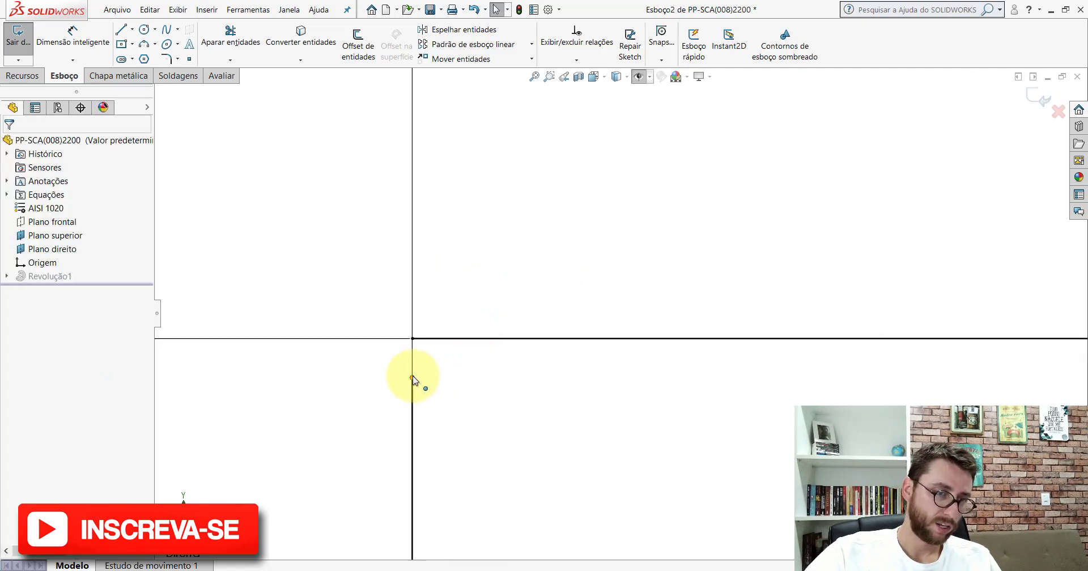
{"action": "left_click", "coordinate": [412, 340]}
{"action": "left_click", "coordinate": [534, 292]}
{"action": "scroll", "coordinate": [534, 292], "scroll_direction": "up", "scroll_amount": 2}
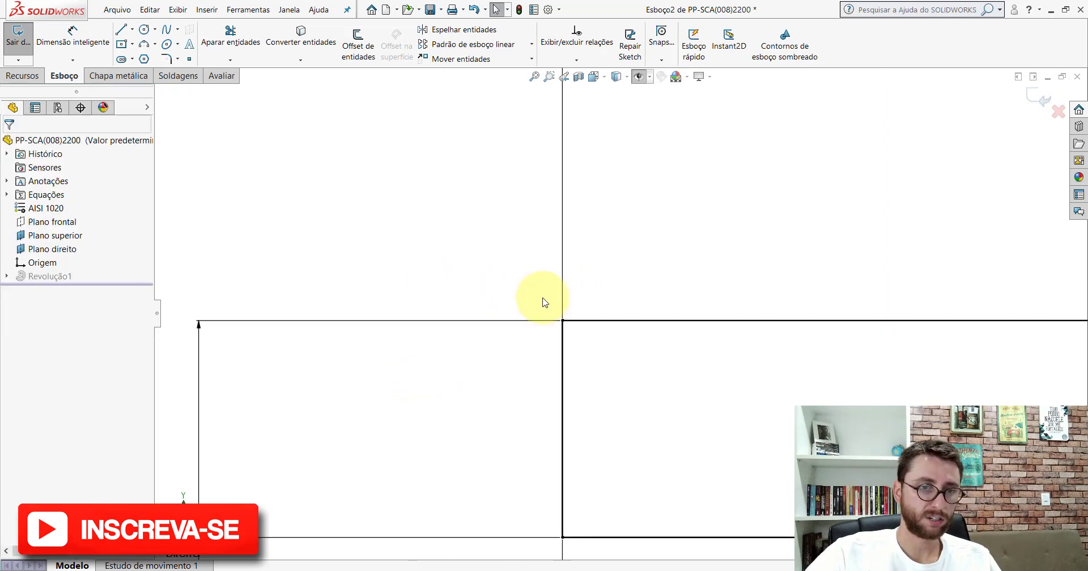
{"action": "scroll", "coordinate": [535, 292], "scroll_direction": "up", "scroll_amount": 3}
{"action": "left_click", "coordinate": [179, 61]}
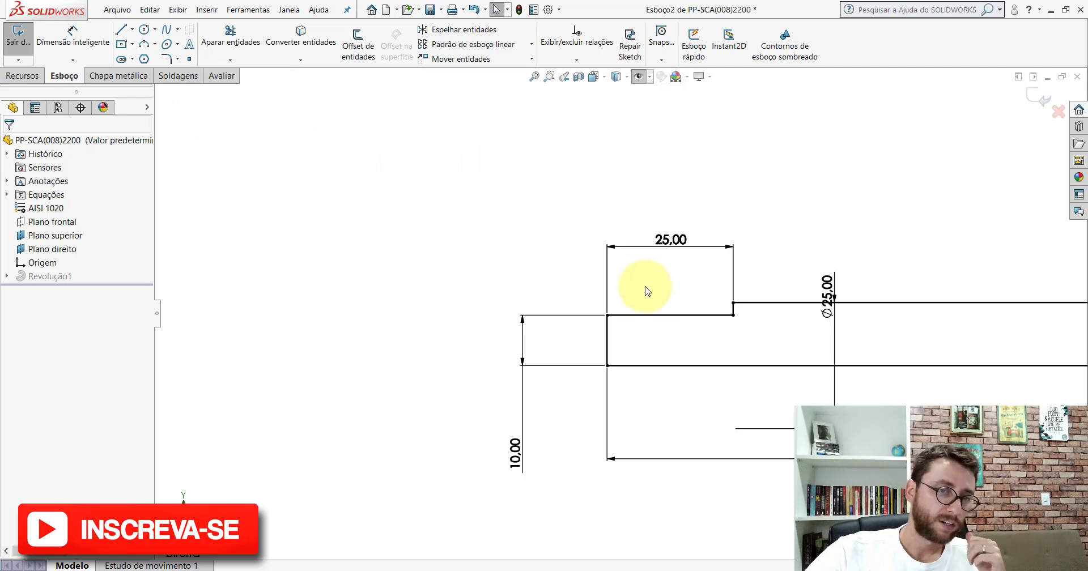
{"action": "scroll", "coordinate": [639, 287], "scroll_direction": "up", "scroll_amount": 5}
{"action": "scroll", "coordinate": [745, 324], "scroll_direction": "down", "scroll_amount": 3}
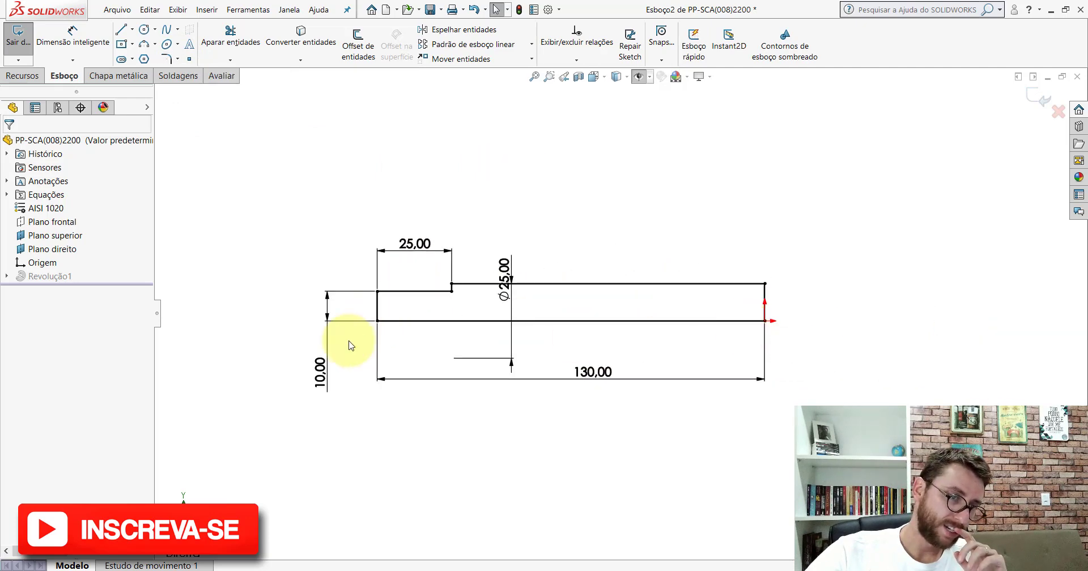
Change the step height dimension from 10 to 8 mm.
{"action": "double_click", "coordinate": [321, 374]}
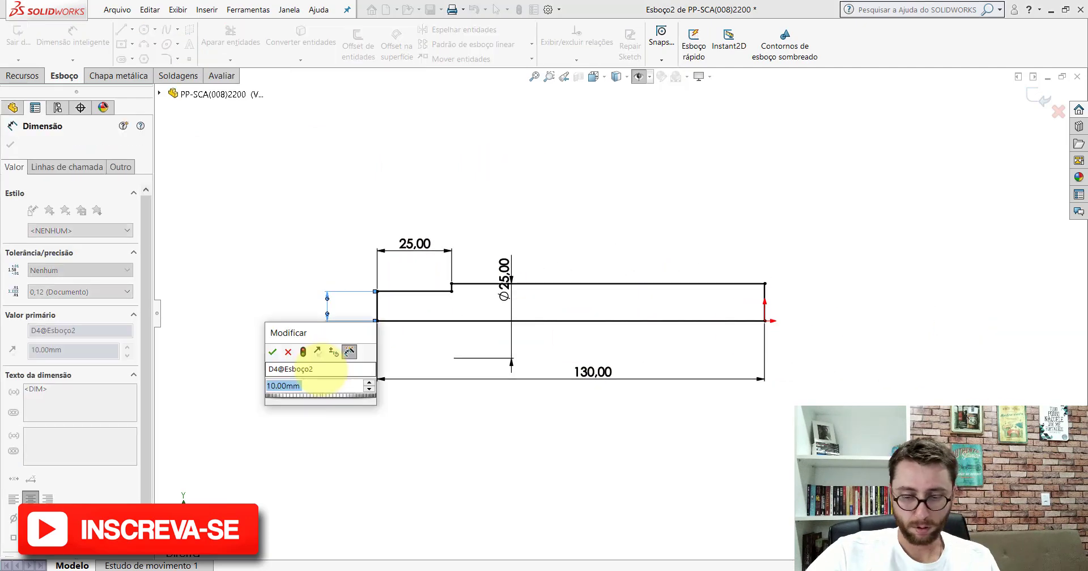
{"action": "type", "text": "8"}
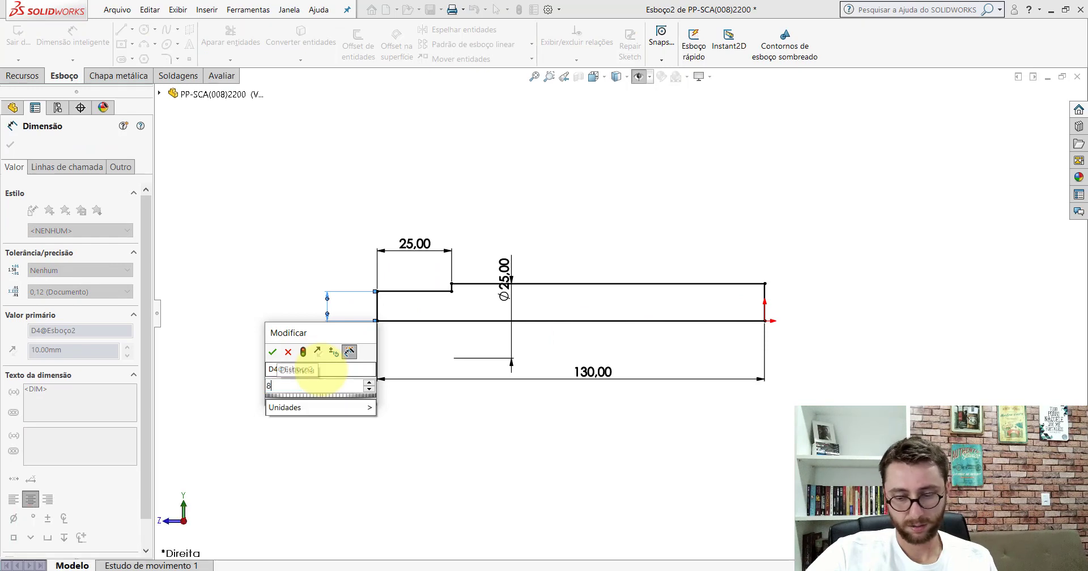
{"action": "key", "text": "Return"}
{"action": "left_click", "coordinate": [251, 156]}
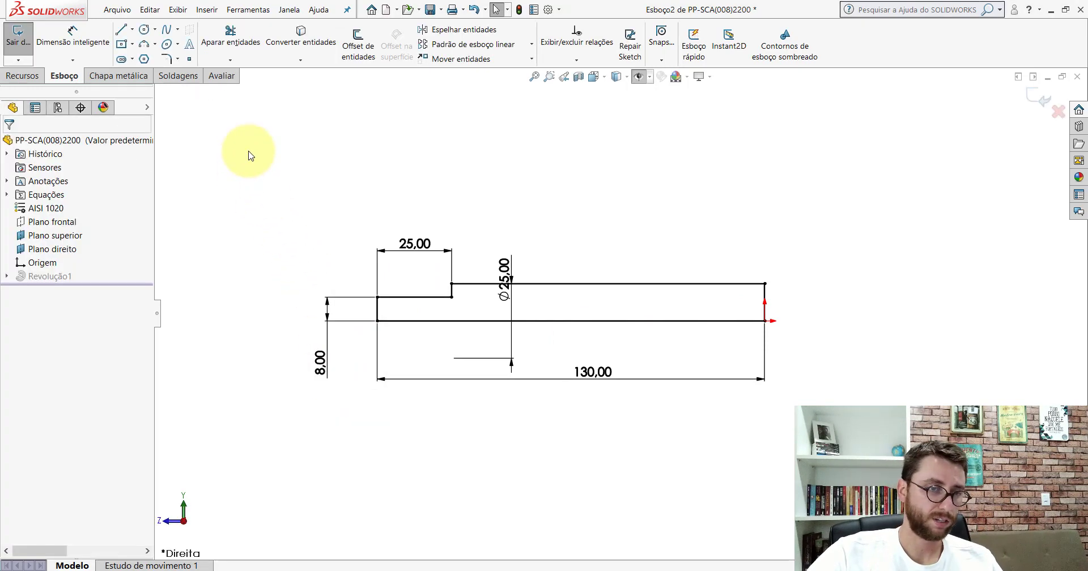
Add a 2 mm equal-distance sketch chamfer to the end corner and rebuild the revolve.
{"action": "left_click", "coordinate": [177, 58]}
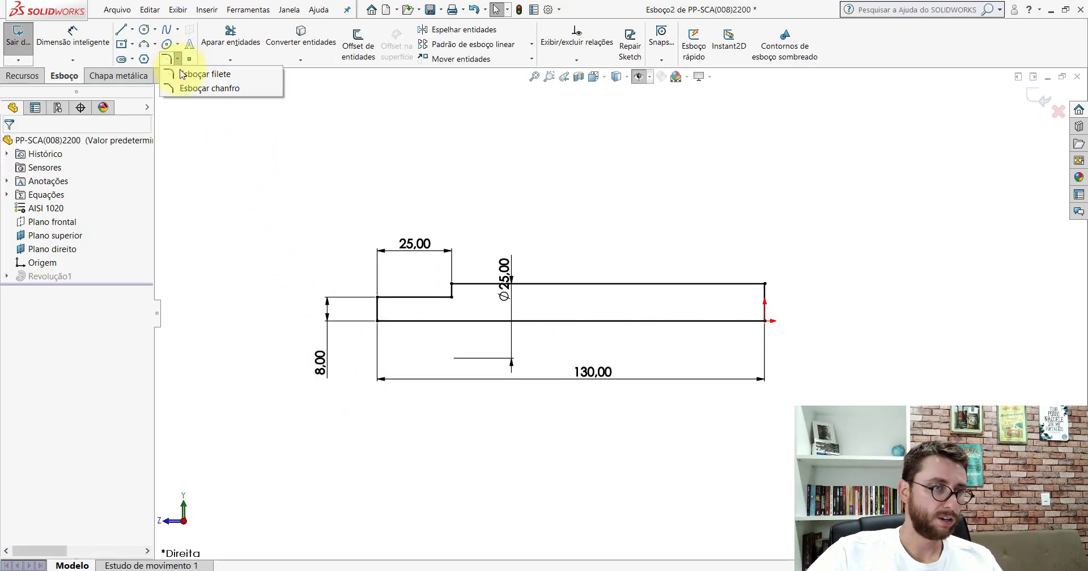
{"action": "left_click", "coordinate": [182, 88]}
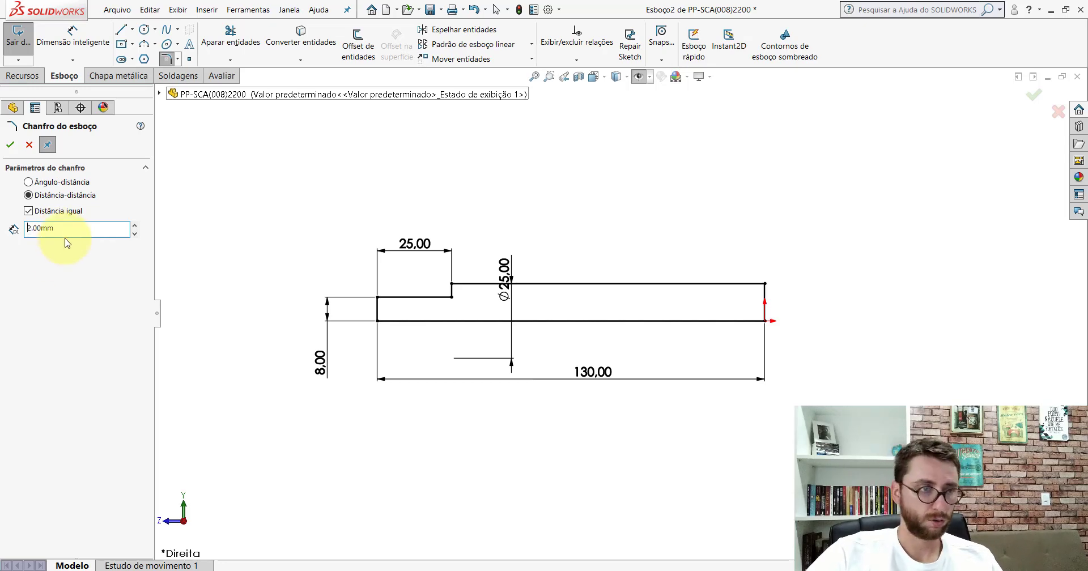
{"action": "left_click", "coordinate": [377, 297]}
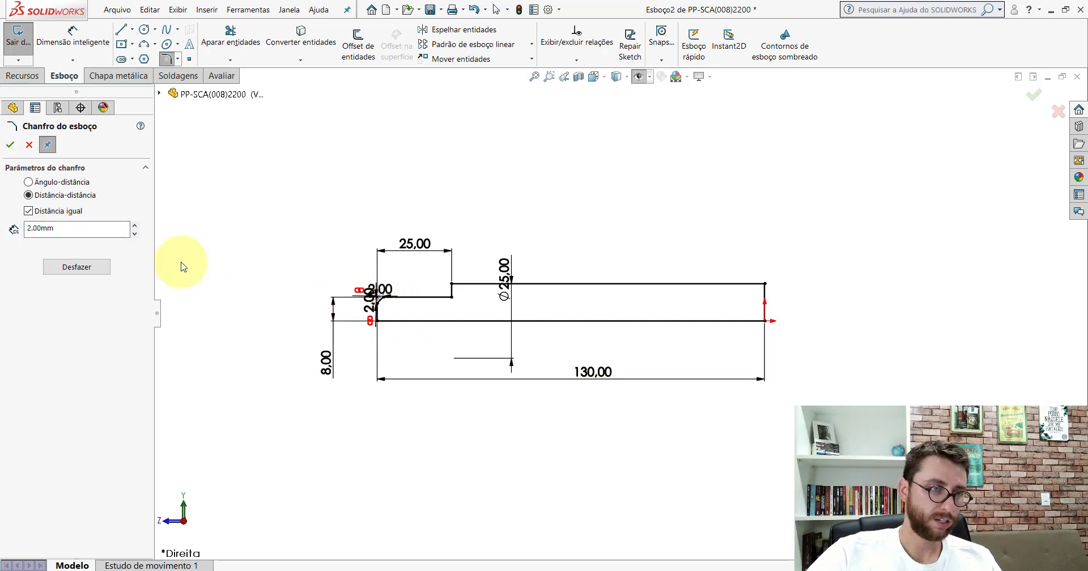
{"action": "left_click", "coordinate": [10, 144]}
{"action": "left_click", "coordinate": [1026, 101]}
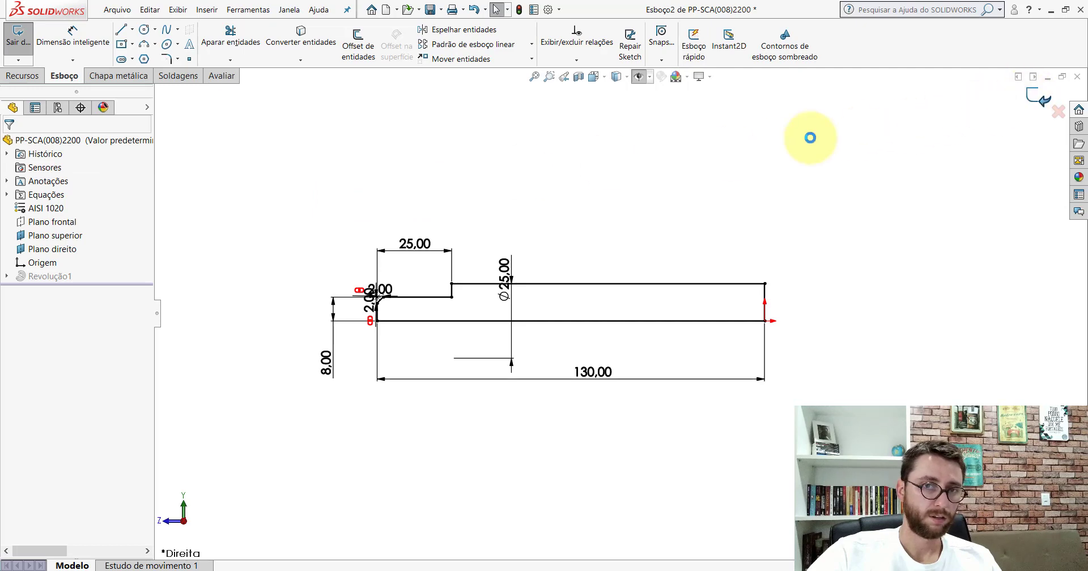
Save the shaft part and switch to the isometric view.
{"action": "left_click", "coordinate": [431, 11]}
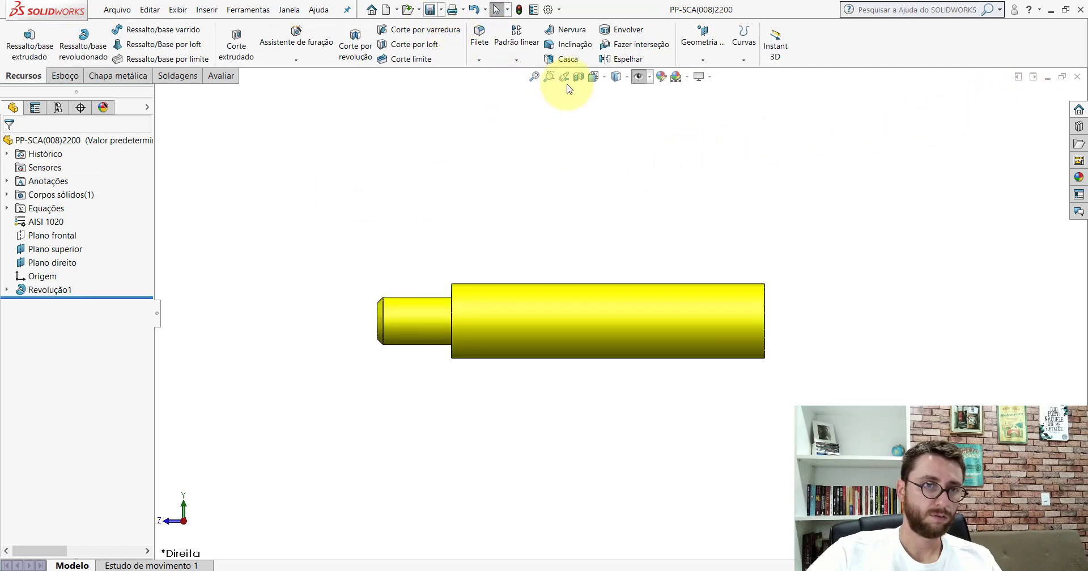
{"action": "left_click", "coordinate": [594, 76]}
{"action": "left_click", "coordinate": [658, 110]}
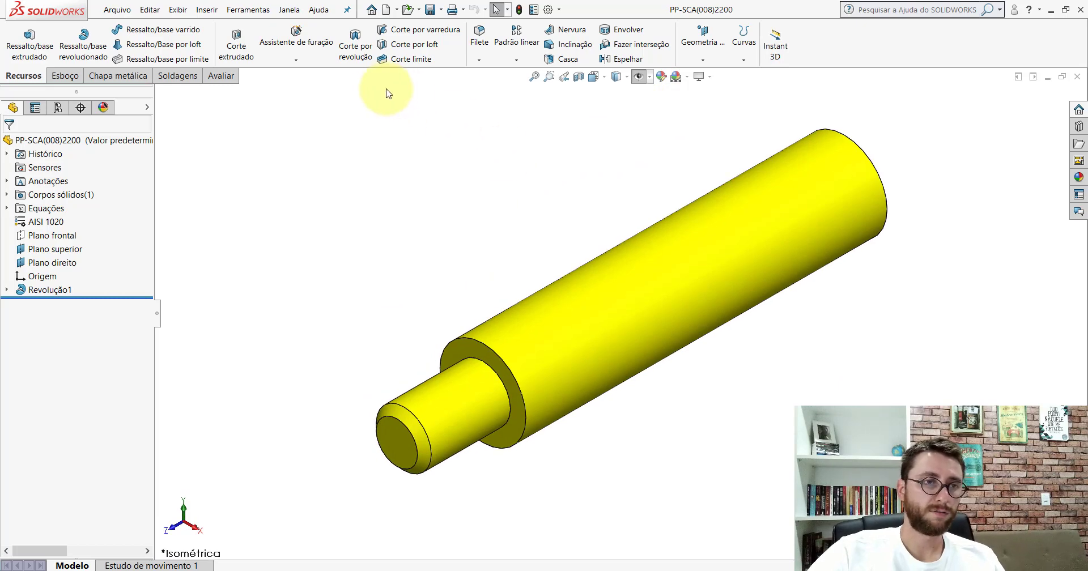
Browse the Insert feature list and options without applying anything.
{"action": "left_click", "coordinate": [207, 10]}
{"action": "left_click", "coordinate": [507, 196]}
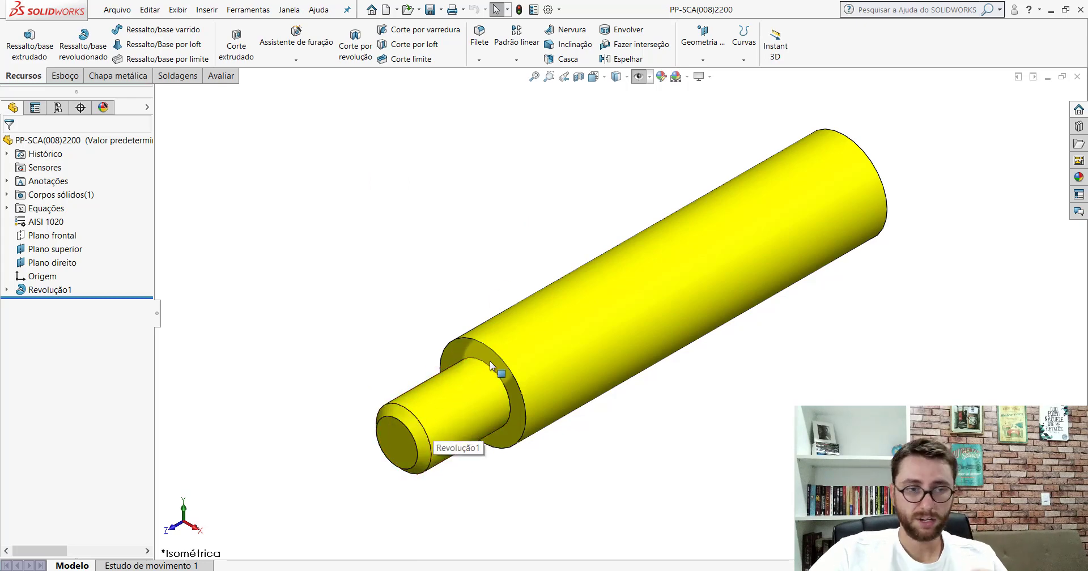
{"action": "left_click", "coordinate": [358, 178]}
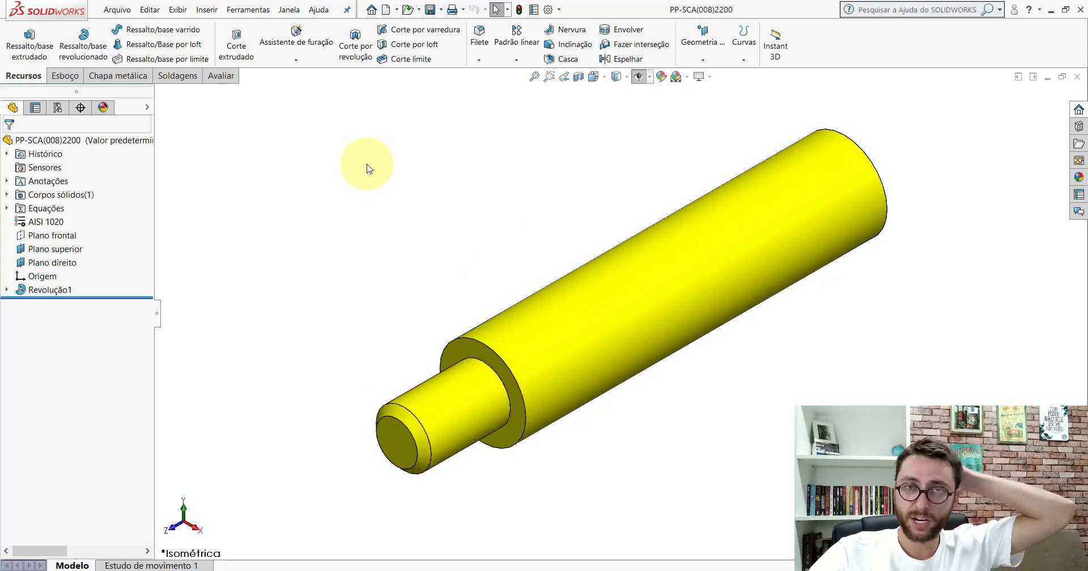
{"action": "left_click", "coordinate": [505, 142]}
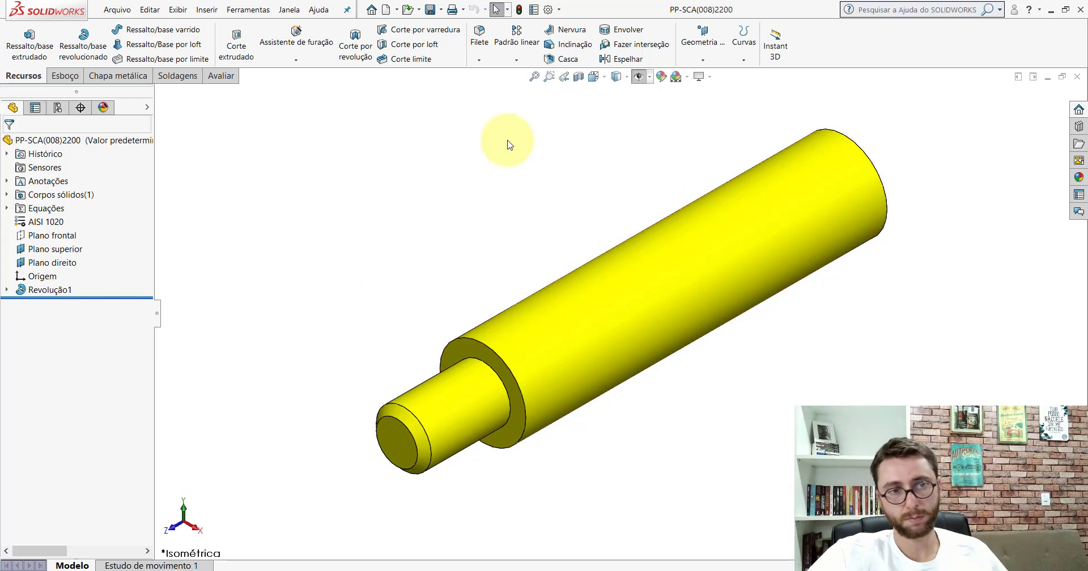
{"action": "left_click", "coordinate": [437, 304]}
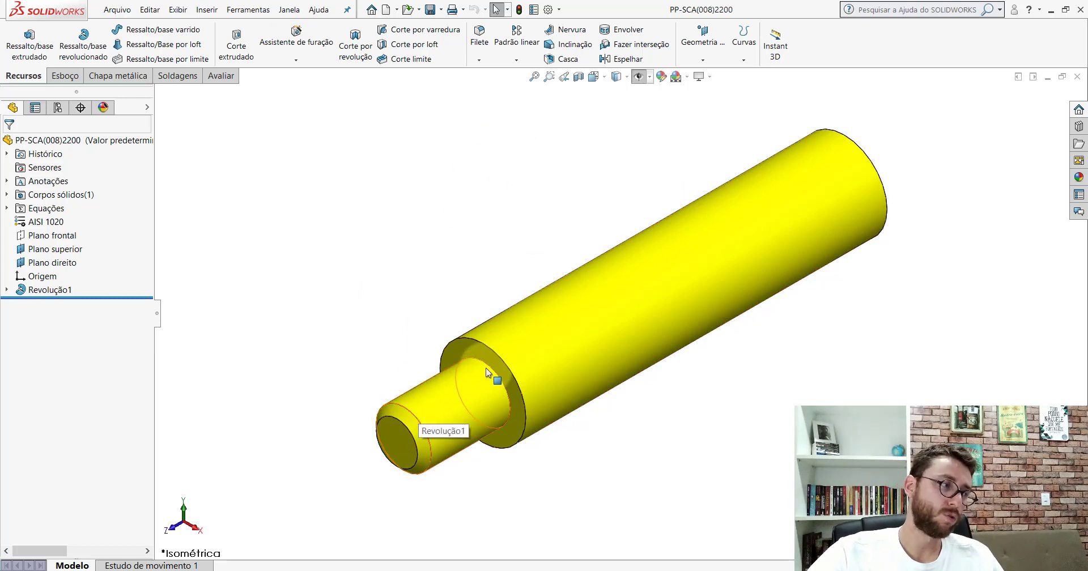
{"action": "left_click", "coordinate": [485, 303]}
{"action": "left_click", "coordinate": [442, 280]}
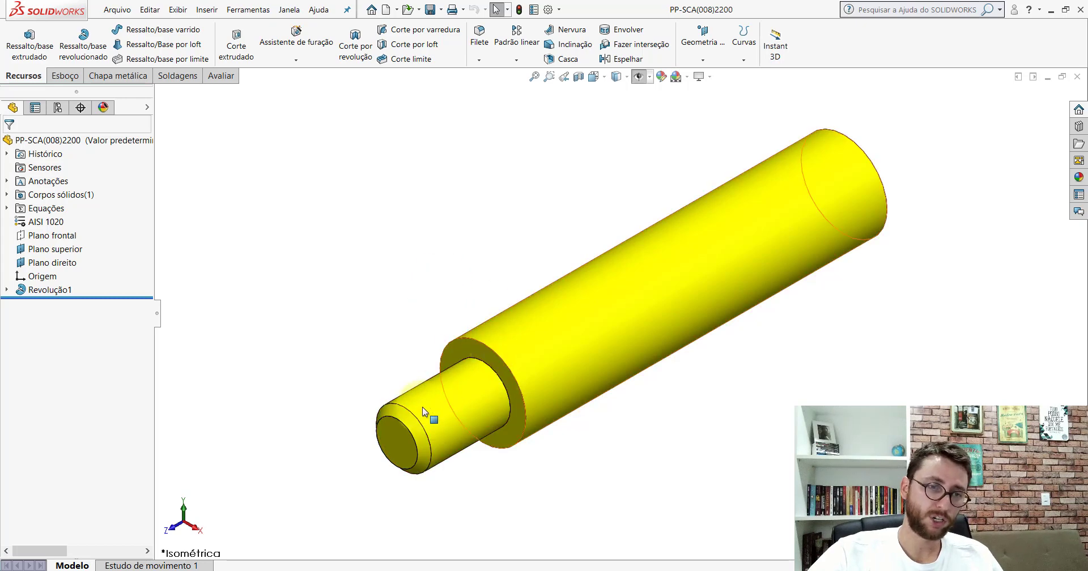
Start a thread on the small shaft's end edge with a reversed 10 mm start offset.
{"action": "left_click", "coordinate": [208, 10]}
{"action": "mouse_move", "coordinate": [228, 57]}
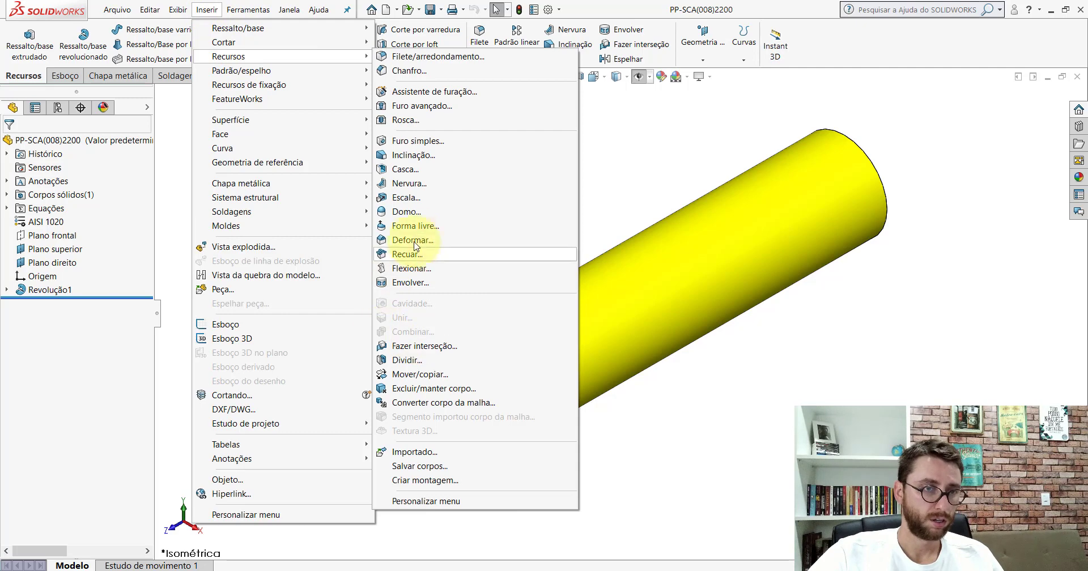
{"action": "key", "text": "Escape"}
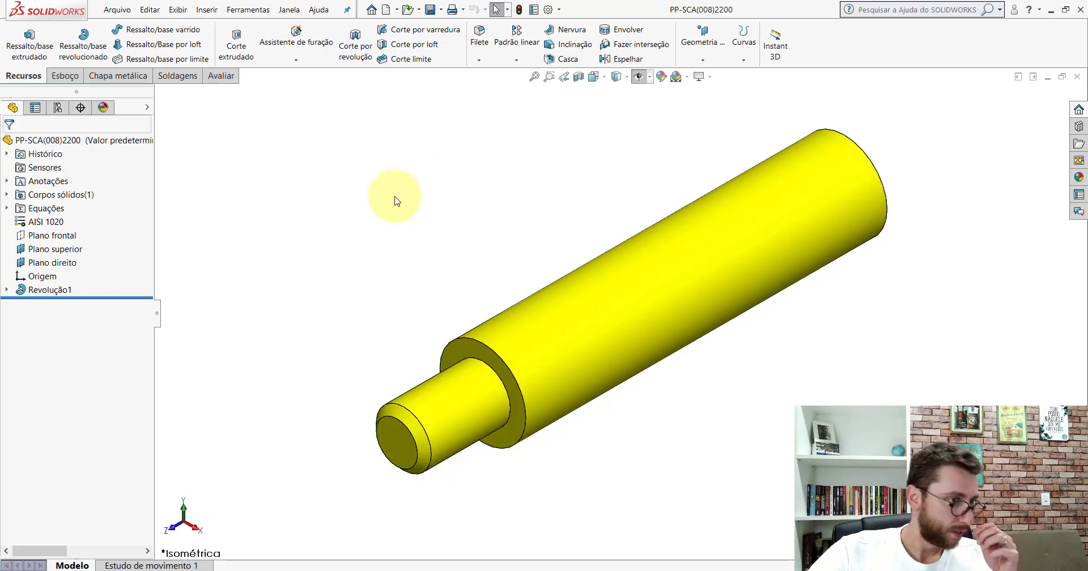
{"action": "left_click", "coordinate": [627, 316]}
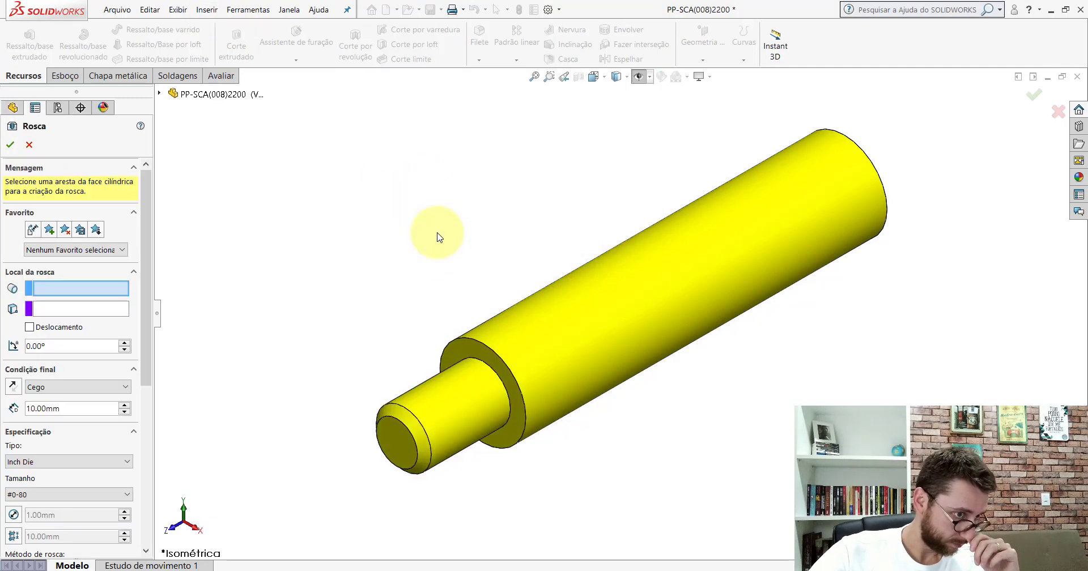
{"action": "scroll", "coordinate": [429, 412], "scroll_direction": "down", "scroll_amount": 3}
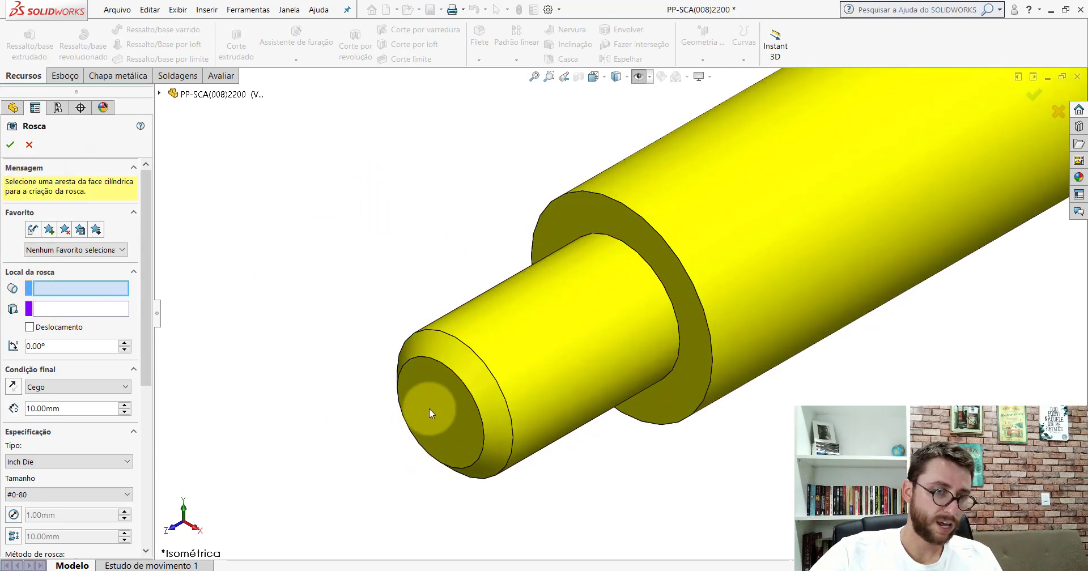
{"action": "left_click", "coordinate": [457, 338]}
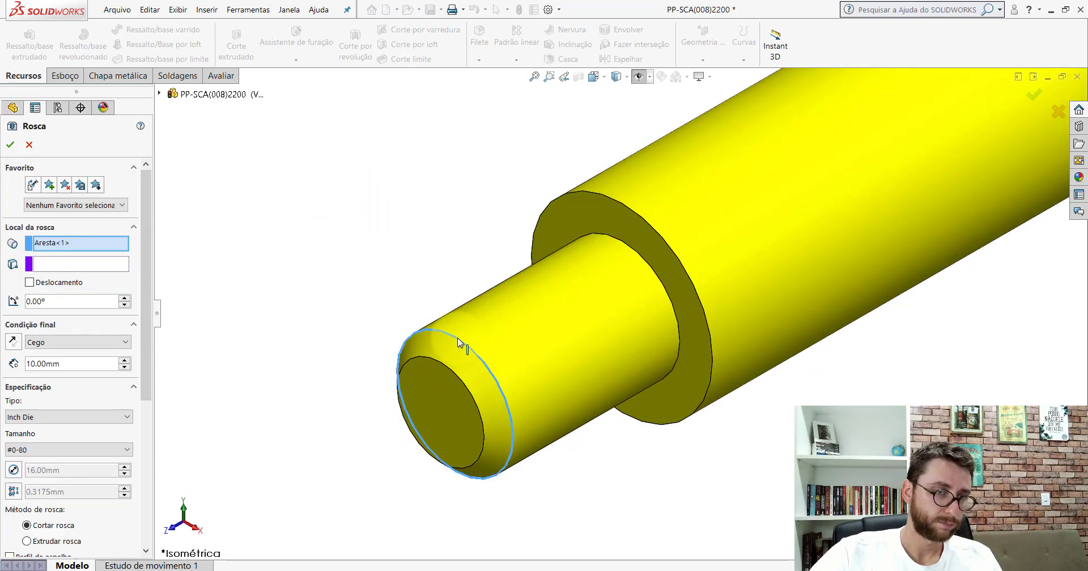
{"action": "left_click", "coordinate": [30, 283]}
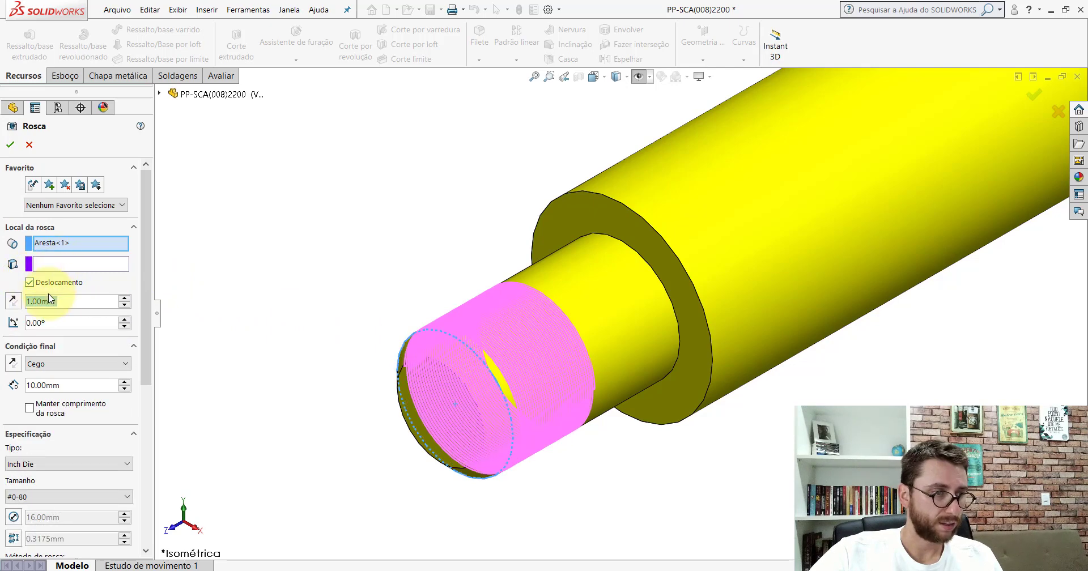
{"action": "type", "text": "10"}
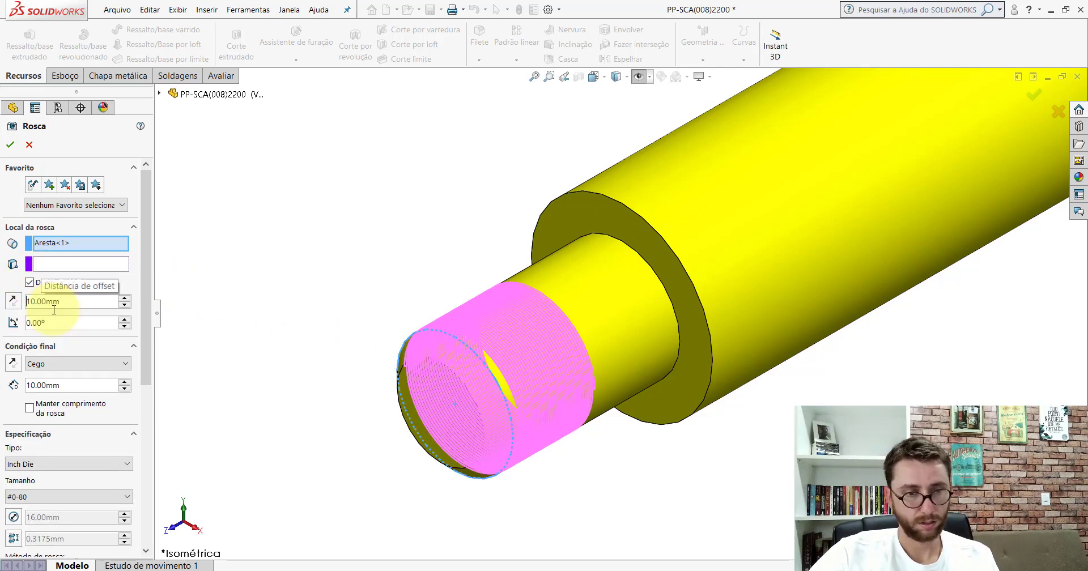
{"action": "key", "text": "Return"}
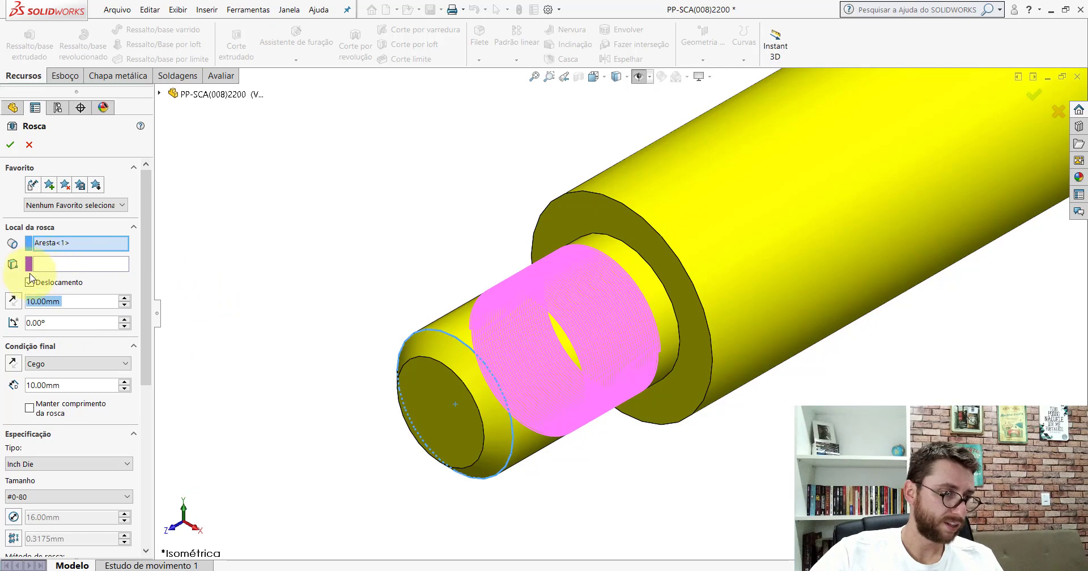
{"action": "left_click", "coordinate": [13, 301]}
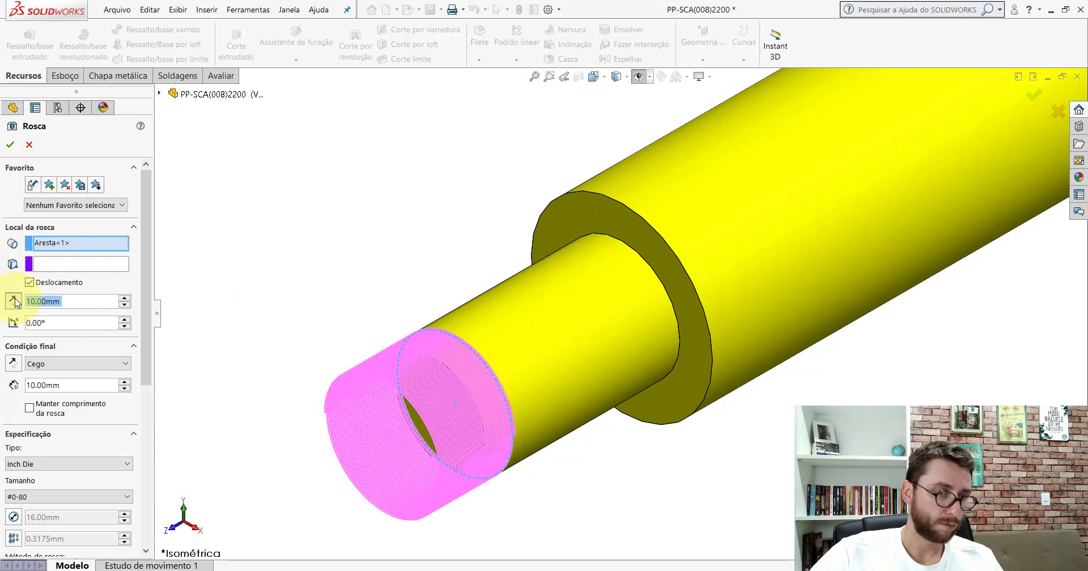
{"action": "mouse_move", "coordinate": [603, 418]}
{"action": "middle_mouse_down"}
{"action": "mouse_move", "coordinate": [583, 369]}
{"action": "mouse_move", "coordinate": [540, 324]}
{"action": "mouse_move", "coordinate": [532, 338]}
{"action": "mouse_move", "coordinate": [583, 394]}
{"action": "middle_mouse_up"}
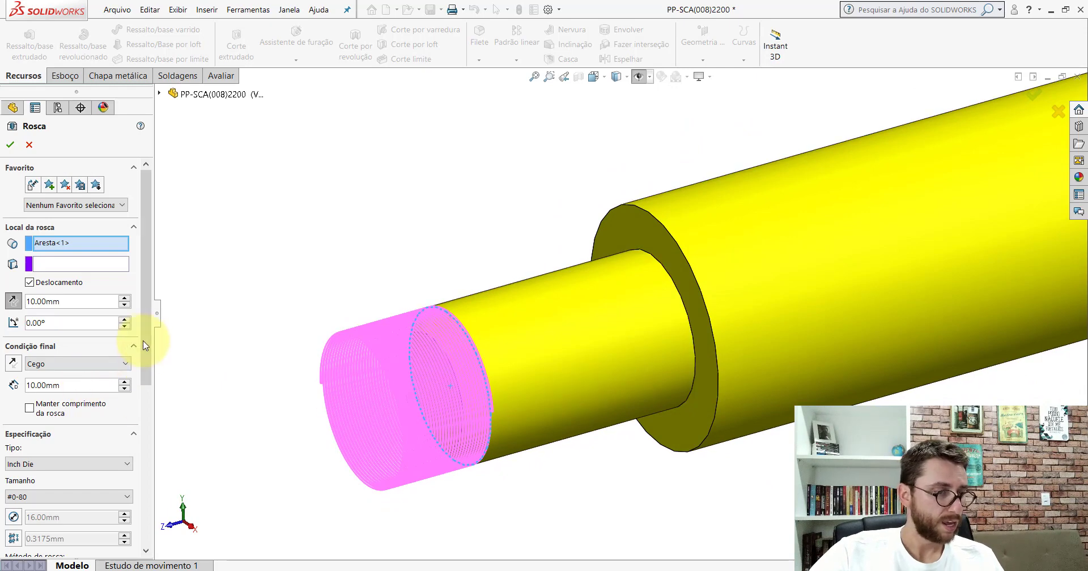
{"action": "scroll", "coordinate": [148, 340], "scroll_direction": "down", "scroll_amount": 3}
{"action": "scroll", "coordinate": [114, 362], "scroll_direction": "down", "scroll_amount": 2}
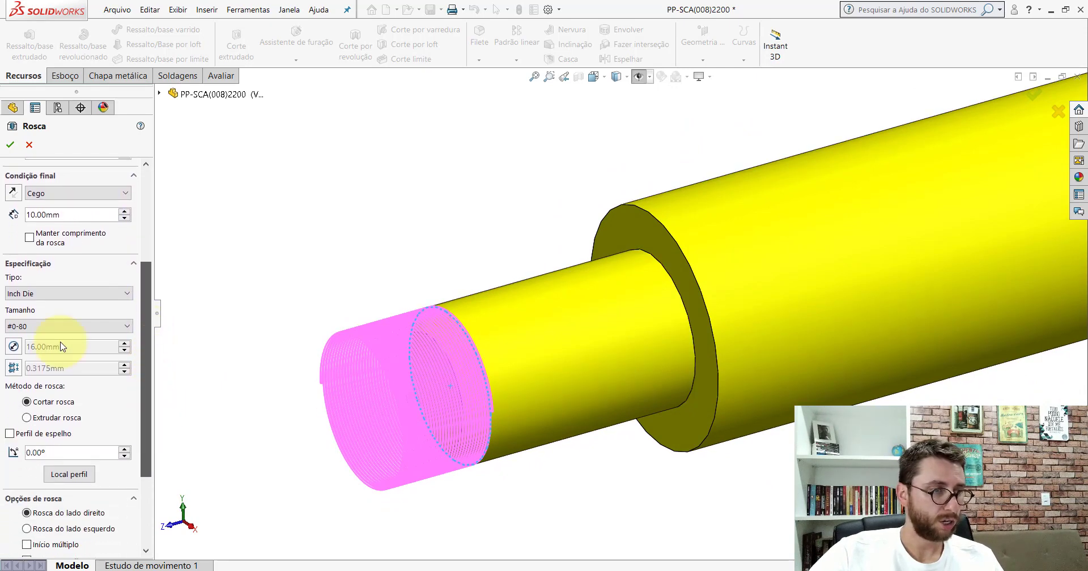
Choose Metric Die thread type, size M16x2.0 with 2.00 mm pitch.
{"action": "left_click", "coordinate": [36, 293]}
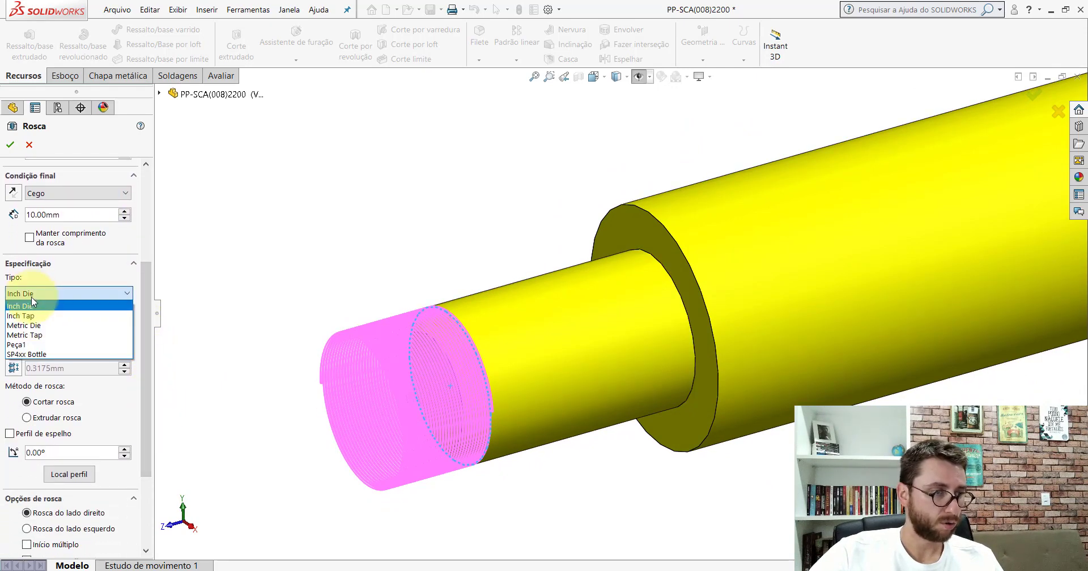
{"action": "left_click", "coordinate": [32, 326]}
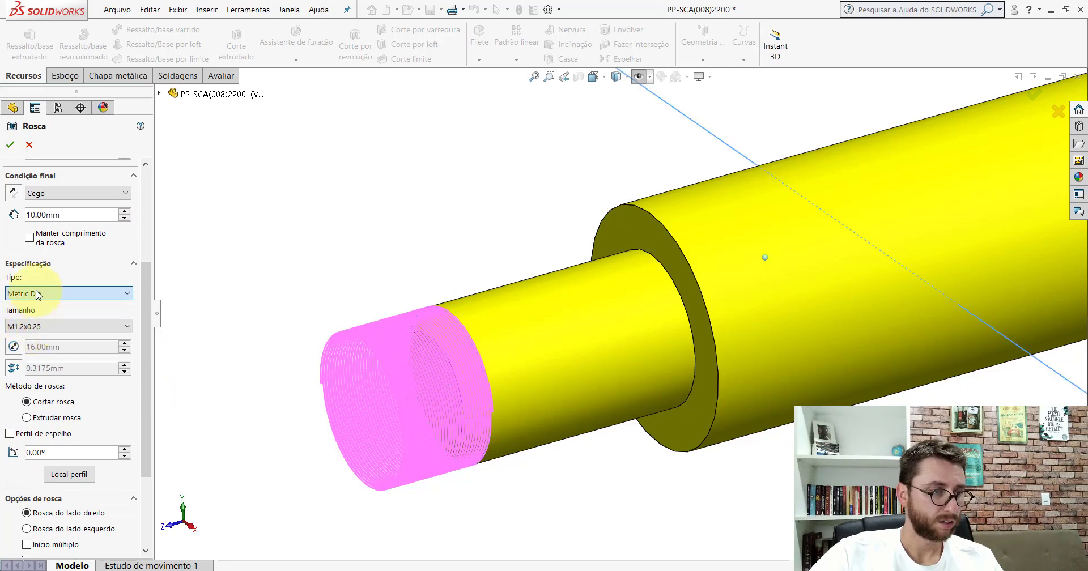
{"action": "left_click", "coordinate": [67, 327]}
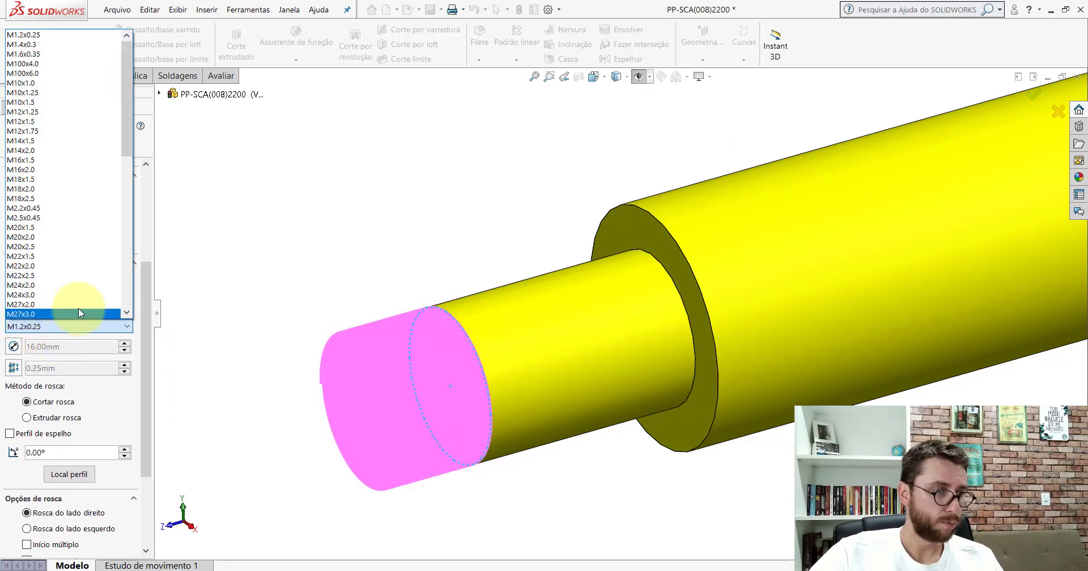
{"action": "left_click_drag", "start_coordinate": [125, 128], "coordinate": [125, 137]}
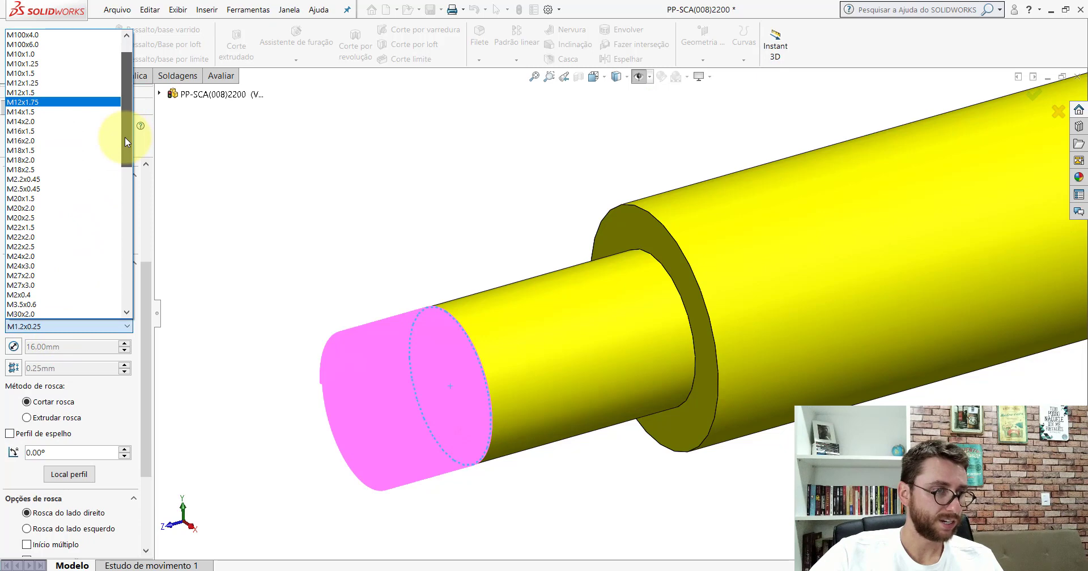
{"action": "left_click", "coordinate": [28, 141]}
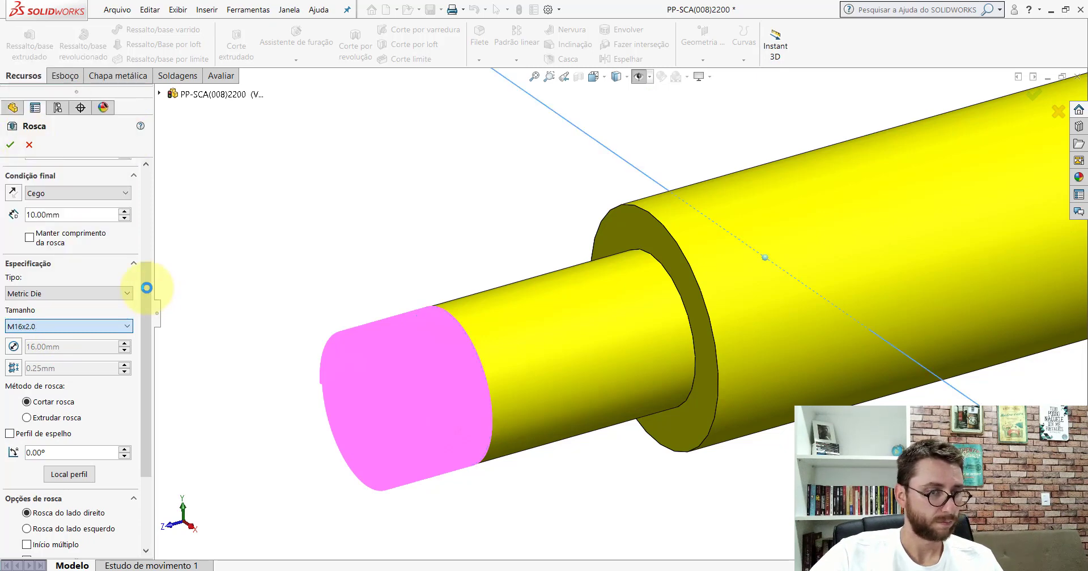
{"action": "left_click", "coordinate": [146, 288]}
{"action": "scroll", "coordinate": [149, 289], "scroll_direction": "up", "scroll_amount": 5}
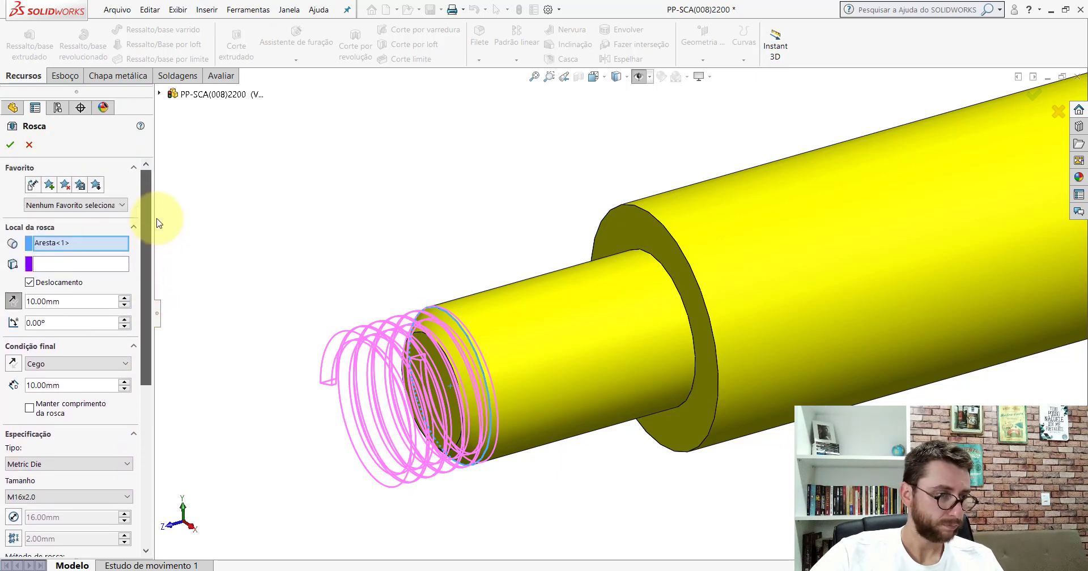
{"action": "left_click", "coordinate": [13, 364]}
{"action": "left_click", "coordinate": [14, 364]}
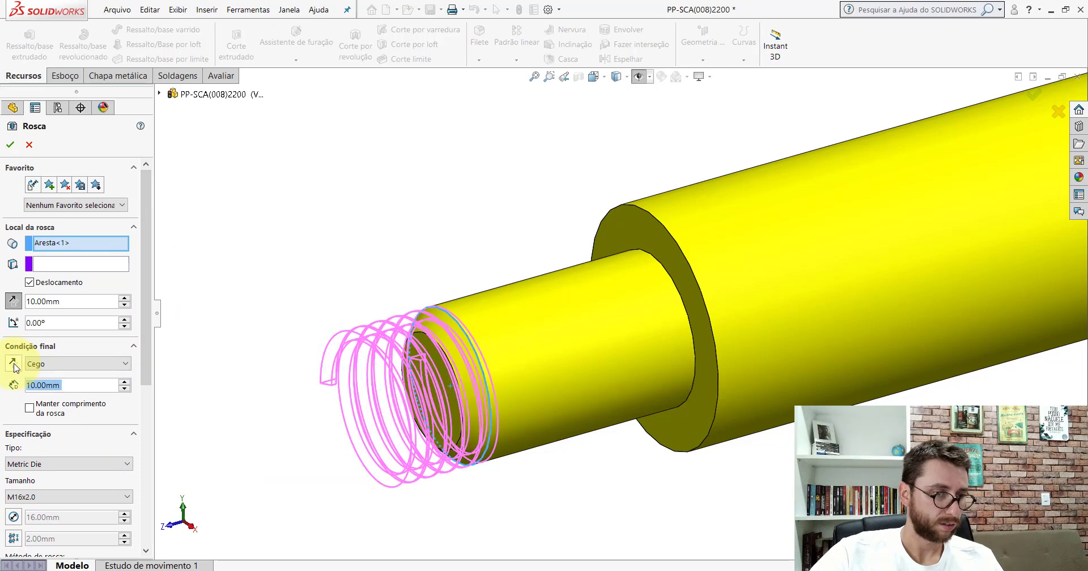
Set the thread depth to Blind 30 mm and confirm the thread.
{"action": "left_click", "coordinate": [71, 302]}
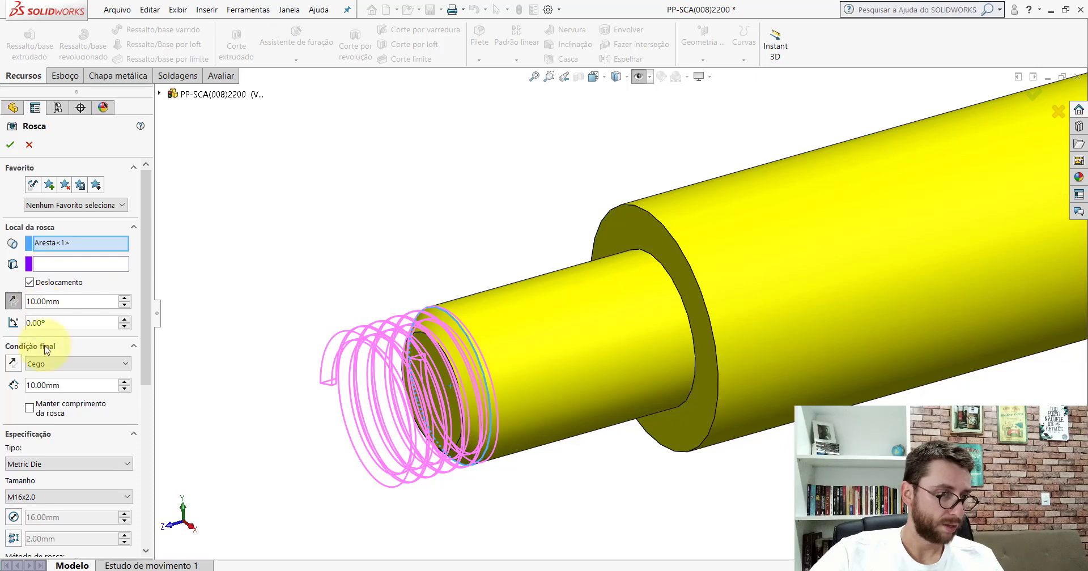
{"action": "double_click", "coordinate": [79, 389]}
{"action": "type", "text": "30"}
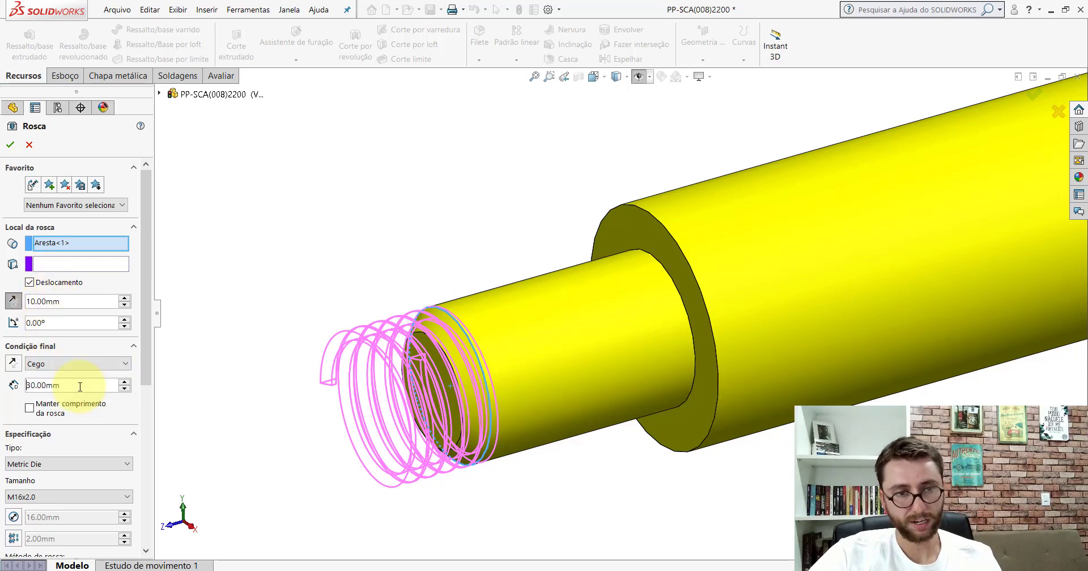
{"action": "key", "text": "Return"}
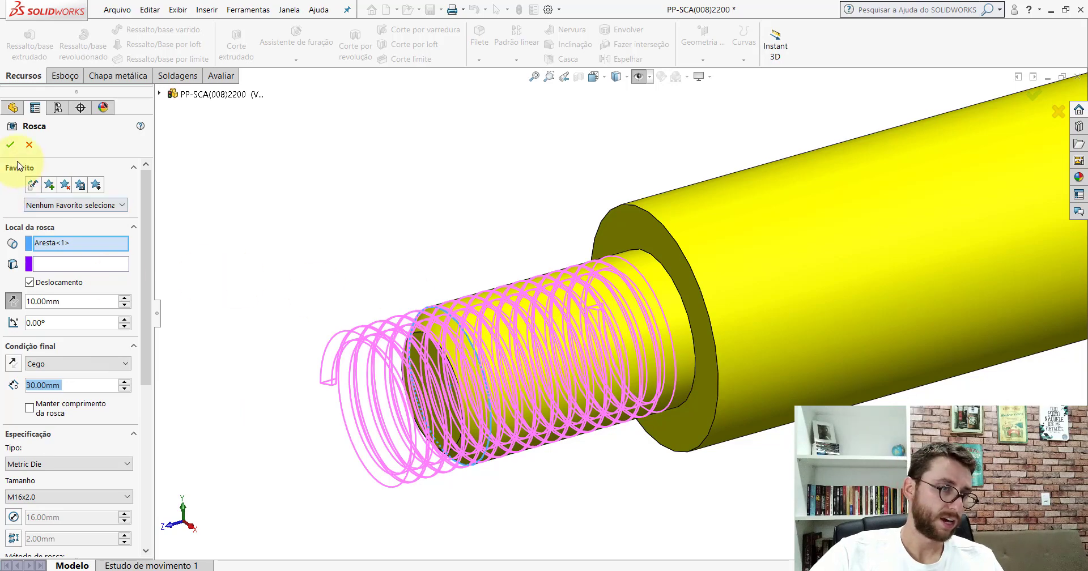
{"action": "left_click", "coordinate": [13, 144]}
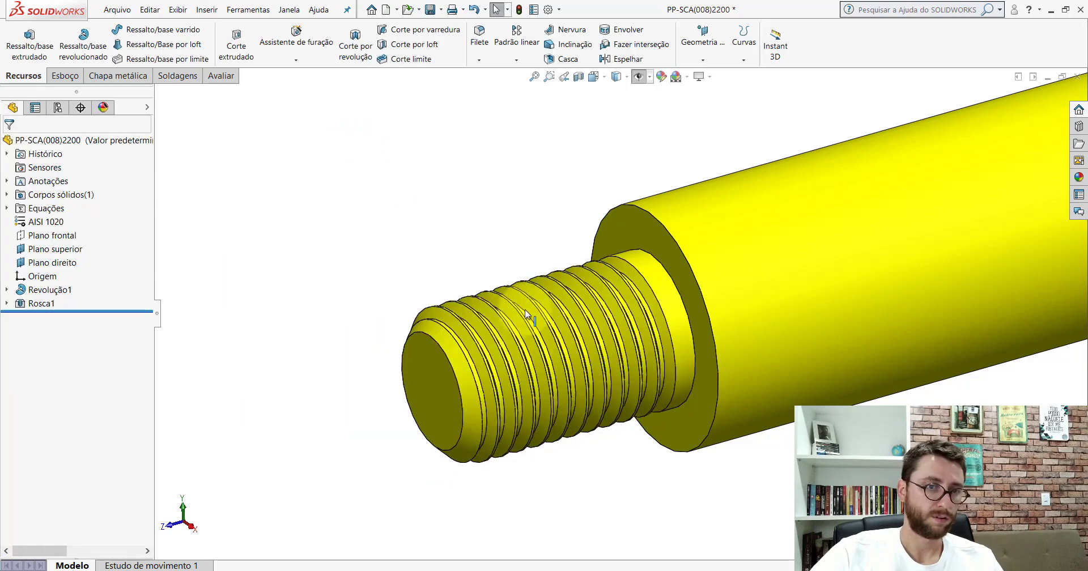
{"action": "middle_click_drag", "start_coordinate": [340, 119], "coordinate": [510, 280]}
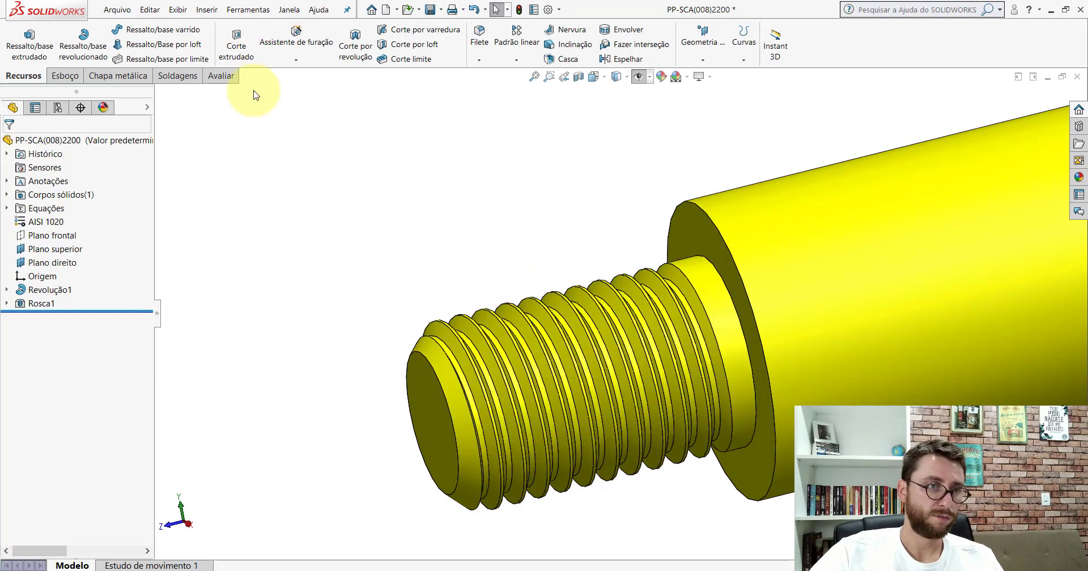
{"action": "left_click", "coordinate": [221, 76]}
{"action": "left_click", "coordinate": [136, 43]}
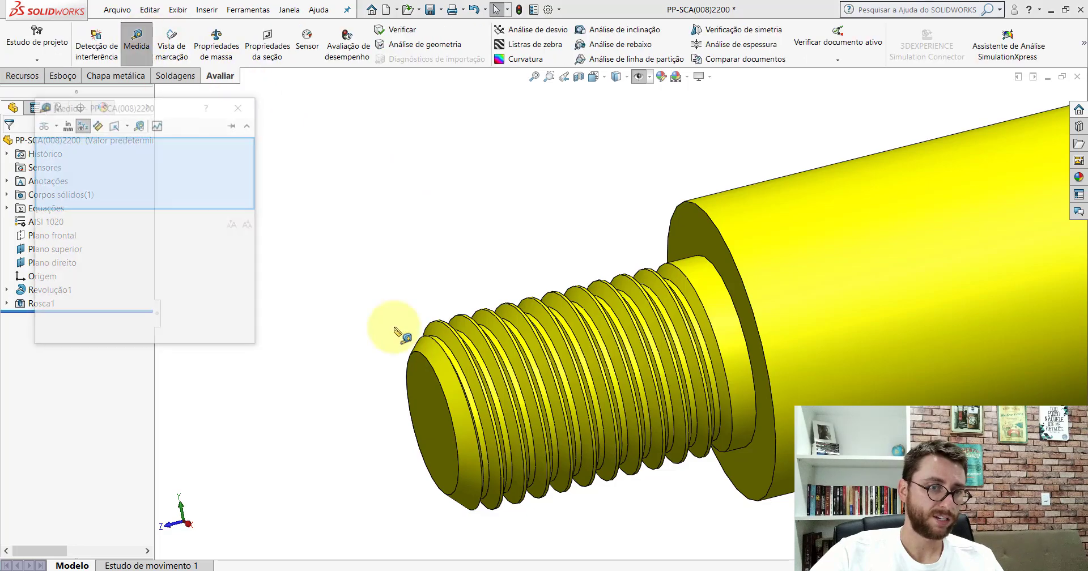
{"action": "left_click", "coordinate": [428, 395]}
{"action": "left_click", "coordinate": [677, 231]}
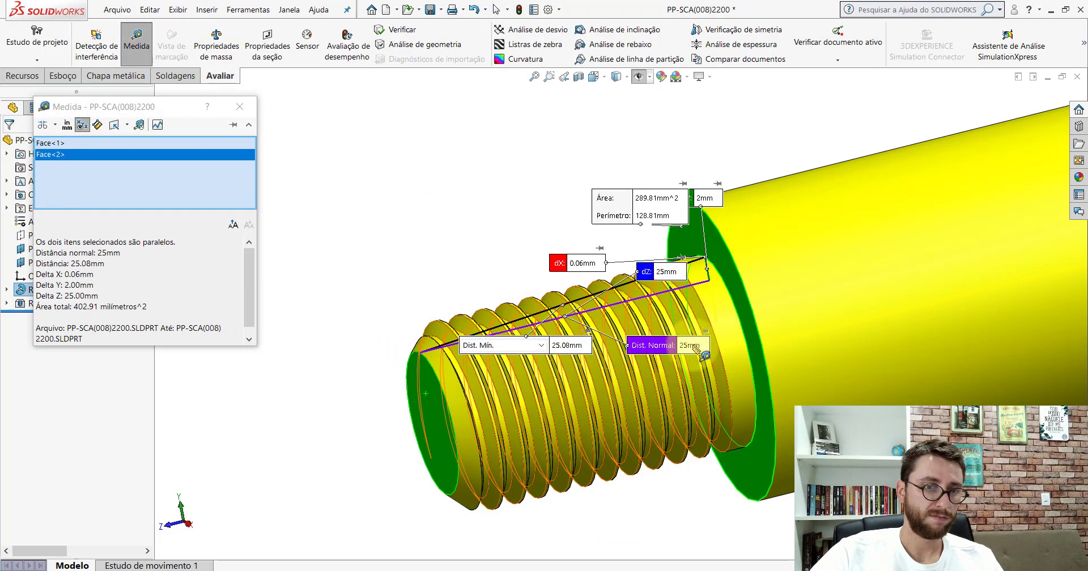
{"action": "left_click", "coordinate": [239, 107]}
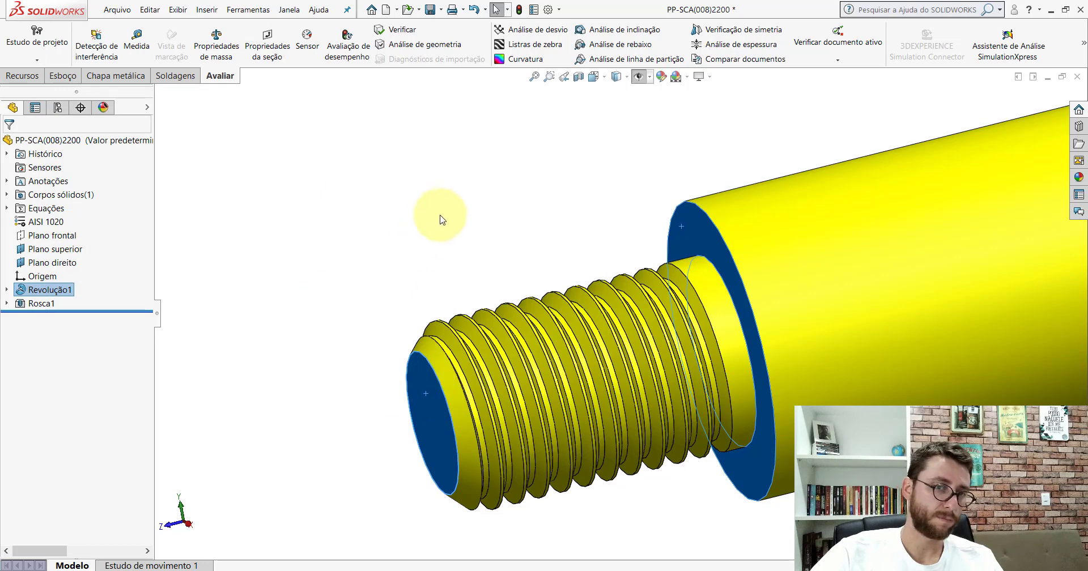
{"action": "left_click", "coordinate": [431, 218]}
Change Rosca1 to a 35 mm thread length and check it against the shoulder.
{"action": "right_click", "coordinate": [42, 303]}
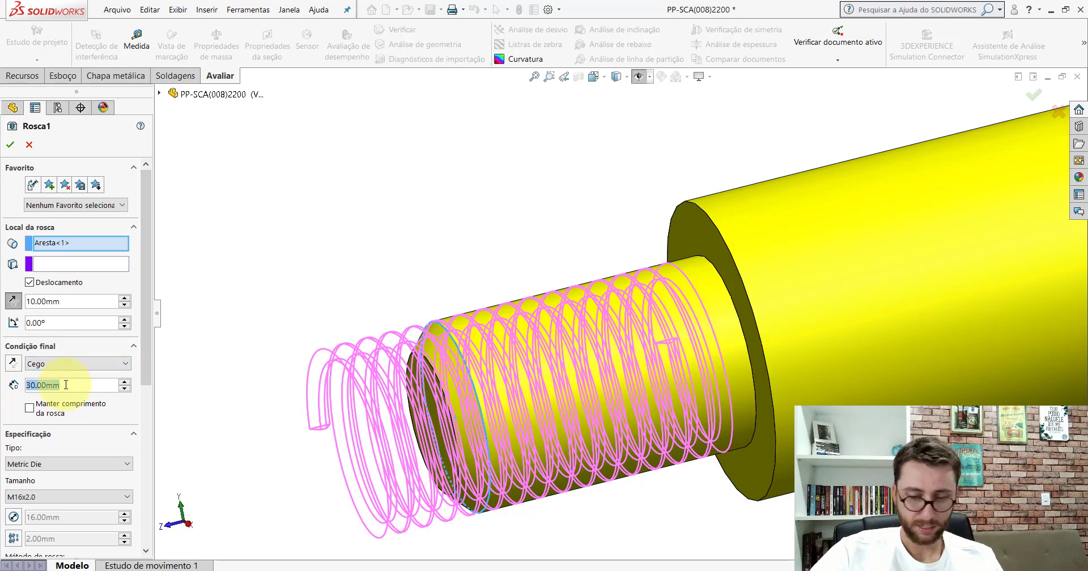
{"action": "type", "text": "35"}
{"action": "key", "text": "Return"}
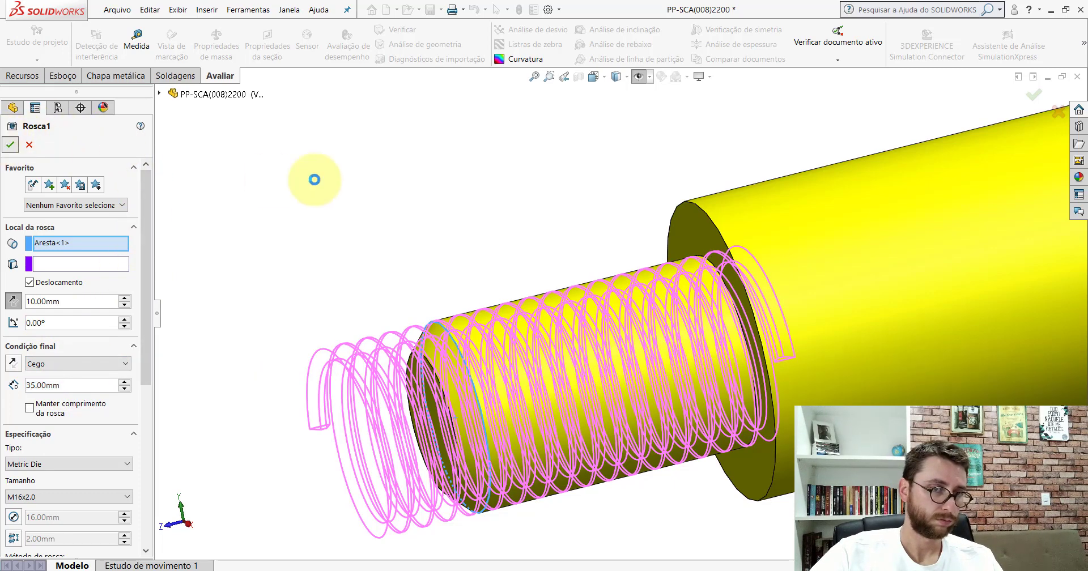
{"action": "left_click", "coordinate": [10, 144]}
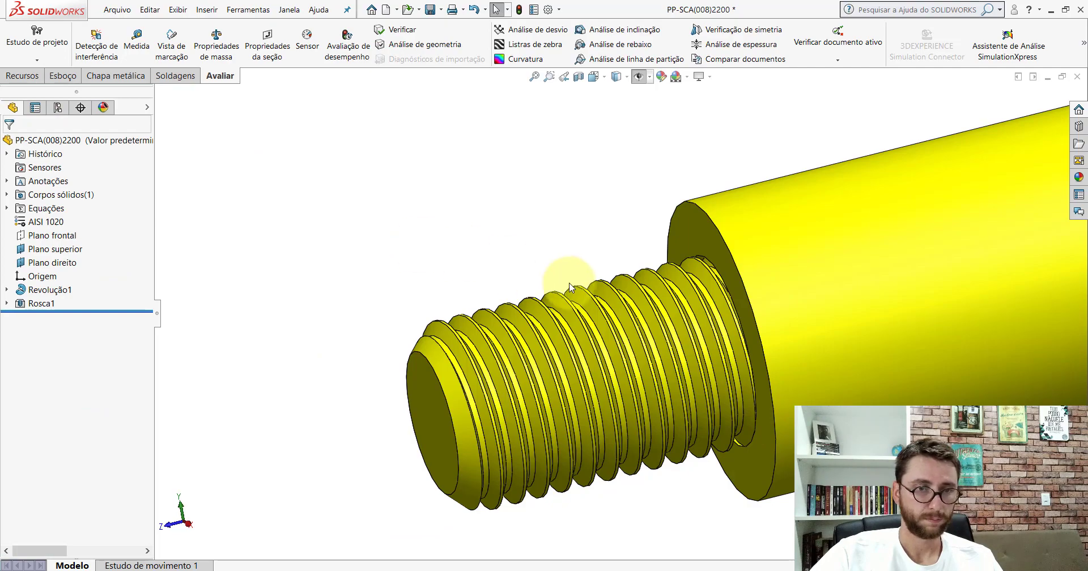
{"action": "mouse_move", "coordinate": [700, 258]}
{"action": "middle_mouse_down"}
{"action": "mouse_move", "coordinate": [725, 164]}
{"action": "mouse_move", "coordinate": [712, 139]}
{"action": "mouse_move", "coordinate": [700, 245]}
{"action": "mouse_move", "coordinate": [714, 293]}
{"action": "mouse_move", "coordinate": [624, 279]}
{"action": "middle_mouse_up"}
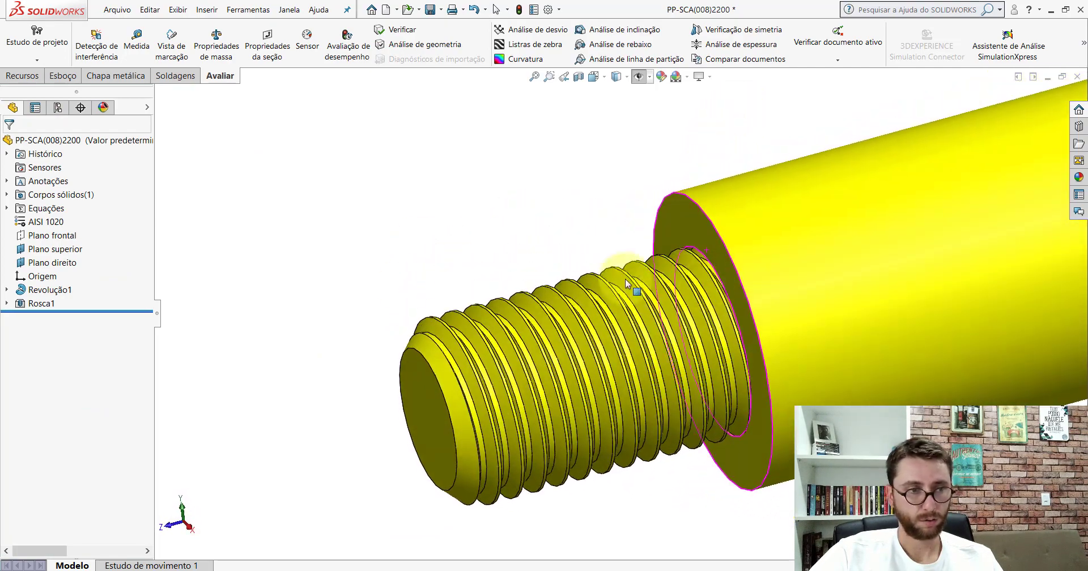
Reopen Rosca1 and confirm it with the 30 mm thread length.
{"action": "right_click", "coordinate": [29, 309]}
{"action": "key", "text": "Escape"}
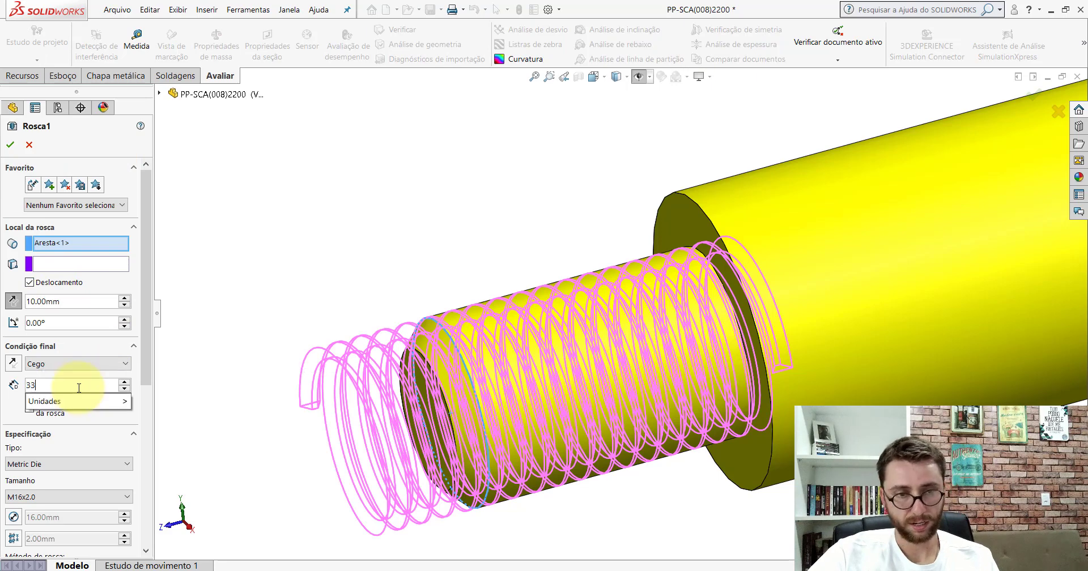
{"action": "scroll", "coordinate": [79, 388], "scroll_direction": "down", "scroll_amount": 2}
{"action": "scroll", "coordinate": [79, 387], "scroll_direction": "down", "scroll_amount": 3}
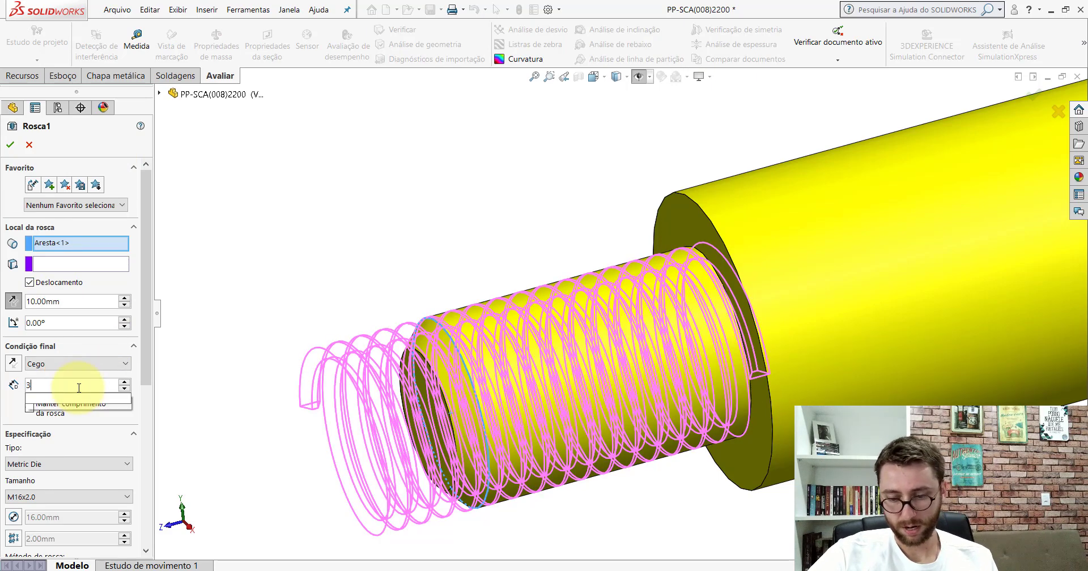
{"action": "left_click", "coordinate": [11, 145]}
Measure thread end to shoulder face, reading 1.25 mm, then close Measure.
{"action": "left_click", "coordinate": [136, 38]}
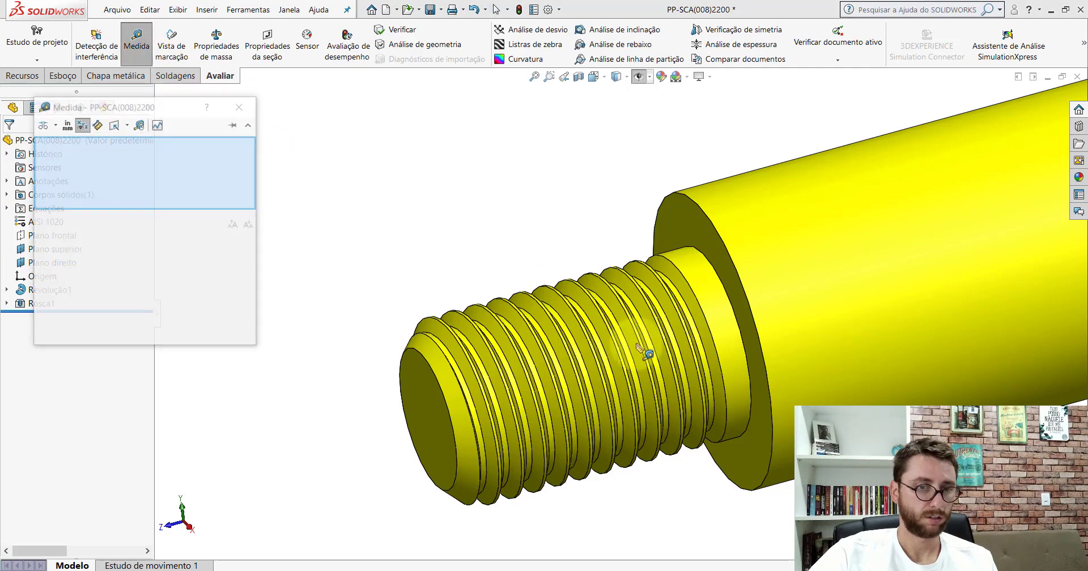
{"action": "middle_click_drag", "start_coordinate": [646, 351], "coordinate": [834, 250]}
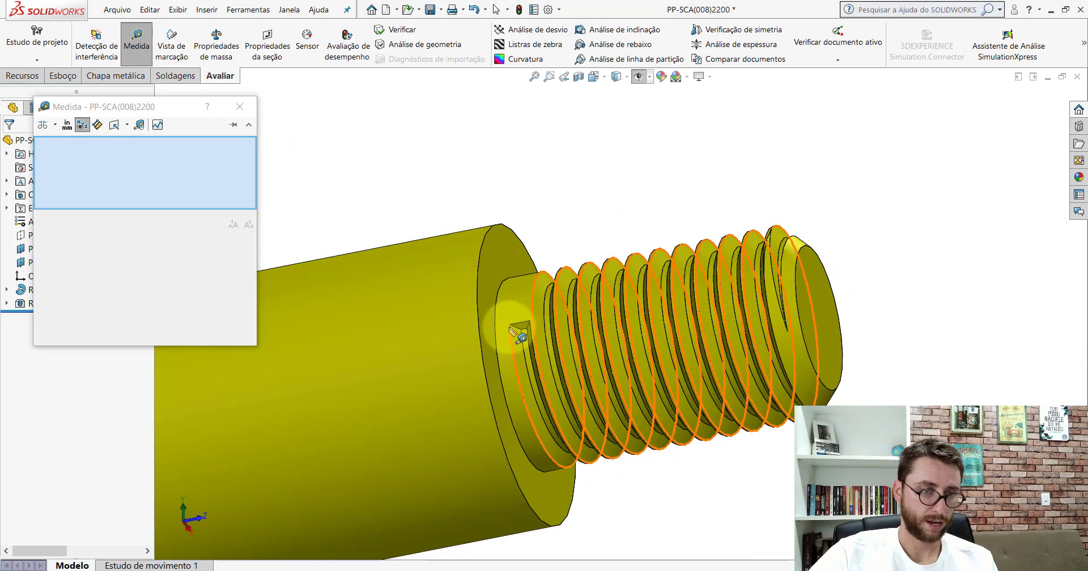
{"action": "left_click", "coordinate": [512, 328]}
{"action": "left_click", "coordinate": [489, 312]}
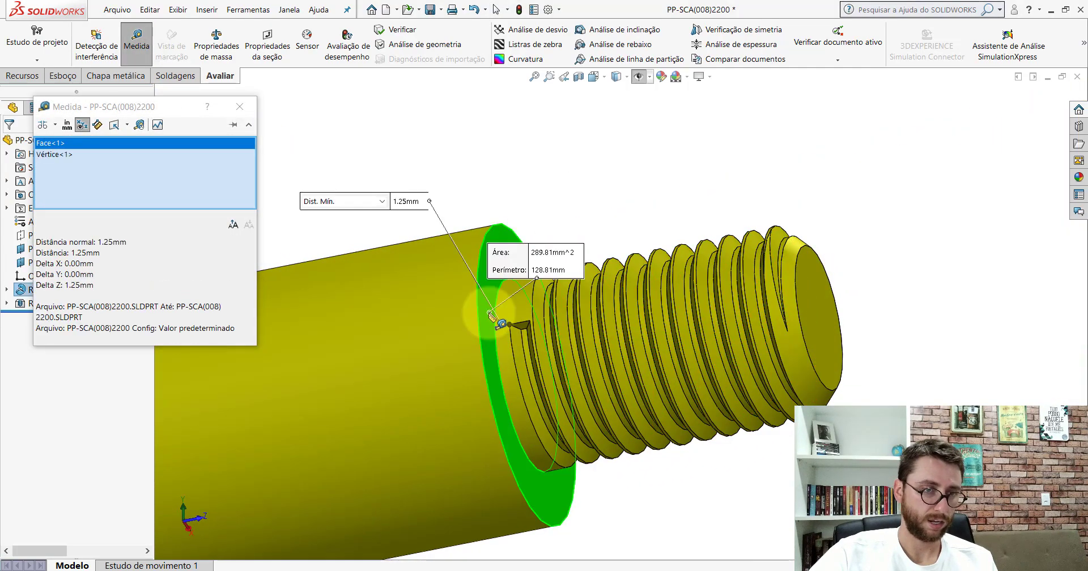
{"action": "middle_click_drag", "start_coordinate": [428, 300], "coordinate": [398, 376]}
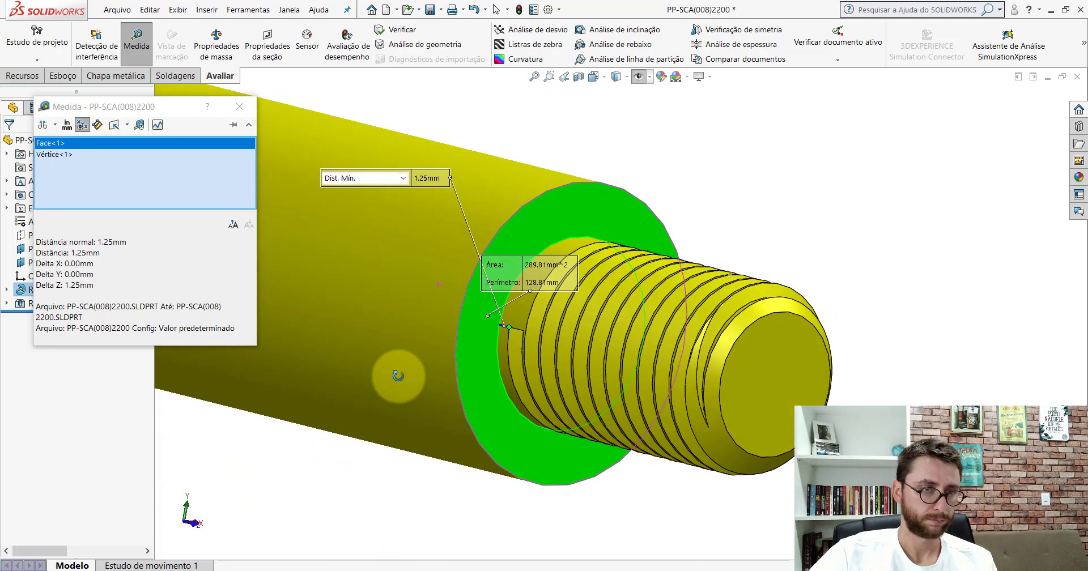
{"action": "key", "text": "Escape"}
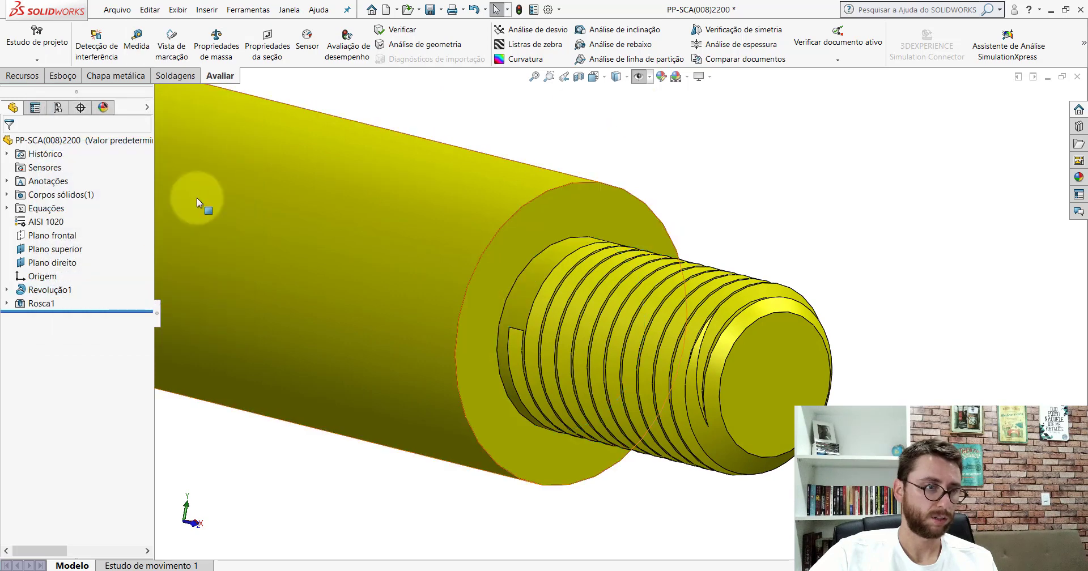
Set Rosca1's blind depth to 31.25 mm and return to the isometric view.
{"action": "right_click", "coordinate": [43, 303]}
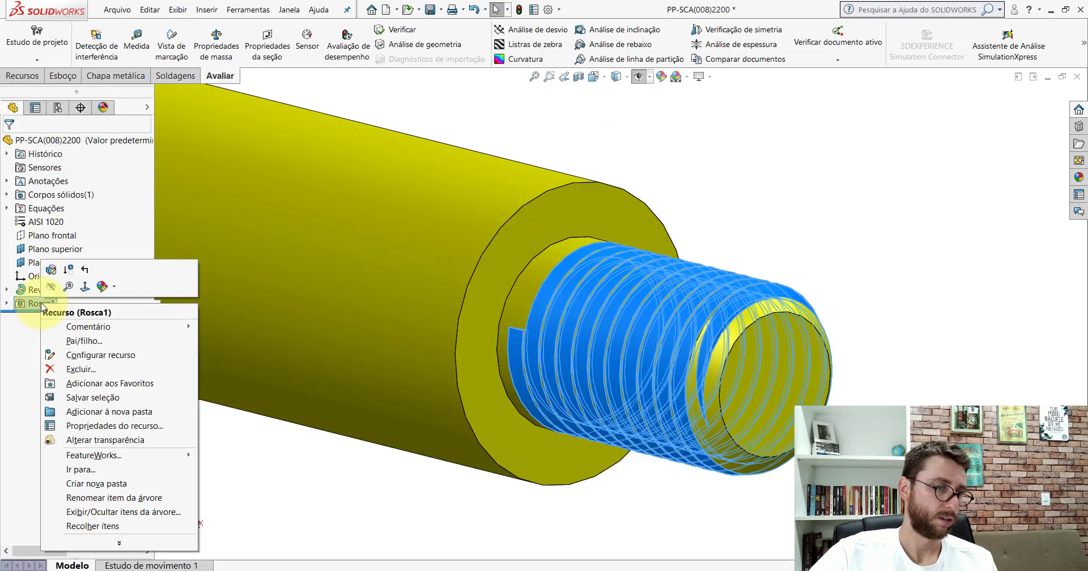
{"action": "left_click", "coordinate": [91, 237]}
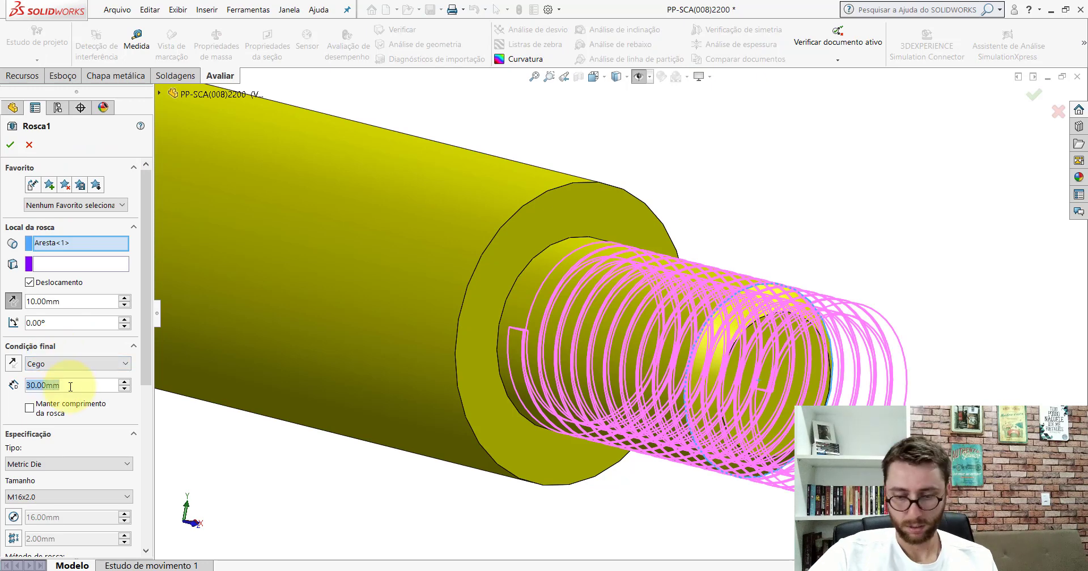
{"action": "type", "text": "31.25"}
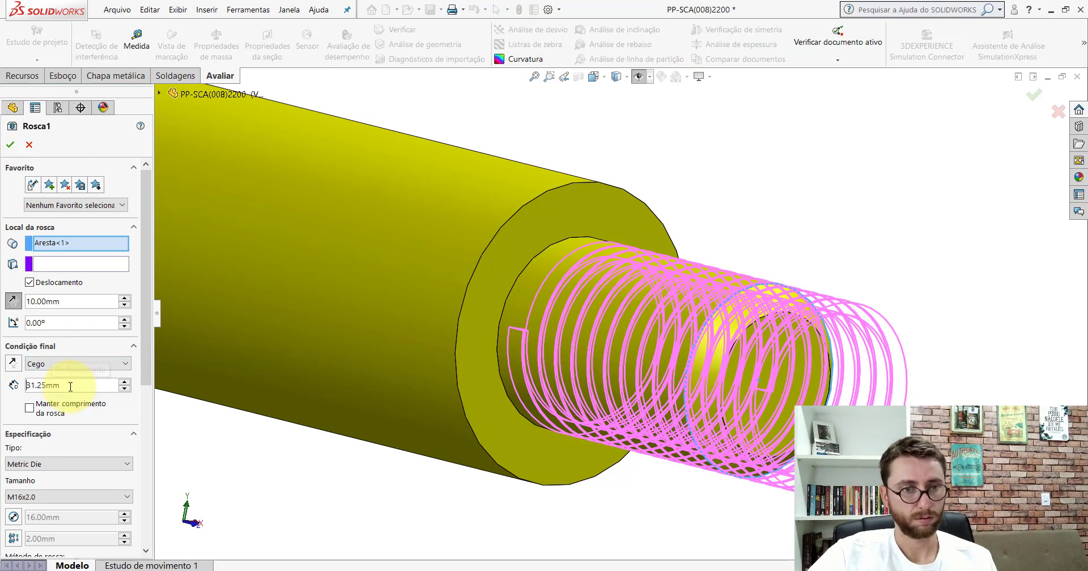
{"action": "key", "text": "Return"}
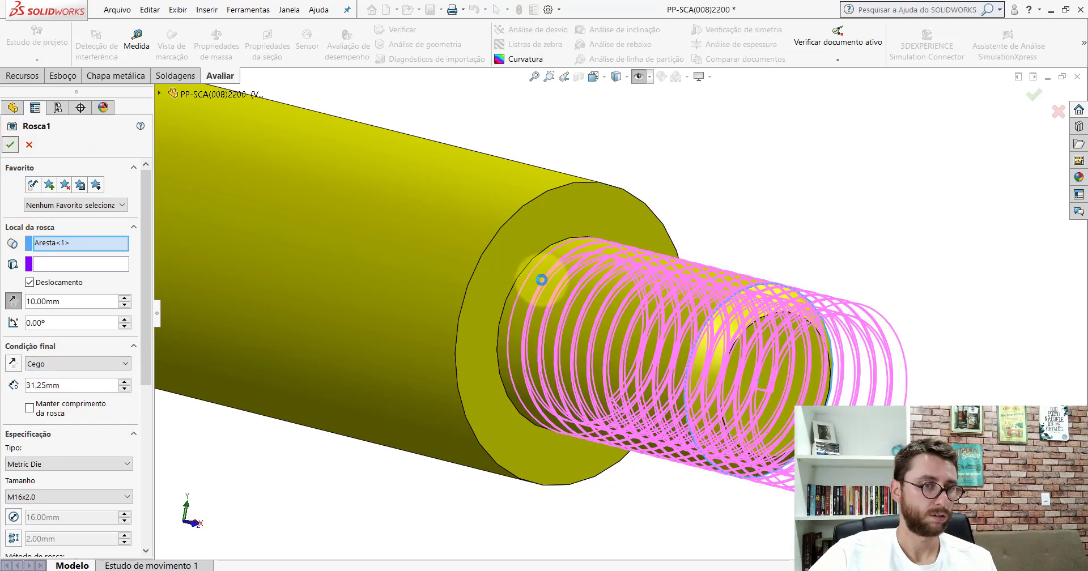
{"action": "key", "text": "Return"}
{"action": "middle_click_drag", "start_coordinate": [533, 281], "coordinate": [622, 403]}
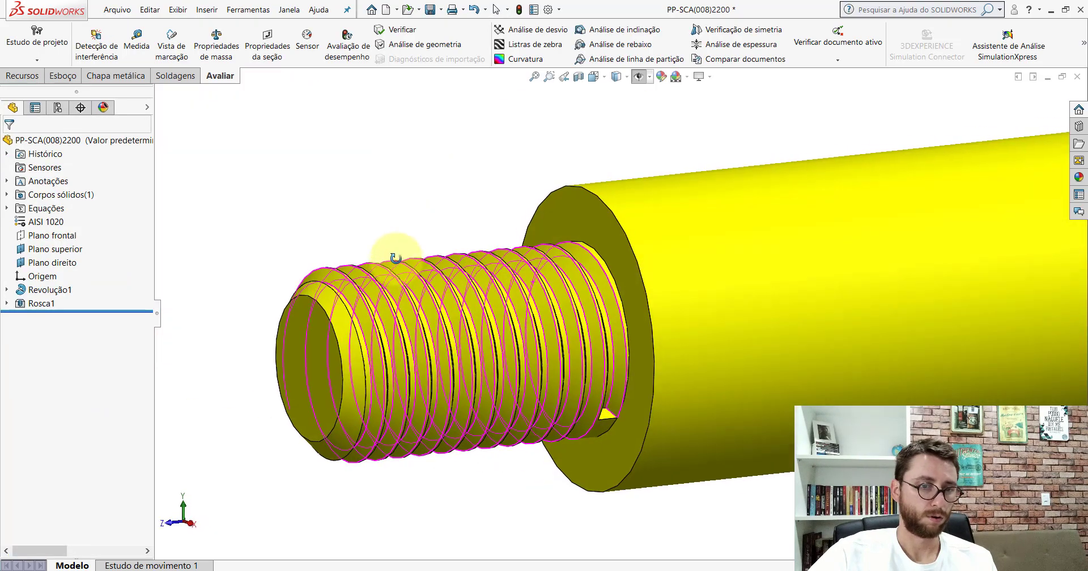
{"action": "left_click", "coordinate": [594, 76]}
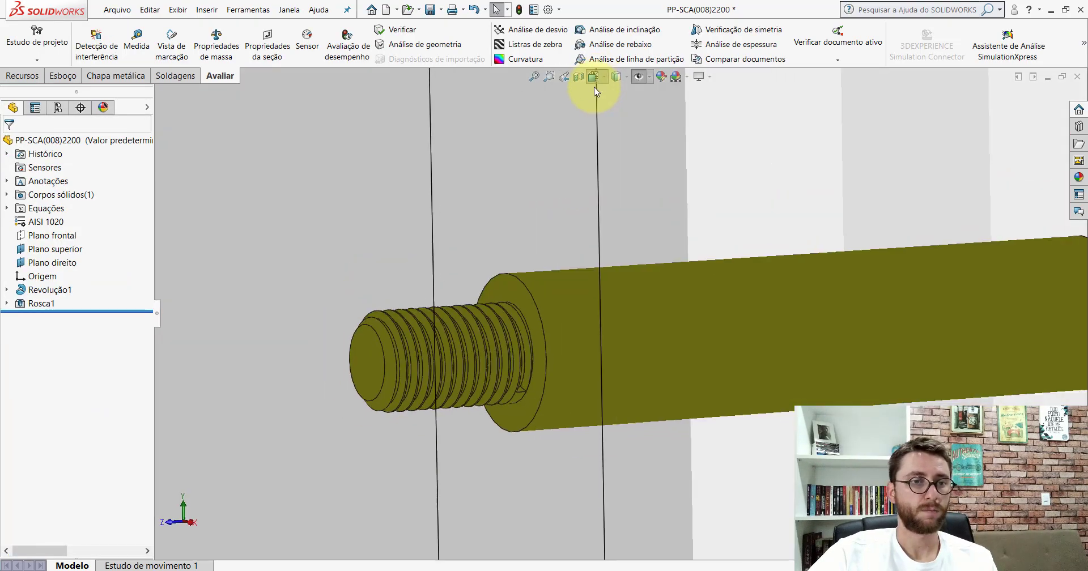
{"action": "left_click", "coordinate": [435, 292]}
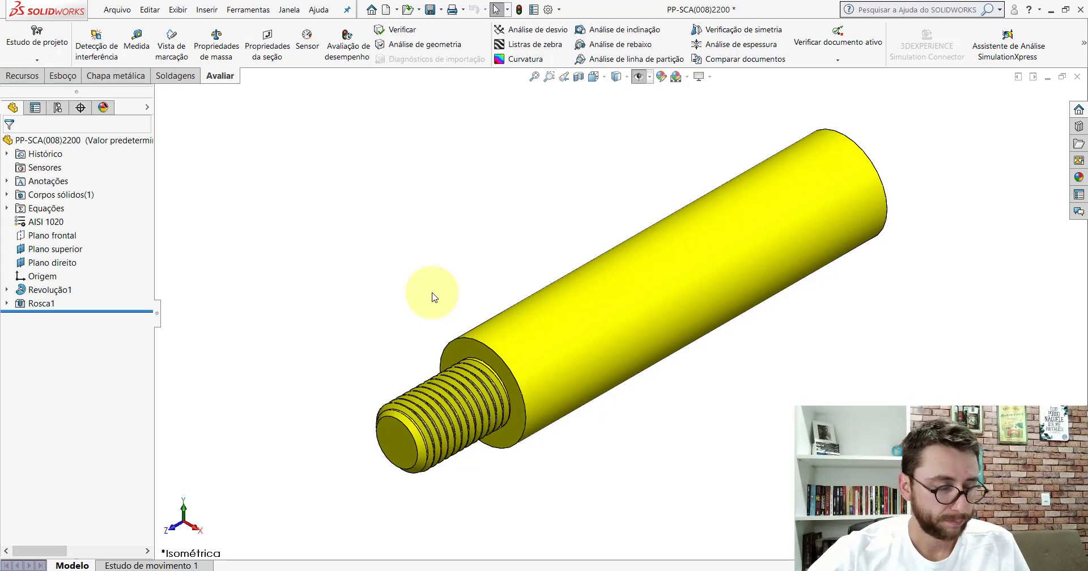
Edit Rosca1, toggling the offset direction and clearing the start offset so the thread begins at the end face.
{"action": "right_click", "coordinate": [34, 304]}
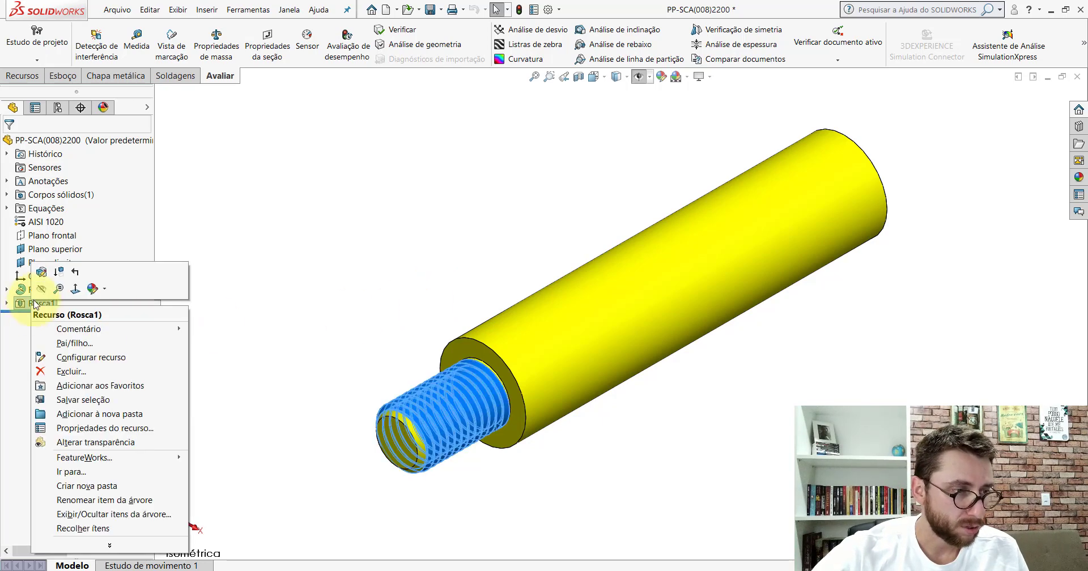
{"action": "left_click", "coordinate": [471, 423]}
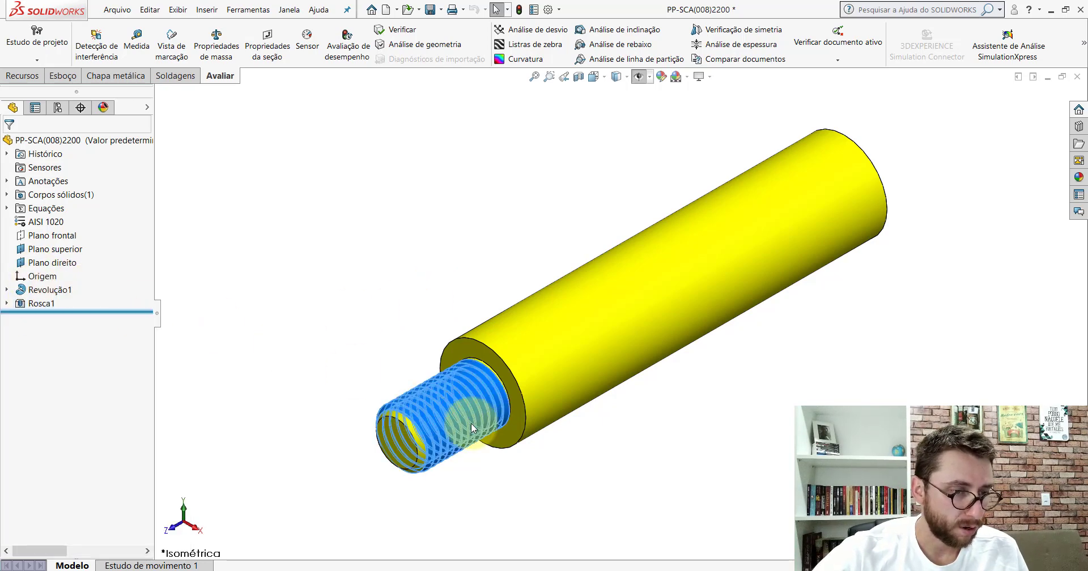
{"action": "double_click", "coordinate": [430, 402]}
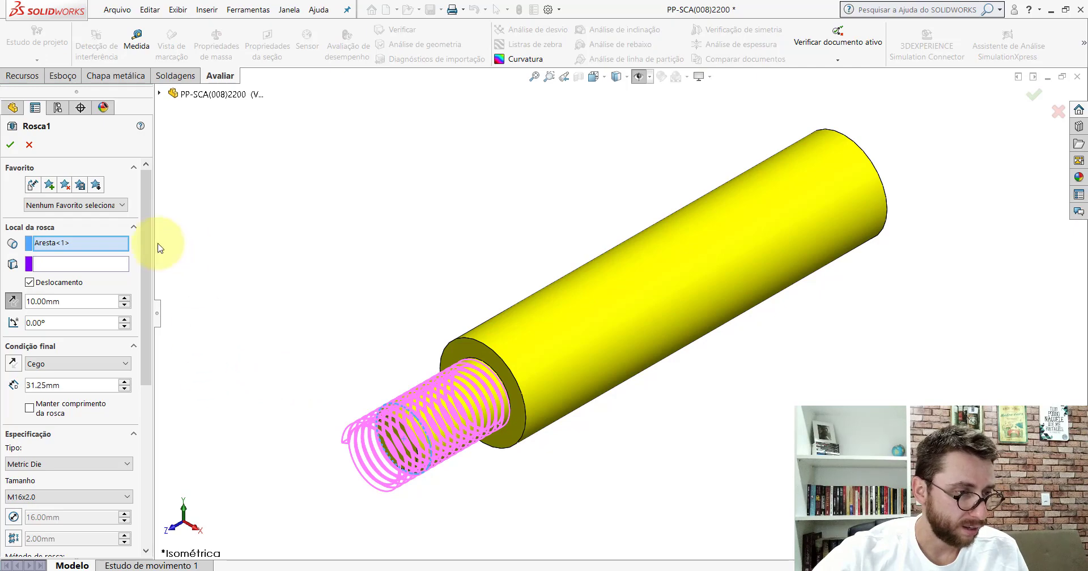
{"action": "scroll", "coordinate": [146, 243], "scroll_direction": "down", "scroll_amount": 1}
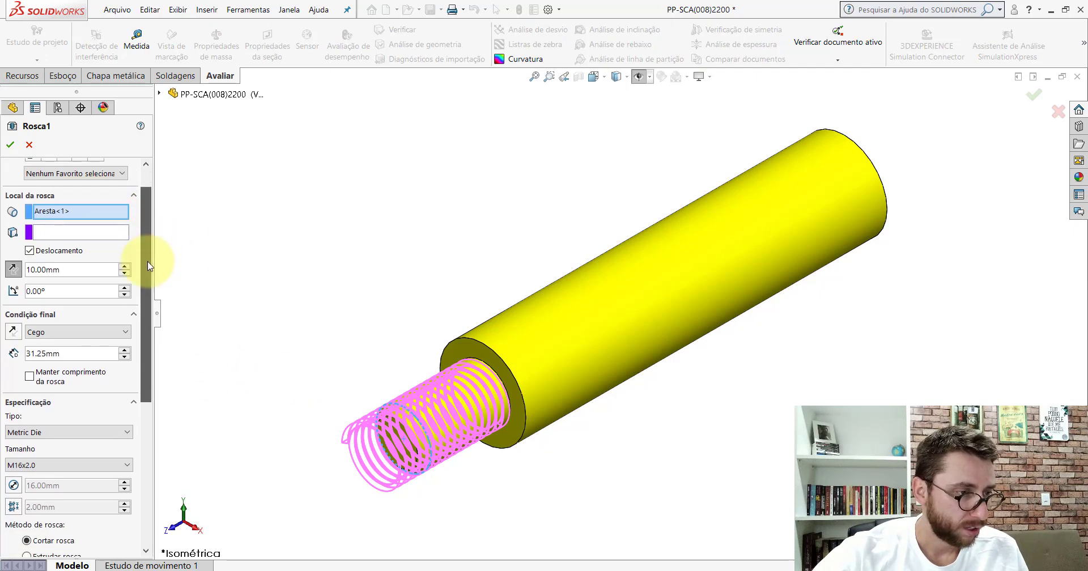
{"action": "left_click", "coordinate": [13, 270]}
{"action": "scroll", "coordinate": [422, 429], "scroll_direction": "down", "scroll_amount": 5}
{"action": "mouse_move", "coordinate": [421, 429]}
{"action": "middle_mouse_down"}
{"action": "mouse_move", "coordinate": [421, 399]}
{"action": "mouse_move", "coordinate": [369, 390]}
{"action": "middle_mouse_up"}
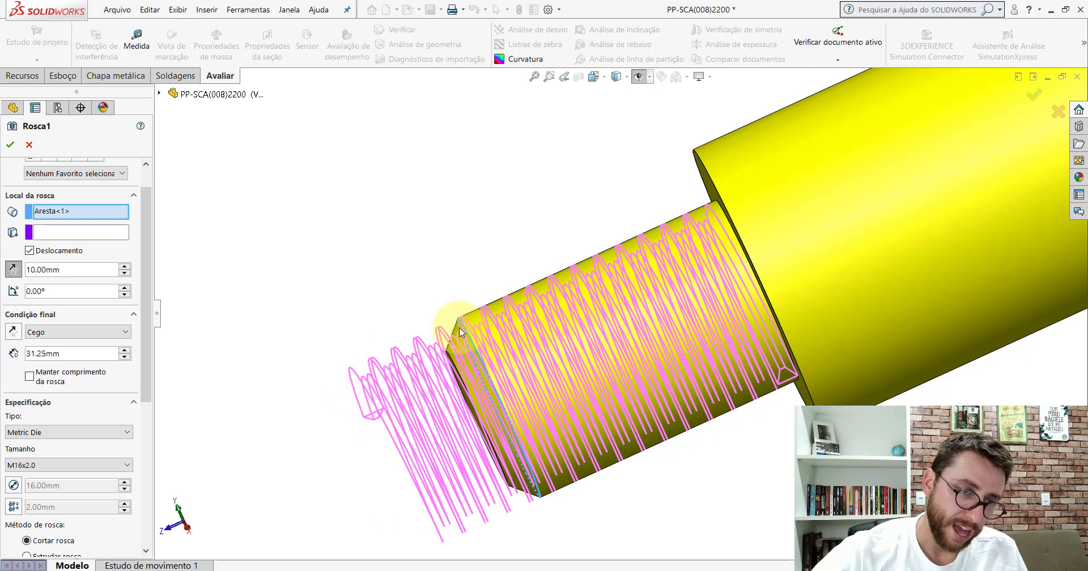
{"action": "left_click", "coordinate": [16, 271]}
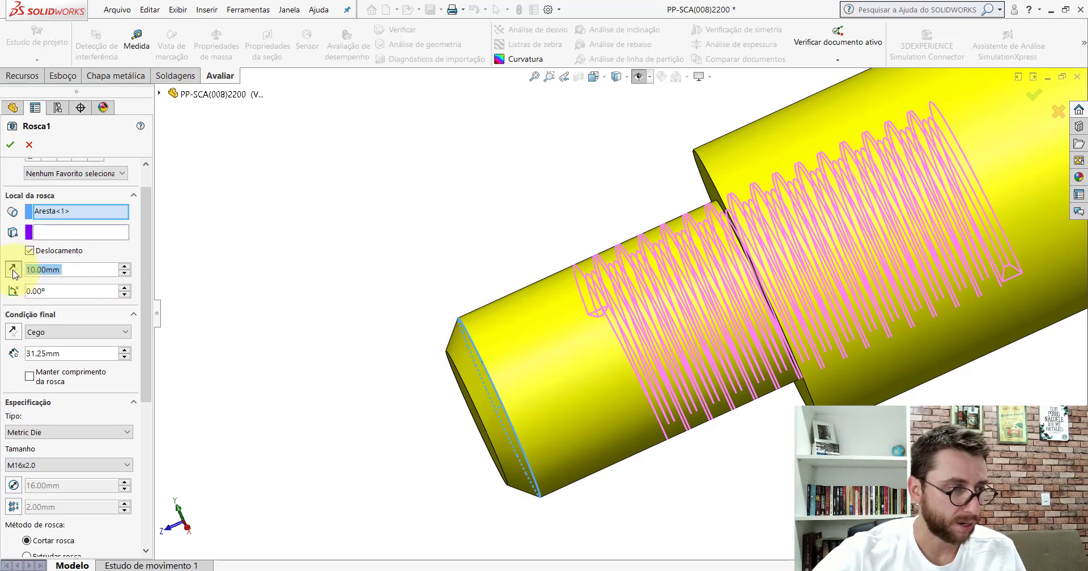
{"action": "left_click", "coordinate": [13, 271]}
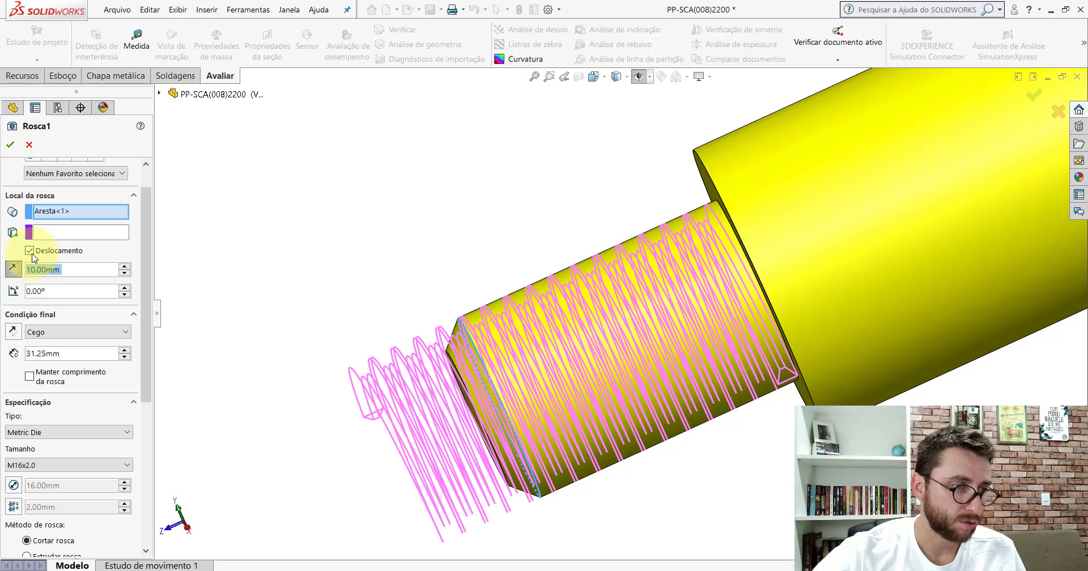
{"action": "left_click", "coordinate": [29, 251]}
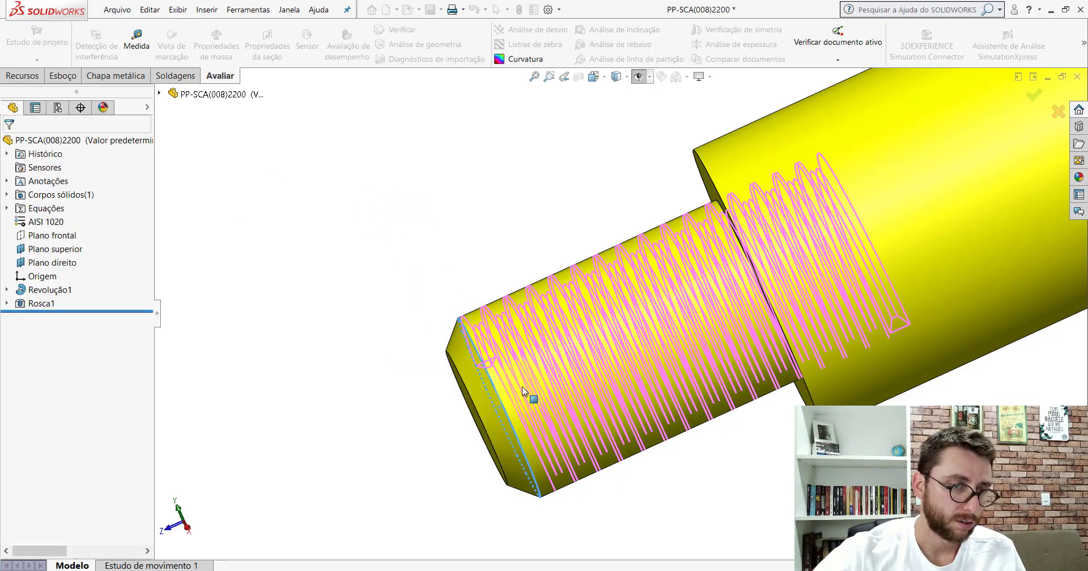
{"action": "mouse_move", "coordinate": [510, 377]}
{"action": "middle_mouse_down"}
{"action": "mouse_move", "coordinate": [617, 295]}
{"action": "mouse_move", "coordinate": [716, 243]}
{"action": "middle_mouse_up"}
Zoom and orbit in on the chamfered shaft end to inspect the thread.
{"action": "scroll", "coordinate": [505, 430], "scroll_direction": "down", "scroll_amount": 5}
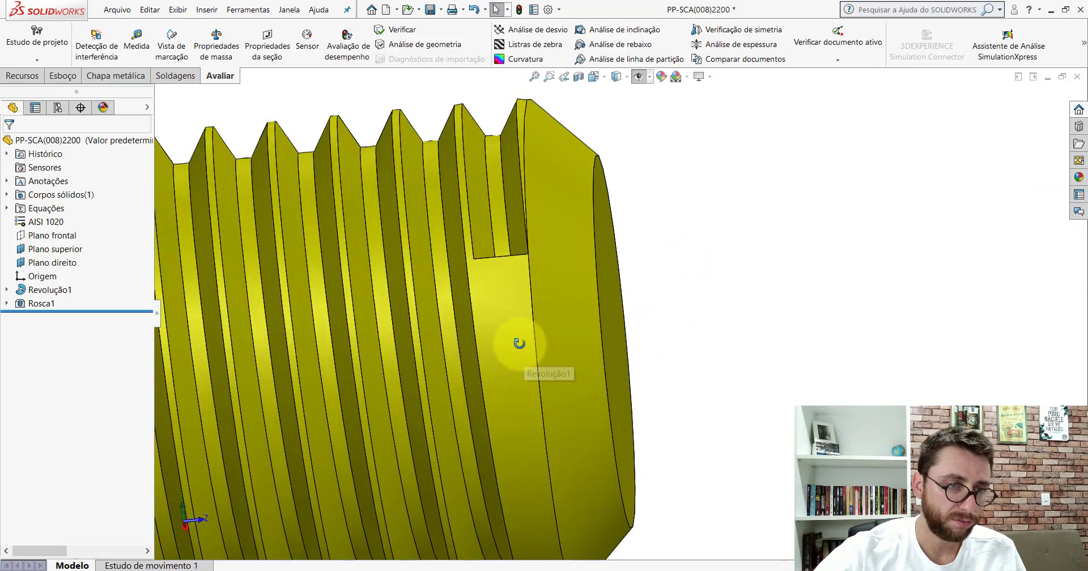
{"action": "middle_click_drag", "start_coordinate": [517, 340], "coordinate": [525, 253]}
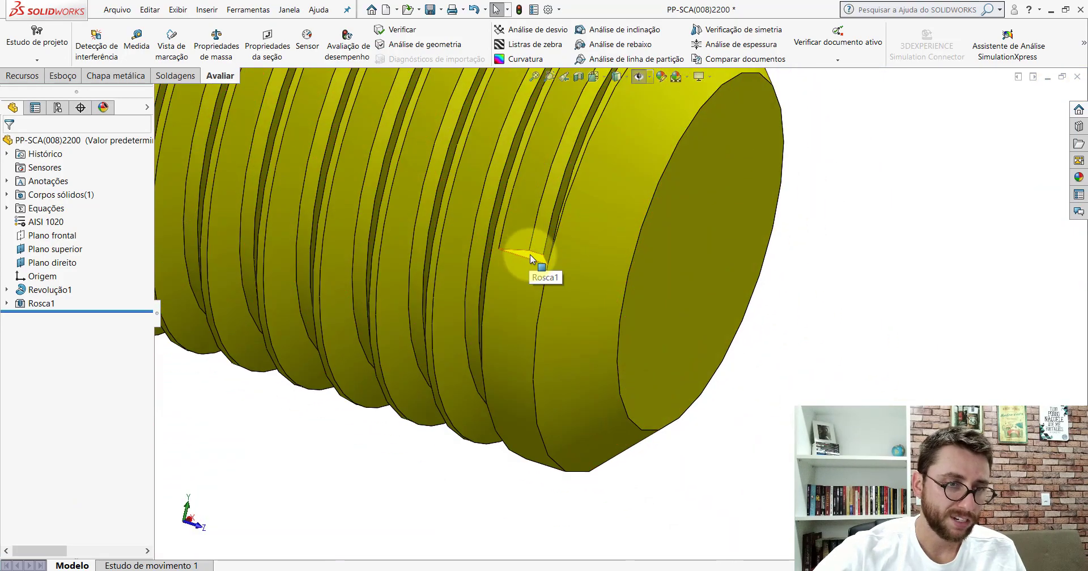
{"action": "scroll", "coordinate": [512, 304], "scroll_direction": "down", "scroll_amount": 5}
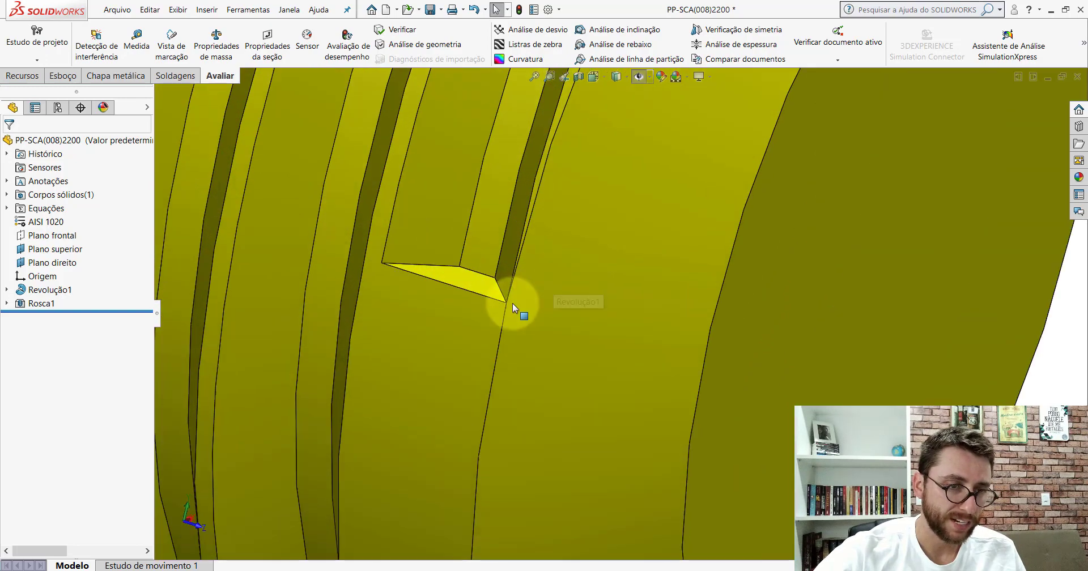
{"action": "scroll", "coordinate": [508, 302], "scroll_direction": "up", "scroll_amount": 5}
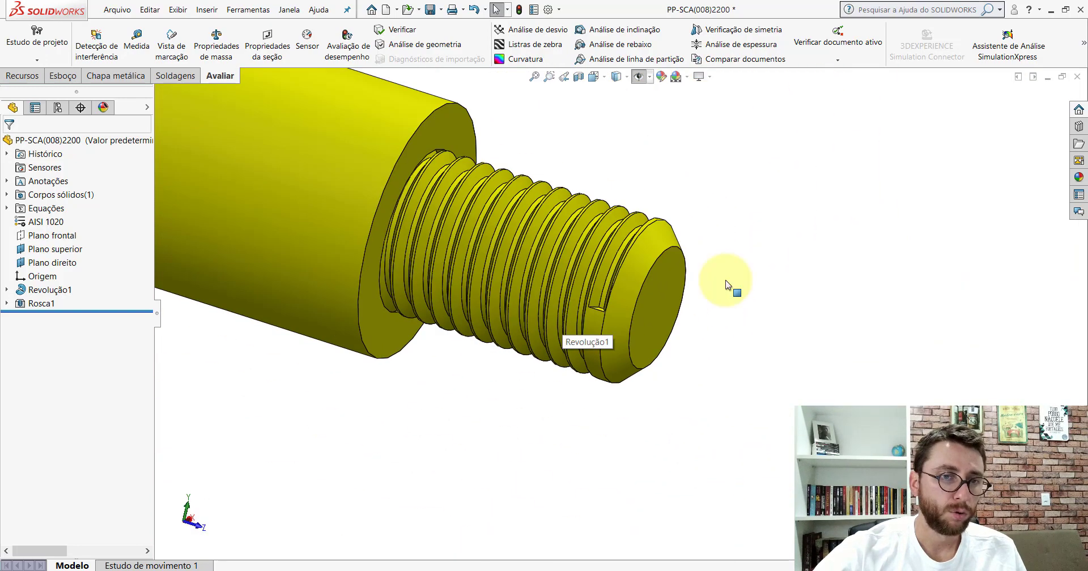
Re-enable Rosca1's 10.00 mm start offset and accept the edited thread.
{"action": "right_click", "coordinate": [39, 304]}
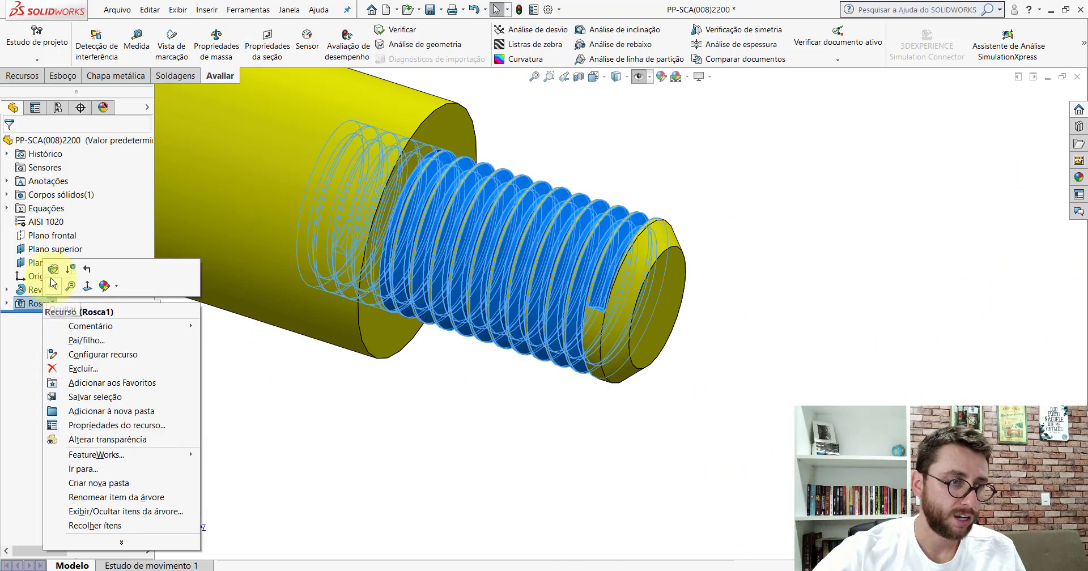
{"action": "key", "text": "Escape"}
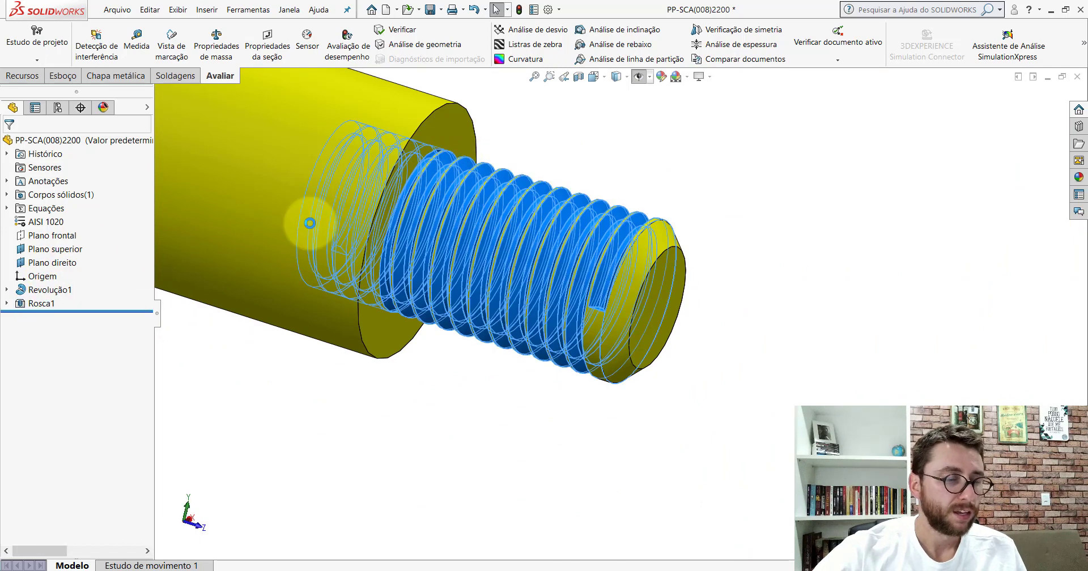
{"action": "double_click", "coordinate": [298, 218]}
{"action": "left_click", "coordinate": [30, 283]}
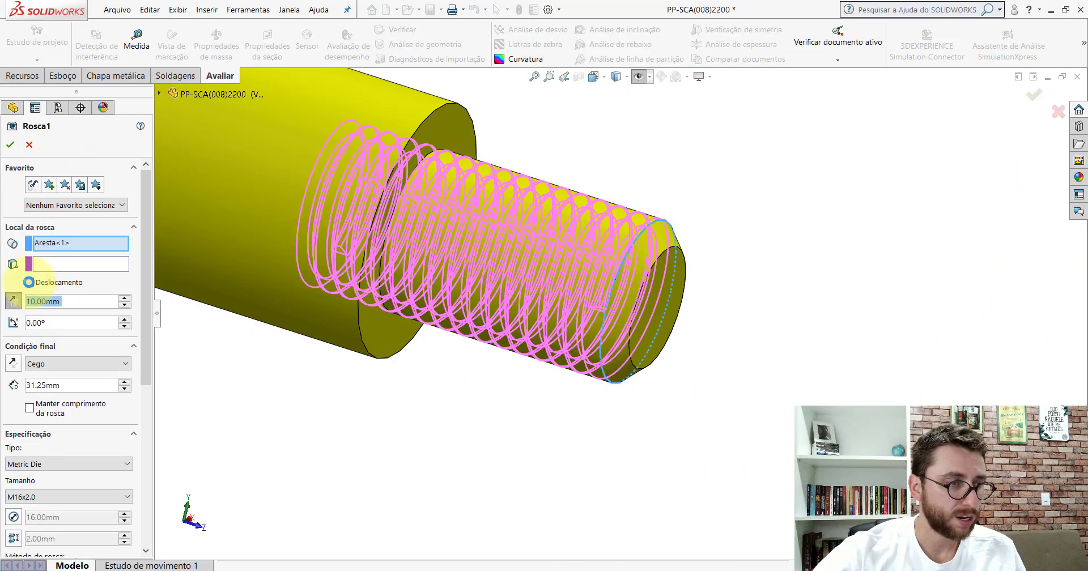
{"action": "mouse_move", "coordinate": [668, 267]}
{"action": "middle_mouse_down"}
{"action": "mouse_move", "coordinate": [481, 275]}
{"action": "mouse_move", "coordinate": [493, 289]}
{"action": "middle_mouse_up"}
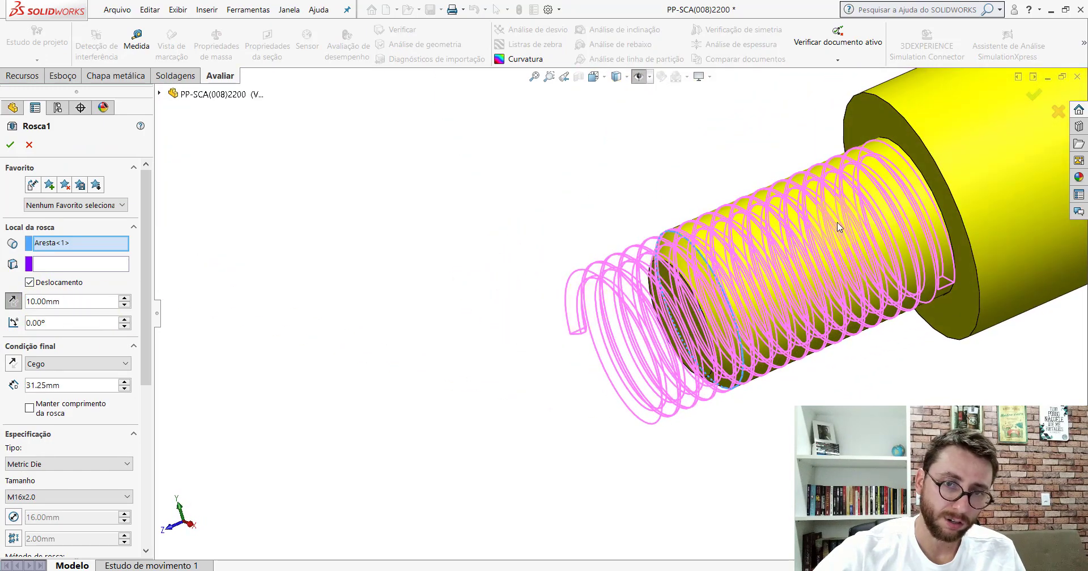
{"action": "scroll", "coordinate": [839, 229], "scroll_direction": "up", "scroll_amount": 2}
{"action": "scroll", "coordinate": [843, 261], "scroll_direction": "down", "scroll_amount": 3}
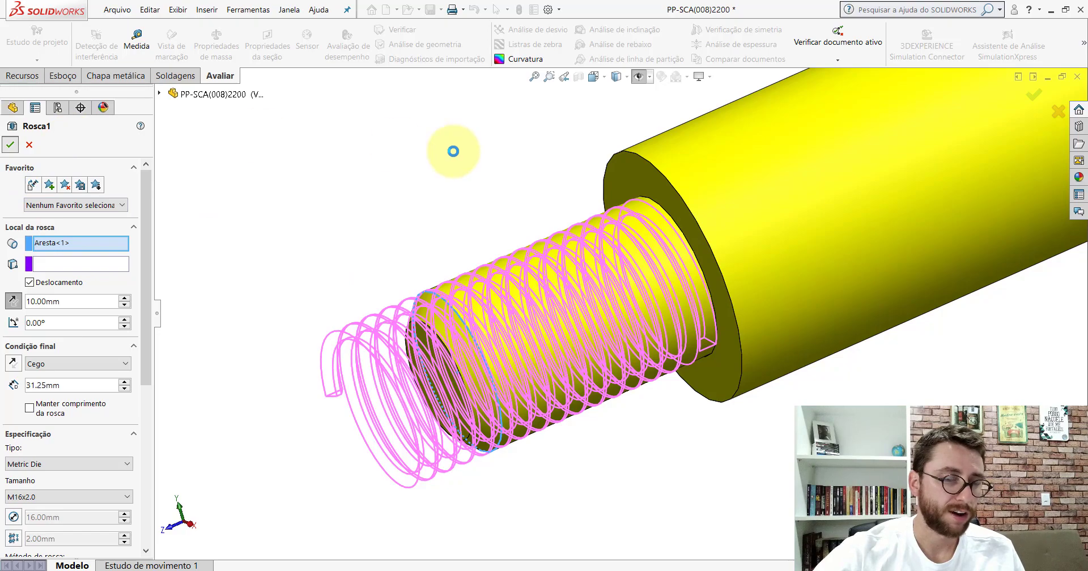
{"action": "key", "text": "Return"}
{"action": "mouse_move", "coordinate": [561, 282]}
{"action": "middle_mouse_down"}
{"action": "mouse_move", "coordinate": [487, 253]}
{"action": "mouse_move", "coordinate": [651, 297]}
{"action": "mouse_move", "coordinate": [672, 287]}
{"action": "mouse_move", "coordinate": [600, 229]}
{"action": "middle_mouse_up"}
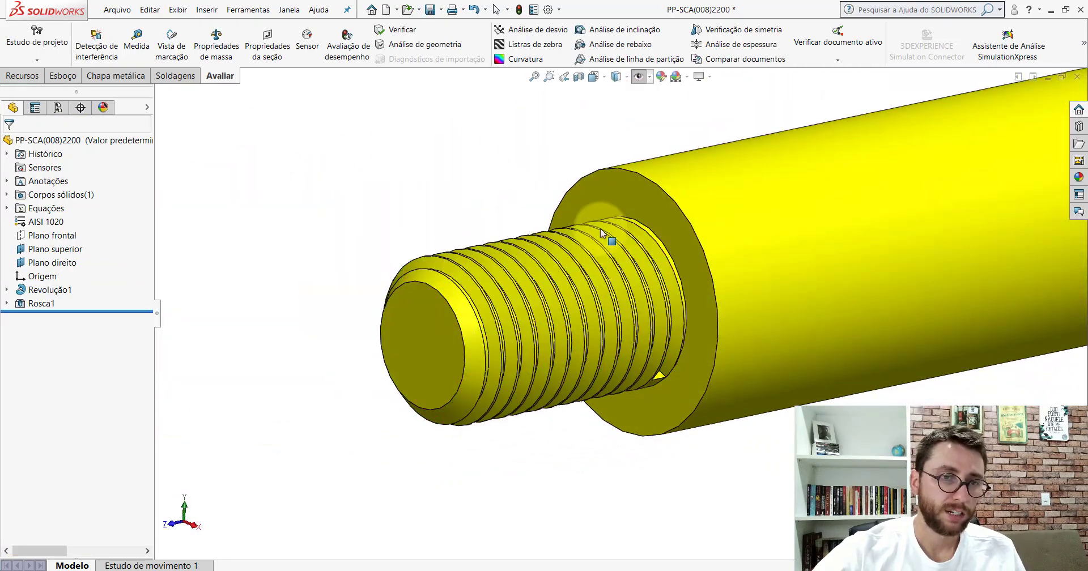
Orbit around the shaft's threaded end, then return to the Isometric view.
{"action": "left_click", "coordinate": [590, 77]}
{"action": "left_click", "coordinate": [477, 324]}
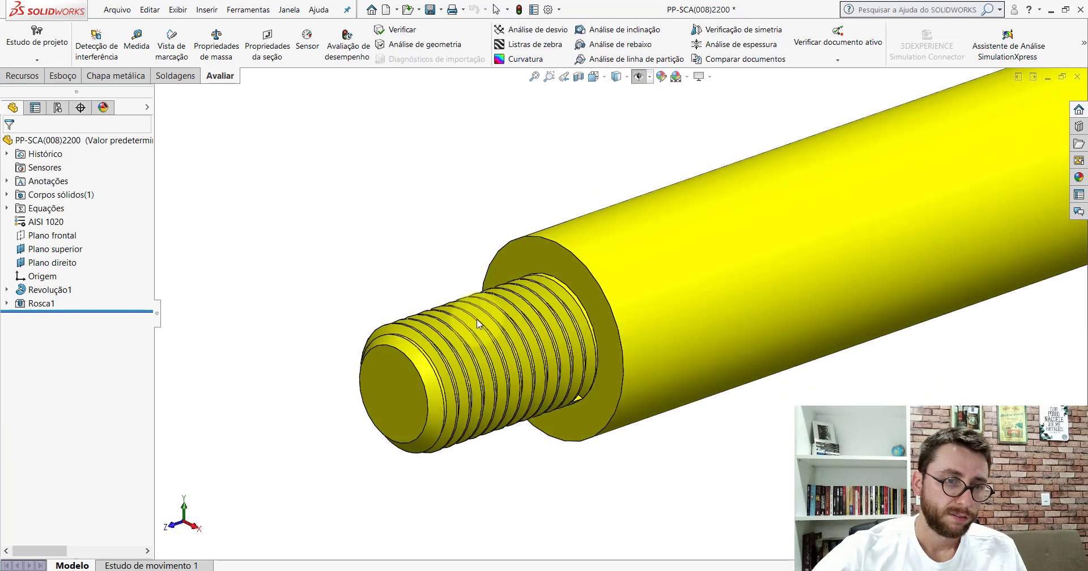
{"action": "scroll", "coordinate": [462, 376], "scroll_direction": "up", "scroll_amount": 3}
{"action": "scroll", "coordinate": [466, 392], "scroll_direction": "down", "scroll_amount": 3}
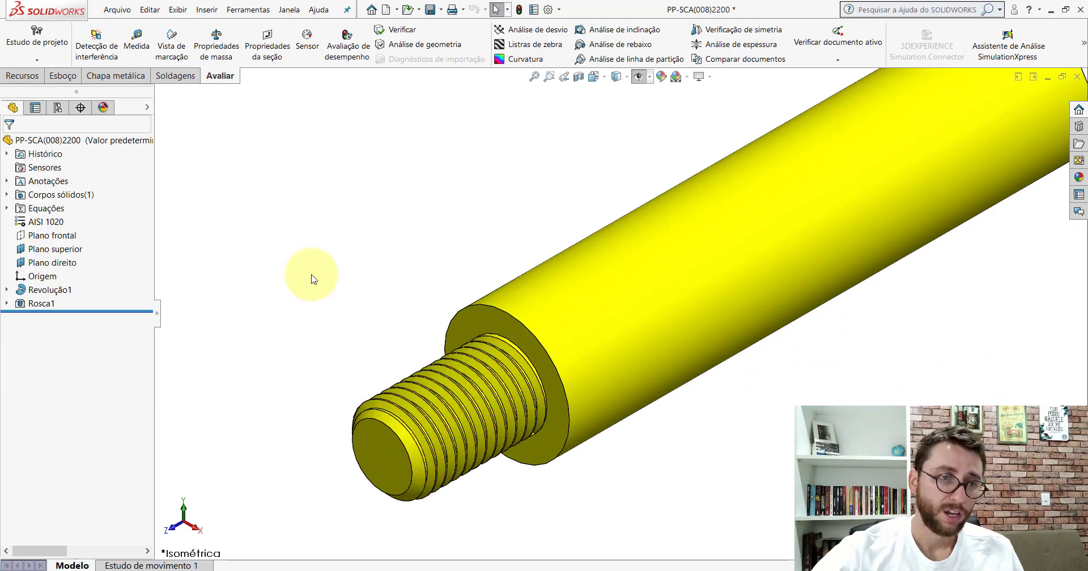
{"action": "scroll", "coordinate": [501, 457], "scroll_direction": "down", "scroll_amount": 1}
{"action": "mouse_move", "coordinate": [463, 405]}
{"action": "middle_mouse_down"}
{"action": "mouse_move", "coordinate": [447, 340]}
{"action": "mouse_move", "coordinate": [501, 375]}
{"action": "middle_mouse_up"}
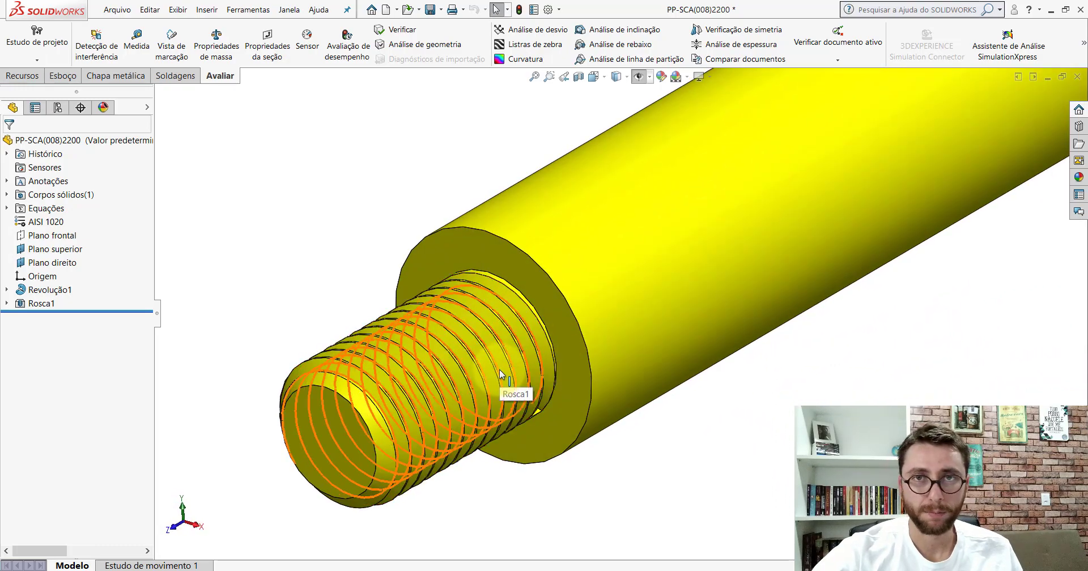
{"action": "scroll", "coordinate": [500, 374], "scroll_direction": "up", "scroll_amount": 5}
{"action": "left_click", "coordinate": [593, 76]}
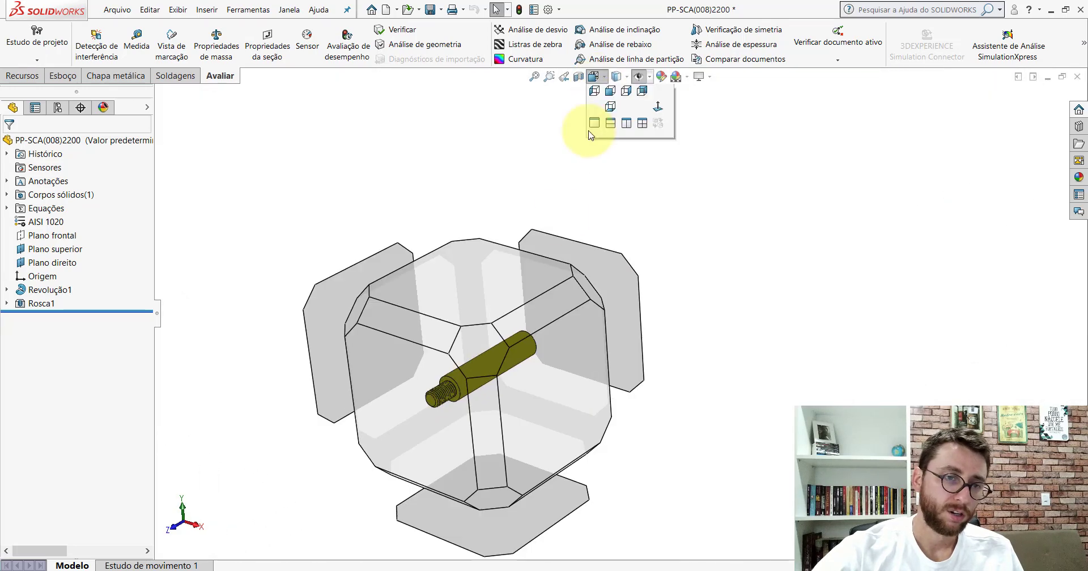
{"action": "left_click", "coordinate": [480, 356]}
Suppress the modelled thread feature Rosca1 in the FeatureManager tree.
{"action": "left_click", "coordinate": [207, 10]}
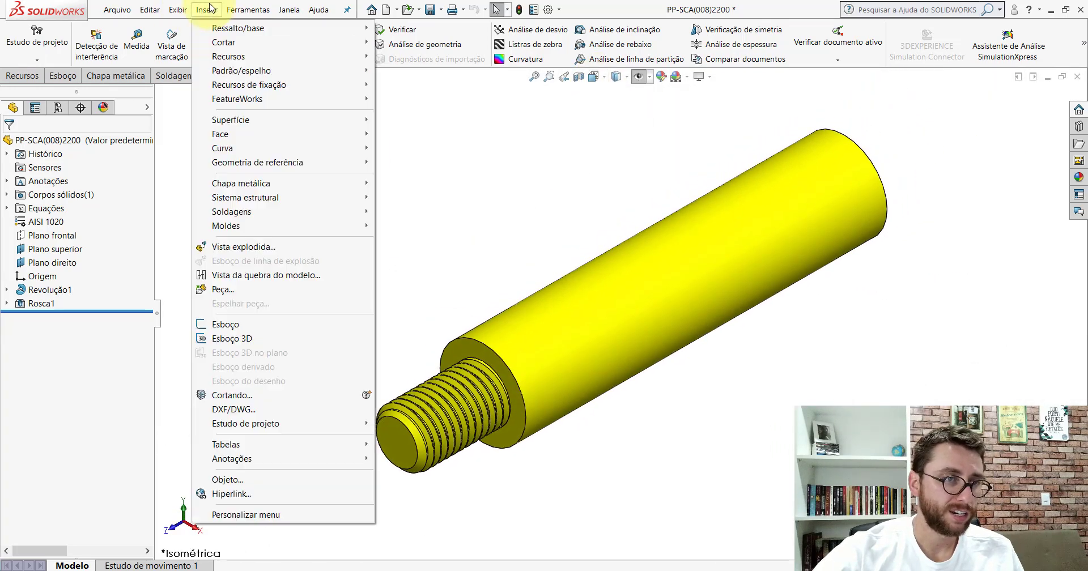
{"action": "left_click", "coordinate": [589, 114]}
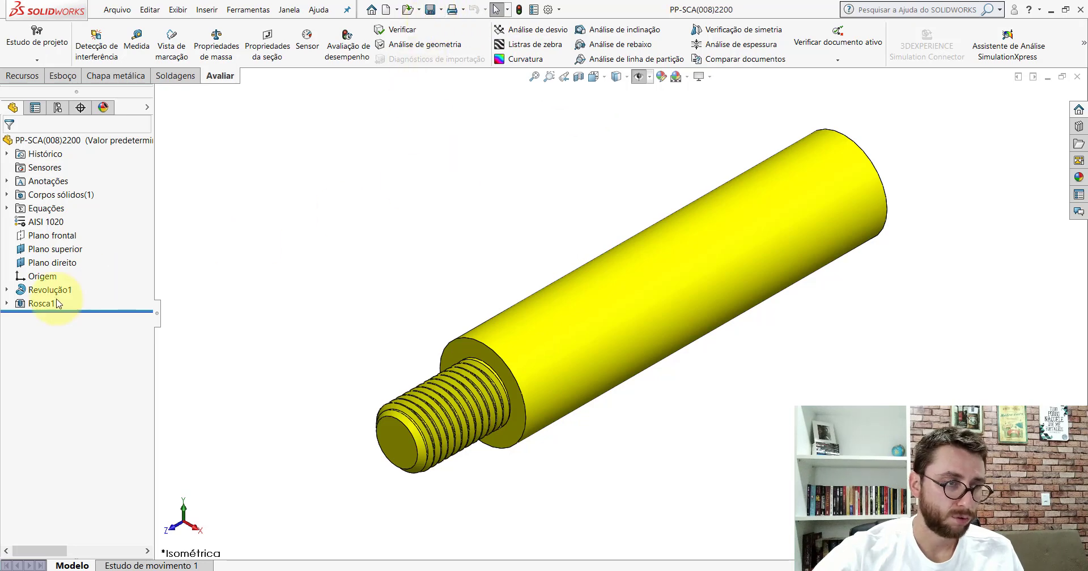
{"action": "right_click", "coordinate": [35, 305]}
{"action": "left_click", "coordinate": [59, 271]}
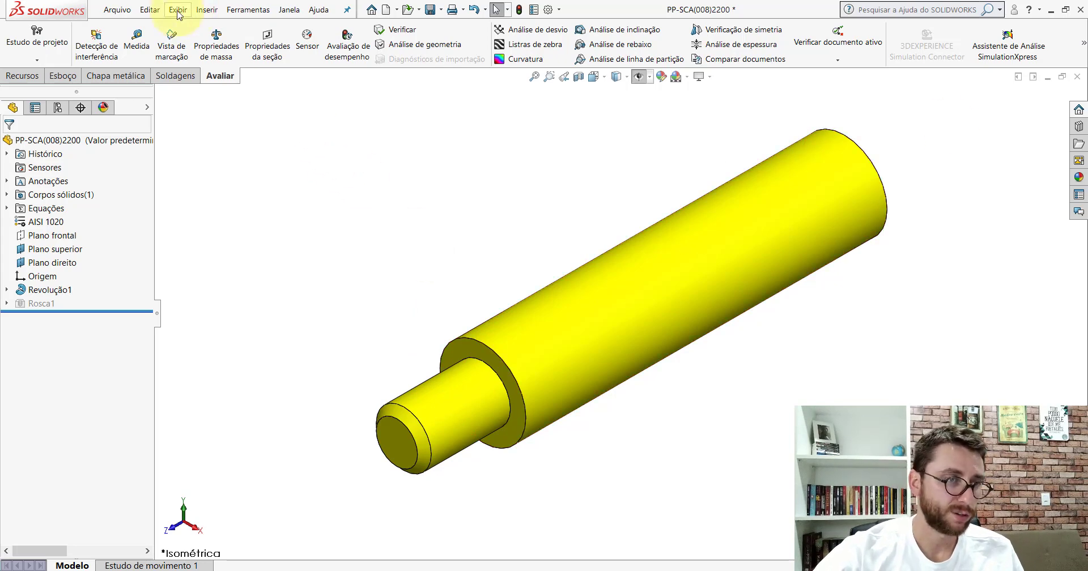
{"action": "left_click", "coordinate": [205, 10]}
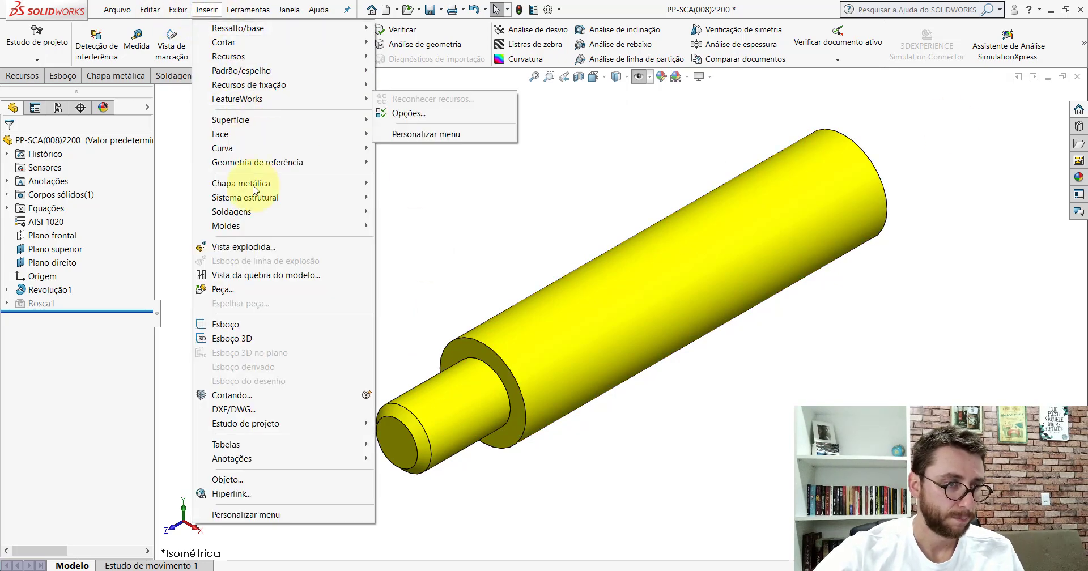
{"action": "mouse_move", "coordinate": [232, 459]}
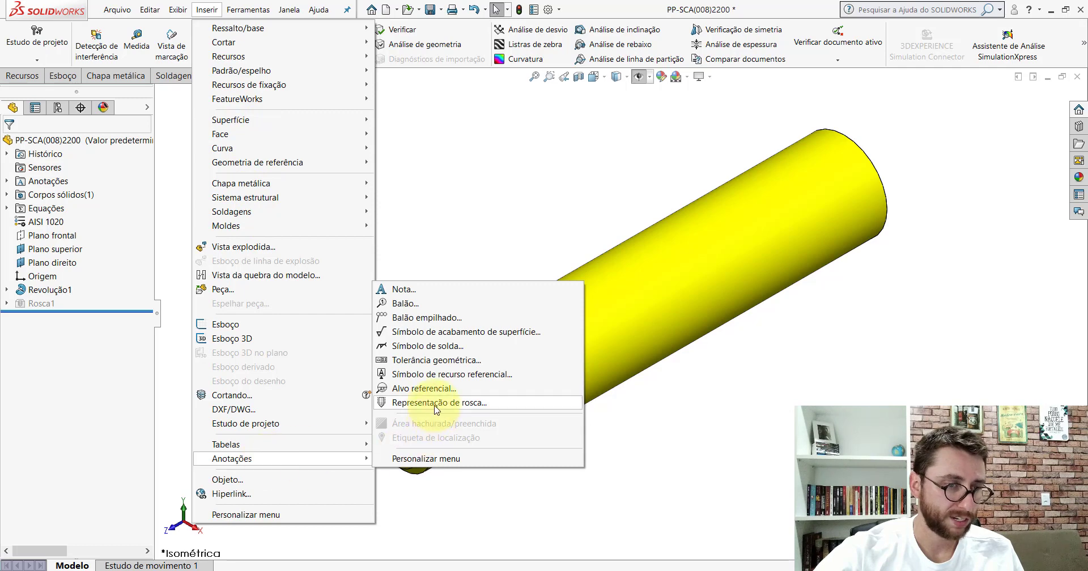
Add a DIN M8 machined cosmetic thread, Até o próximo, on the shaft's narrow end edge.
{"action": "left_click", "coordinate": [434, 406]}
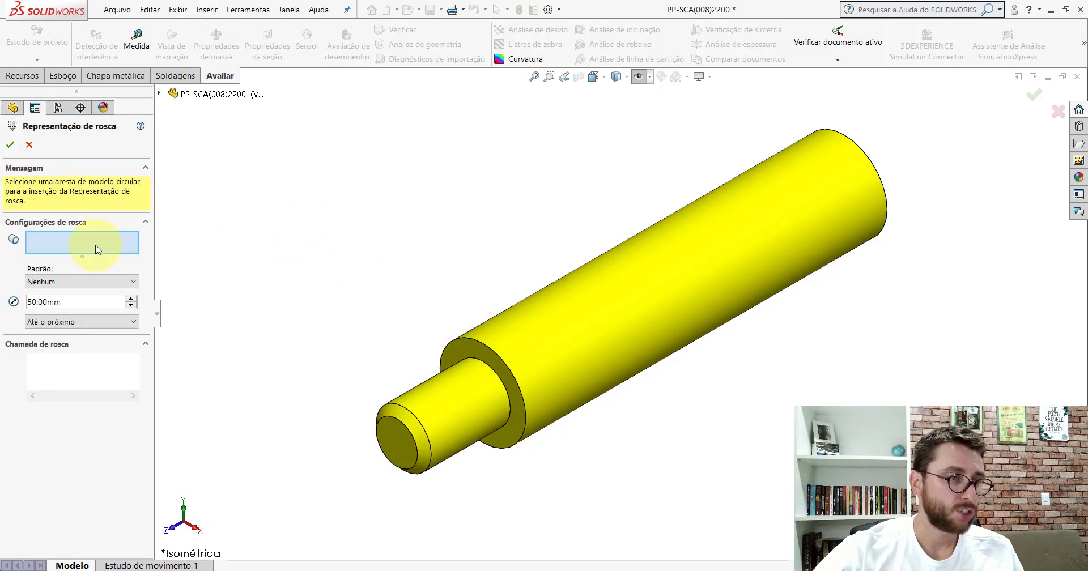
{"action": "scroll", "coordinate": [428, 387], "scroll_direction": "down", "scroll_amount": 2}
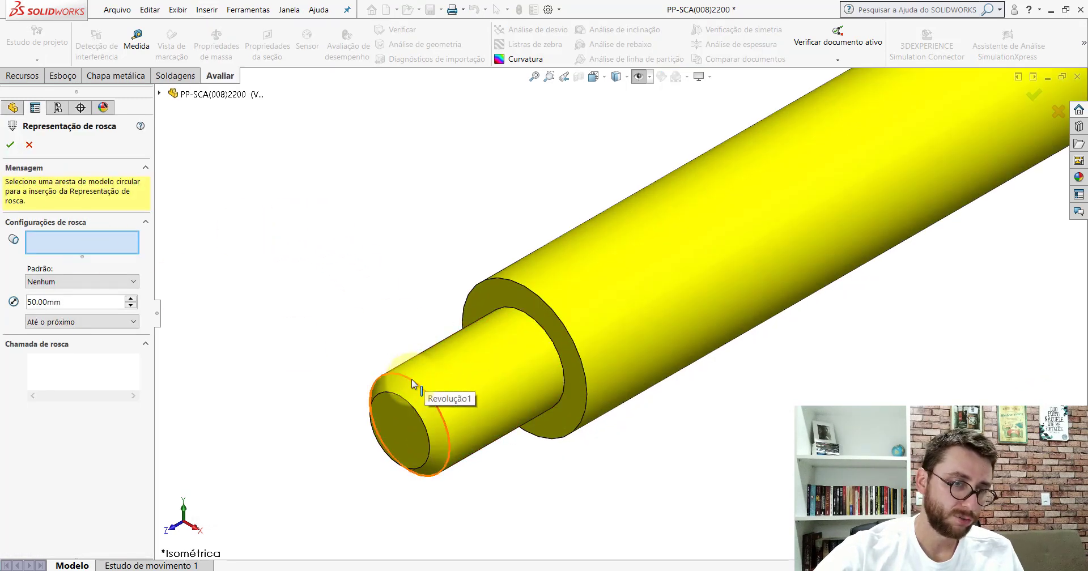
{"action": "left_click", "coordinate": [412, 385]}
{"action": "left_click", "coordinate": [88, 228]}
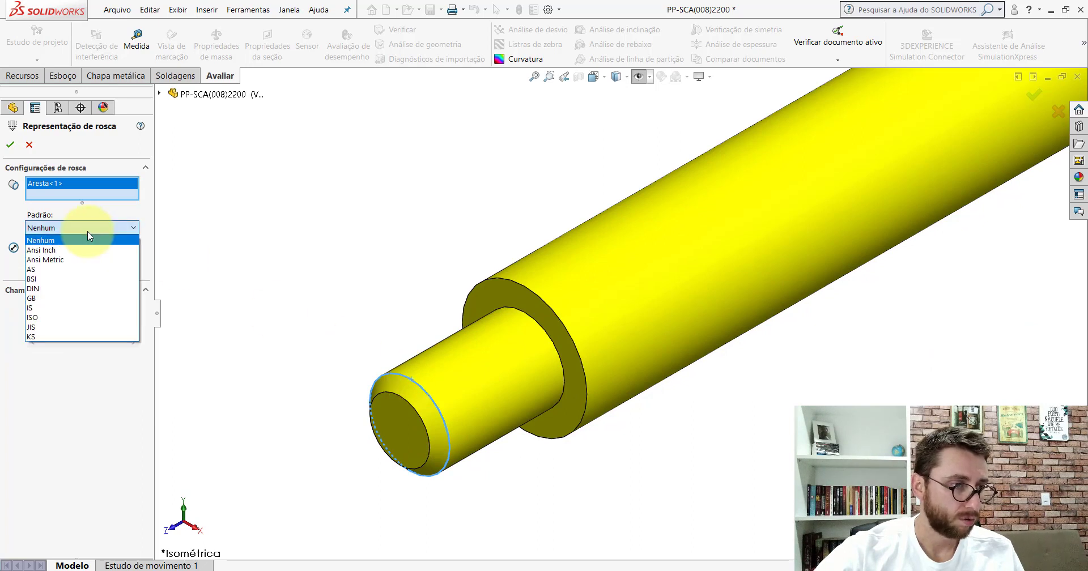
{"action": "left_click", "coordinate": [54, 288]}
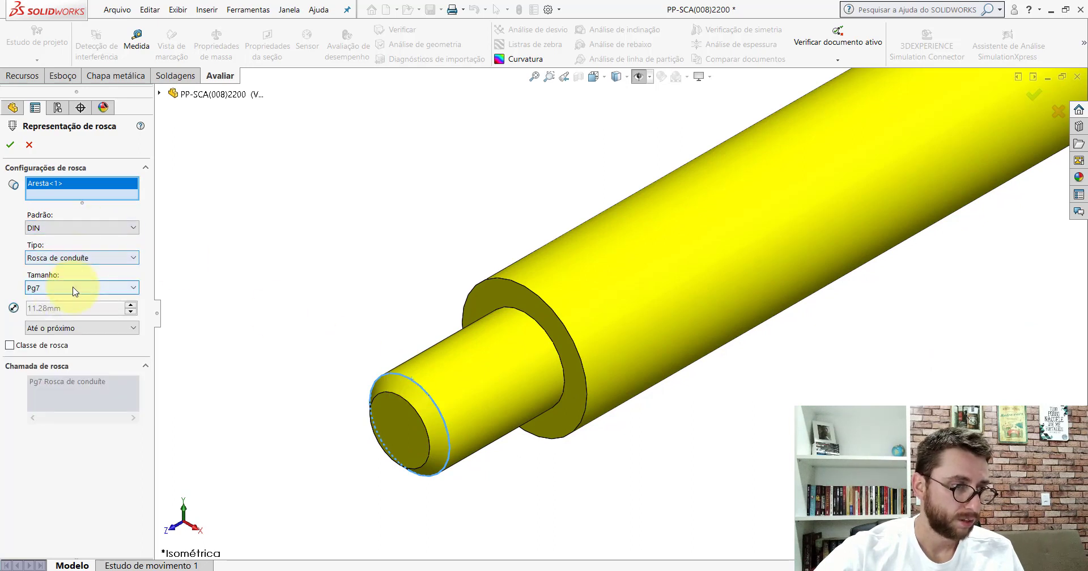
{"action": "left_click", "coordinate": [69, 261]}
{"action": "left_click", "coordinate": [76, 271]}
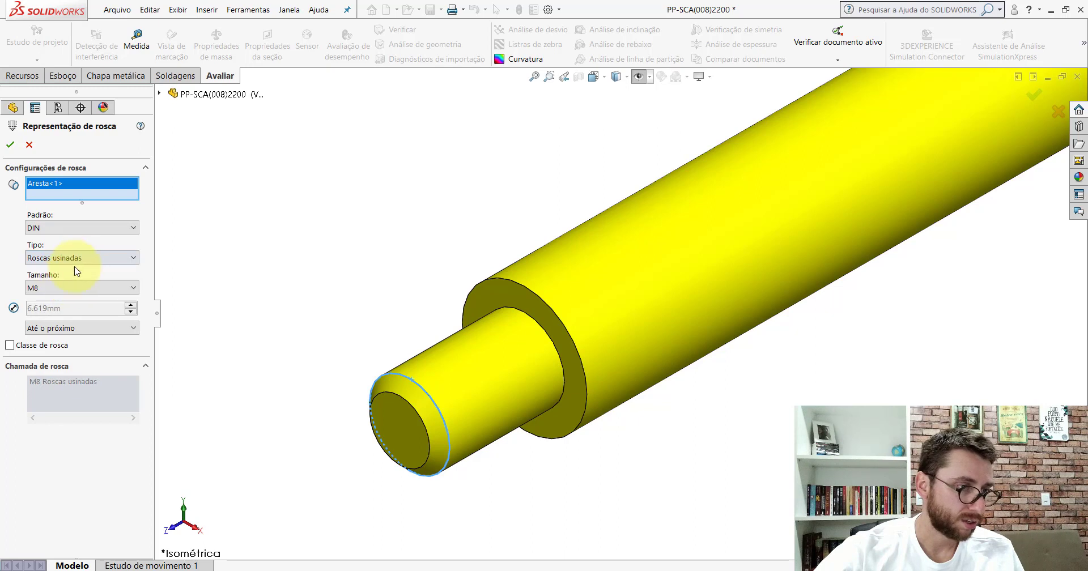
{"action": "left_click", "coordinate": [77, 289]}
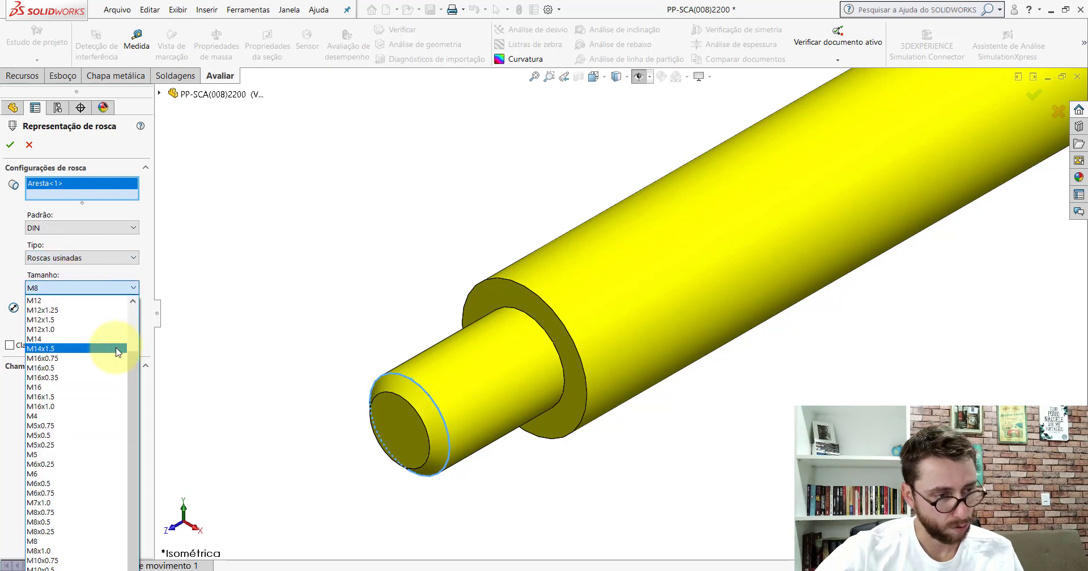
{"action": "left_click", "coordinate": [63, 387]}
{"action": "left_click", "coordinate": [80, 330]}
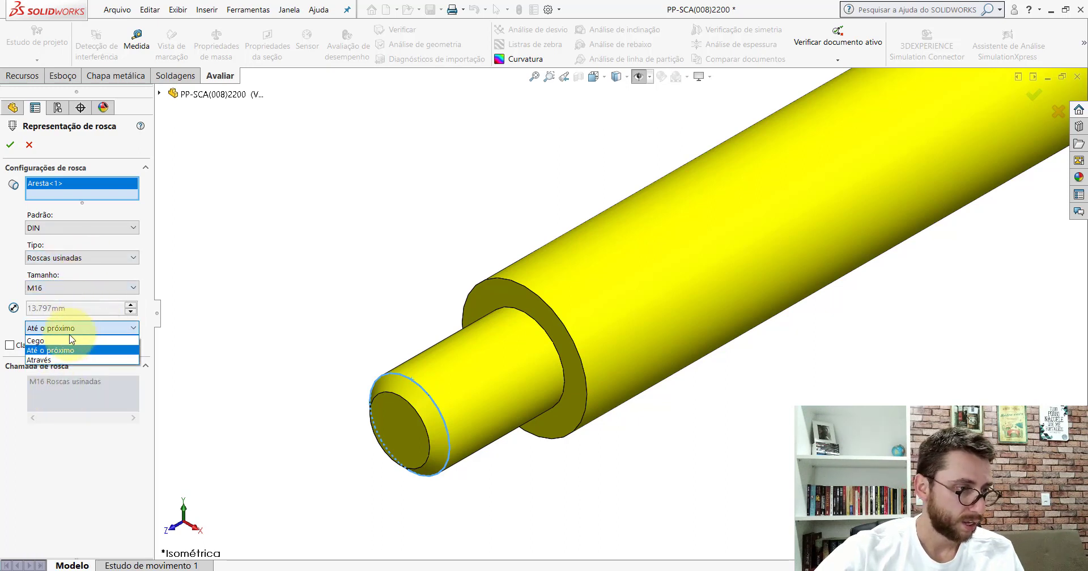
{"action": "left_click", "coordinate": [50, 340]}
{"action": "left_click", "coordinate": [537, 308]}
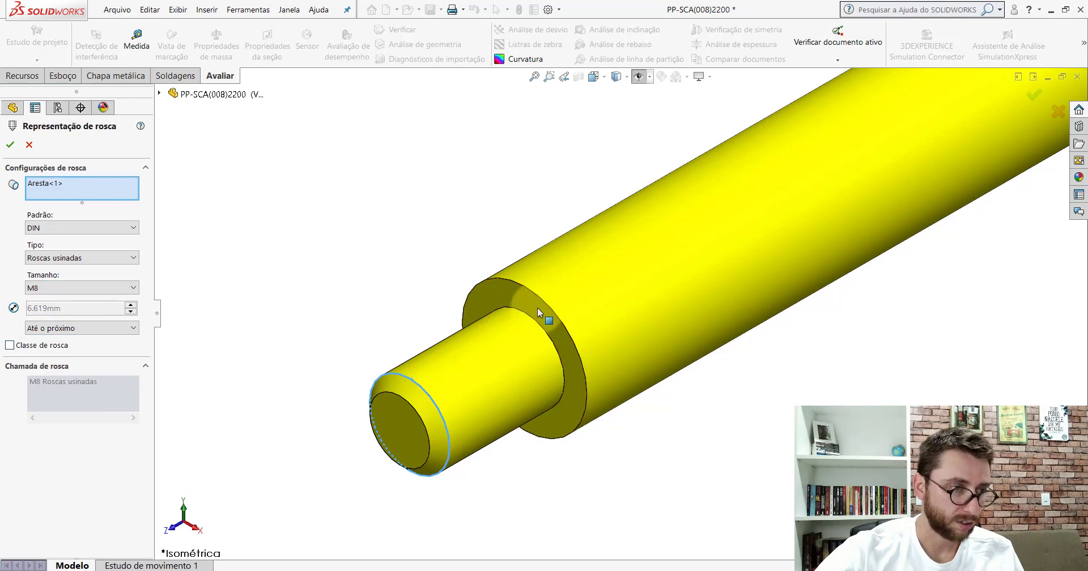
{"action": "left_click", "coordinate": [15, 146]}
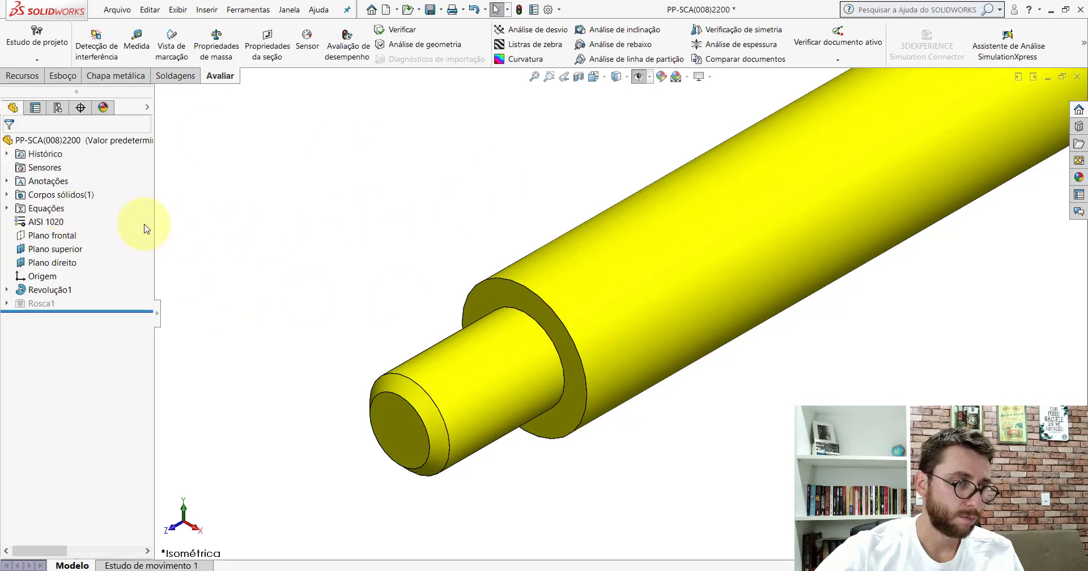
Confirm the annotation display settings and hide the right plane and reference lines.
{"action": "right_click", "coordinate": [40, 182]}
{"action": "left_click", "coordinate": [83, 195]}
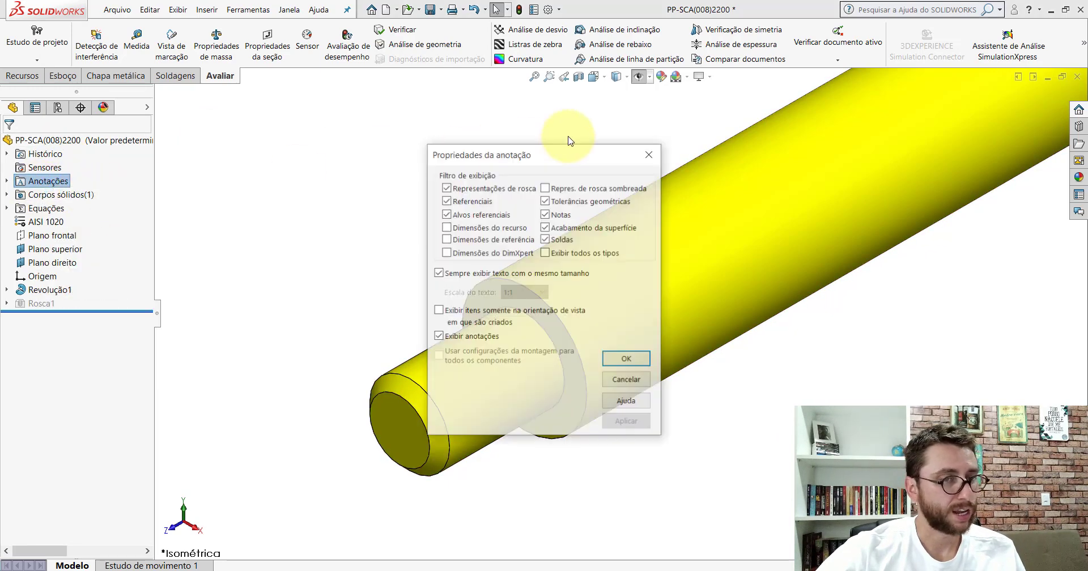
{"action": "left_click", "coordinate": [623, 361]}
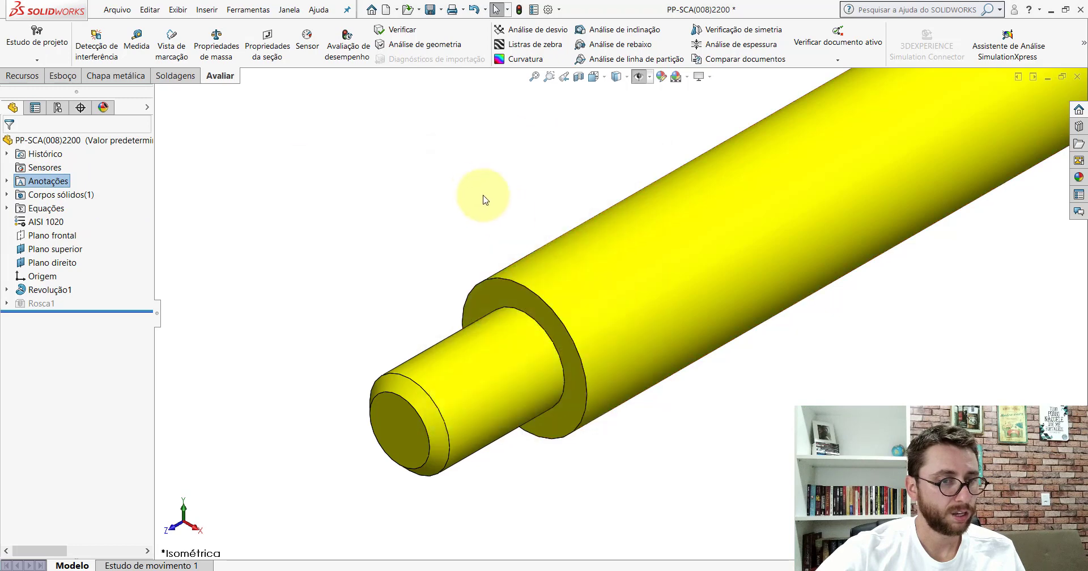
{"action": "left_click", "coordinate": [639, 77]}
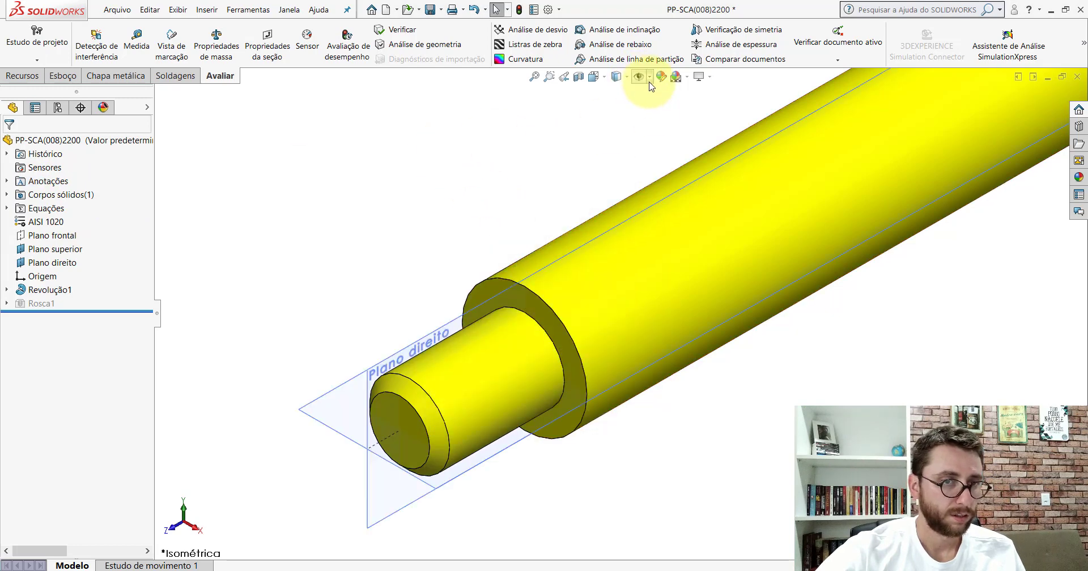
{"action": "left_click", "coordinate": [650, 79]}
{"action": "left_click", "coordinate": [643, 93]}
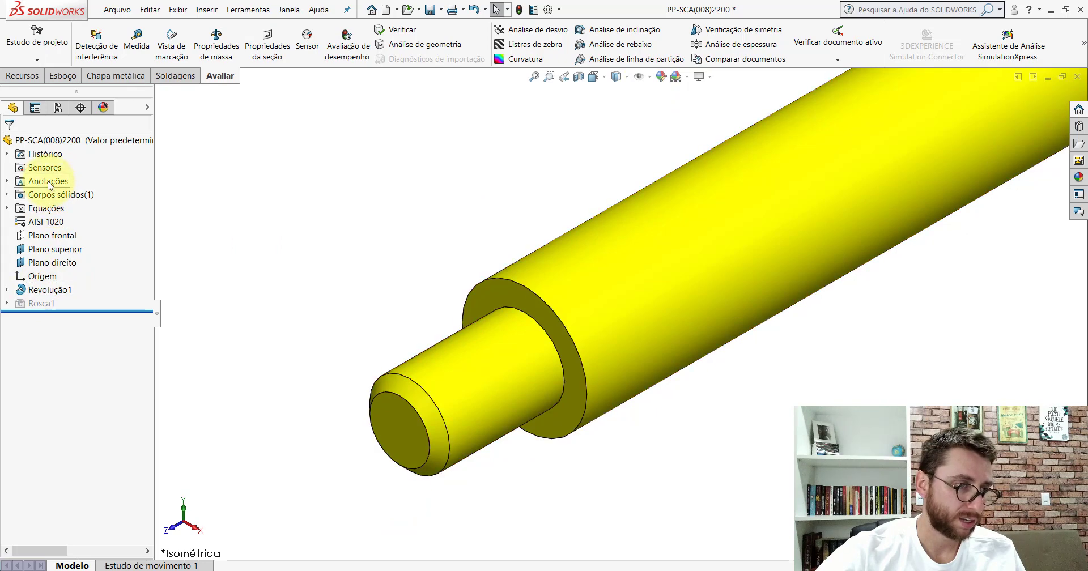
Edit Representação de rosca1 under Revolução1, turning thread class on.
{"action": "left_click", "coordinate": [7, 291]}
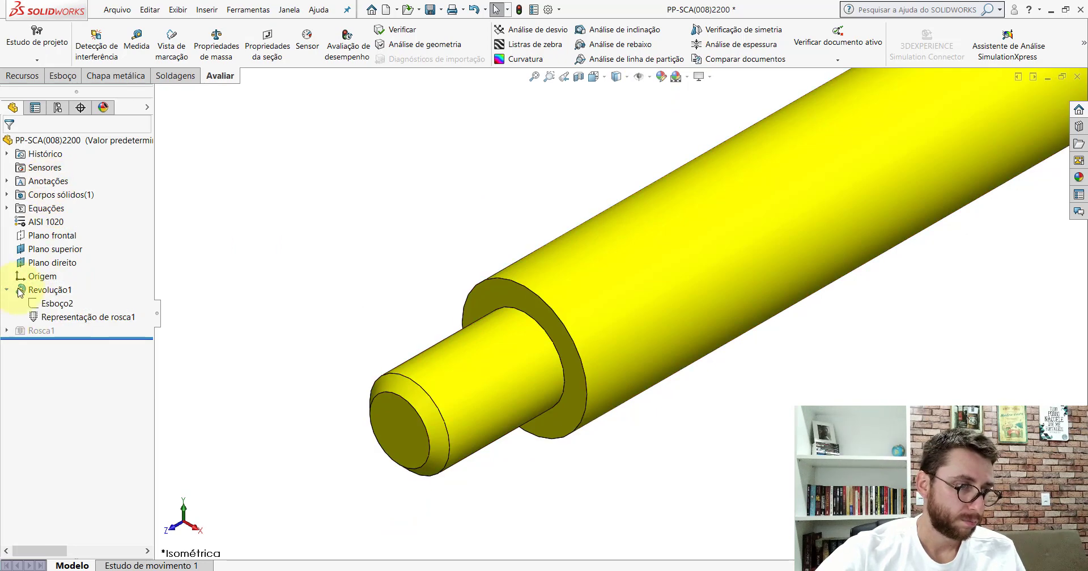
{"action": "right_click", "coordinate": [58, 318]}
{"action": "left_click", "coordinate": [413, 160]}
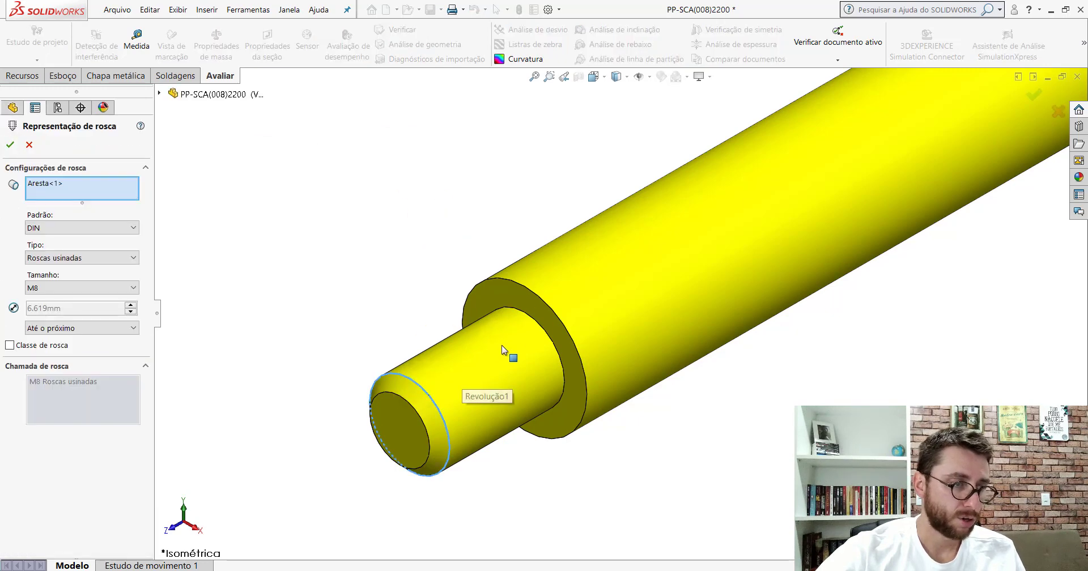
{"action": "left_click", "coordinate": [10, 345]}
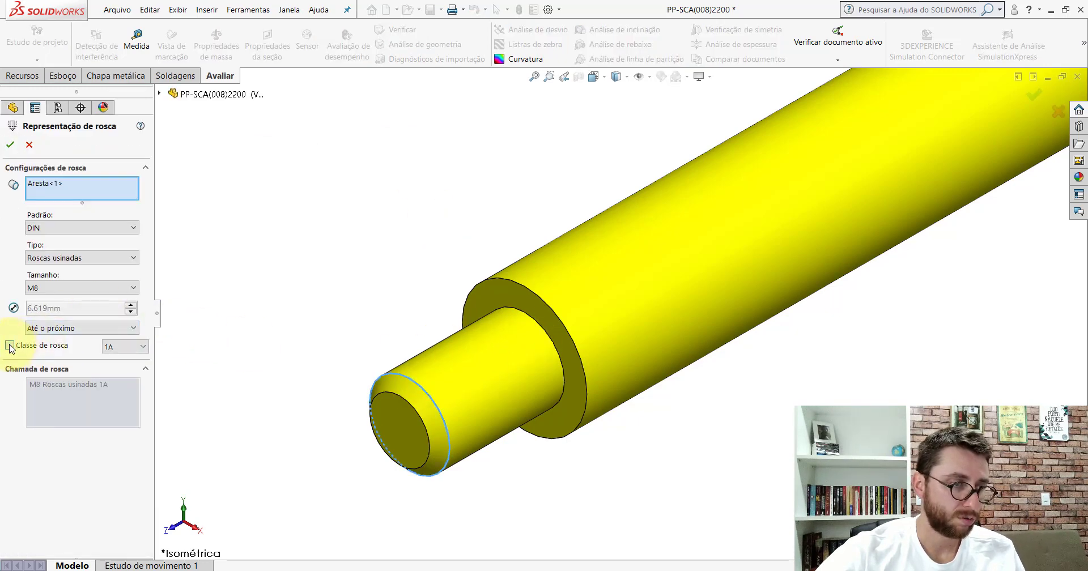
{"action": "key", "text": "Return"}
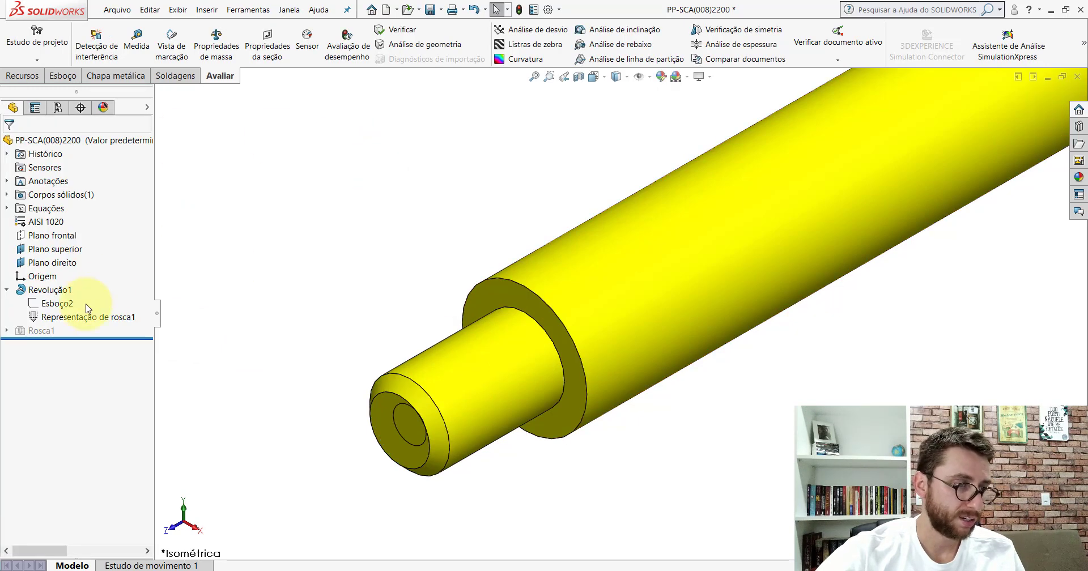
Clear the thread class and resize the cosmetic thread to M16.
{"action": "right_click", "coordinate": [74, 317]}
{"action": "key", "text": "Escape"}
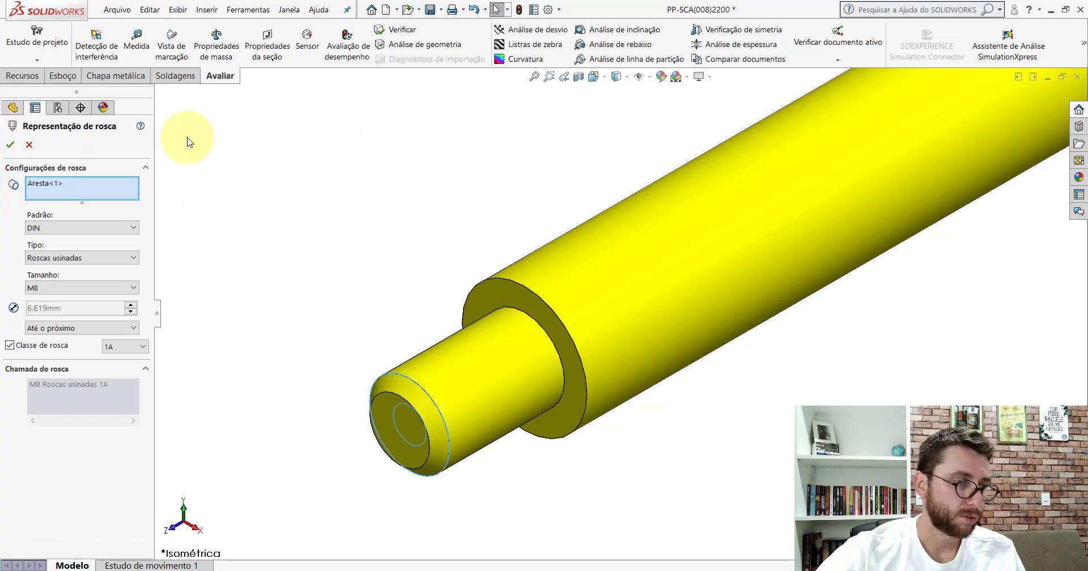
{"action": "left_click", "coordinate": [10, 346]}
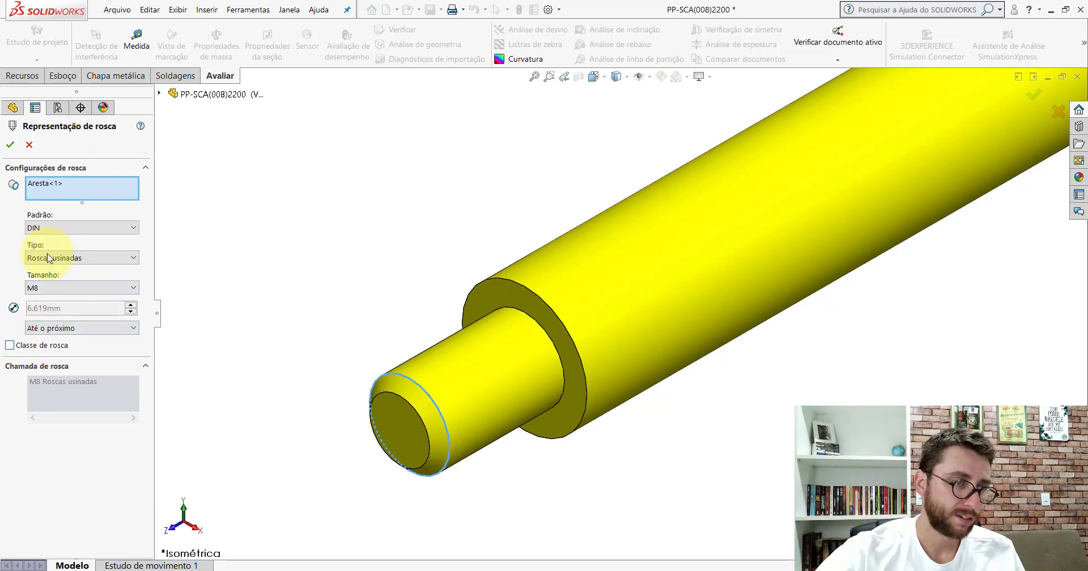
{"action": "left_click", "coordinate": [101, 288]}
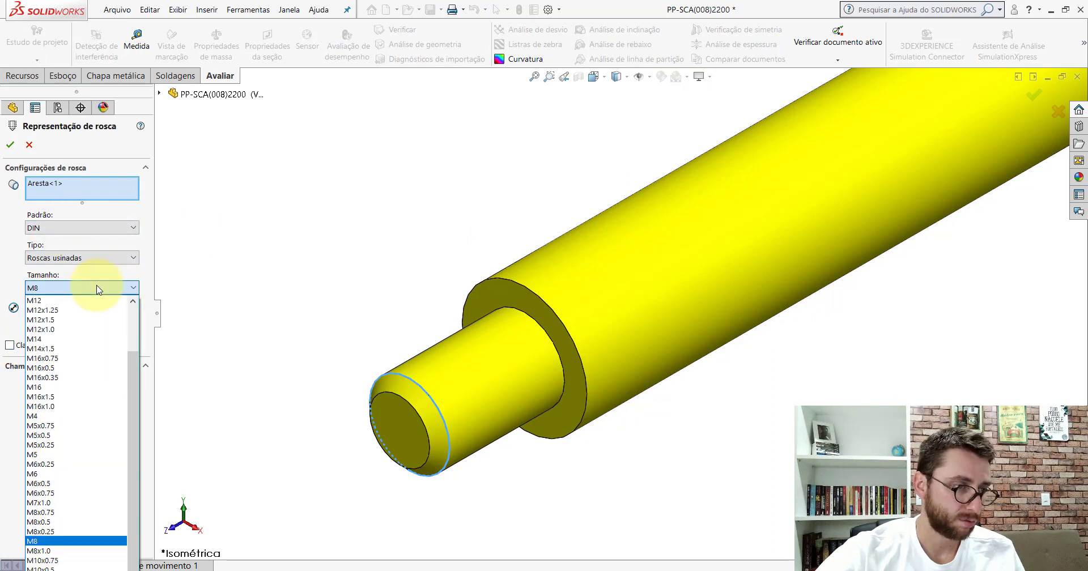
{"action": "left_click", "coordinate": [63, 387]}
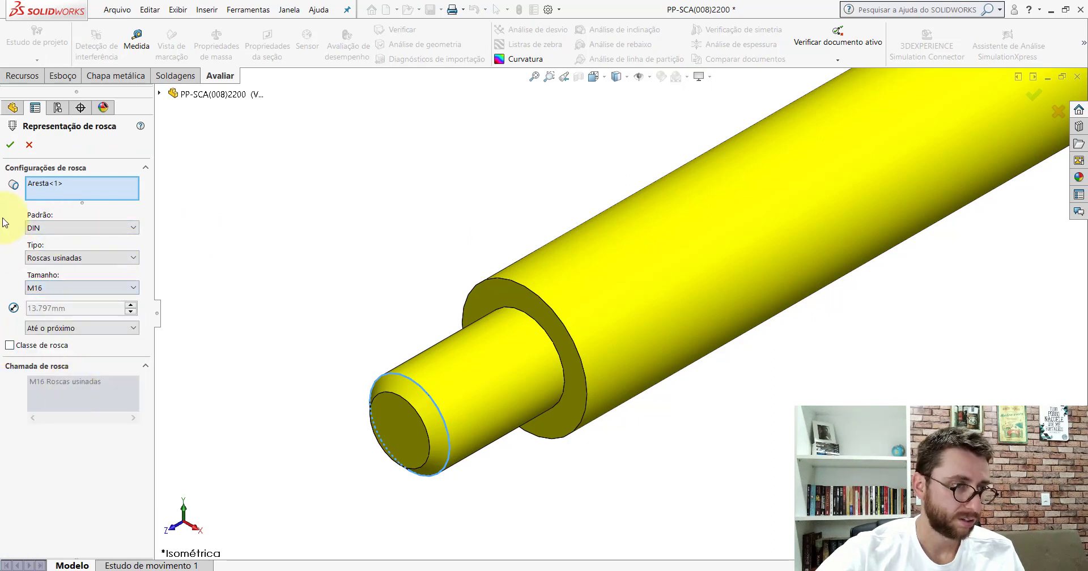
{"action": "left_click", "coordinate": [11, 143]}
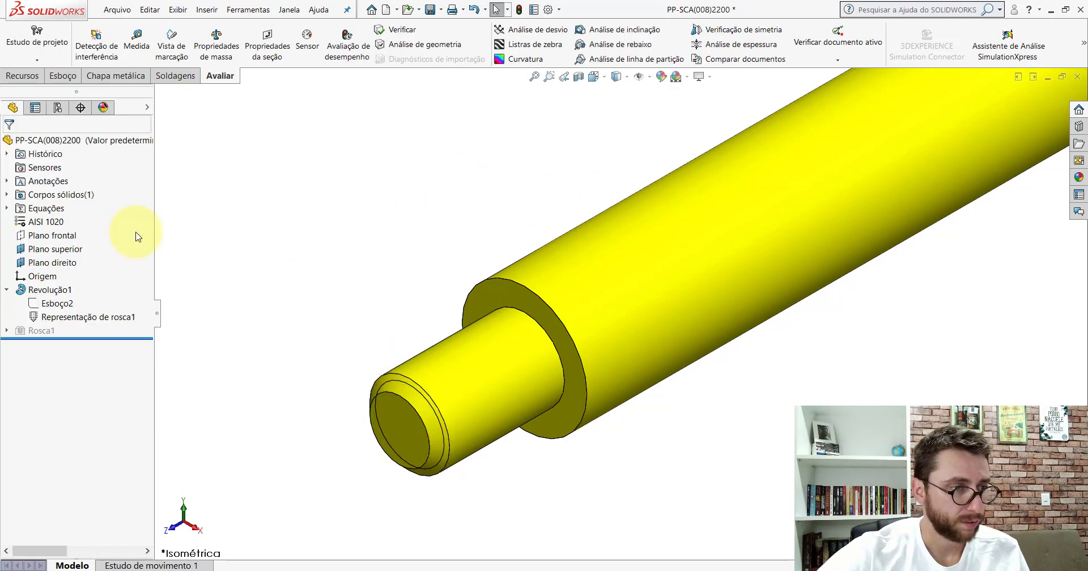
Apply shaded cosmetic thread display in annotation Details, then orbit and zoom onto the threaded end.
{"action": "right_click", "coordinate": [45, 182]}
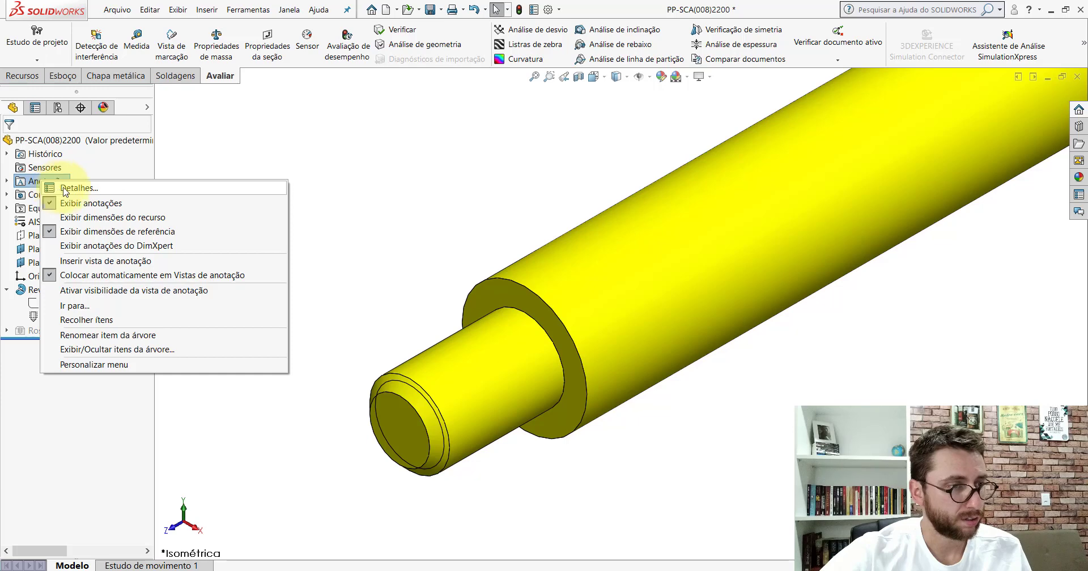
{"action": "left_click", "coordinate": [68, 189]}
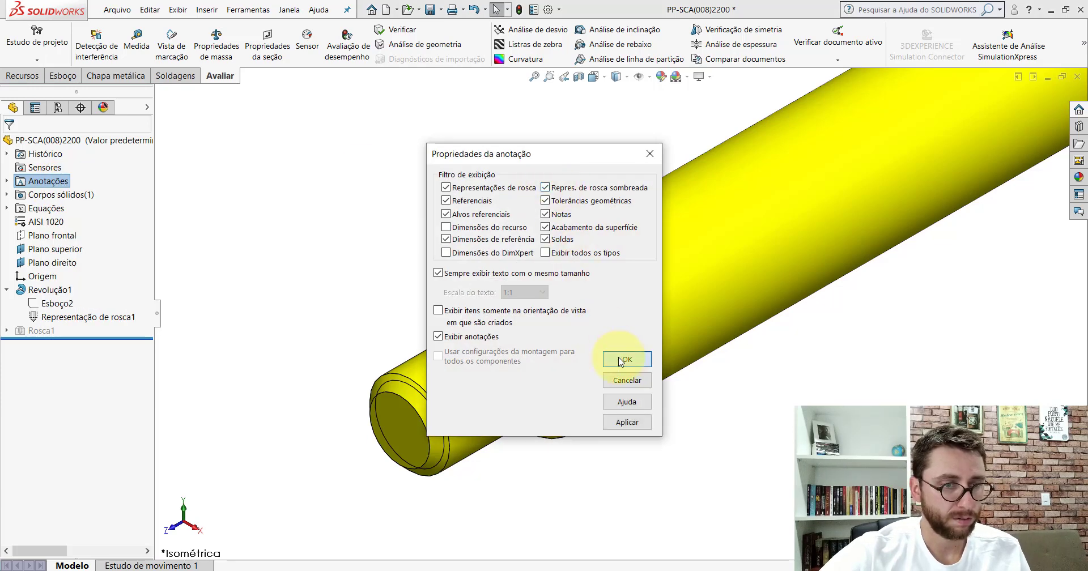
{"action": "left_click", "coordinate": [621, 361]}
{"action": "scroll", "coordinate": [540, 307], "scroll_direction": "up", "scroll_amount": 5}
{"action": "scroll", "coordinate": [490, 307], "scroll_direction": "down", "scroll_amount": 6}
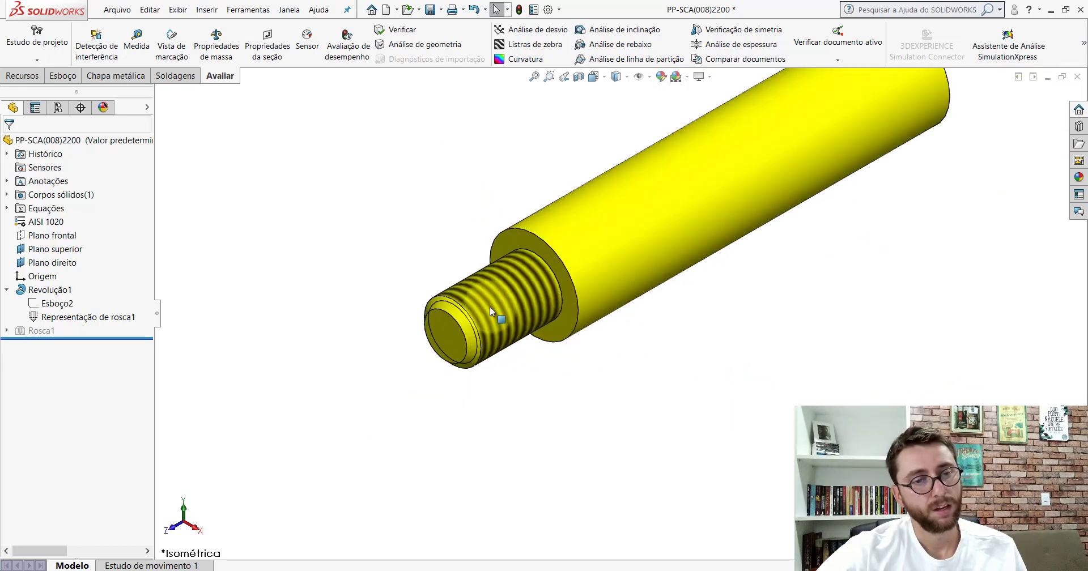
{"action": "mouse_move", "coordinate": [490, 307]}
{"action": "middle_mouse_down"}
{"action": "mouse_move", "coordinate": [549, 236]}
{"action": "mouse_move", "coordinate": [687, 141]}
{"action": "mouse_move", "coordinate": [637, 179]}
{"action": "mouse_move", "coordinate": [457, 230]}
{"action": "mouse_move", "coordinate": [559, 280]}
{"action": "middle_mouse_up"}
{"action": "scroll", "coordinate": [603, 290], "scroll_direction": "down", "scroll_amount": 2}
{"action": "scroll", "coordinate": [583, 362], "scroll_direction": "down", "scroll_amount": 3}
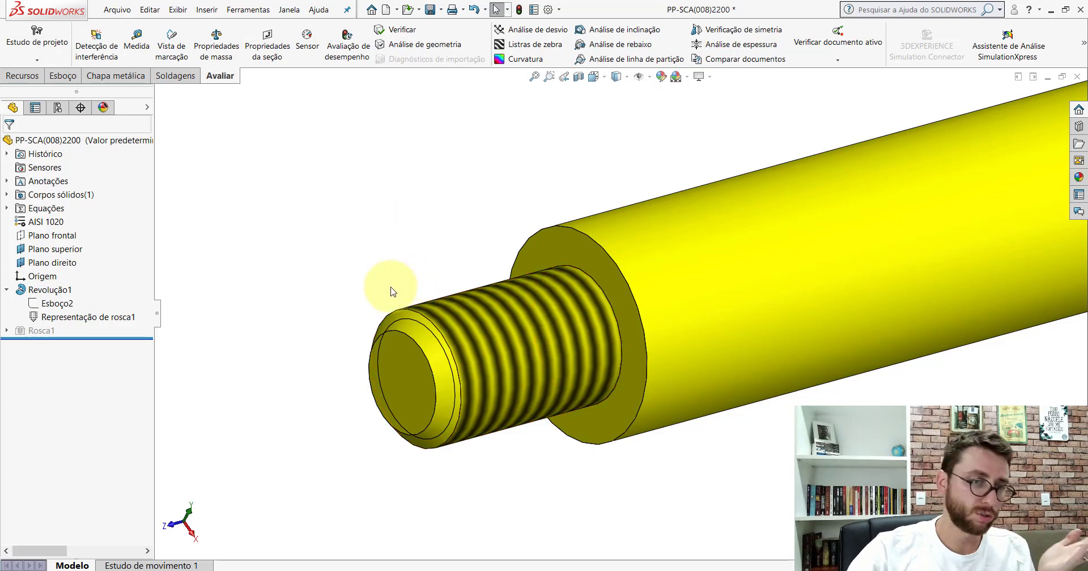
Delete Representação de rosca1 and unsuppress the modelled Rosca1 thread.
{"action": "right_click", "coordinate": [54, 315]}
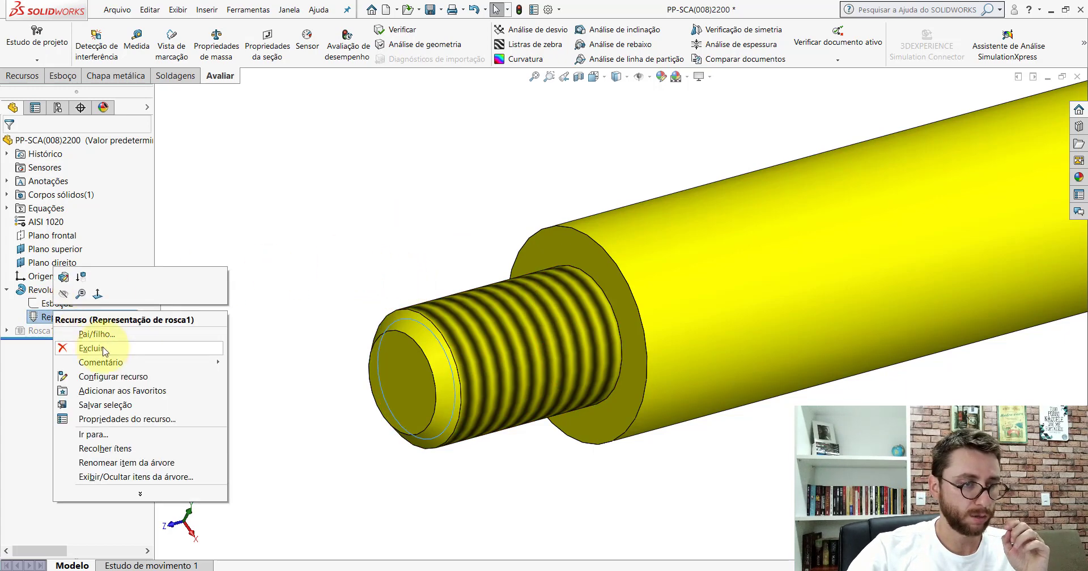
{"action": "left_click", "coordinate": [105, 348]}
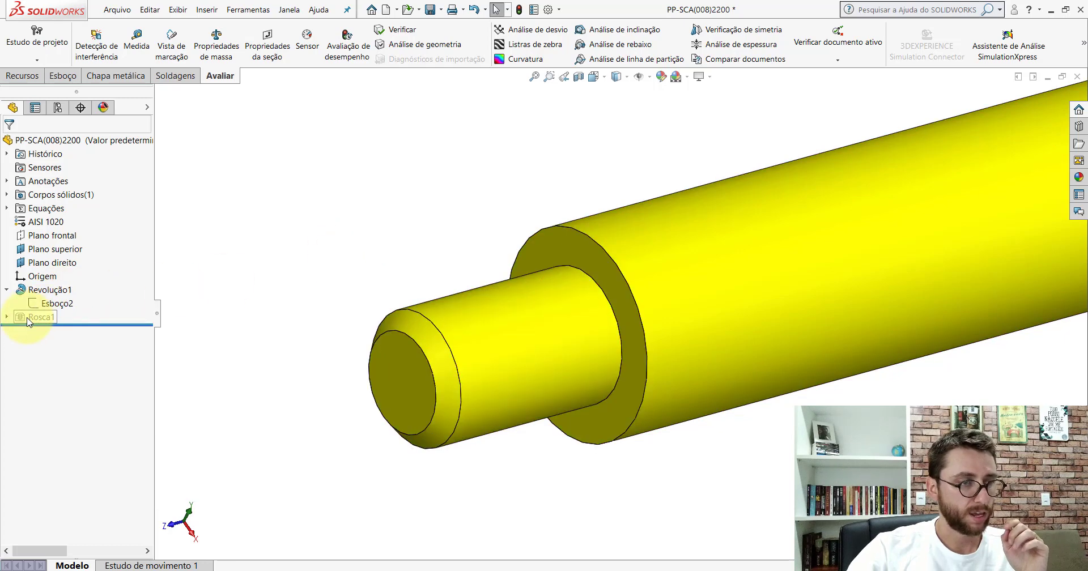
{"action": "left_click", "coordinate": [36, 316]}
{"action": "left_click", "coordinate": [55, 286]}
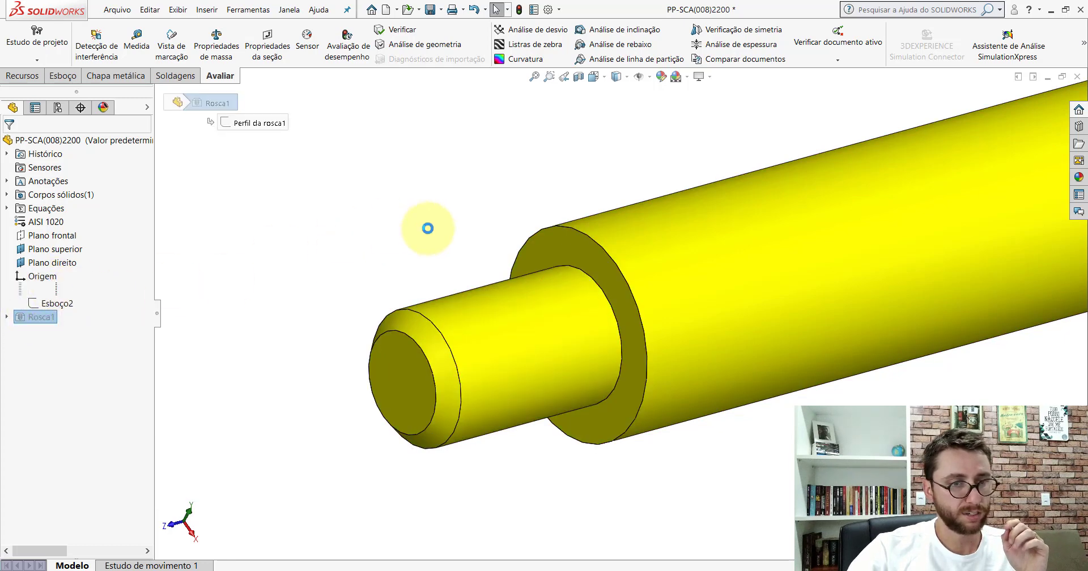
Return to the Isometric view and save the shaft part.
{"action": "left_click", "coordinate": [593, 76]}
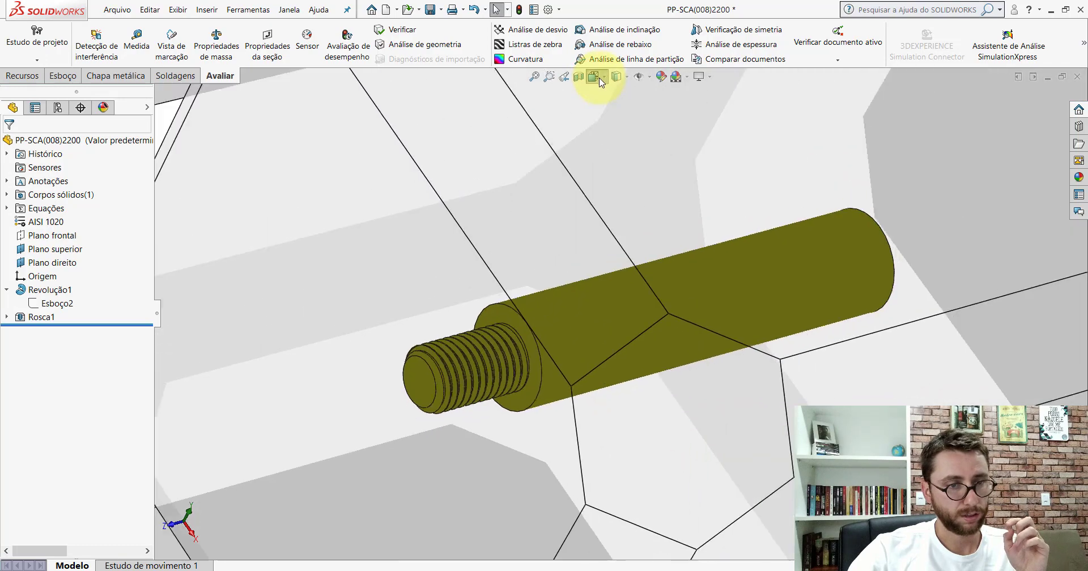
{"action": "left_click", "coordinate": [492, 409]}
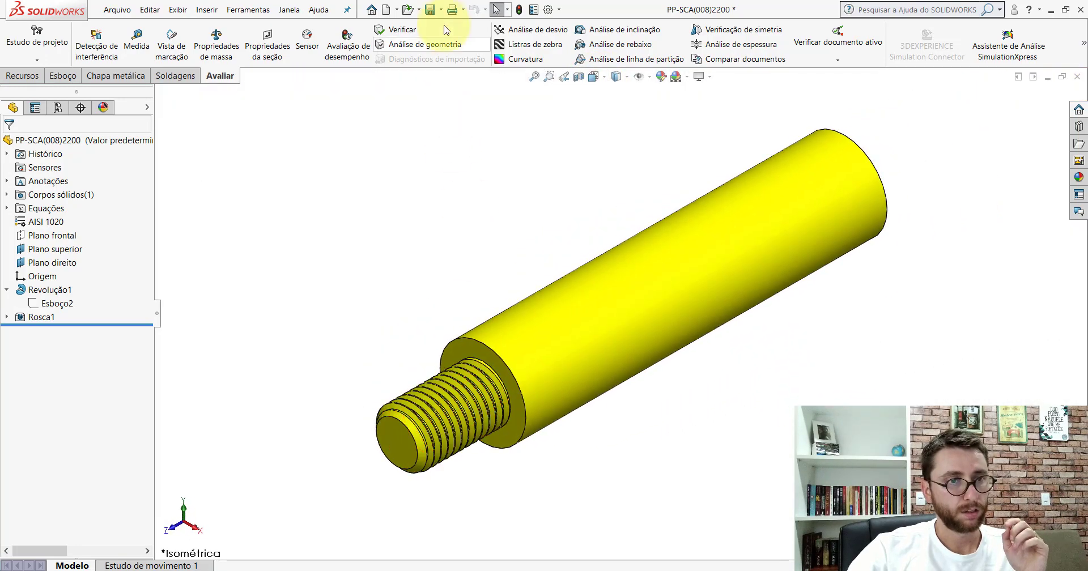
{"action": "left_click", "coordinate": [429, 11]}
Close the shaft, collapse PM-SCA(002)2200 and zoom on the threaded end beside the bearing.
{"action": "left_click", "coordinate": [1075, 80]}
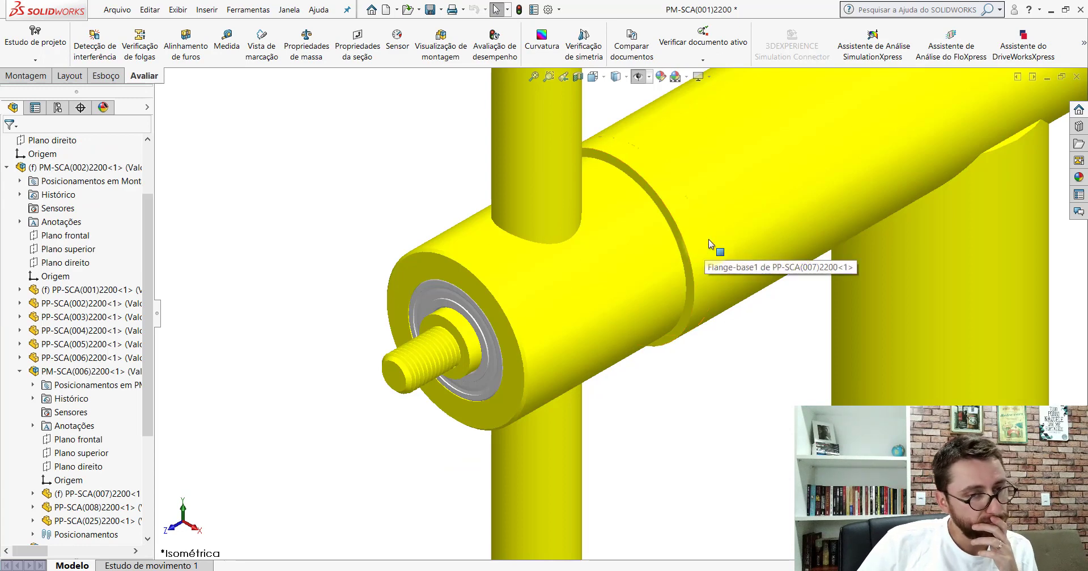
{"action": "left_click", "coordinate": [7, 168]}
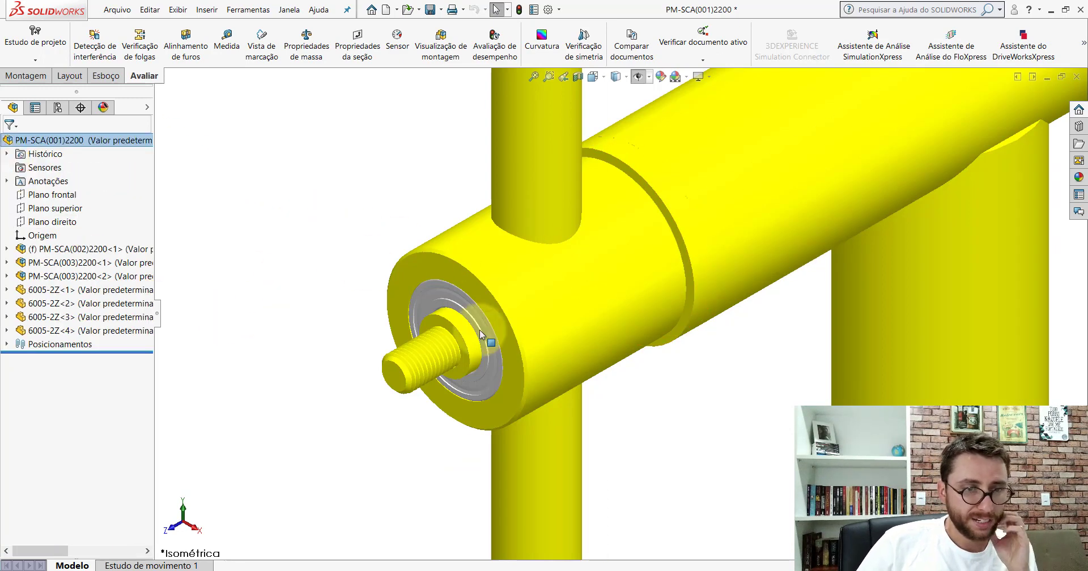
{"action": "scroll", "coordinate": [506, 362], "scroll_direction": "down", "scroll_amount": 2}
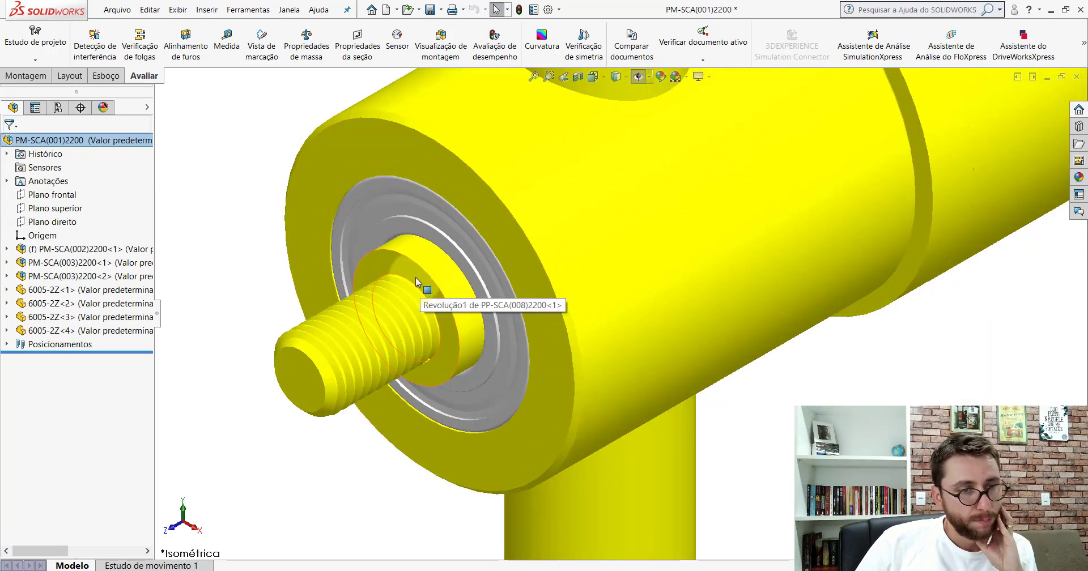
{"action": "left_click", "coordinate": [402, 267]}
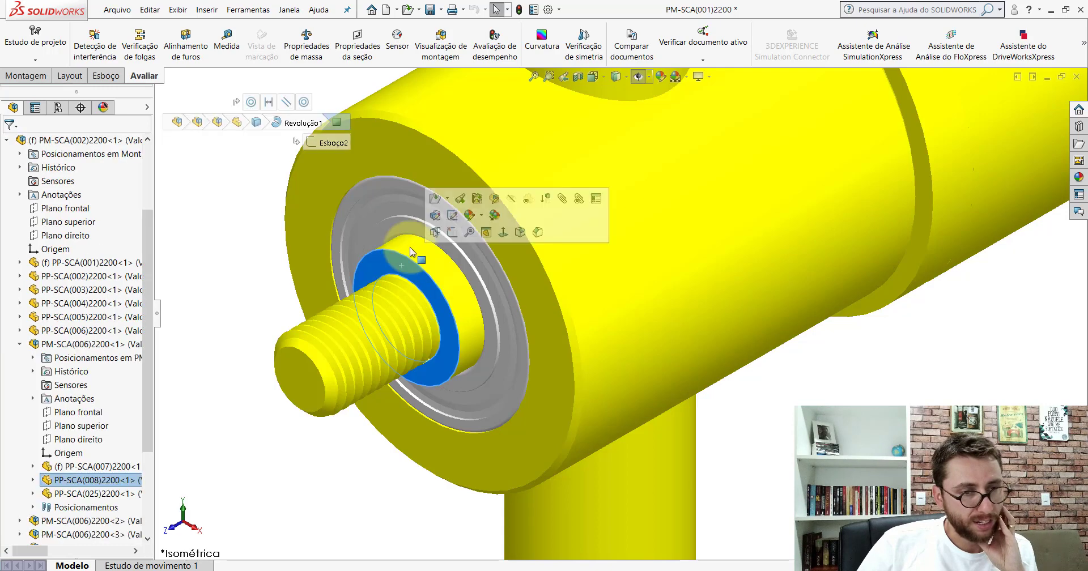
{"action": "left_click", "coordinate": [245, 219]}
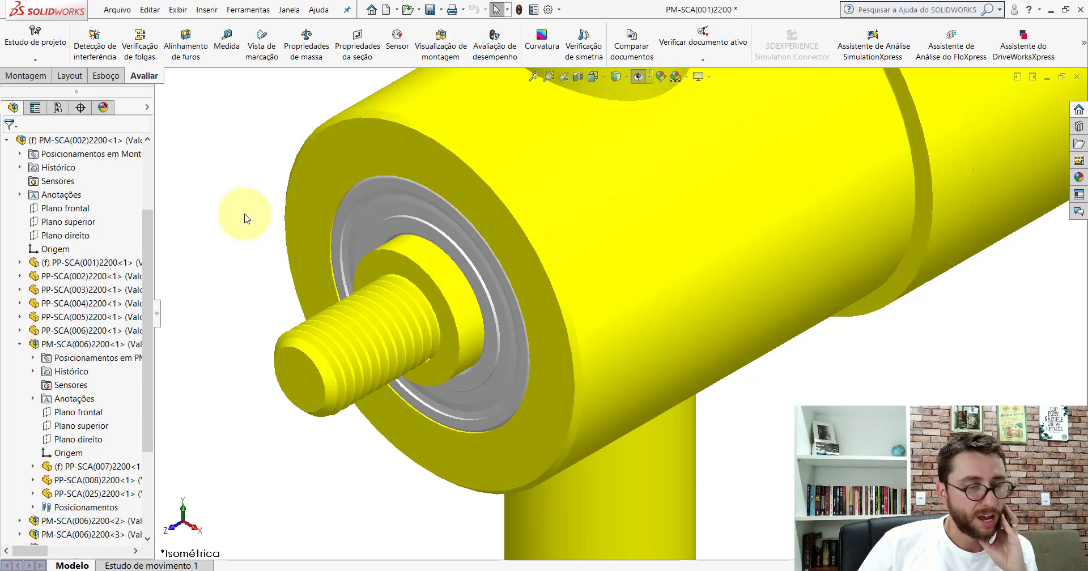
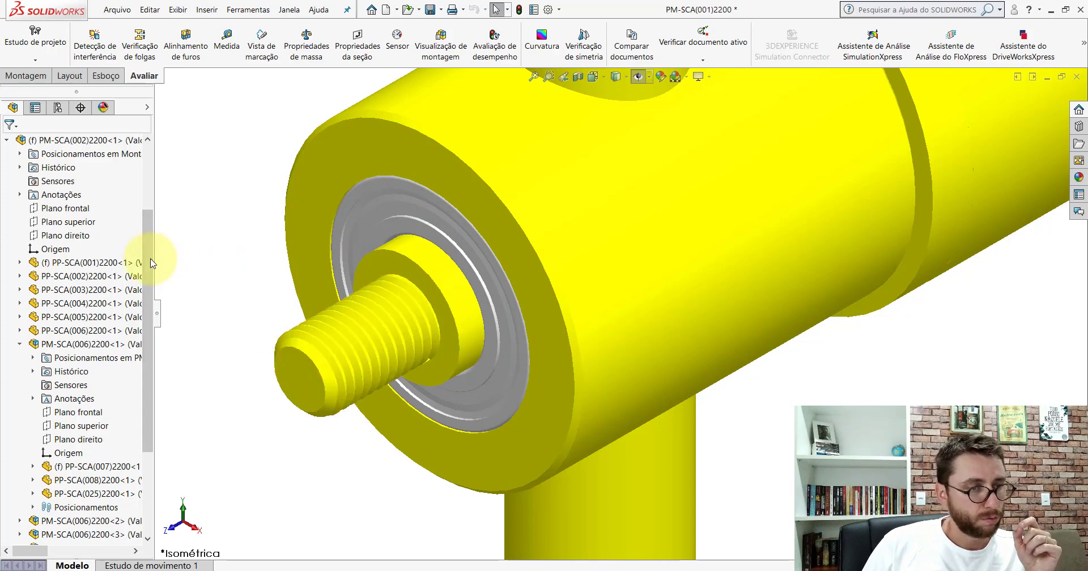
Collapse PM-SCA(002)2200 in the tree and select shaft PP-SCA(008)2200 by its shoulder face.
{"action": "left_click_drag", "start_coordinate": [152, 262], "coordinate": [146, 164]}
{"action": "left_click", "coordinate": [7, 250]}
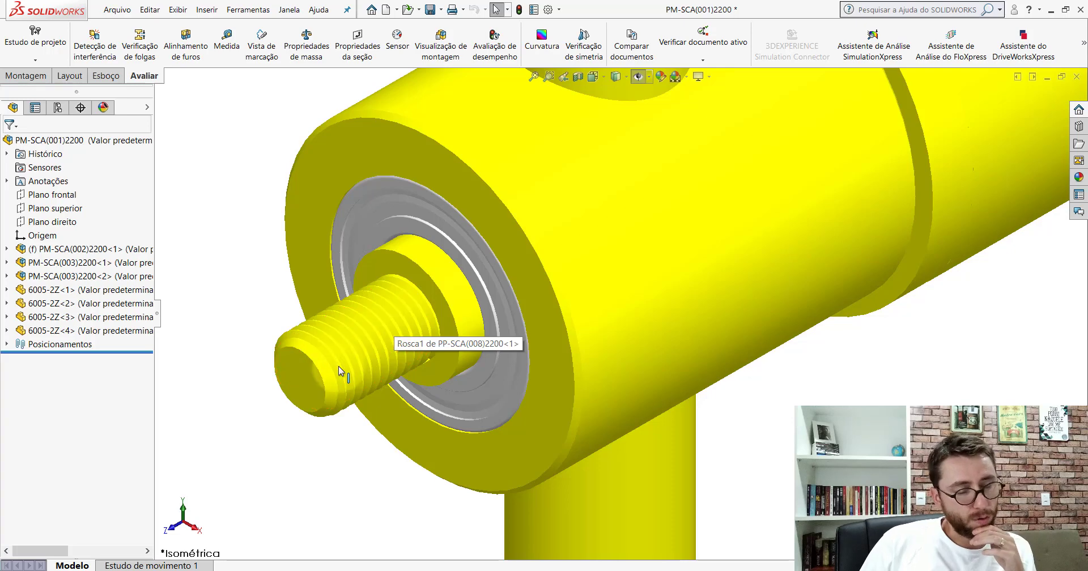
{"action": "left_click", "coordinate": [245, 222]}
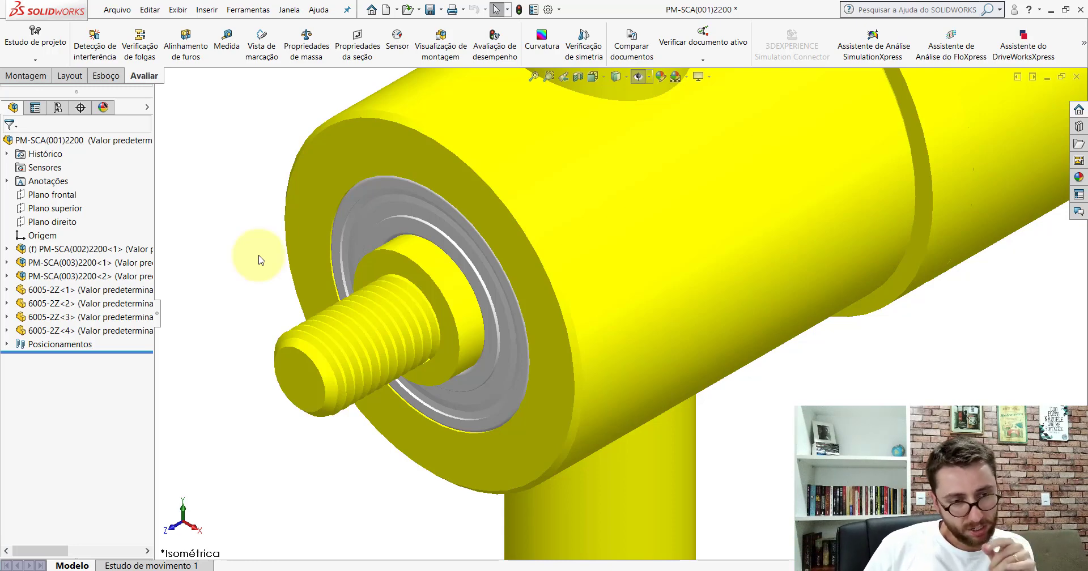
{"action": "left_click", "coordinate": [397, 266]}
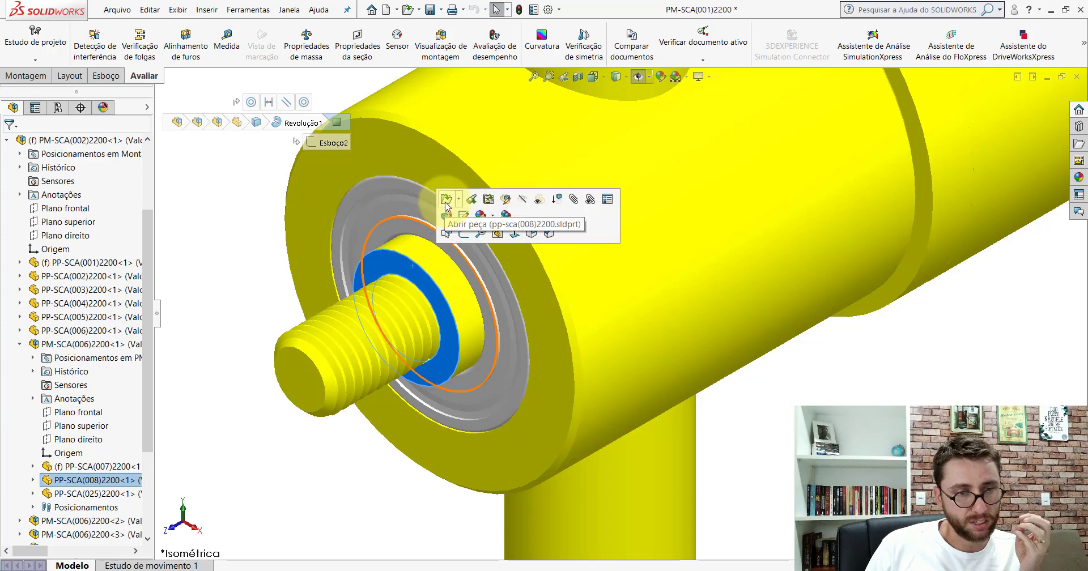
Open shaft PP-SCA(008)2200 in its own part window and zoom toward the shoulder.
{"action": "left_click", "coordinate": [454, 177]}
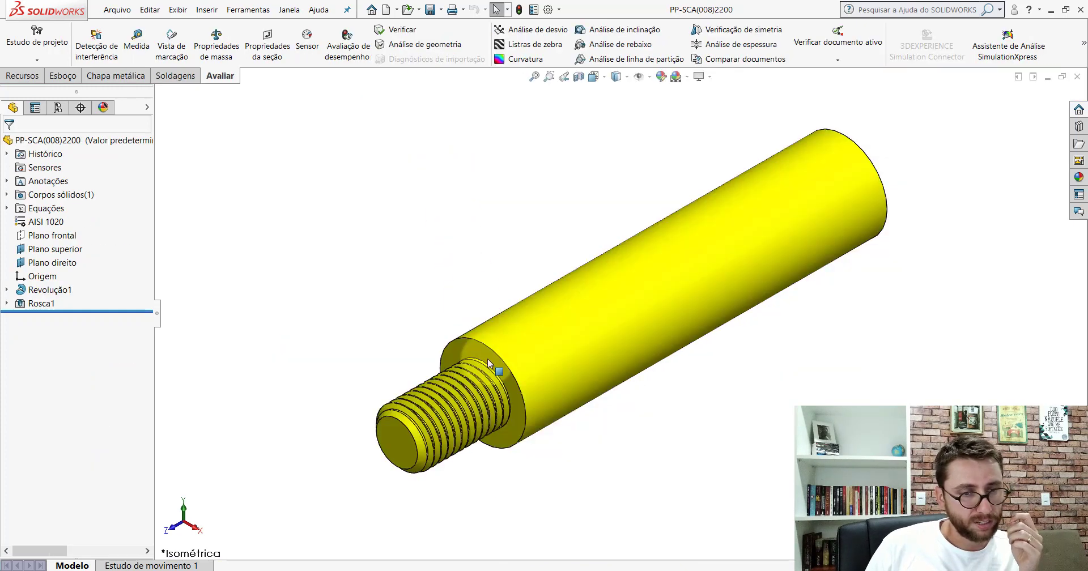
{"action": "scroll", "coordinate": [519, 400], "scroll_direction": "down", "scroll_amount": 1}
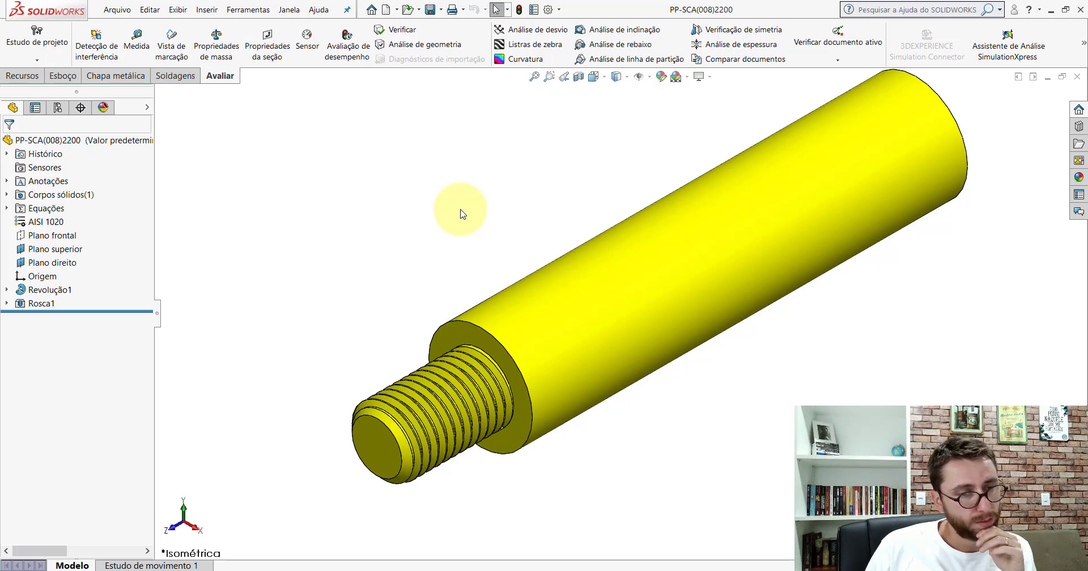
Create sketch Esboço7 on the shaft's shoulder face, viewed normal to it.
{"action": "left_click", "coordinate": [474, 331]}
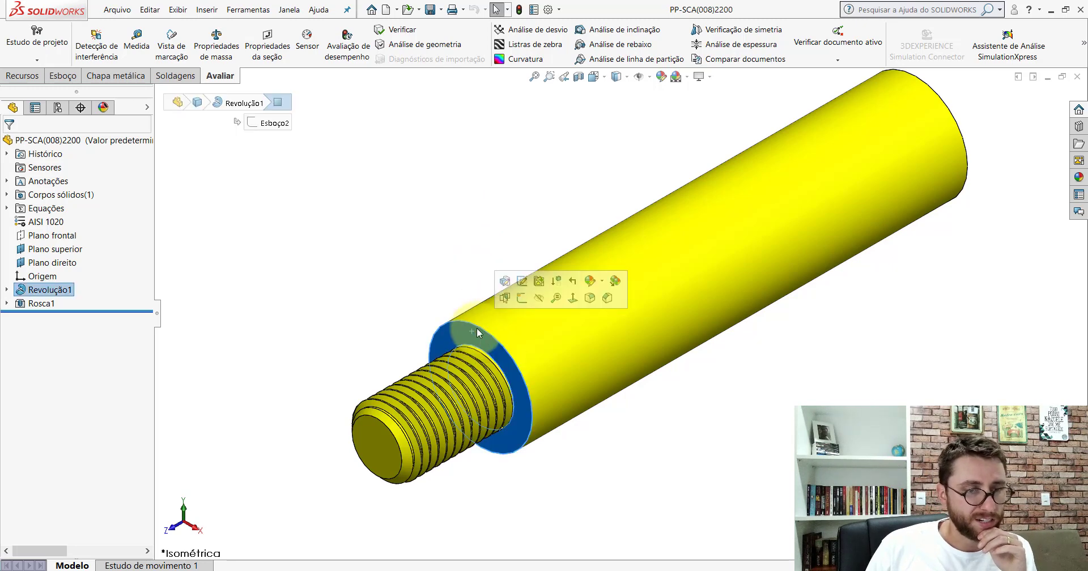
{"action": "left_click", "coordinate": [522, 298]}
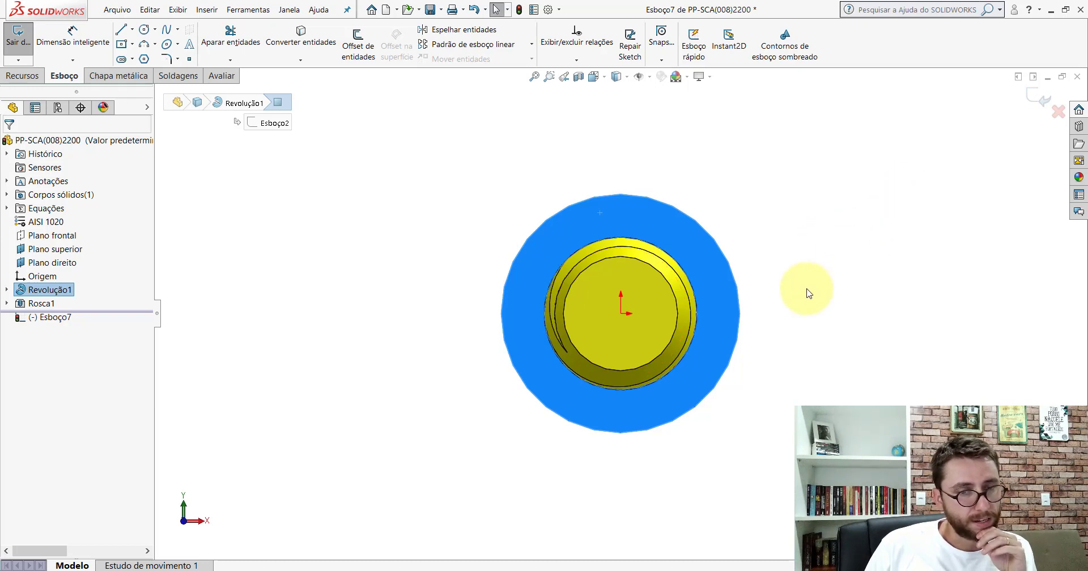
{"action": "key", "text": "ctrl+Left"}
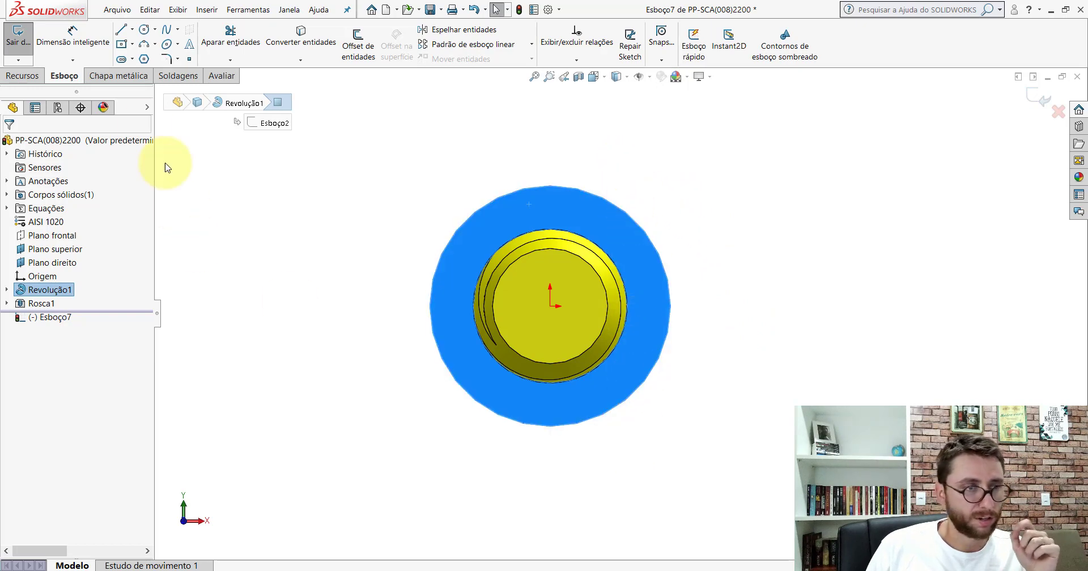
Convert the shoulder's outer circular edge into Esboço7 with Converter entidades.
{"action": "left_click", "coordinate": [436, 195]}
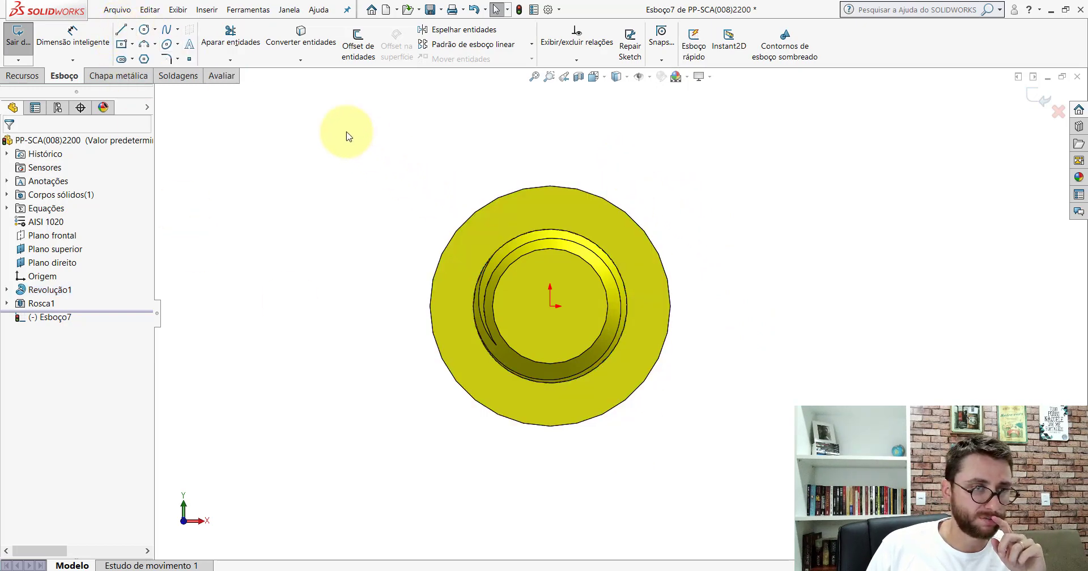
{"action": "left_click", "coordinate": [300, 40]}
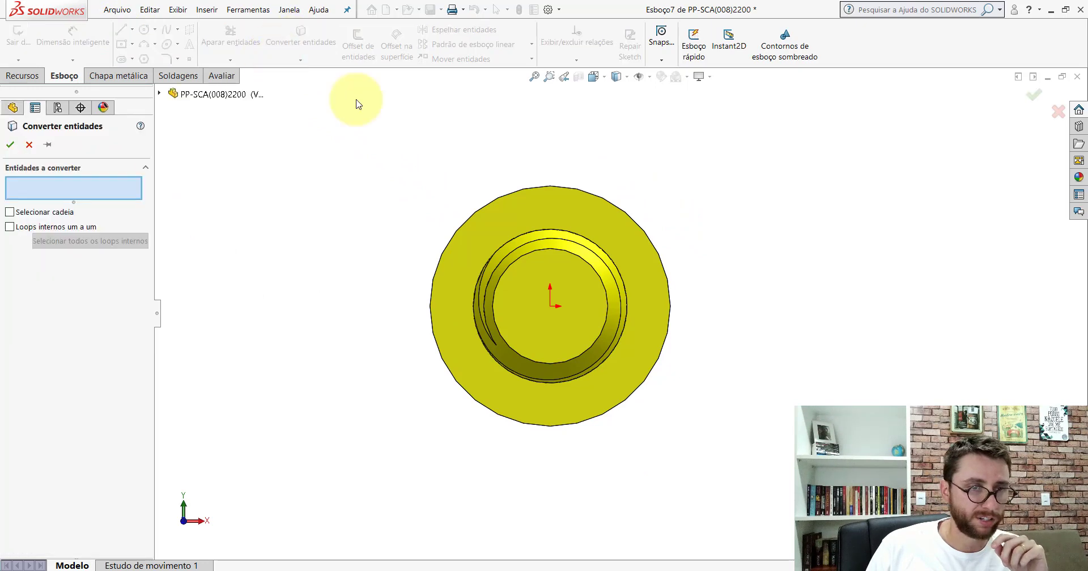
{"action": "left_click", "coordinate": [573, 188]}
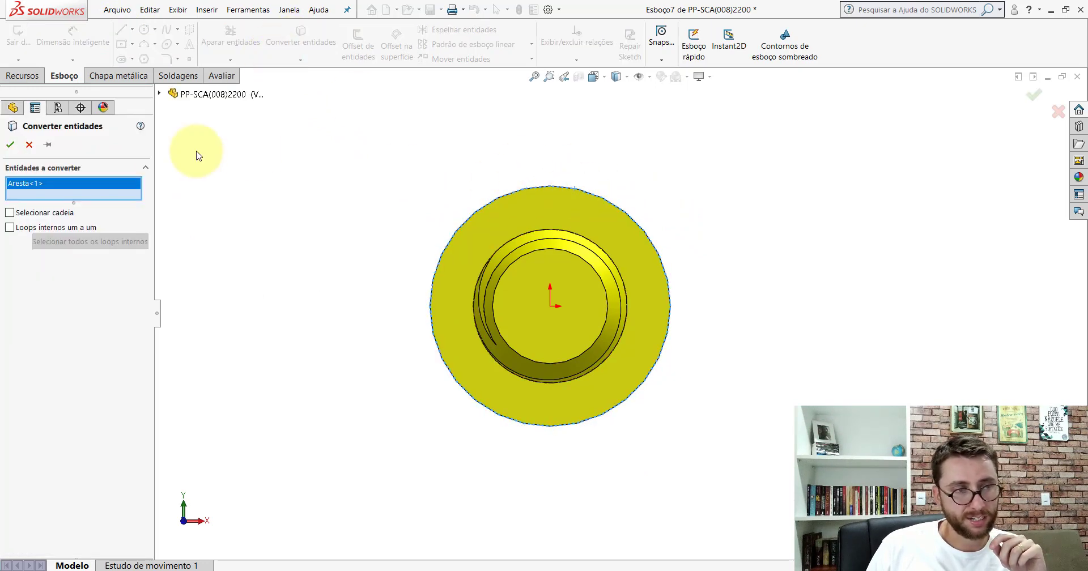
{"action": "left_click", "coordinate": [22, 147]}
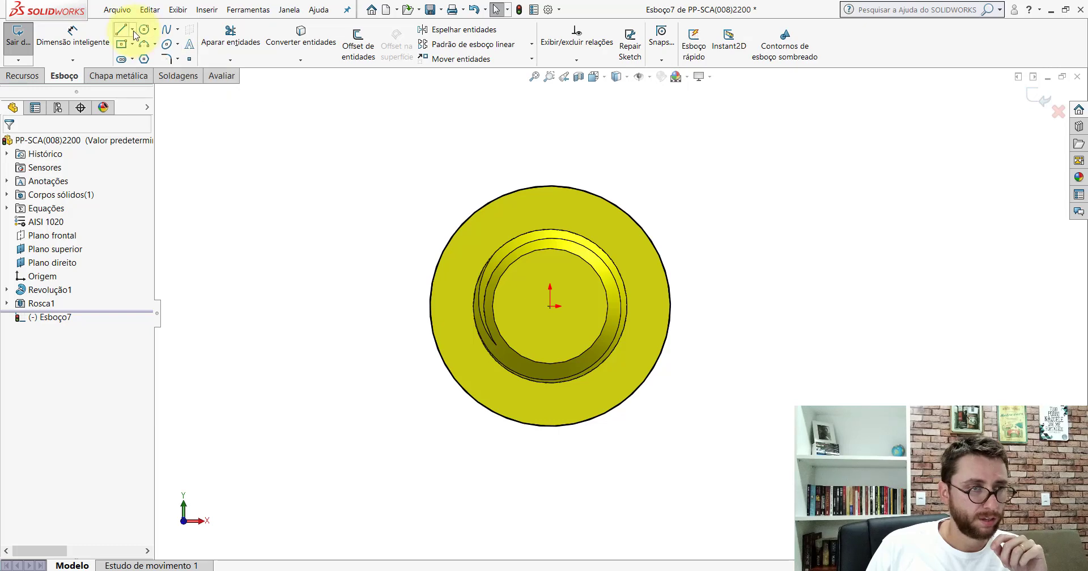
Draw a vertical centreline through the circle, then delete it as unwanted.
{"action": "left_click", "coordinate": [133, 29]}
{"action": "left_click", "coordinate": [136, 59]}
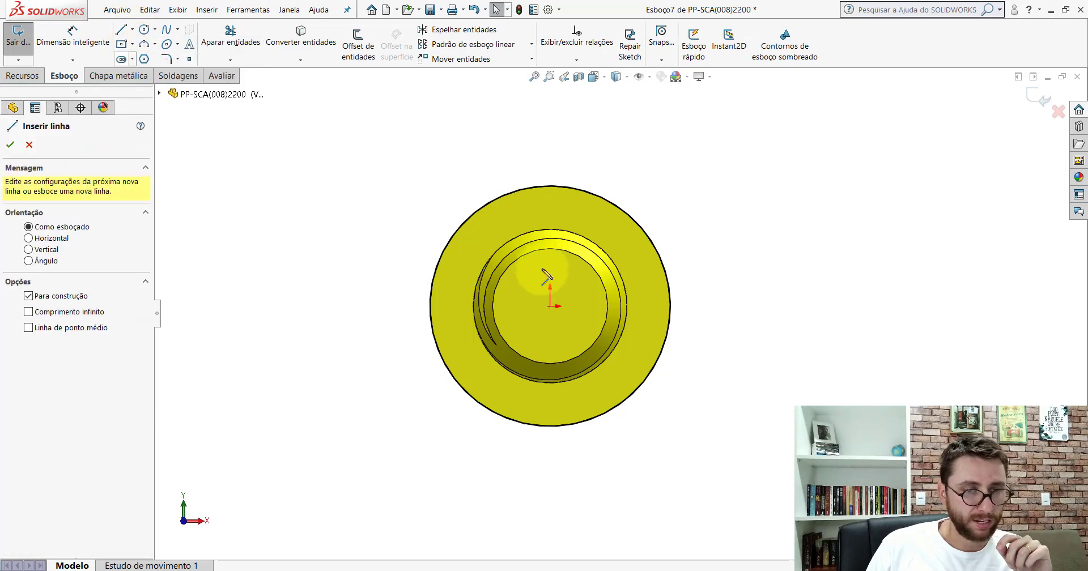
{"action": "left_click", "coordinate": [549, 248]}
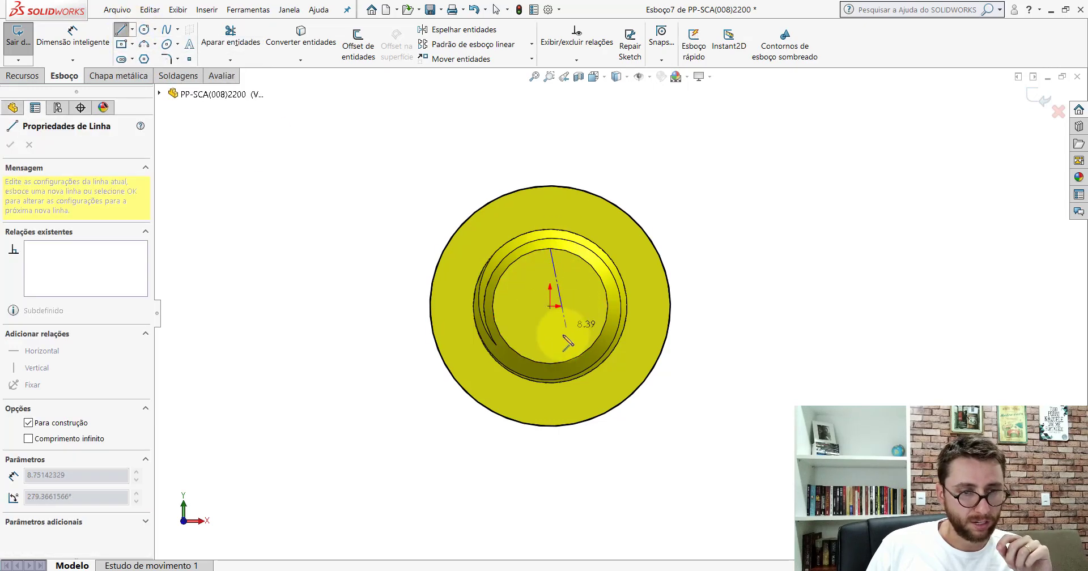
{"action": "left_click", "coordinate": [551, 363]}
{"action": "key", "text": "Escape"}
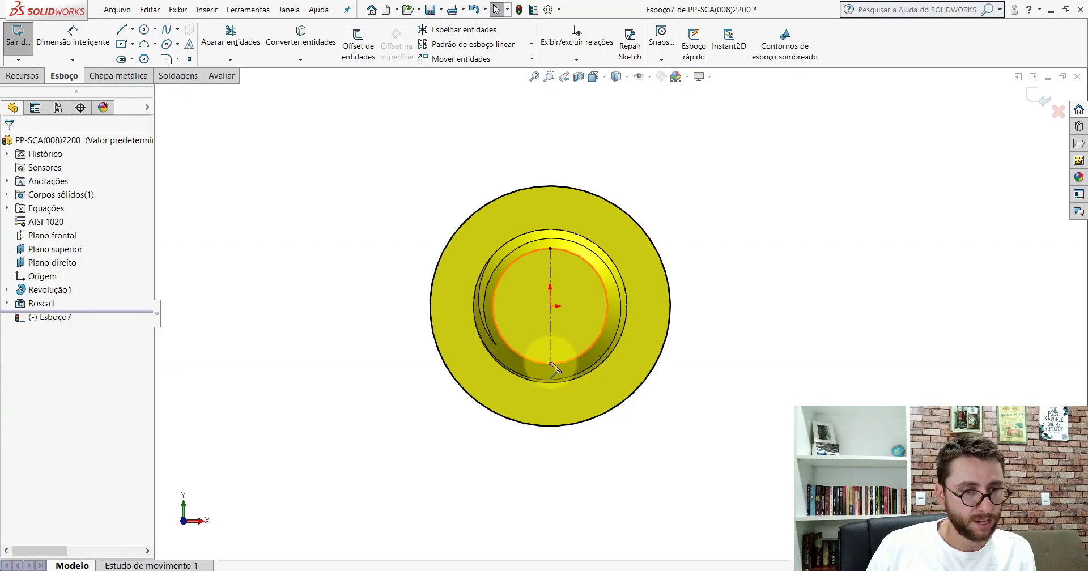
{"action": "left_click", "coordinate": [549, 322]}
{"action": "key", "text": "Delete"}
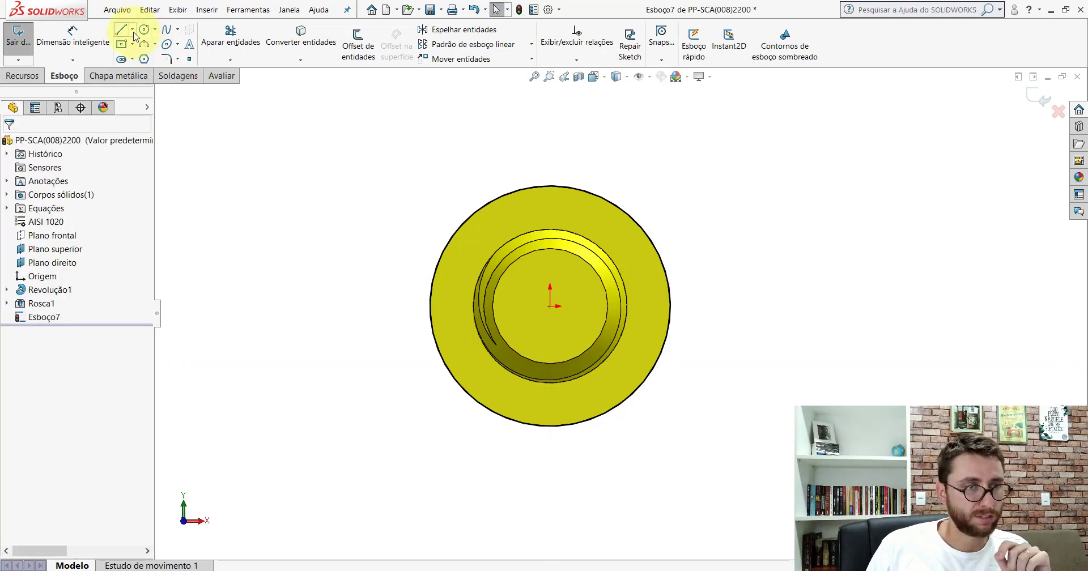
Draw a horizontal centreline from the circle's left edge to its right edge.
{"action": "left_click", "coordinate": [133, 29]}
{"action": "left_click", "coordinate": [163, 59]}
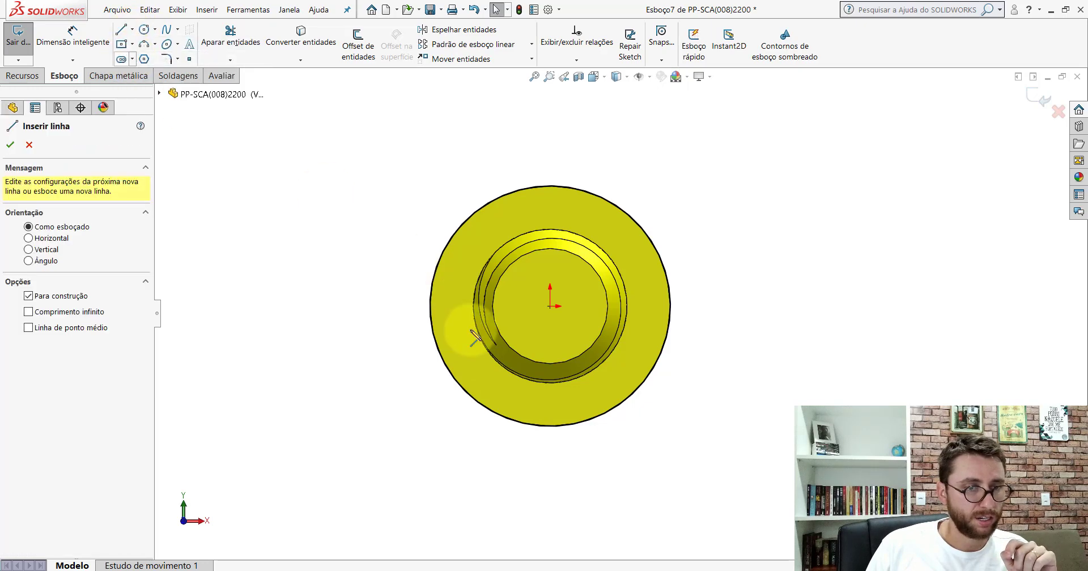
{"action": "left_click", "coordinate": [432, 306]}
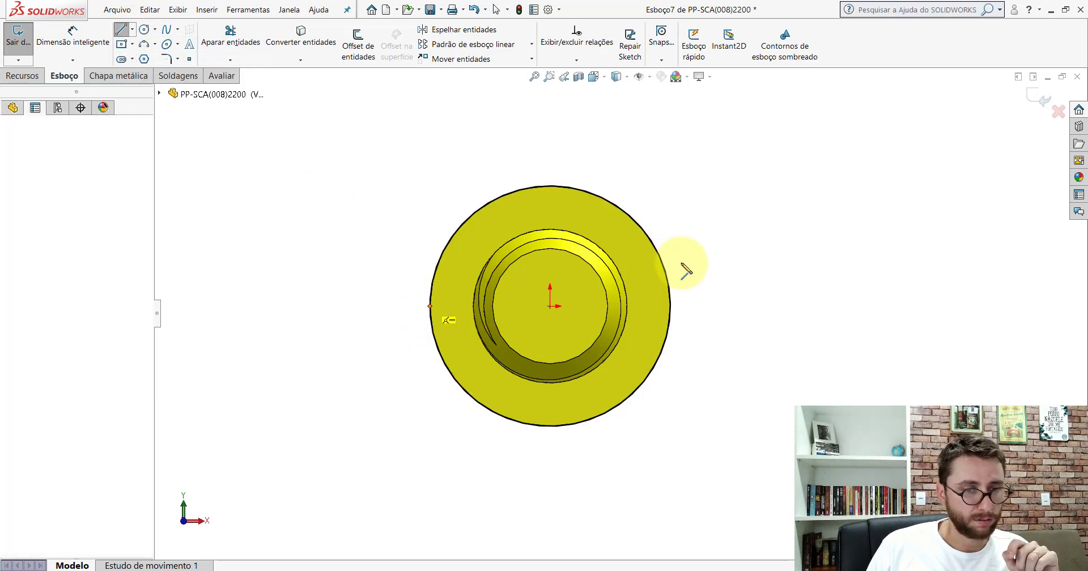
{"action": "left_click", "coordinate": [671, 306]}
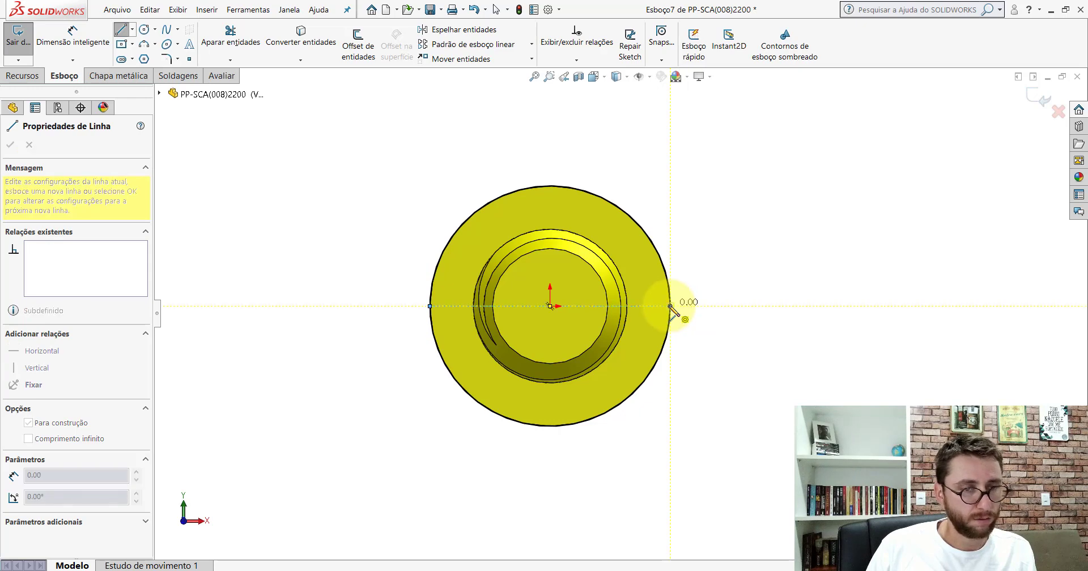
{"action": "key", "text": "Escape"}
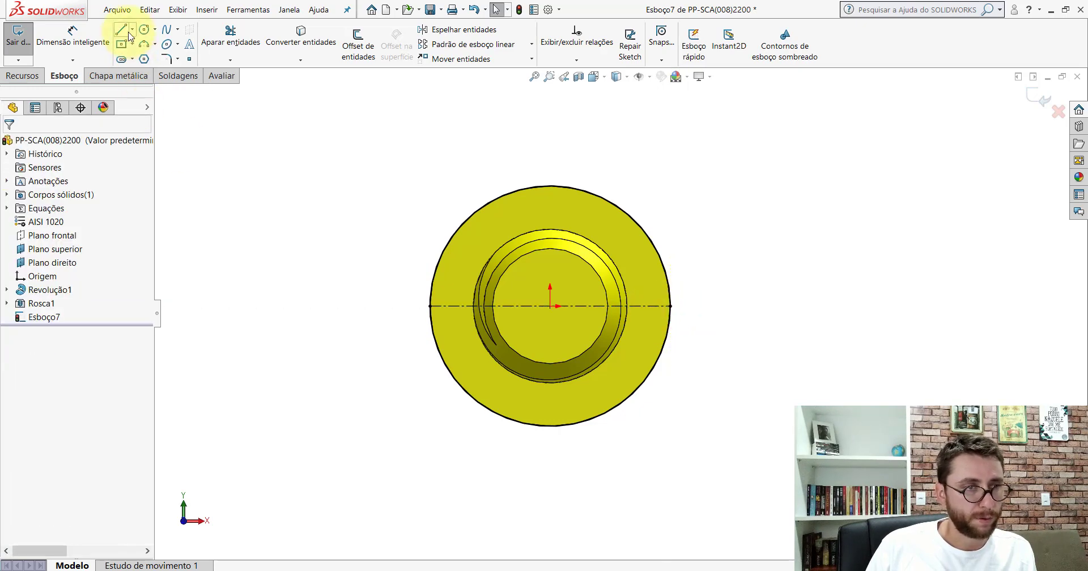
Draw two vertical lines spanning the circle, one on each side.
{"action": "left_click", "coordinate": [129, 34]}
{"action": "left_click", "coordinate": [458, 148]}
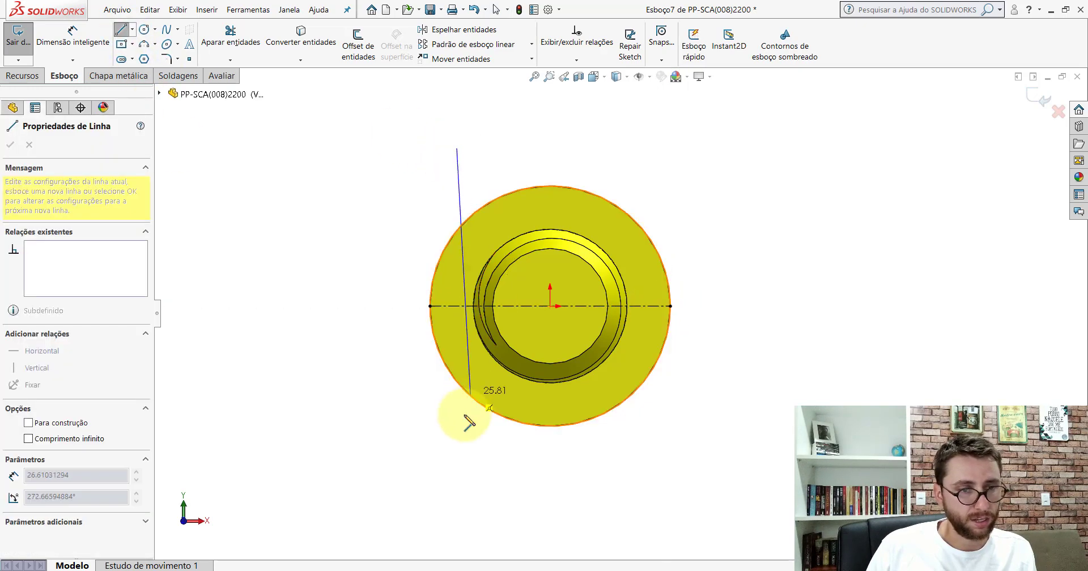
{"action": "left_click", "coordinate": [457, 464]}
{"action": "key", "text": "Escape"}
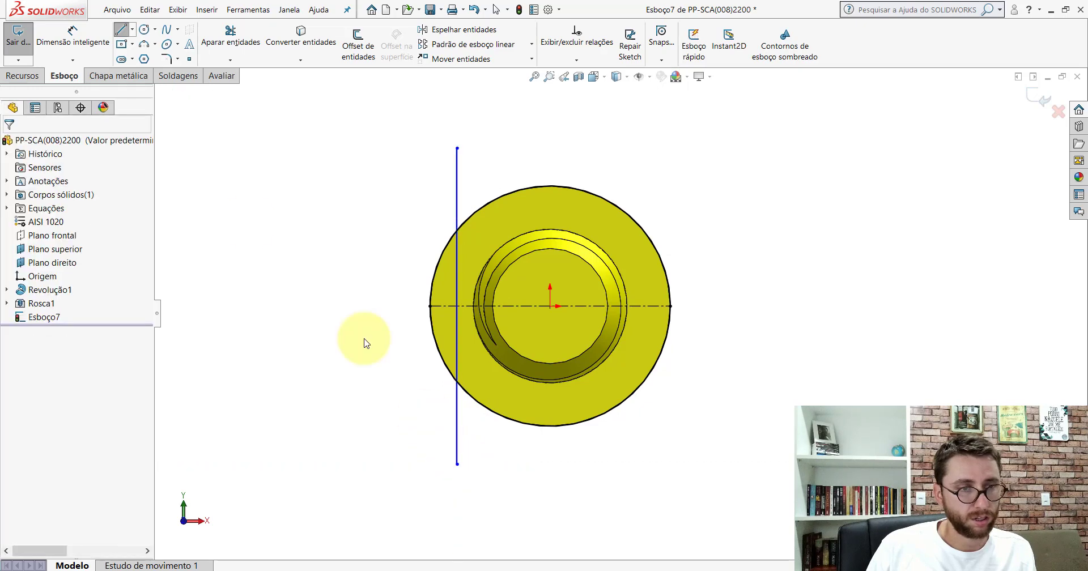
{"action": "left_click", "coordinate": [121, 30]}
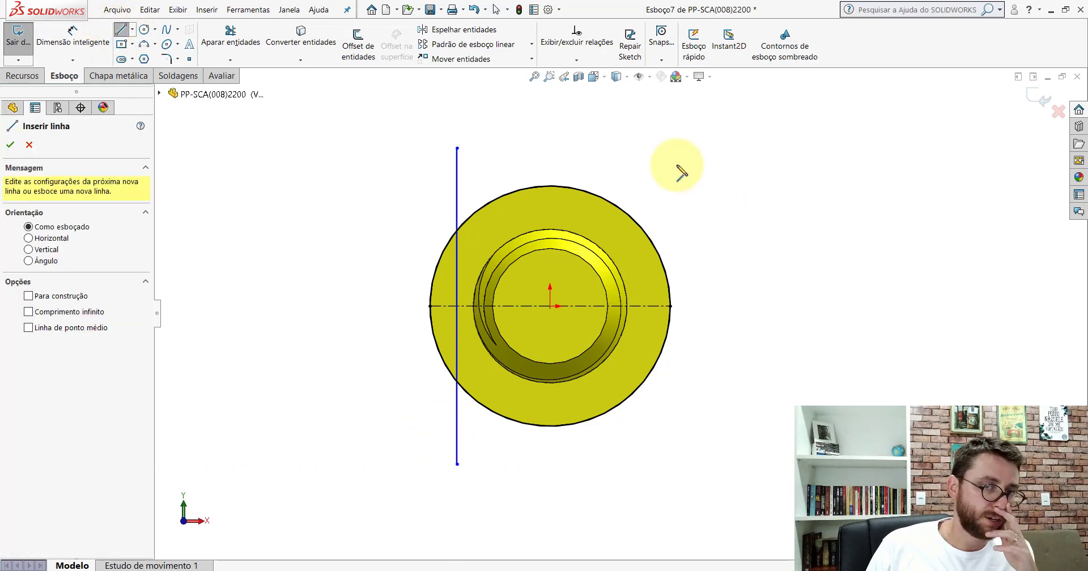
{"action": "left_click", "coordinate": [632, 149]}
{"action": "left_click", "coordinate": [632, 475]}
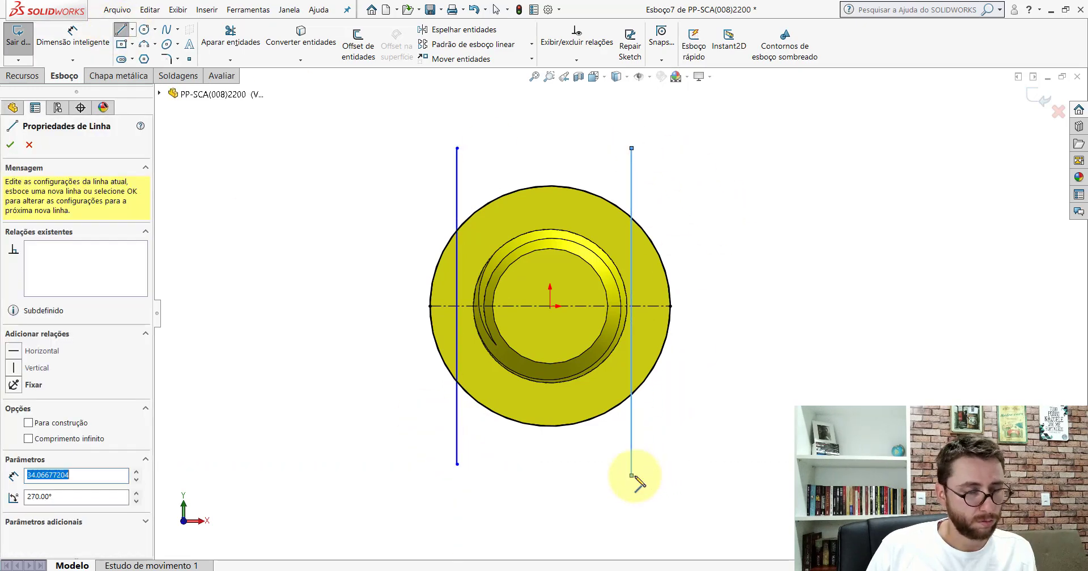
{"action": "key", "text": "Escape"}
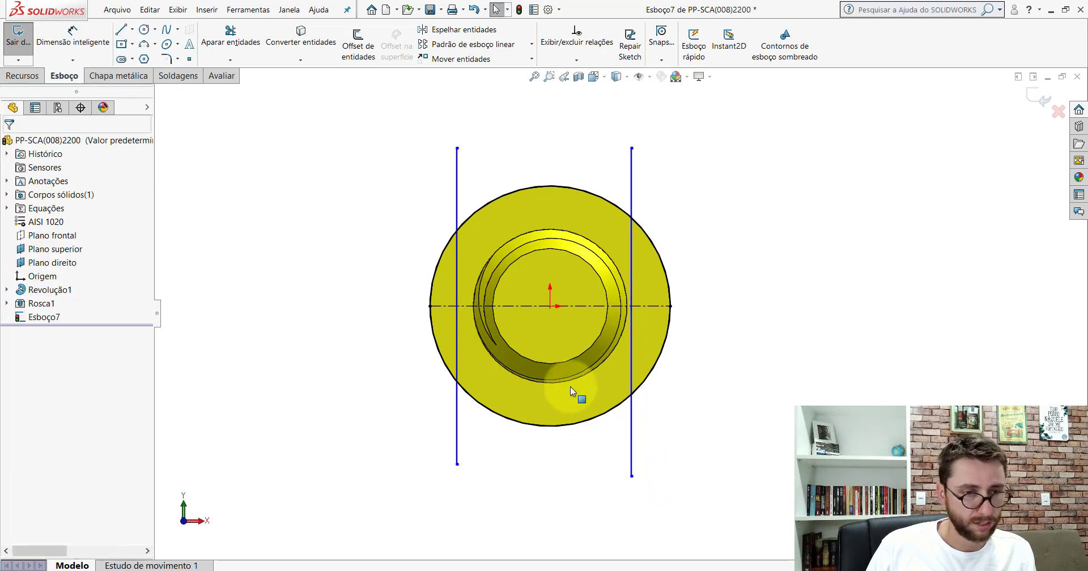
Make the left vertical line tangent to the shoulder's circular edge.
{"action": "scroll", "coordinate": [549, 359], "scroll_direction": "down", "scroll_amount": 2}
{"action": "scroll", "coordinate": [527, 361], "scroll_direction": "down", "scroll_amount": 3}
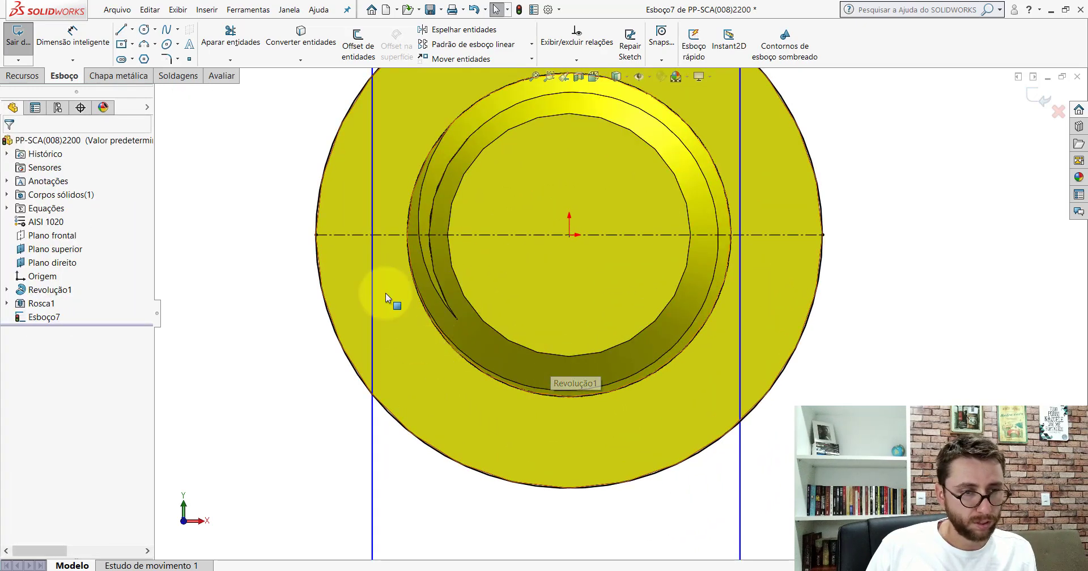
{"action": "left_click", "coordinate": [372, 178]}
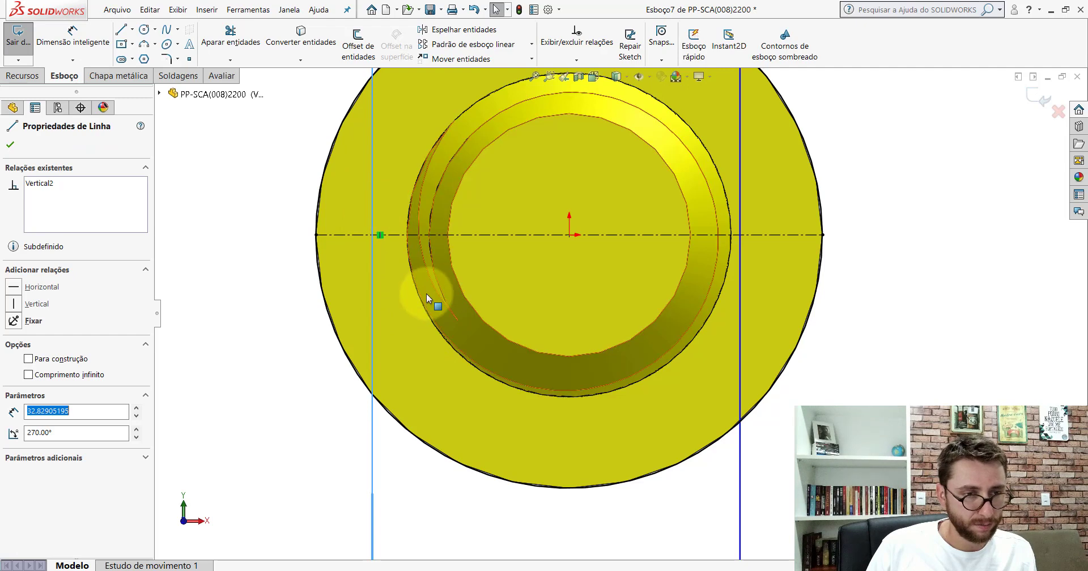
{"action": "scroll", "coordinate": [426, 294], "scroll_direction": "down", "scroll_amount": 8}
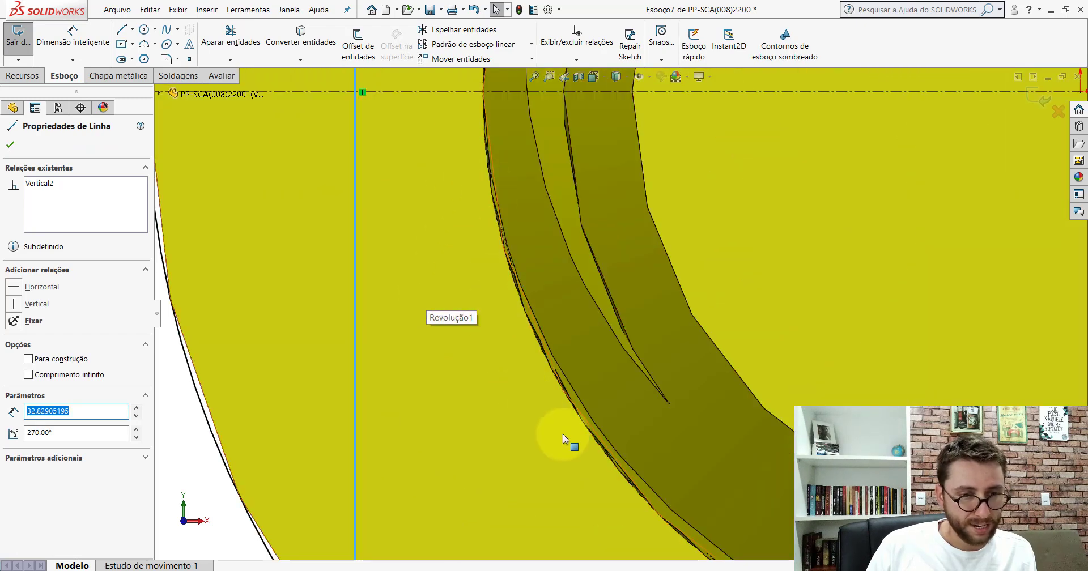
{"action": "left_click", "coordinate": [573, 410], "text": "ctrl"}
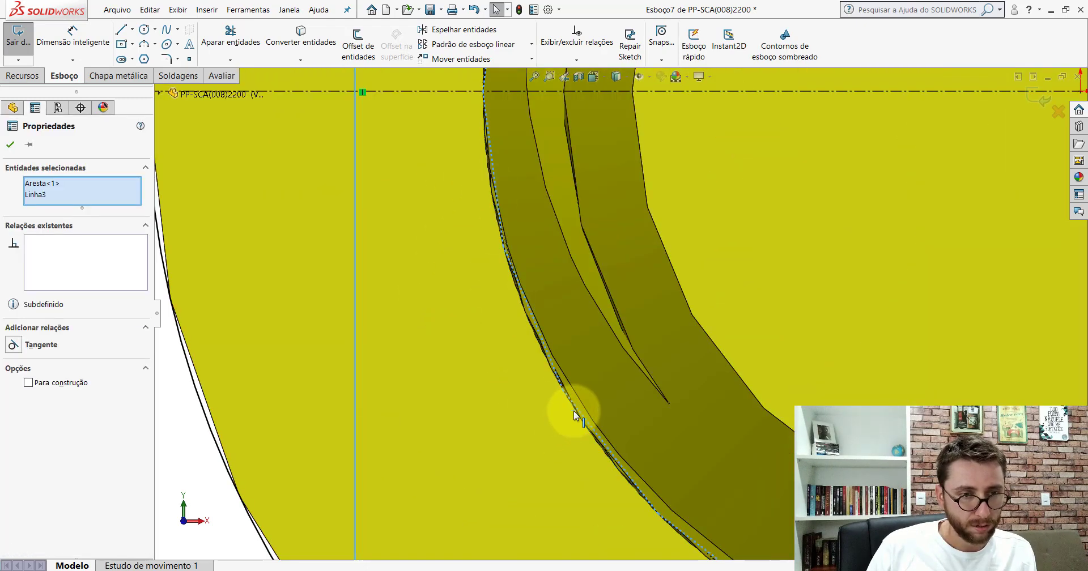
{"action": "key", "text": "f"}
{"action": "left_click", "coordinate": [13, 344]}
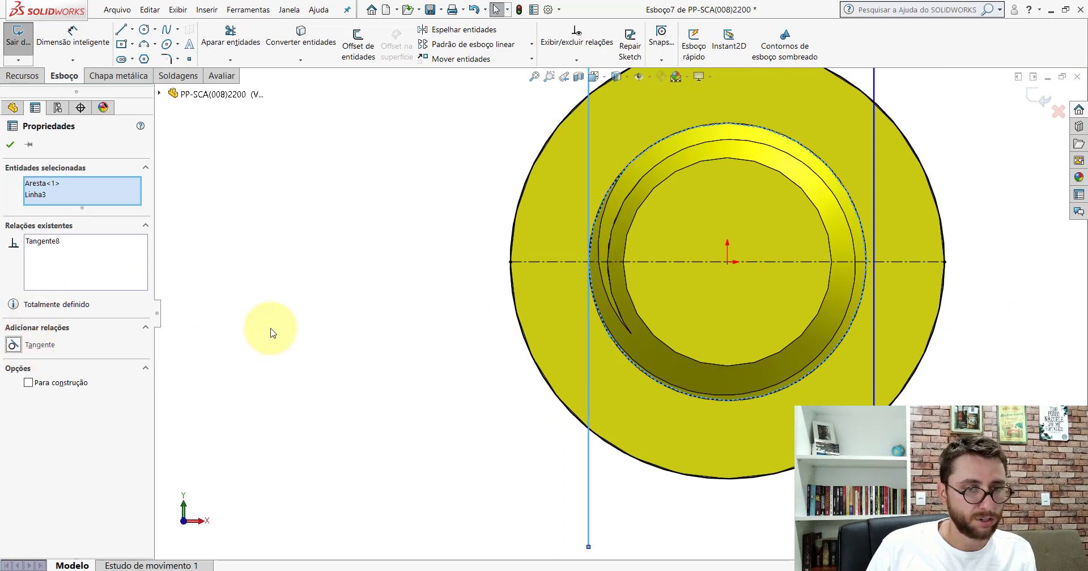
{"action": "left_click", "coordinate": [268, 333]}
Make the right vertical line tangent to the shoulder's circular edge as well.
{"action": "scroll", "coordinate": [505, 350], "scroll_direction": "up", "scroll_amount": 3}
{"action": "scroll", "coordinate": [733, 290], "scroll_direction": "down", "scroll_amount": 2}
{"action": "scroll", "coordinate": [760, 277], "scroll_direction": "down", "scroll_amount": 2}
{"action": "scroll", "coordinate": [759, 277], "scroll_direction": "down", "scroll_amount": 3}
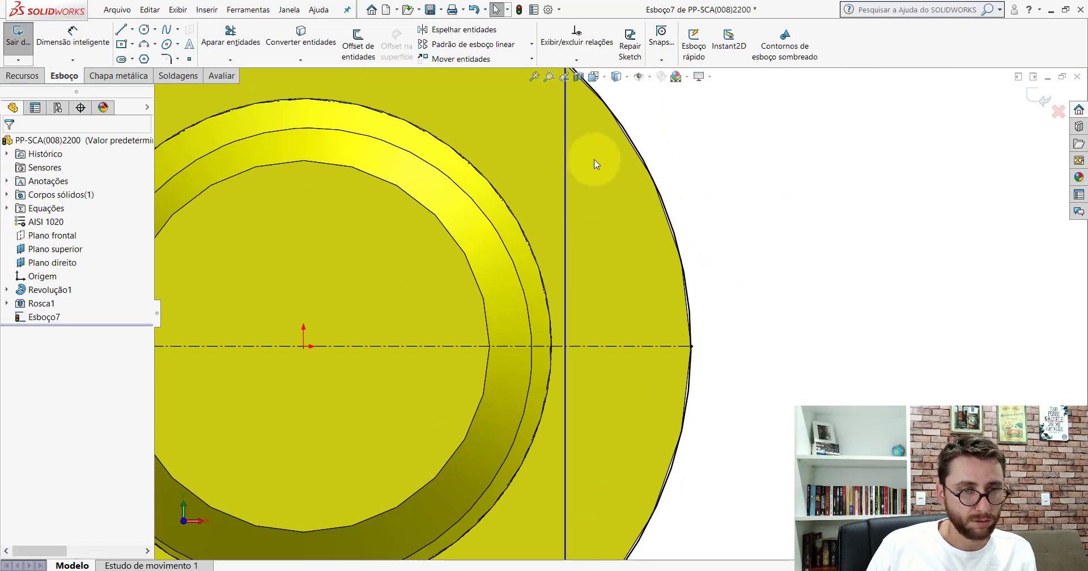
{"action": "left_click", "coordinate": [566, 155]}
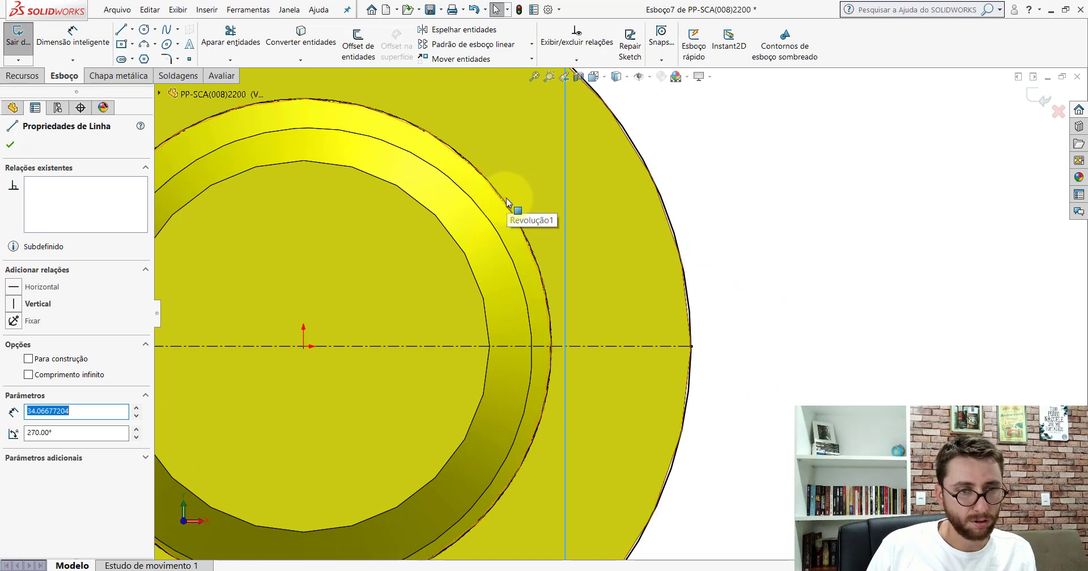
{"action": "left_click", "coordinate": [506, 204], "text": "ctrl"}
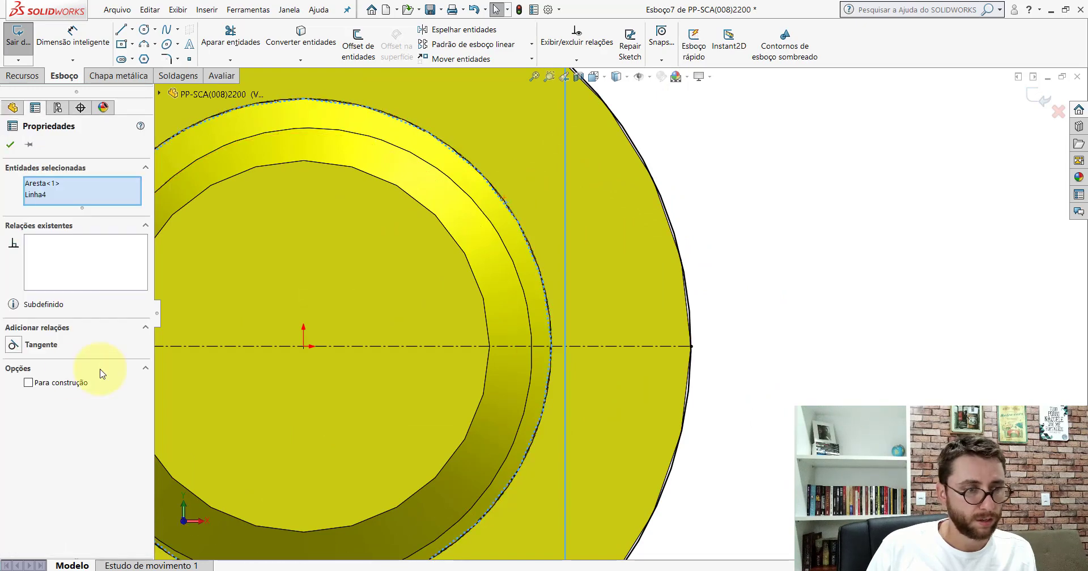
{"action": "left_click", "coordinate": [13, 345]}
{"action": "left_click", "coordinate": [10, 144]}
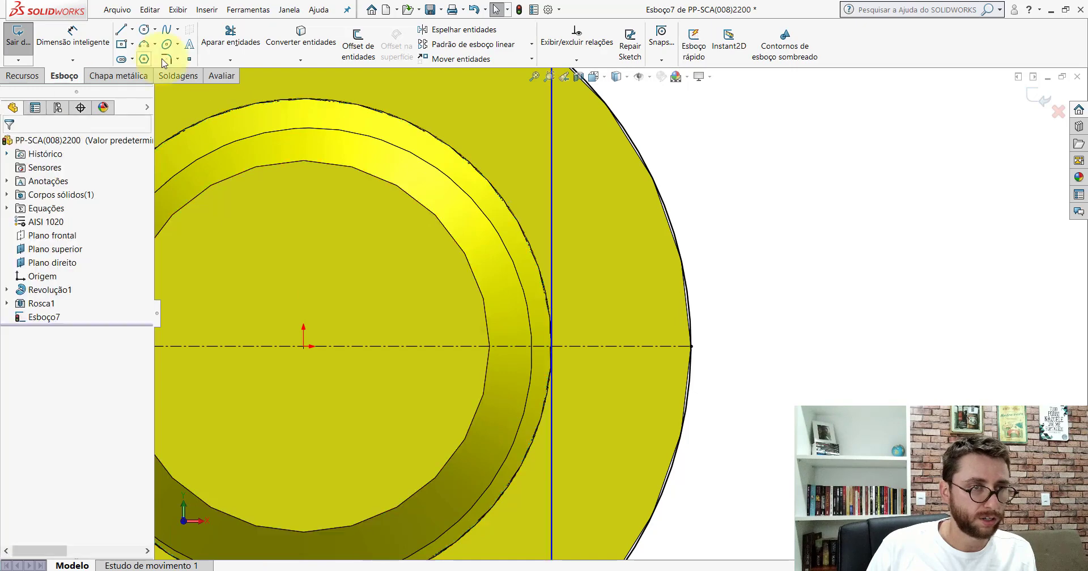
{"action": "left_click", "coordinate": [231, 35]}
{"action": "scroll", "coordinate": [645, 263], "scroll_direction": "up", "scroll_amount": 5}
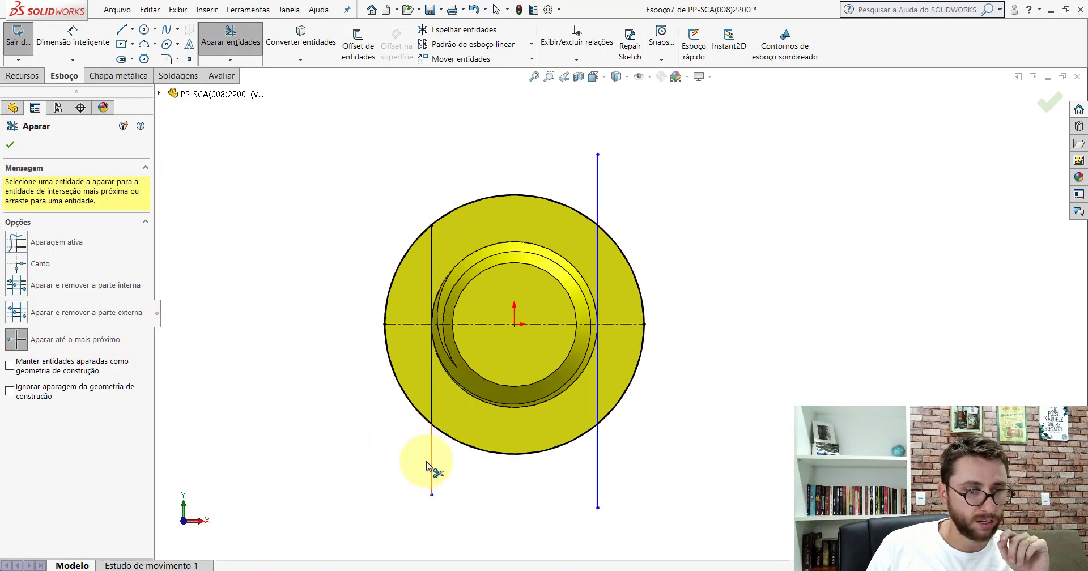
Trim the excess line ends so both vertical lines stop at the outer circle.
{"action": "left_click", "coordinate": [431, 468]}
{"action": "key", "text": "Escape"}
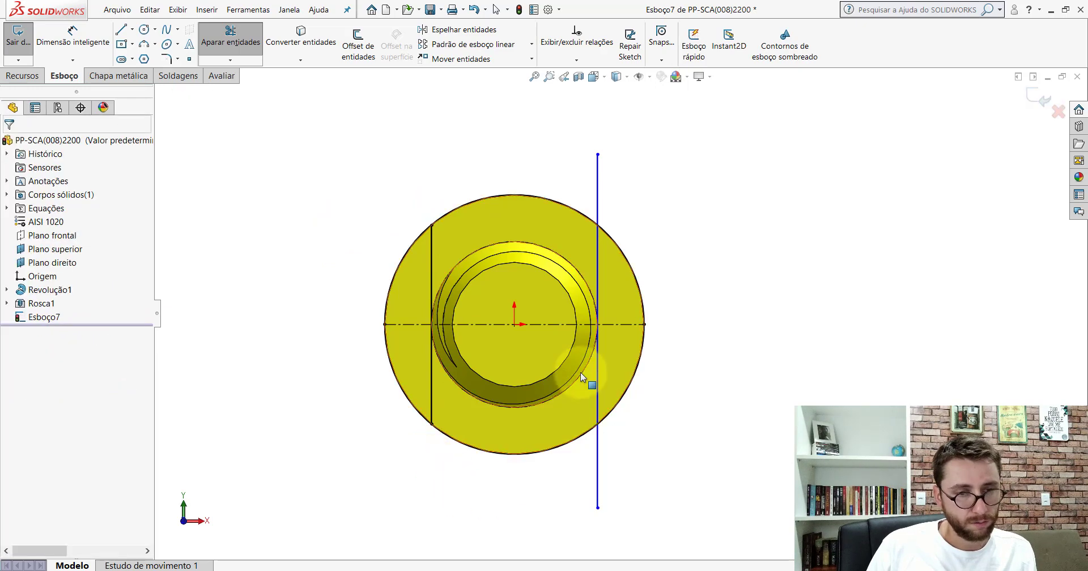
{"action": "left_click", "coordinate": [597, 175]}
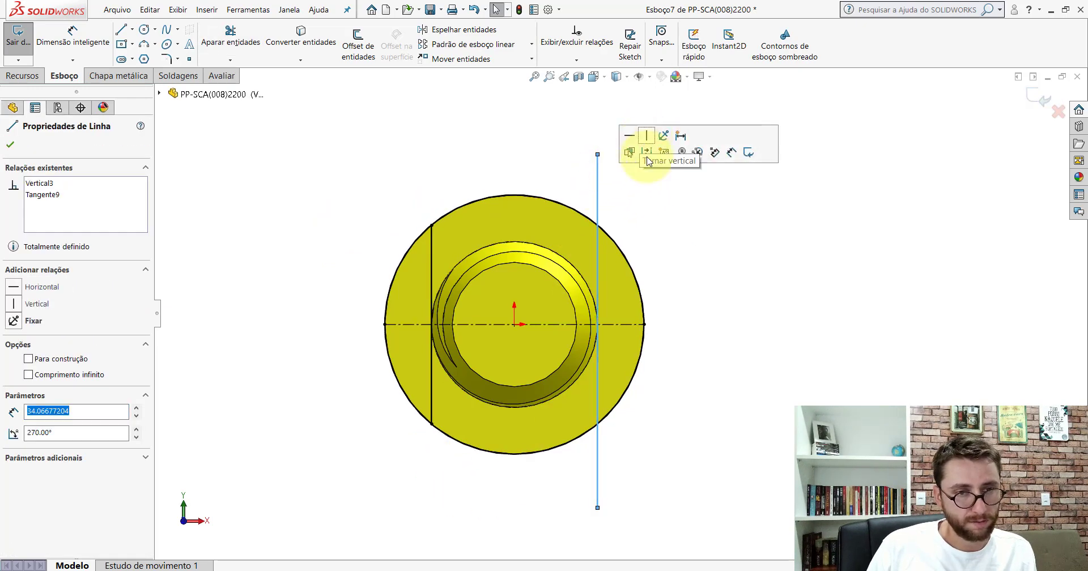
{"action": "left_click", "coordinate": [701, 264]}
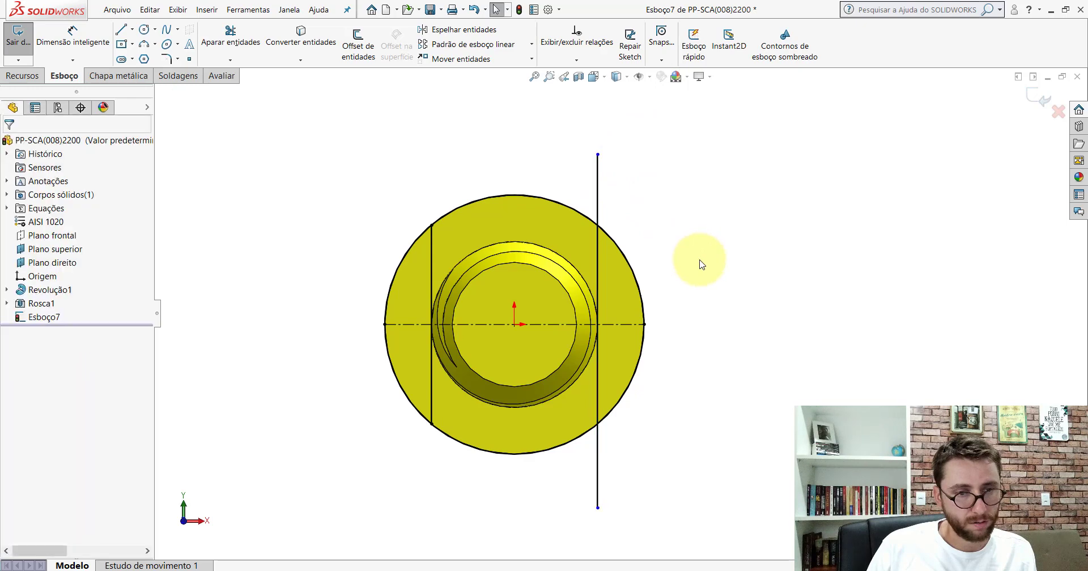
{"action": "left_click", "coordinate": [230, 32]}
{"action": "left_click", "coordinate": [596, 185]}
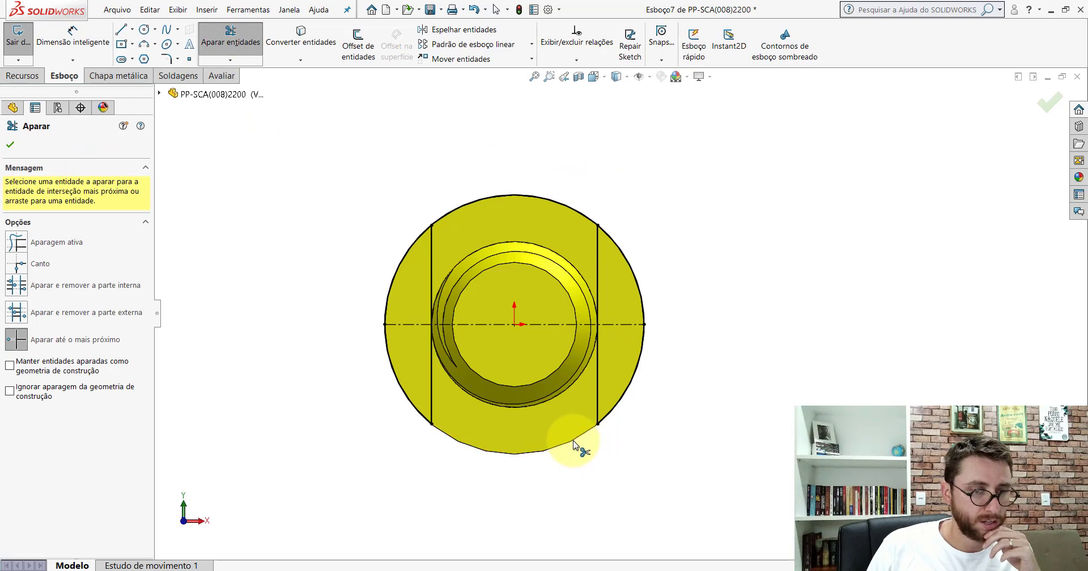
{"action": "left_click", "coordinate": [536, 198]}
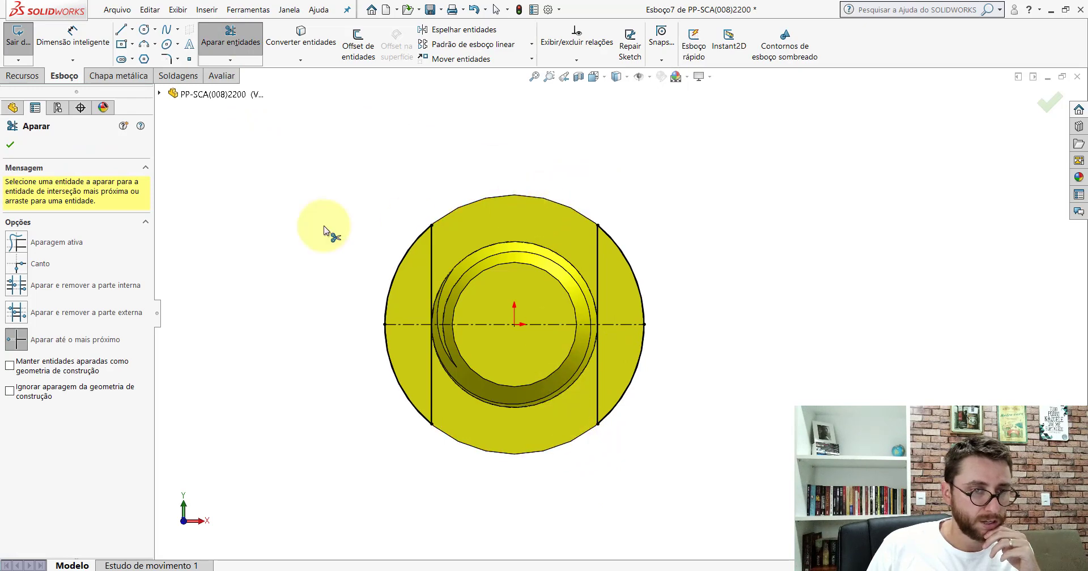
{"action": "left_click", "coordinate": [10, 146]}
{"action": "left_click", "coordinate": [25, 76]}
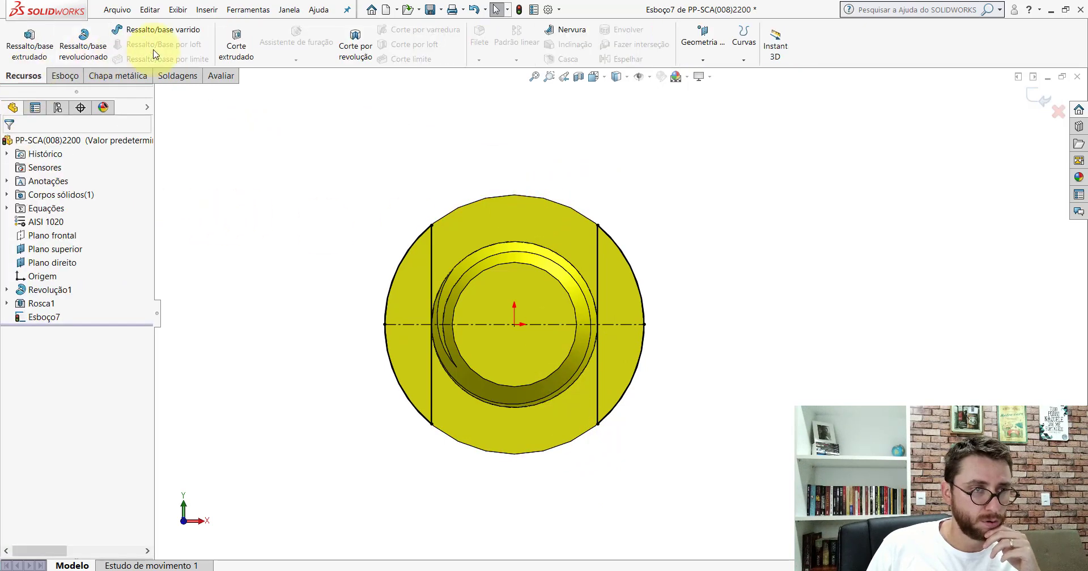
Cut the sketch as a blind extruded cut 6.35 mm deep, forming the shaft flats.
{"action": "left_click", "coordinate": [225, 34]}
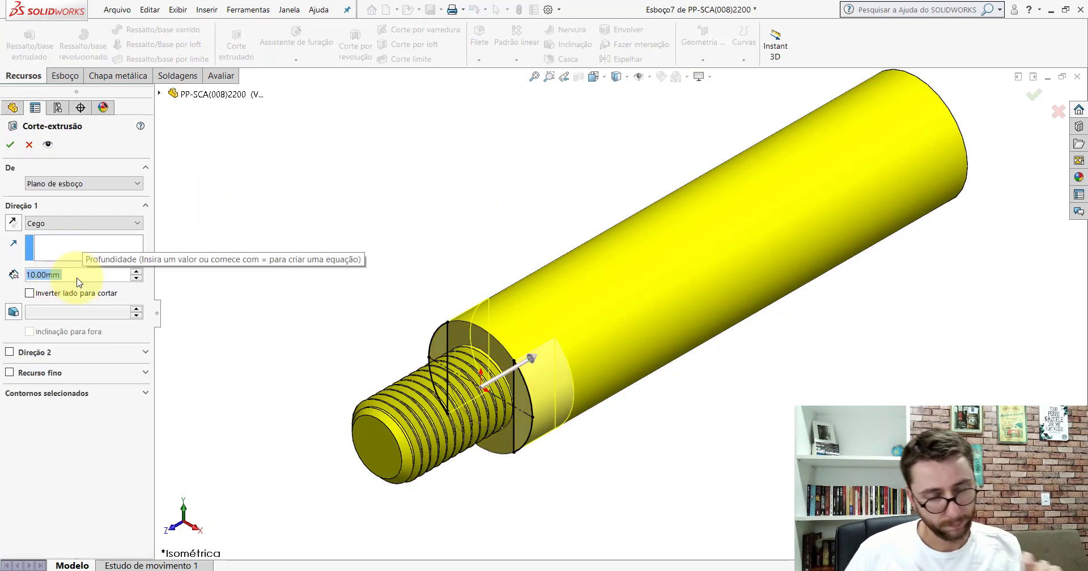
{"action": "type", "text": "6,35"}
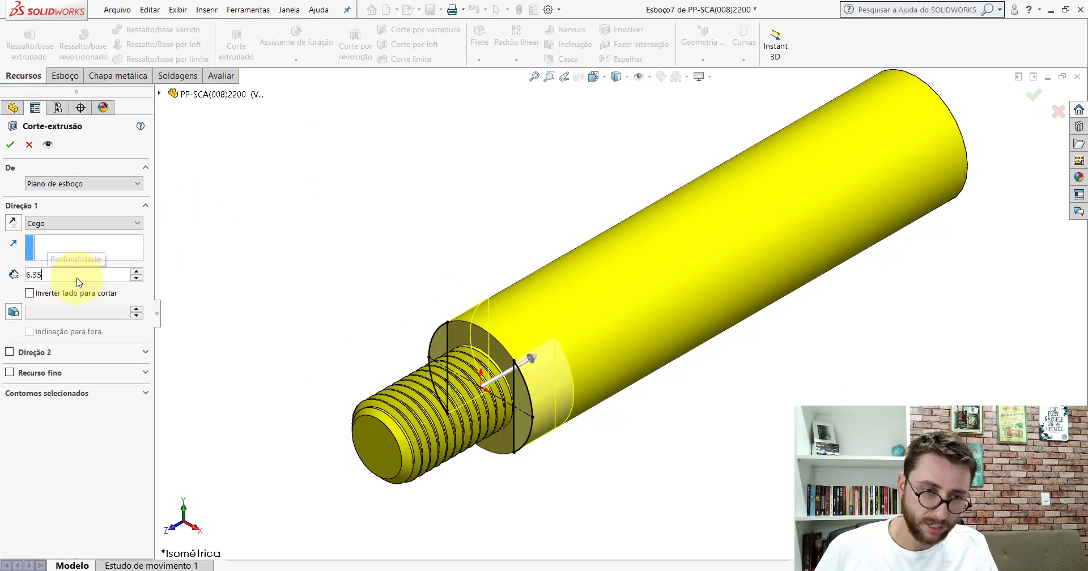
{"action": "key", "text": "Return"}
{"action": "left_click", "coordinate": [11, 145]}
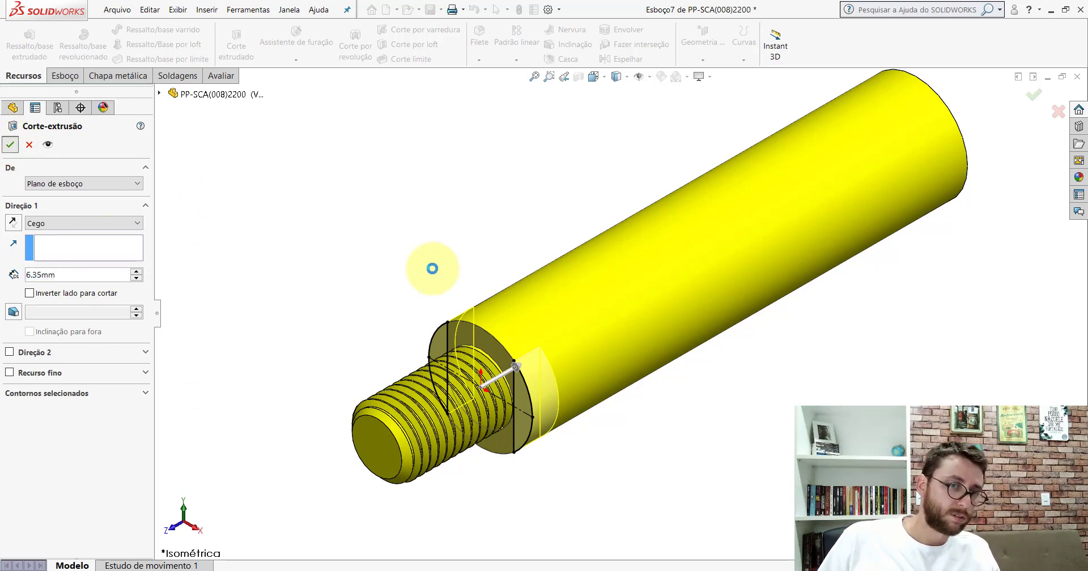
{"action": "scroll", "coordinate": [584, 458], "scroll_direction": "down", "scroll_amount": 3}
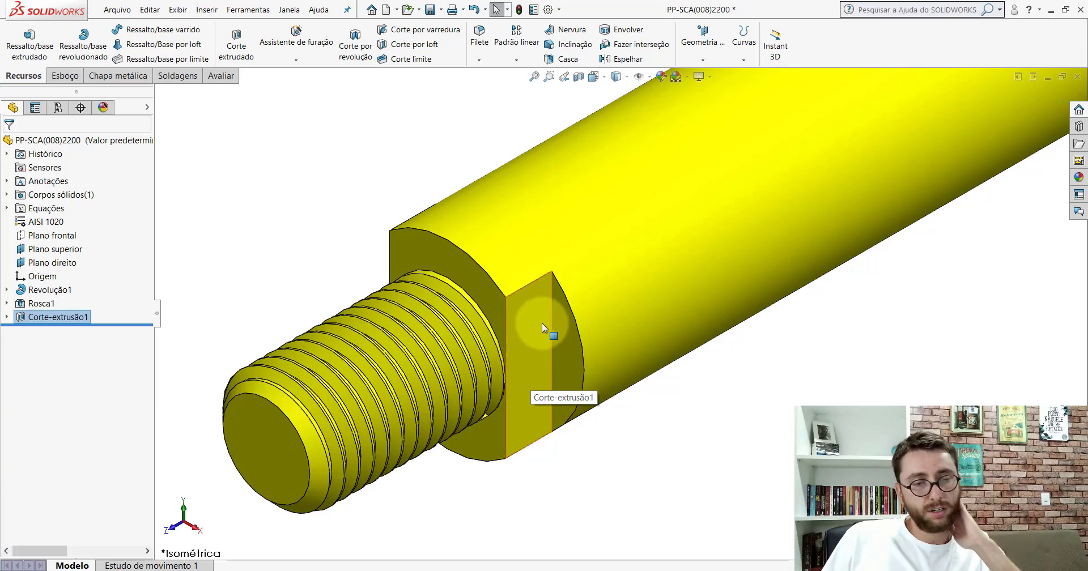
{"action": "scroll", "coordinate": [542, 323], "scroll_direction": "up", "scroll_amount": 2}
{"action": "scroll", "coordinate": [549, 349], "scroll_direction": "up", "scroll_amount": 1}
{"action": "scroll", "coordinate": [623, 326], "scroll_direction": "down", "scroll_amount": 2}
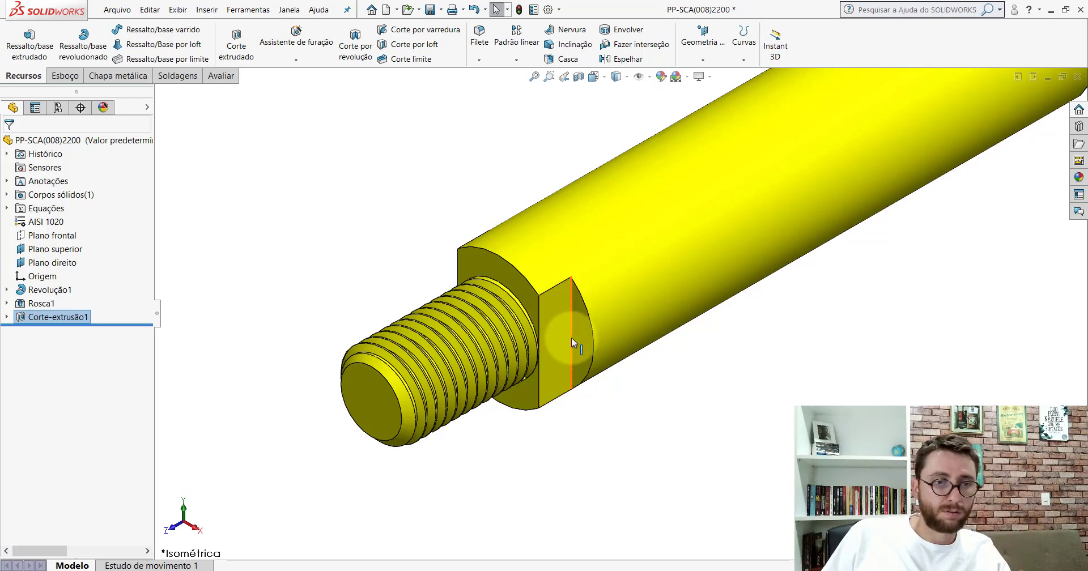
{"action": "scroll", "coordinate": [571, 338], "scroll_direction": "up", "scroll_amount": 2}
Save the shaft part and return to the PM-SCA(001)2200 assembly.
{"action": "left_click", "coordinate": [465, 188]}
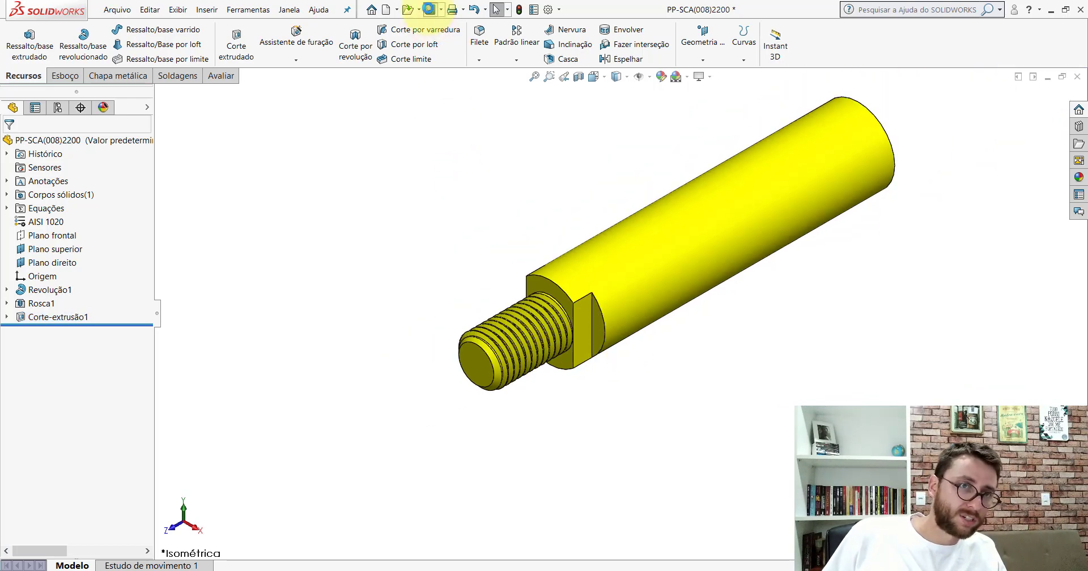
{"action": "left_click", "coordinate": [430, 9]}
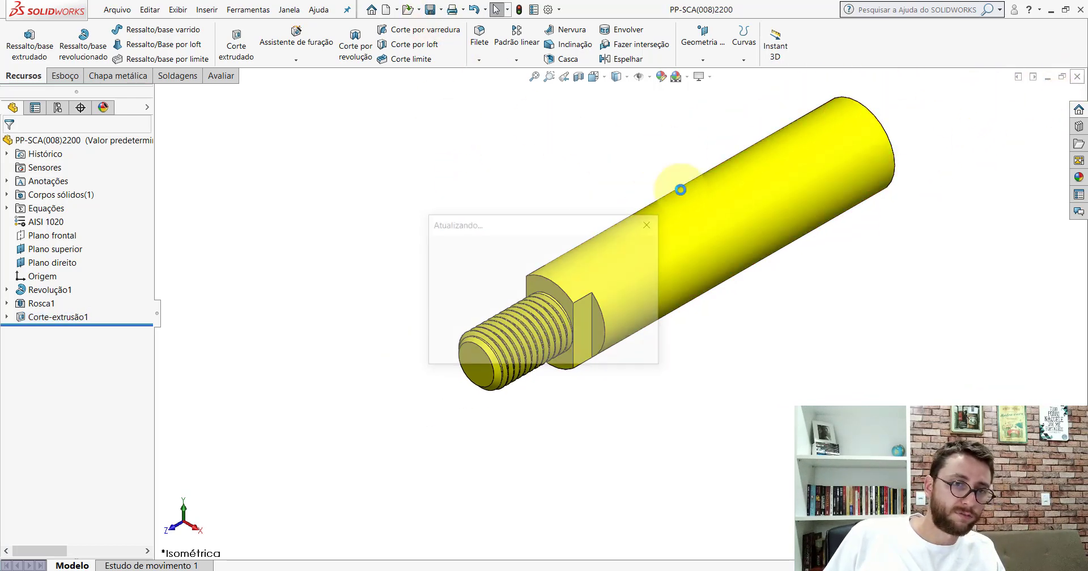
{"action": "key", "text": "ctrl+Tab"}
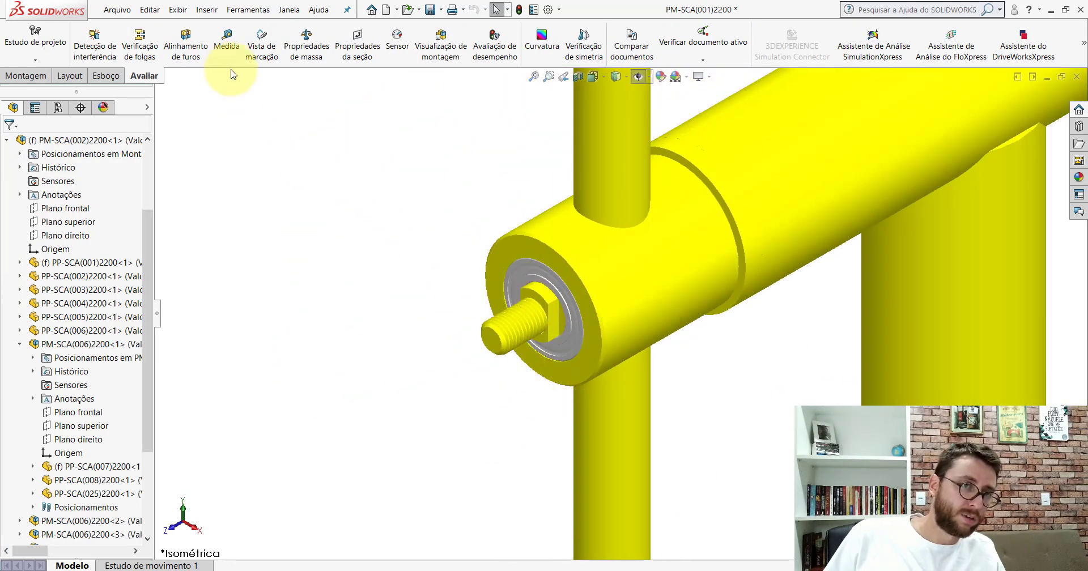
Measure the 0.88 mm gap between the shaft flat face and the bearing ring.
{"action": "left_click", "coordinate": [227, 45]}
{"action": "scroll", "coordinate": [568, 364], "scroll_direction": "down", "scroll_amount": 5}
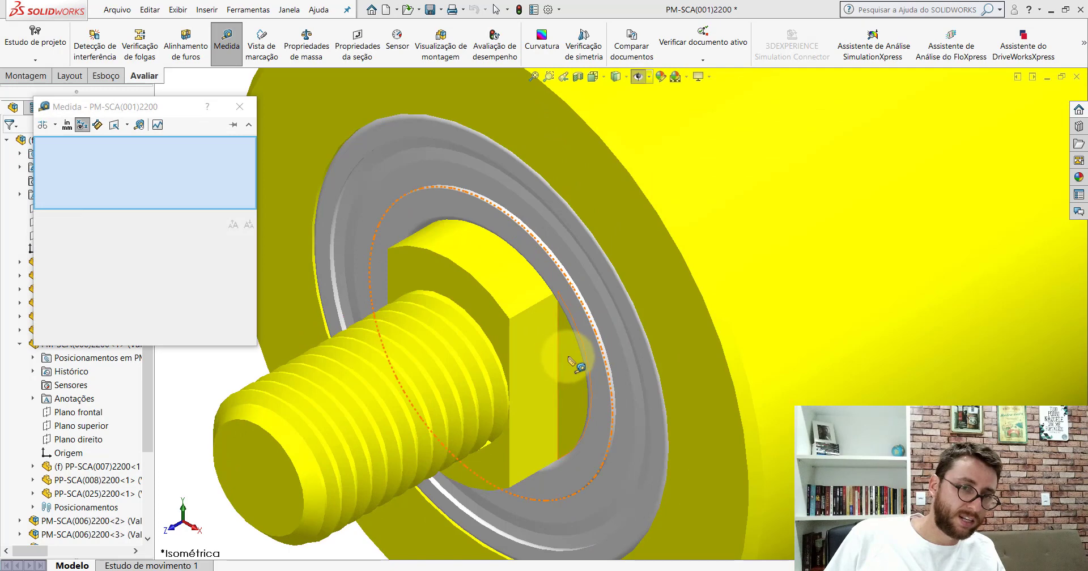
{"action": "left_click", "coordinate": [568, 357]}
{"action": "left_click", "coordinate": [517, 238]}
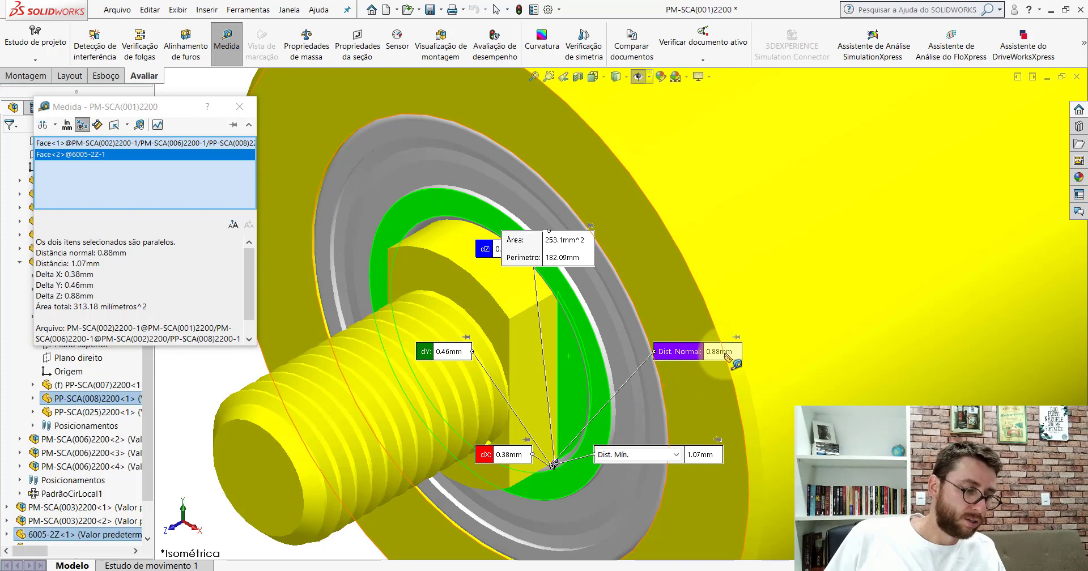
{"action": "key", "text": "Escape"}
Change the shaft's 130.00 length dimension to 130.00mm+0.88, giving 130.88 mm.
{"action": "scroll", "coordinate": [583, 389], "scroll_direction": "up", "scroll_amount": 3}
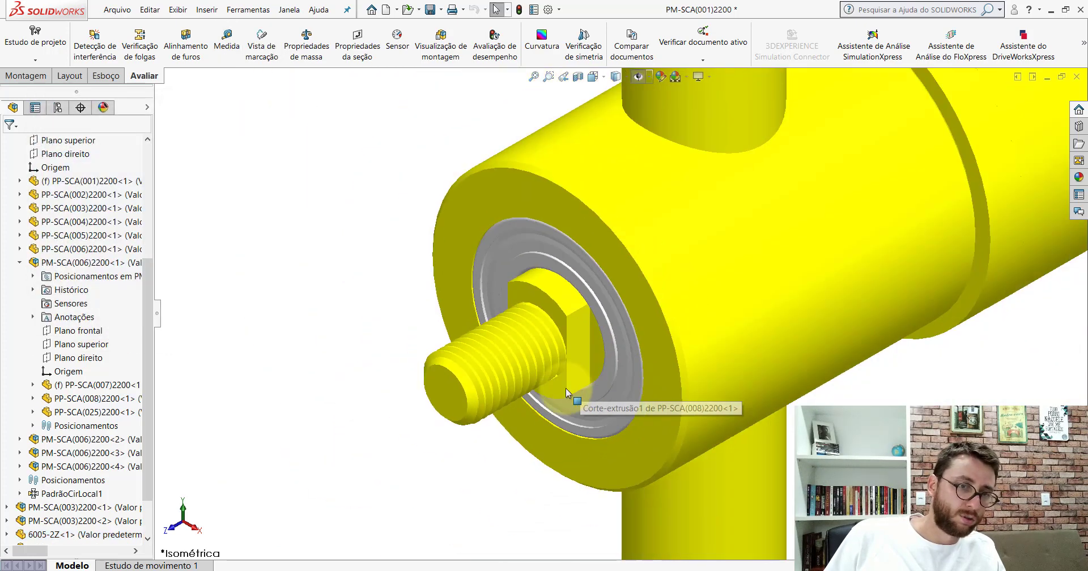
{"action": "double_click", "coordinate": [446, 395]}
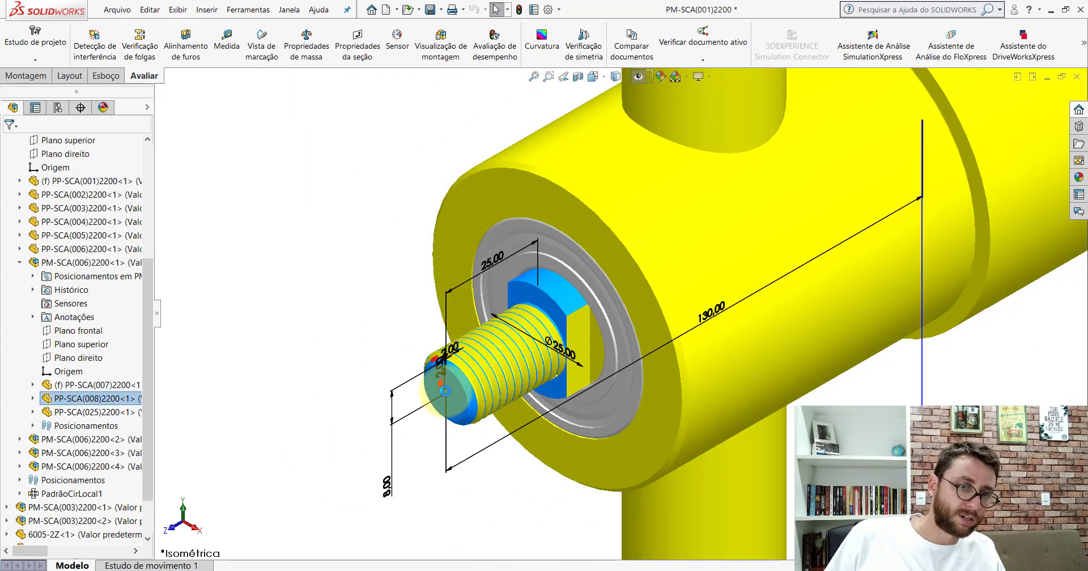
{"action": "double_click", "coordinate": [718, 315]}
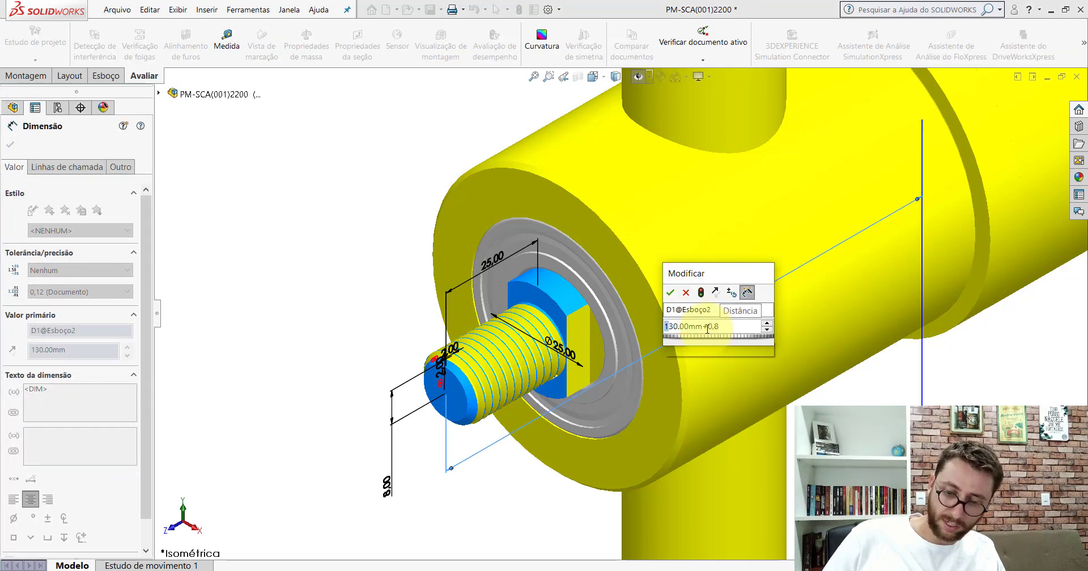
{"action": "key", "text": "Return"}
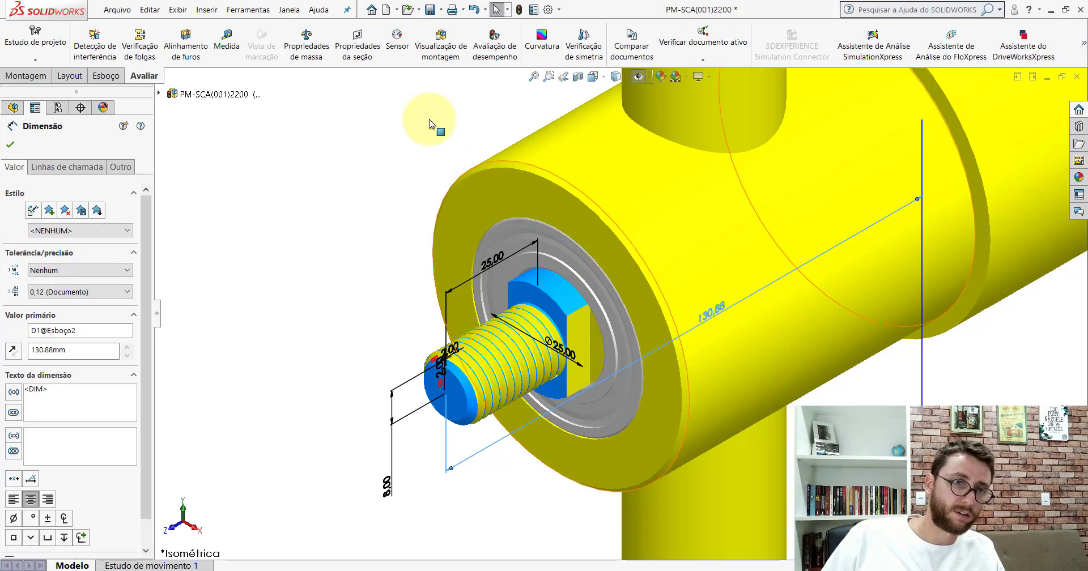
{"action": "left_click", "coordinate": [550, 105]}
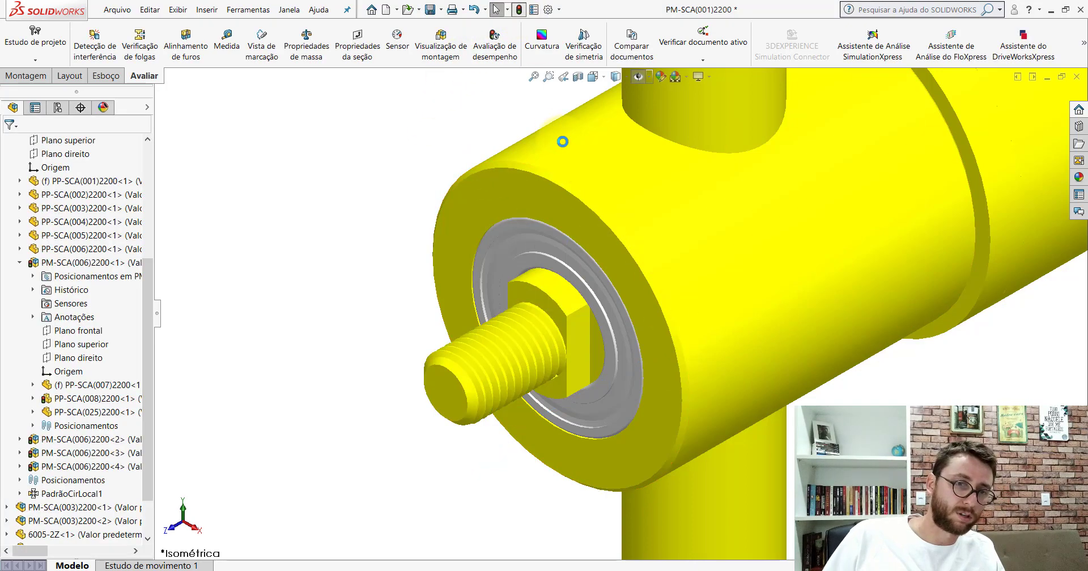
Orbit toward the nut face and collapse all items in the FeatureManager tree.
{"action": "scroll", "coordinate": [626, 360], "scroll_direction": "down", "scroll_amount": 5}
{"action": "mouse_move", "coordinate": [534, 309]}
{"action": "middle_mouse_down"}
{"action": "mouse_move", "coordinate": [496, 226]}
{"action": "mouse_move", "coordinate": [535, 242]}
{"action": "middle_mouse_up"}
{"action": "left_click", "coordinate": [549, 199]}
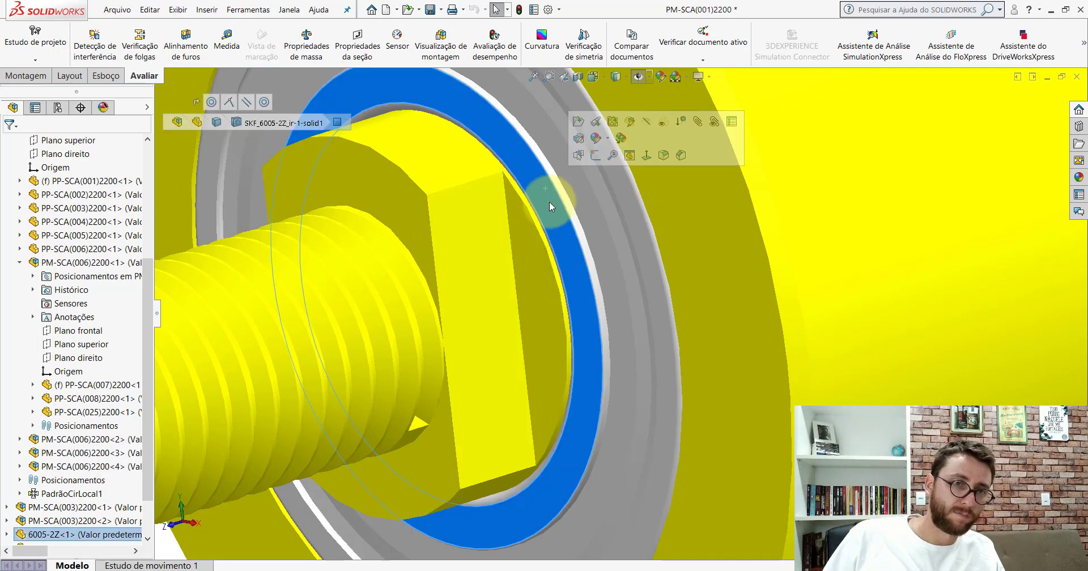
{"action": "scroll", "coordinate": [544, 204], "scroll_direction": "up", "scroll_amount": 5}
{"action": "left_click", "coordinate": [428, 161]}
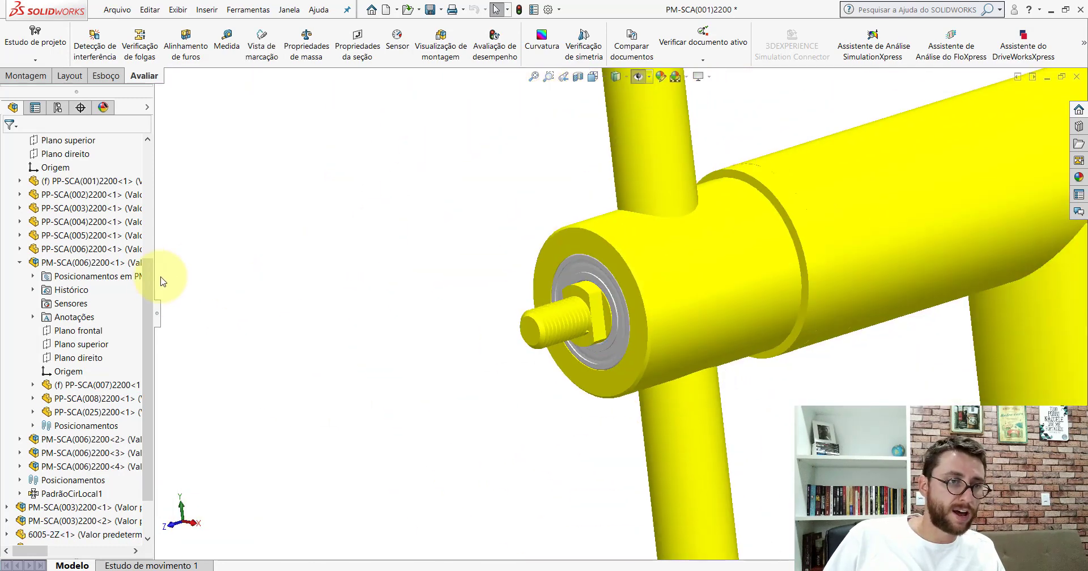
{"action": "left_click_drag", "start_coordinate": [147, 283], "coordinate": [147, 146]}
{"action": "right_click", "coordinate": [138, 142]}
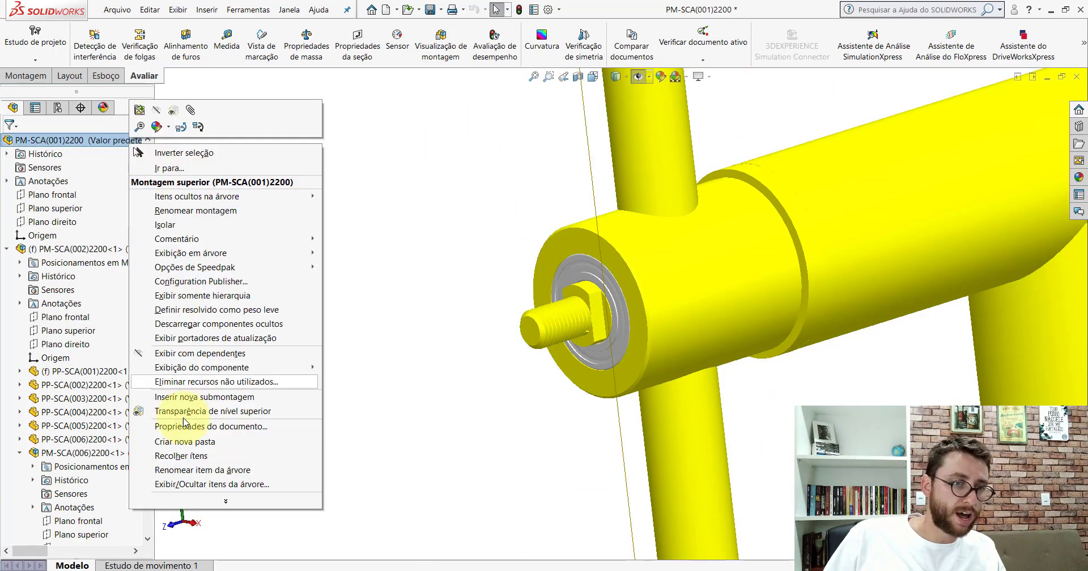
{"action": "left_click", "coordinate": [182, 456]}
Zoom around the washer and flatted shaft end to inspect them.
{"action": "scroll", "coordinate": [601, 256], "scroll_direction": "down", "scroll_amount": 3}
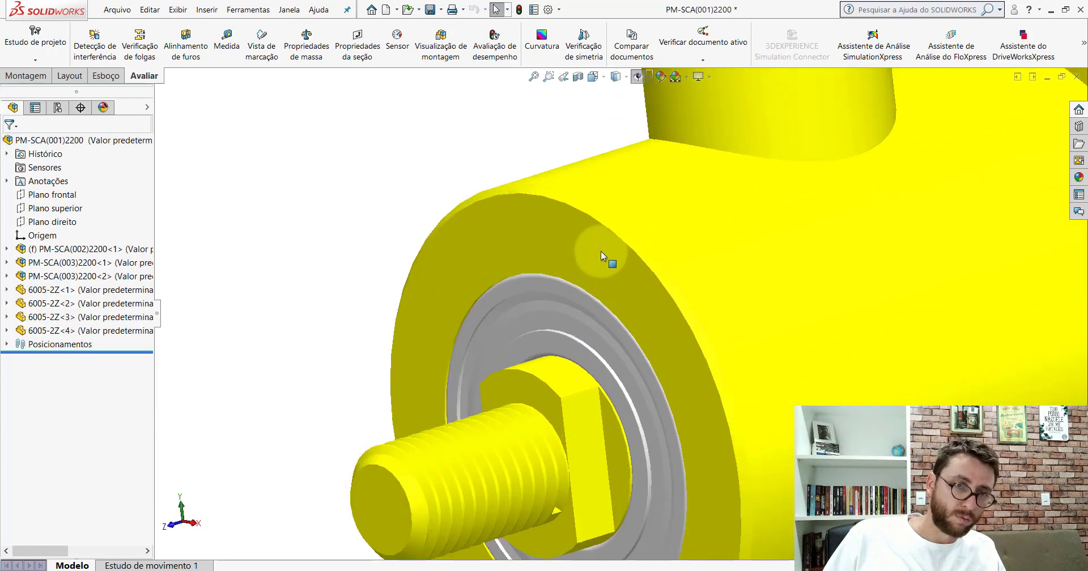
{"action": "scroll", "coordinate": [567, 215], "scroll_direction": "up", "scroll_amount": 4}
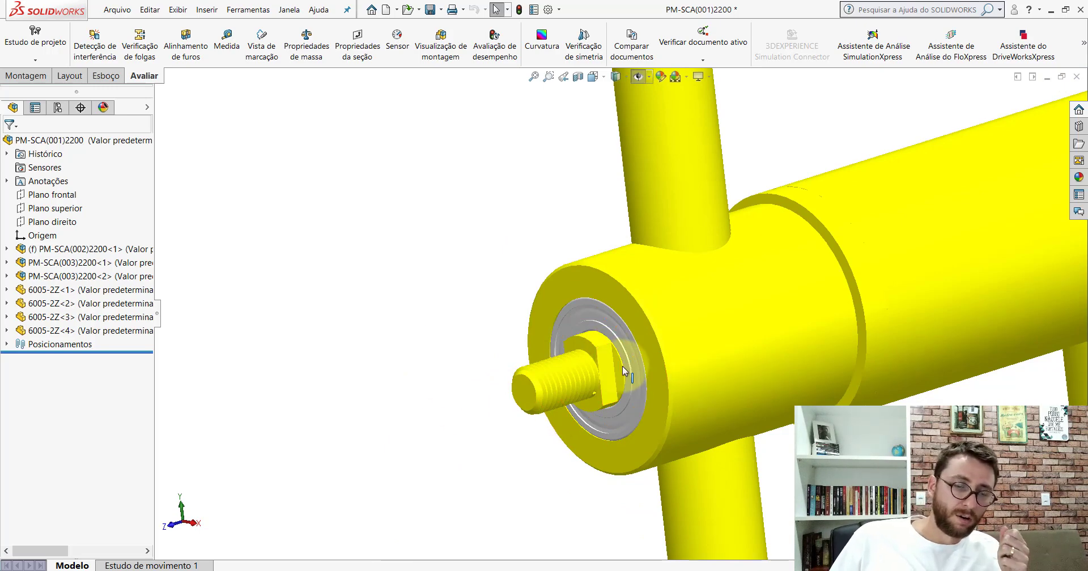
{"action": "scroll", "coordinate": [609, 357], "scroll_direction": "down", "scroll_amount": 3}
{"action": "scroll", "coordinate": [604, 316], "scroll_direction": "up", "scroll_amount": 1}
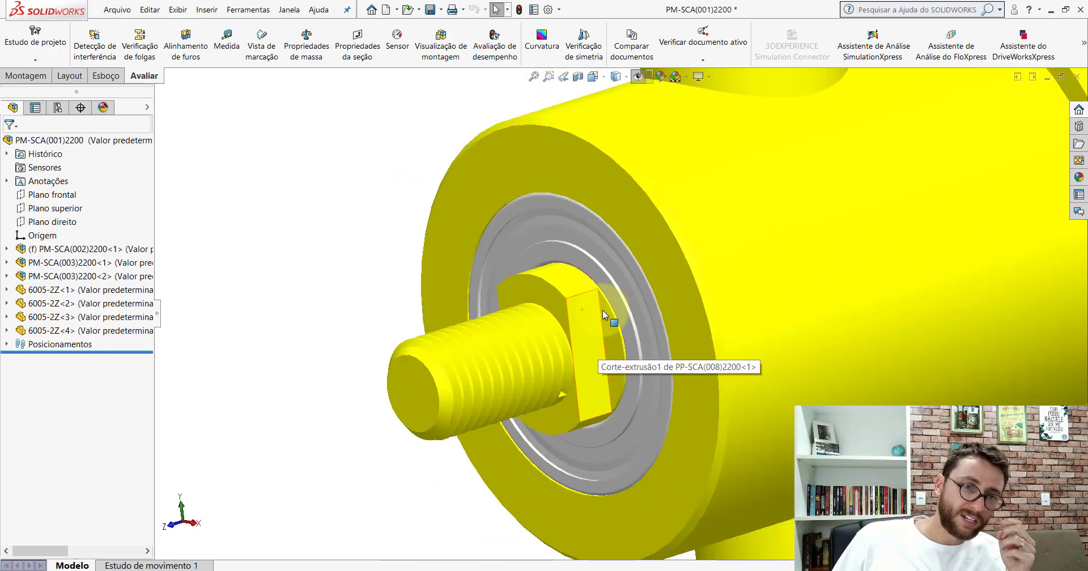
{"action": "scroll", "coordinate": [593, 346], "scroll_direction": "down", "scroll_amount": 2}
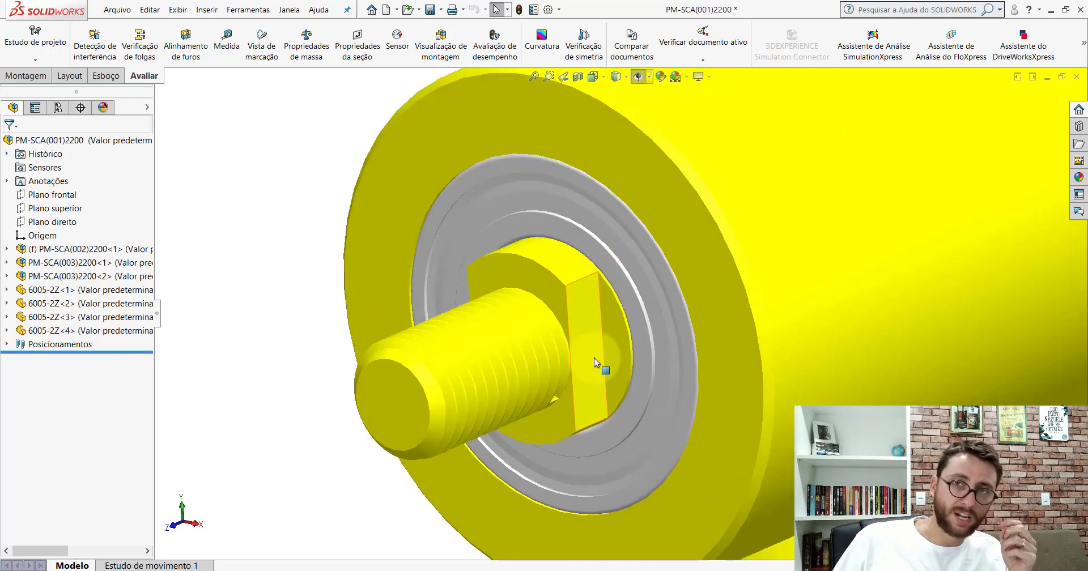
{"action": "scroll", "coordinate": [612, 340], "scroll_direction": "up", "scroll_amount": 3}
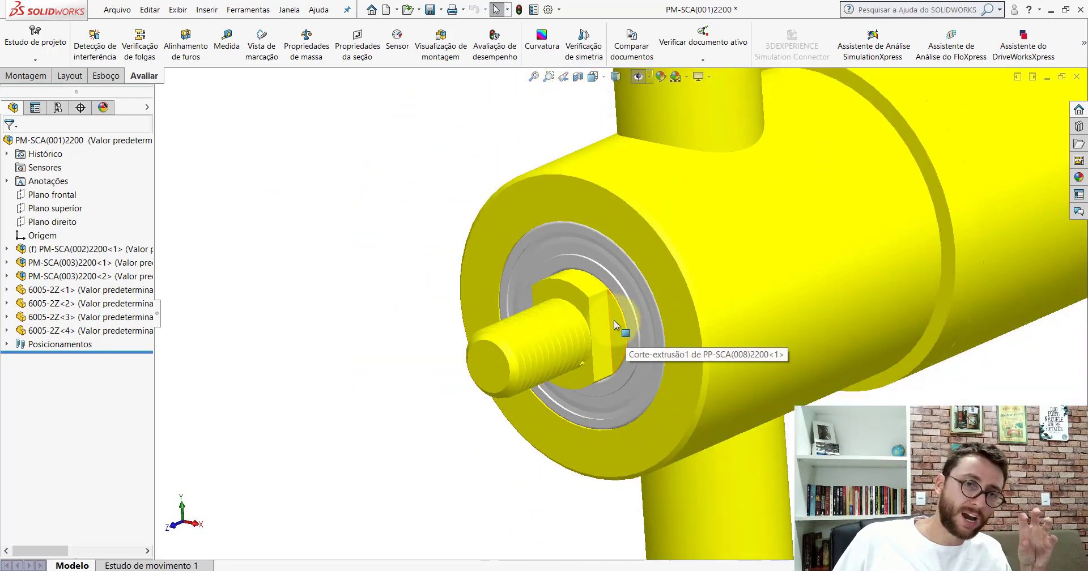
{"action": "scroll", "coordinate": [561, 349], "scroll_direction": "down", "scroll_amount": 2}
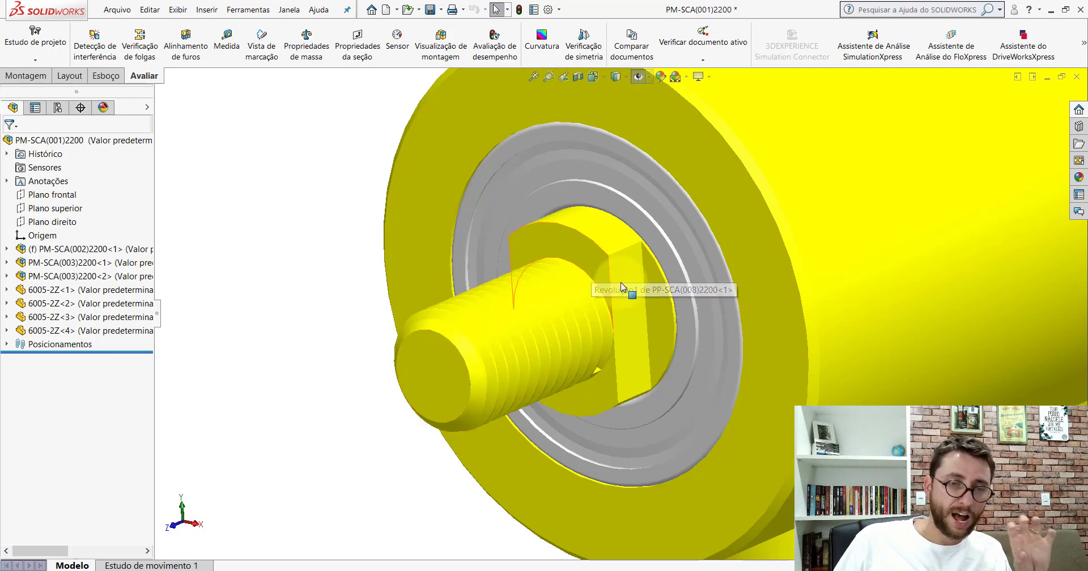
{"action": "scroll", "coordinate": [703, 301], "scroll_direction": "up", "scroll_amount": 3}
{"action": "scroll", "coordinate": [681, 292], "scroll_direction": "up", "scroll_amount": 2}
{"action": "scroll", "coordinate": [682, 292], "scroll_direction": "up", "scroll_amount": 3}
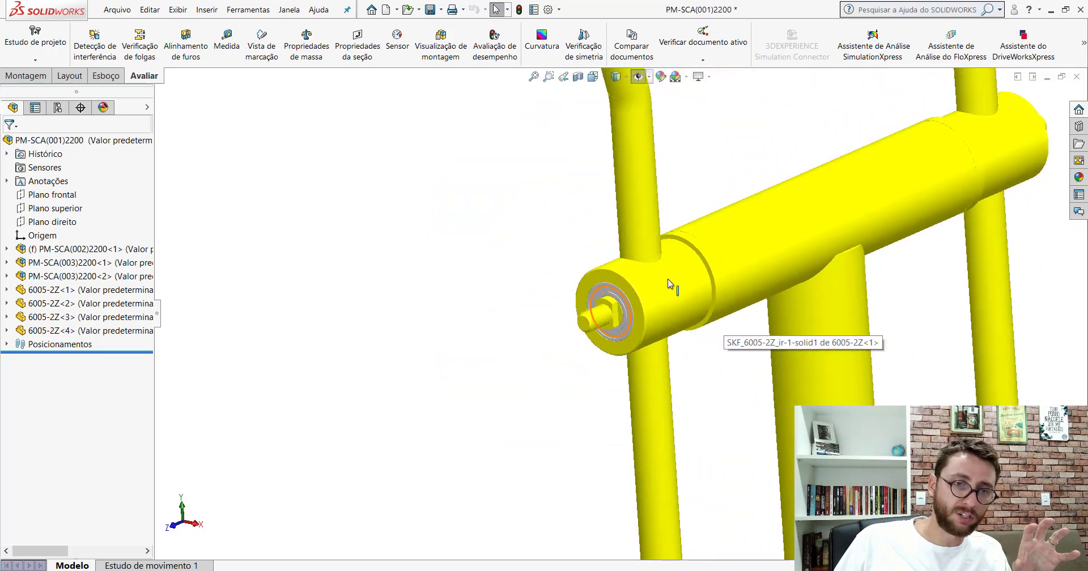
Locate the bearing housing and grey washer, collapse PM-SCA(003)2200<1>, and start Measure.
{"action": "left_click", "coordinate": [657, 295]}
{"action": "scroll", "coordinate": [660, 295], "scroll_direction": "up", "scroll_amount": 2}
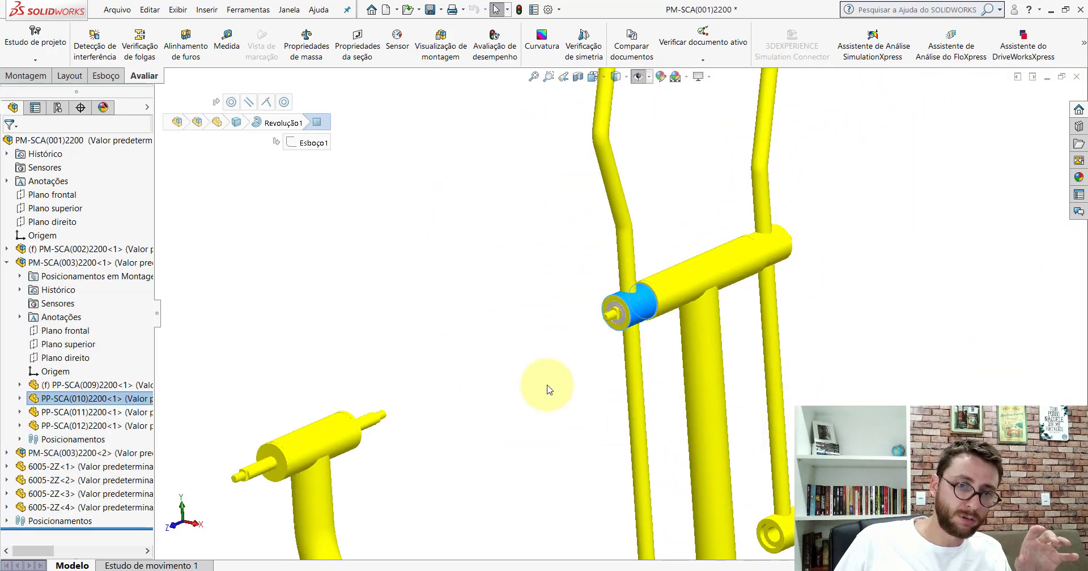
{"action": "scroll", "coordinate": [635, 298], "scroll_direction": "down", "scroll_amount": 3}
{"action": "left_click", "coordinate": [520, 286]}
{"action": "scroll", "coordinate": [520, 286], "scroll_direction": "down", "scroll_amount": 3}
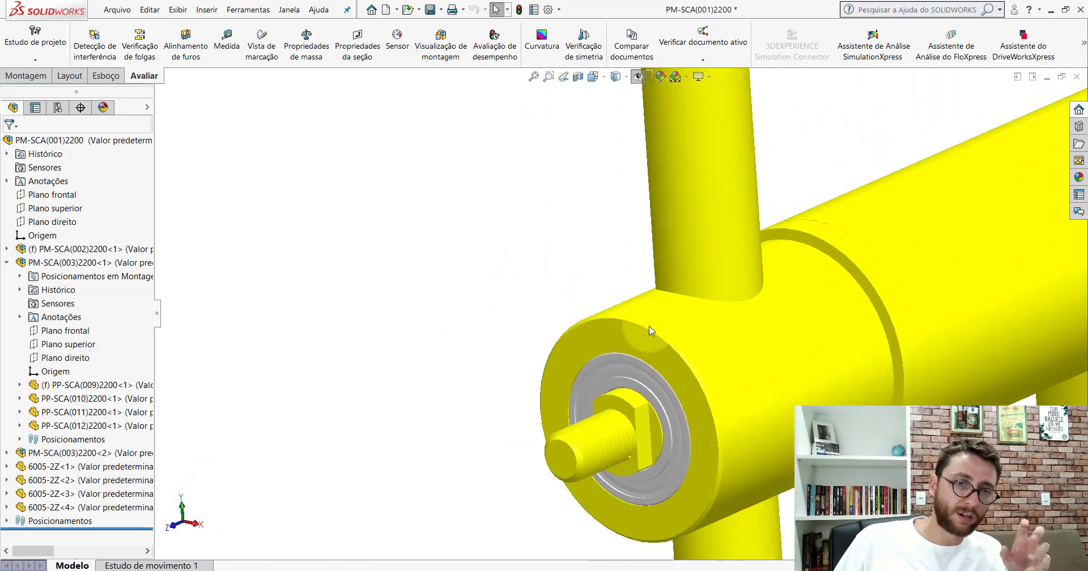
{"action": "scroll", "coordinate": [691, 413], "scroll_direction": "down", "scroll_amount": 2}
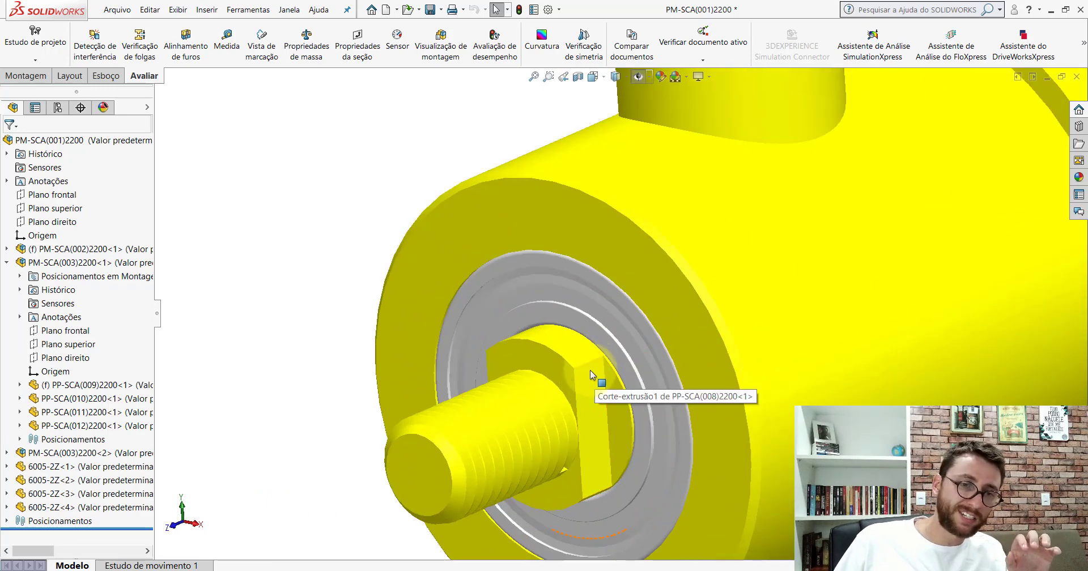
{"action": "left_click", "coordinate": [559, 278]}
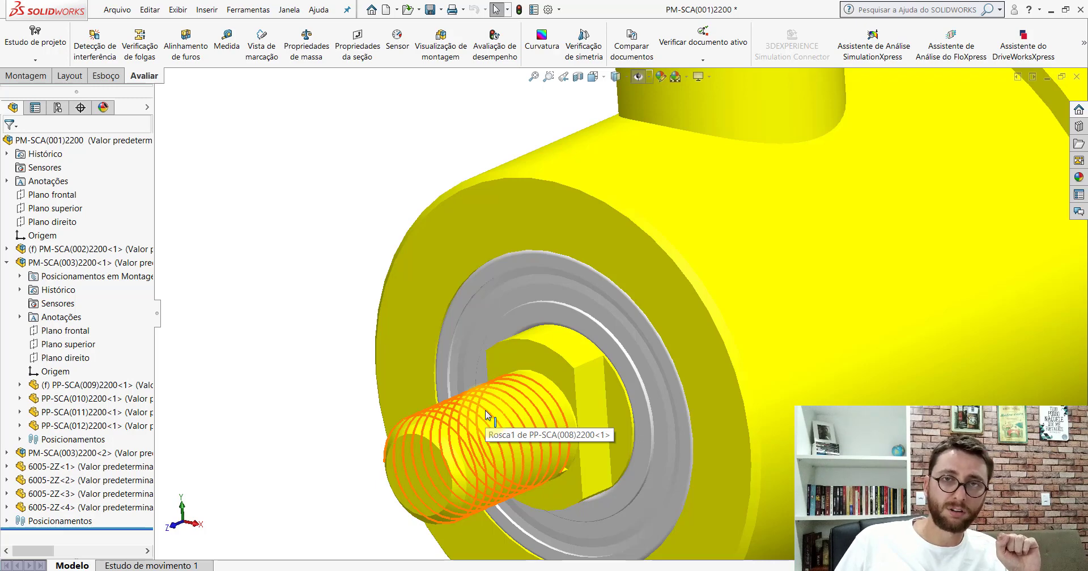
{"action": "left_click", "coordinate": [7, 263]}
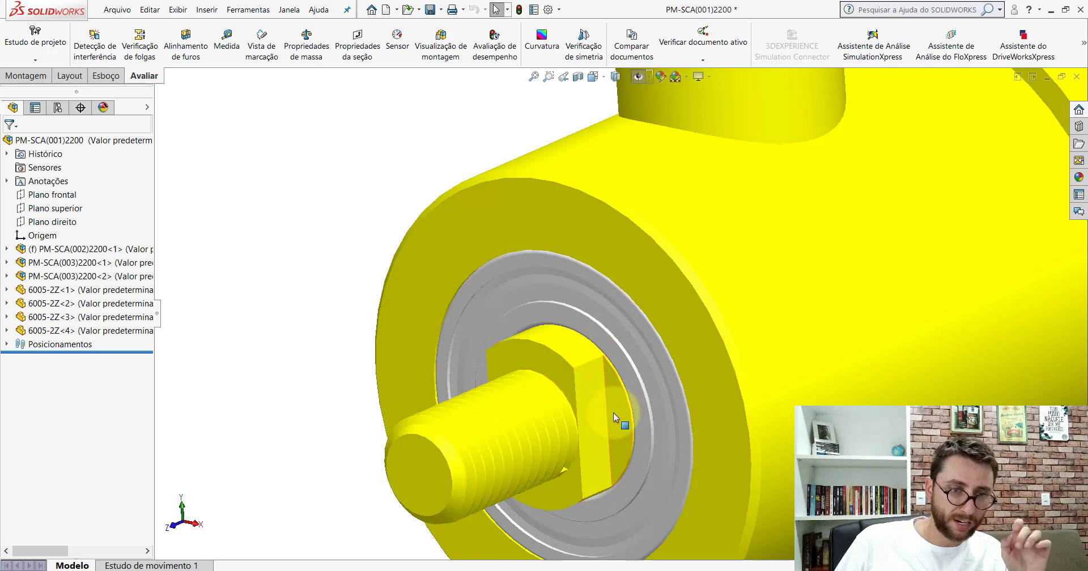
{"action": "left_click", "coordinate": [226, 42]}
{"action": "scroll", "coordinate": [512, 346], "scroll_direction": "down", "scroll_amount": 2}
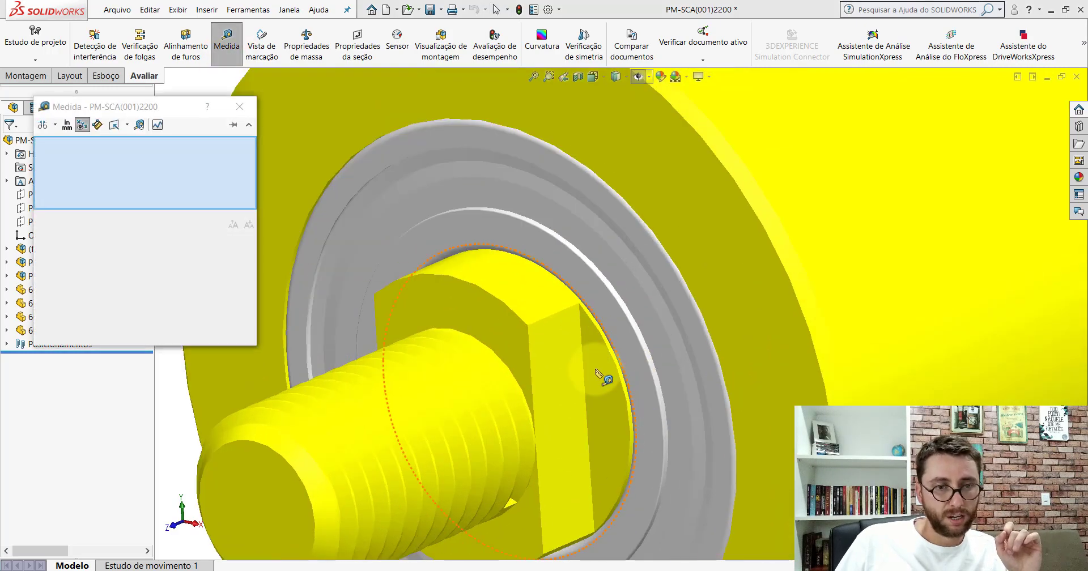
Measure the two parallel flat faces to confirm the 6.35 mm cut.
{"action": "left_click", "coordinate": [604, 414]}
{"action": "left_click", "coordinate": [507, 334]}
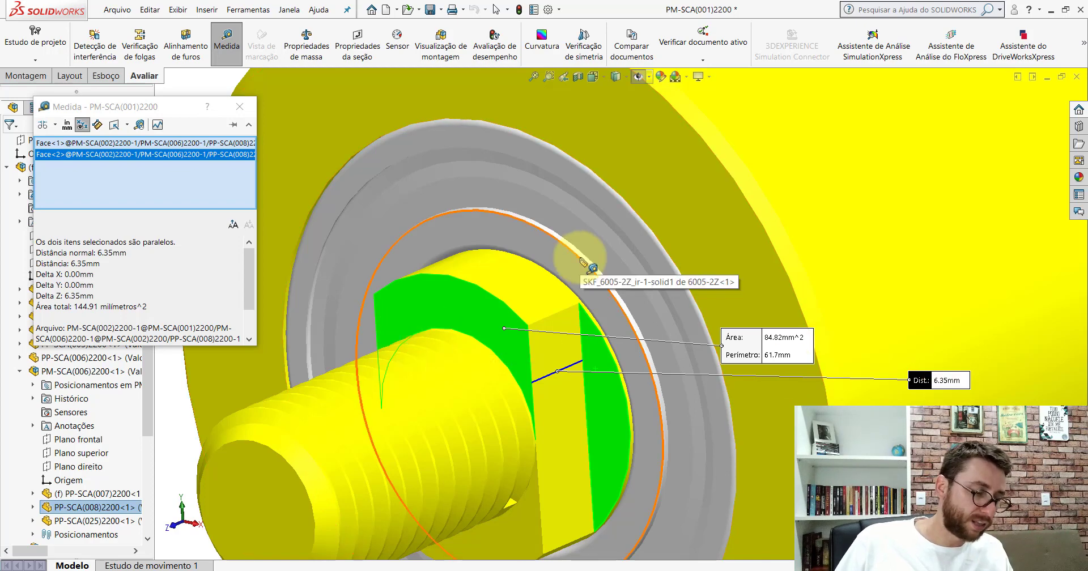
{"action": "key", "text": "Escape"}
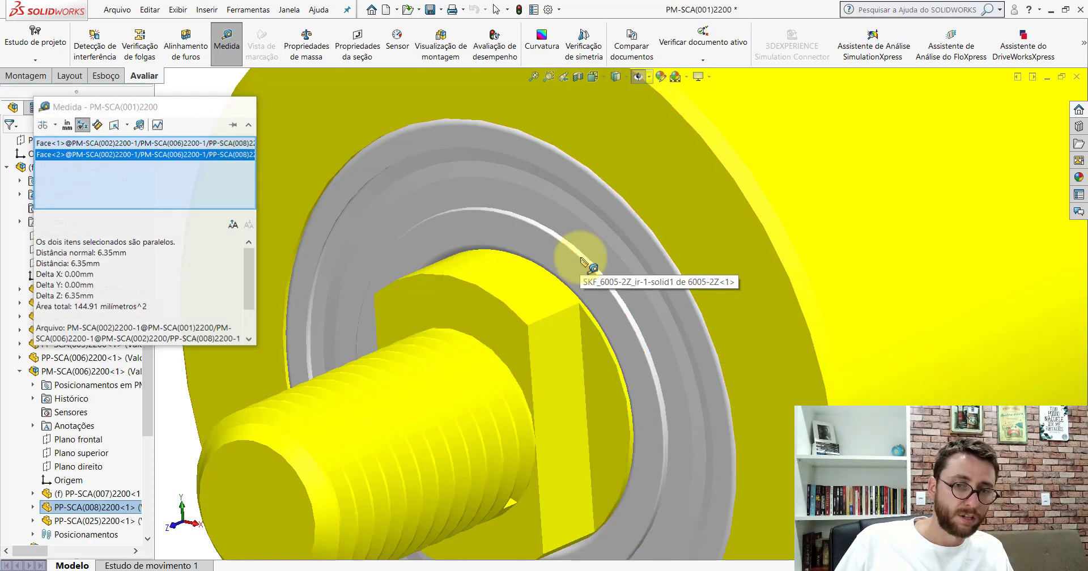
{"action": "key", "text": "Escape"}
Change the flat cut's D1@Corte-extrusão1 depth from 6.35 mm to 4.35 mm.
{"action": "scroll", "coordinate": [604, 368], "scroll_direction": "up", "scroll_amount": 3}
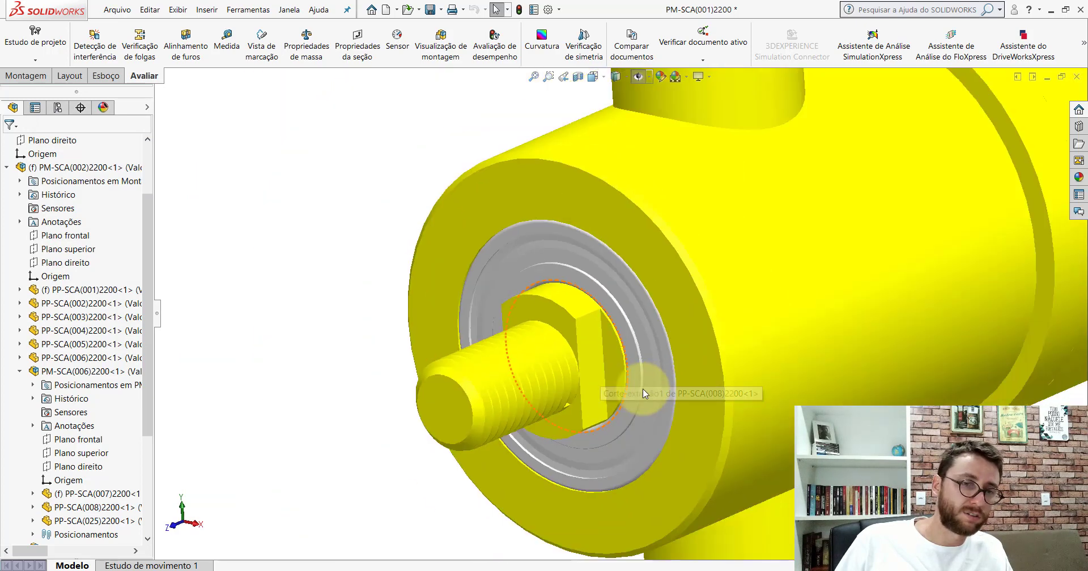
{"action": "left_click", "coordinate": [588, 328]}
{"action": "scroll", "coordinate": [643, 384], "scroll_direction": "down", "scroll_amount": 2}
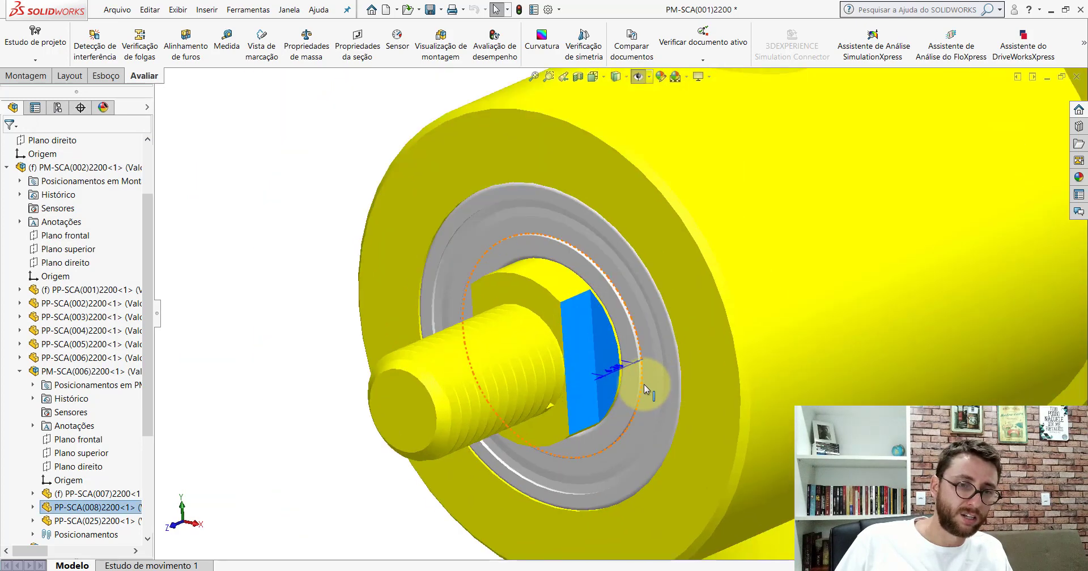
{"action": "scroll", "coordinate": [643, 384], "scroll_direction": "down", "scroll_amount": 2}
{"action": "double_click", "coordinate": [592, 343]}
{"action": "type", "text": "4.35"}
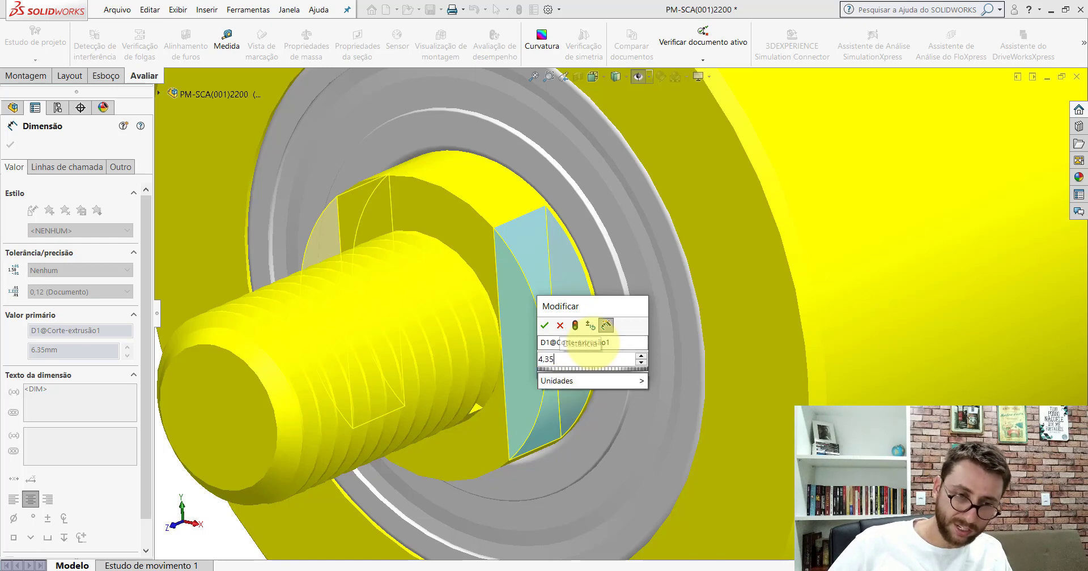
{"action": "key", "text": "Escape"}
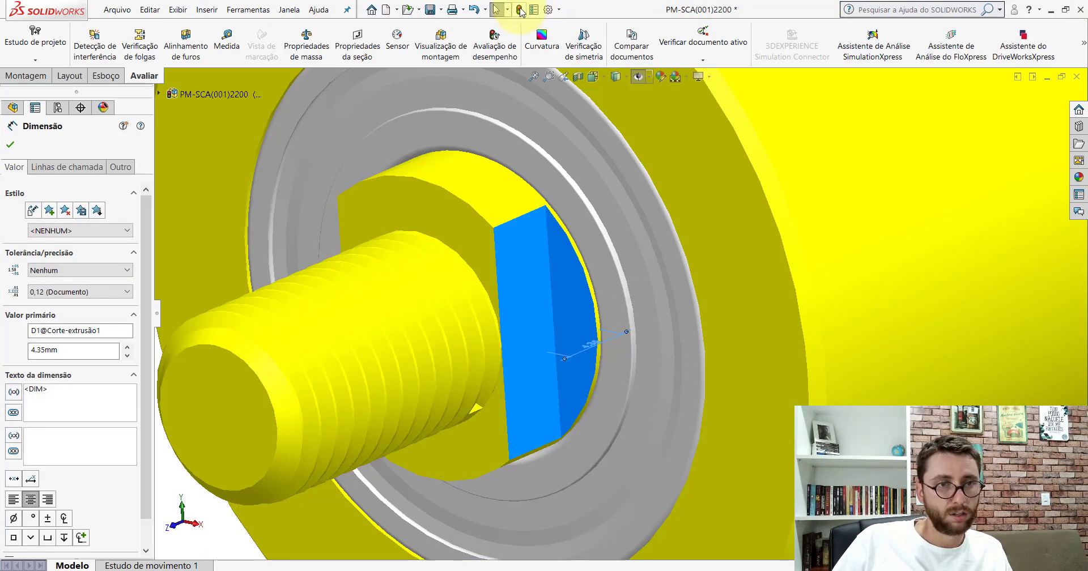
{"action": "left_click", "coordinate": [597, 119]}
Measure from the shaft's flat face to the washer face, confirming the 2 mm gap.
{"action": "scroll", "coordinate": [539, 310], "scroll_direction": "up", "scroll_amount": 3}
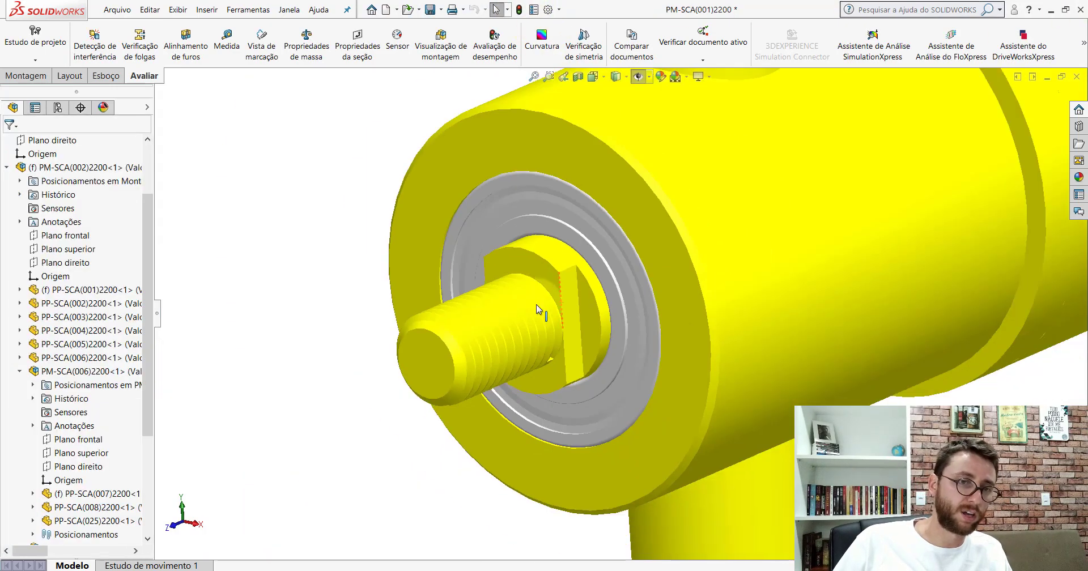
{"action": "scroll", "coordinate": [538, 310], "scroll_direction": "down", "scroll_amount": 3}
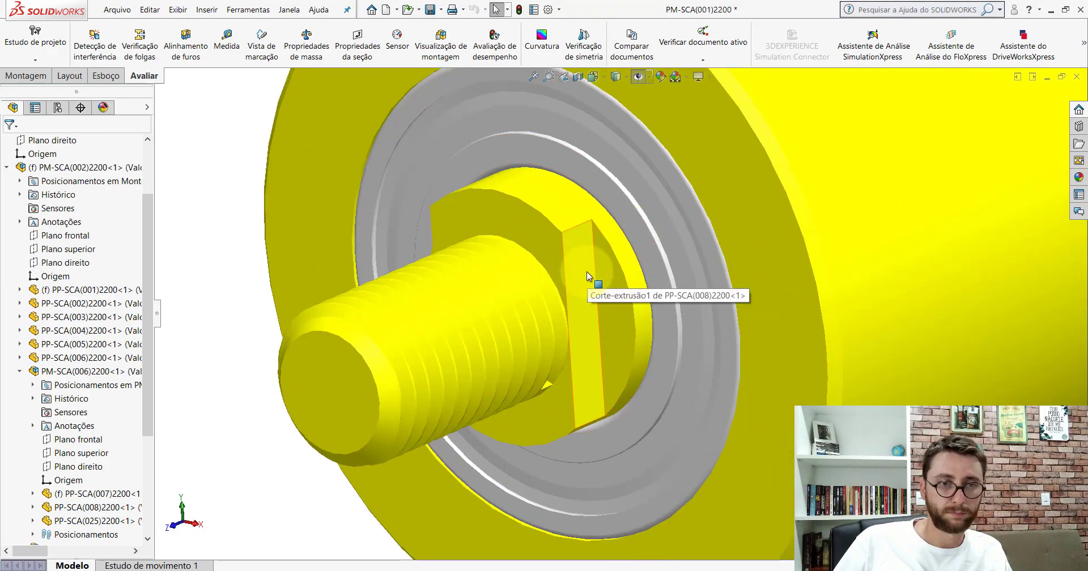
{"action": "mouse_move", "coordinate": [586, 271]}
{"action": "middle_mouse_down"}
{"action": "mouse_move", "coordinate": [548, 282]}
{"action": "mouse_move", "coordinate": [577, 305]}
{"action": "middle_mouse_up"}
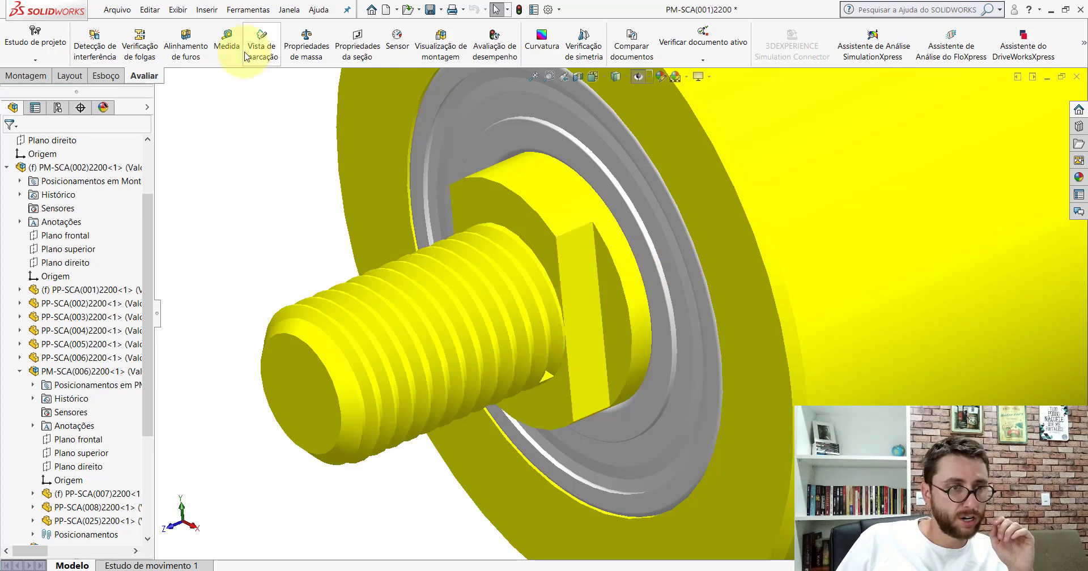
{"action": "left_click", "coordinate": [226, 40]}
{"action": "left_click", "coordinate": [609, 270]}
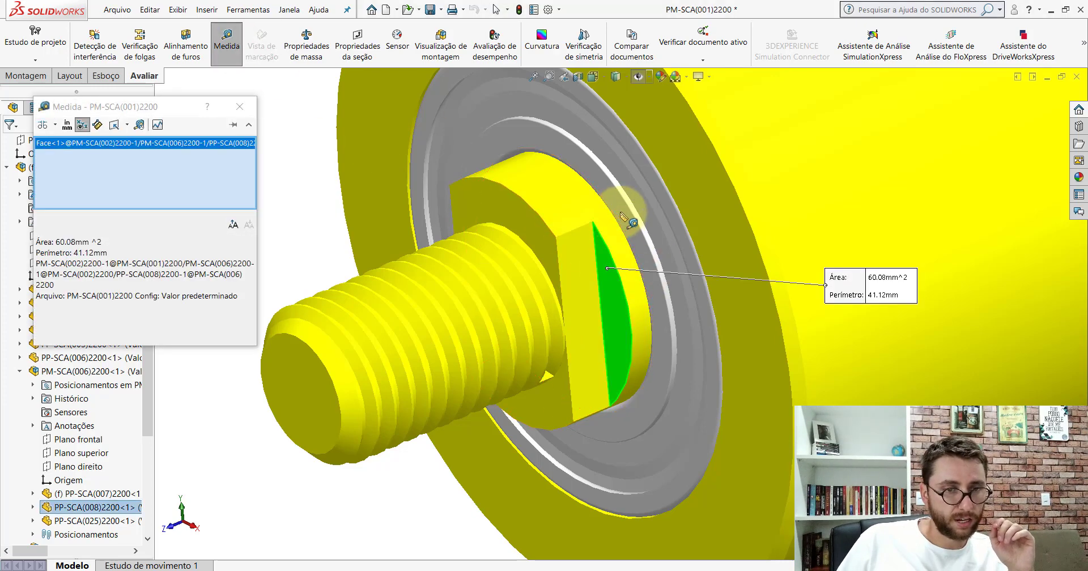
{"action": "left_click", "coordinate": [623, 216]}
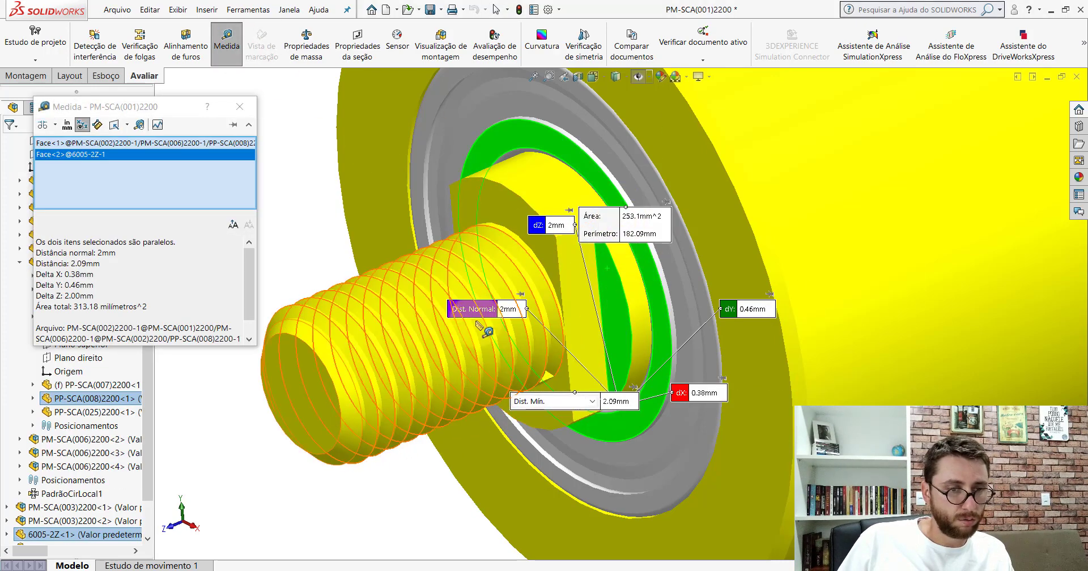
{"action": "key", "text": "Escape"}
Show the shaft end's dimensions and bring the 130.88 mm length dimension into view.
{"action": "double_click", "coordinate": [641, 287]}
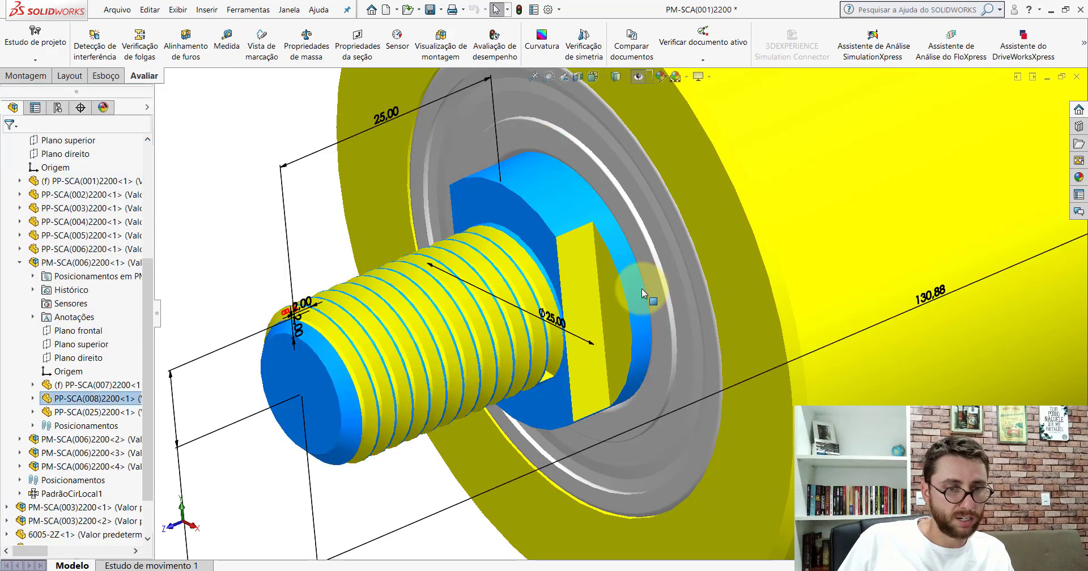
{"action": "scroll", "coordinate": [690, 307], "scroll_direction": "up", "scroll_amount": 5}
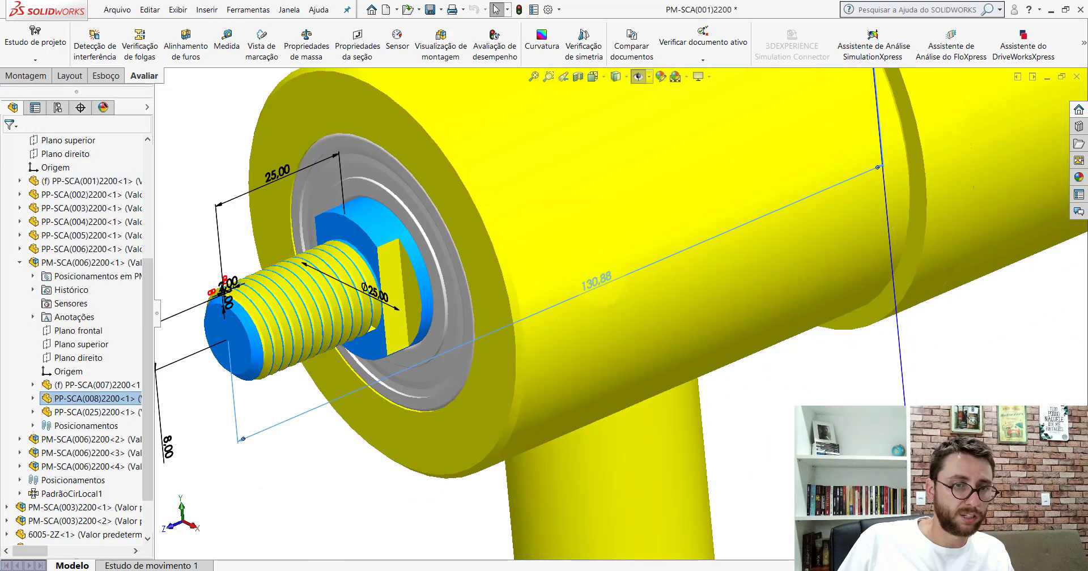
{"action": "double_click", "coordinate": [596, 281]}
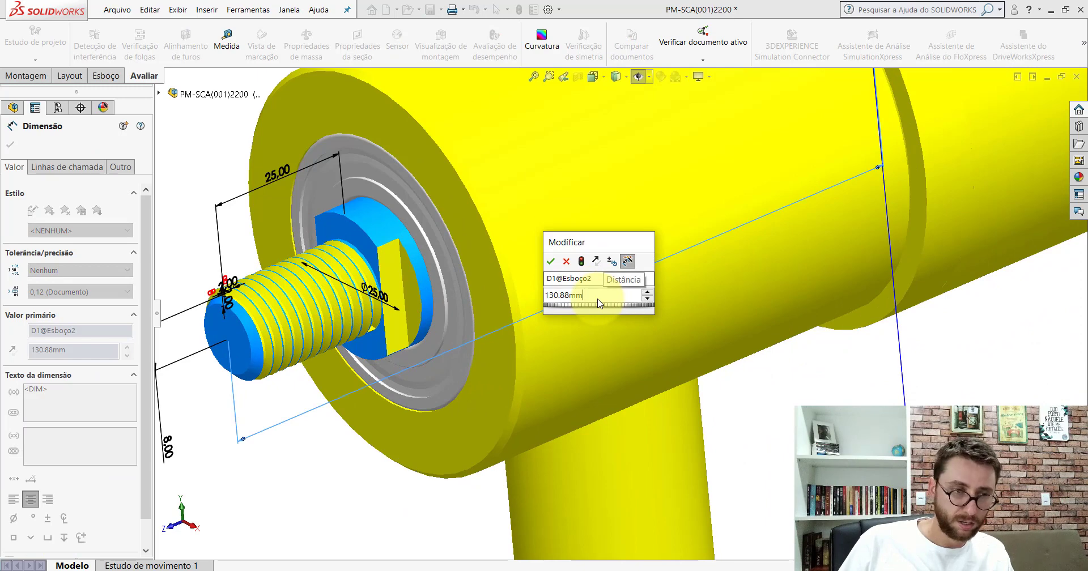
{"action": "left_click", "coordinate": [267, 473]}
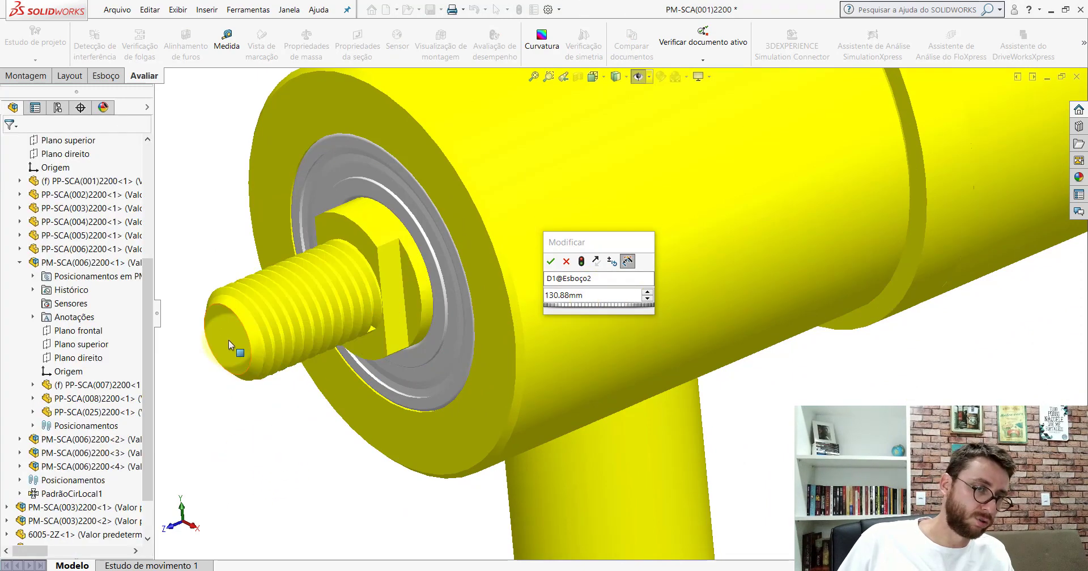
{"action": "double_click", "coordinate": [229, 340]}
{"action": "left_click_drag", "start_coordinate": [612, 243], "coordinate": [501, 185]}
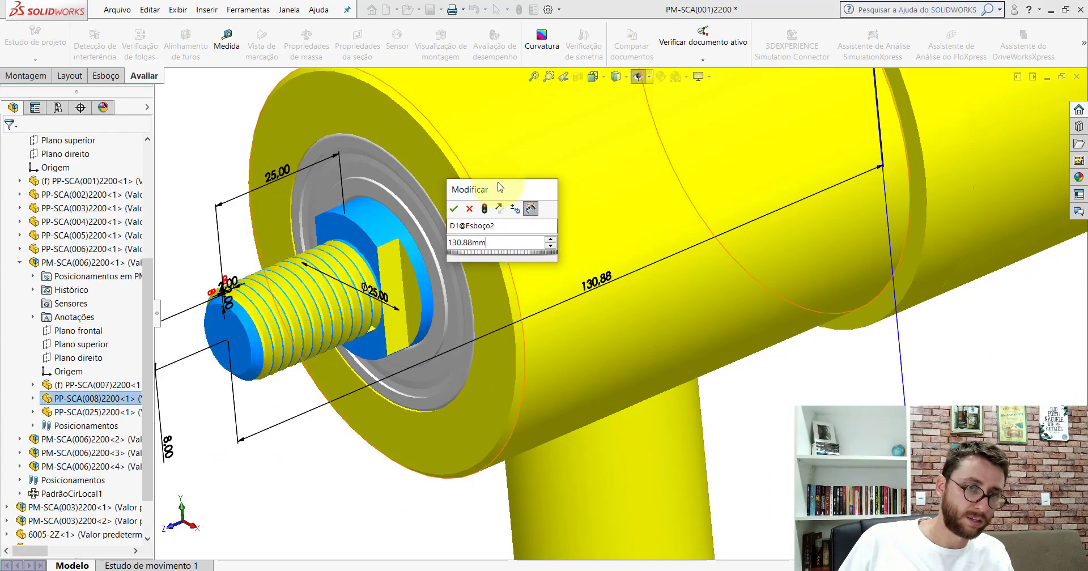
{"action": "left_click", "coordinate": [456, 205]}
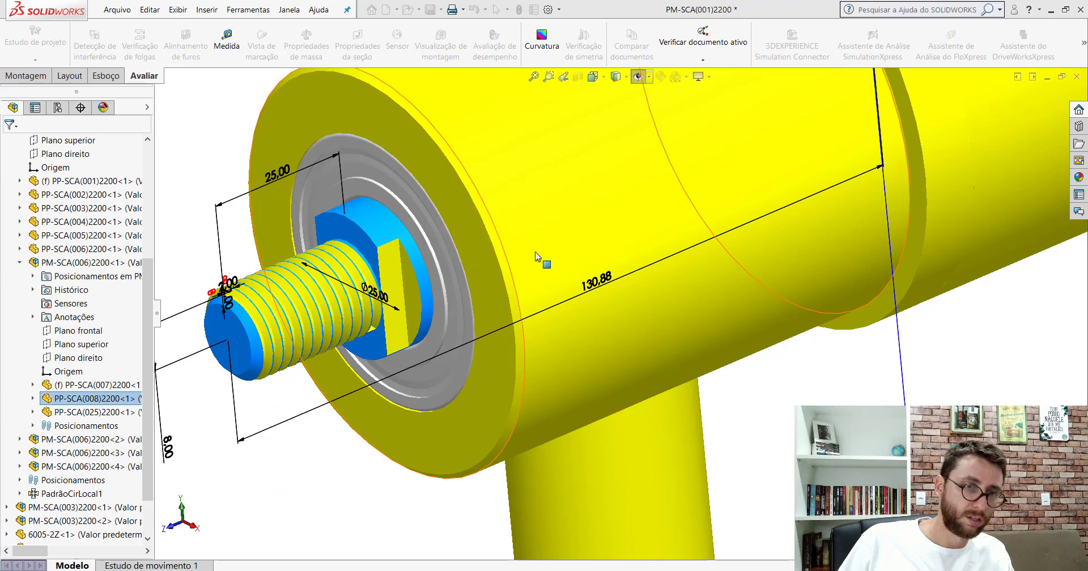
Reduce the 130.88 mm distance by 2 to 128.88 mm and apply it.
{"action": "double_click", "coordinate": [595, 282]}
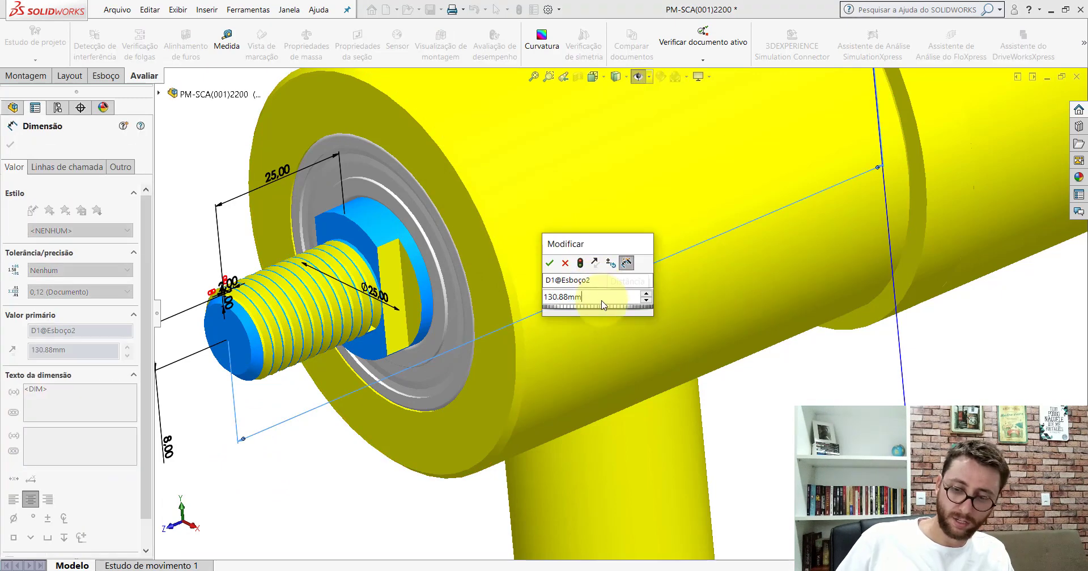
{"action": "type", "text": "-2"}
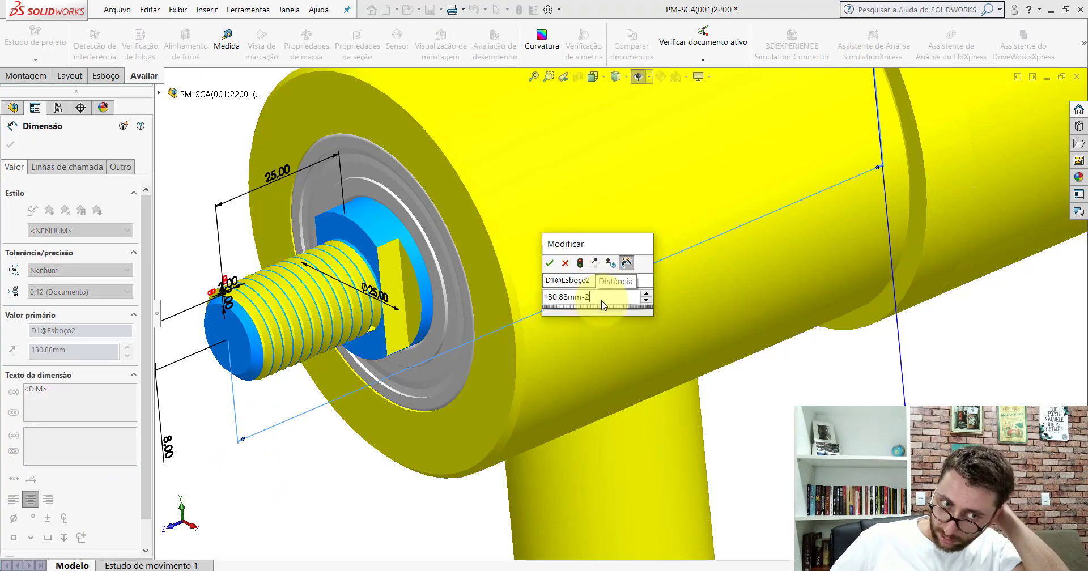
{"action": "key", "text": "Return"}
{"action": "left_click", "coordinate": [520, 9]}
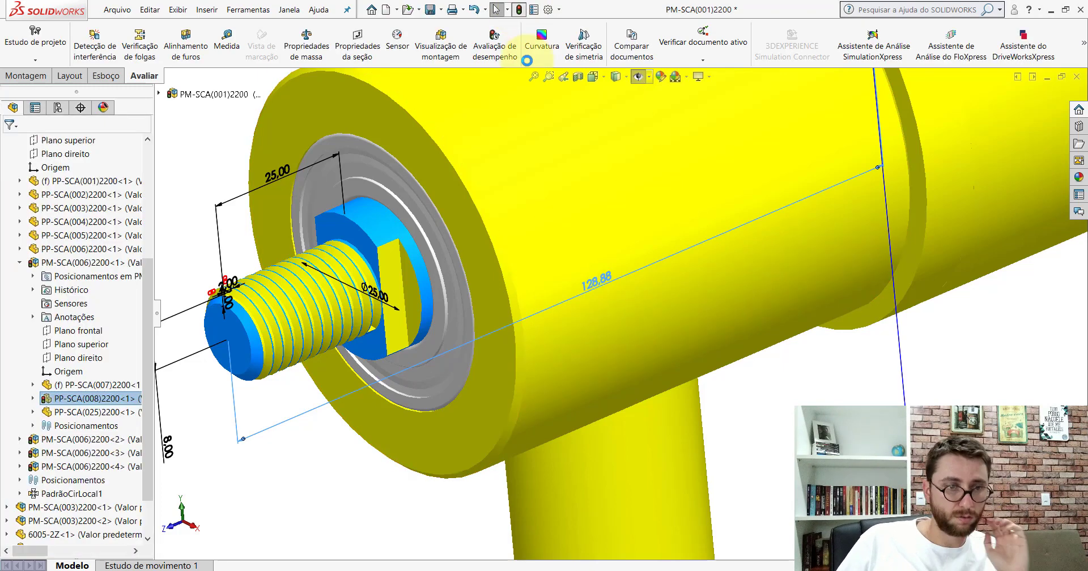
{"action": "scroll", "coordinate": [502, 290], "scroll_direction": "up", "scroll_amount": 3}
{"action": "scroll", "coordinate": [566, 272], "scroll_direction": "down", "scroll_amount": 5}
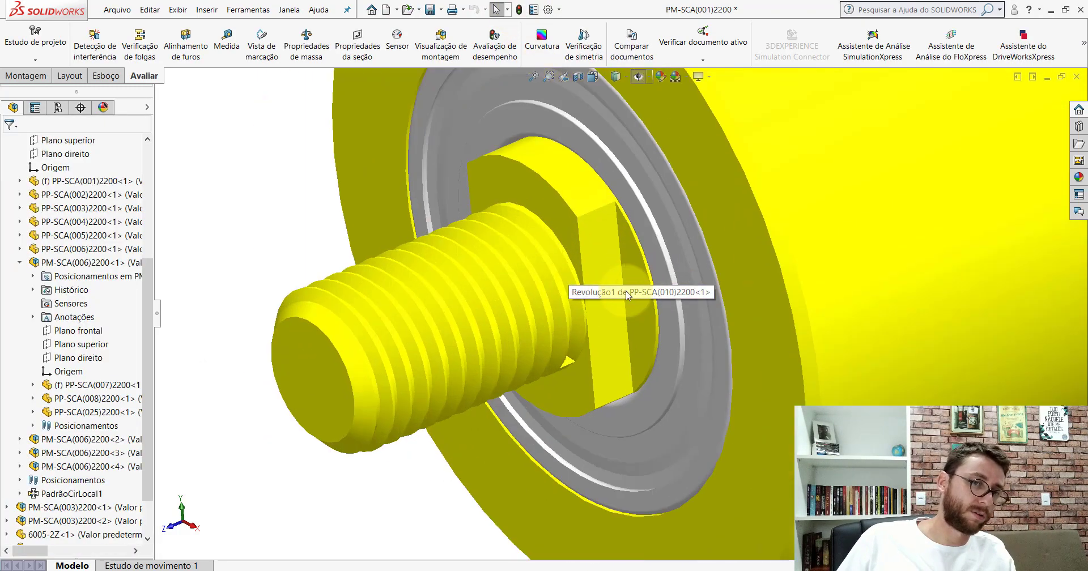
{"action": "scroll", "coordinate": [624, 262], "scroll_direction": "down", "scroll_amount": 3}
{"action": "scroll", "coordinate": [606, 278], "scroll_direction": "up", "scroll_amount": 4}
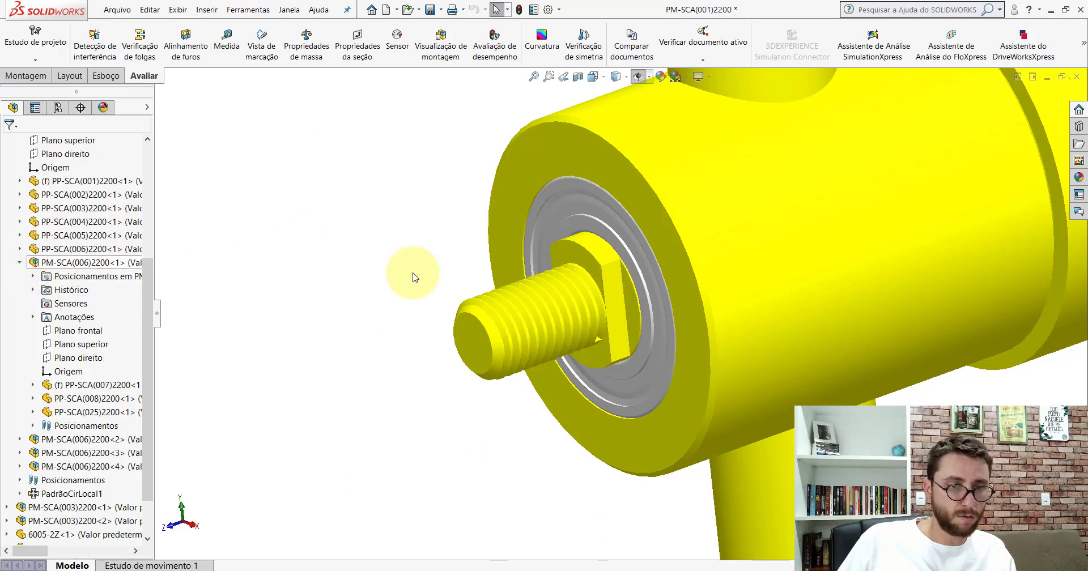
Collapse all expanded items under the top-level assembly in the FeatureManager tree.
{"action": "scroll", "coordinate": [758, 289], "scroll_direction": "up", "scroll_amount": 3}
{"action": "scroll", "coordinate": [758, 290], "scroll_direction": "up", "scroll_amount": 3}
{"action": "scroll", "coordinate": [662, 478], "scroll_direction": "down", "scroll_amount": 3}
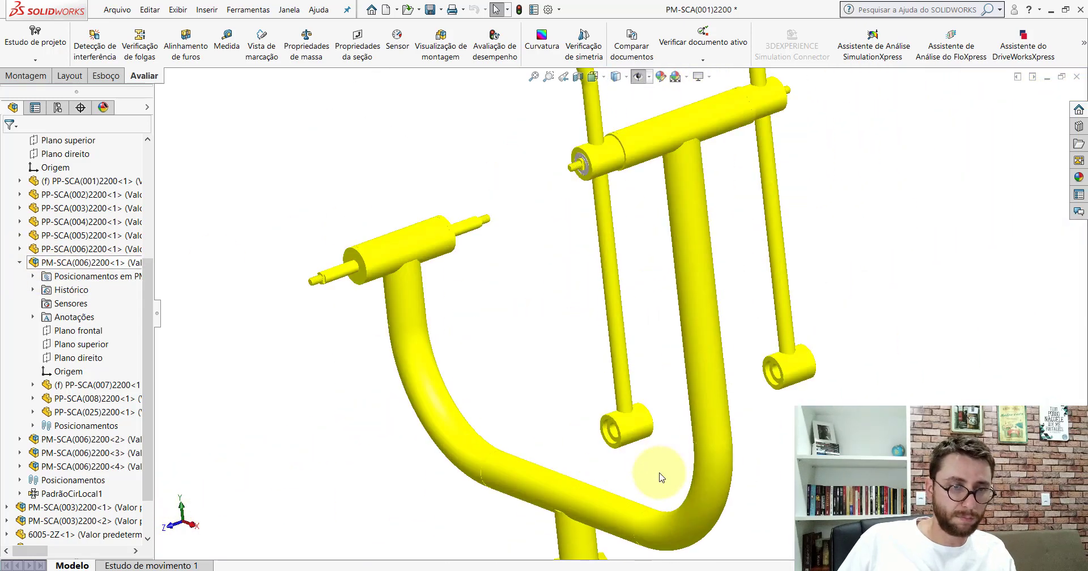
{"action": "scroll", "coordinate": [652, 465], "scroll_direction": "up", "scroll_amount": 2}
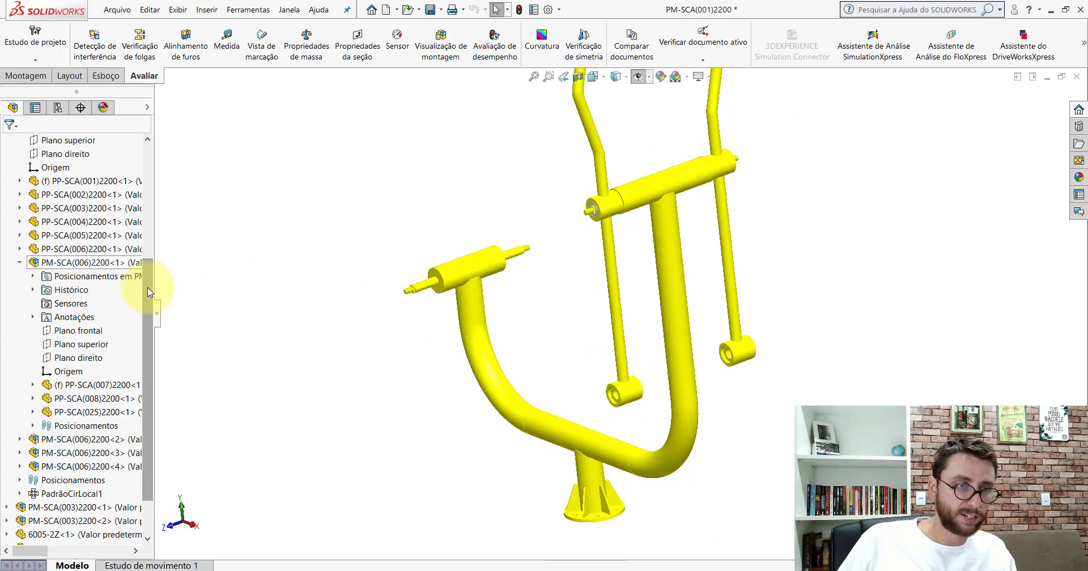
{"action": "left_click_drag", "start_coordinate": [149, 291], "coordinate": [149, 164]}
{"action": "left_click", "coordinate": [133, 140]}
{"action": "right_click", "coordinate": [133, 141]}
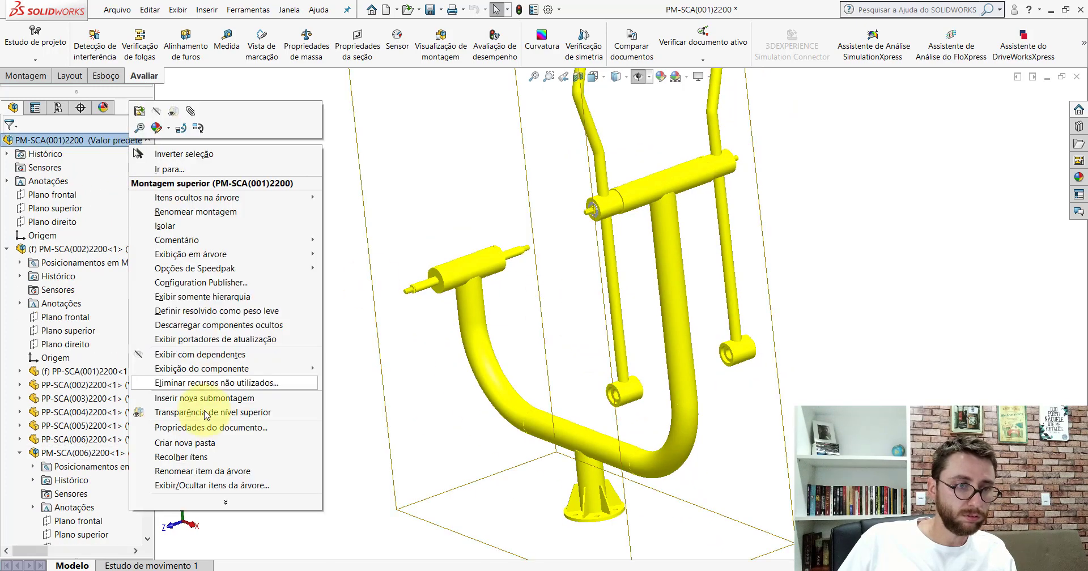
{"action": "left_click", "coordinate": [199, 458]}
Zoom to fit the whole assembly and reset it to the isometric view.
{"action": "scroll", "coordinate": [510, 299], "scroll_direction": "down", "scroll_amount": 5}
{"action": "mouse_move", "coordinate": [459, 238]}
{"action": "middle_mouse_down"}
{"action": "mouse_move", "coordinate": [449, 221]}
{"action": "mouse_move", "coordinate": [514, 256]}
{"action": "middle_mouse_up"}
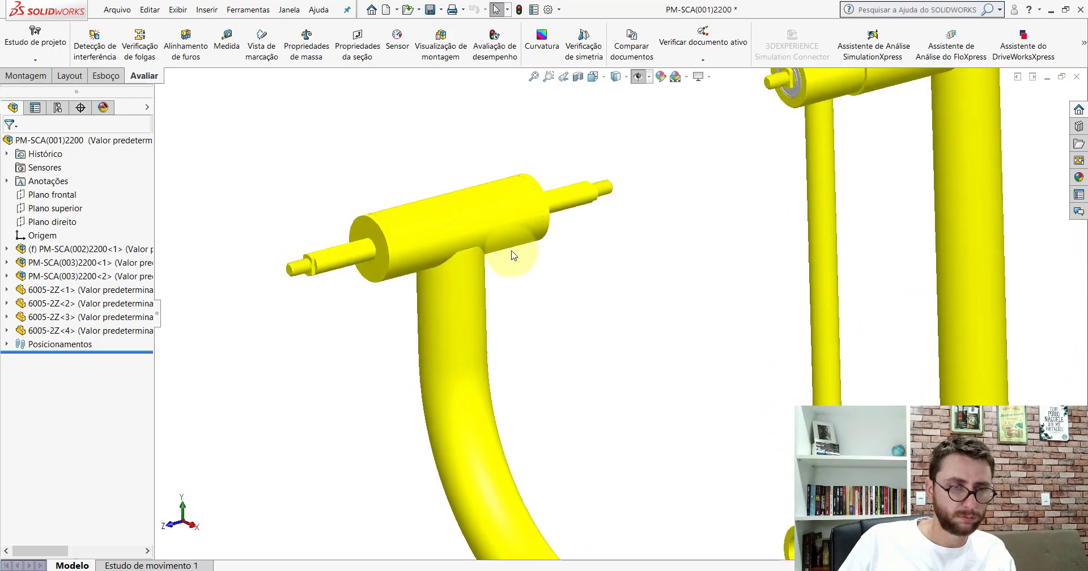
{"action": "key", "text": "f"}
{"action": "left_click", "coordinate": [593, 77]}
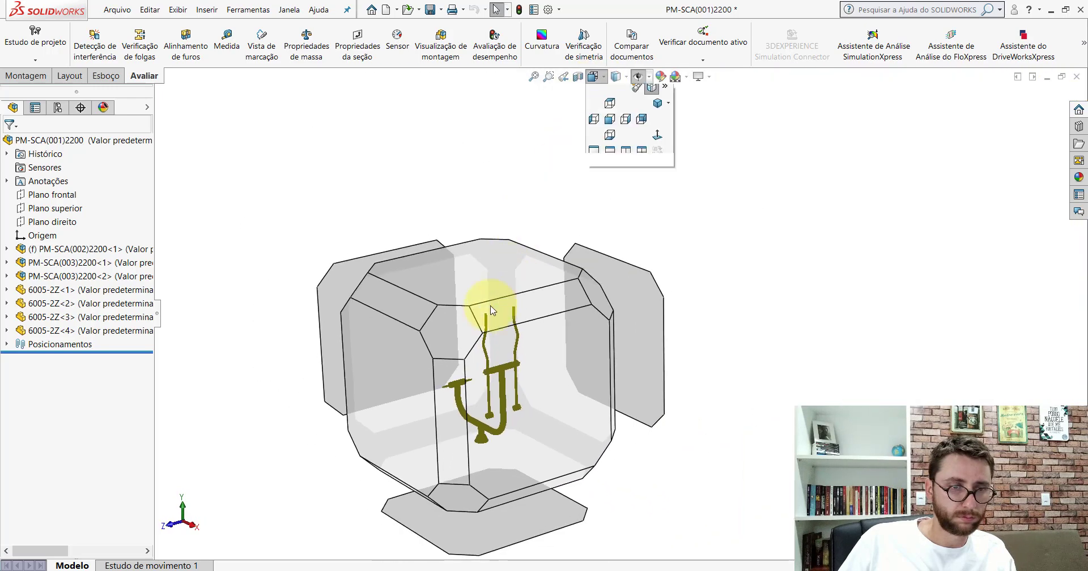
{"action": "left_click", "coordinate": [451, 322]}
{"action": "scroll", "coordinate": [737, 290], "scroll_direction": "down", "scroll_amount": 5}
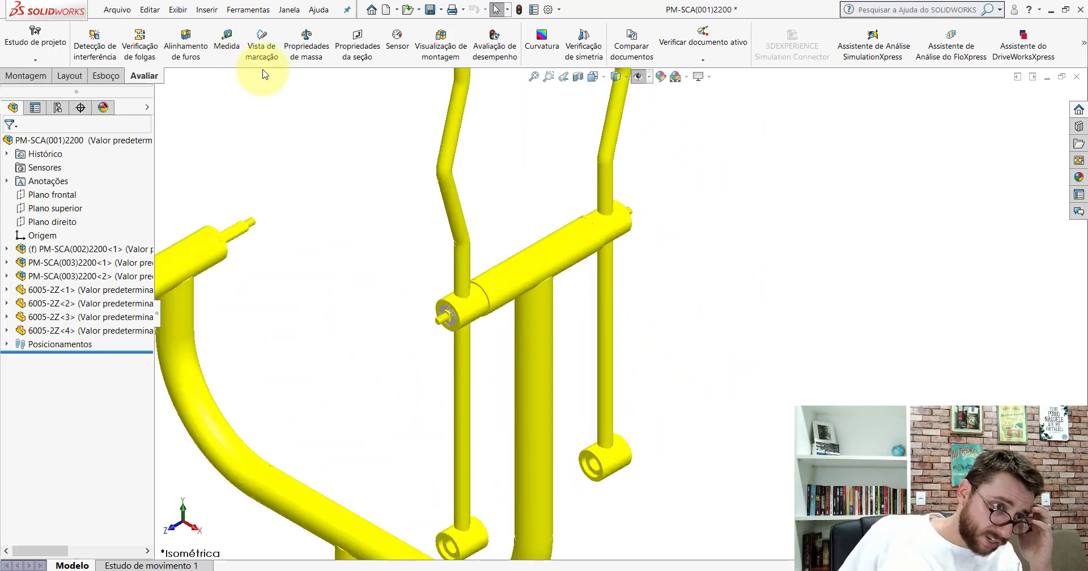
{"action": "left_click", "coordinate": [227, 40]}
{"action": "scroll", "coordinate": [478, 329], "scroll_direction": "down", "scroll_amount": 3}
{"action": "scroll", "coordinate": [498, 304], "scroll_direction": "down", "scroll_amount": 3}
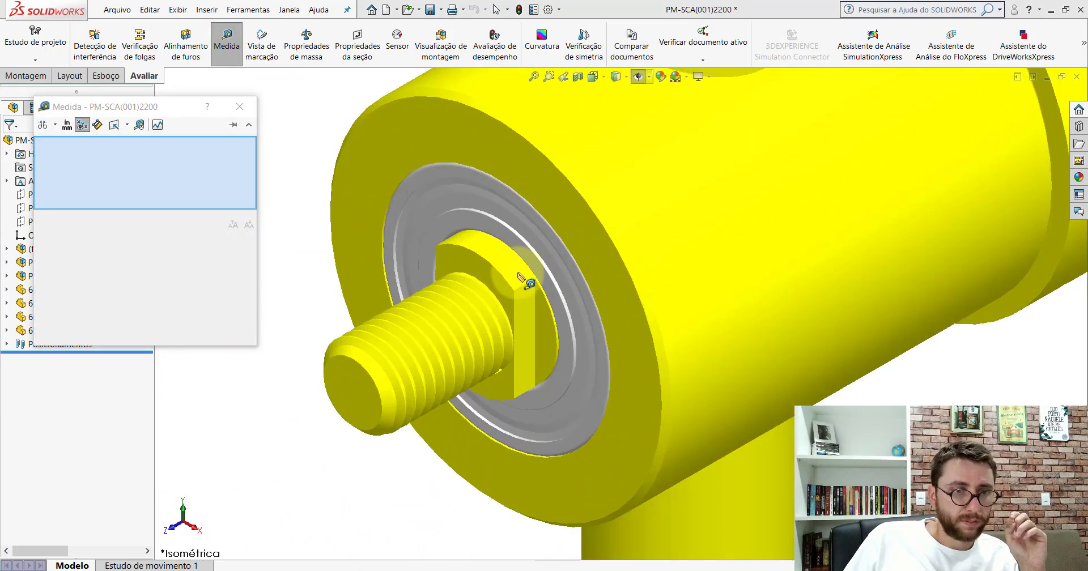
{"action": "left_click", "coordinate": [527, 141]}
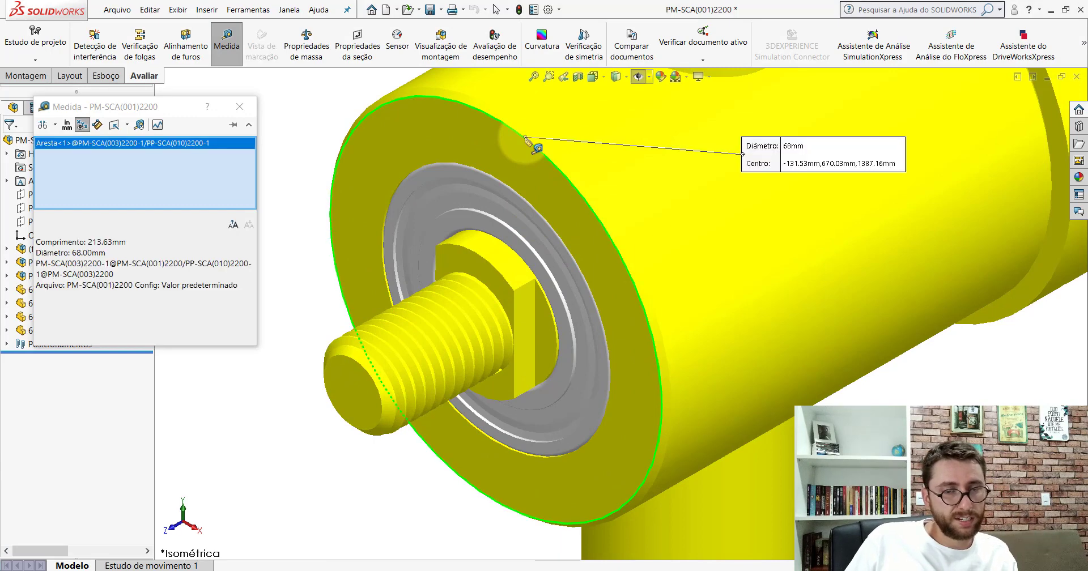
{"action": "scroll", "coordinate": [544, 216], "scroll_direction": "up", "scroll_amount": 3}
{"action": "scroll", "coordinate": [558, 225], "scroll_direction": "up", "scroll_amount": 3}
{"action": "left_click", "coordinate": [422, 204]}
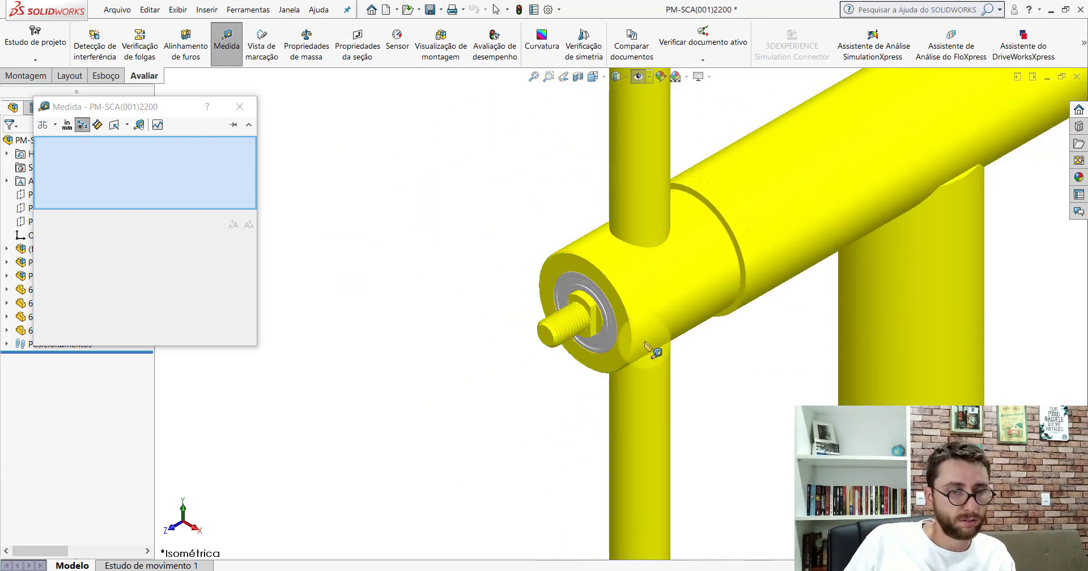
{"action": "scroll", "coordinate": [649, 345], "scroll_direction": "down", "scroll_amount": 3}
{"action": "scroll", "coordinate": [558, 272], "scroll_direction": "down", "scroll_amount": 3}
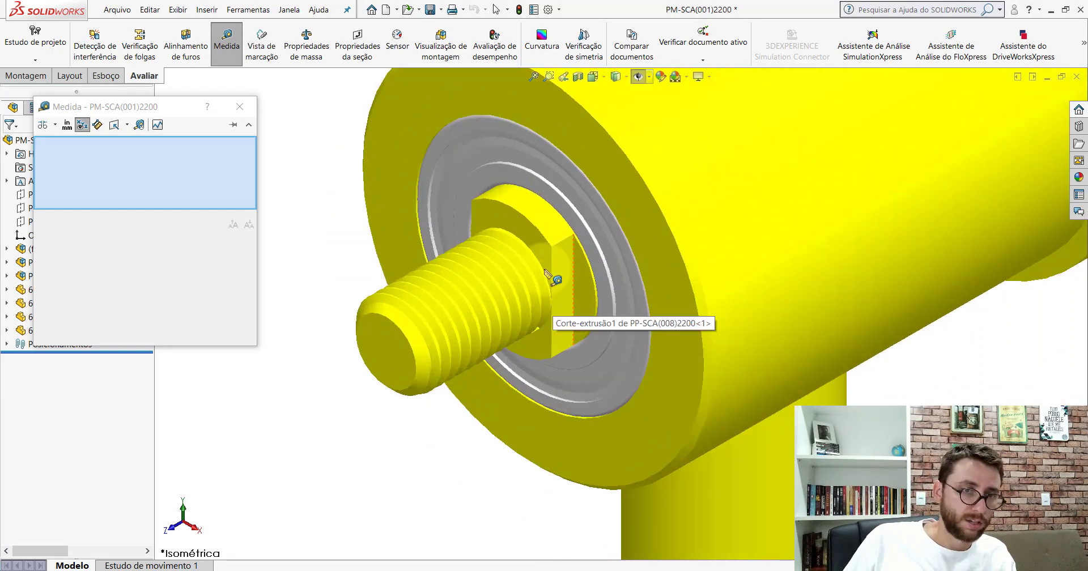
{"action": "left_click", "coordinate": [555, 228]}
{"action": "scroll", "coordinate": [561, 238], "scroll_direction": "up", "scroll_amount": 2}
{"action": "scroll", "coordinate": [575, 258], "scroll_direction": "up", "scroll_amount": 2}
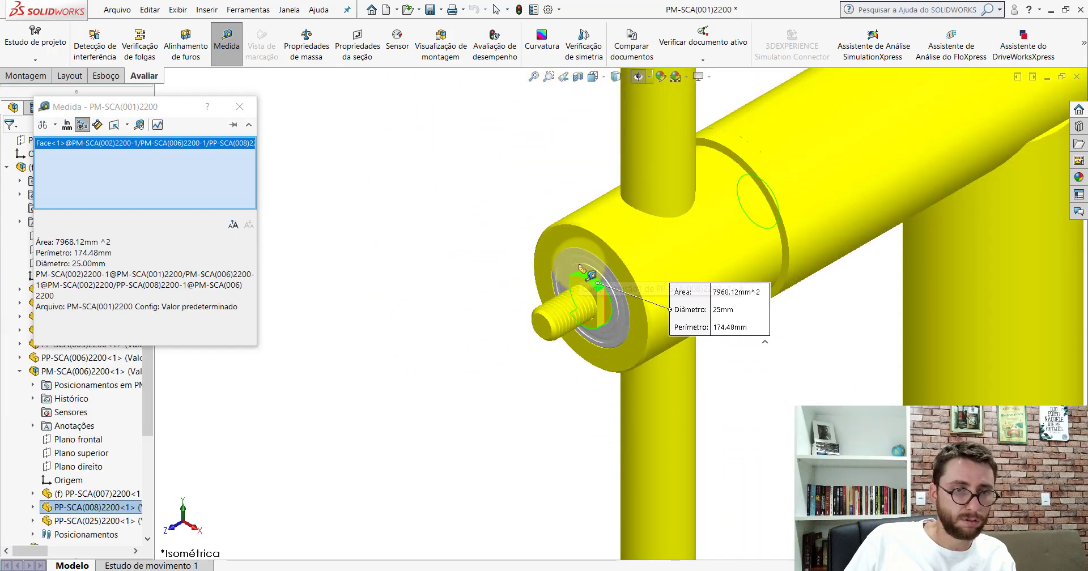
{"action": "key", "text": "Escape"}
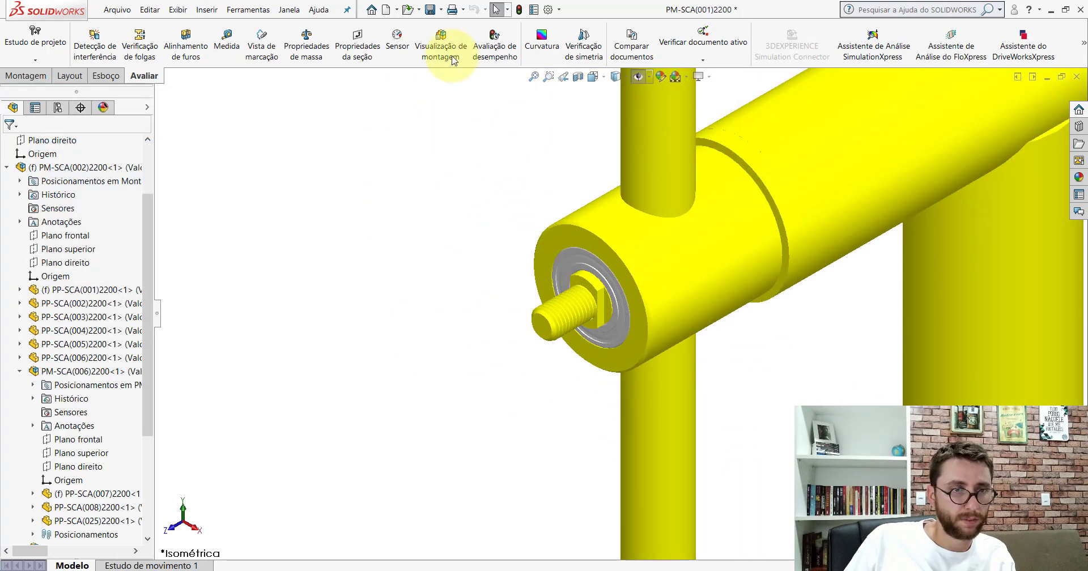
{"action": "left_click", "coordinate": [385, 11]}
Create a new part in isometric view and start a sketch on the Front Plane.
{"action": "double_click", "coordinate": [268, 279]}
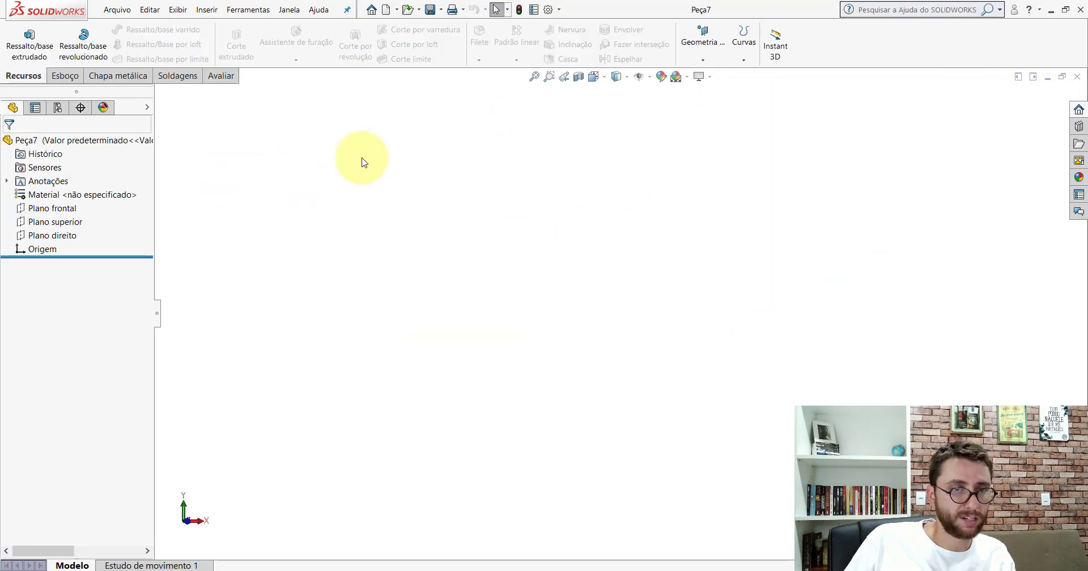
{"action": "left_click", "coordinate": [589, 79]}
{"action": "left_click", "coordinate": [645, 110]}
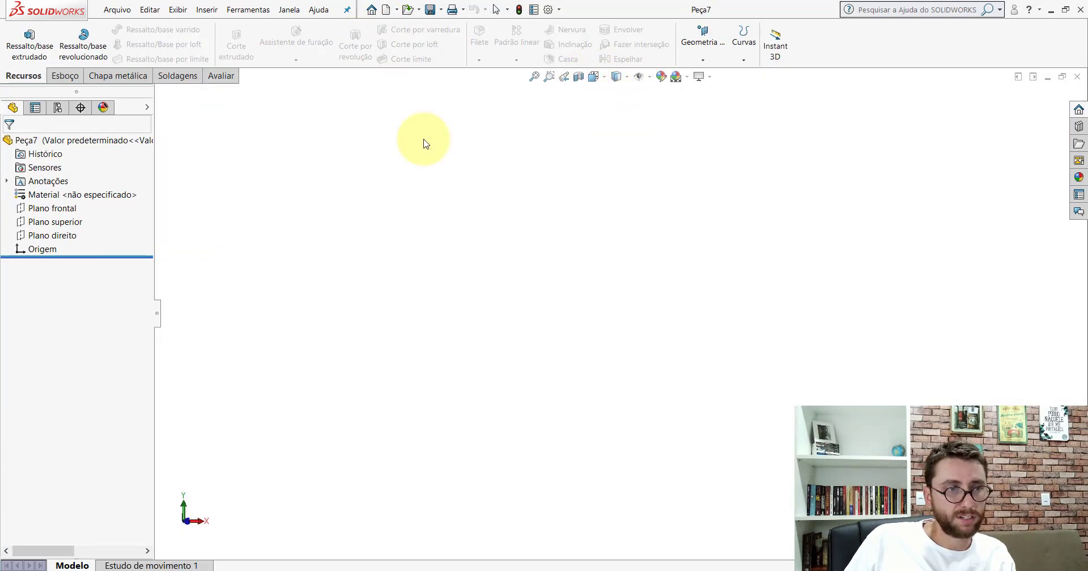
{"action": "left_click", "coordinate": [38, 208]}
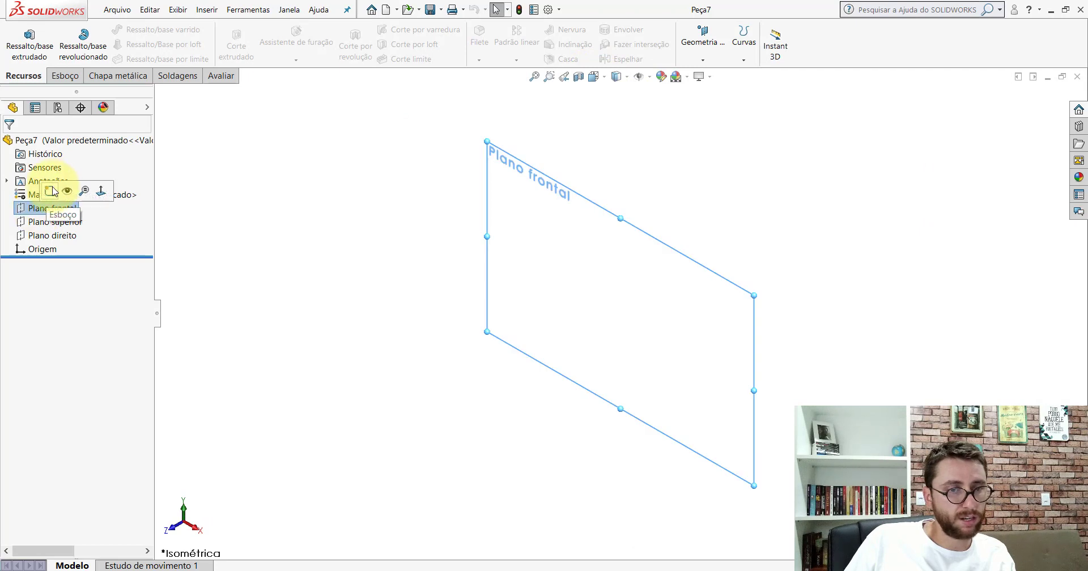
{"action": "left_click", "coordinate": [51, 191]}
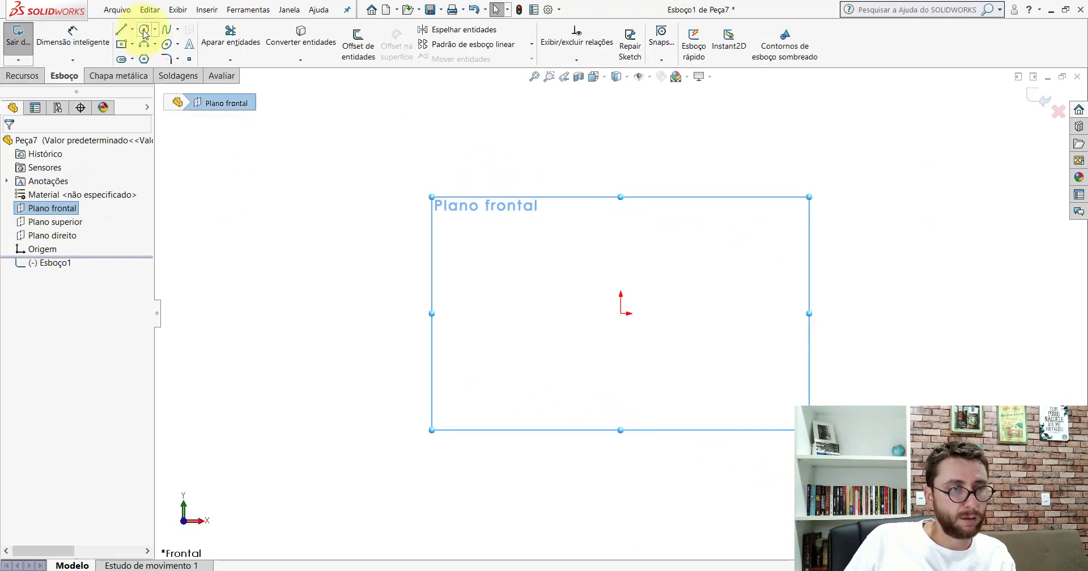
Draw a circle centred on the origin, then return to the PM-SCA(001)2200 assembly.
{"action": "left_click", "coordinate": [144, 30]}
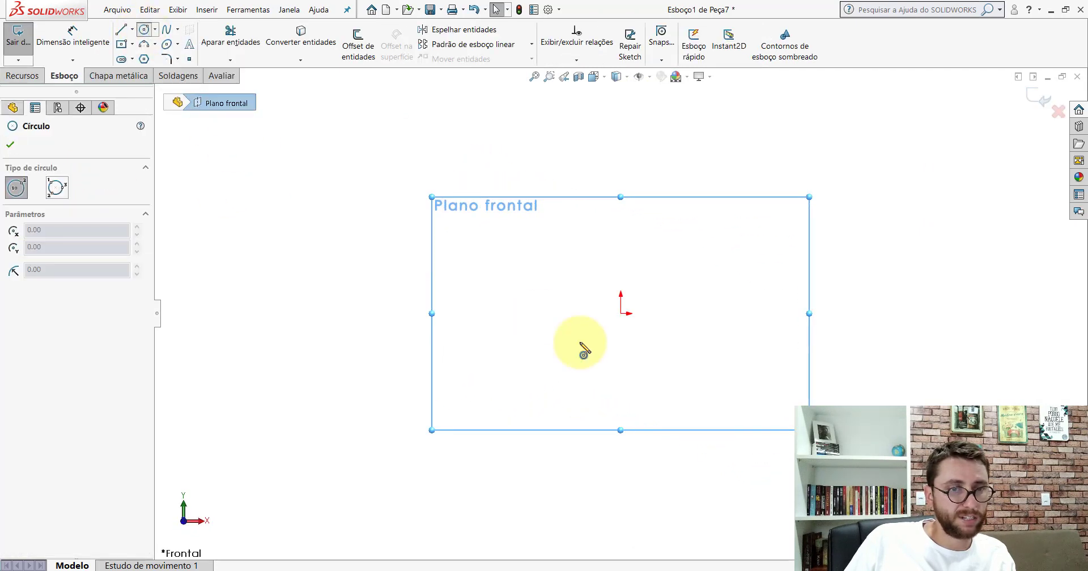
{"action": "left_click", "coordinate": [622, 313]}
{"action": "left_click", "coordinate": [708, 190]}
{"action": "key", "text": "Escape"}
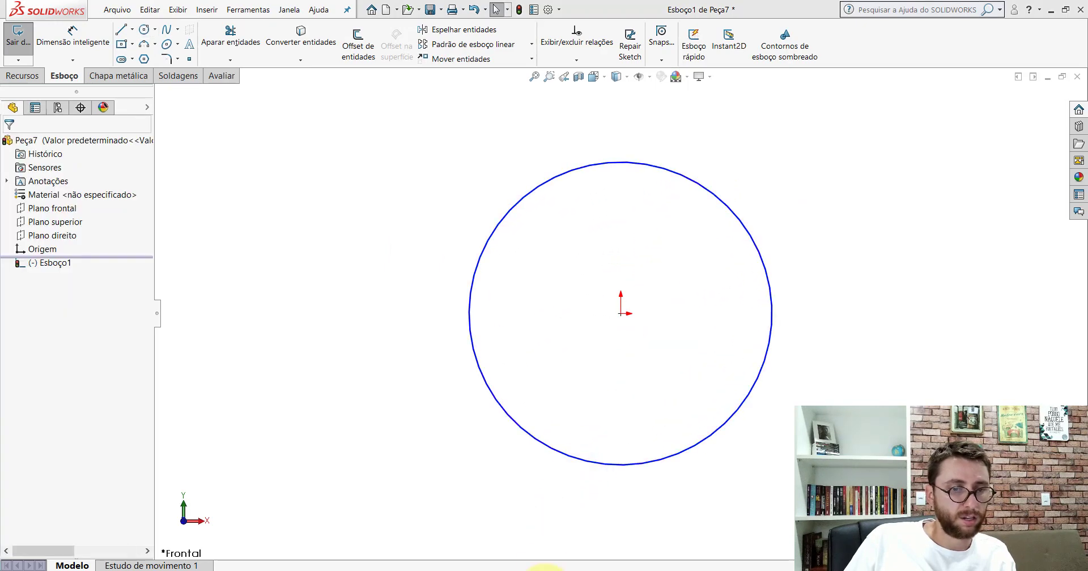
{"action": "left_click", "coordinate": [559, 532]}
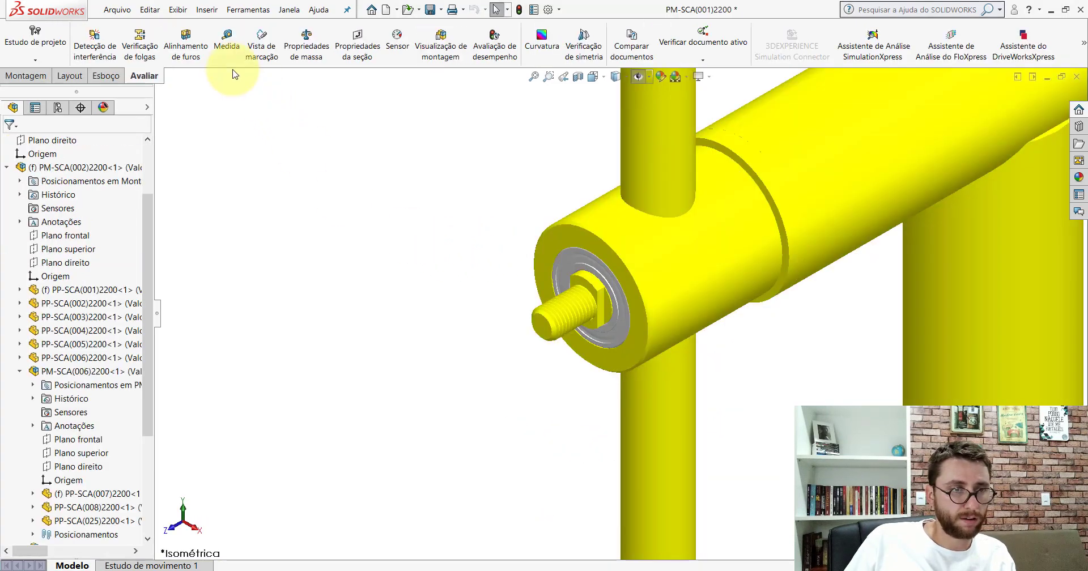
Measure the housing cylinder's diameter as 70 mm, then return to Peça7's Esboço1.
{"action": "left_click", "coordinate": [227, 42]}
{"action": "scroll", "coordinate": [544, 239], "scroll_direction": "down", "scroll_amount": 5}
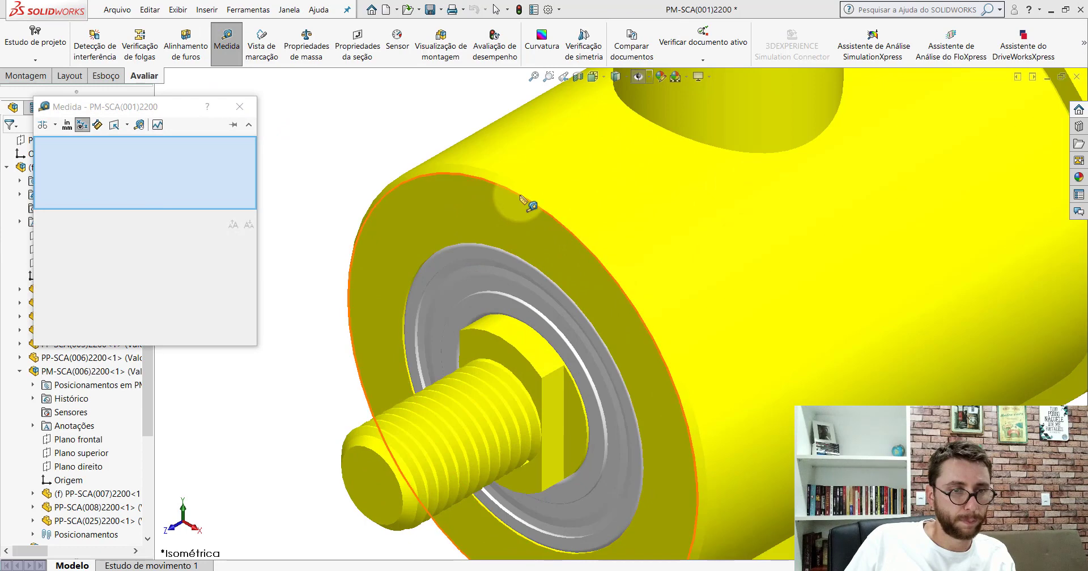
{"action": "left_click", "coordinate": [568, 167]}
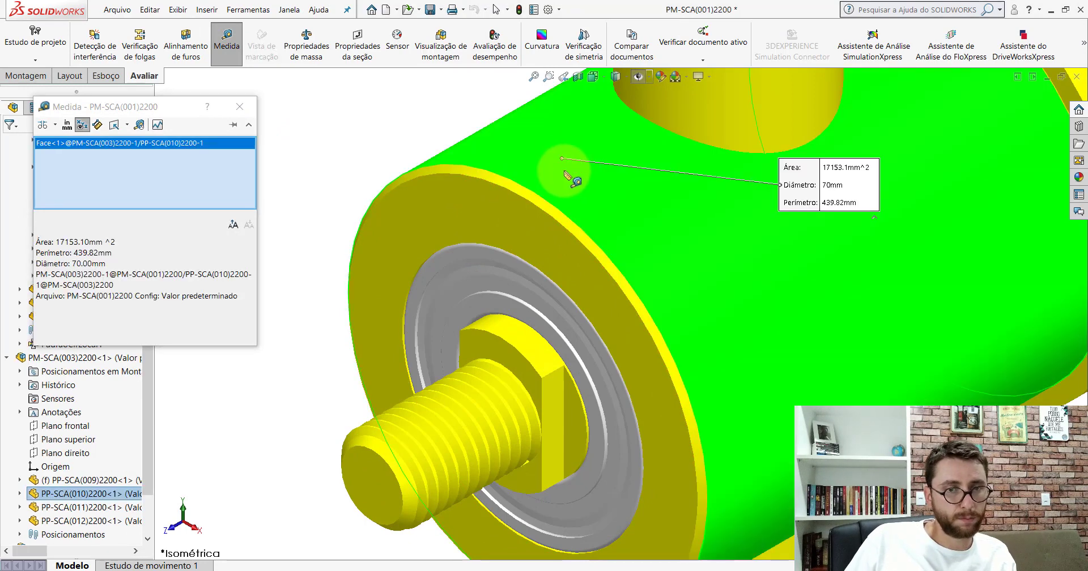
{"action": "scroll", "coordinate": [576, 189], "scroll_direction": "up", "scroll_amount": 3}
{"action": "key", "text": "Escape"}
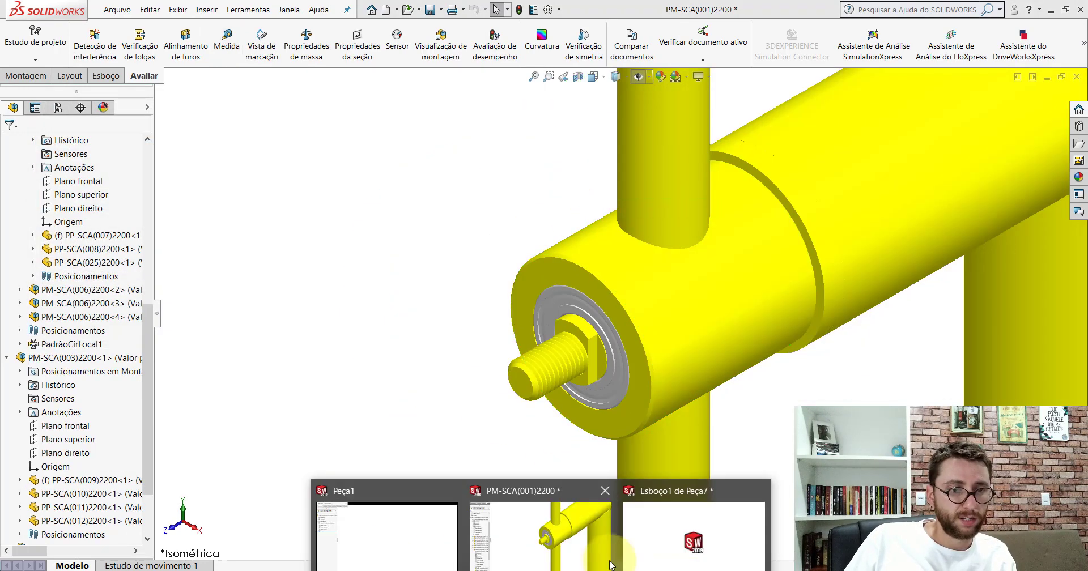
{"action": "left_click", "coordinate": [700, 524]}
Dimension the outer circle's diameter to 70 mm.
{"action": "left_click", "coordinate": [73, 35]}
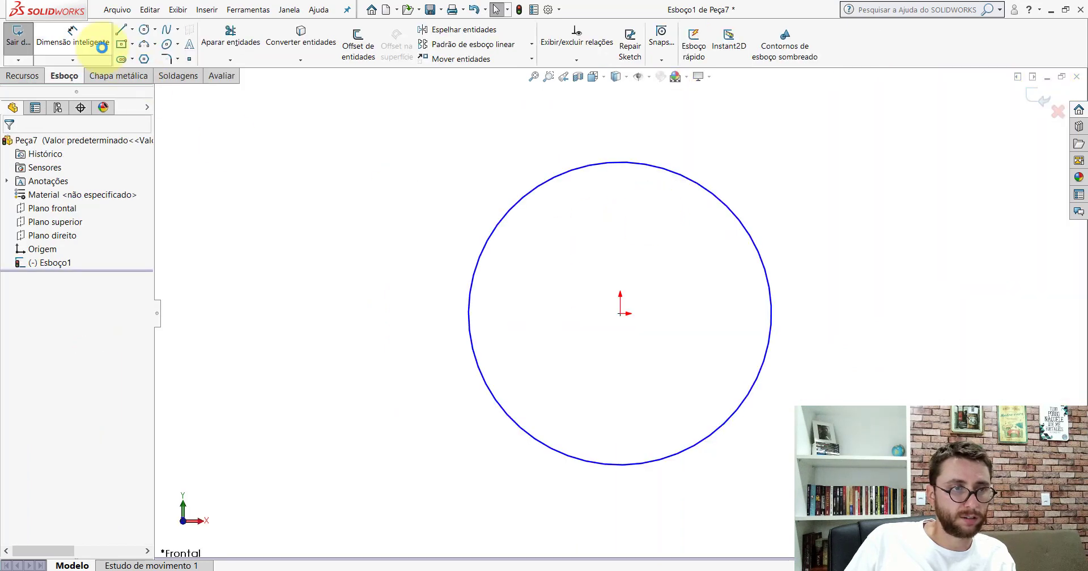
{"action": "left_click", "coordinate": [771, 289]}
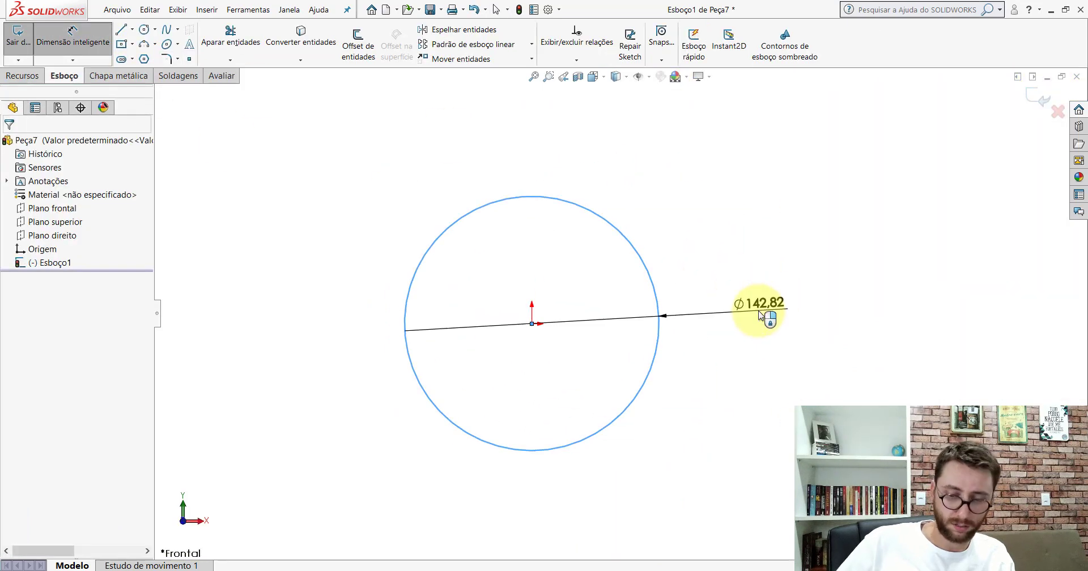
{"action": "left_click", "coordinate": [764, 315]}
{"action": "type", "text": "70"}
{"action": "key", "text": "Return"}
{"action": "key", "text": "Escape"}
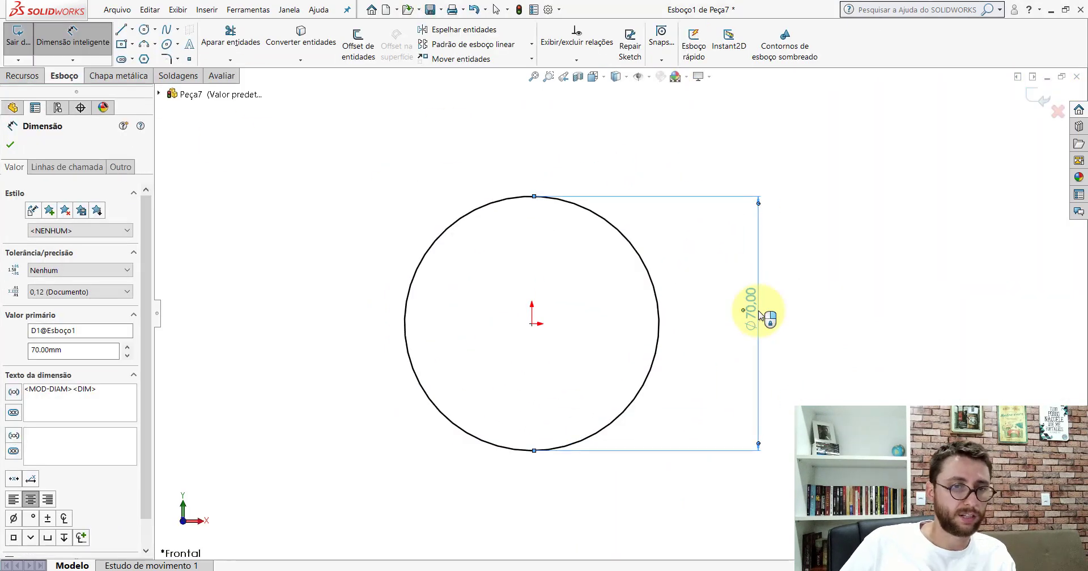
Draw an inner circle at the origin and a horizontal centreline across it.
{"action": "left_click", "coordinate": [149, 33]}
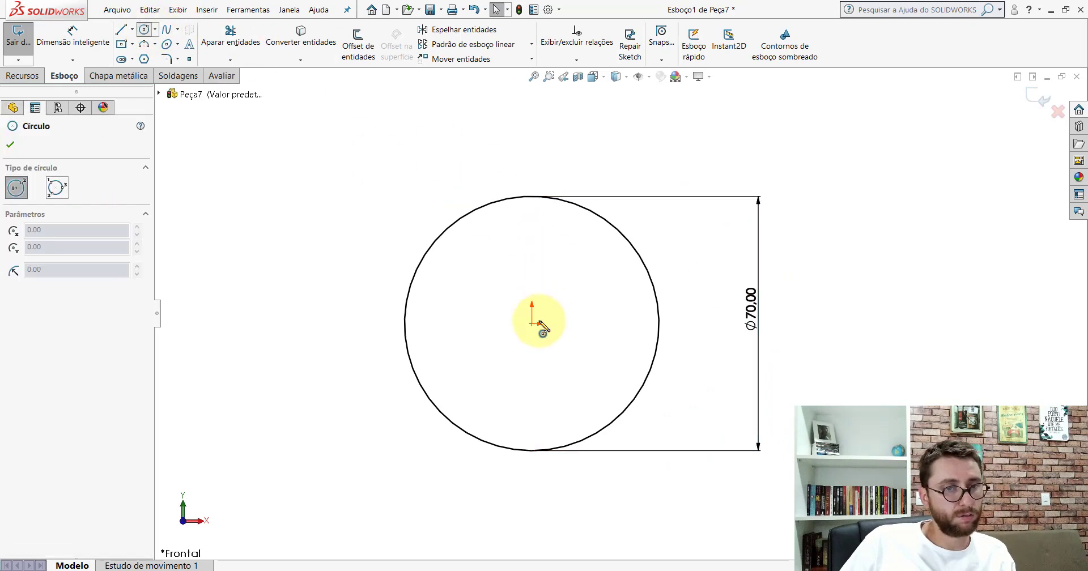
{"action": "left_click", "coordinate": [532, 324]}
{"action": "left_click", "coordinate": [543, 271]}
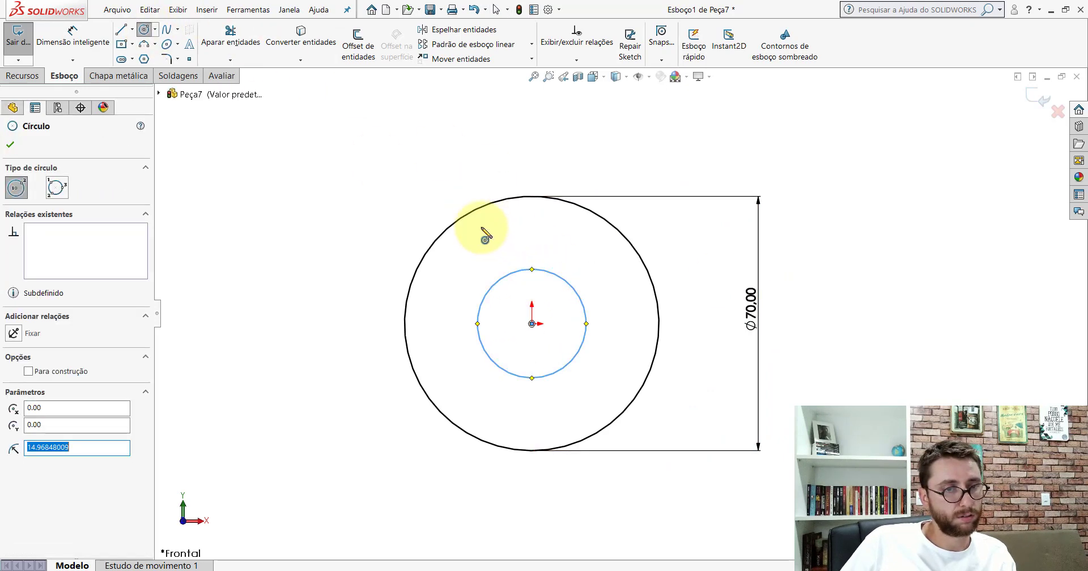
{"action": "key", "text": "Escape"}
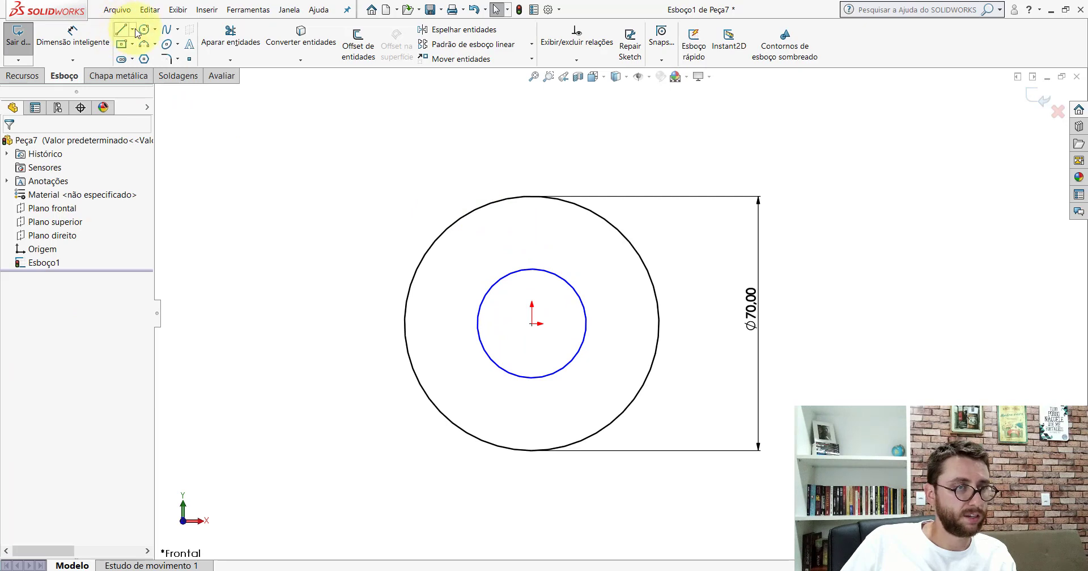
{"action": "left_click", "coordinate": [135, 30]}
{"action": "left_click", "coordinate": [159, 63]}
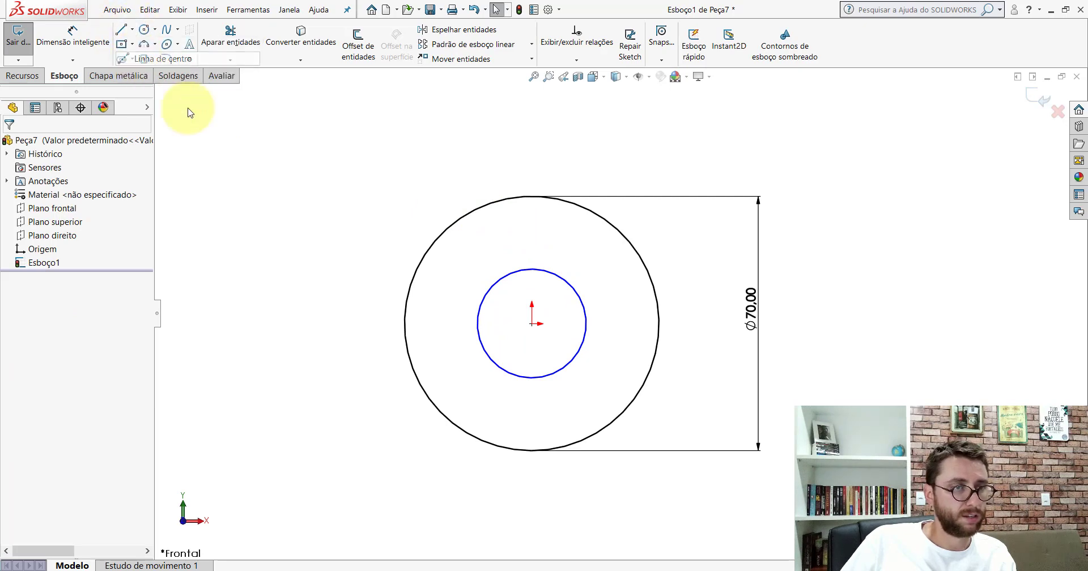
{"action": "left_click", "coordinate": [477, 324]}
{"action": "left_click", "coordinate": [586, 324]}
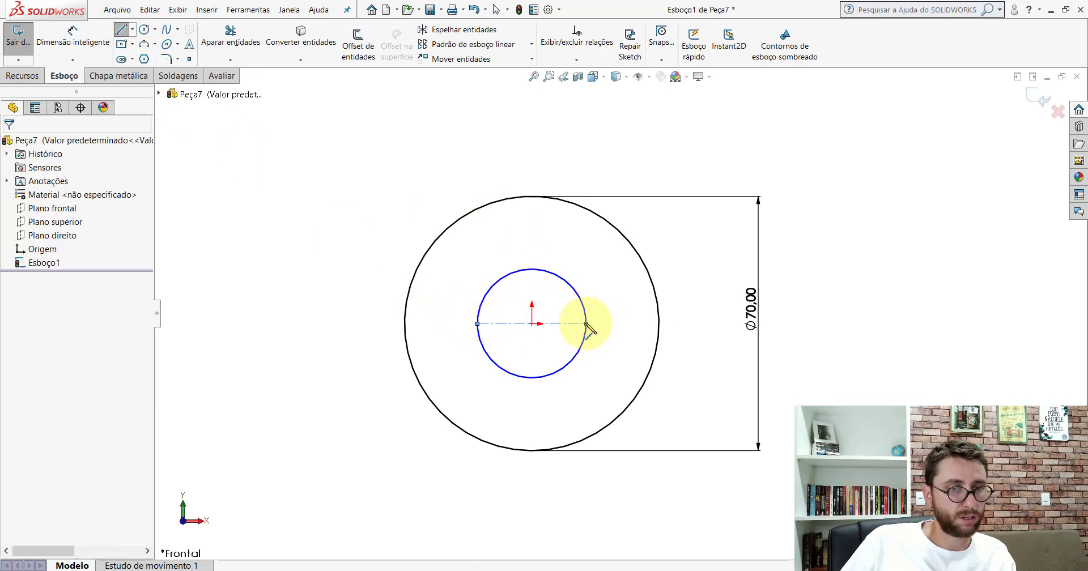
{"action": "key", "text": "Escape"}
{"action": "left_click", "coordinate": [125, 35]}
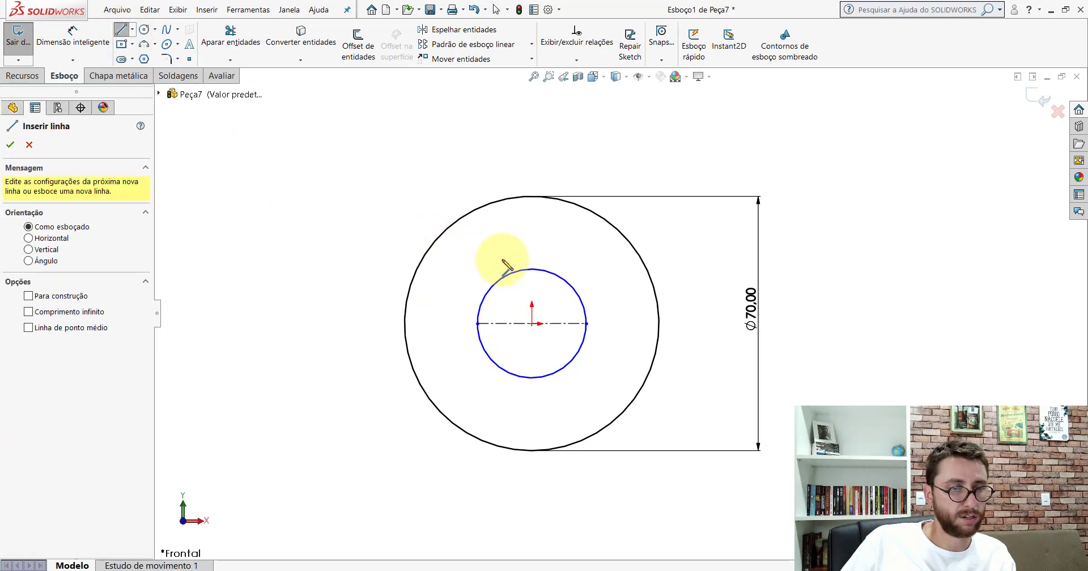
{"action": "key", "text": "Escape"}
Dimension the inner circle's diameter to 26 mm.
{"action": "left_click", "coordinate": [85, 38]}
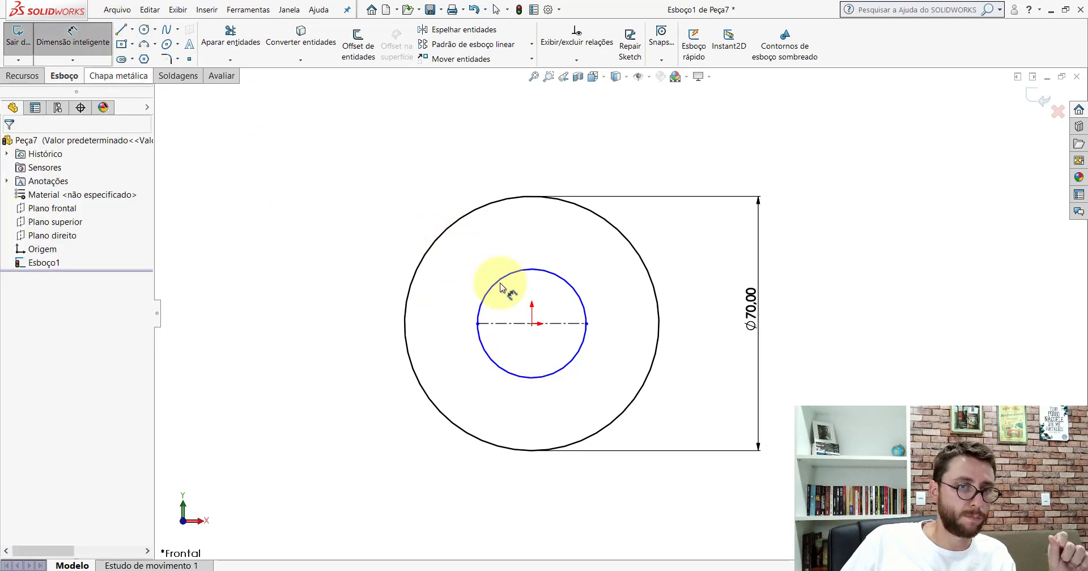
{"action": "left_click", "coordinate": [545, 276]}
{"action": "left_click", "coordinate": [633, 326]}
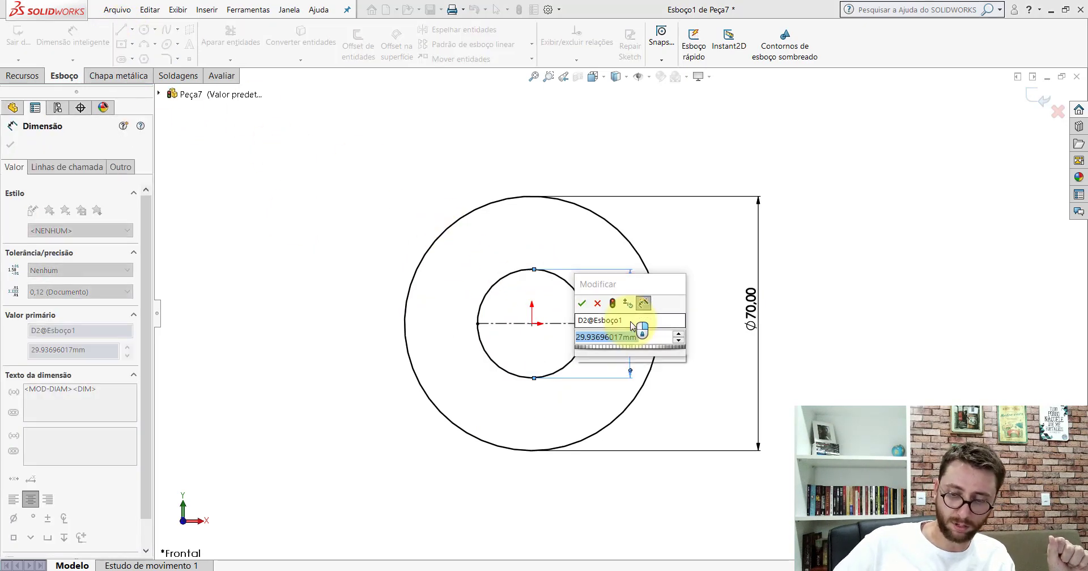
{"action": "type", "text": "26"}
{"action": "key", "text": "Return"}
{"action": "key", "text": "Escape"}
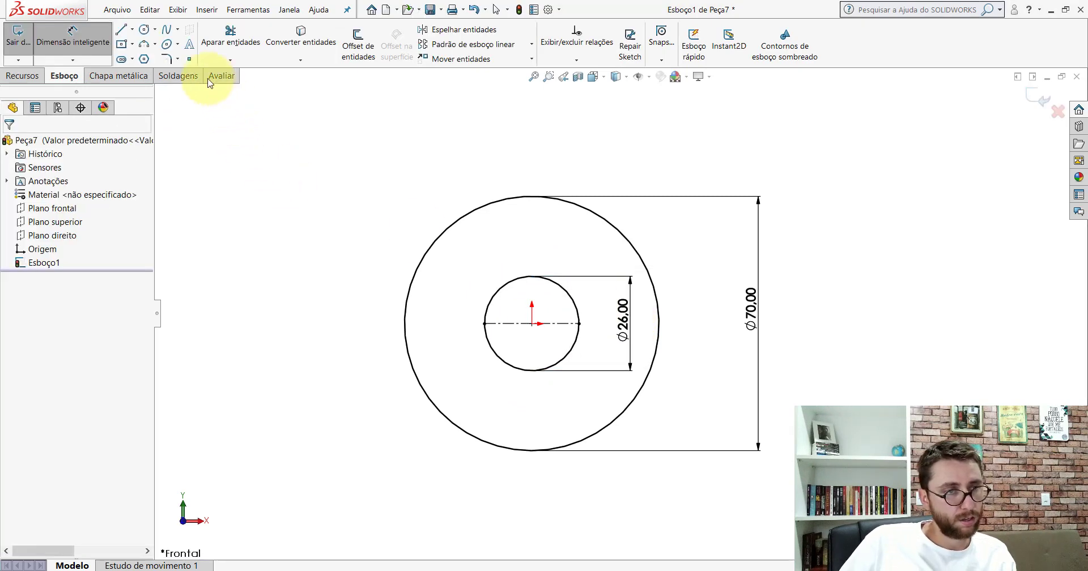
{"action": "left_click", "coordinate": [121, 30]}
Draw two vertical lines crossing the inner circle, one on each side of centre.
{"action": "key", "text": "f"}
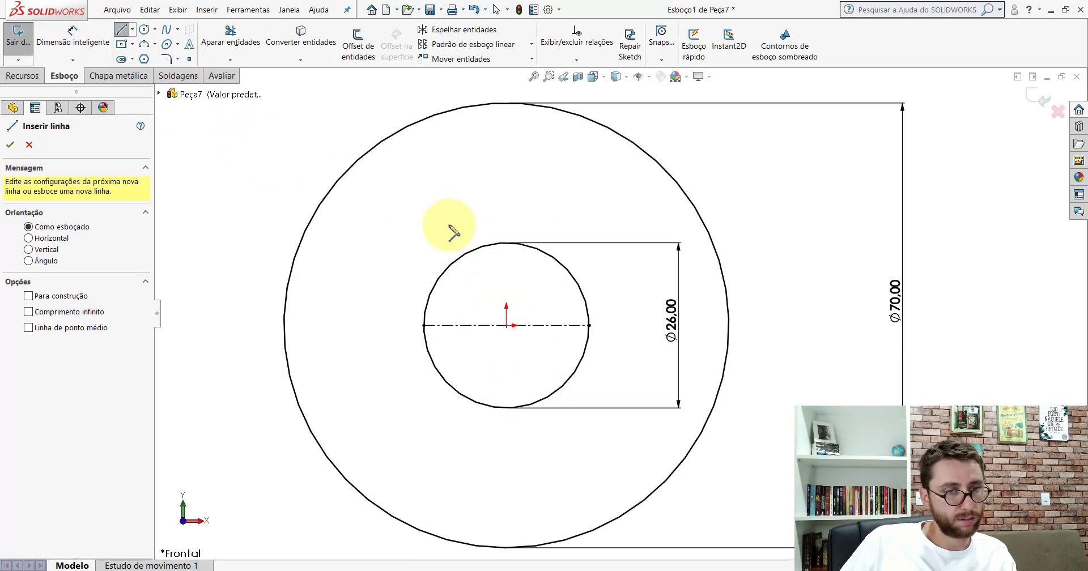
{"action": "left_click", "coordinate": [448, 219]}
{"action": "left_click", "coordinate": [449, 425]}
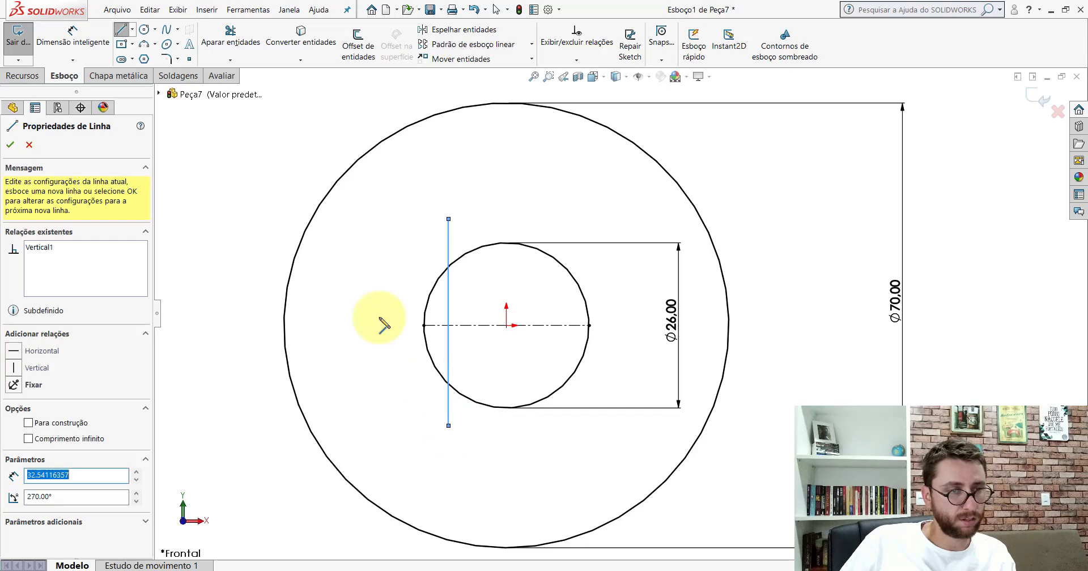
{"action": "key", "text": "Escape"}
{"action": "left_click", "coordinate": [122, 31]}
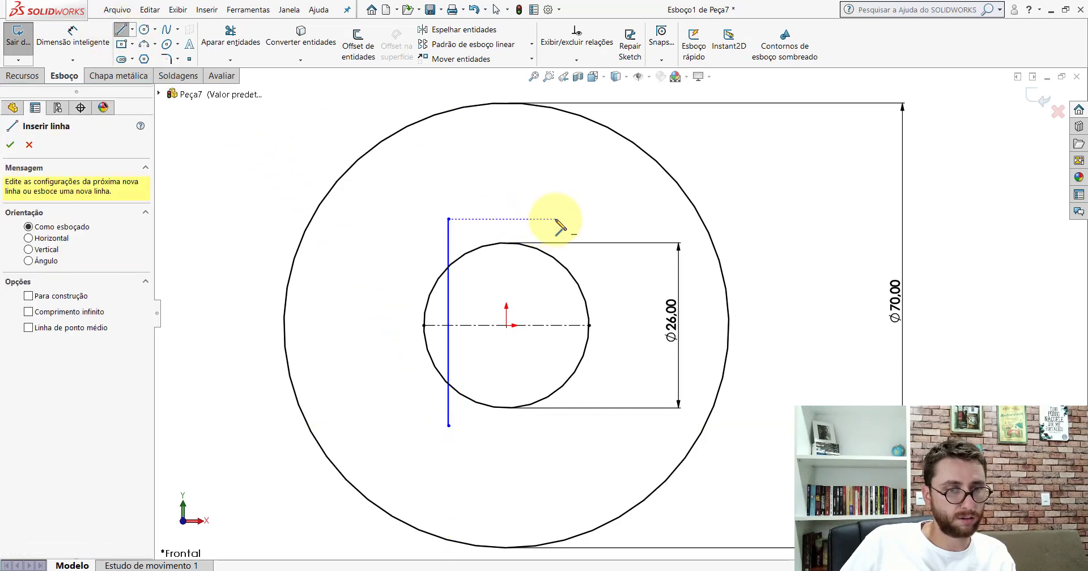
{"action": "left_click", "coordinate": [555, 220]}
{"action": "left_click", "coordinate": [555, 466]}
{"action": "key", "text": "Escape"}
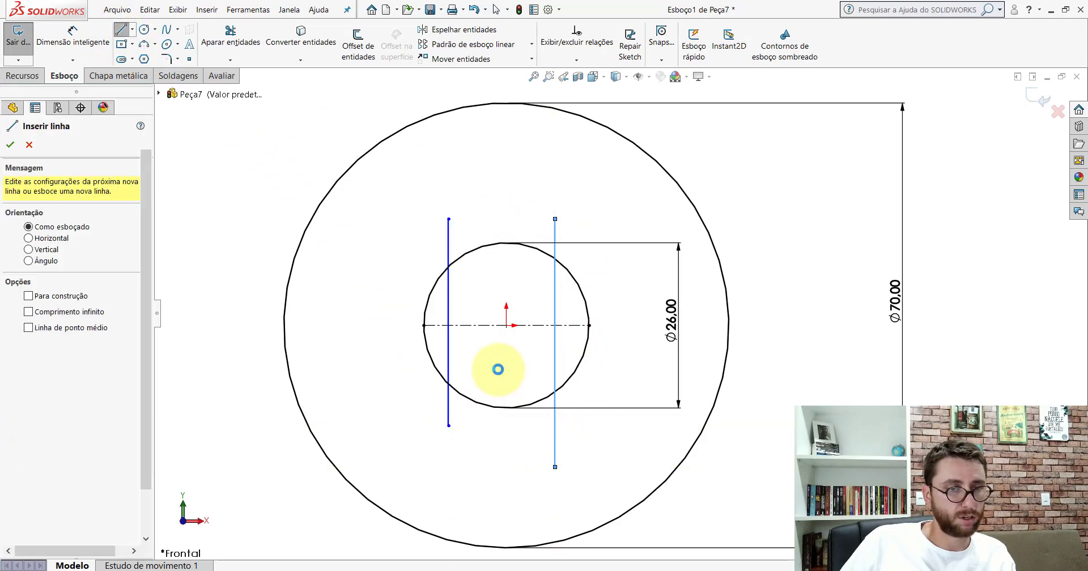
{"action": "key", "text": "Escape"}
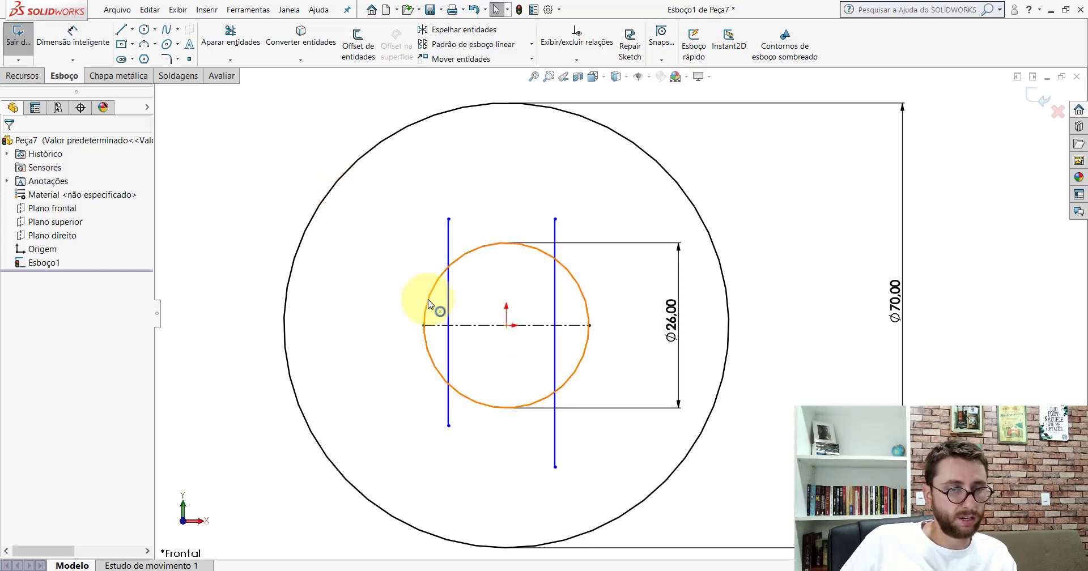
Add a vertical centreline and make the two lines symmetric about it.
{"action": "left_click", "coordinate": [133, 30]}
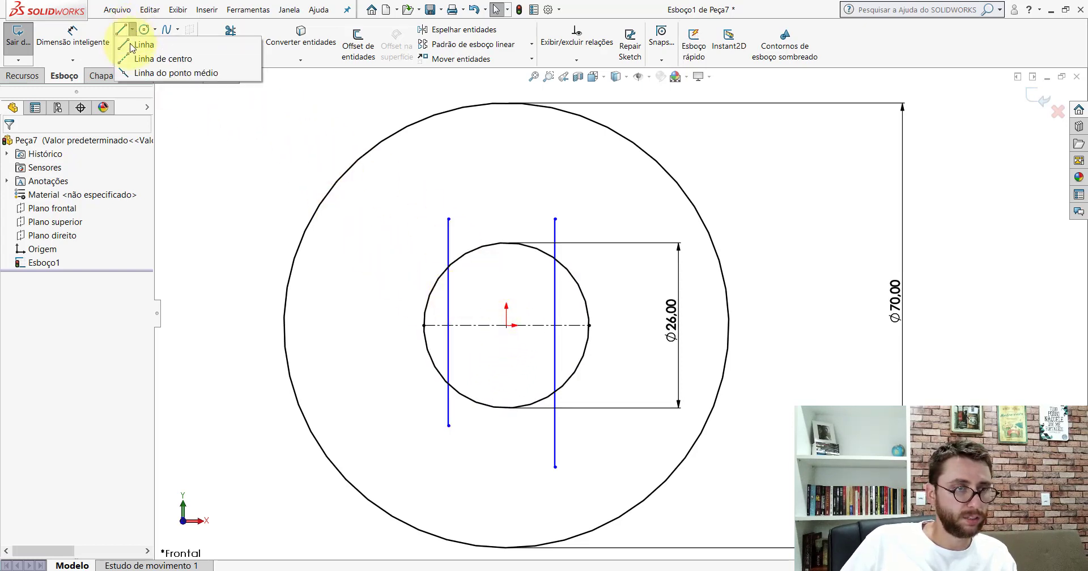
{"action": "left_click", "coordinate": [149, 74]}
{"action": "left_click", "coordinate": [506, 243]}
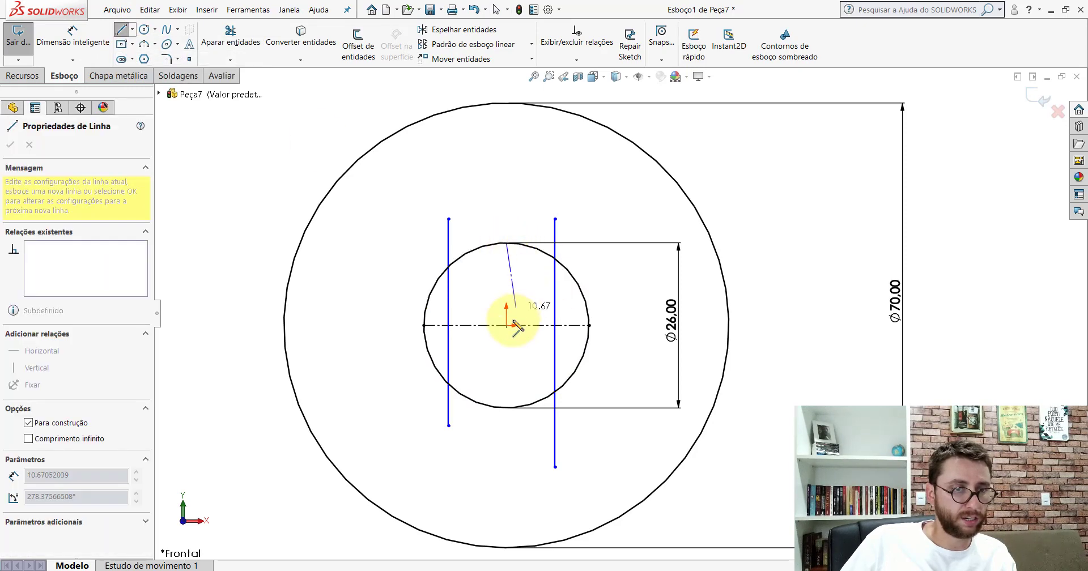
{"action": "left_click", "coordinate": [506, 325]}
{"action": "key", "text": "Escape"}
{"action": "key", "text": "Escape"}
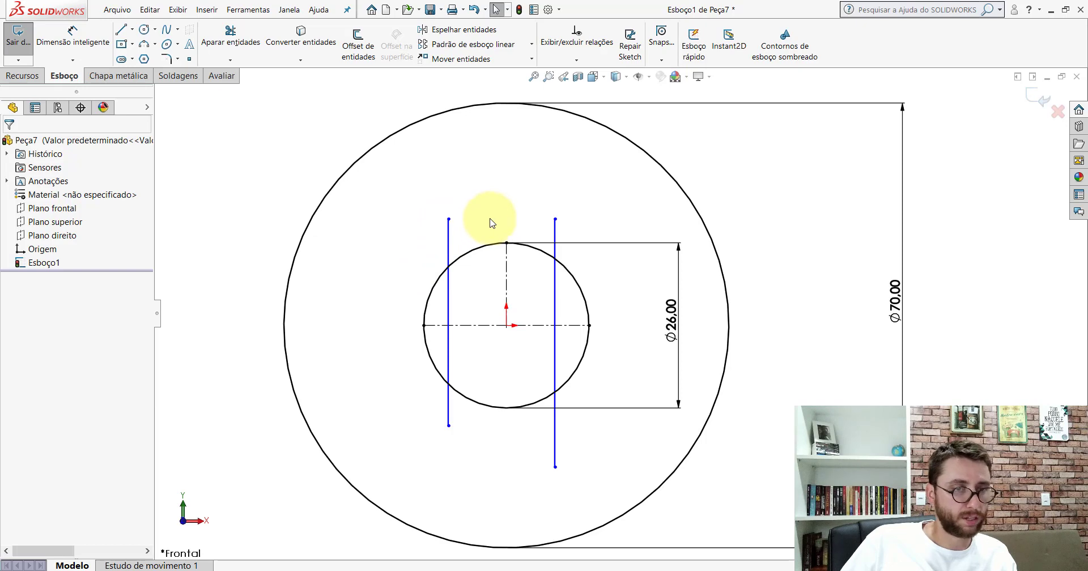
{"action": "left_click", "coordinate": [449, 219]}
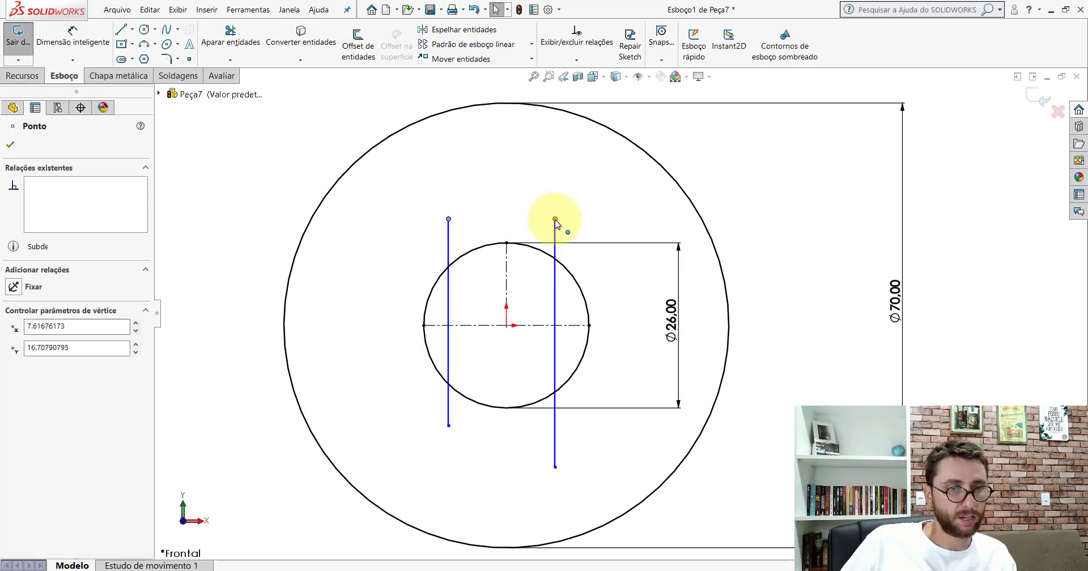
{"action": "left_click", "coordinate": [507, 275], "text": "ctrl"}
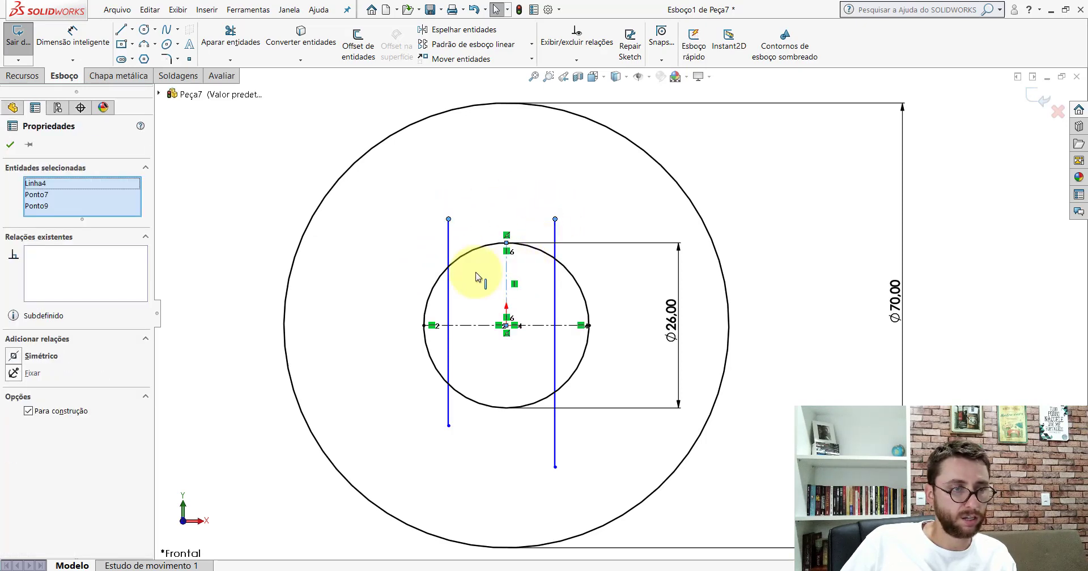
{"action": "left_click", "coordinate": [14, 356]}
Trim the line ends and outer arcs to leave the double-flat hole profile.
{"action": "left_click", "coordinate": [231, 34]}
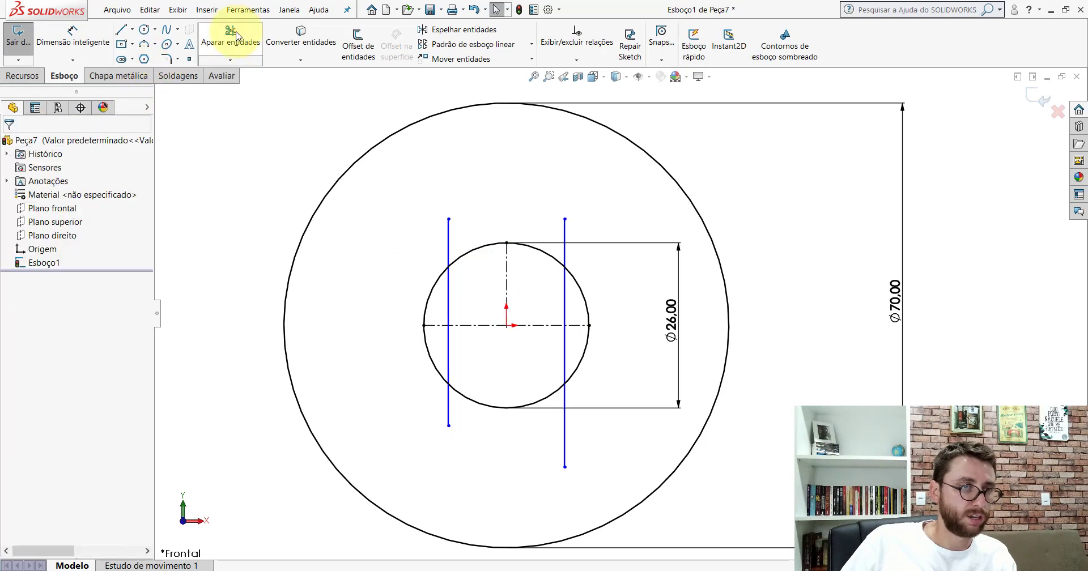
{"action": "left_click", "coordinate": [448, 241]}
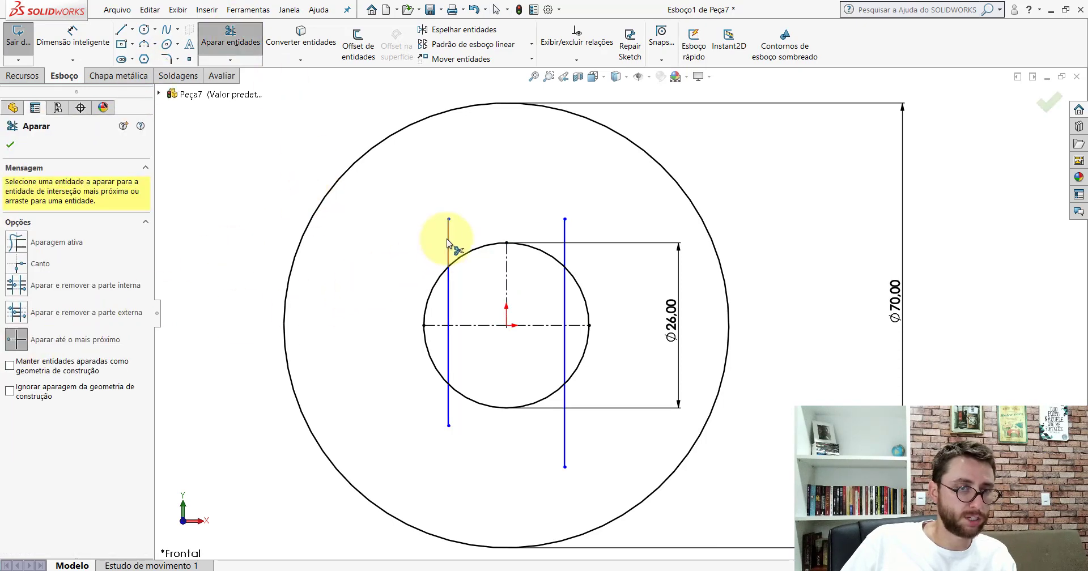
{"action": "left_click", "coordinate": [448, 403]}
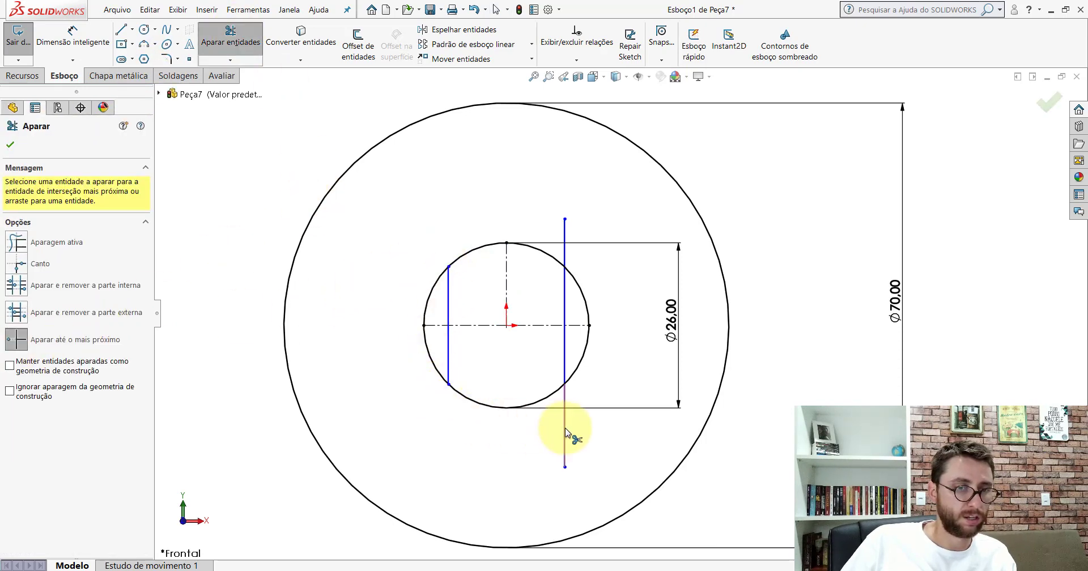
{"action": "left_click", "coordinate": [565, 432]}
{"action": "left_click", "coordinate": [564, 231]}
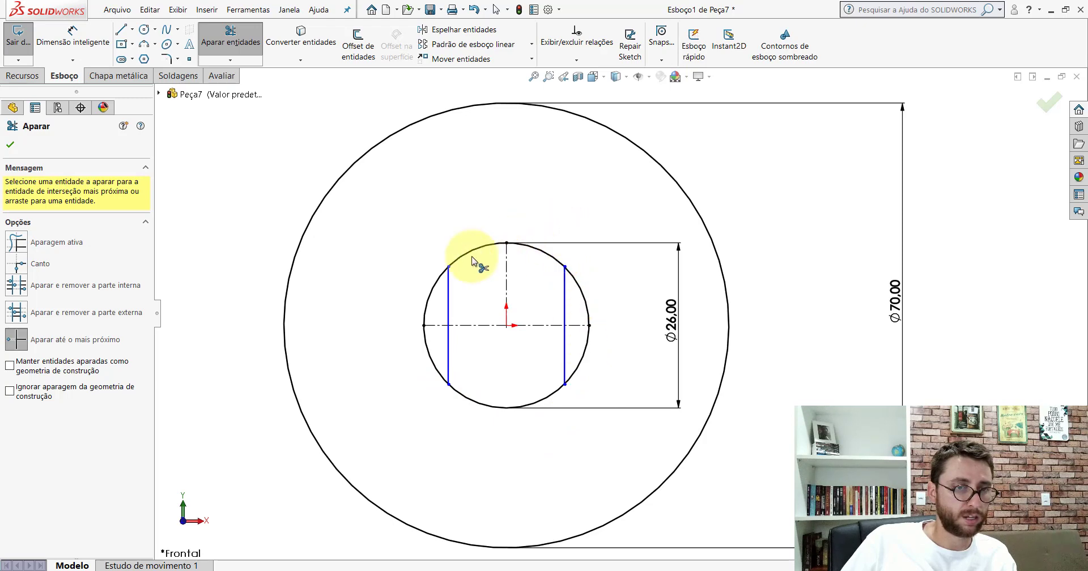
{"action": "left_click", "coordinate": [437, 284]}
{"action": "left_click", "coordinate": [430, 356]}
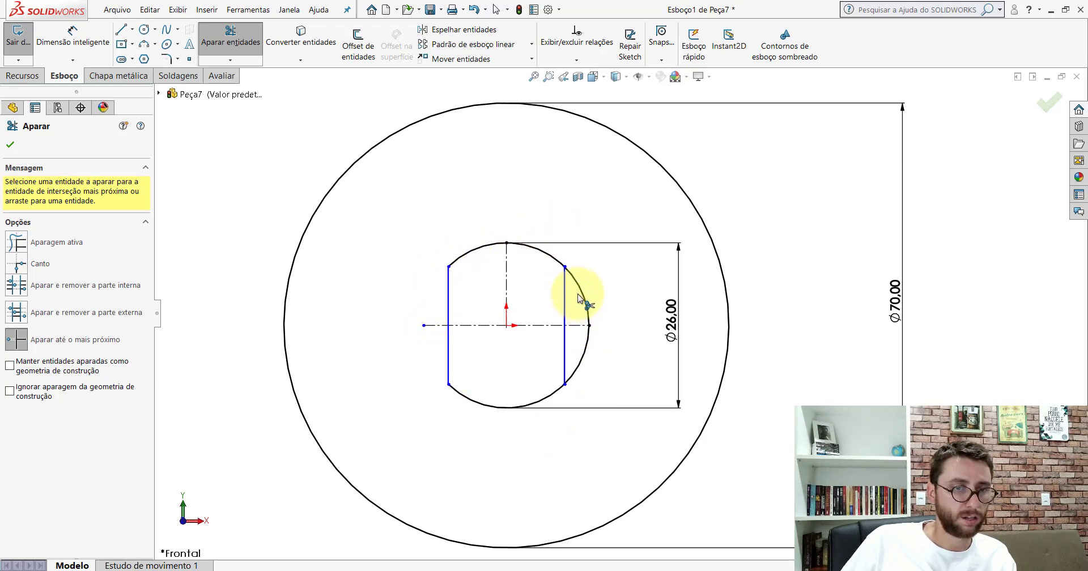
{"action": "left_click", "coordinate": [589, 307]}
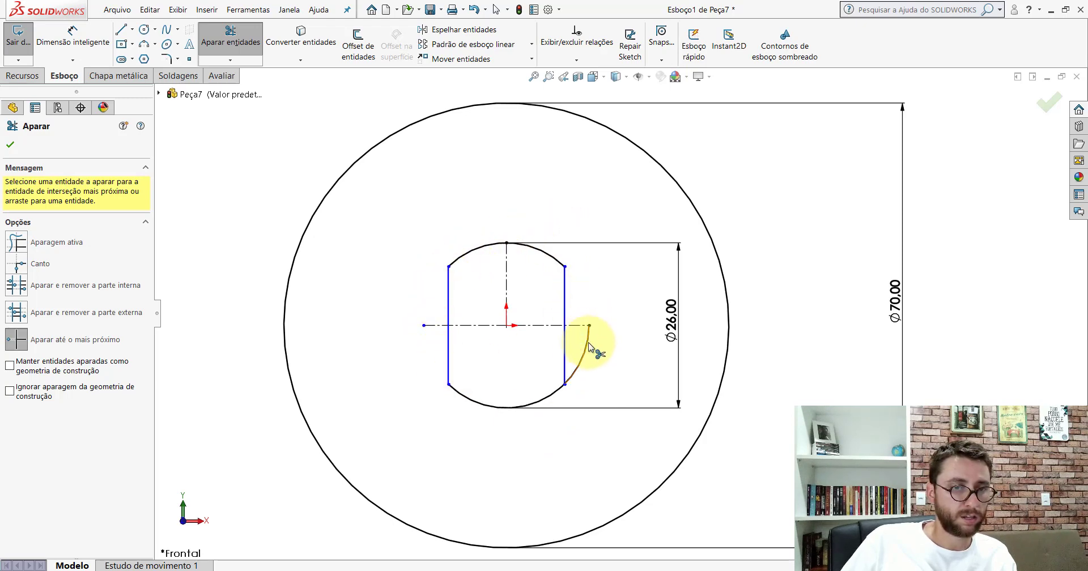
{"action": "left_click", "coordinate": [10, 146]}
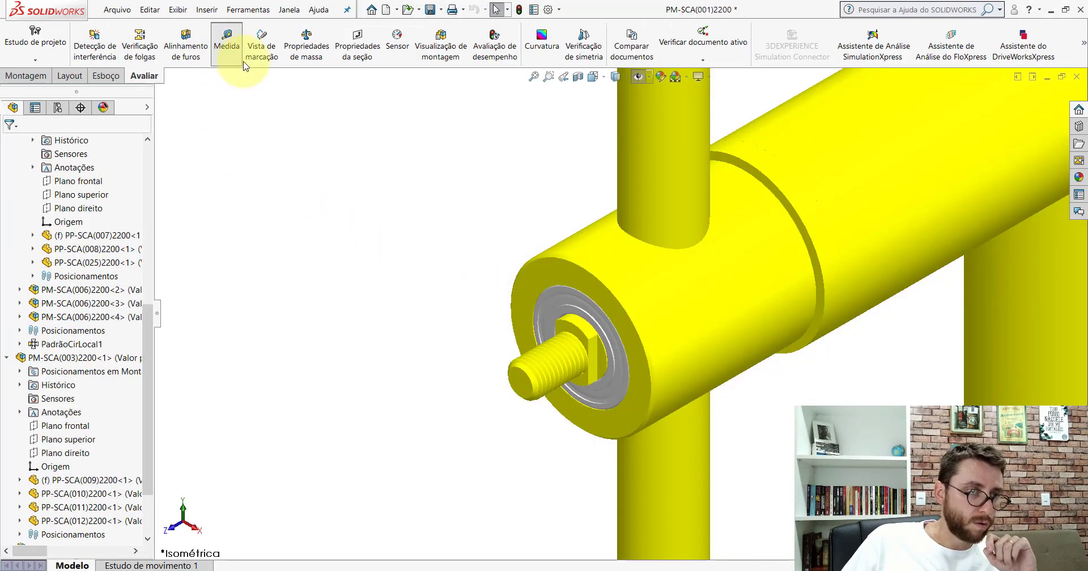
Measure the distance between the shaft's flats in the assembly, then return to the washer sketch.
{"action": "left_click", "coordinate": [233, 57]}
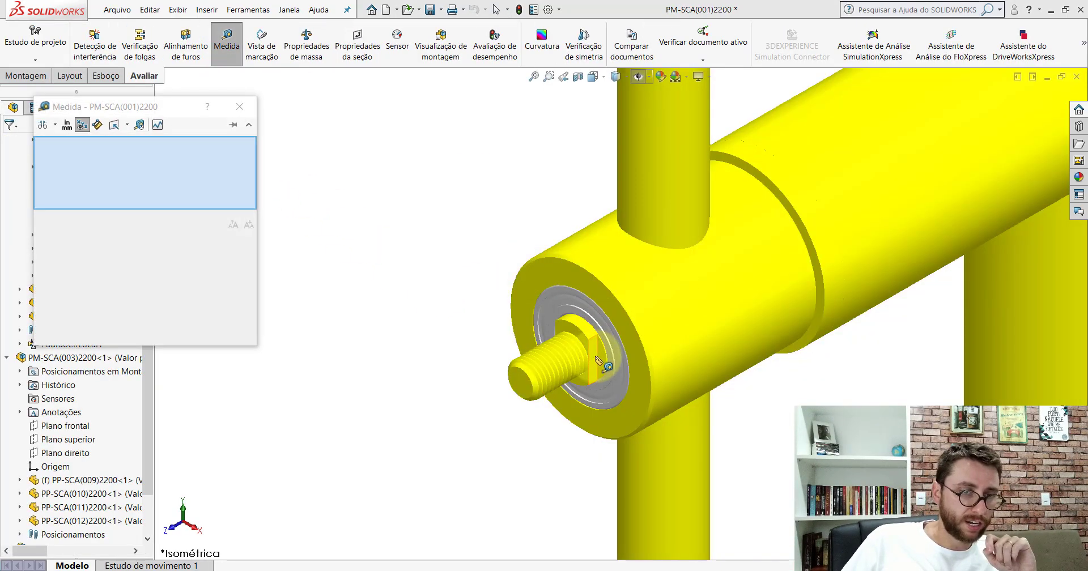
{"action": "left_click", "coordinate": [598, 360]}
{"action": "scroll", "coordinate": [600, 346], "scroll_direction": "down", "scroll_amount": 3}
{"action": "scroll", "coordinate": [599, 345], "scroll_direction": "down", "scroll_amount": 3}
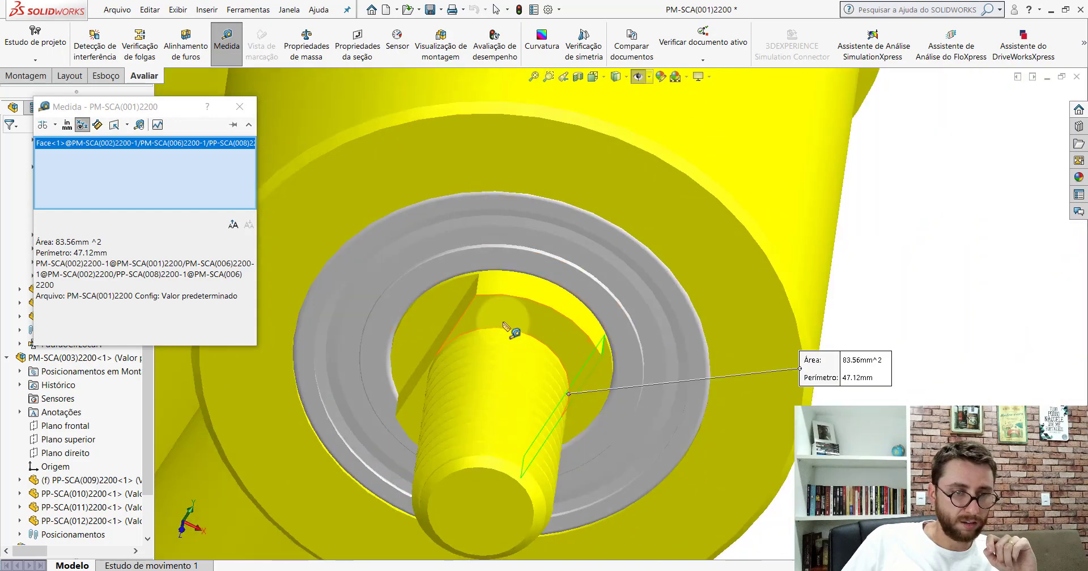
{"action": "left_click", "coordinate": [461, 310]}
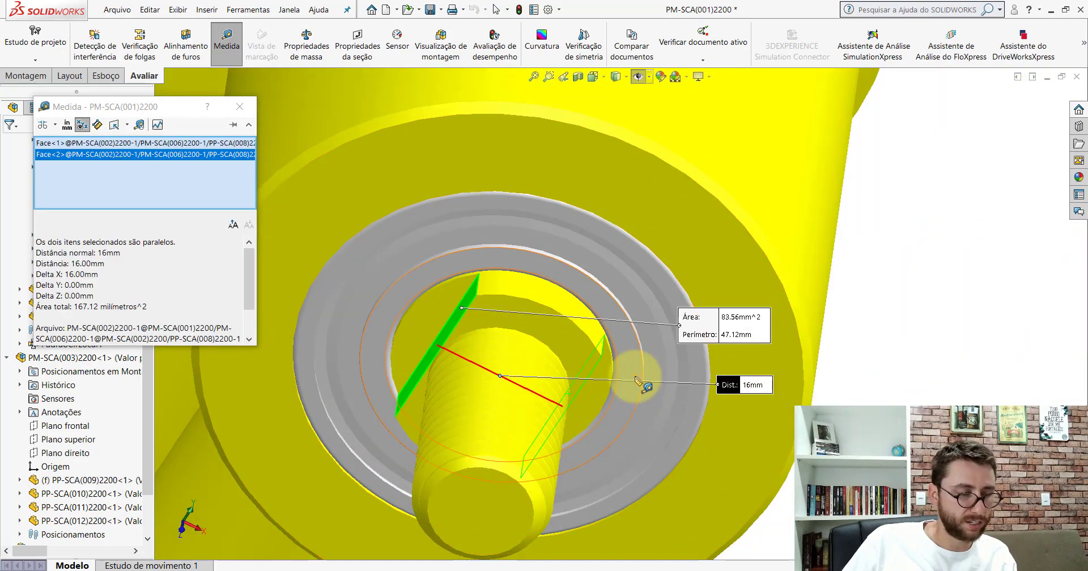
{"action": "key", "text": "Escape"}
{"action": "left_click", "coordinate": [647, 561]}
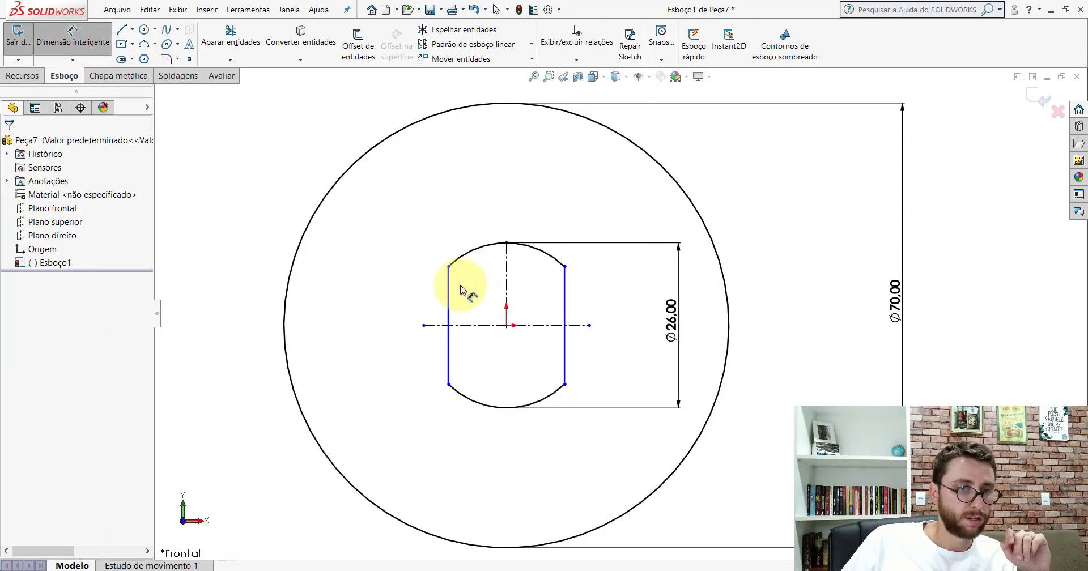
Dimension the width between the hole's two flats to 16.5 mm.
{"action": "left_click", "coordinate": [489, 291]}
{"action": "left_click", "coordinate": [565, 285]}
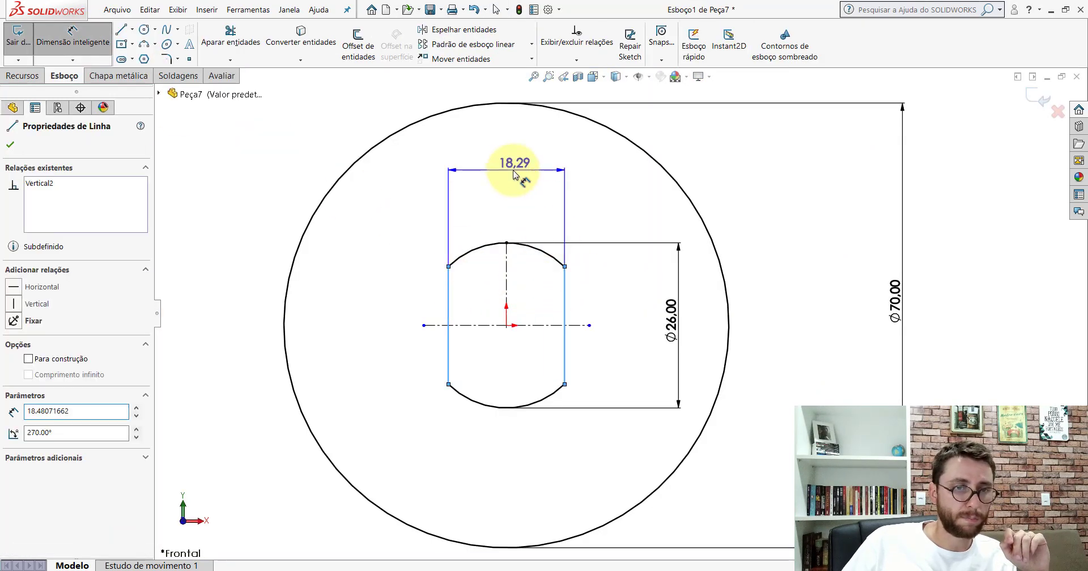
{"action": "left_click", "coordinate": [516, 173]}
{"action": "type", "text": "16,5"}
{"action": "key", "text": "Return"}
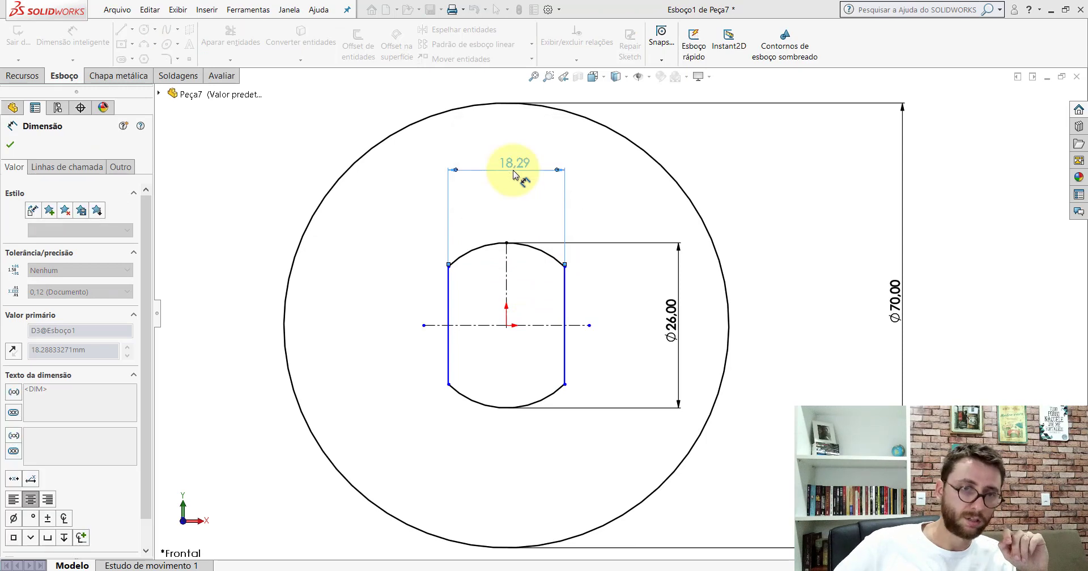
{"action": "key", "text": "Escape"}
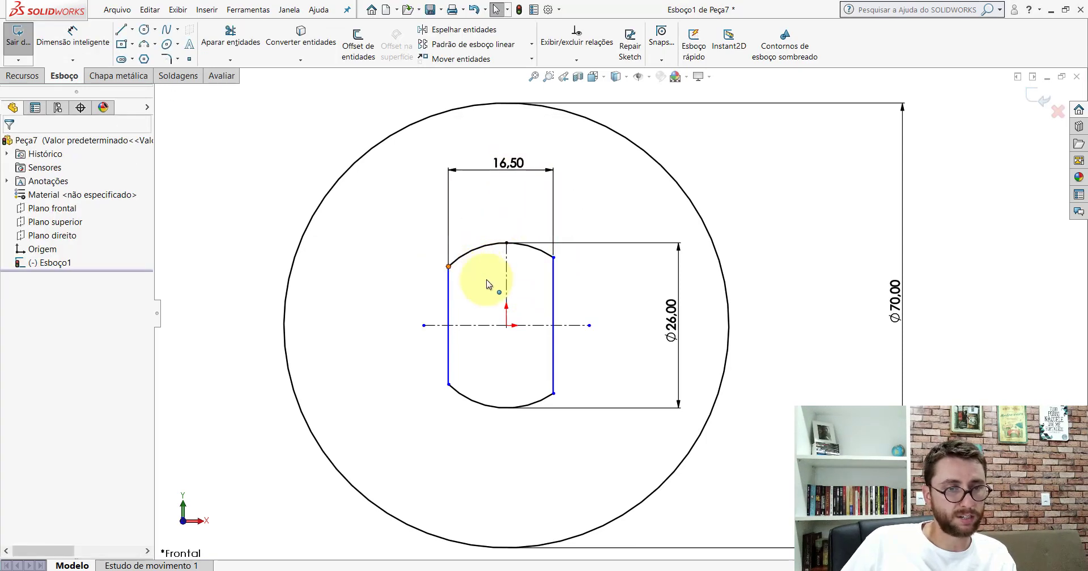
Make the flats symmetric about the vertical centreline and attach the horizontal centreline's ends to the flats' midpoints.
{"action": "left_click", "coordinate": [553, 258], "text": "ctrl"}
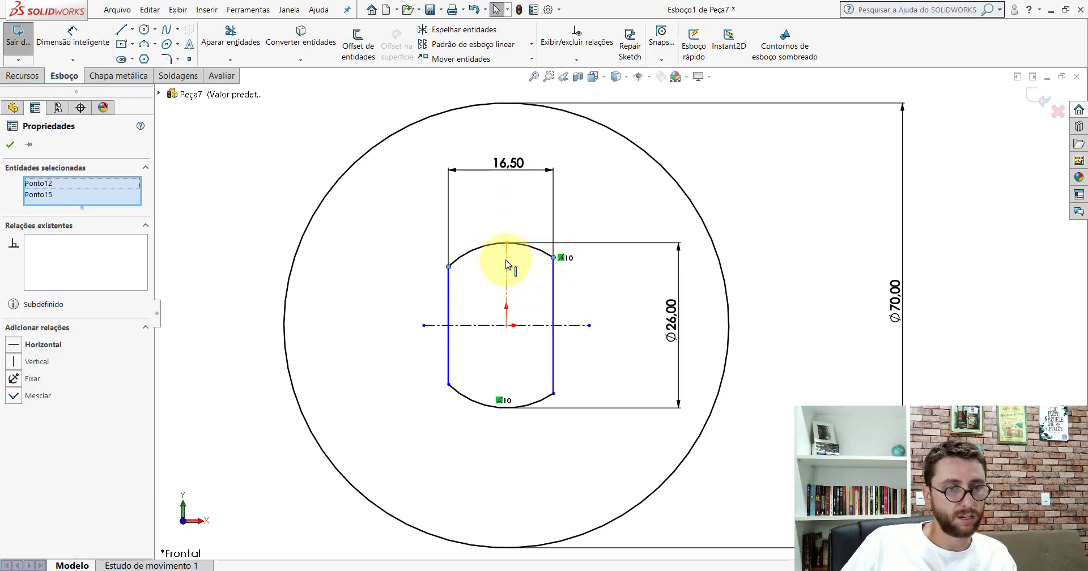
{"action": "left_click", "coordinate": [507, 266], "text": "ctrl"}
{"action": "left_click", "coordinate": [16, 356]}
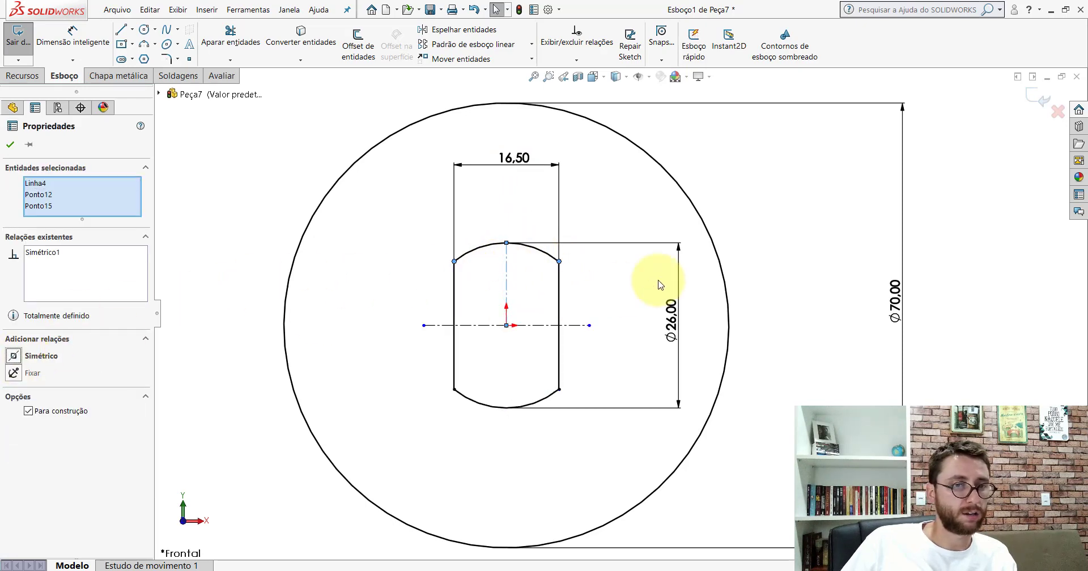
{"action": "left_click", "coordinate": [781, 235]}
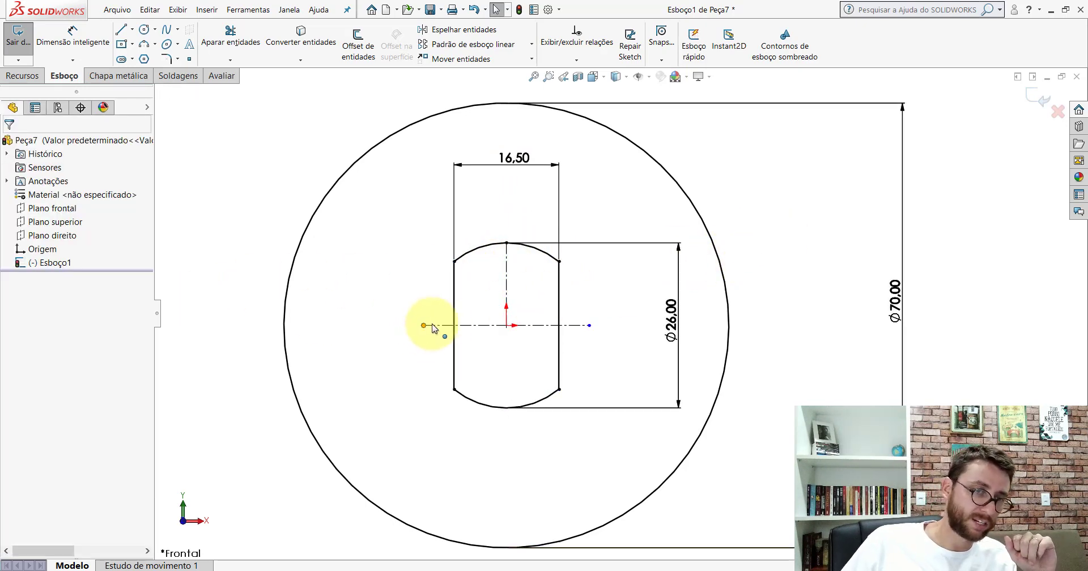
{"action": "left_click_drag", "start_coordinate": [424, 324], "coordinate": [454, 325]}
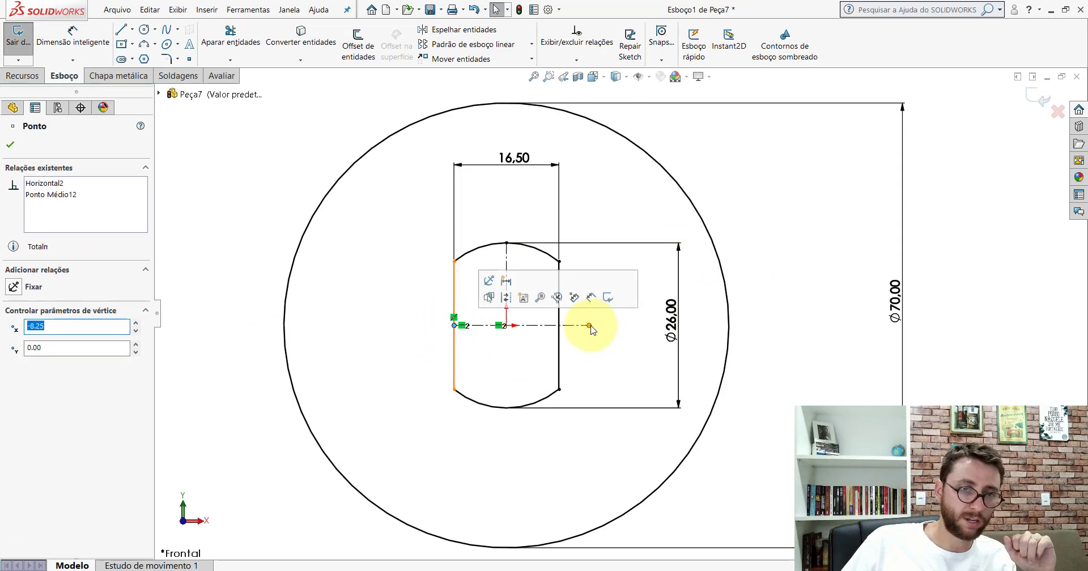
{"action": "left_click_drag", "start_coordinate": [589, 326], "coordinate": [560, 326]}
{"action": "left_click", "coordinate": [623, 357]}
{"action": "key", "text": "f"}
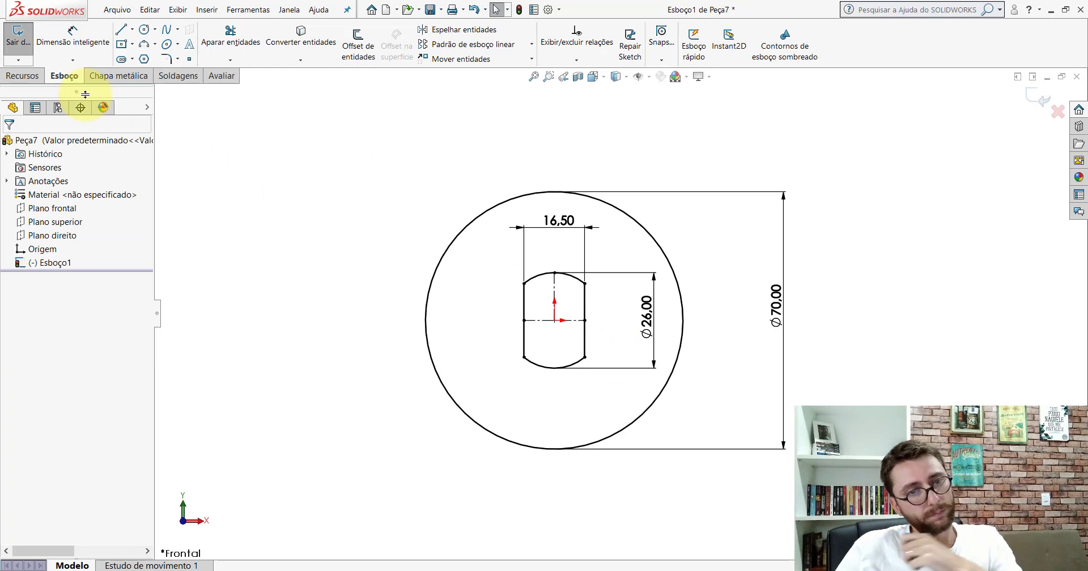
Turn the sketch into a 6.35 mm thick base flange plate with AISI 1020 material.
{"action": "left_click", "coordinate": [125, 77]}
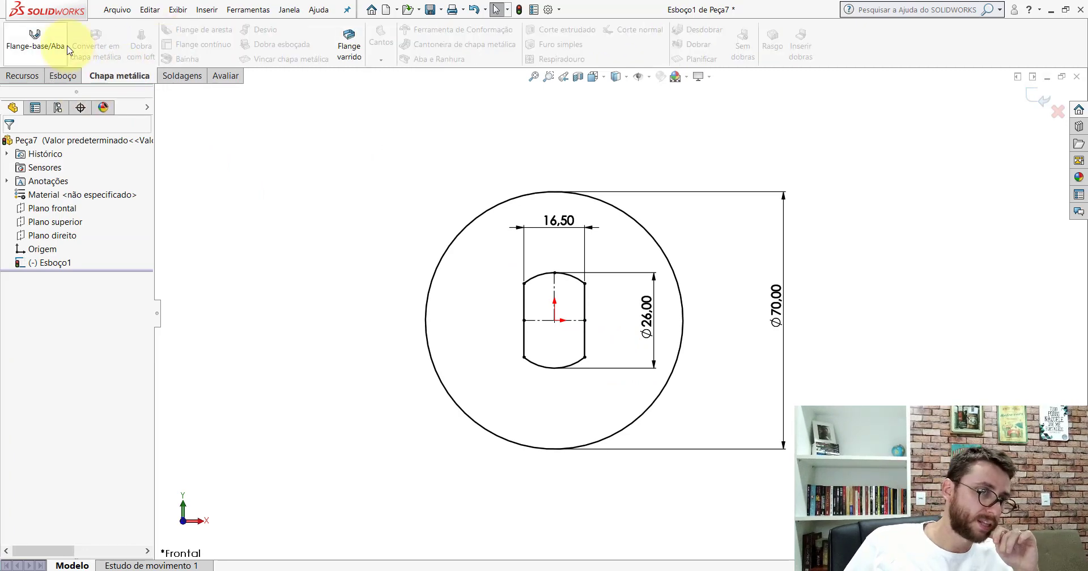
{"action": "left_click", "coordinate": [35, 39]}
{"action": "type", "text": "6.35"}
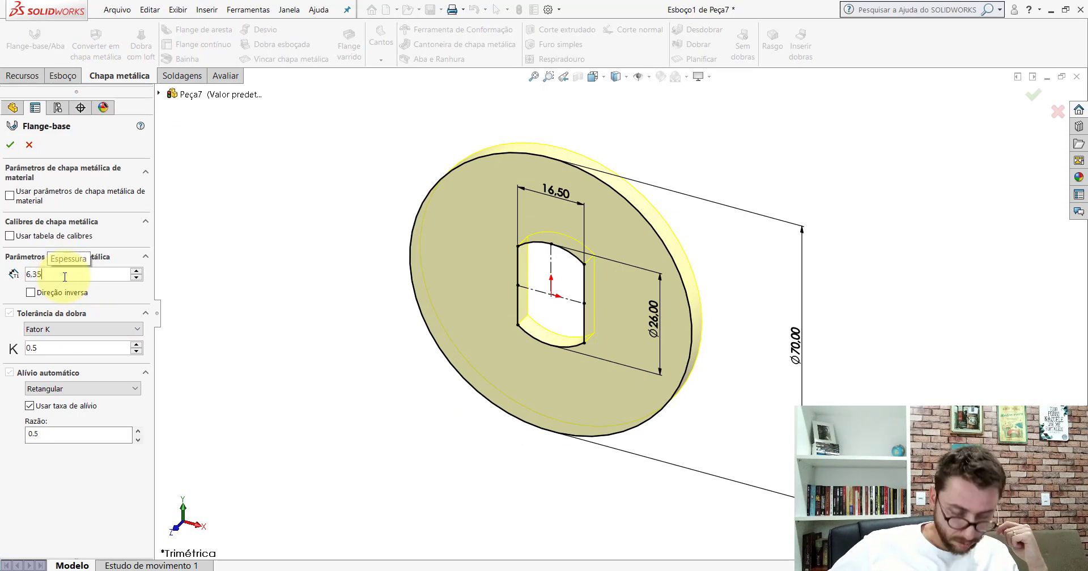
{"action": "key", "text": "Return"}
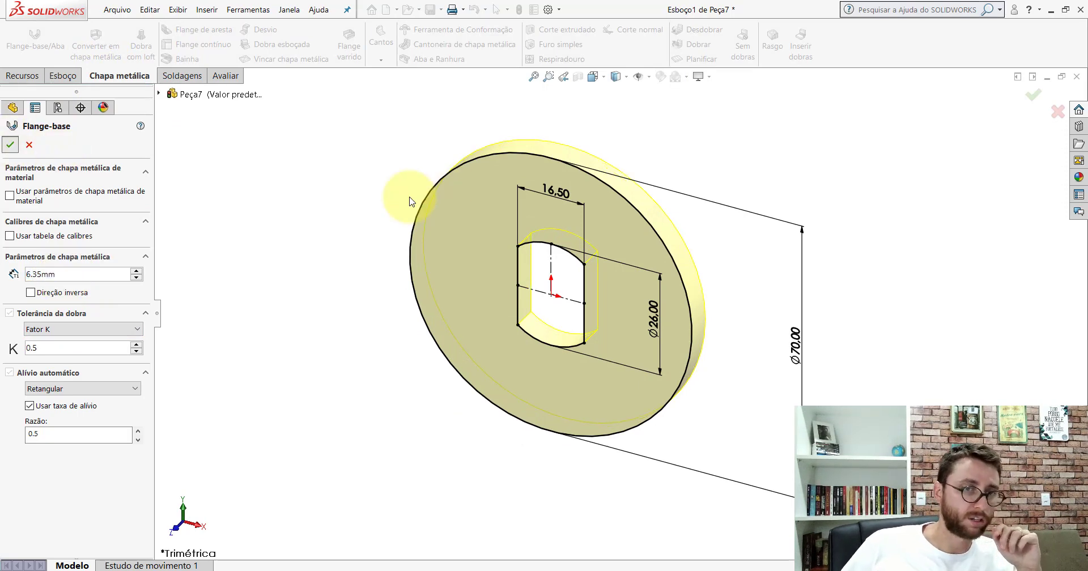
{"action": "key", "text": "Return"}
{"action": "right_click", "coordinate": [87, 226]}
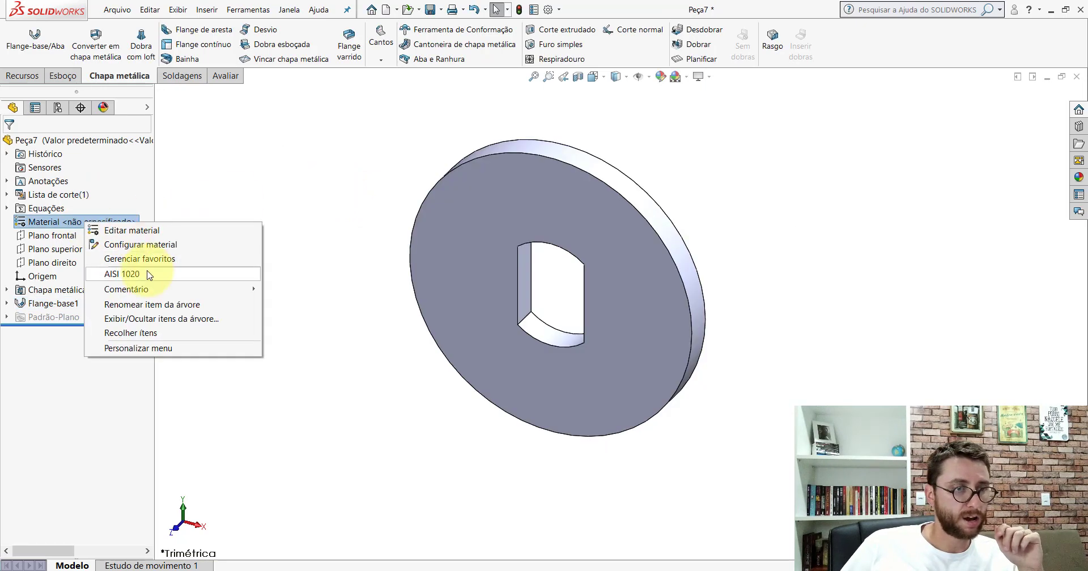
{"action": "left_click", "coordinate": [122, 274]}
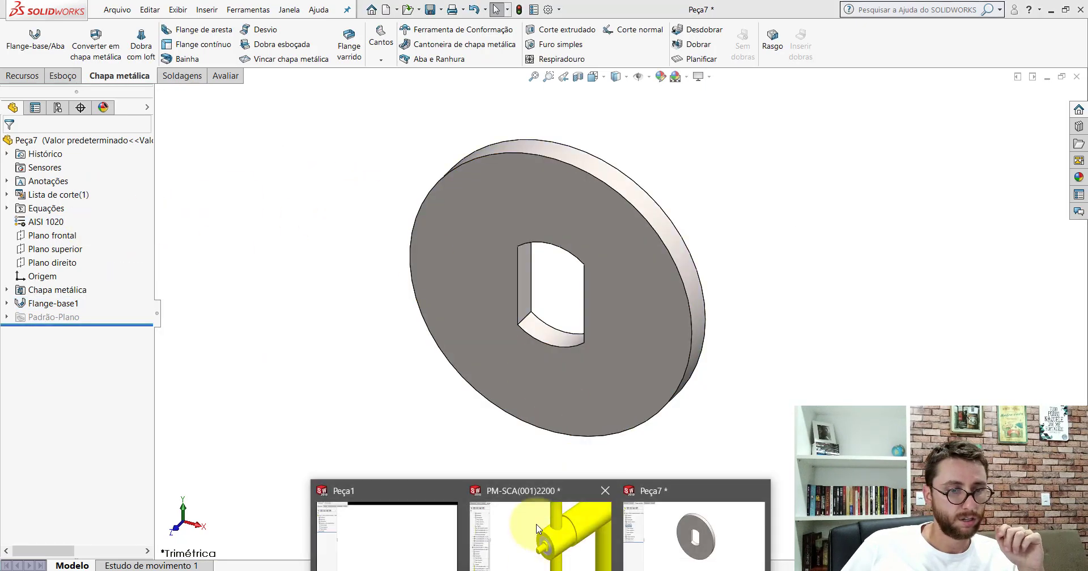
Copy the yellow colour from the PM-SCA(001)2200 assembly and paste it onto the washer.
{"action": "left_click", "coordinate": [538, 529]}
{"action": "left_click", "coordinate": [561, 165]}
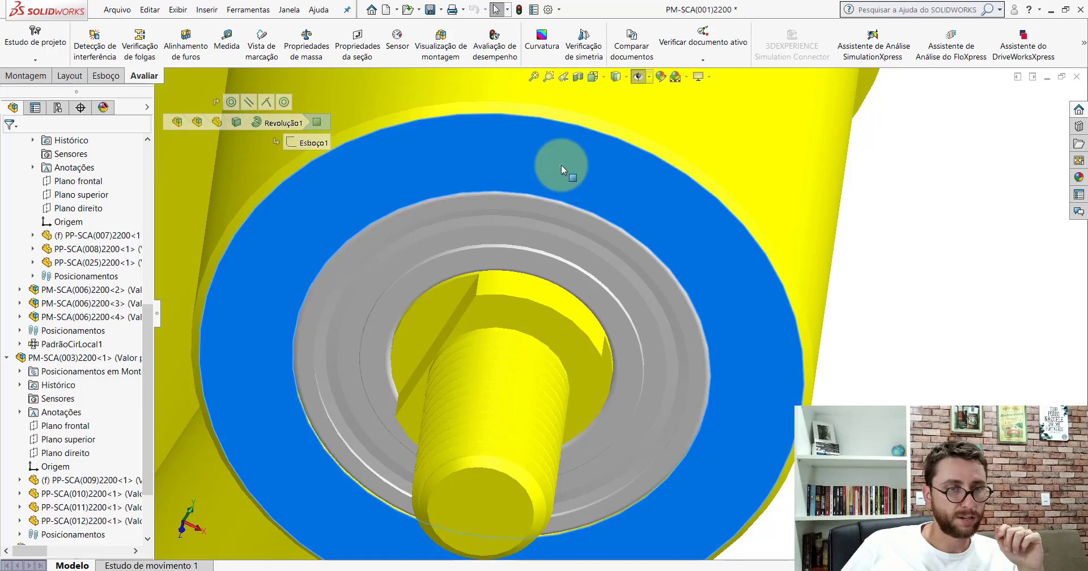
{"action": "left_click", "coordinate": [655, 117]}
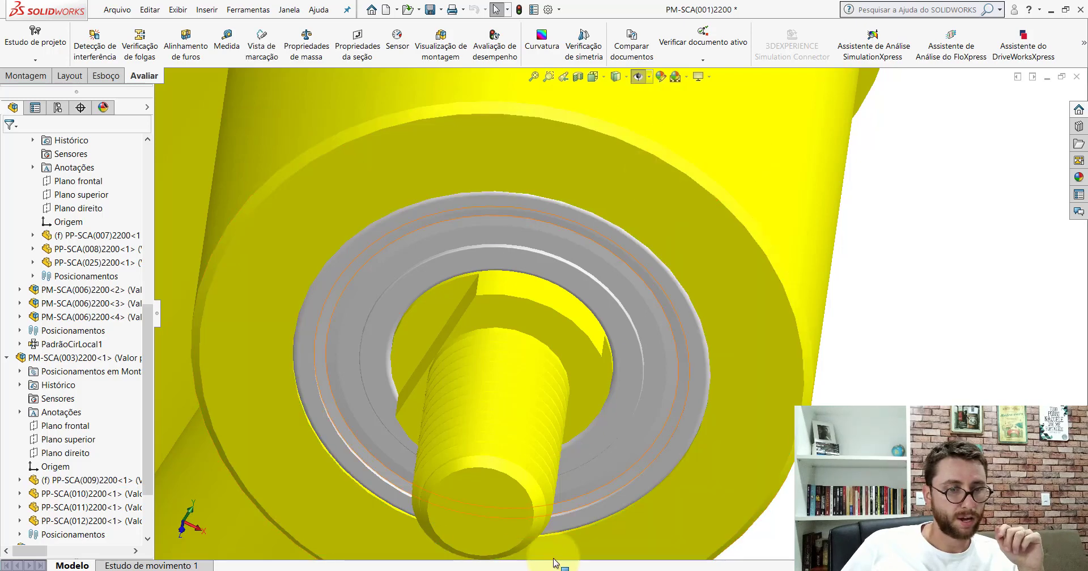
{"action": "key", "text": "ctrl+Tab"}
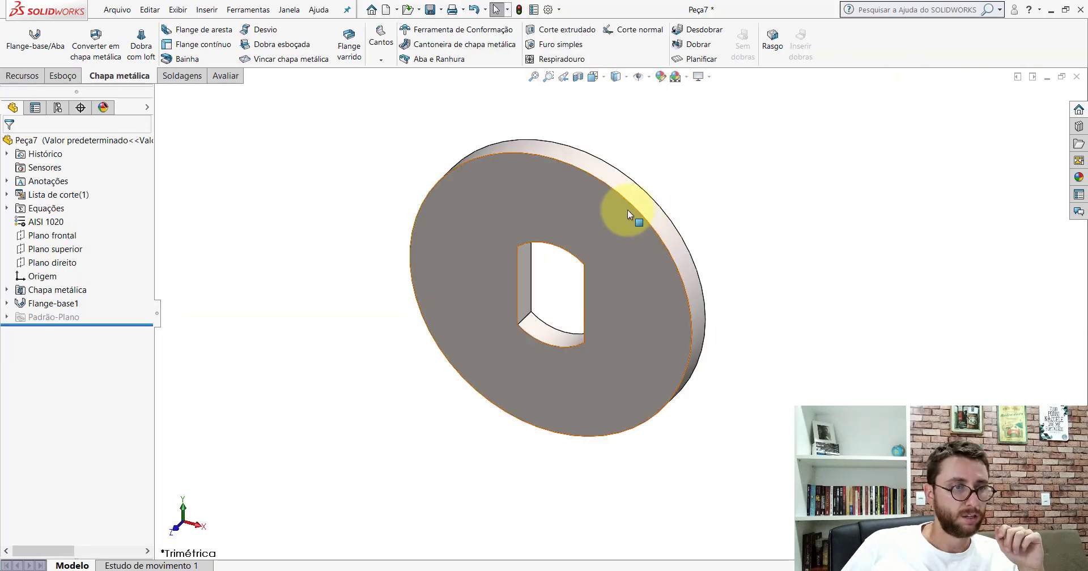
{"action": "right_click", "coordinate": [66, 140]}
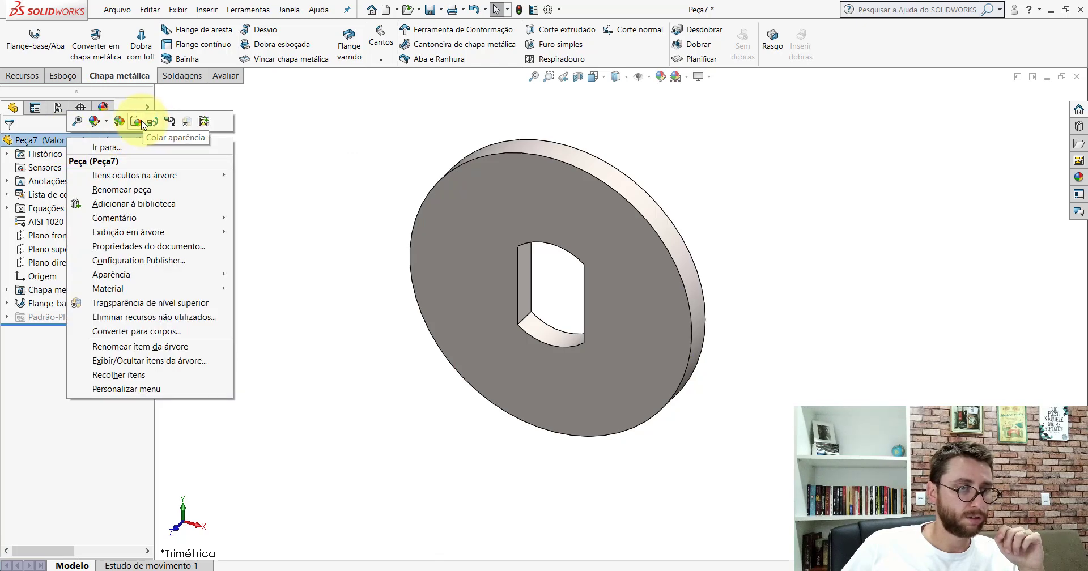
{"action": "left_click", "coordinate": [142, 123]}
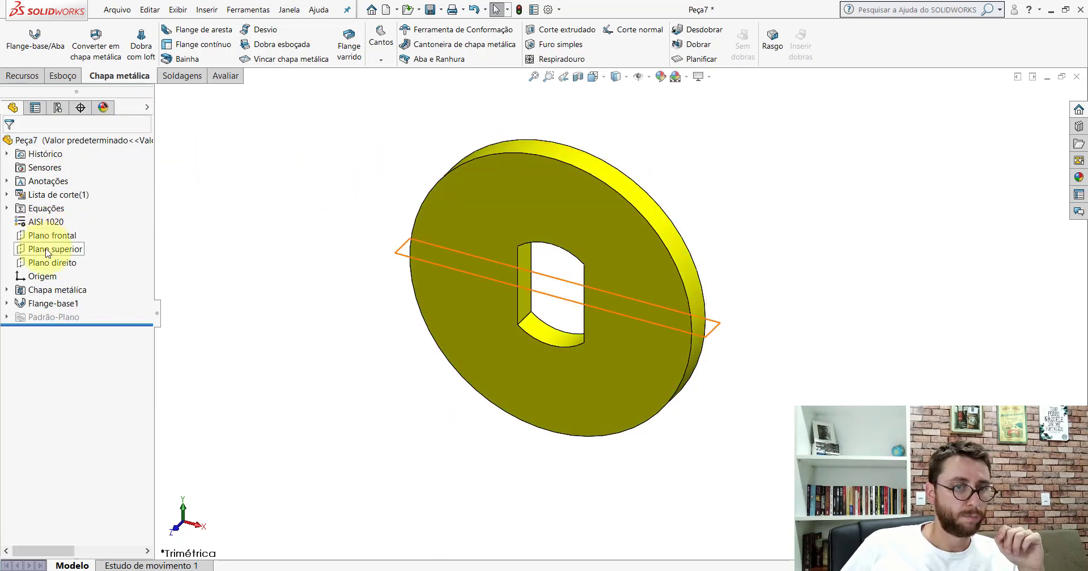
Keep the Top Plane permanently visible and show the washer in isometric view.
{"action": "left_click", "coordinate": [48, 252]}
{"action": "left_click", "coordinate": [73, 232]}
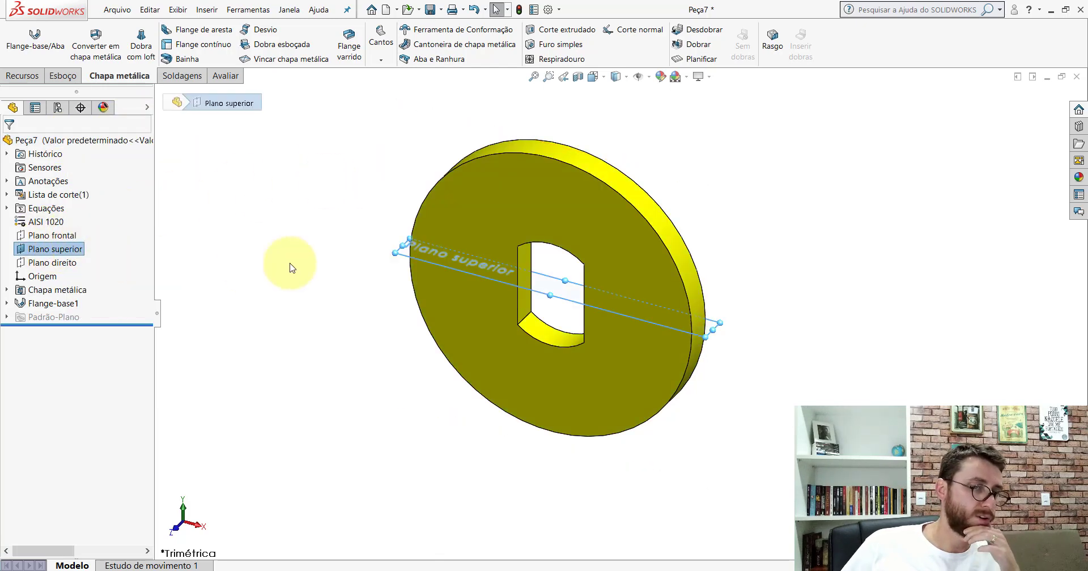
{"action": "left_click", "coordinate": [578, 108]}
{"action": "left_click", "coordinate": [592, 76]}
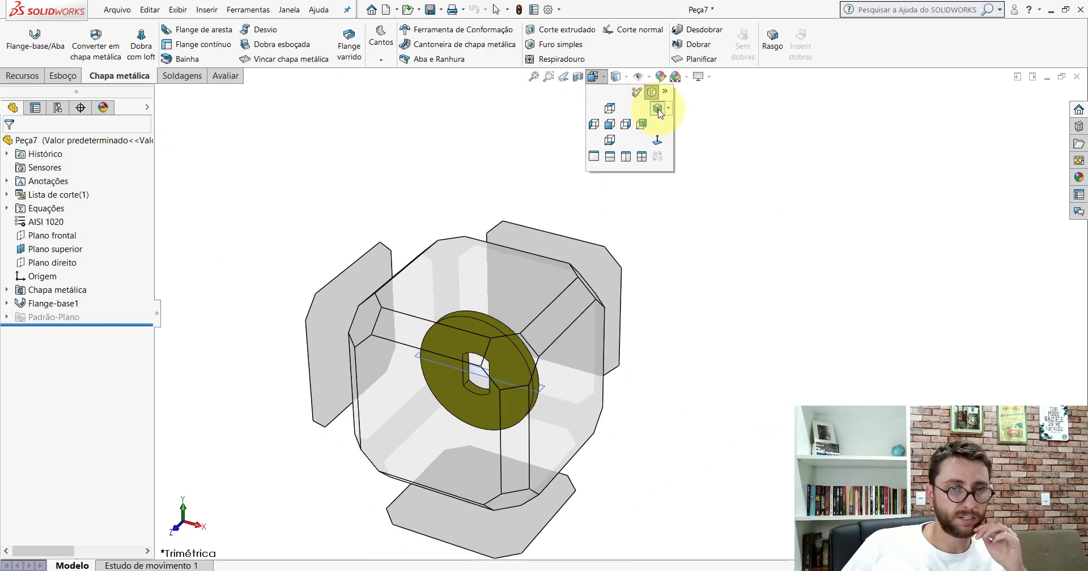
{"action": "left_click", "coordinate": [652, 107]}
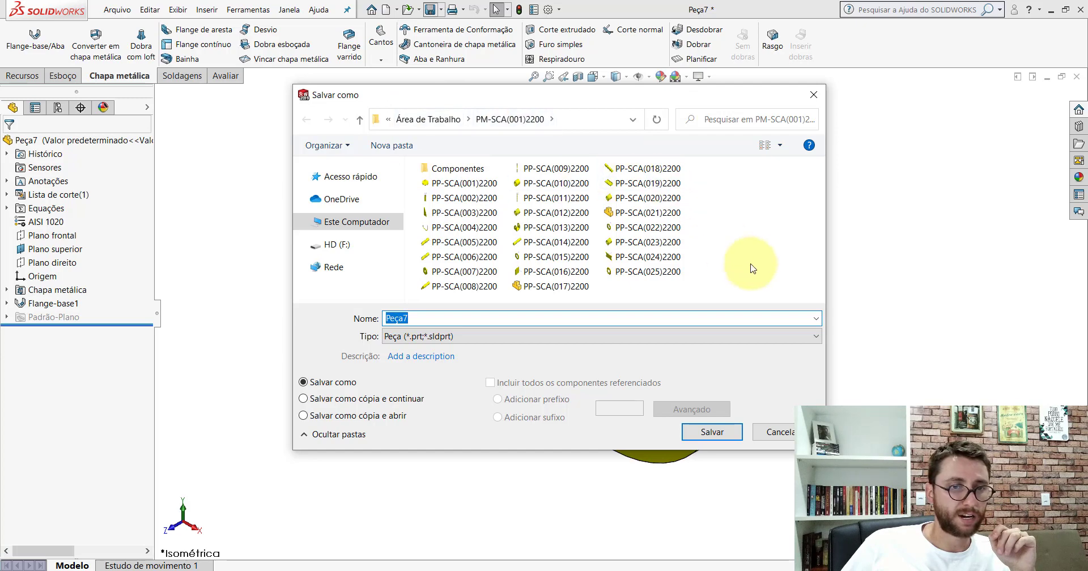
Save the washer as PP-SCA(026)2200 and show the assembly in isometric view.
{"action": "left_click", "coordinate": [721, 269]}
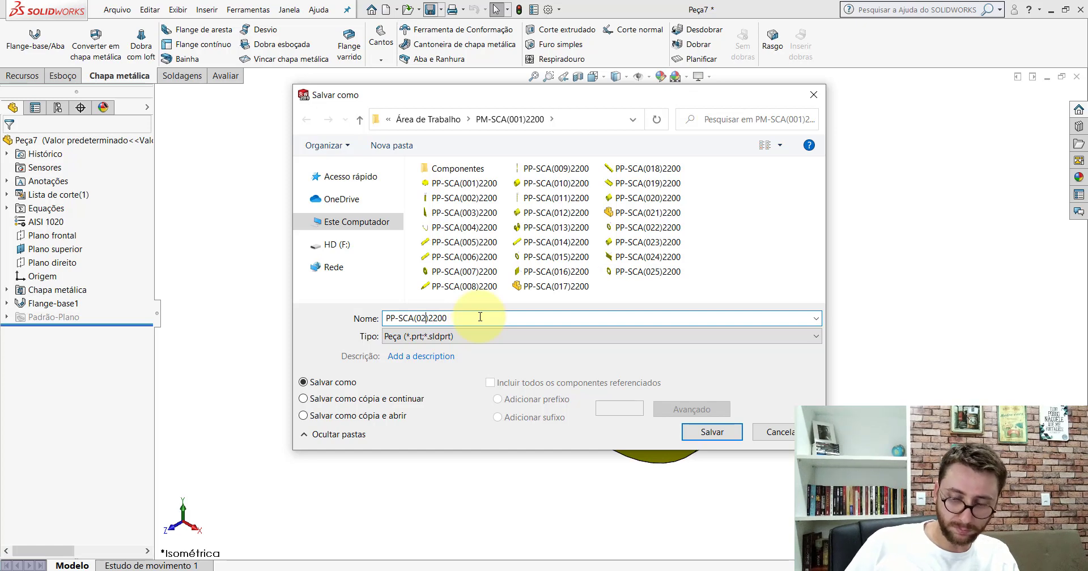
{"action": "key", "text": "Return"}
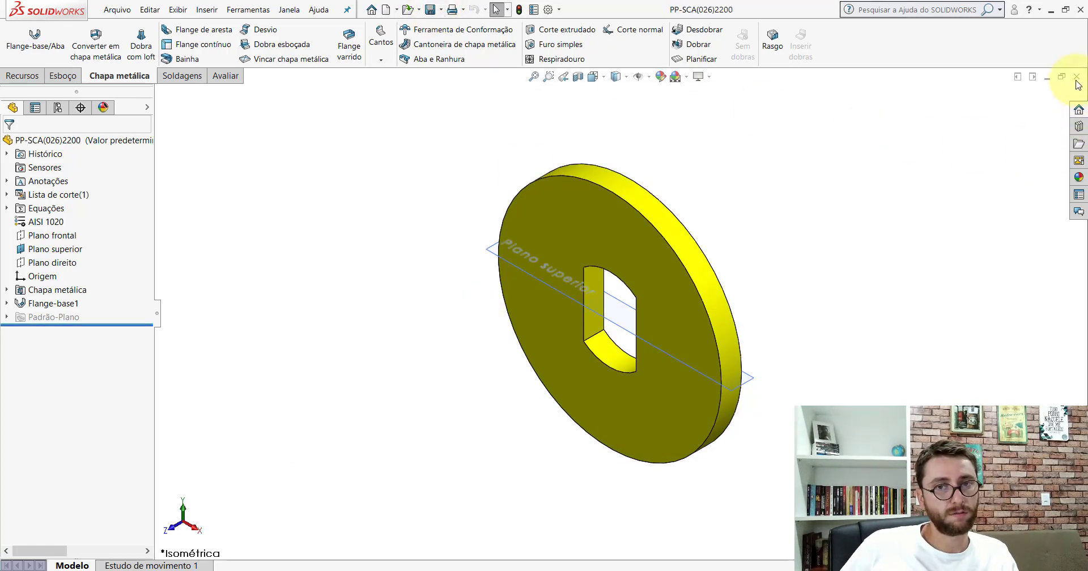
{"action": "key", "text": "ctrl+Tab"}
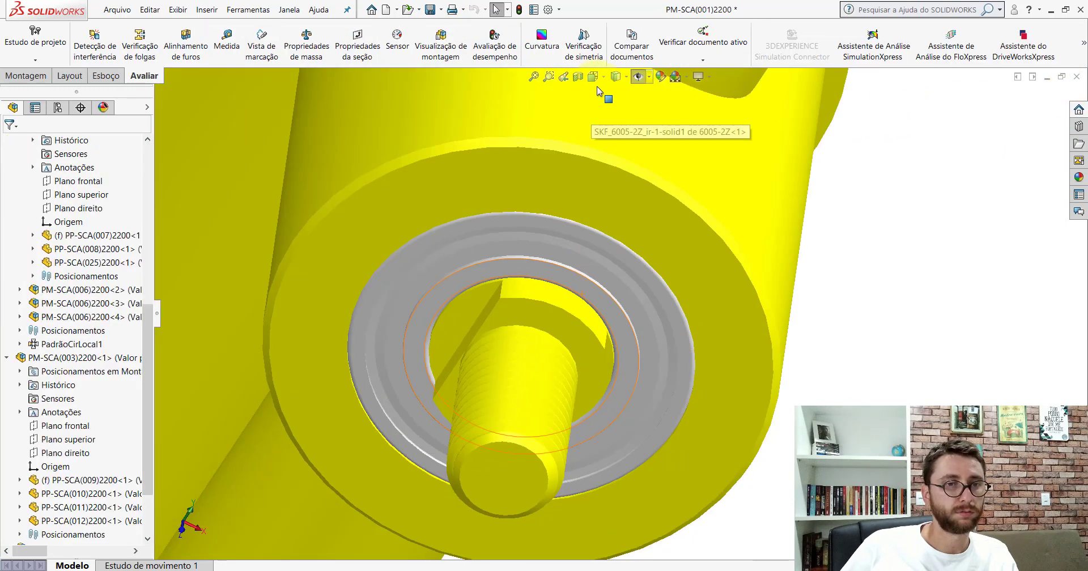
{"action": "left_click", "coordinate": [593, 76]}
{"action": "left_click", "coordinate": [658, 109]}
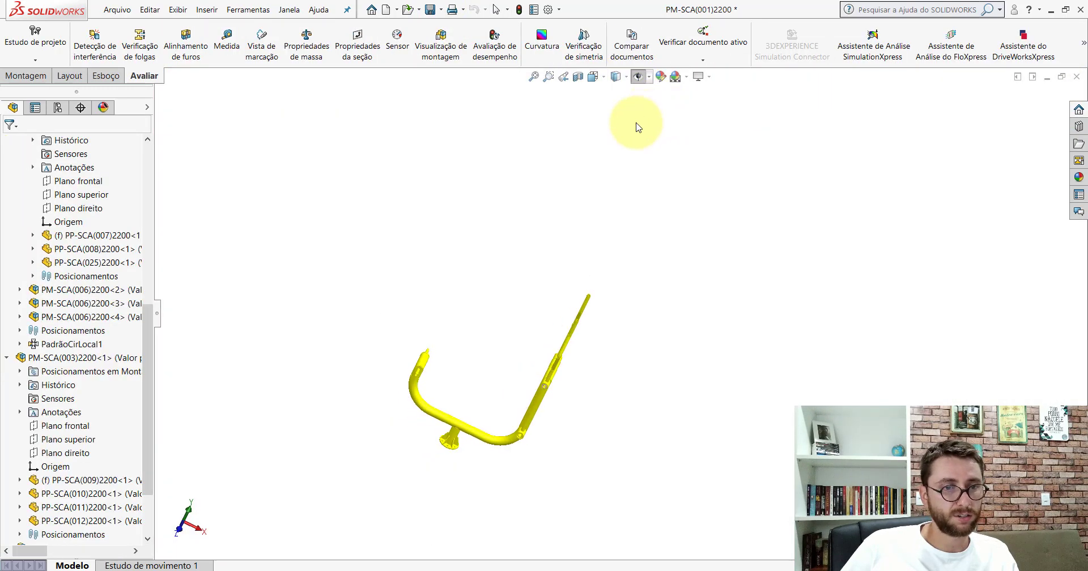
Insert the PP-SCA(026)2200 washer into the assembly beside the threaded shaft end.
{"action": "left_click", "coordinate": [25, 76]}
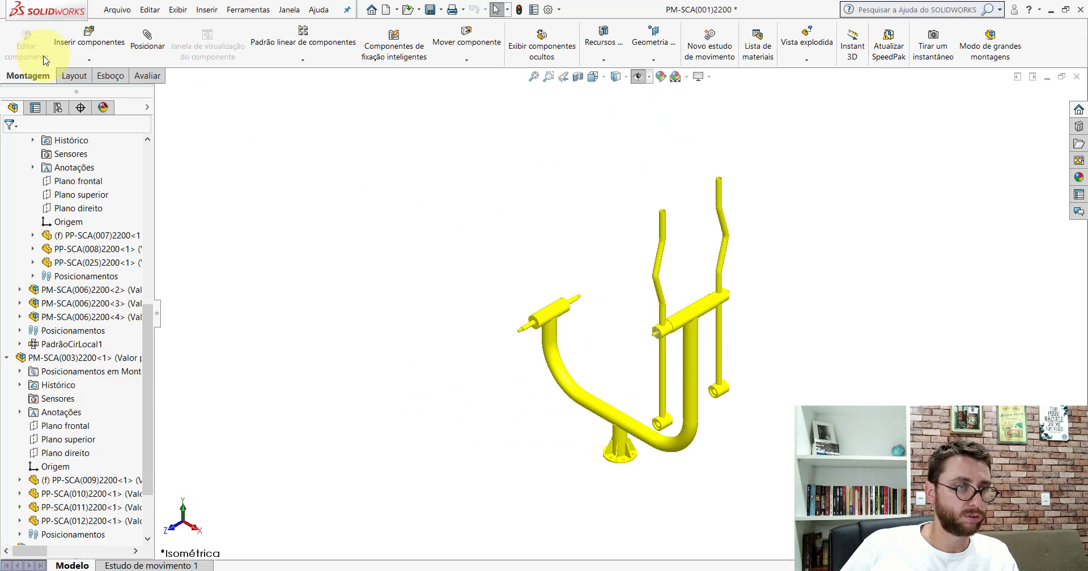
{"action": "left_click", "coordinate": [82, 38]}
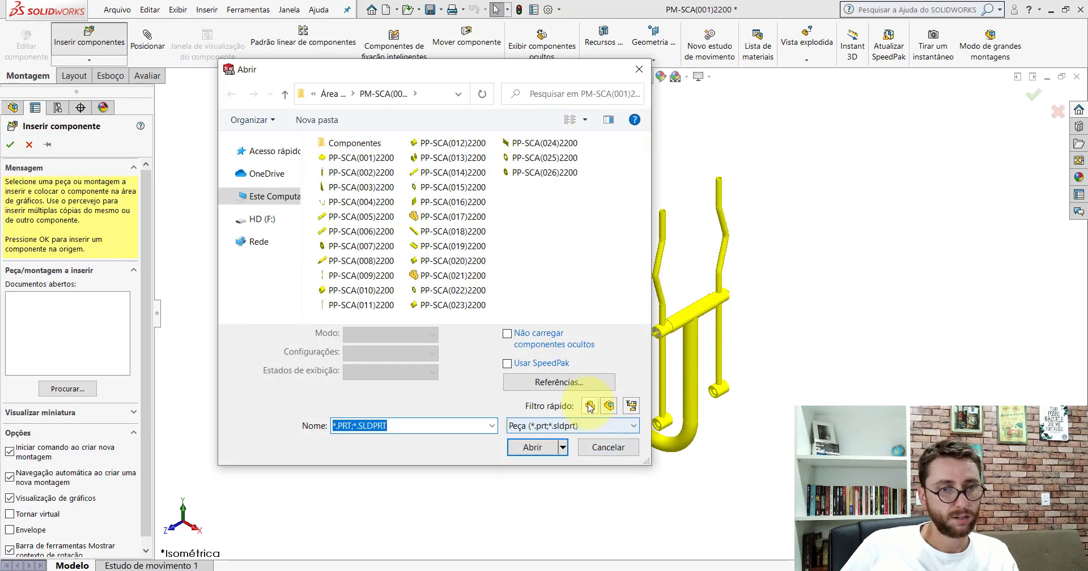
{"action": "left_click", "coordinate": [544, 173]}
{"action": "left_click", "coordinate": [532, 447]}
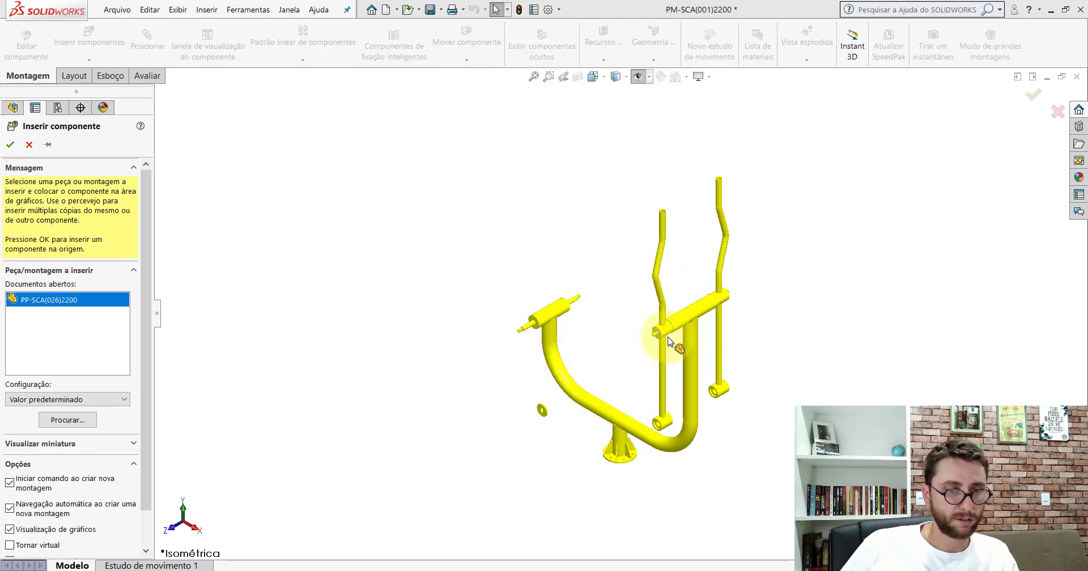
{"action": "scroll", "coordinate": [633, 316], "scroll_direction": "down", "scroll_amount": 2}
{"action": "scroll", "coordinate": [623, 307], "scroll_direction": "down", "scroll_amount": 3}
{"action": "scroll", "coordinate": [624, 308], "scroll_direction": "down", "scroll_amount": 2}
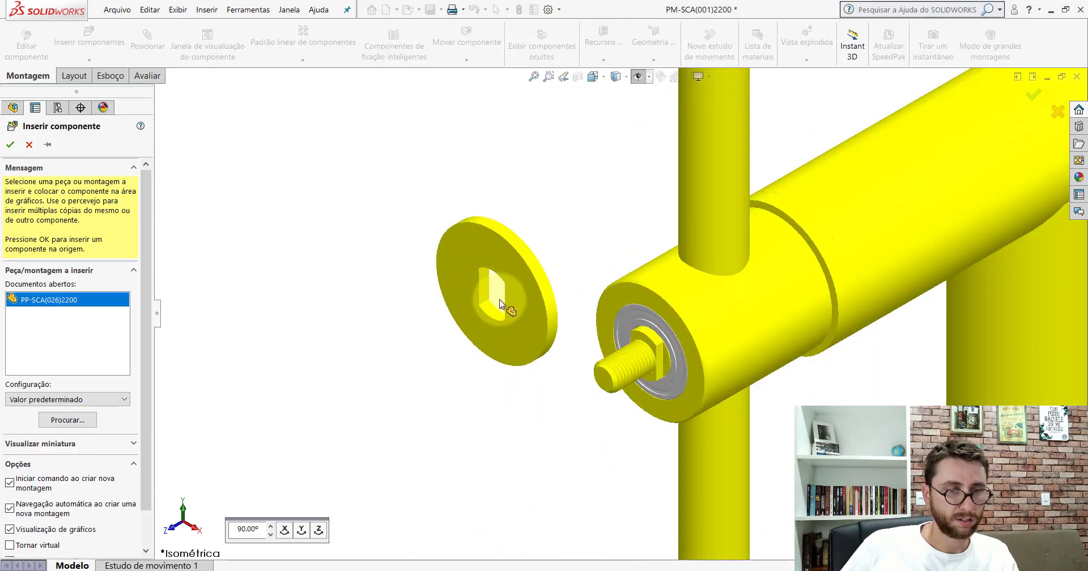
{"action": "left_click", "coordinate": [500, 303]}
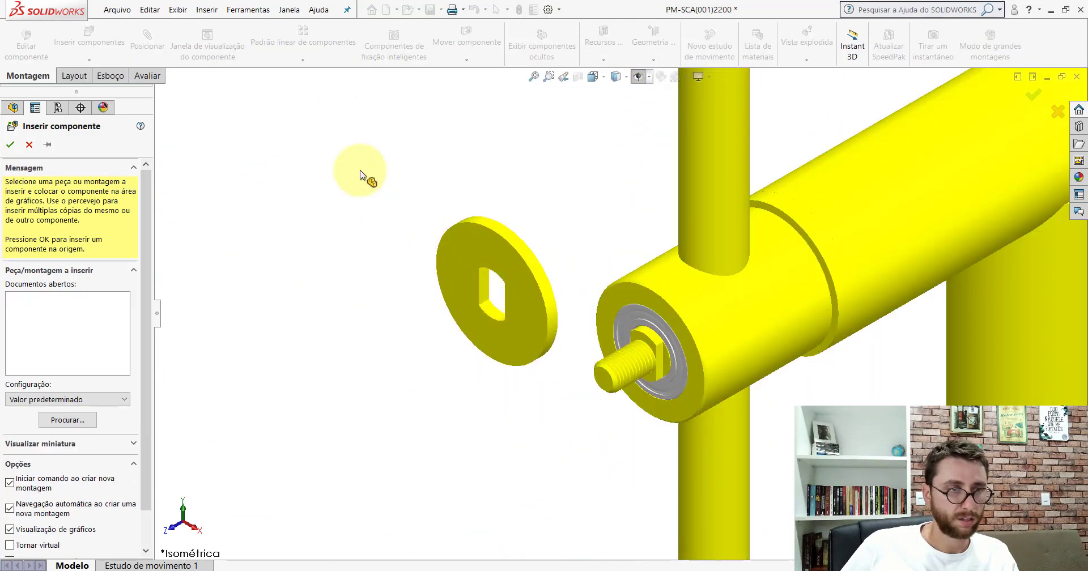
{"action": "left_click", "coordinate": [512, 228]}
Mate the washer concentric to the shaft and coincident with the shaft end face.
{"action": "left_click", "coordinate": [696, 289]}
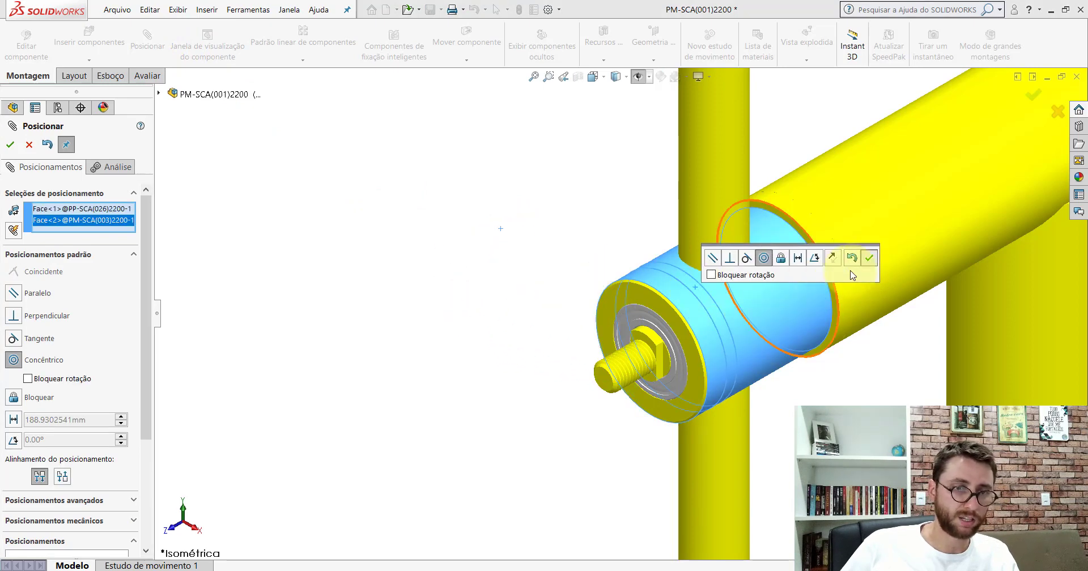
{"action": "left_click", "coordinate": [868, 259]}
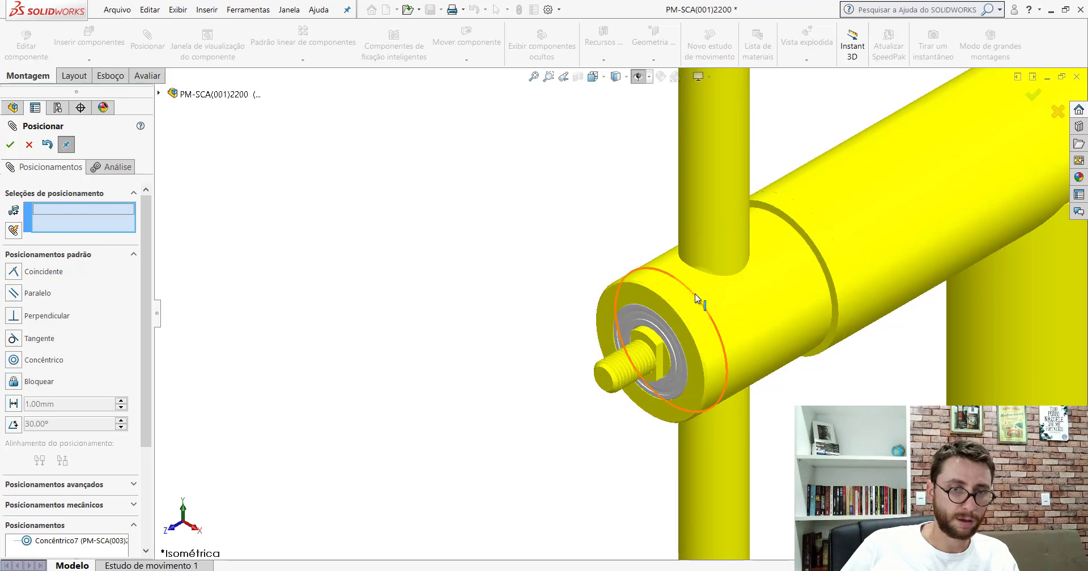
{"action": "left_click_drag", "start_coordinate": [695, 293], "coordinate": [629, 363]}
{"action": "scroll", "coordinate": [665, 359], "scroll_direction": "down", "scroll_amount": 5}
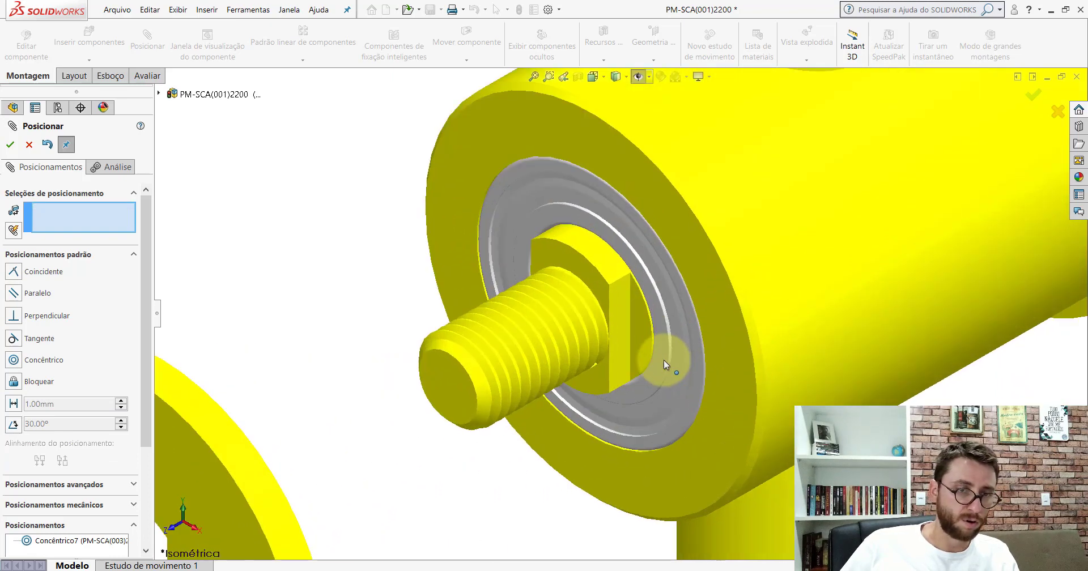
{"action": "scroll", "coordinate": [664, 360], "scroll_direction": "up", "scroll_amount": 2}
{"action": "left_click", "coordinate": [621, 297]}
{"action": "scroll", "coordinate": [623, 301], "scroll_direction": "up", "scroll_amount": 3}
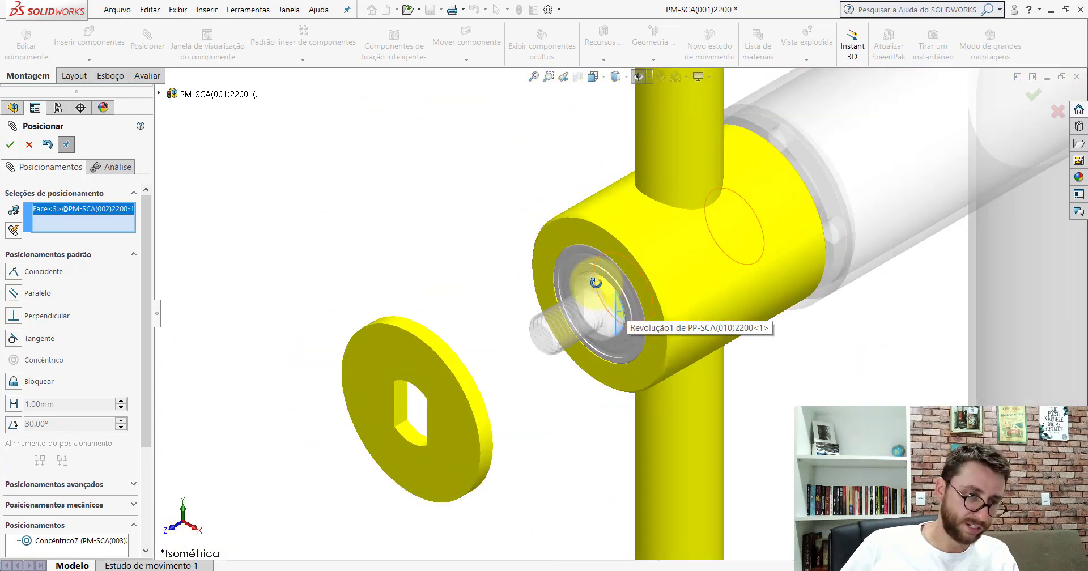
{"action": "middle_click_drag", "start_coordinate": [623, 306], "coordinate": [474, 330]}
{"action": "left_click", "coordinate": [418, 347]}
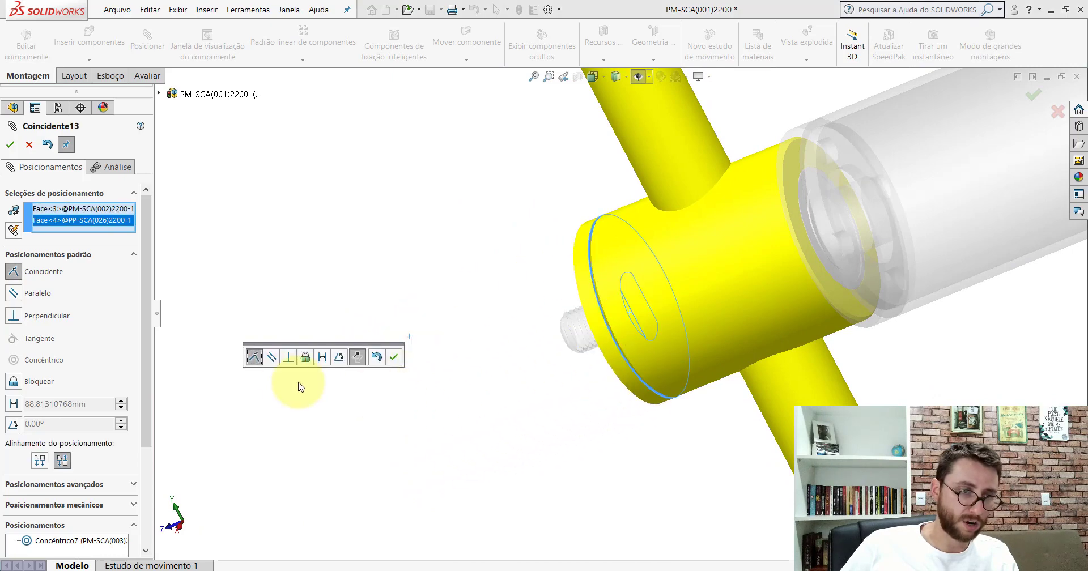
{"action": "left_click", "coordinate": [391, 358]}
Add a parallel mate between the washer's and shaft part's Top Planes, then close mating.
{"action": "scroll", "coordinate": [688, 332], "scroll_direction": "down", "scroll_amount": 3}
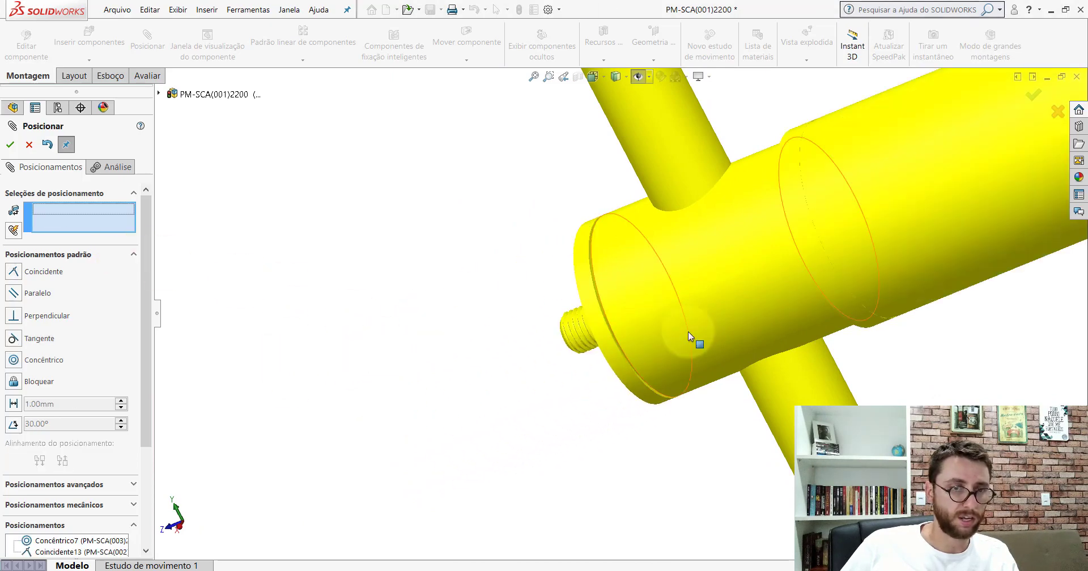
{"action": "middle_click_drag", "start_coordinate": [688, 332], "coordinate": [643, 76]}
{"action": "left_click", "coordinate": [636, 78]}
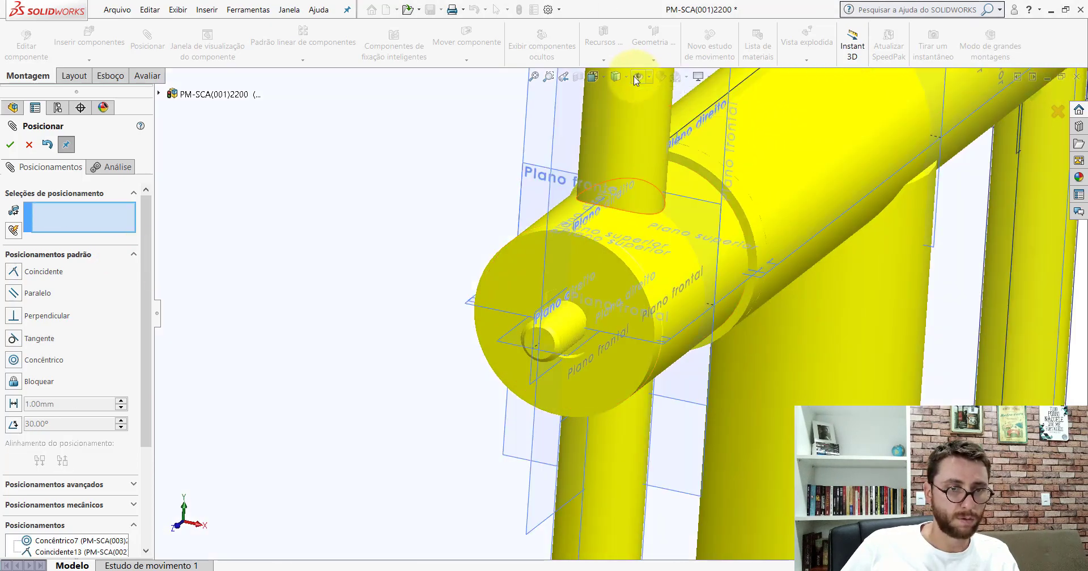
{"action": "scroll", "coordinate": [589, 258], "scroll_direction": "down", "scroll_amount": 3}
{"action": "left_click_drag", "start_coordinate": [421, 247], "coordinate": [301, 305]}
{"action": "scroll", "coordinate": [636, 316], "scroll_direction": "up", "scroll_amount": 5}
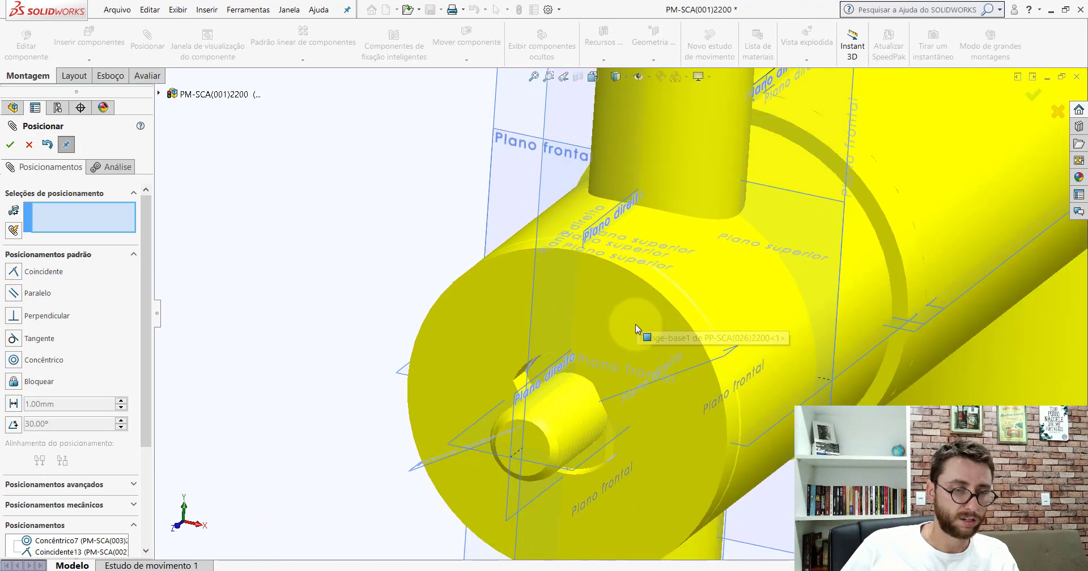
{"action": "left_click", "coordinate": [412, 452]}
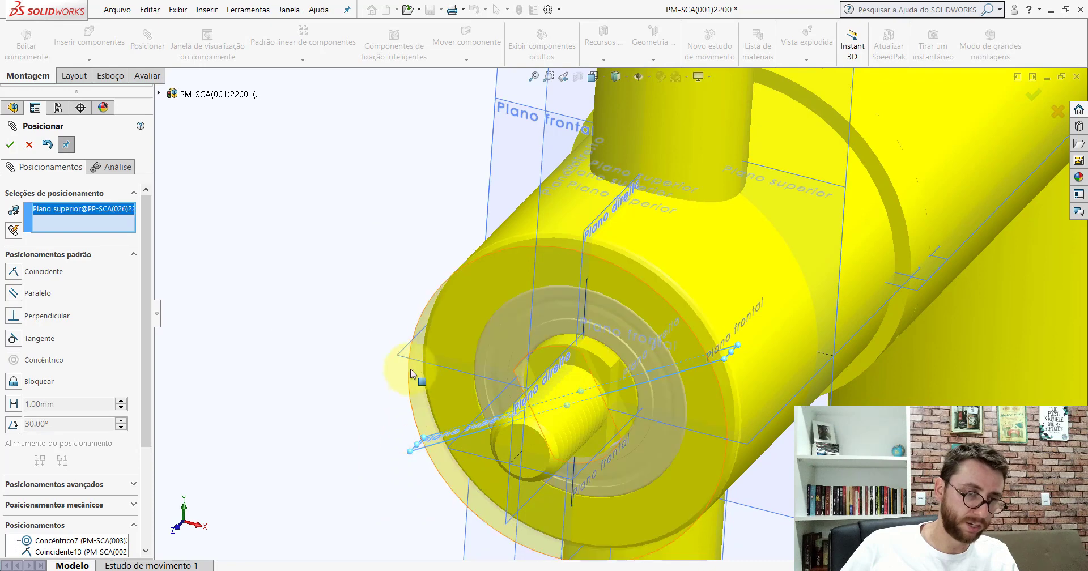
{"action": "left_click", "coordinate": [405, 362]}
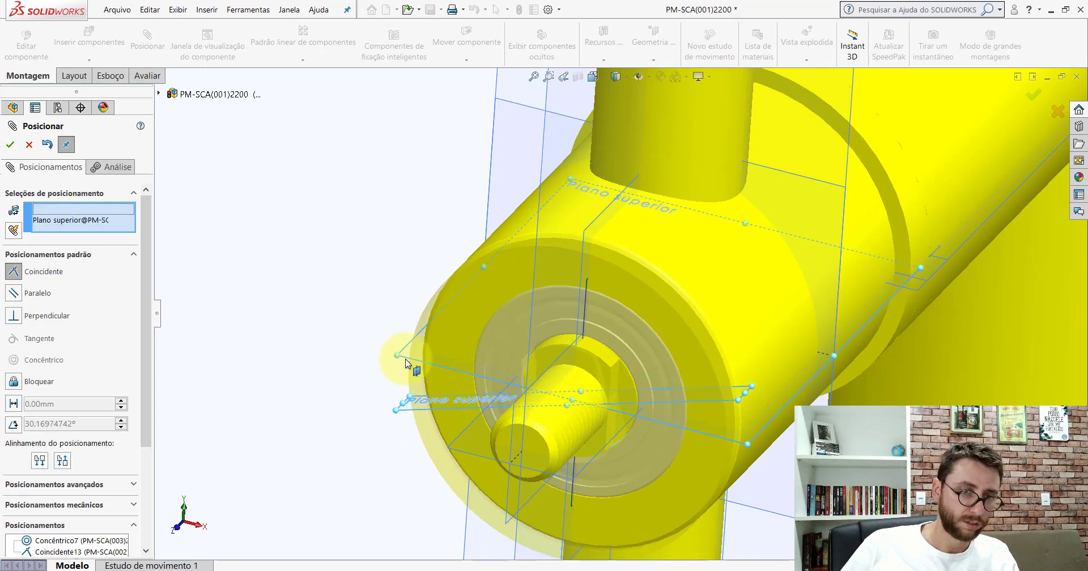
{"action": "left_click", "coordinate": [270, 387]}
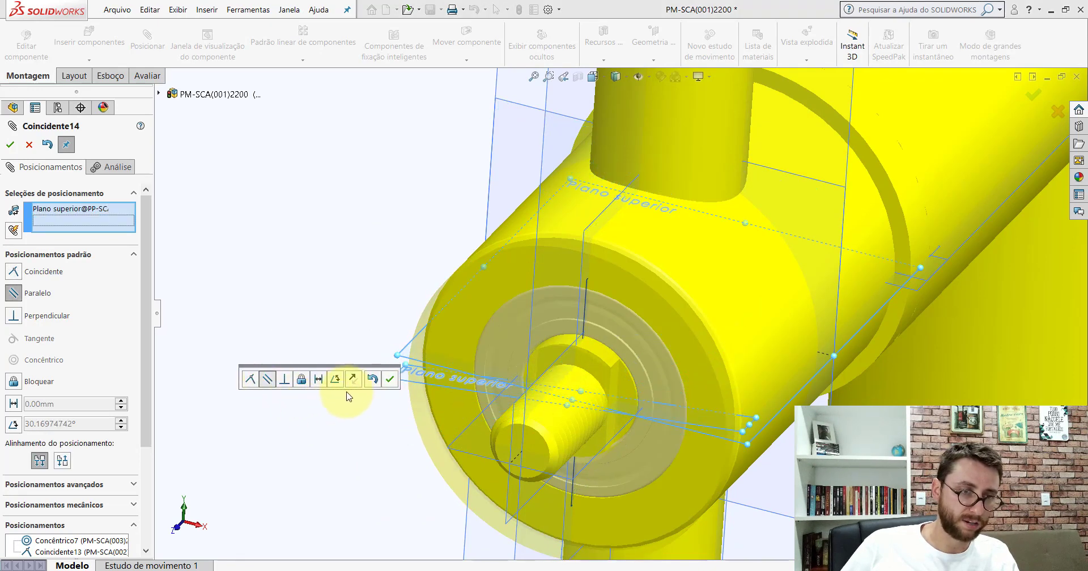
{"action": "left_click", "coordinate": [390, 379]}
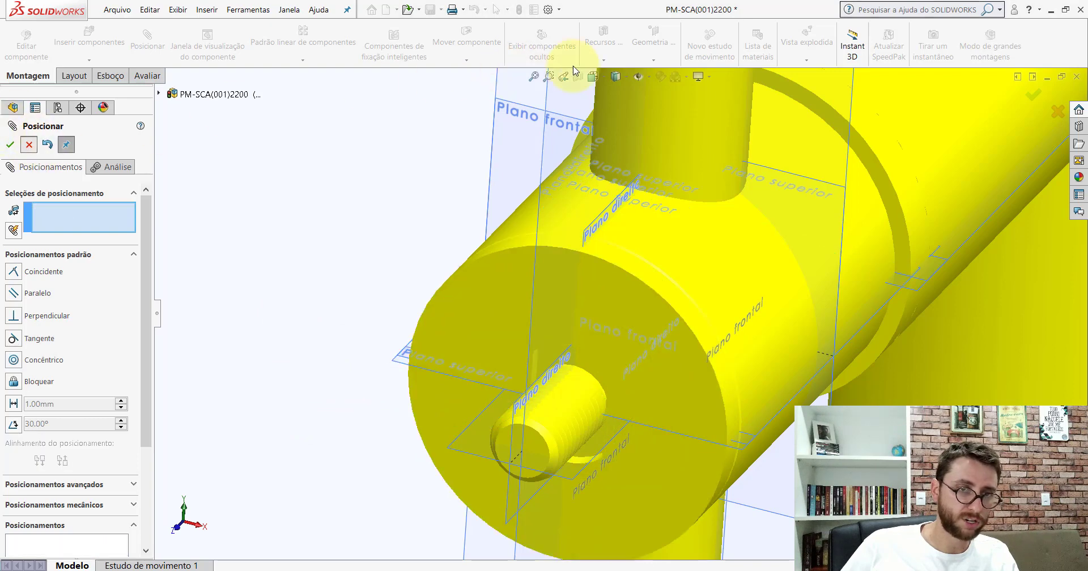
{"action": "key", "text": "Escape"}
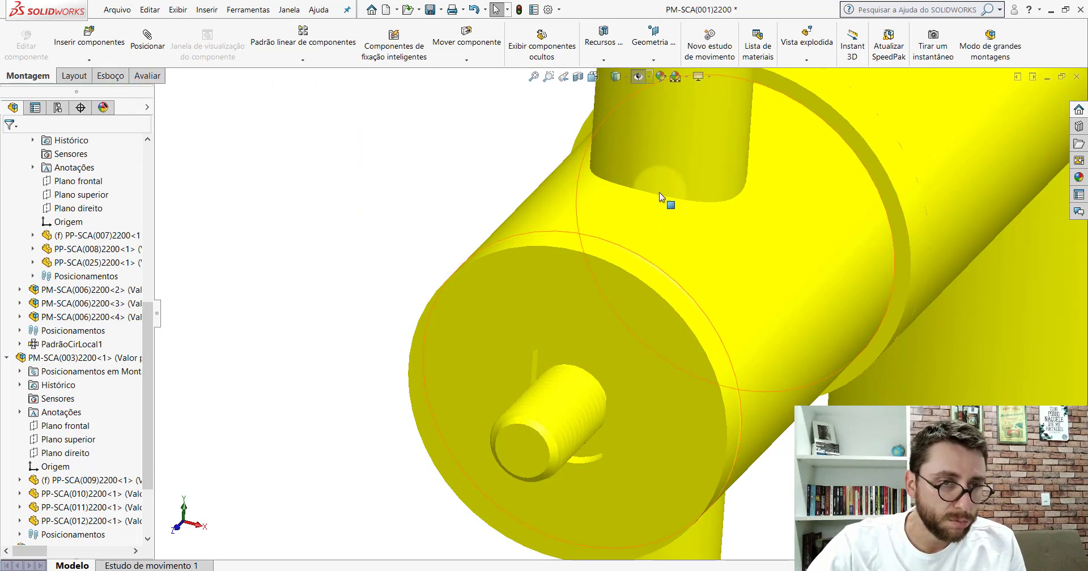
Switch to Shaded With Edges and measure the 2 mm gap from washer face to shaft flat.
{"action": "left_click", "coordinate": [623, 81]}
{"action": "left_click", "coordinate": [617, 95]}
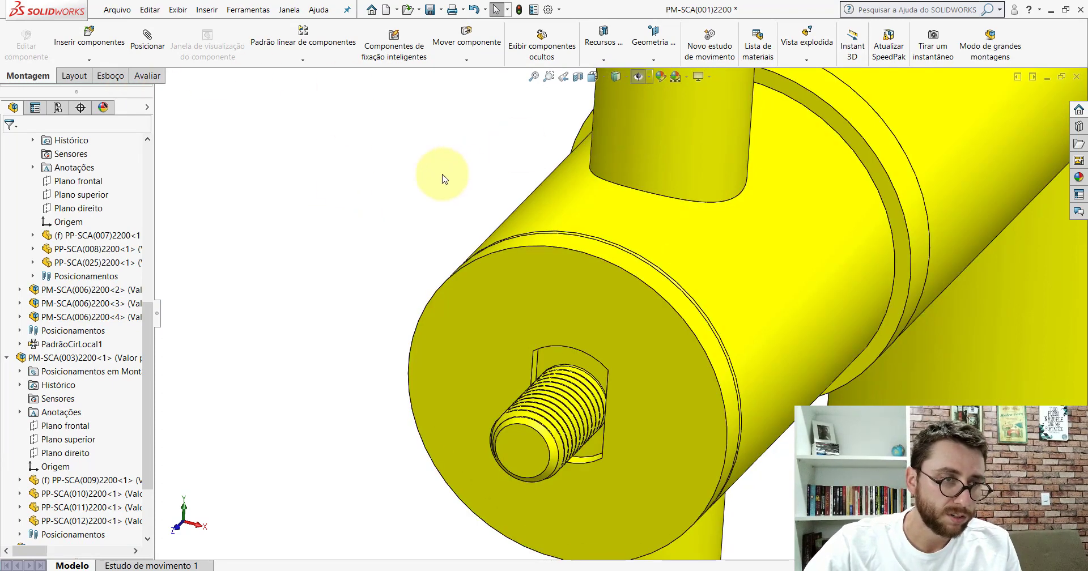
{"action": "left_click", "coordinate": [146, 76]}
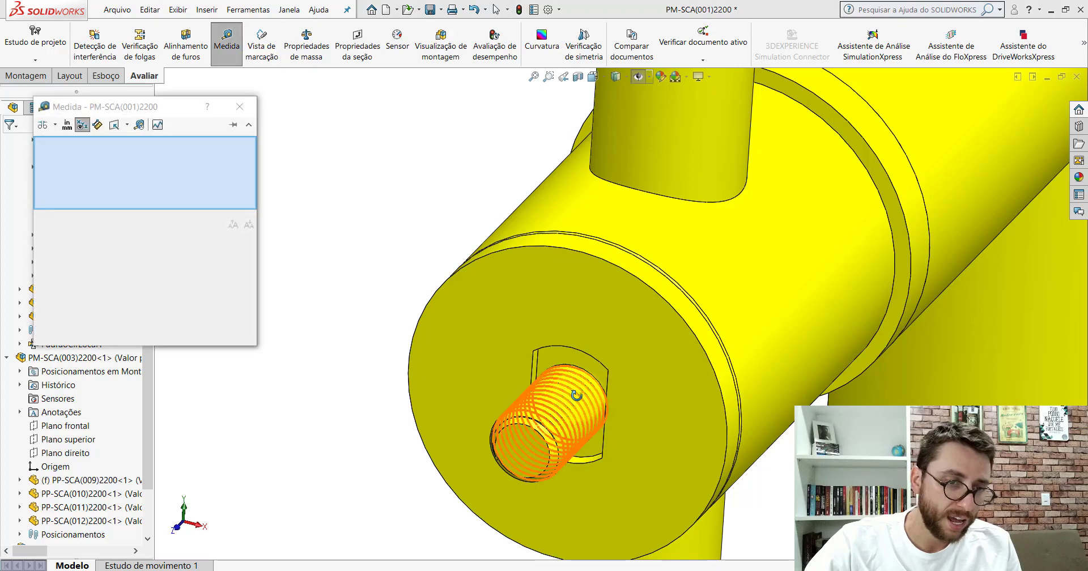
{"action": "scroll", "coordinate": [555, 397], "scroll_direction": "down", "scroll_amount": 3}
{"action": "scroll", "coordinate": [510, 351], "scroll_direction": "down", "scroll_amount": 3}
{"action": "scroll", "coordinate": [489, 332], "scroll_direction": "down", "scroll_amount": 5}
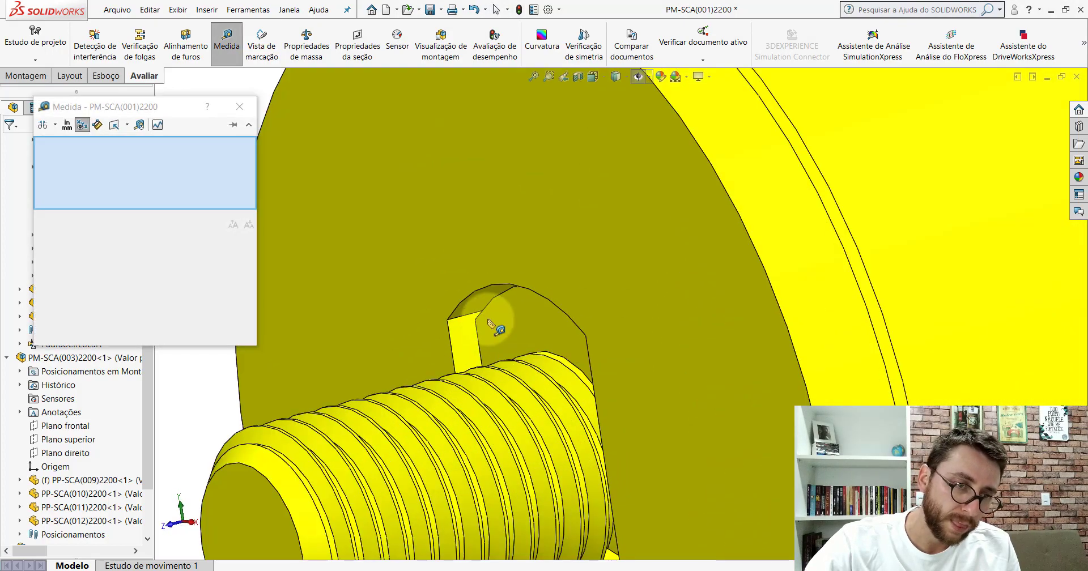
{"action": "left_click", "coordinate": [491, 317]}
{"action": "left_click", "coordinate": [426, 288]}
{"action": "scroll", "coordinate": [491, 318], "scroll_direction": "up", "scroll_amount": 5}
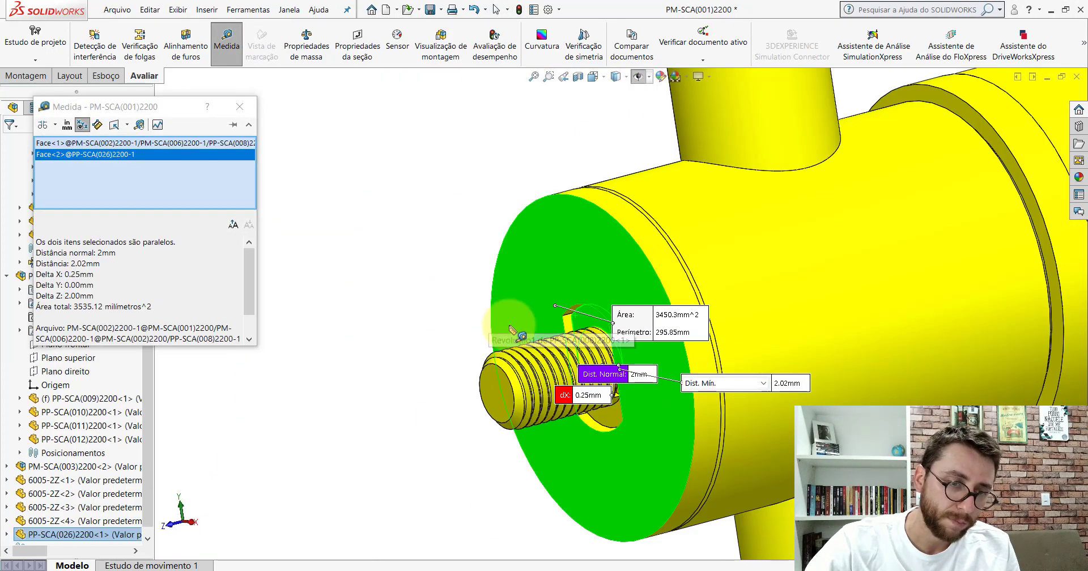
{"action": "key", "text": "Escape"}
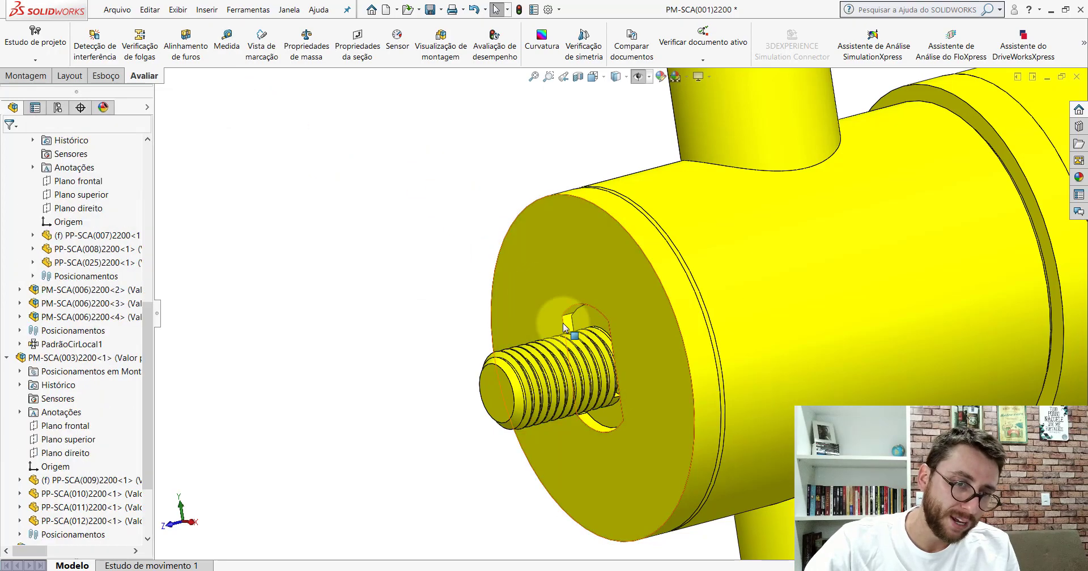
Orbit toward the threaded pin and select the washer in the assembly.
{"action": "scroll", "coordinate": [566, 340], "scroll_direction": "down", "scroll_amount": 3}
{"action": "mouse_move", "coordinate": [567, 340]}
{"action": "middle_mouse_down"}
{"action": "mouse_move", "coordinate": [669, 335]}
{"action": "mouse_move", "coordinate": [678, 322]}
{"action": "mouse_move", "coordinate": [573, 243]}
{"action": "mouse_move", "coordinate": [556, 252]}
{"action": "mouse_move", "coordinate": [561, 231]}
{"action": "mouse_move", "coordinate": [544, 235]}
{"action": "mouse_move", "coordinate": [550, 246]}
{"action": "middle_mouse_up"}
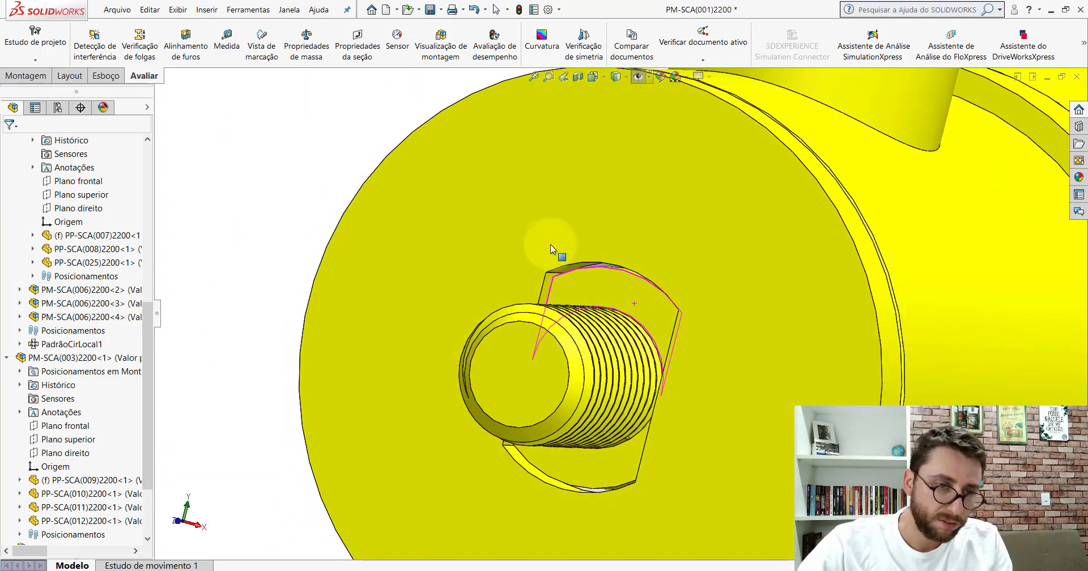
{"action": "left_click", "coordinate": [600, 240]}
In the washer's Flange-base1 sketch, change the Ø26.00 hole to Ø25.50, then return to the assembly.
{"action": "left_click", "coordinate": [591, 146]}
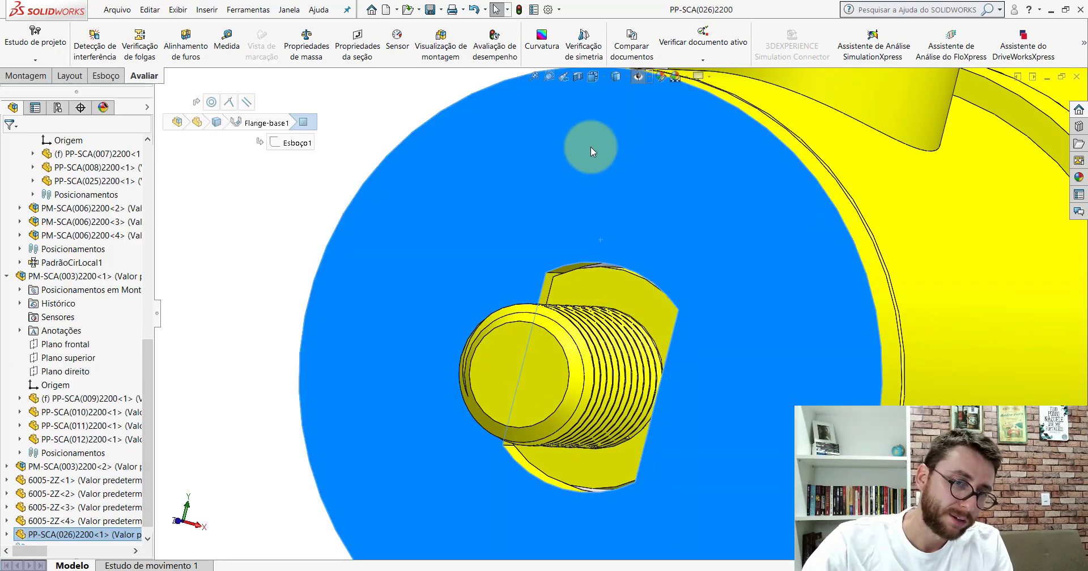
{"action": "left_click", "coordinate": [55, 304]}
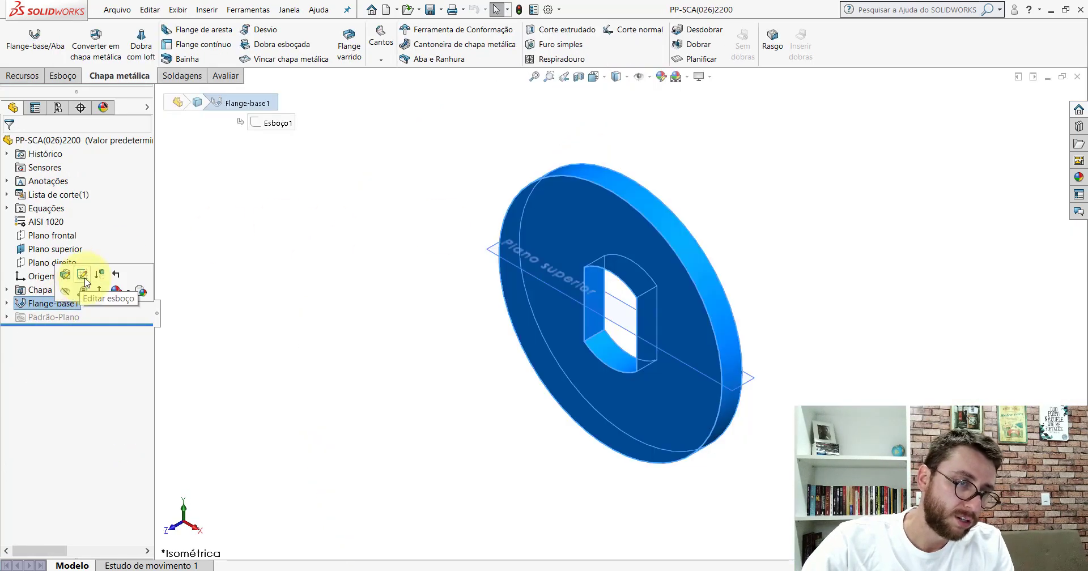
{"action": "left_click", "coordinate": [80, 282]}
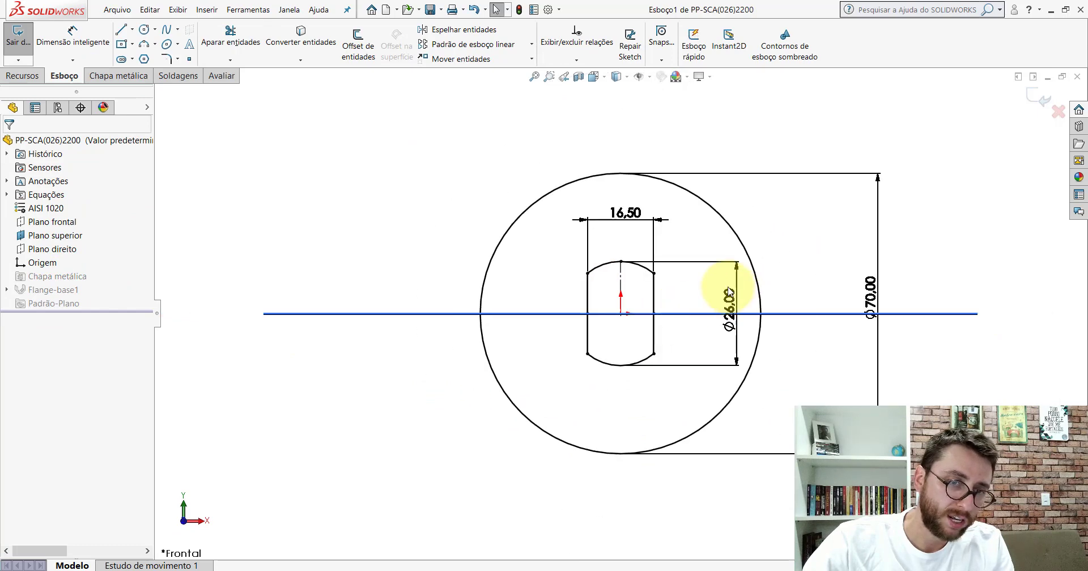
{"action": "scroll", "coordinate": [730, 292], "scroll_direction": "down", "scroll_amount": 3}
{"action": "scroll", "coordinate": [703, 380], "scroll_direction": "up", "scroll_amount": 1}
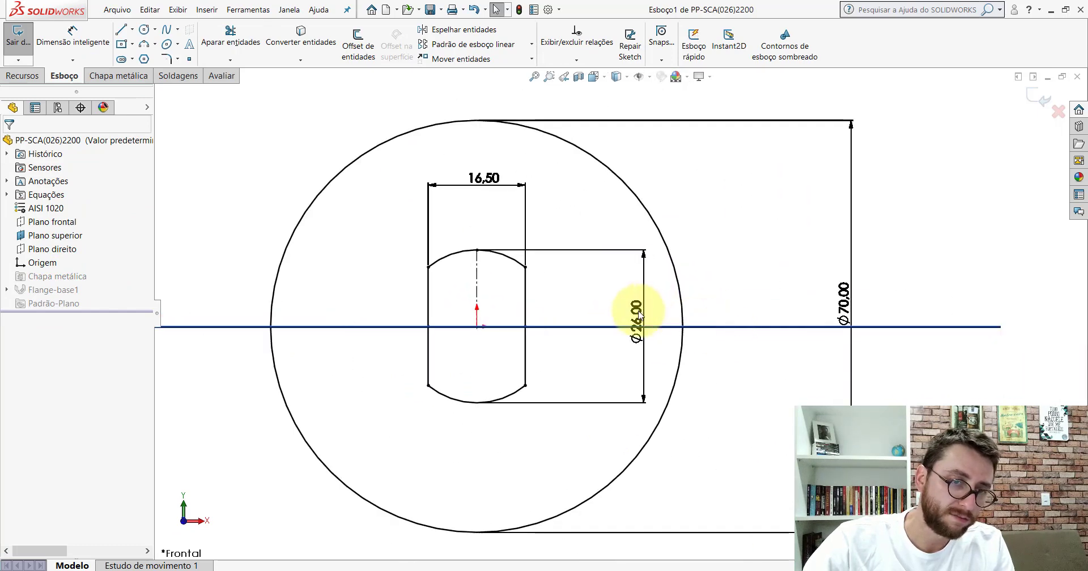
{"action": "double_click", "coordinate": [630, 323]}
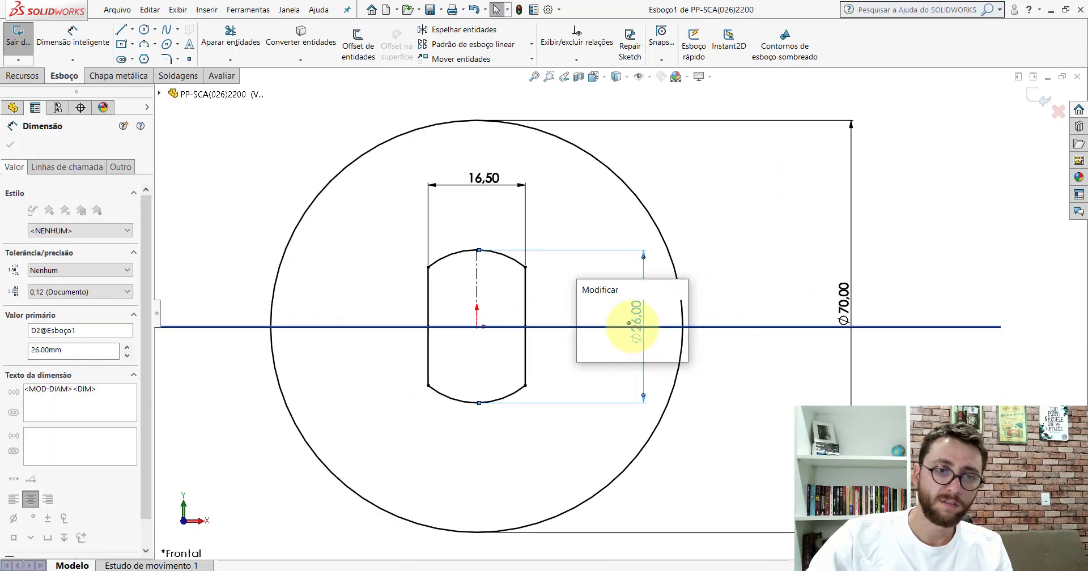
{"action": "type", "text": "25,"}
{"action": "key", "text": "Return"}
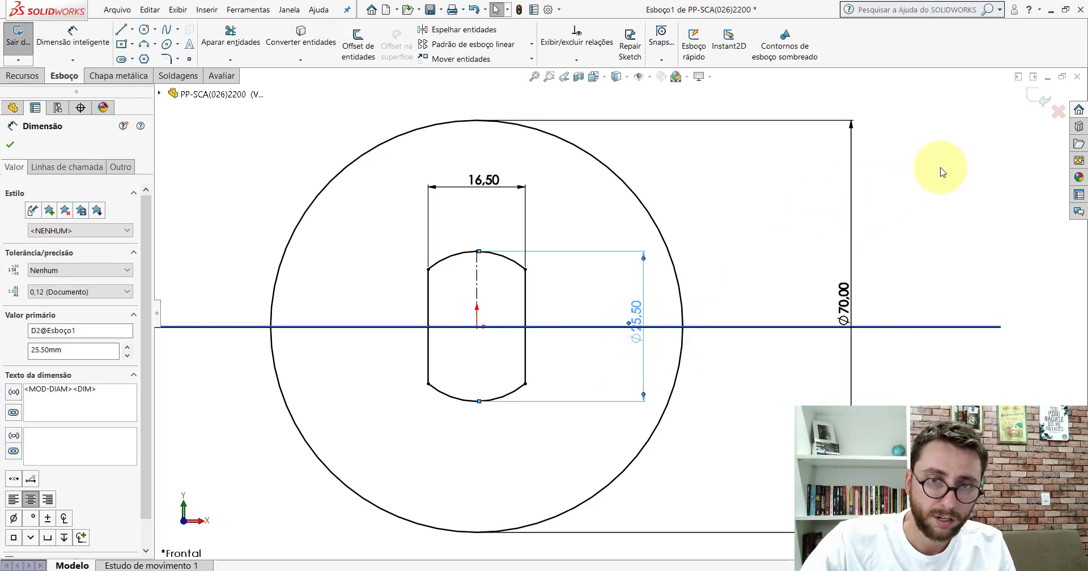
{"action": "left_click", "coordinate": [506, 9]}
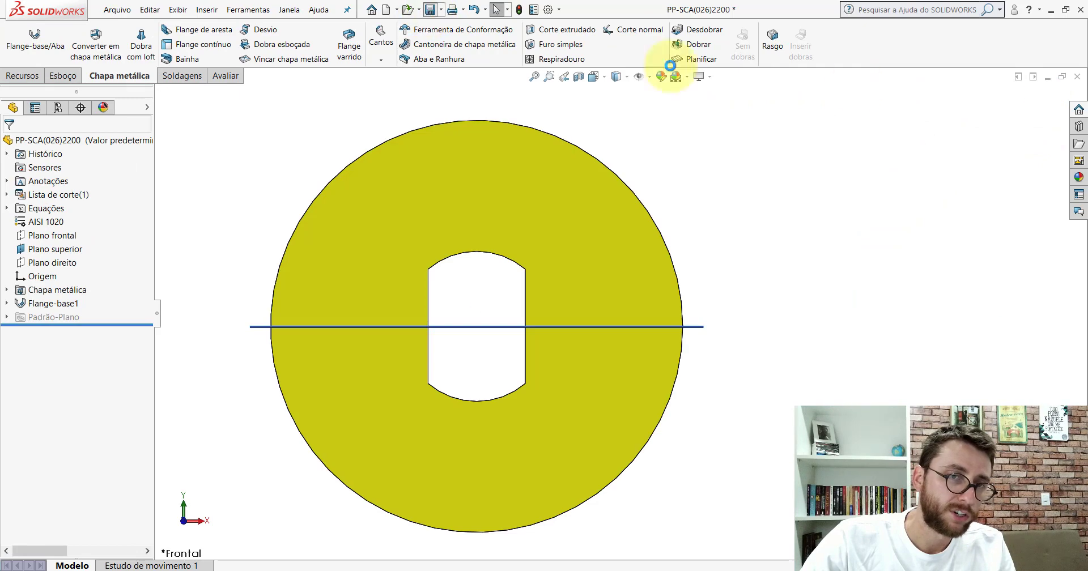
{"action": "key", "text": "ctrl+Tab"}
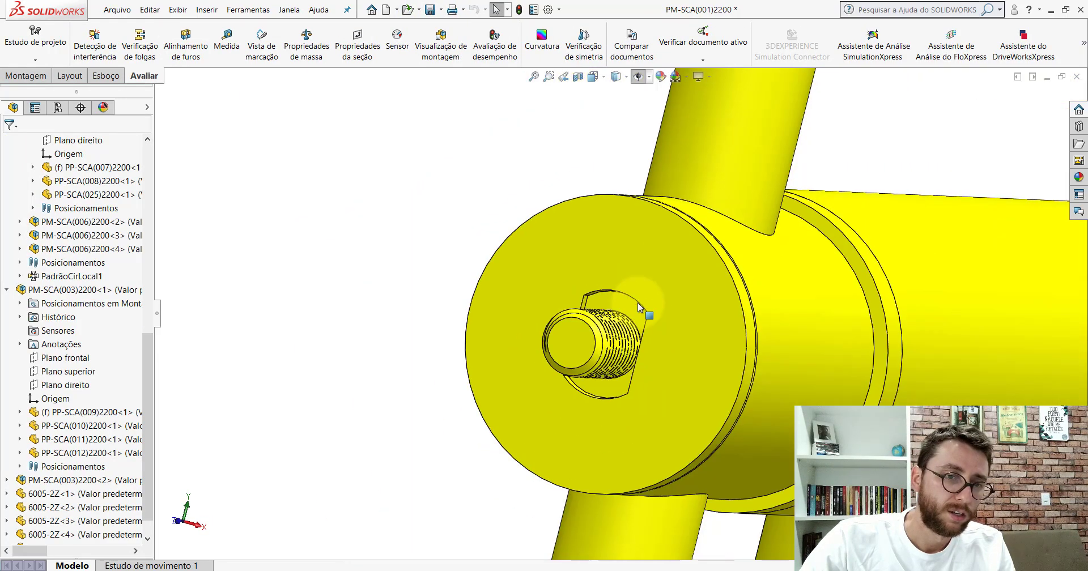
Orbit the assembly and collapse all items in the assembly tree.
{"action": "middle_click_drag", "start_coordinate": [638, 303], "coordinate": [715, 319]}
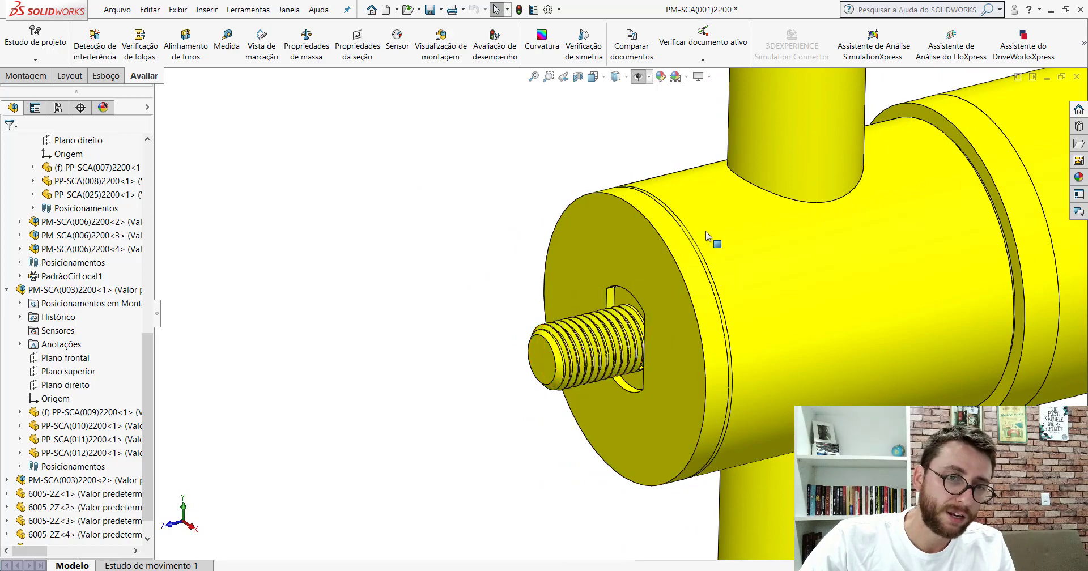
{"action": "left_click", "coordinate": [671, 172]}
{"action": "left_click_drag", "start_coordinate": [722, 220], "coordinate": [663, 328]}
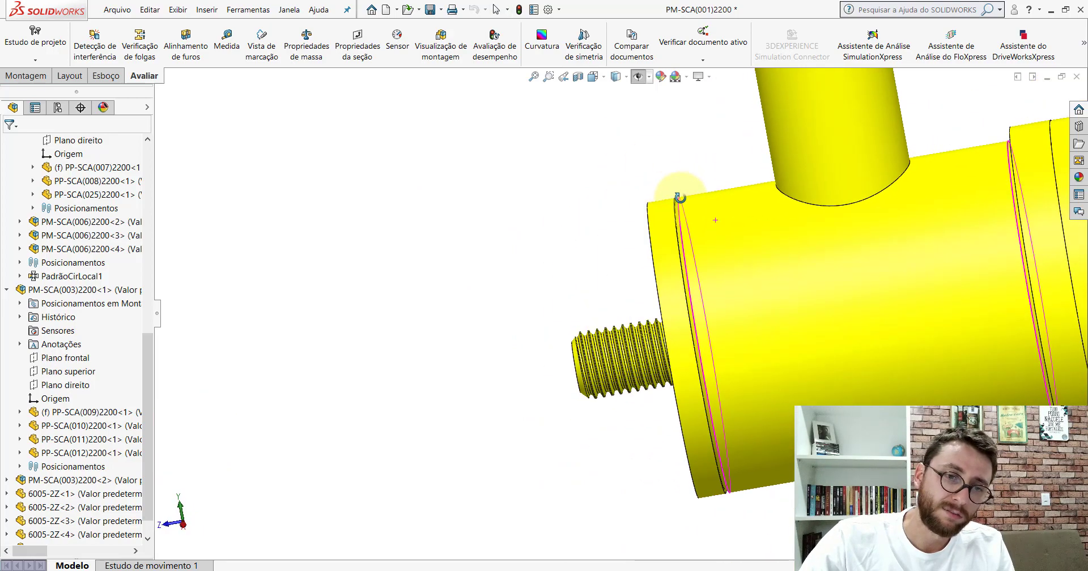
{"action": "mouse_move", "coordinate": [671, 324]}
{"action": "middle_mouse_down"}
{"action": "mouse_move", "coordinate": [628, 288]}
{"action": "mouse_move", "coordinate": [702, 327]}
{"action": "mouse_move", "coordinate": [673, 336]}
{"action": "middle_mouse_up"}
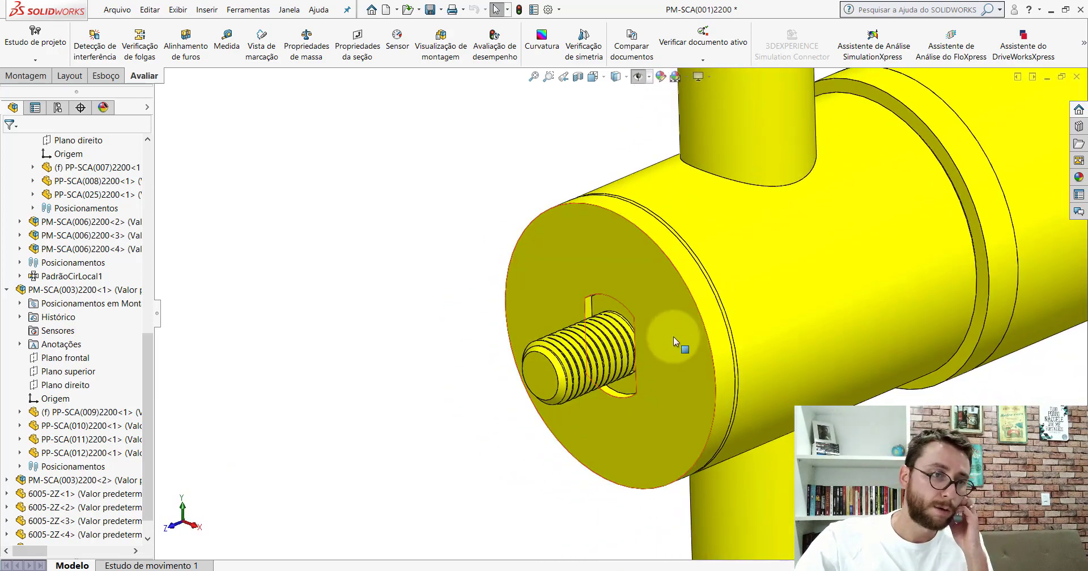
{"action": "left_click_drag", "start_coordinate": [150, 359], "coordinate": [182, 146]}
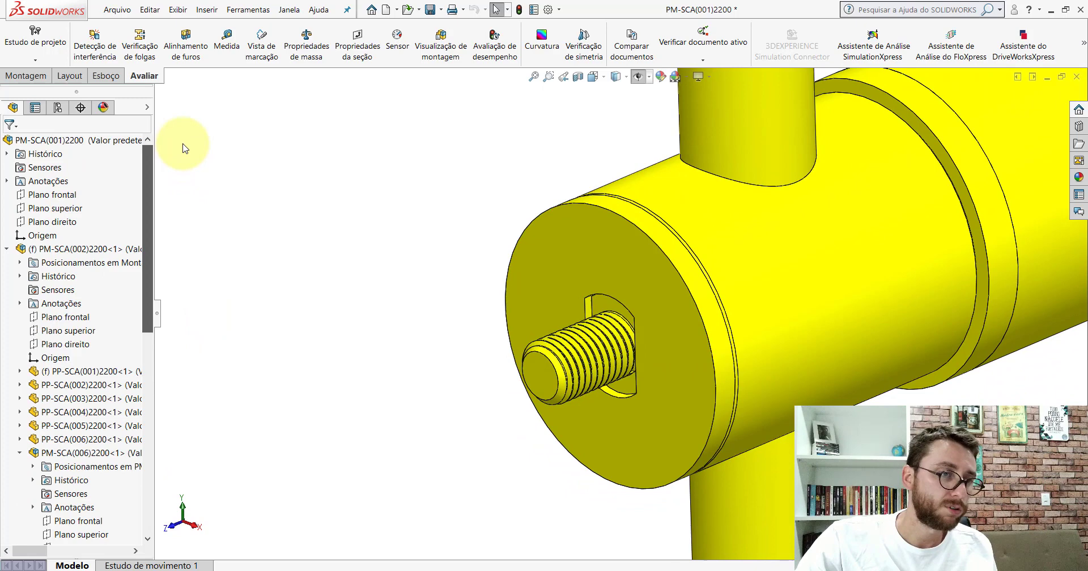
{"action": "right_click", "coordinate": [120, 140]}
{"action": "left_click", "coordinate": [170, 449]}
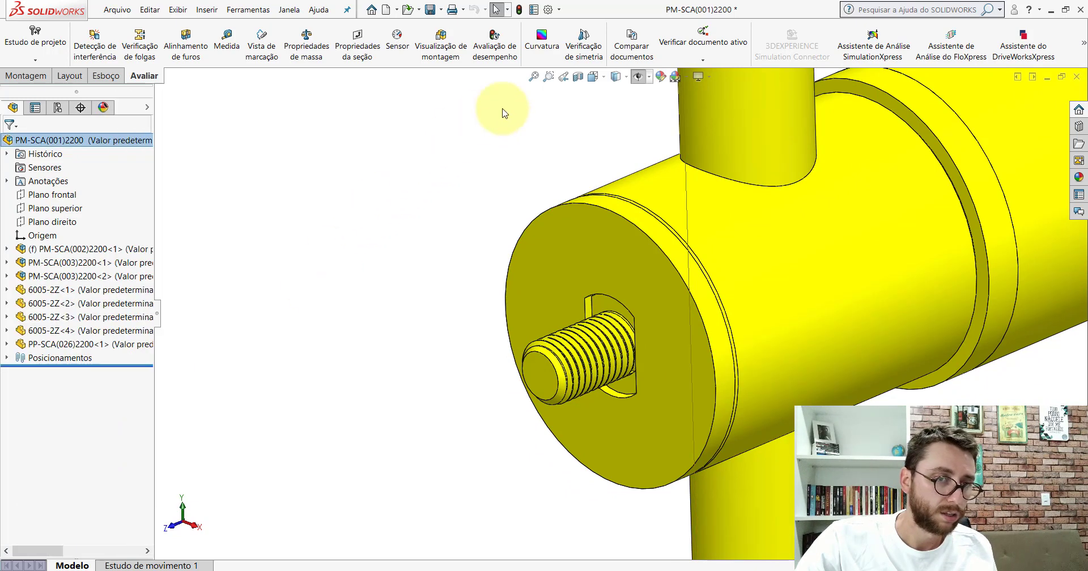
Show the assembly isometric and Shaded without edges, zoomed in on the washer at the shaft end.
{"action": "left_click", "coordinate": [596, 79]}
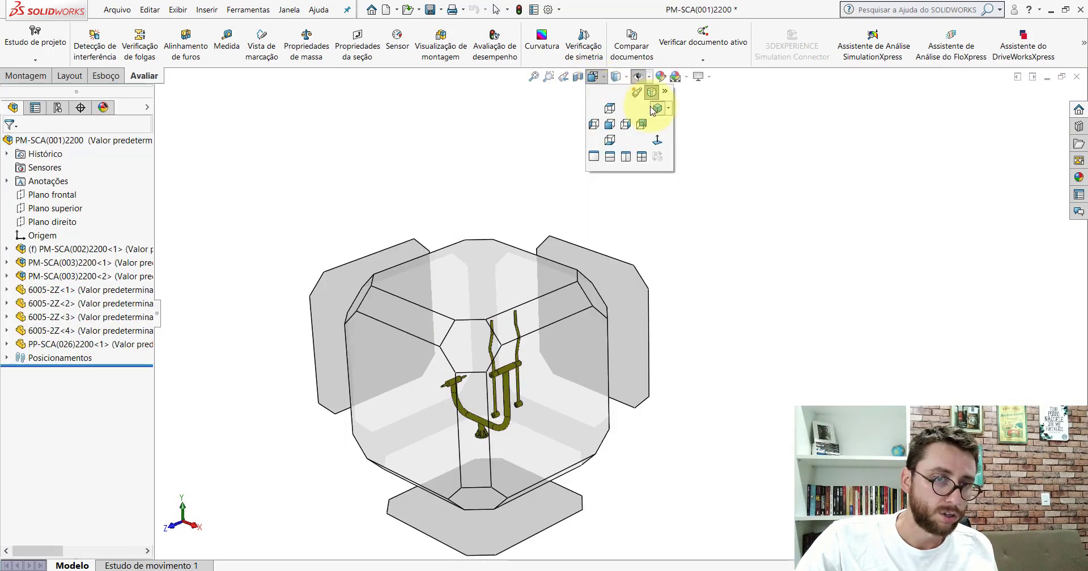
{"action": "left_click", "coordinate": [646, 99]}
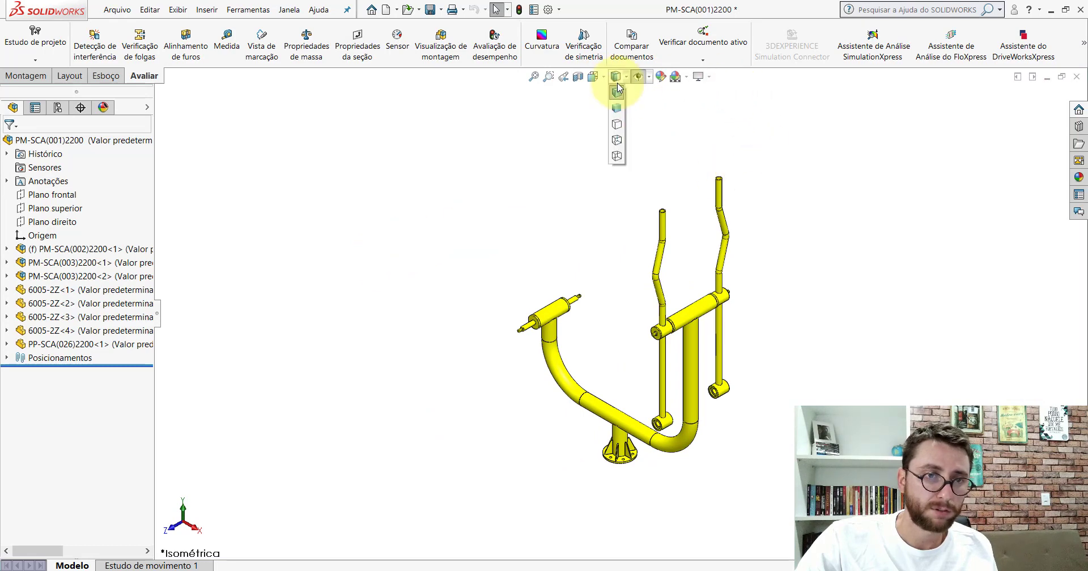
{"action": "left_click", "coordinate": [616, 107]}
{"action": "scroll", "coordinate": [672, 314], "scroll_direction": "down", "scroll_amount": 3}
{"action": "scroll", "coordinate": [672, 314], "scroll_direction": "down", "scroll_amount": 3}
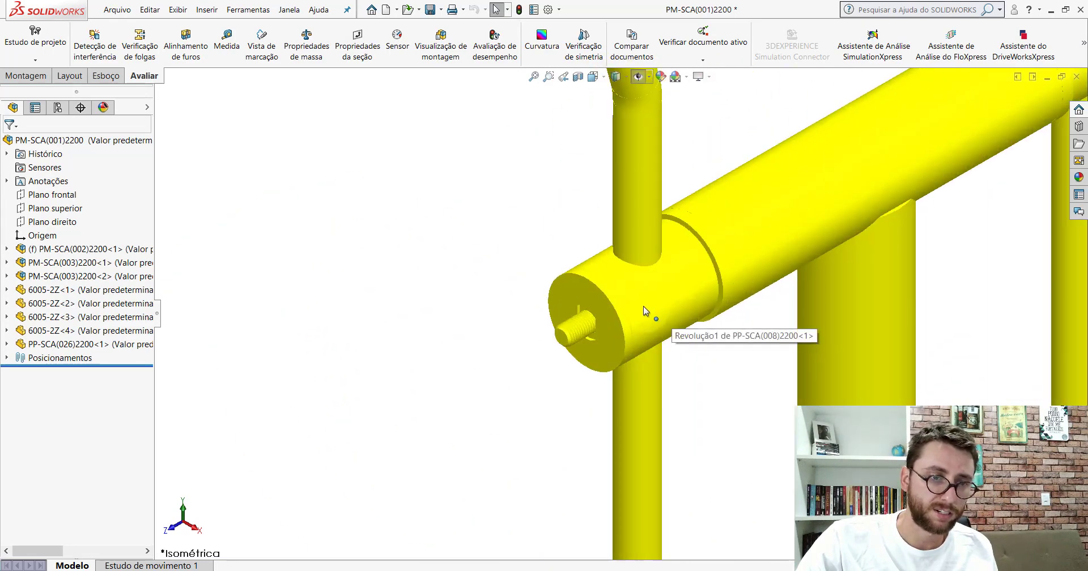
{"action": "scroll", "coordinate": [644, 306], "scroll_direction": "down", "scroll_amount": 2}
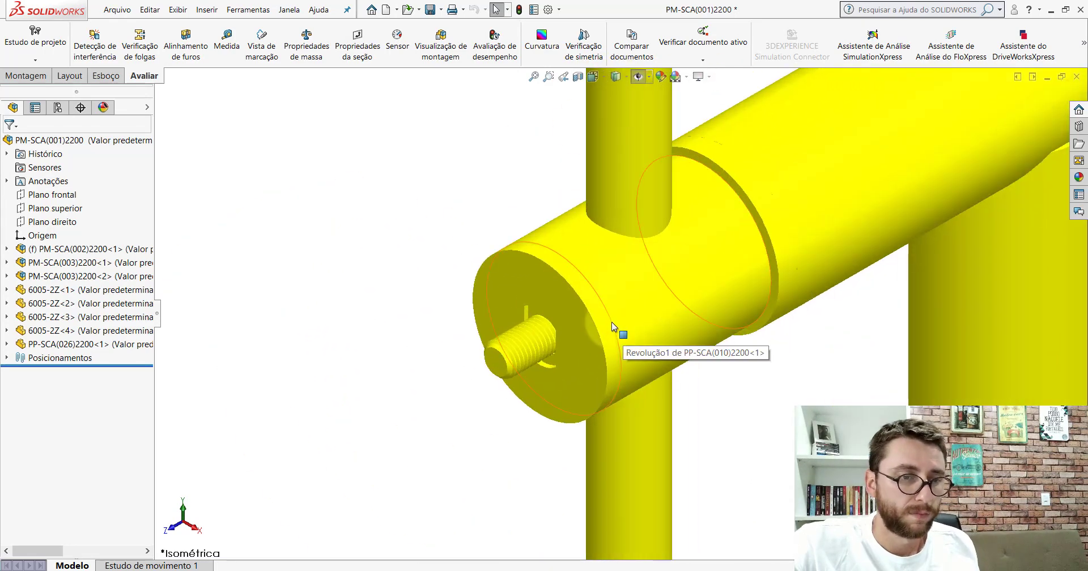
{"action": "scroll", "coordinate": [513, 252], "scroll_direction": "up", "scroll_amount": 5}
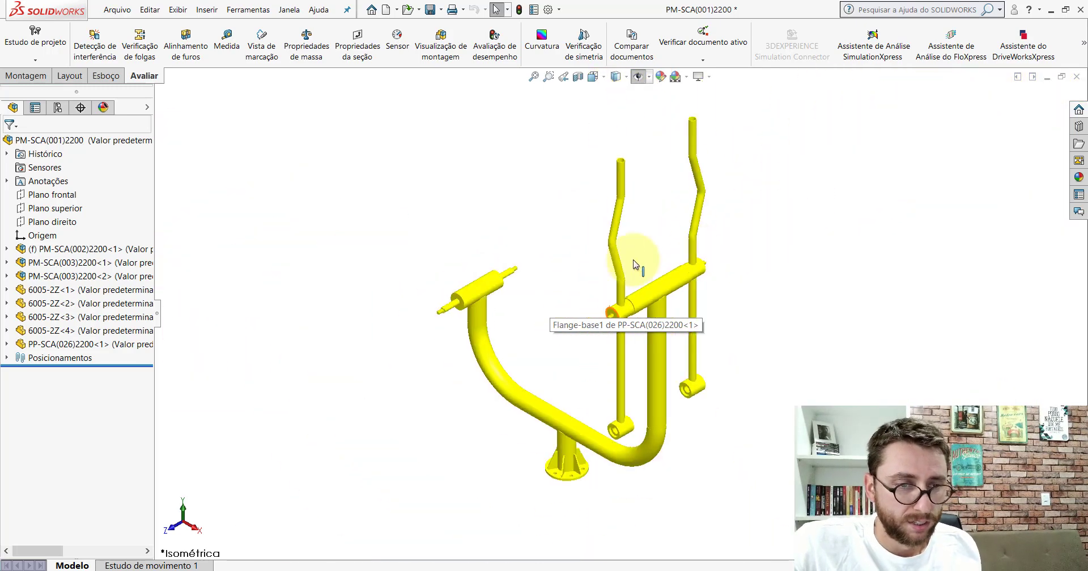
{"action": "scroll", "coordinate": [729, 243], "scroll_direction": "down", "scroll_amount": 1}
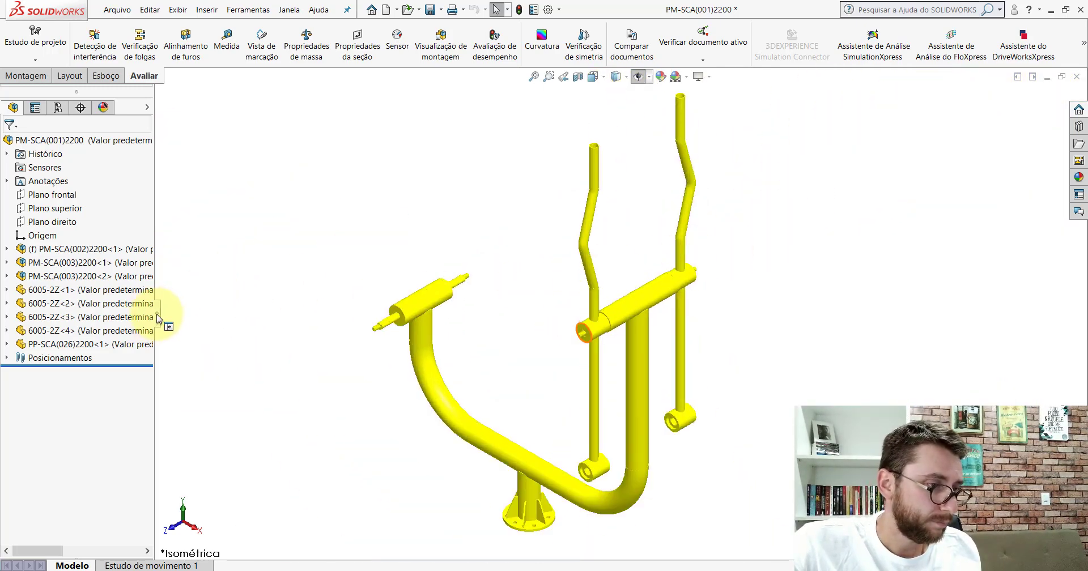
{"action": "left_click_drag", "start_coordinate": [158, 319], "coordinate": [105, 317]}
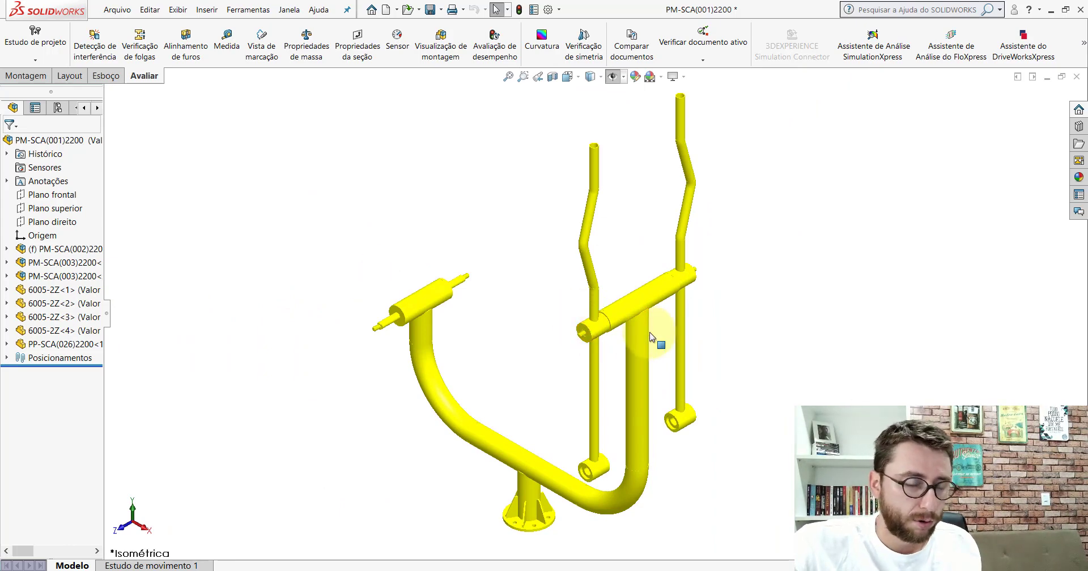
{"action": "scroll", "coordinate": [612, 338], "scroll_direction": "down", "scroll_amount": 3}
{"action": "scroll", "coordinate": [541, 320], "scroll_direction": "down", "scroll_amount": 3}
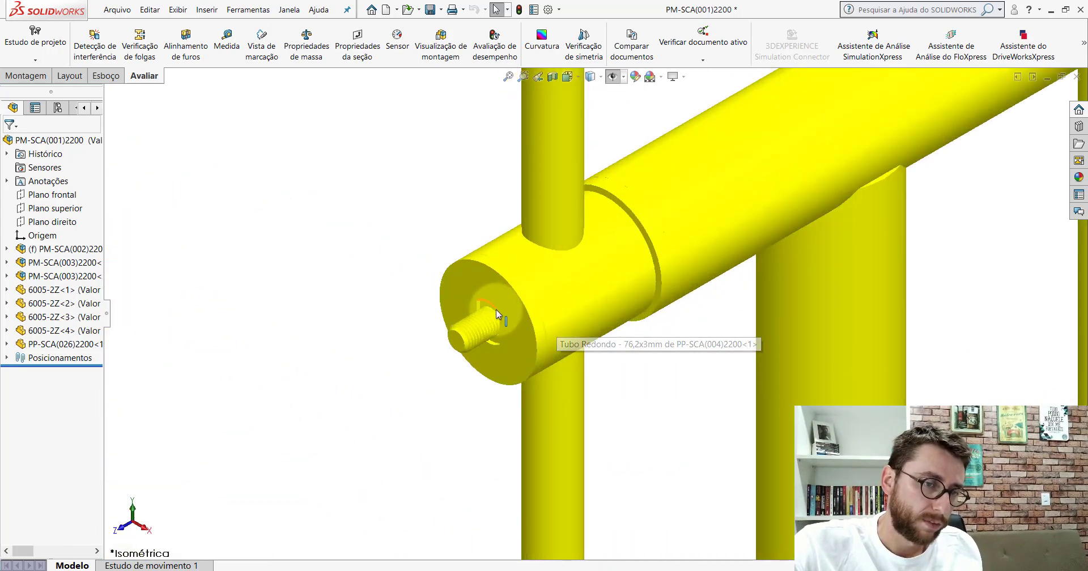
{"action": "scroll", "coordinate": [541, 321], "scroll_direction": "up", "scroll_amount": 5}
{"action": "scroll", "coordinate": [574, 337], "scroll_direction": "up", "scroll_amount": 3}
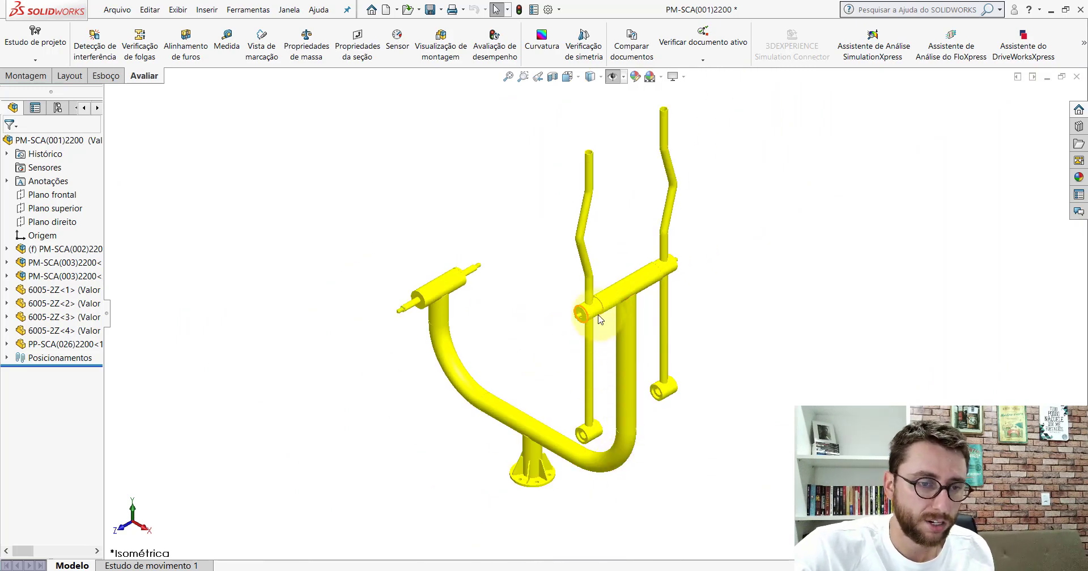
{"action": "scroll", "coordinate": [597, 318], "scroll_direction": "down", "scroll_amount": 3}
{"action": "scroll", "coordinate": [593, 316], "scroll_direction": "down", "scroll_amount": 2}
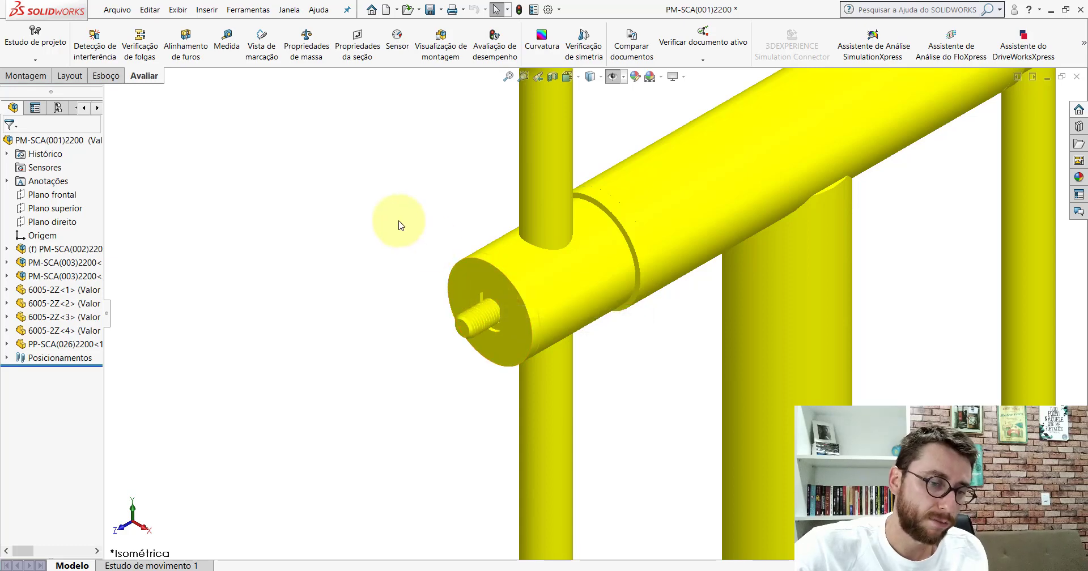
{"action": "left_click", "coordinate": [464, 569]}
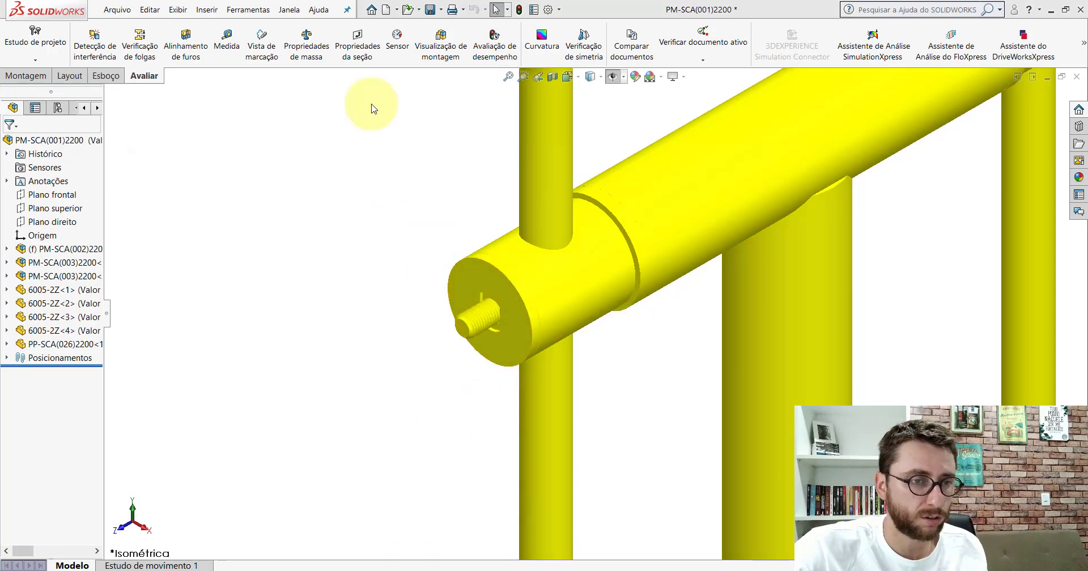
{"action": "left_click", "coordinate": [191, 13]}
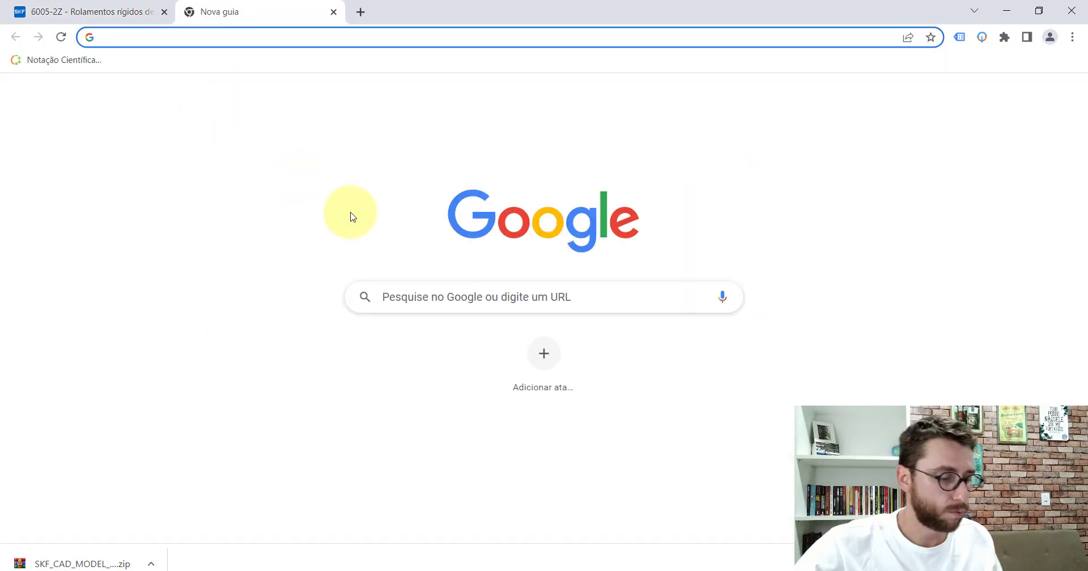
{"action": "type", "text": "www"}
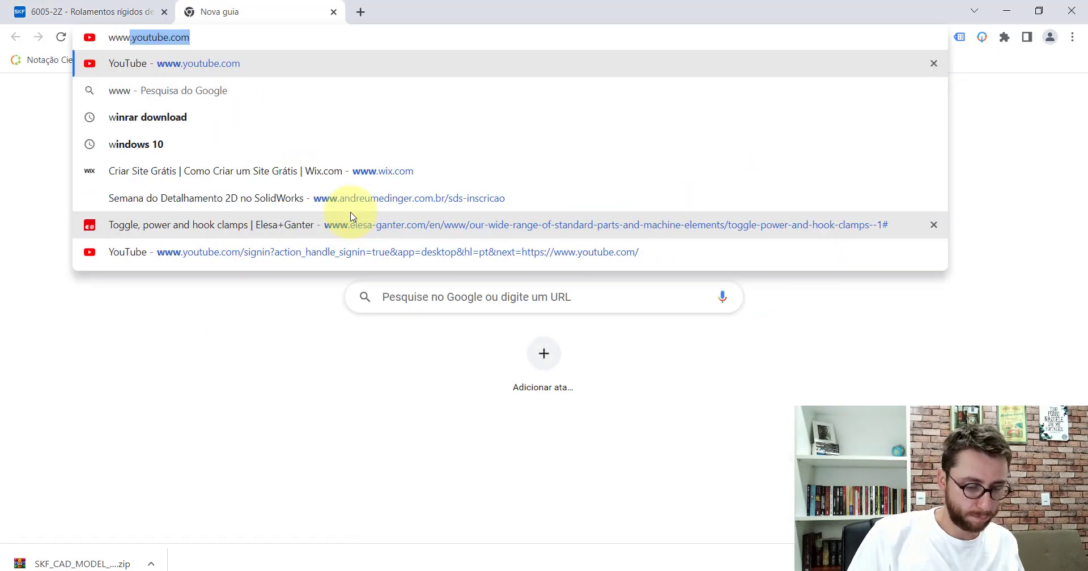
{"action": "type", "text": "."}
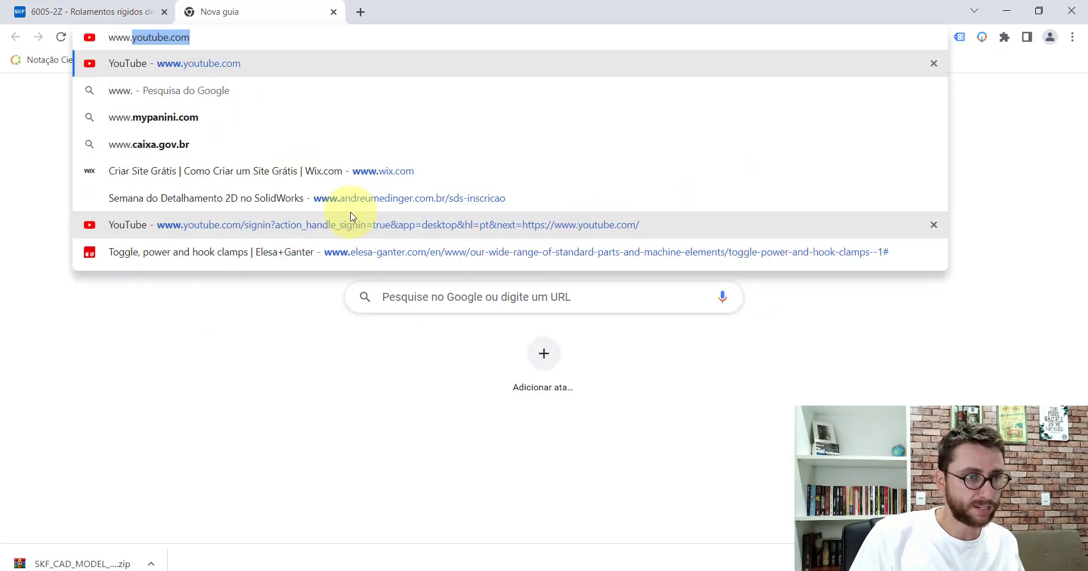
{"action": "type", "text": "mc"}
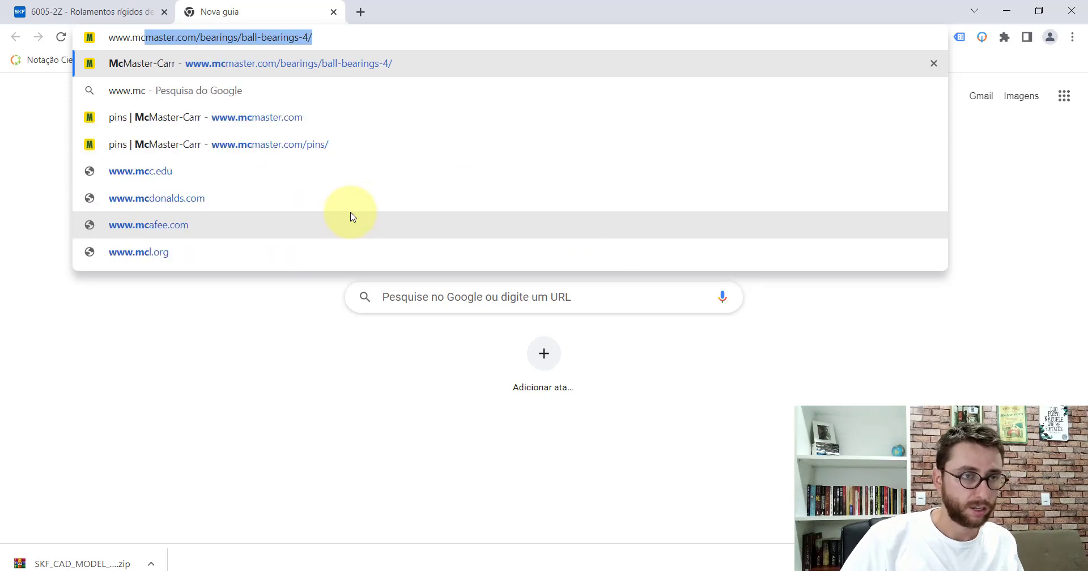
{"action": "key", "text": "End"}
{"action": "key", "text": "BackSpace"}
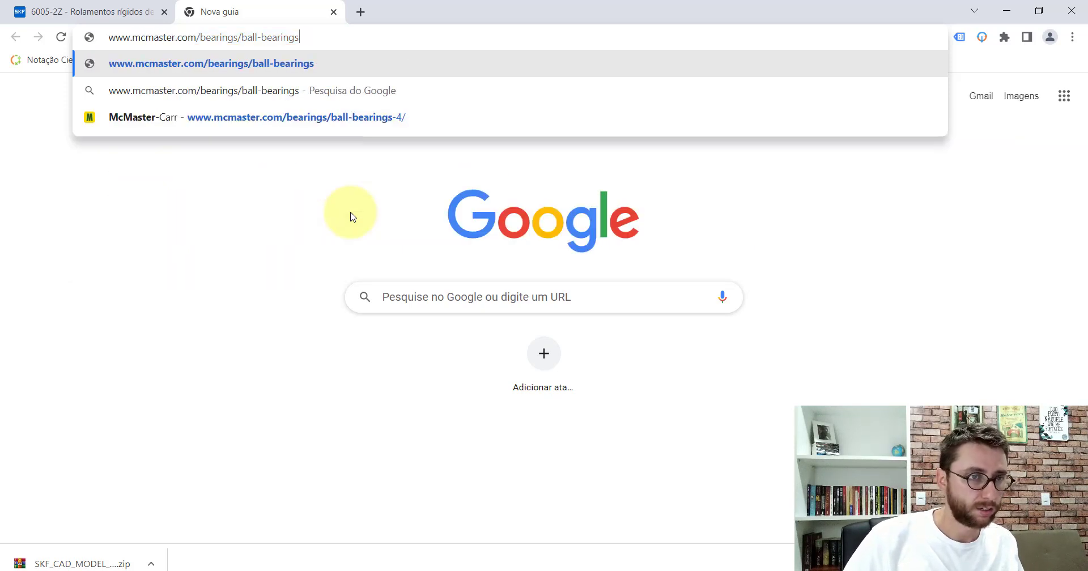
{"action": "key", "text": "Return"}
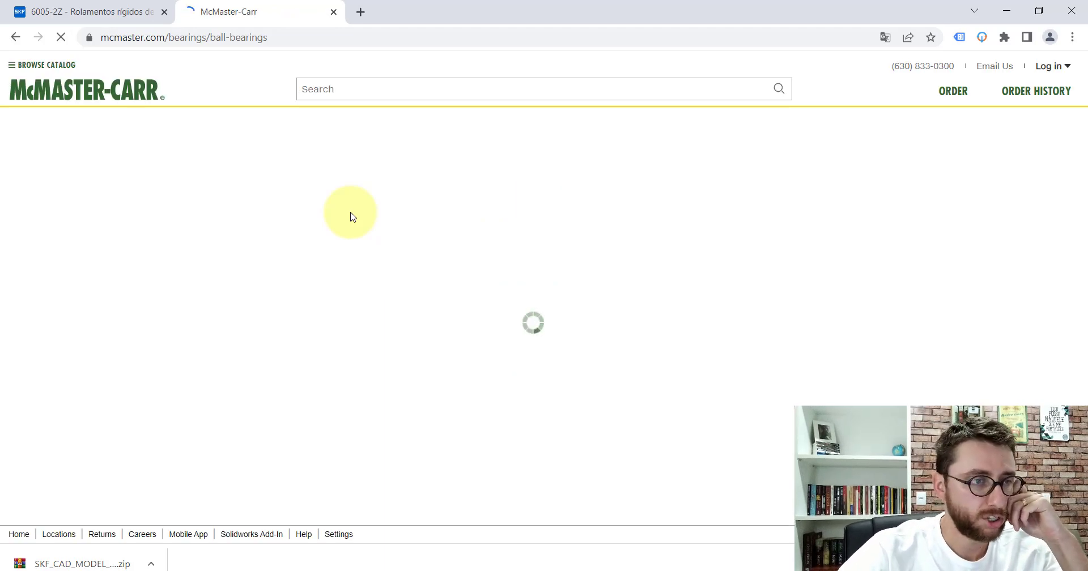
Search Google for 'mc master', close the stalled tab, and open the McMaster-Carr result.
{"action": "left_click", "coordinate": [359, 13]}
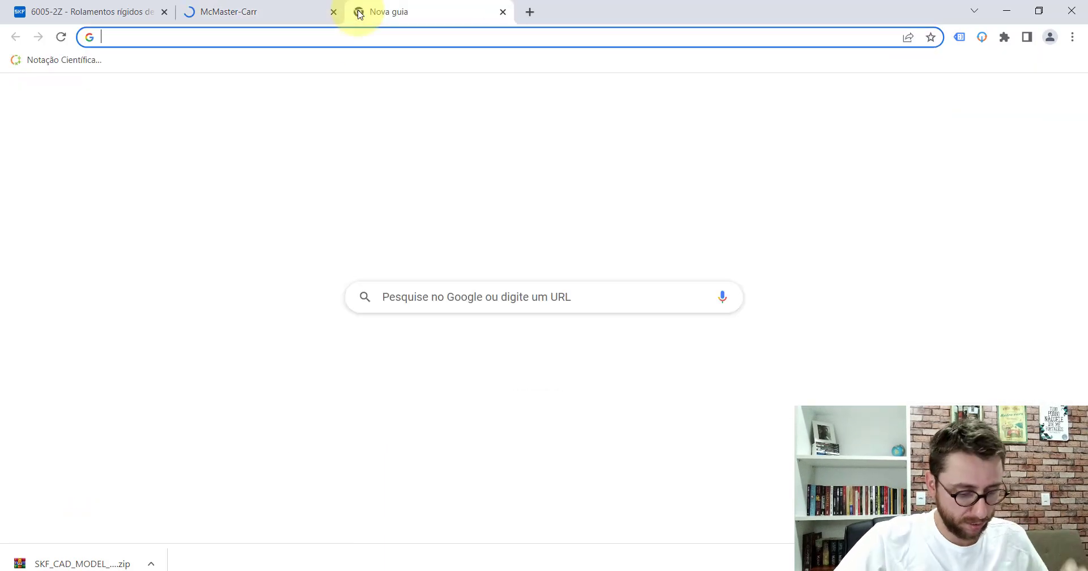
{"action": "type", "text": "mc "}
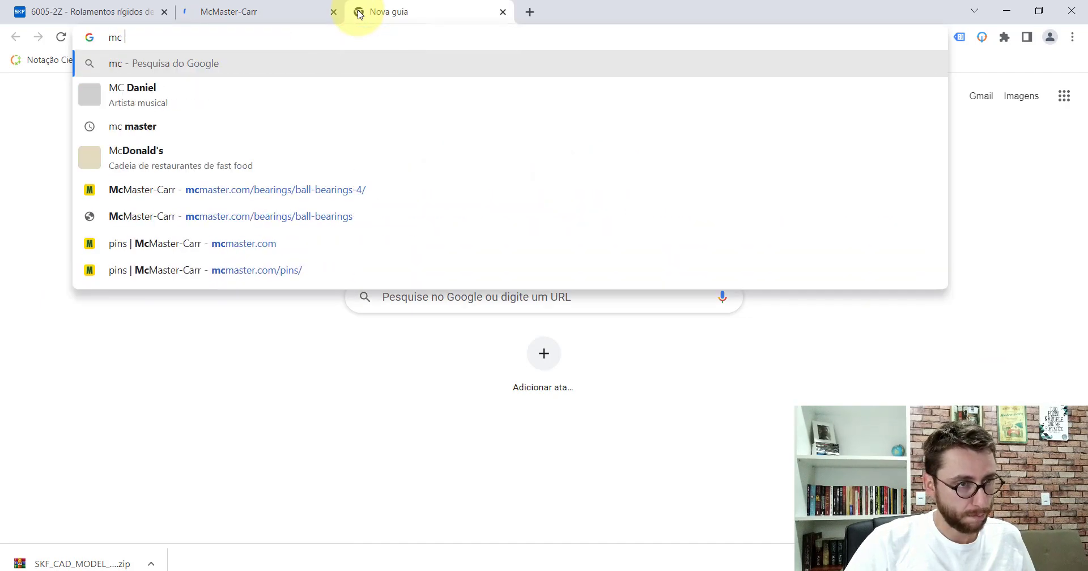
{"action": "type", "text": "master"}
{"action": "key", "text": "Return"}
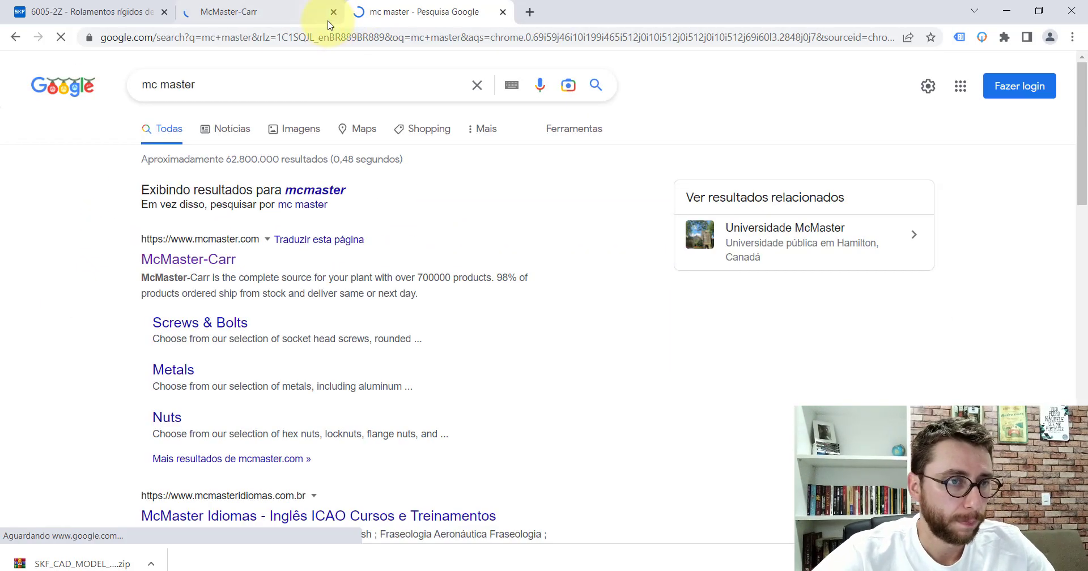
{"action": "left_click", "coordinate": [333, 12]}
{"action": "left_click", "coordinate": [194, 262]}
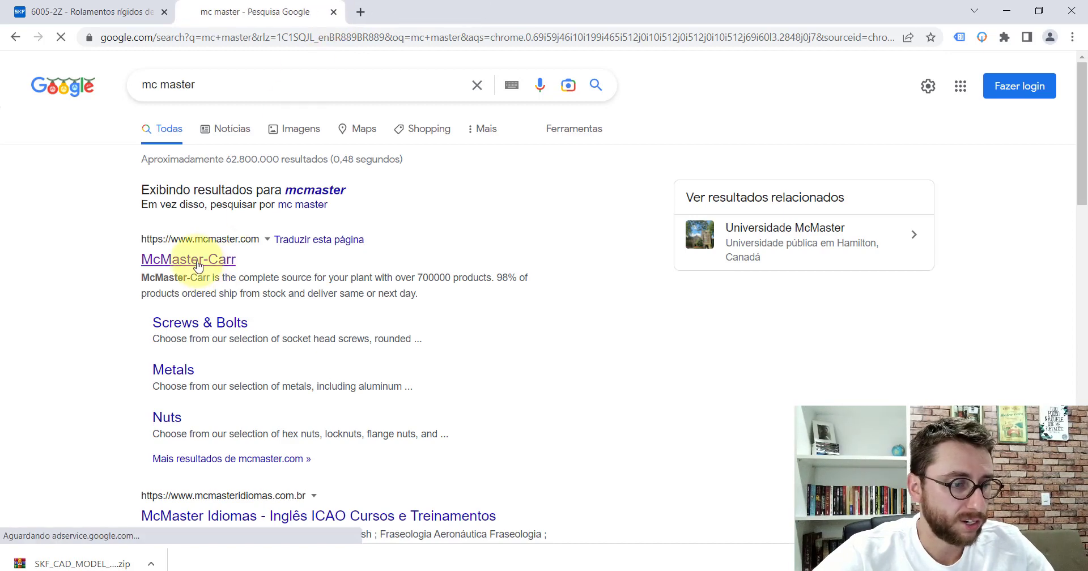
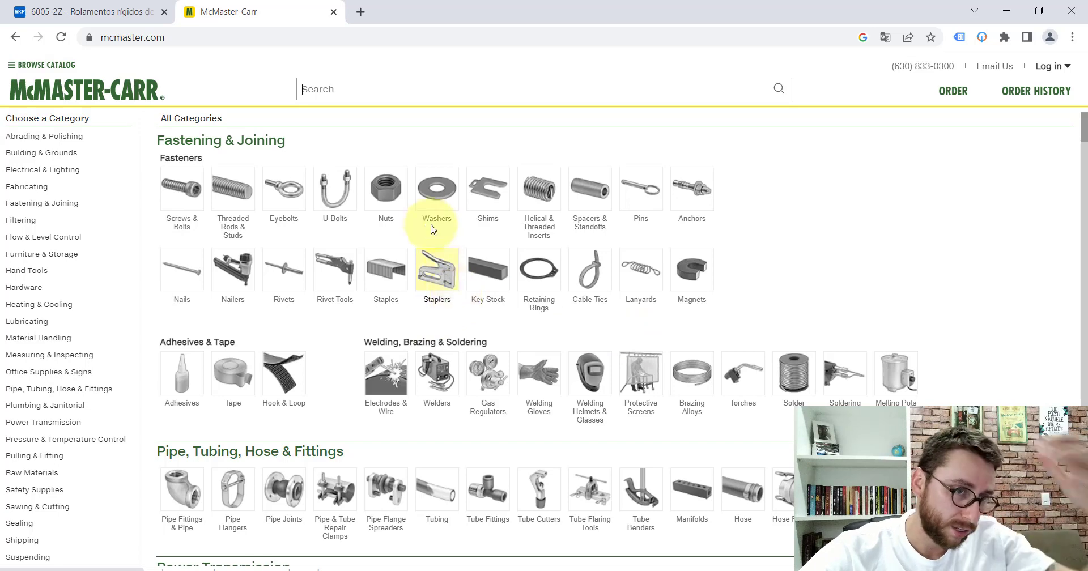
Navigate the McMaster-Carr catalogue through Washers to the General Purpose Washers products.
{"action": "left_click", "coordinate": [432, 197]}
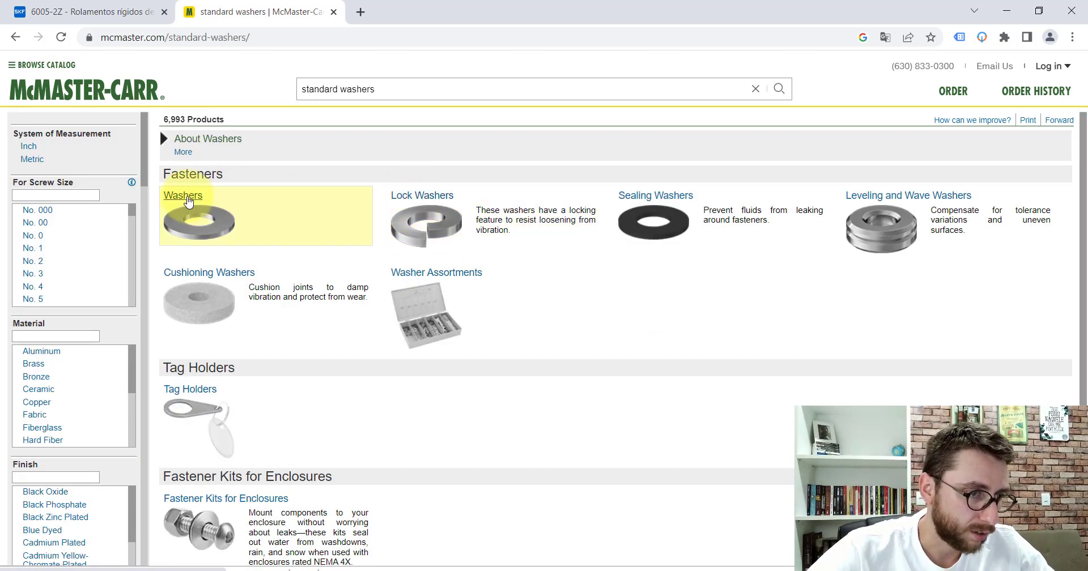
{"action": "left_click", "coordinate": [187, 199]}
{"action": "left_click", "coordinate": [187, 199]}
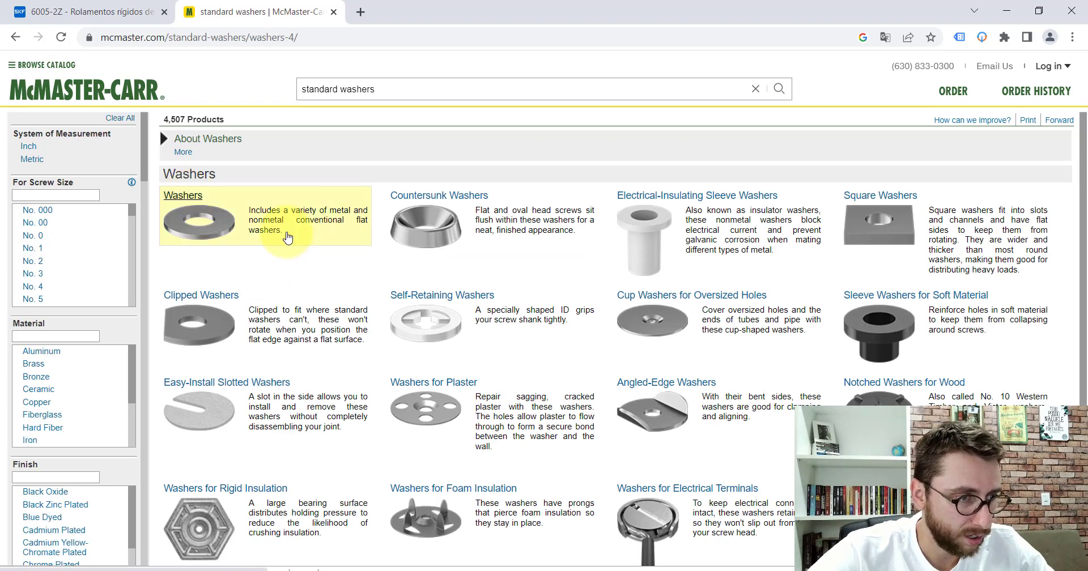
{"action": "left_click", "coordinate": [186, 199]}
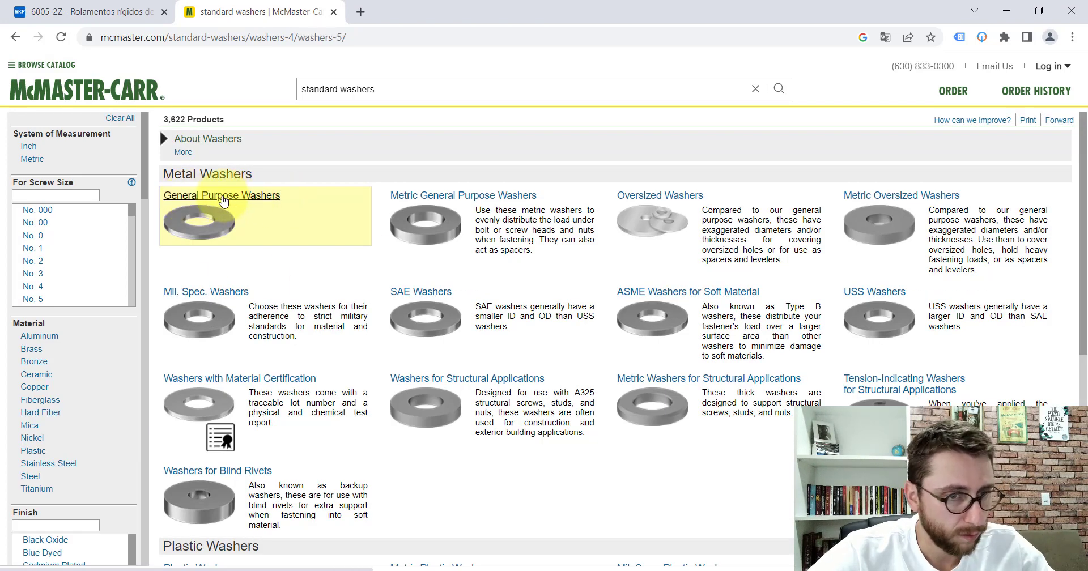
{"action": "left_click", "coordinate": [224, 200]}
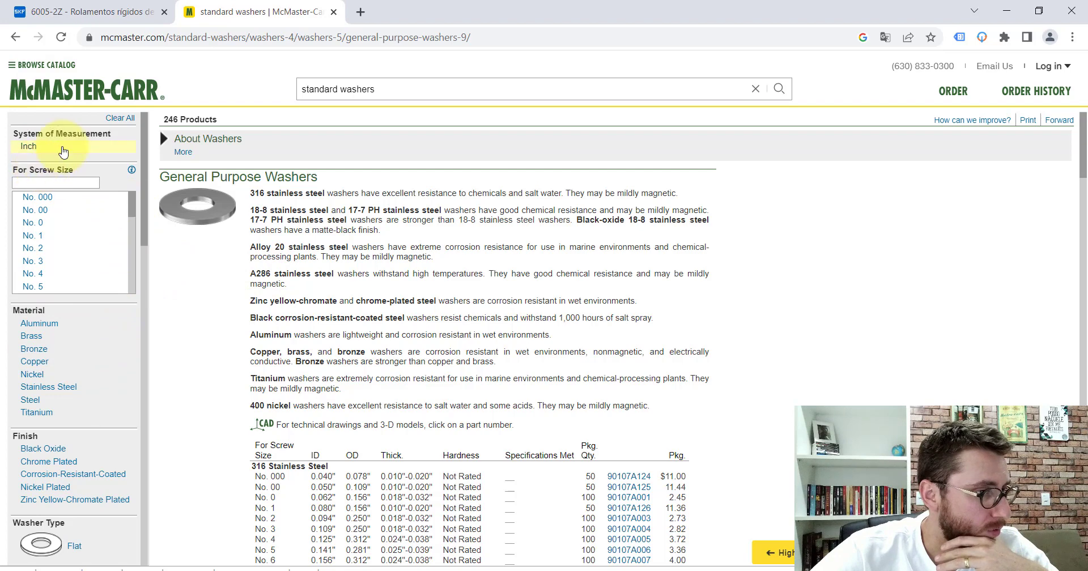
Scroll through the General Purpose Washers filters and product table.
{"action": "scroll", "coordinate": [64, 163], "scroll_direction": "down", "scroll_amount": 5}
{"action": "scroll", "coordinate": [114, 266], "scroll_direction": "down", "scroll_amount": 5}
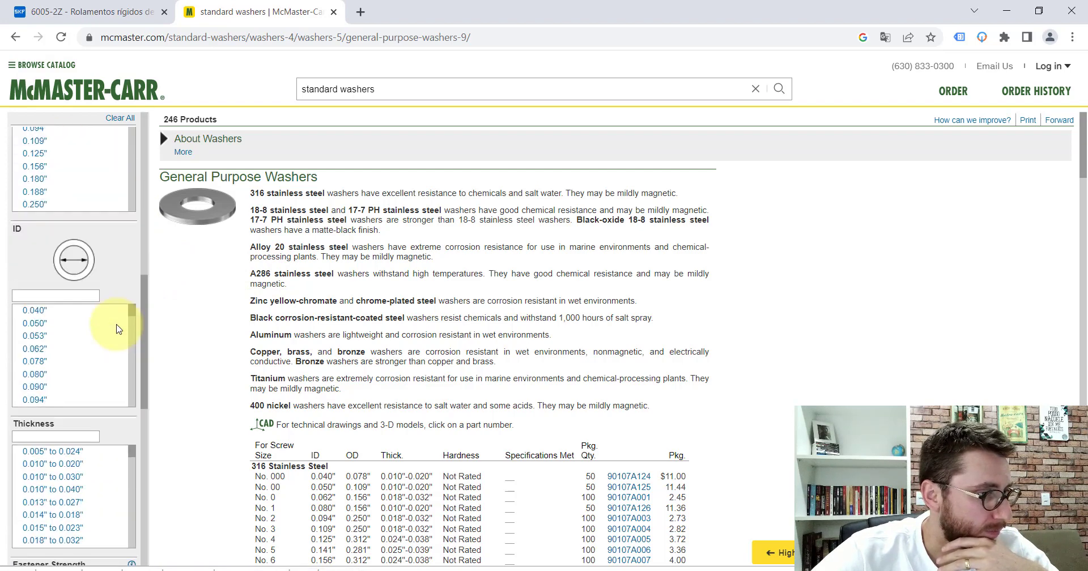
{"action": "scroll", "coordinate": [116, 328], "scroll_direction": "down", "scroll_amount": 3}
{"action": "scroll", "coordinate": [116, 328], "scroll_direction": "down", "scroll_amount": 2}
{"action": "scroll", "coordinate": [89, 420], "scroll_direction": "down", "scroll_amount": 3}
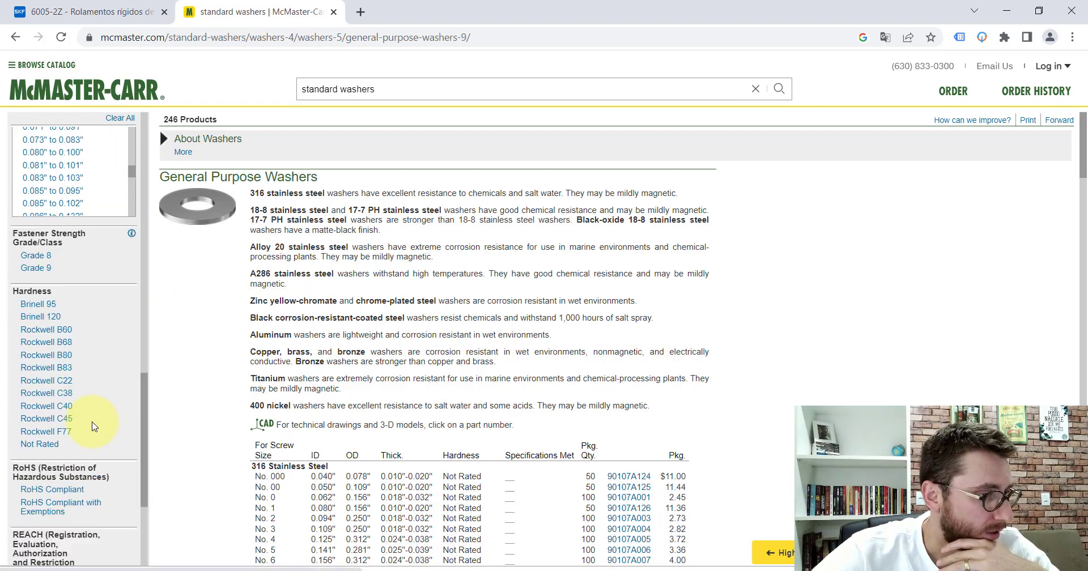
{"action": "scroll", "coordinate": [94, 426], "scroll_direction": "down", "scroll_amount": 2}
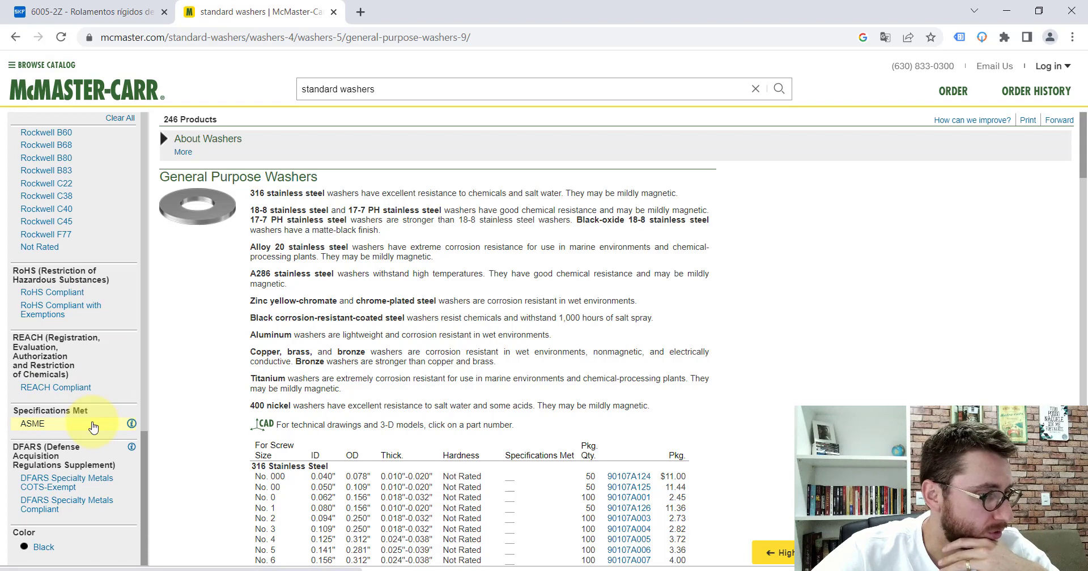
{"action": "scroll", "coordinate": [92, 426], "scroll_direction": "up", "scroll_amount": 10}
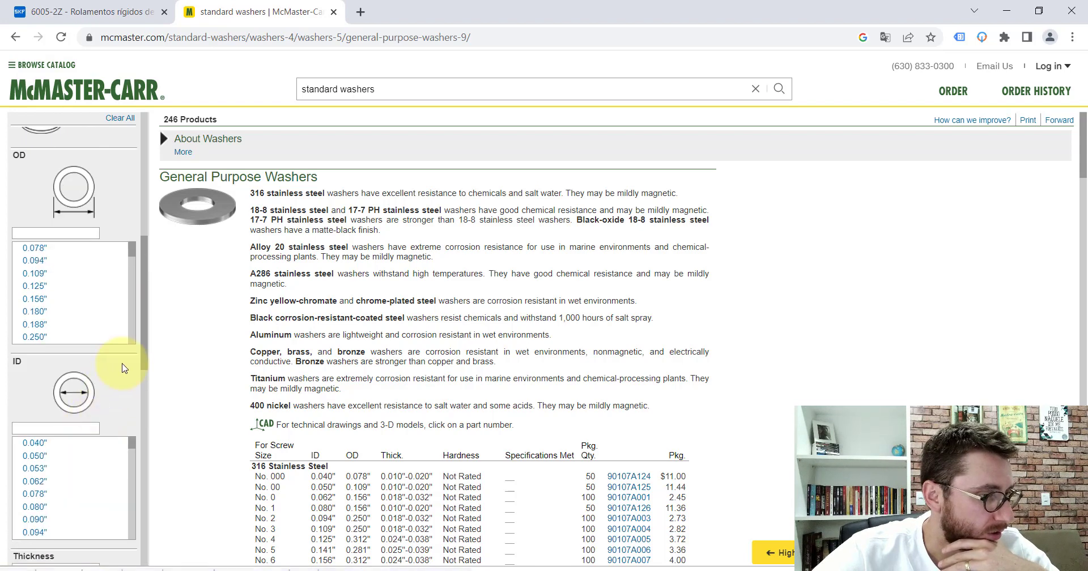
{"action": "scroll", "coordinate": [122, 366], "scroll_direction": "up", "scroll_amount": 8}
{"action": "scroll", "coordinate": [121, 351], "scroll_direction": "up", "scroll_amount": 1}
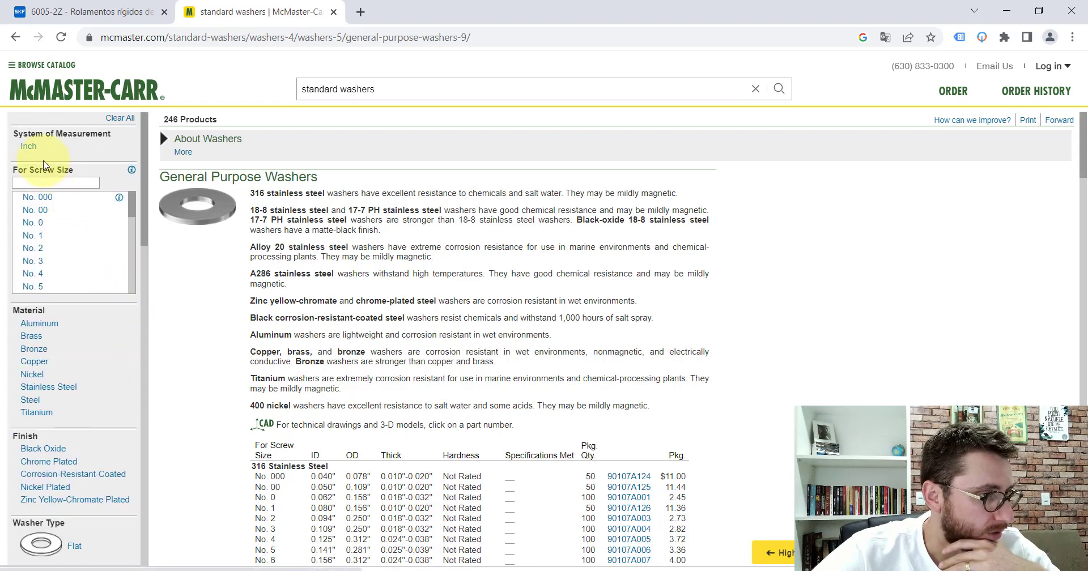
Return to the standard washers overview and scroll down its filter sidebar.
{"action": "left_click", "coordinate": [15, 38]}
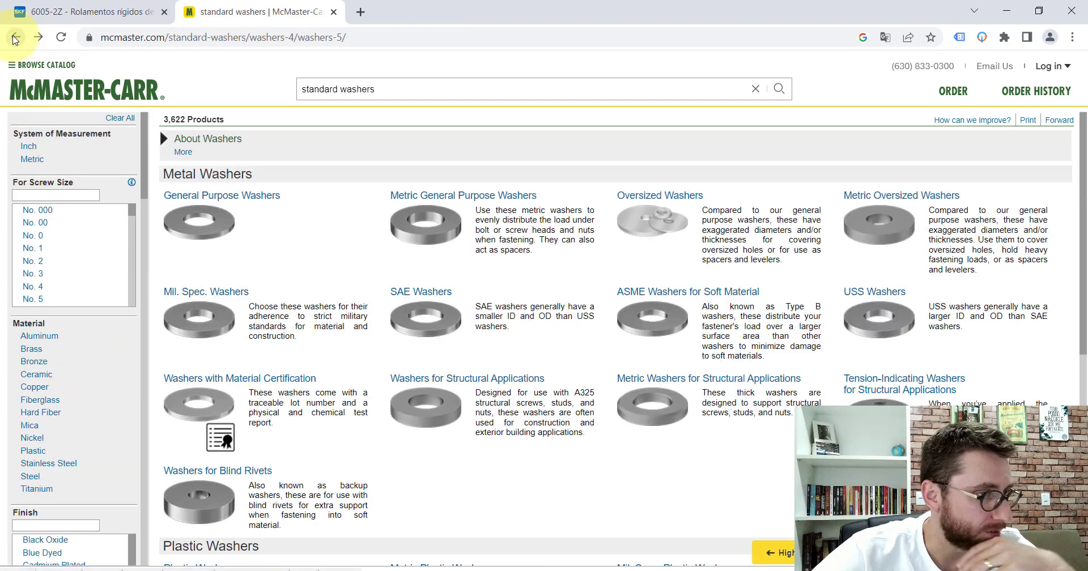
{"action": "left_click", "coordinate": [15, 37]}
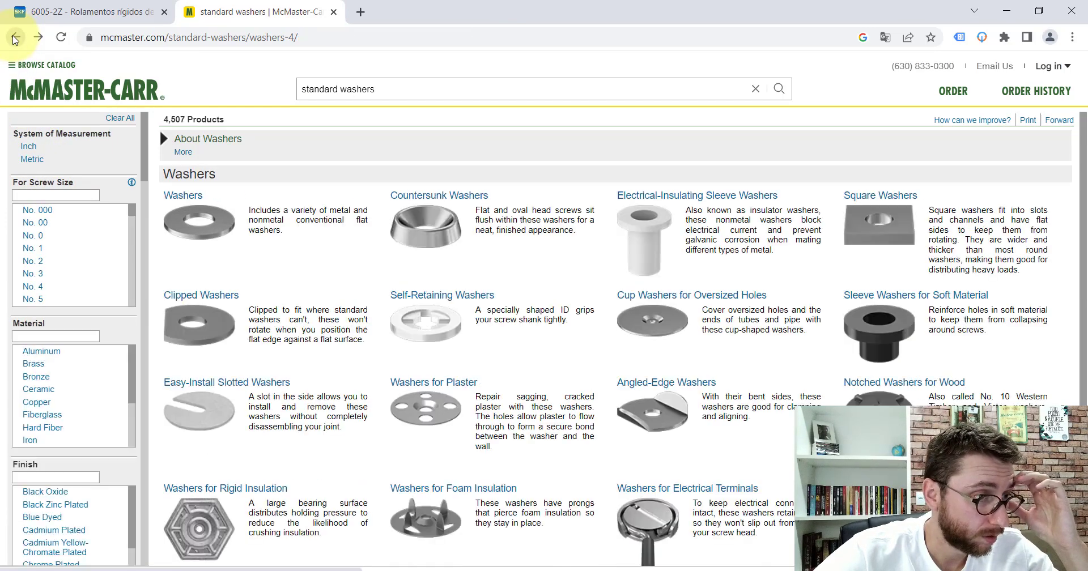
{"action": "left_click", "coordinate": [16, 37]}
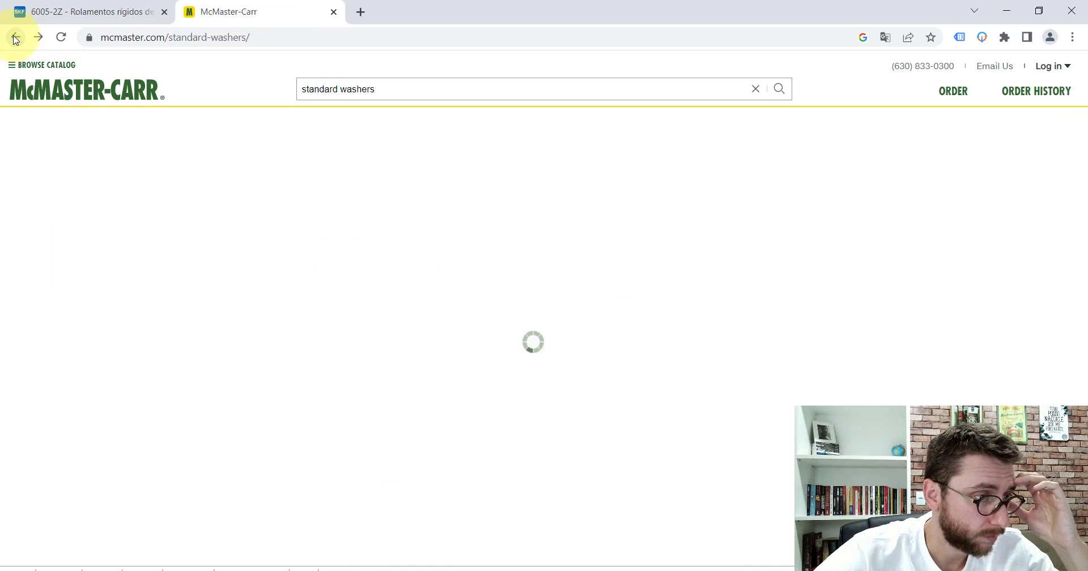
{"action": "scroll", "coordinate": [63, 374], "scroll_direction": "down", "scroll_amount": 2}
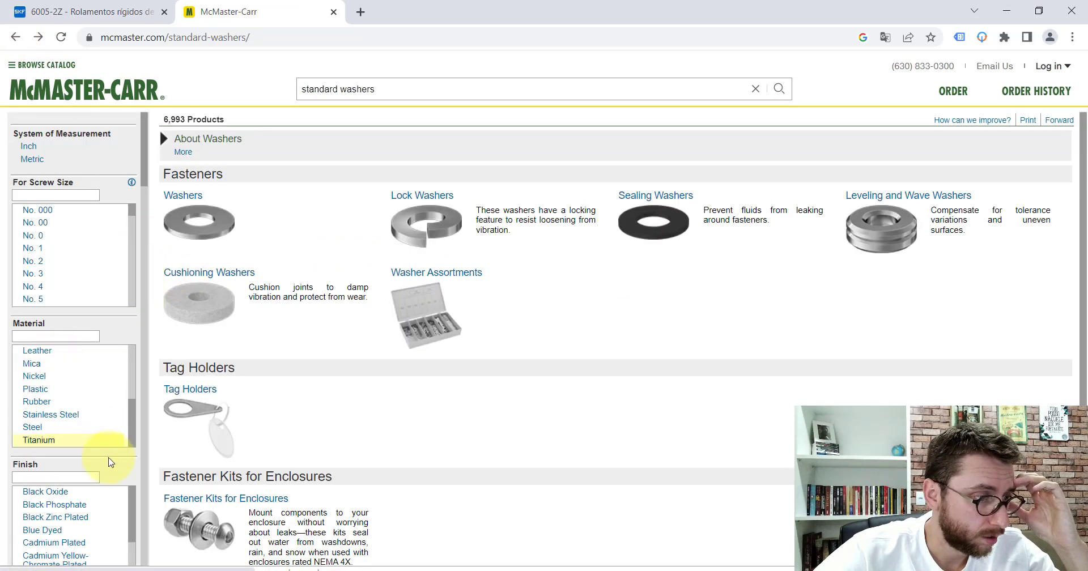
{"action": "scroll", "coordinate": [110, 457], "scroll_direction": "down", "scroll_amount": 3}
{"action": "scroll", "coordinate": [111, 472], "scroll_direction": "down", "scroll_amount": 3}
{"action": "scroll", "coordinate": [111, 472], "scroll_direction": "down", "scroll_amount": 2}
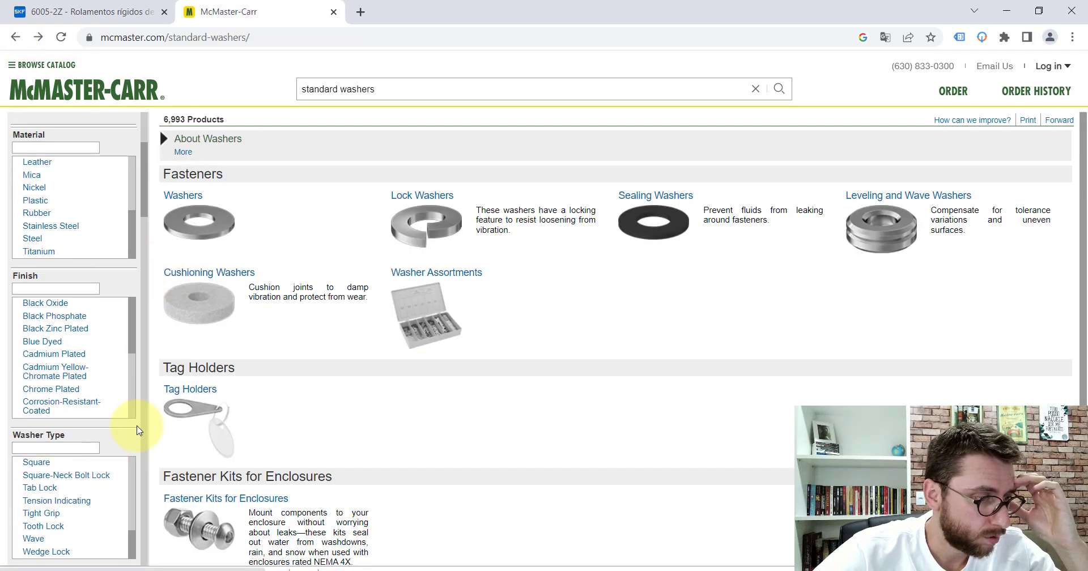
{"action": "scroll", "coordinate": [138, 428], "scroll_direction": "down", "scroll_amount": 3}
{"action": "scroll", "coordinate": [138, 431], "scroll_direction": "down", "scroll_amount": 2}
Tick DIN under Specifications Met and open Metric General Purpose Washers.
{"action": "scroll", "coordinate": [138, 431], "scroll_direction": "up", "scroll_amount": 1}
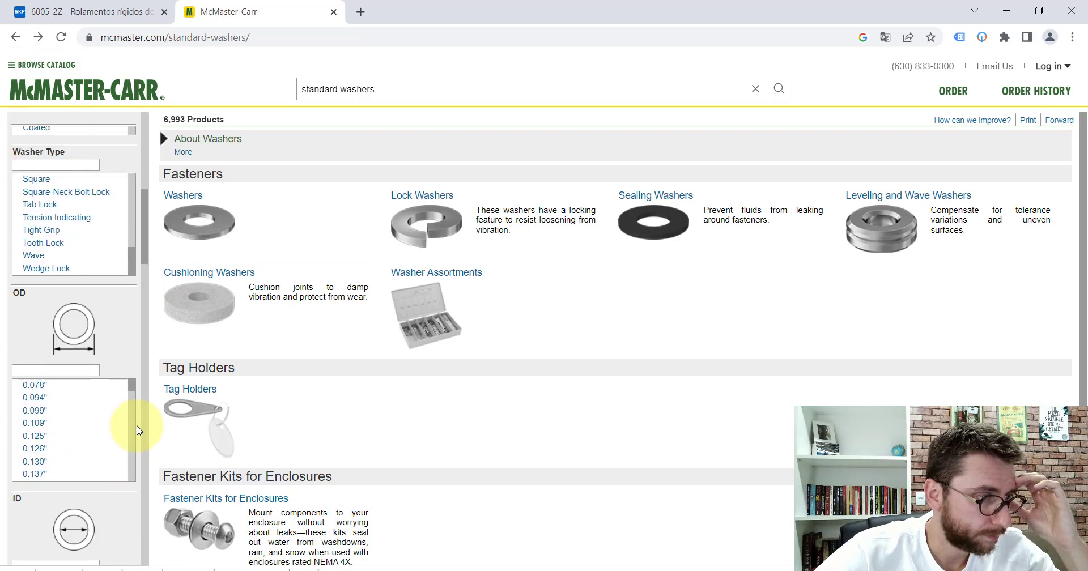
{"action": "scroll", "coordinate": [138, 431], "scroll_direction": "down", "scroll_amount": 2}
{"action": "scroll", "coordinate": [138, 431], "scroll_direction": "down", "scroll_amount": 3}
{"action": "scroll", "coordinate": [138, 431], "scroll_direction": "down", "scroll_amount": 1}
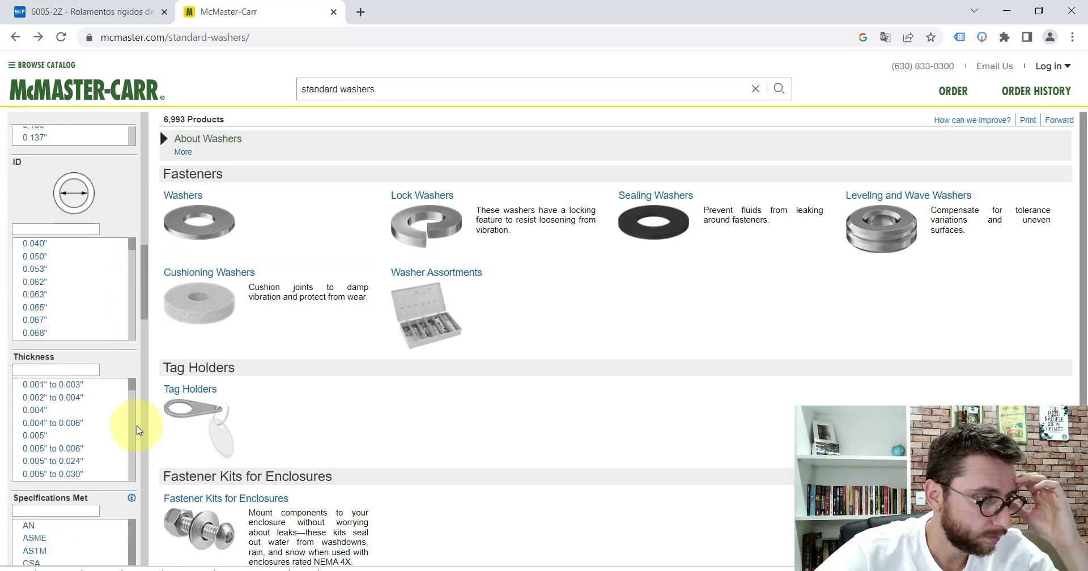
{"action": "scroll", "coordinate": [138, 430], "scroll_direction": "down", "scroll_amount": 2}
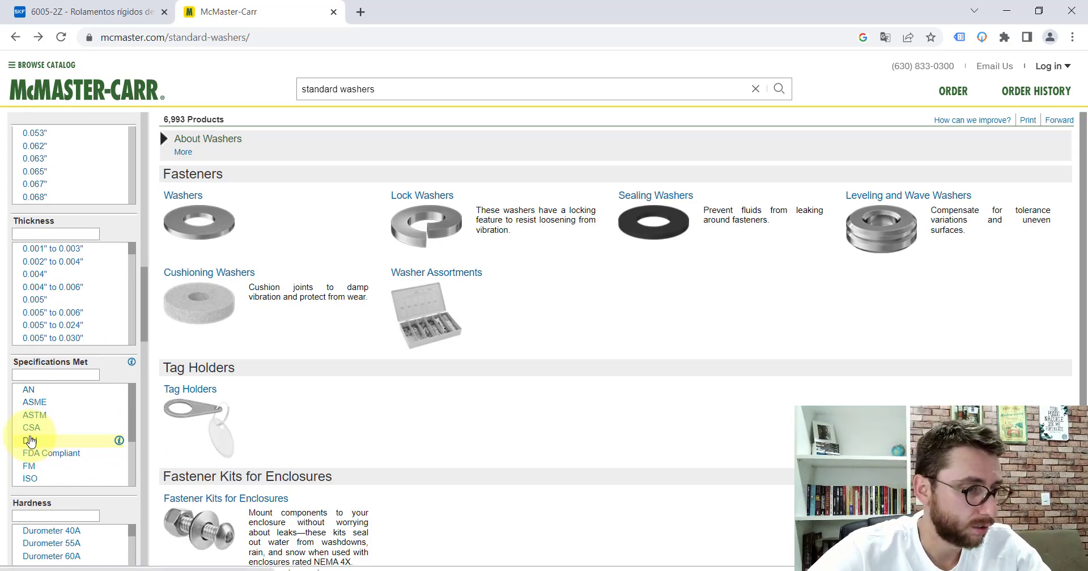
{"action": "left_click", "coordinate": [29, 441]}
{"action": "left_click", "coordinate": [248, 214]}
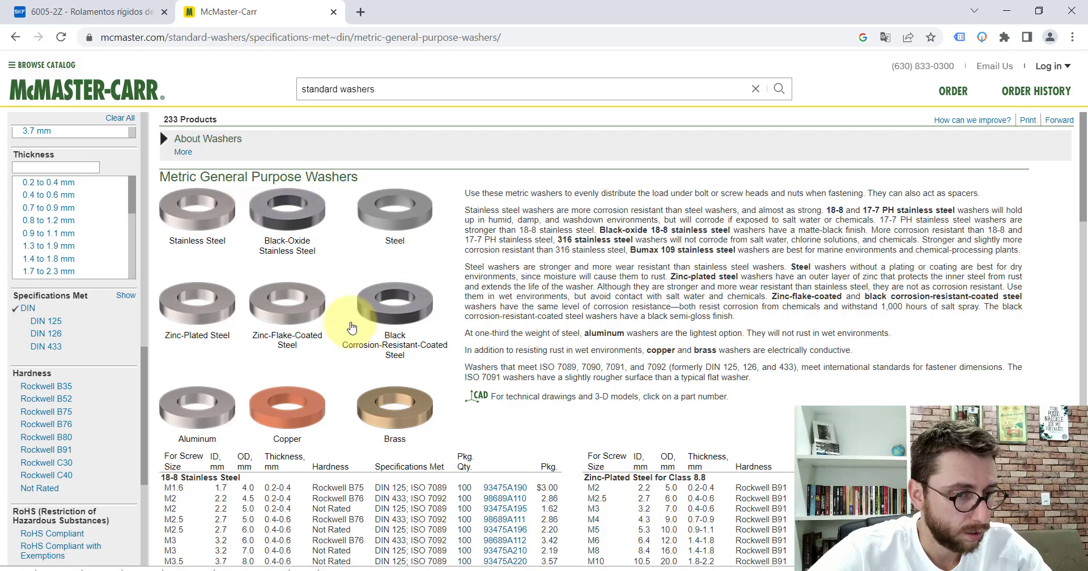
Open the details for M16 18-8 stainless steel washer 98689A120.
{"action": "scroll", "coordinate": [340, 396], "scroll_direction": "down", "scroll_amount": 2}
{"action": "scroll", "coordinate": [352, 328], "scroll_direction": "down", "scroll_amount": 1}
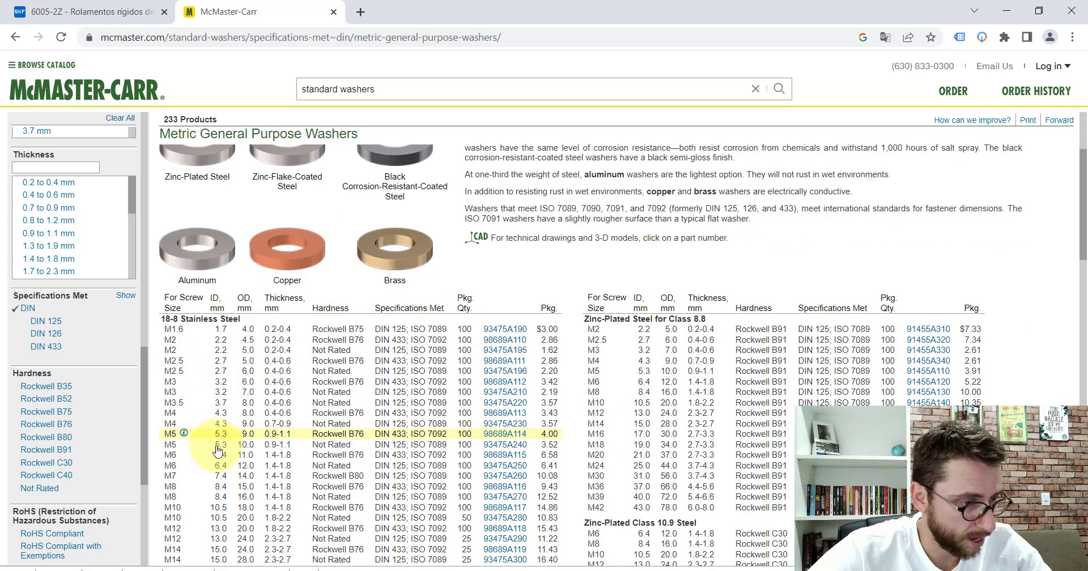
{"action": "scroll", "coordinate": [204, 462], "scroll_direction": "down", "scroll_amount": 1}
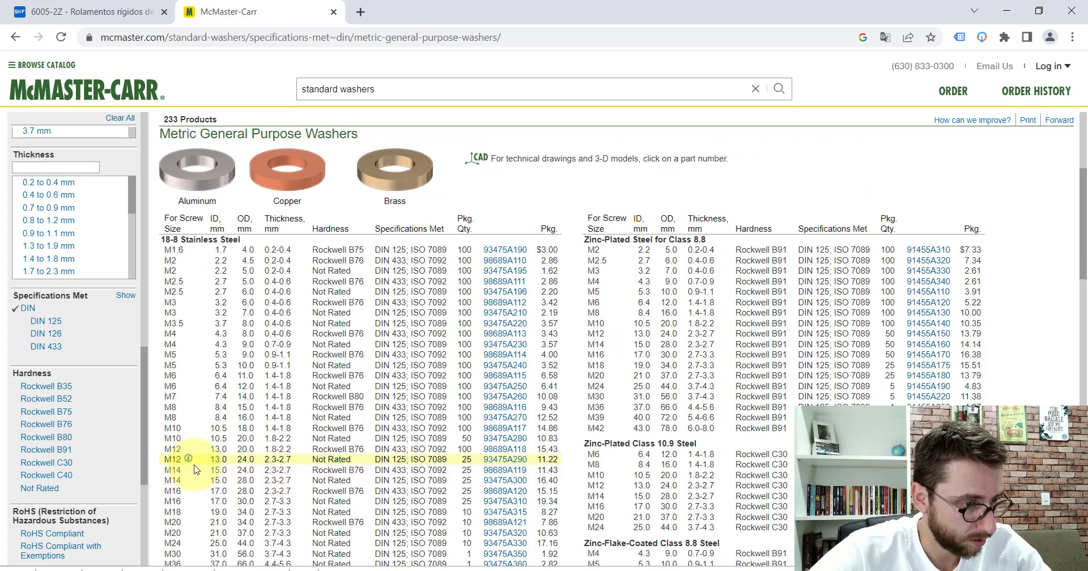
{"action": "left_click", "coordinate": [506, 492]}
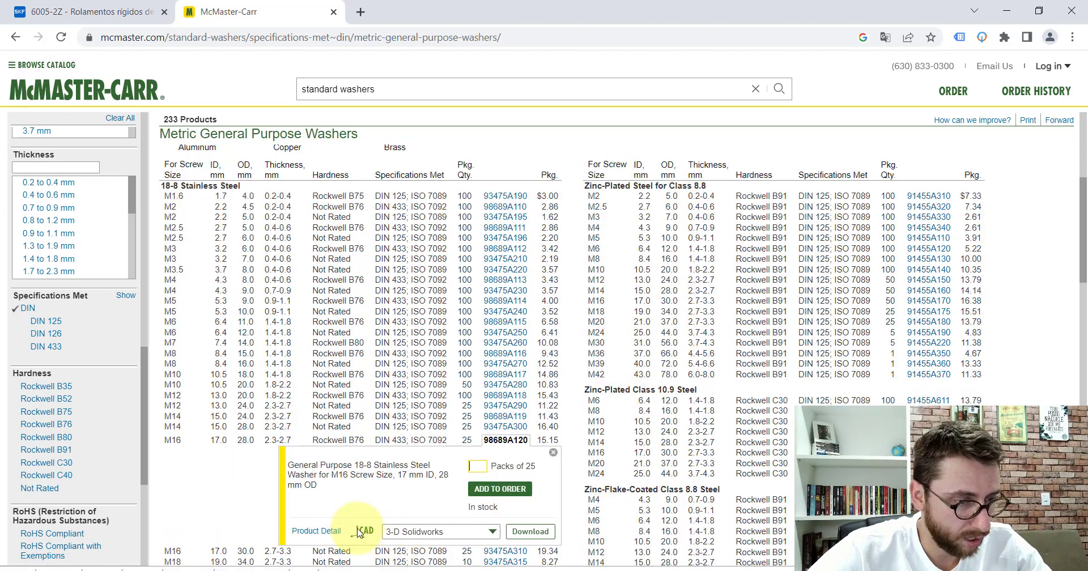
Download the washer's CAD model in 3-D STEP format and save it.
{"action": "left_click", "coordinate": [492, 531]}
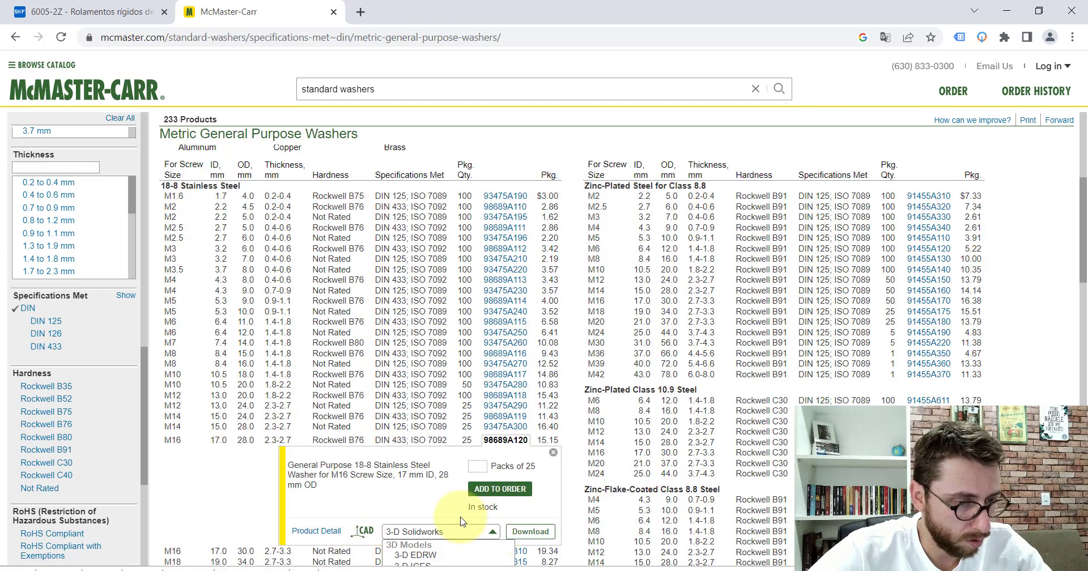
{"action": "scroll", "coordinate": [461, 521], "scroll_direction": "down", "scroll_amount": 4}
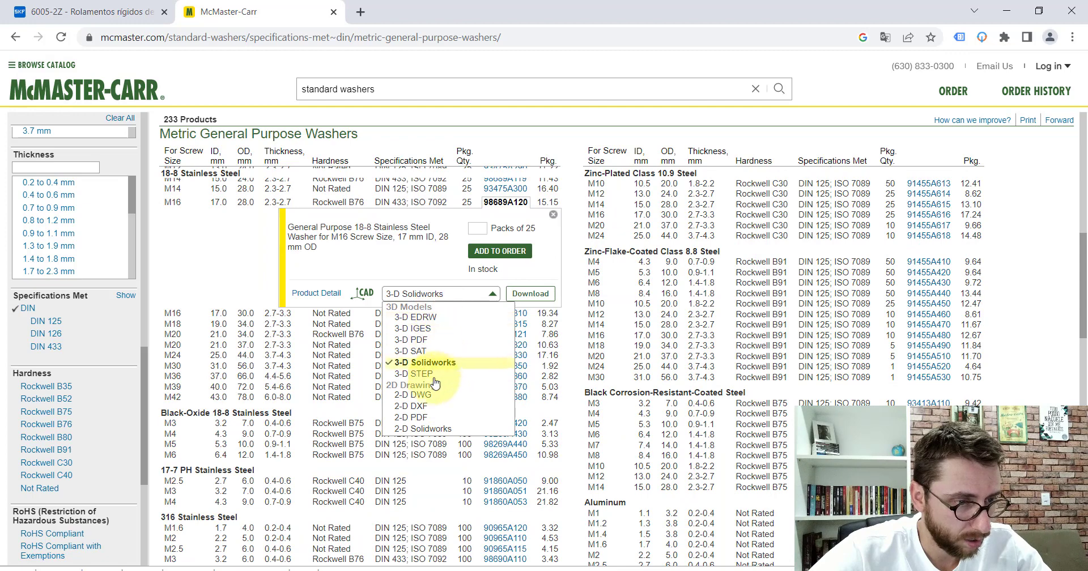
{"action": "scroll", "coordinate": [442, 396], "scroll_direction": "down", "scroll_amount": 1}
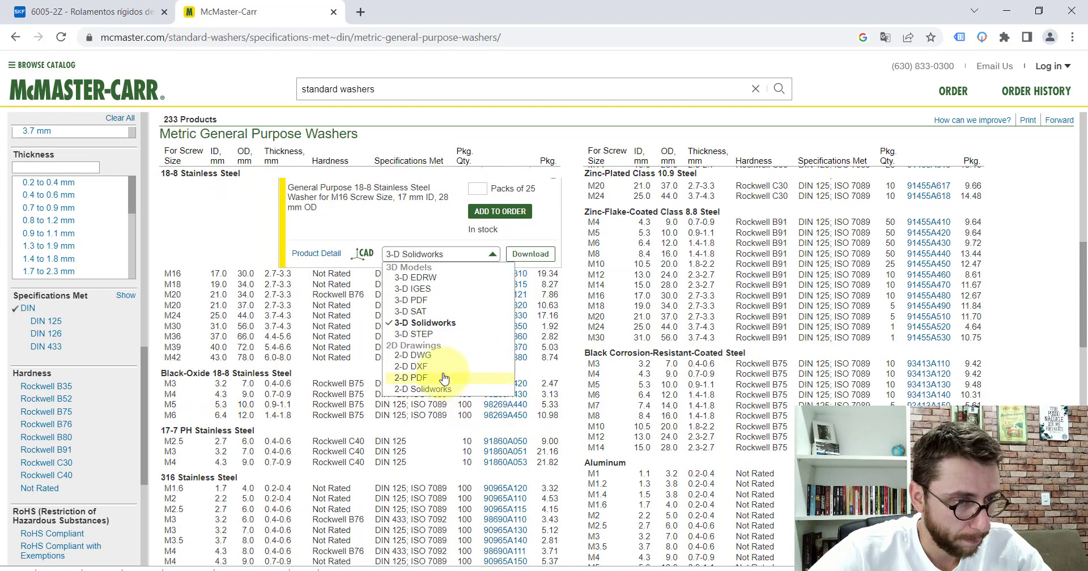
{"action": "scroll", "coordinate": [444, 379], "scroll_direction": "up", "scroll_amount": 1}
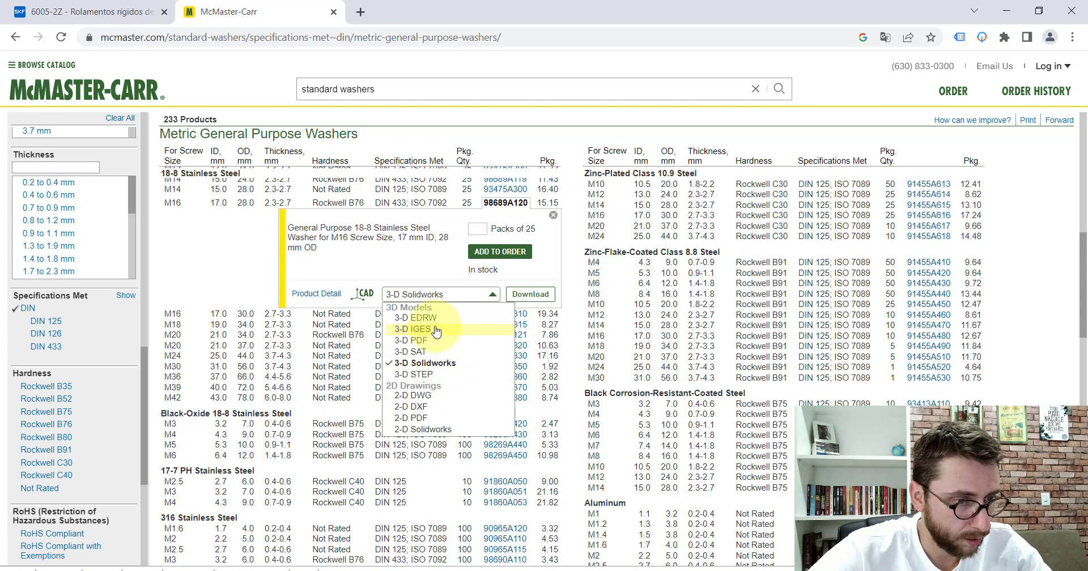
{"action": "left_click", "coordinate": [417, 375]}
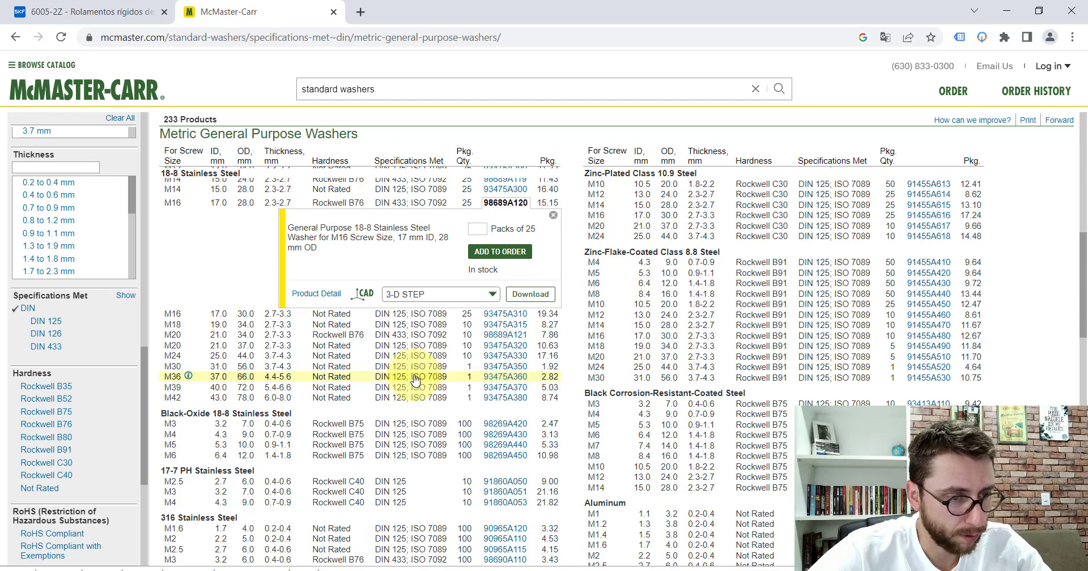
{"action": "left_click", "coordinate": [520, 293]}
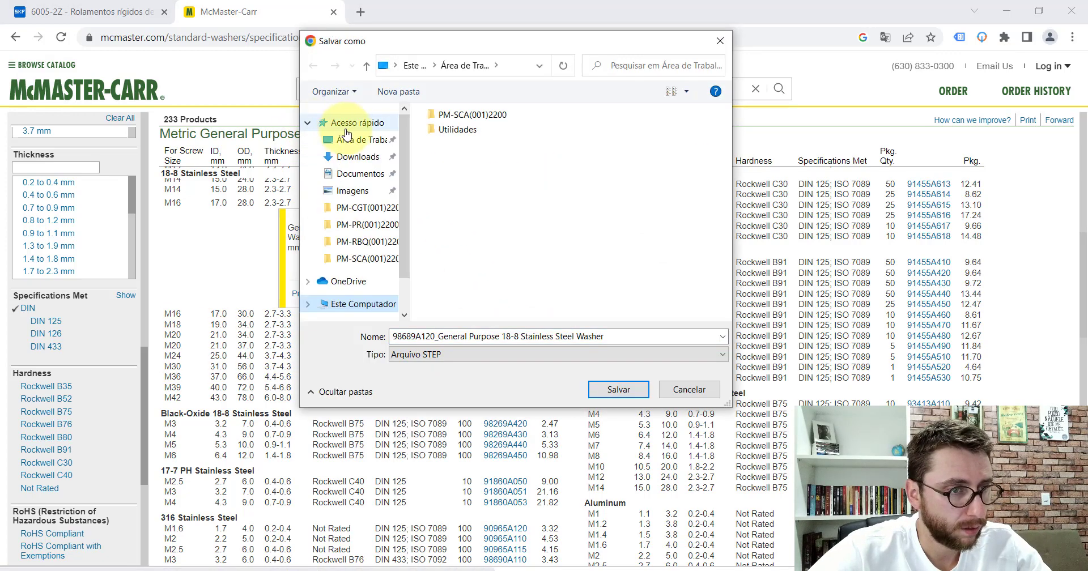
{"action": "left_click", "coordinate": [307, 124]}
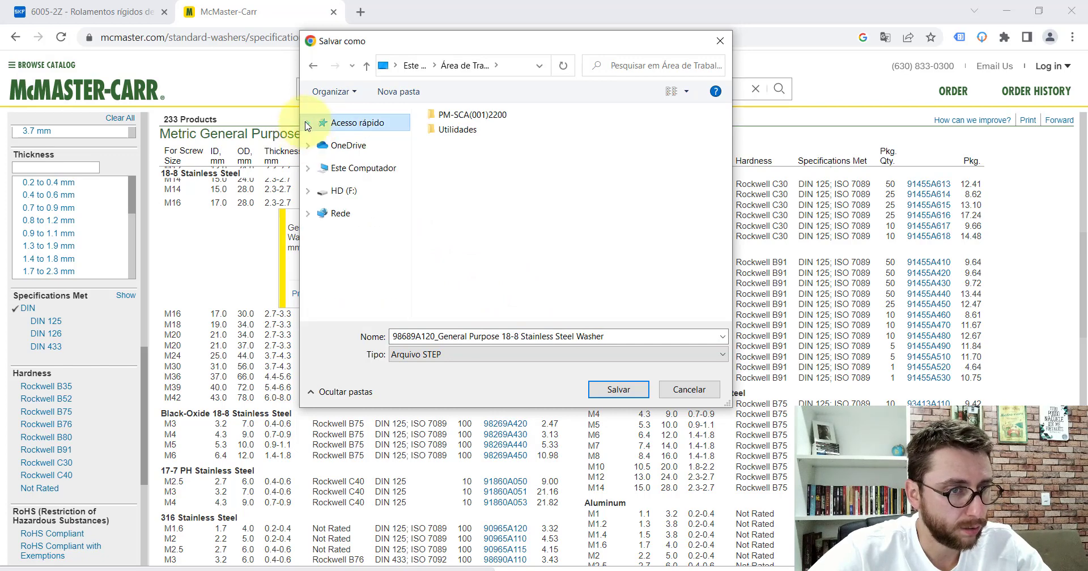
{"action": "left_click", "coordinate": [618, 390]}
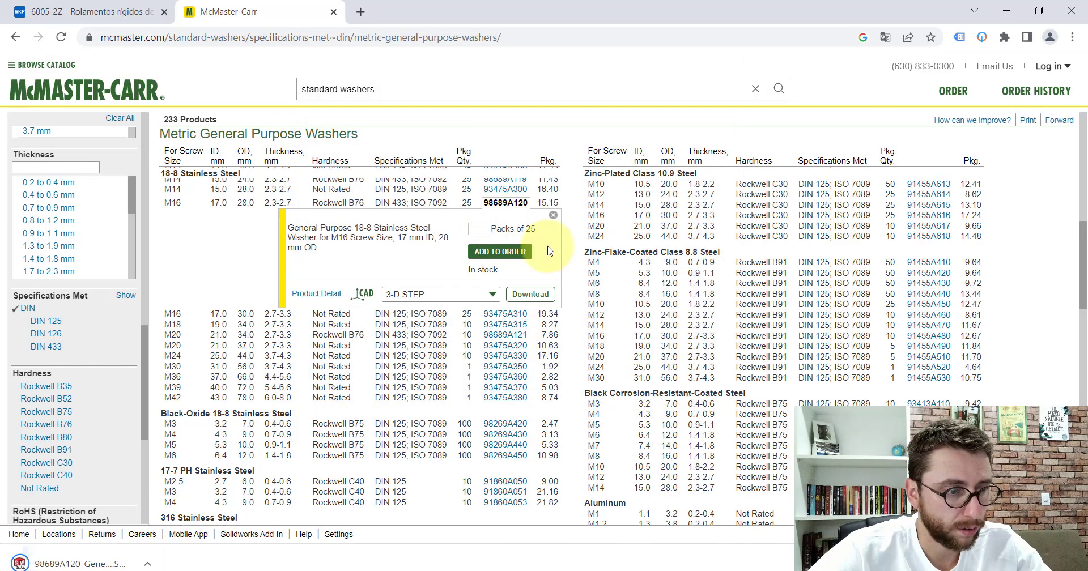
Minimize the browser and bring back the PM-SCA(001)2200 assembly window.
{"action": "left_click", "coordinate": [1020, 12]}
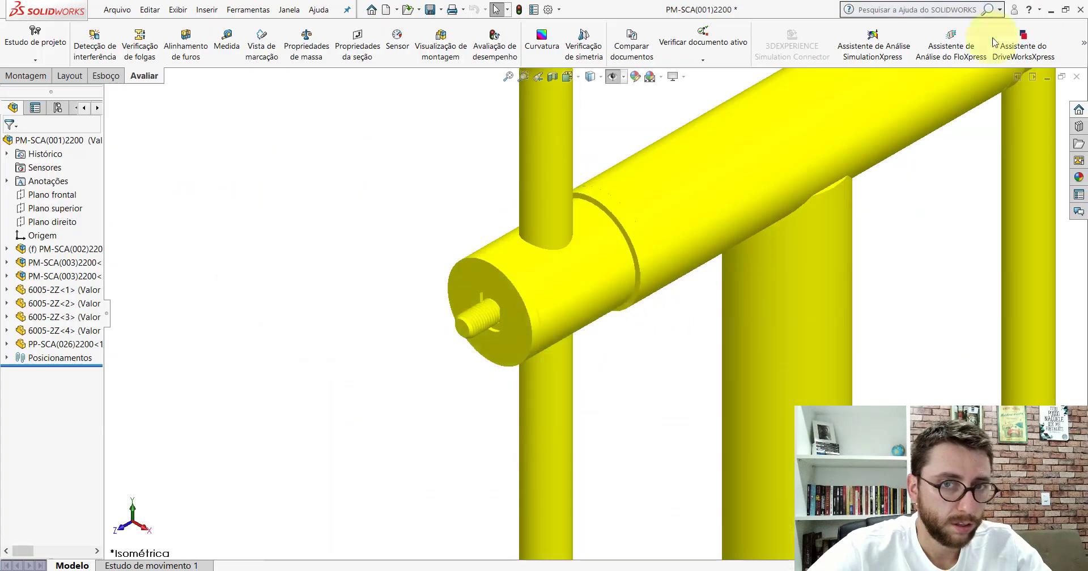
{"action": "left_click", "coordinate": [1050, 12]}
{"action": "left_click_drag", "start_coordinate": [26, 251], "coordinate": [532, 567]}
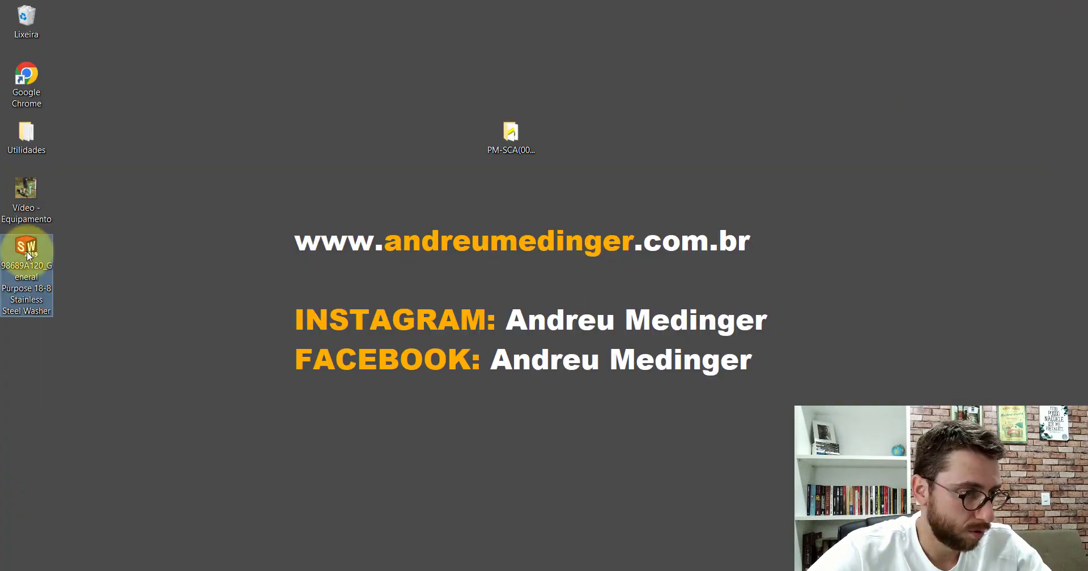
{"action": "left_click", "coordinate": [601, 532]}
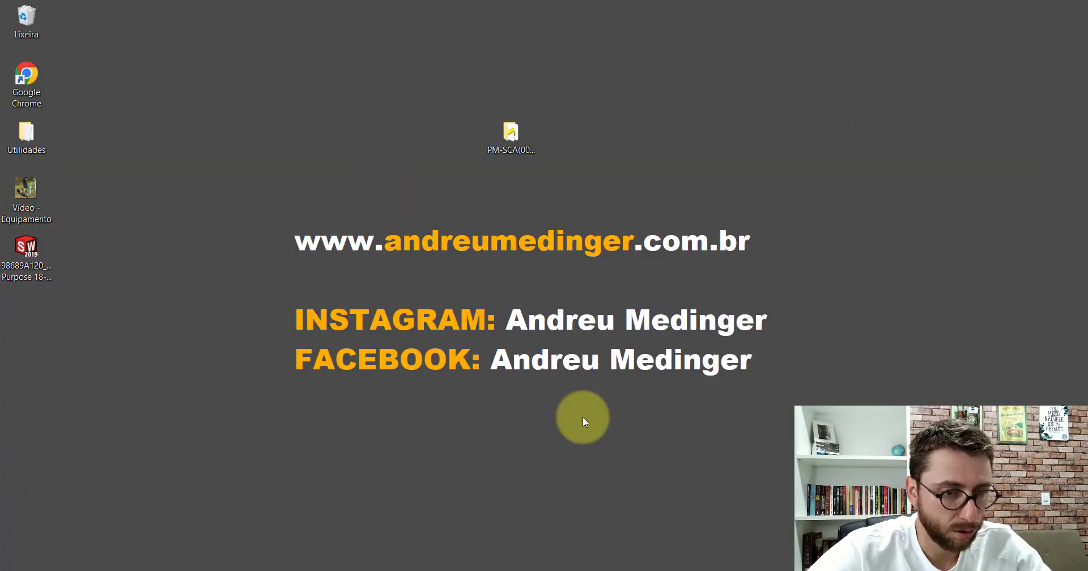
Open the 98689A120 stainless steel washer file from Área de Trabalho.
{"action": "left_click", "coordinate": [404, 10]}
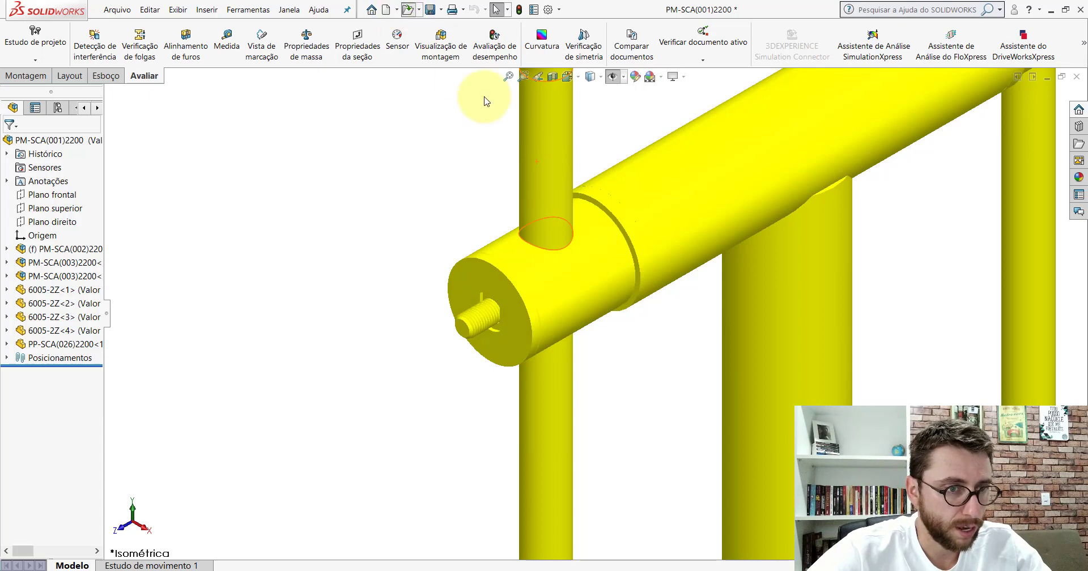
{"action": "mouse_move", "coordinate": [264, 152]}
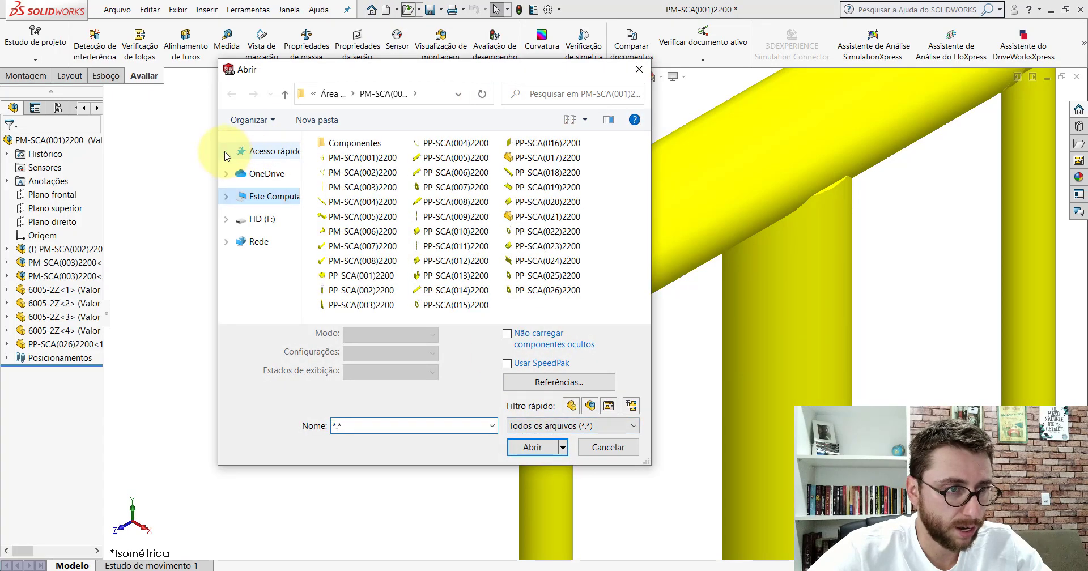
{"action": "left_click", "coordinate": [226, 151]}
{"action": "left_click", "coordinate": [275, 167]}
{"action": "left_click", "coordinate": [226, 151]}
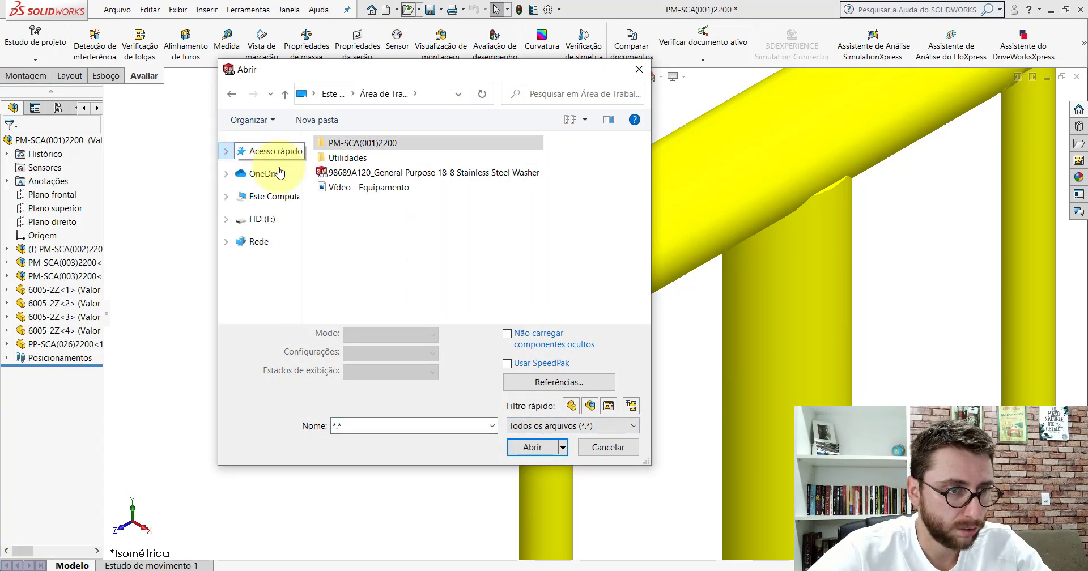
{"action": "double_click", "coordinate": [365, 172]}
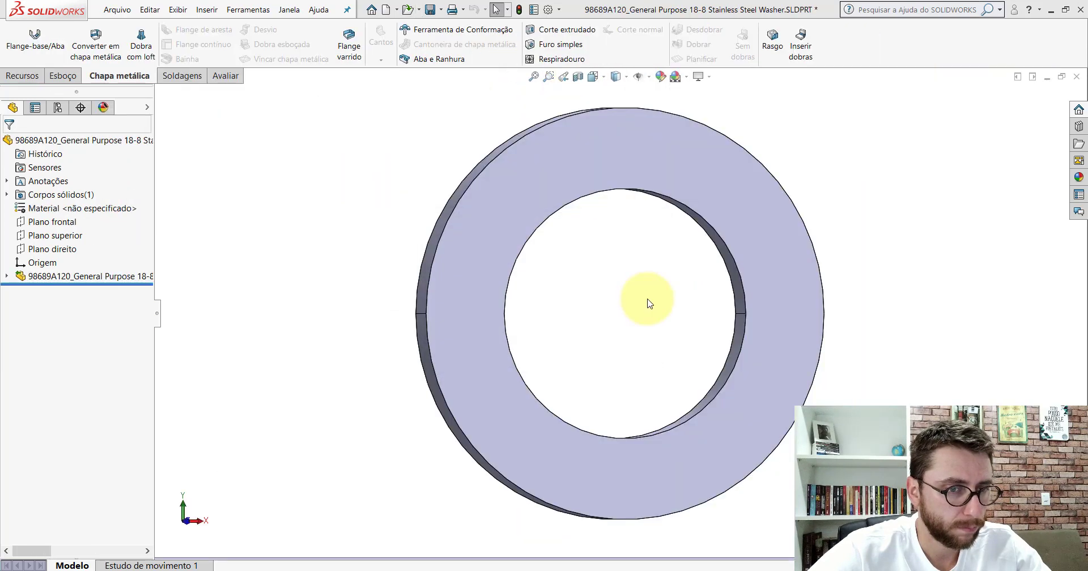
Measure the washer's inner hole face, reading a 334.65 mil radius.
{"action": "scroll", "coordinate": [639, 299], "scroll_direction": "up", "scroll_amount": 5}
{"action": "mouse_move", "coordinate": [661, 316]}
{"action": "middle_mouse_down"}
{"action": "mouse_move", "coordinate": [525, 170]}
{"action": "mouse_move", "coordinate": [456, 247]}
{"action": "middle_mouse_up"}
{"action": "left_click", "coordinate": [199, 72]}
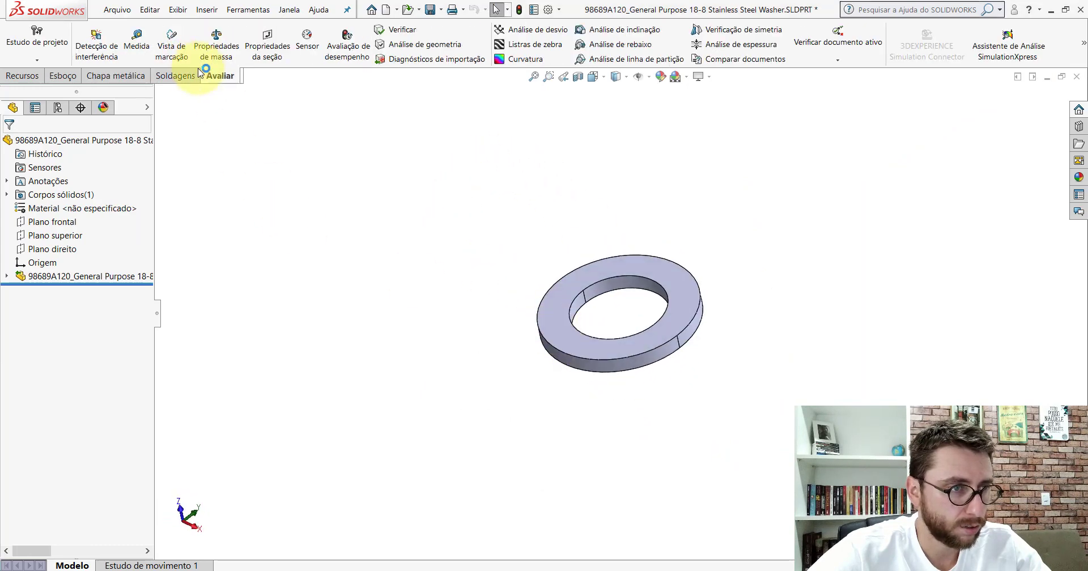
{"action": "left_click", "coordinate": [136, 40]}
{"action": "left_click", "coordinate": [605, 292]}
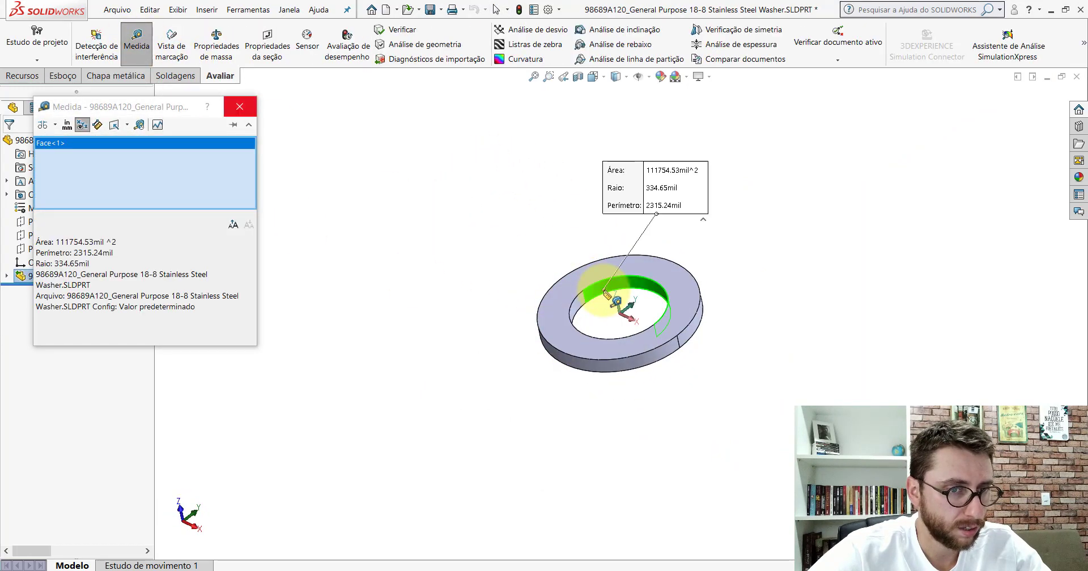
{"action": "left_click", "coordinate": [425, 175]}
{"action": "left_click", "coordinate": [242, 102]}
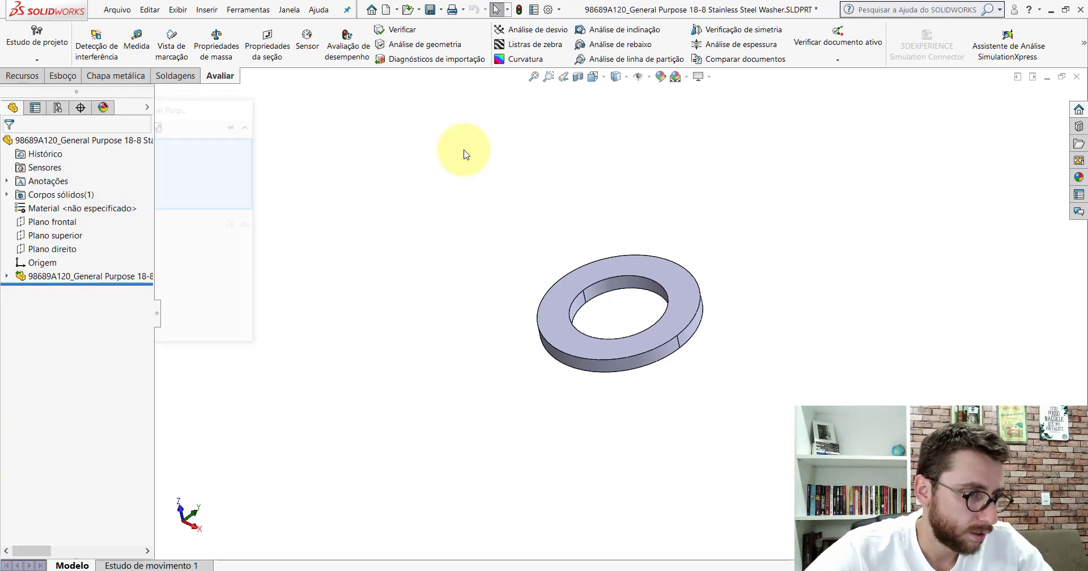
Start a sketch on the washer's top face with an origin-centred circle on the inner edge.
{"action": "left_click_drag", "start_coordinate": [160, 314], "coordinate": [275, 321]}
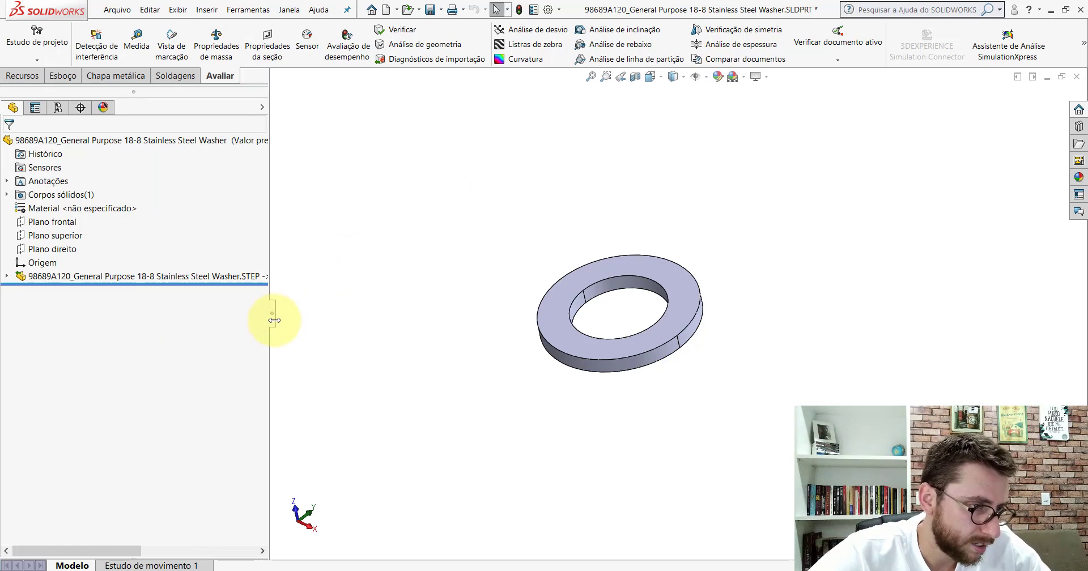
{"action": "left_click_drag", "start_coordinate": [274, 320], "coordinate": [166, 317]}
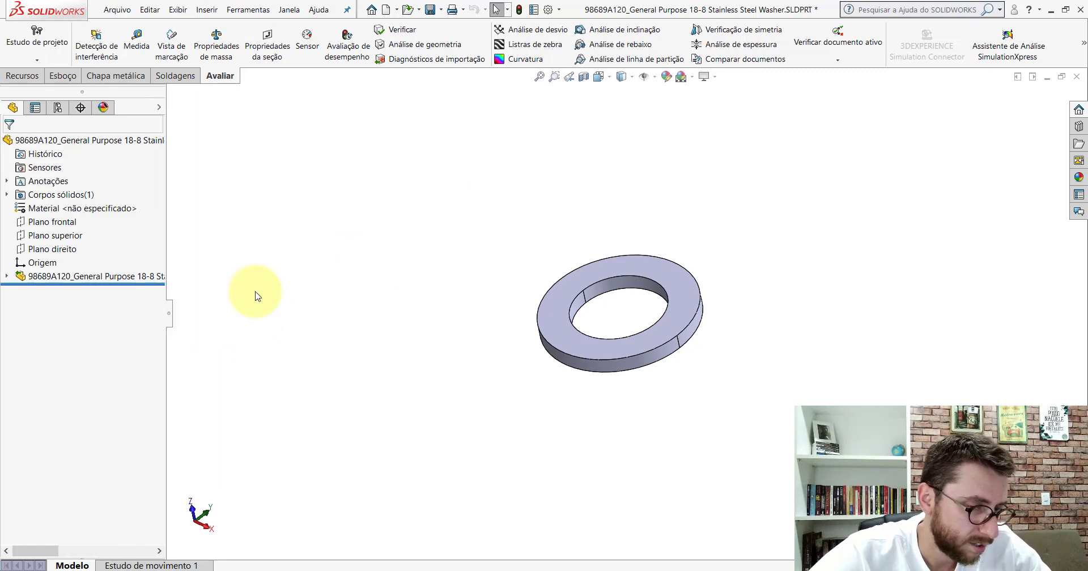
{"action": "left_click", "coordinate": [602, 263]}
{"action": "left_click", "coordinate": [637, 219]}
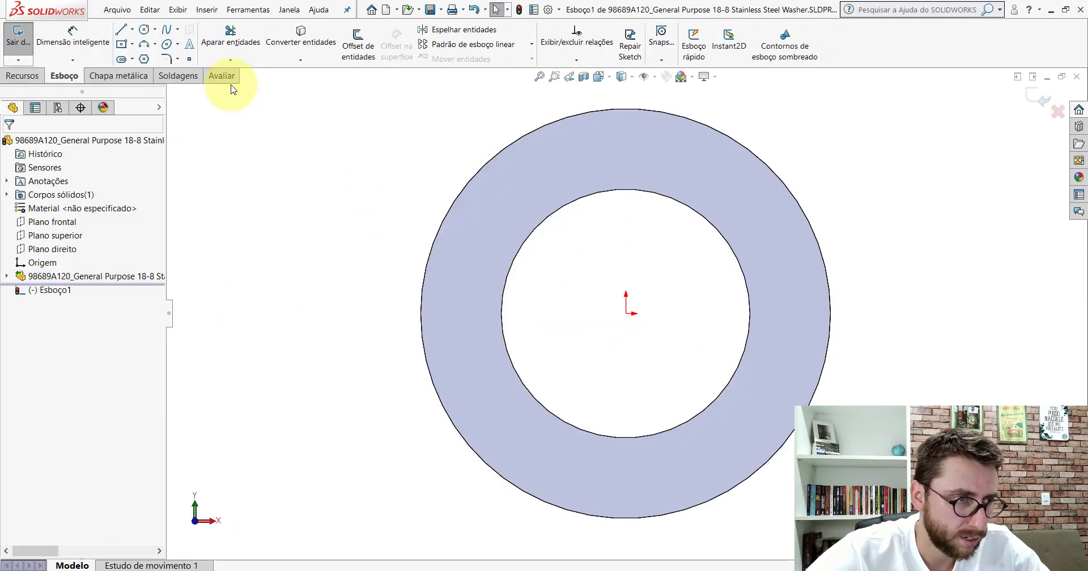
{"action": "left_click", "coordinate": [144, 30]}
{"action": "left_click", "coordinate": [626, 313]}
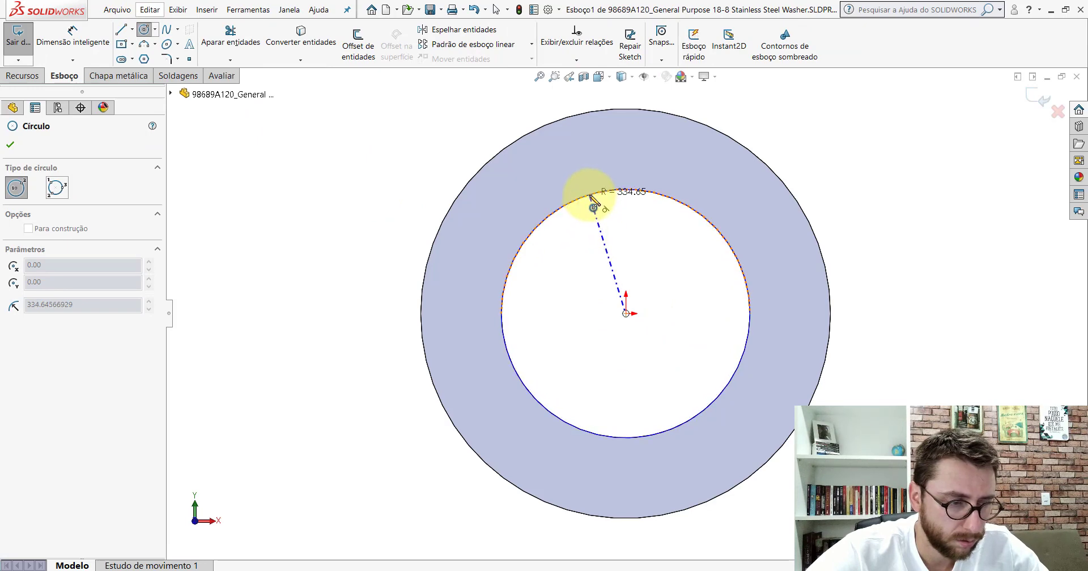
{"action": "left_click", "coordinate": [593, 199]}
{"action": "key", "text": "Escape"}
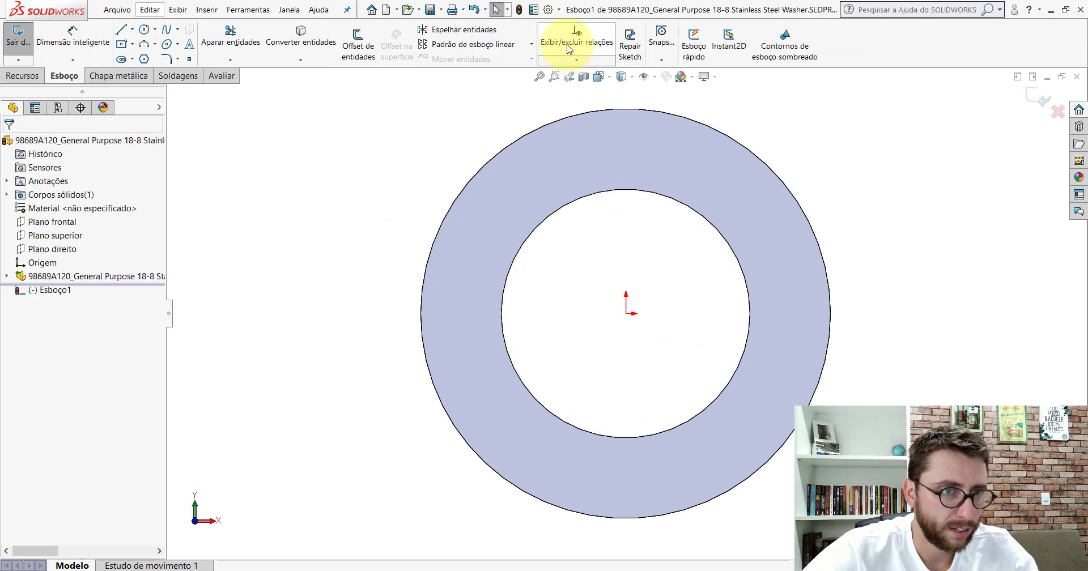
{"action": "left_click", "coordinate": [559, 10]}
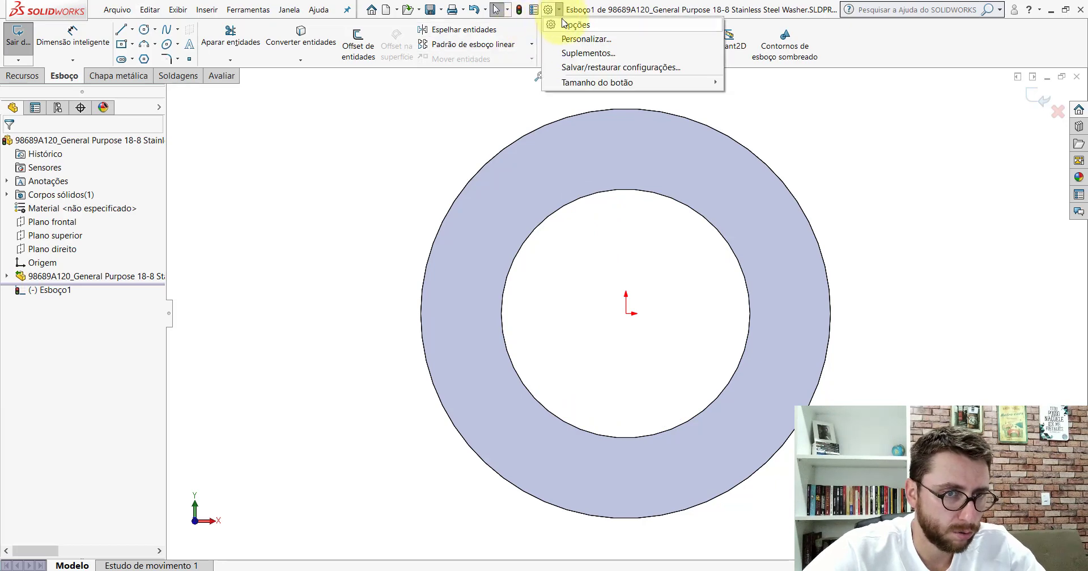
Set the washer document's unit system to MMGS in Document Properties > Units.
{"action": "left_click", "coordinate": [573, 24]}
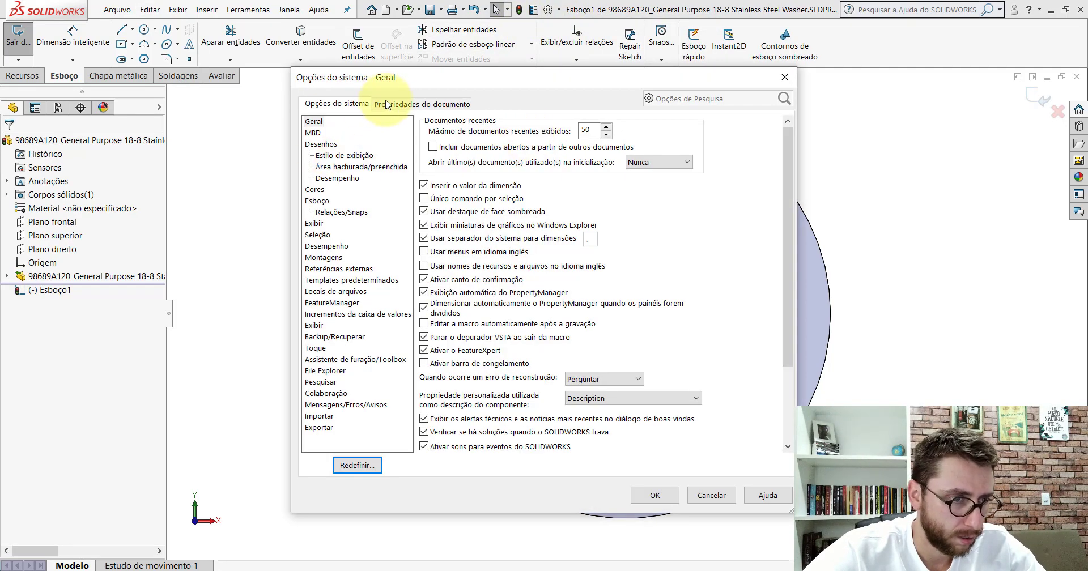
{"action": "left_click", "coordinate": [391, 104]}
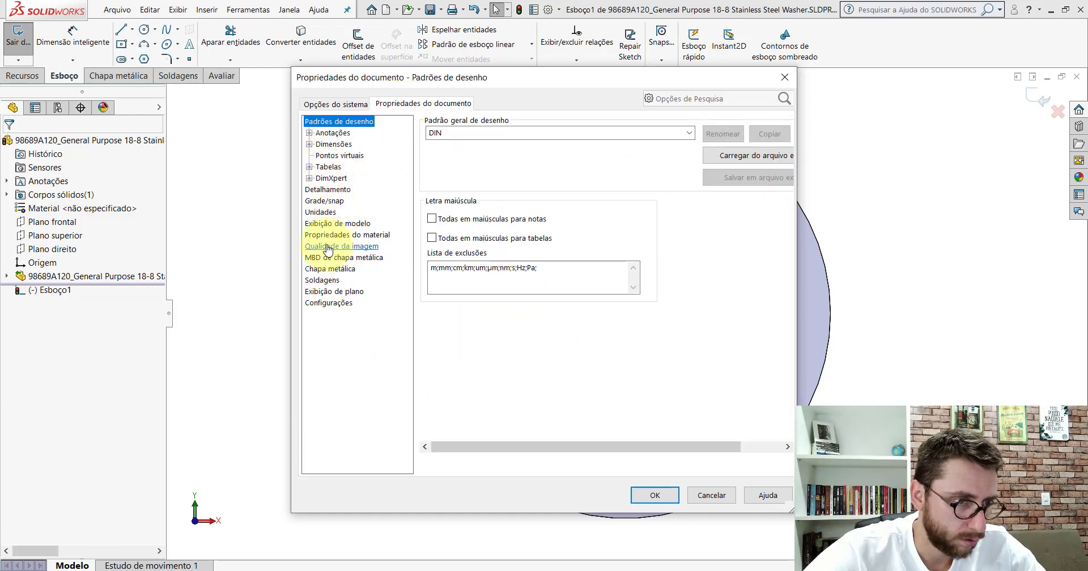
{"action": "left_click", "coordinate": [321, 212]}
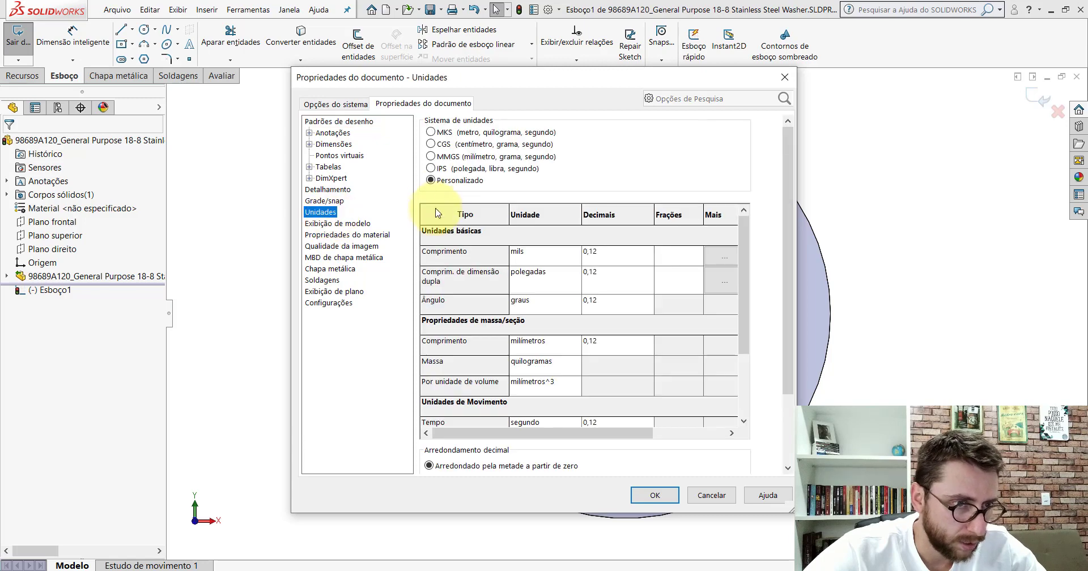
{"action": "left_click", "coordinate": [431, 157]}
{"action": "left_click", "coordinate": [644, 490]}
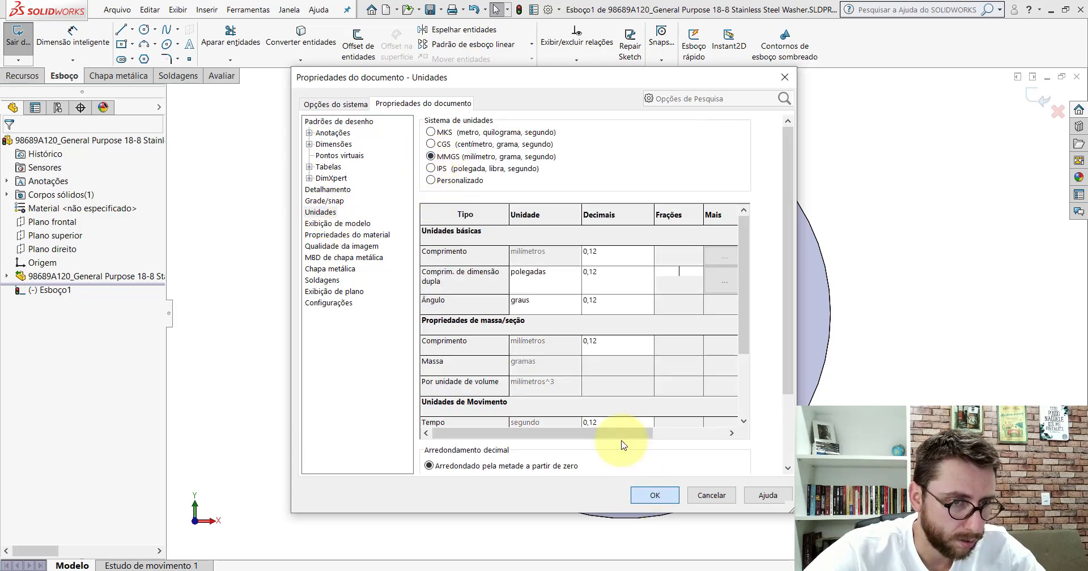
Draw an origin-centred circle to the outer edge, confirming R=14 mm, and tilt to a 3D view.
{"action": "left_click", "coordinate": [143, 30]}
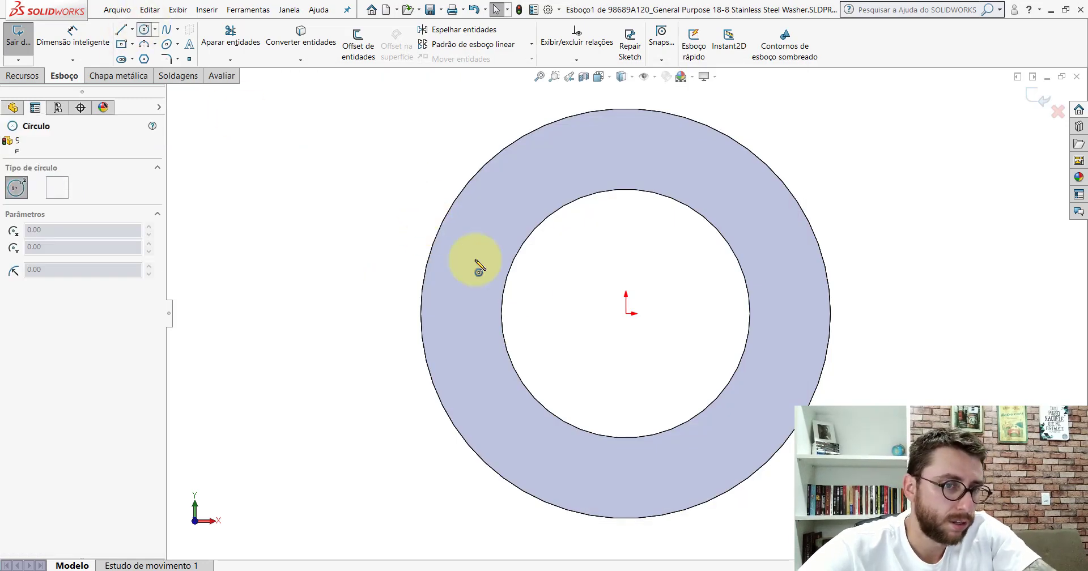
{"action": "left_click", "coordinate": [626, 313]}
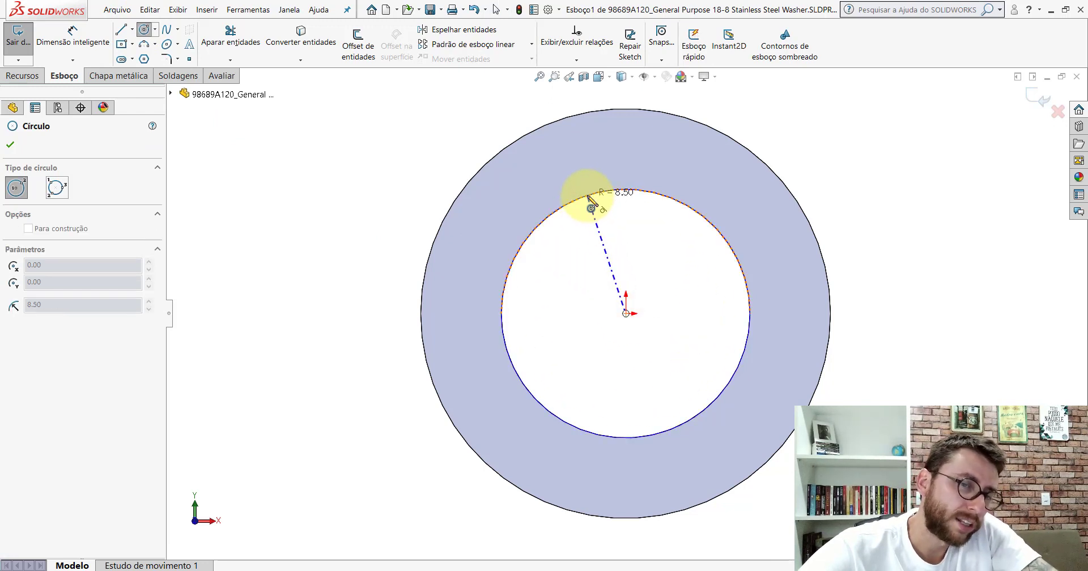
{"action": "left_click", "coordinate": [583, 119]}
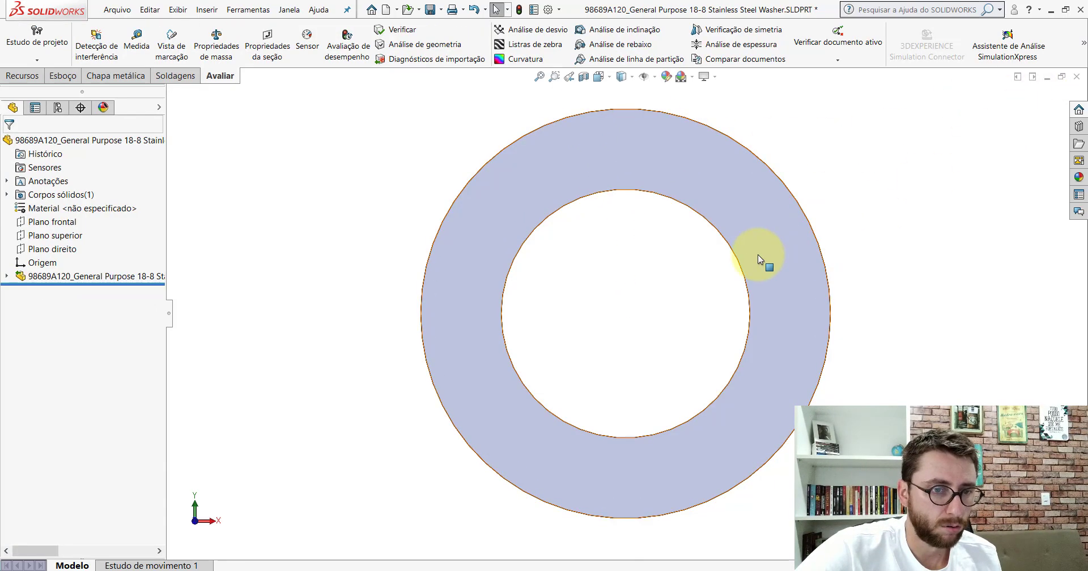
{"action": "scroll", "coordinate": [757, 254], "scroll_direction": "up", "scroll_amount": 5}
{"action": "middle_click_drag", "start_coordinate": [697, 345], "coordinate": [617, 253]}
{"action": "scroll", "coordinate": [618, 253], "scroll_direction": "down", "scroll_amount": 2}
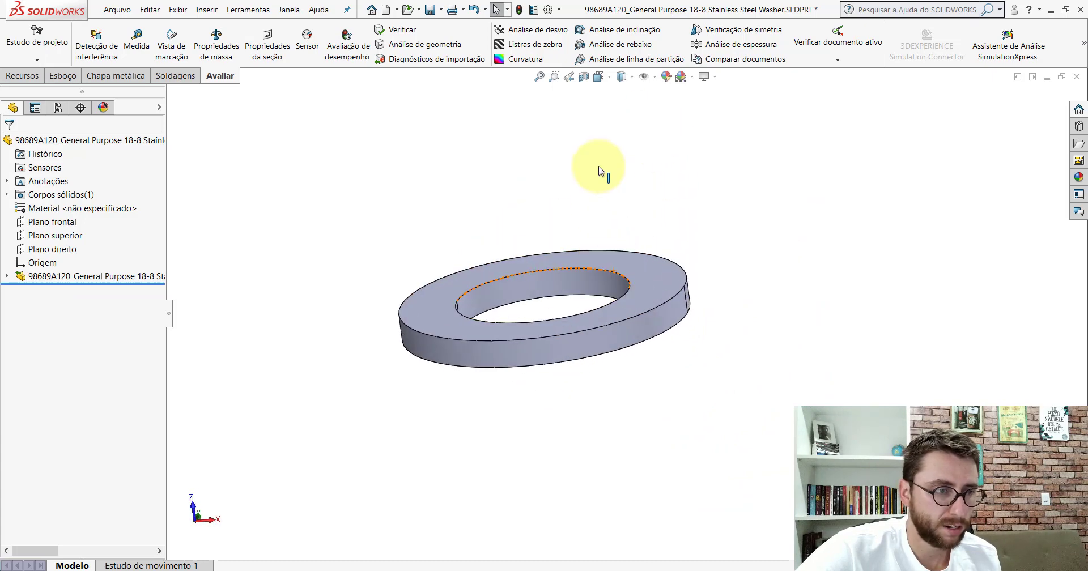
Export the washer to the desktop as Parasolid (*.x_t), then close it without saving.
{"action": "left_click", "coordinate": [113, 10]}
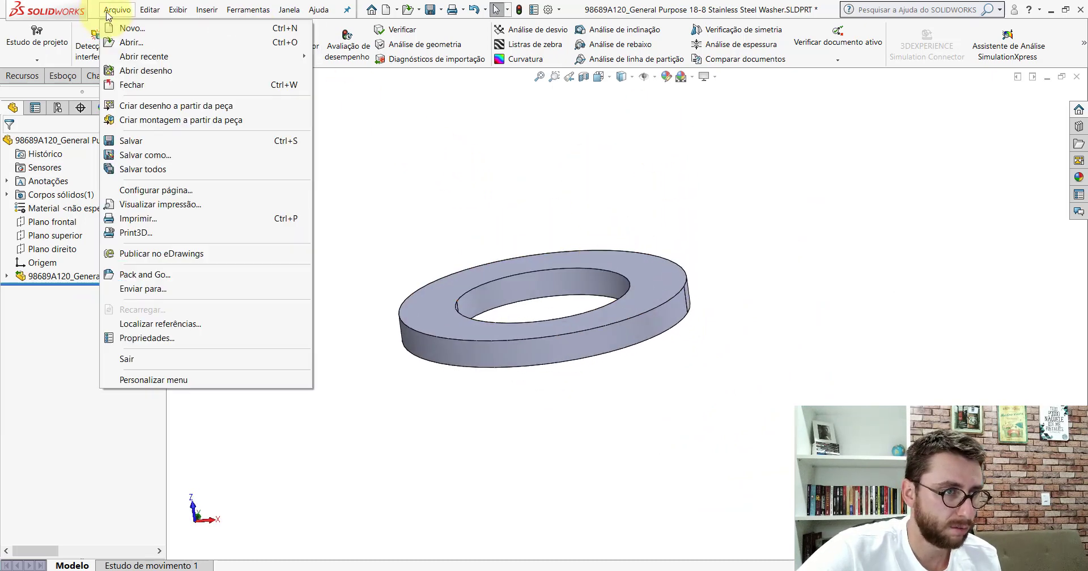
{"action": "left_click", "coordinate": [150, 155]}
{"action": "left_click", "coordinate": [475, 338]}
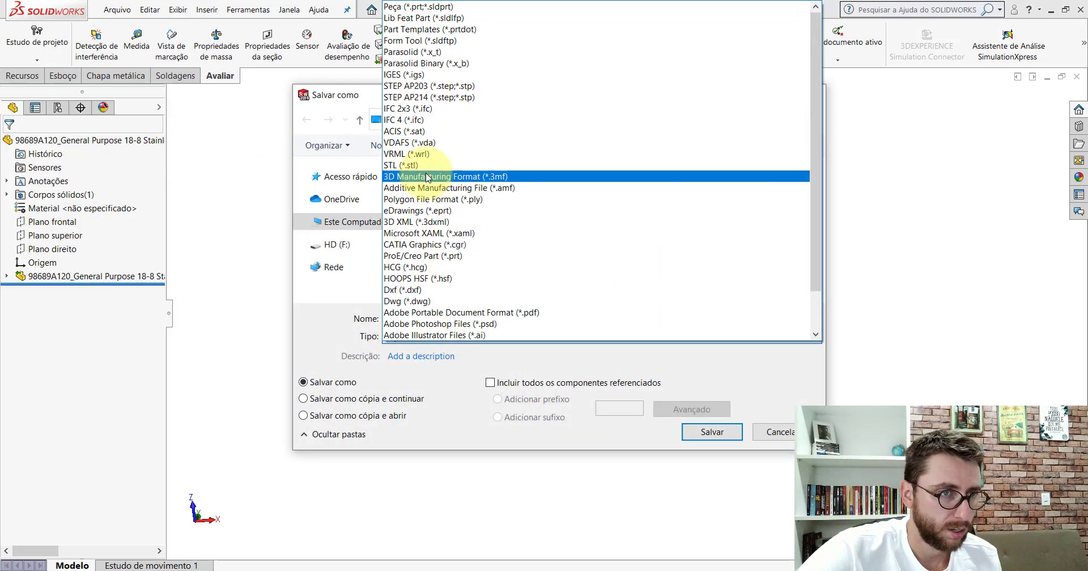
{"action": "left_click", "coordinate": [413, 52]}
{"action": "left_click", "coordinate": [301, 178]}
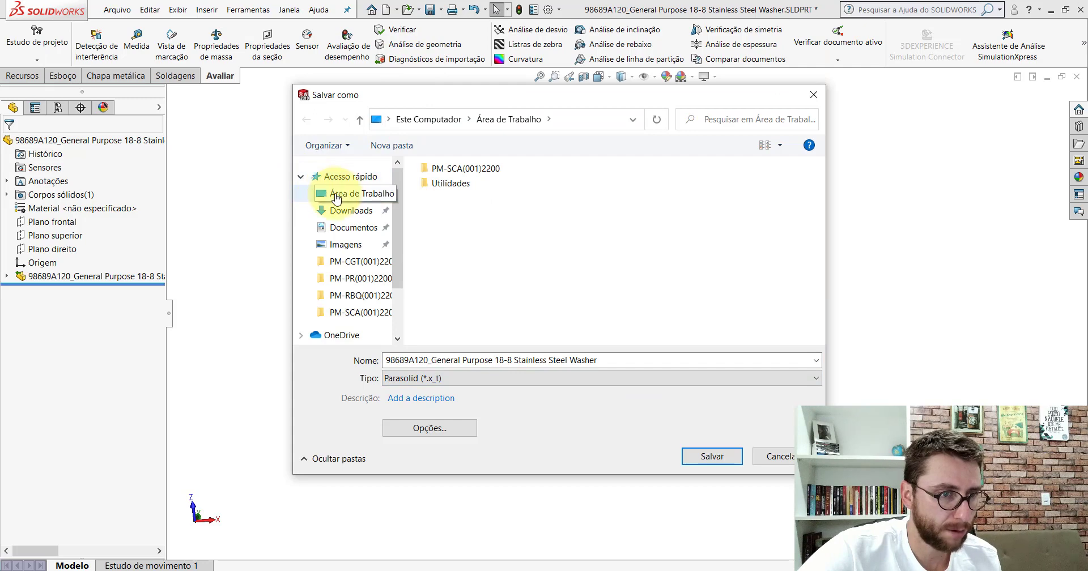
{"action": "left_click", "coordinate": [301, 176]}
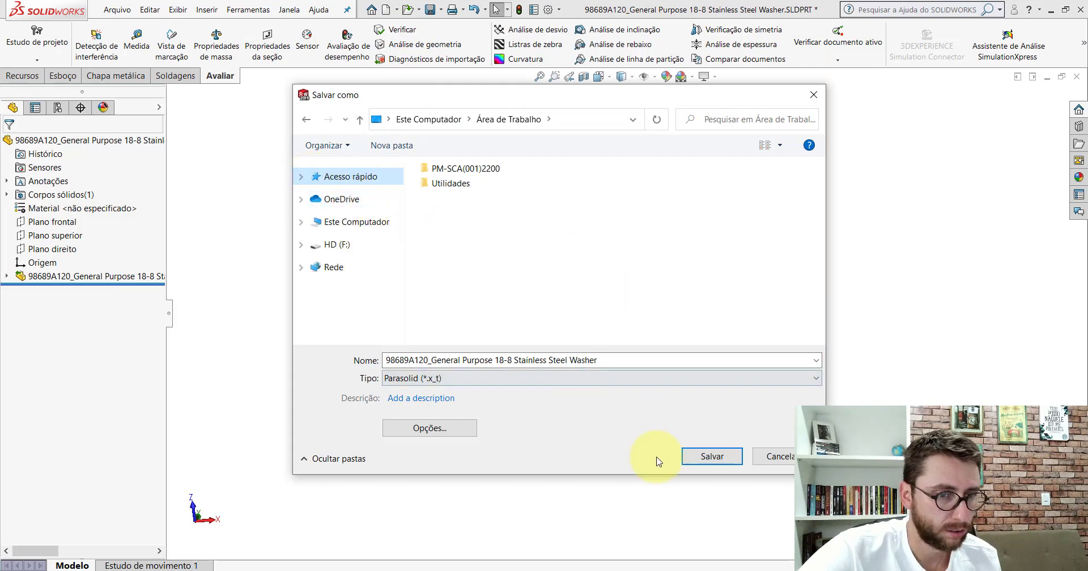
{"action": "left_click", "coordinate": [703, 455]}
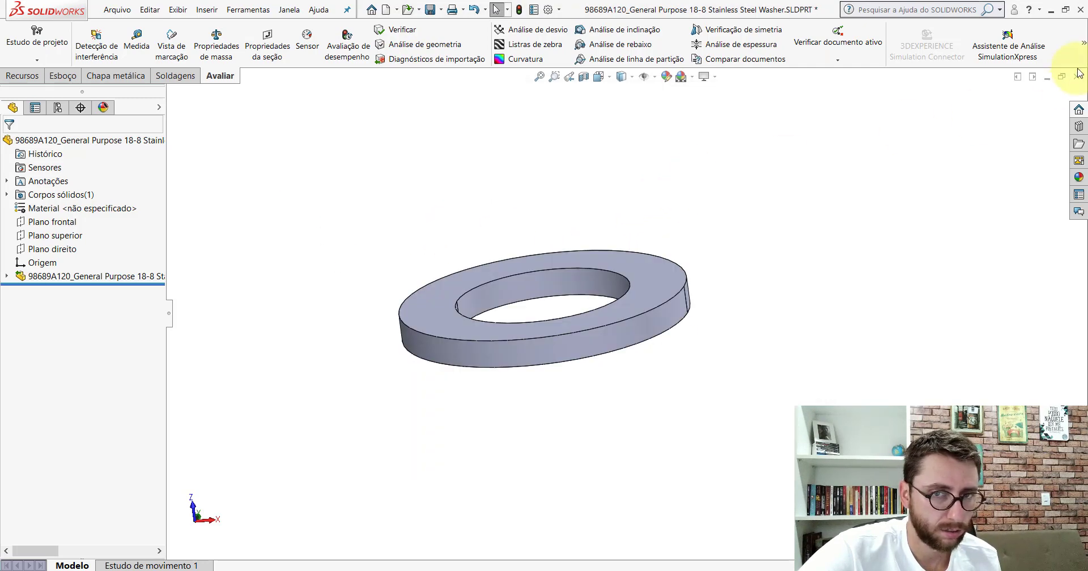
{"action": "left_click", "coordinate": [1080, 82]}
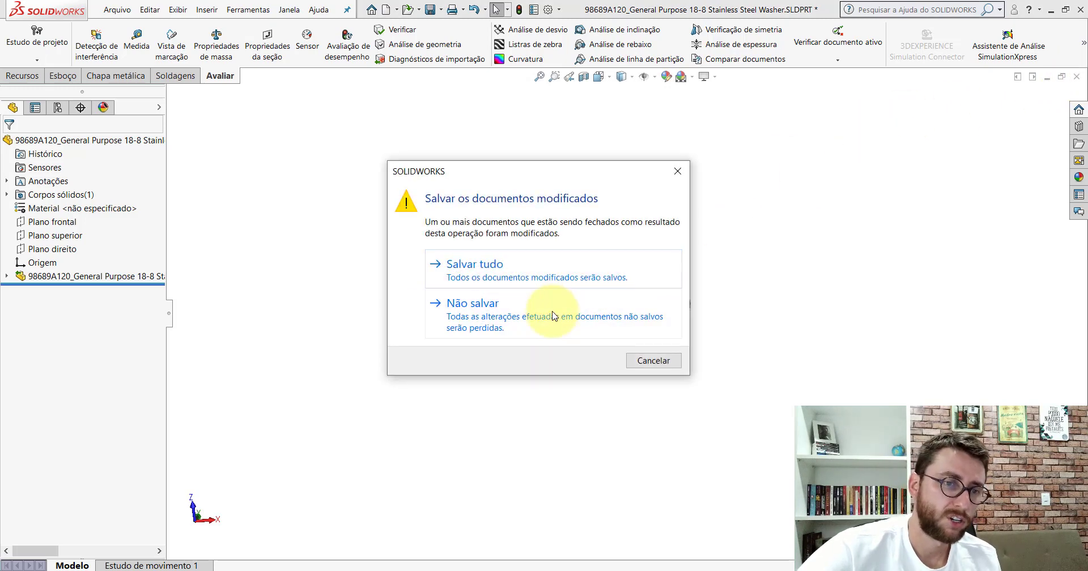
{"action": "left_click", "coordinate": [553, 314]}
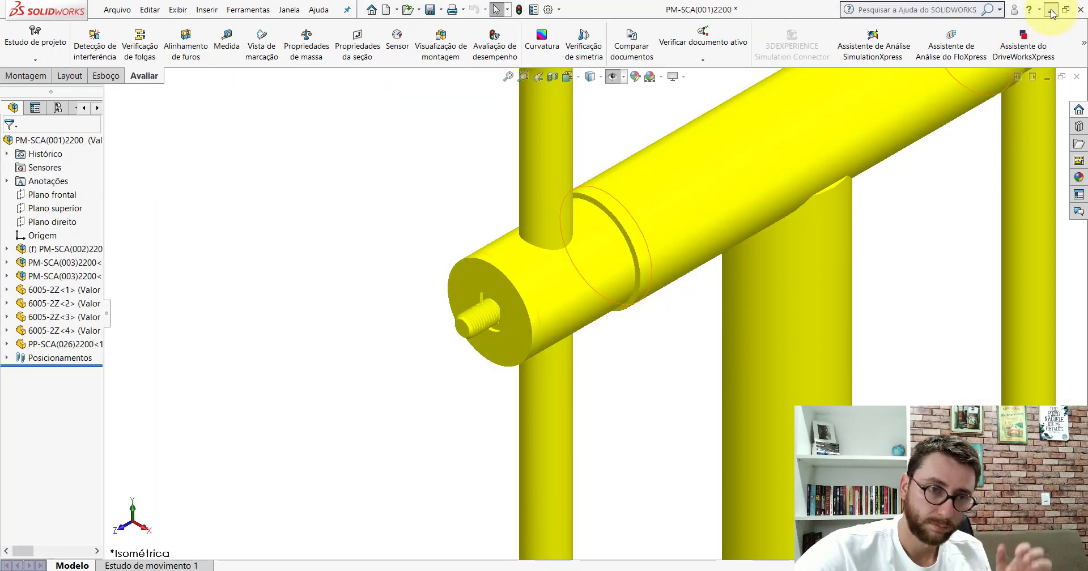
Tidy the washer file icon on the desktop and restore the assembly window.
{"action": "left_click", "coordinate": [1051, 9]}
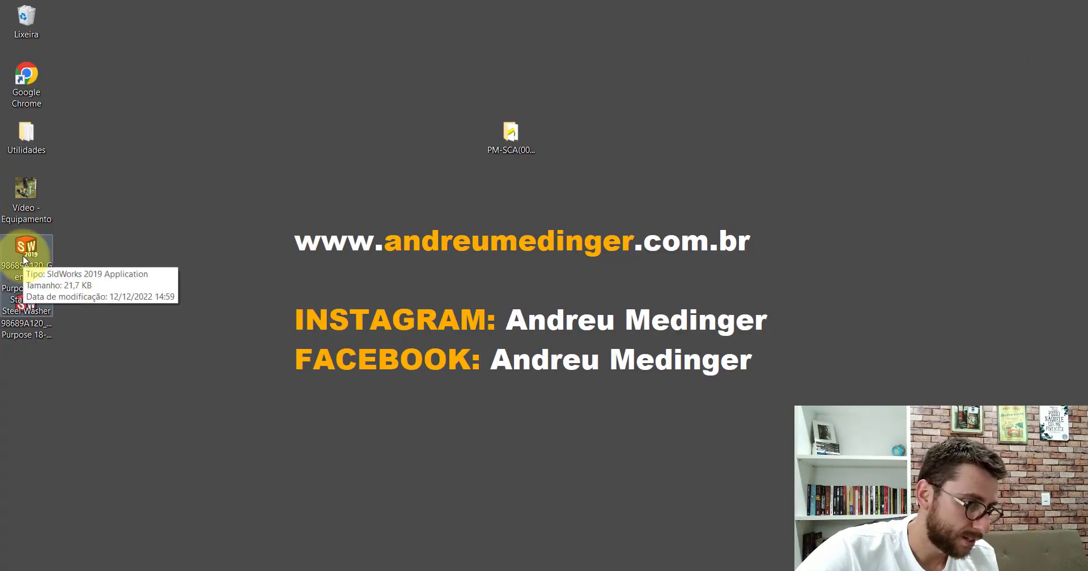
{"action": "left_click_drag", "start_coordinate": [23, 260], "coordinate": [242, 142]}
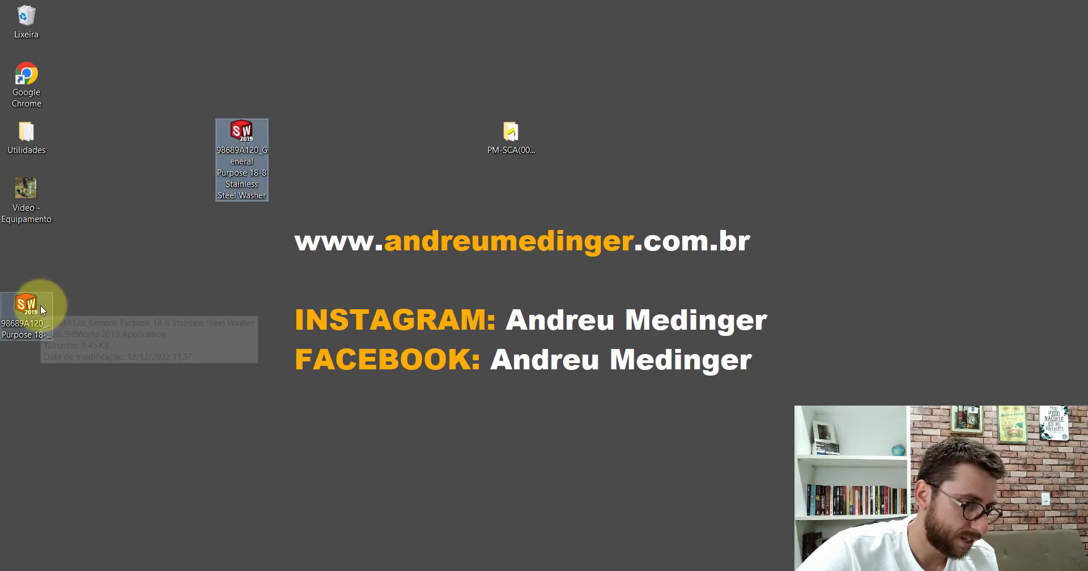
{"action": "left_click", "coordinate": [304, 270]}
{"action": "left_click", "coordinate": [558, 564]}
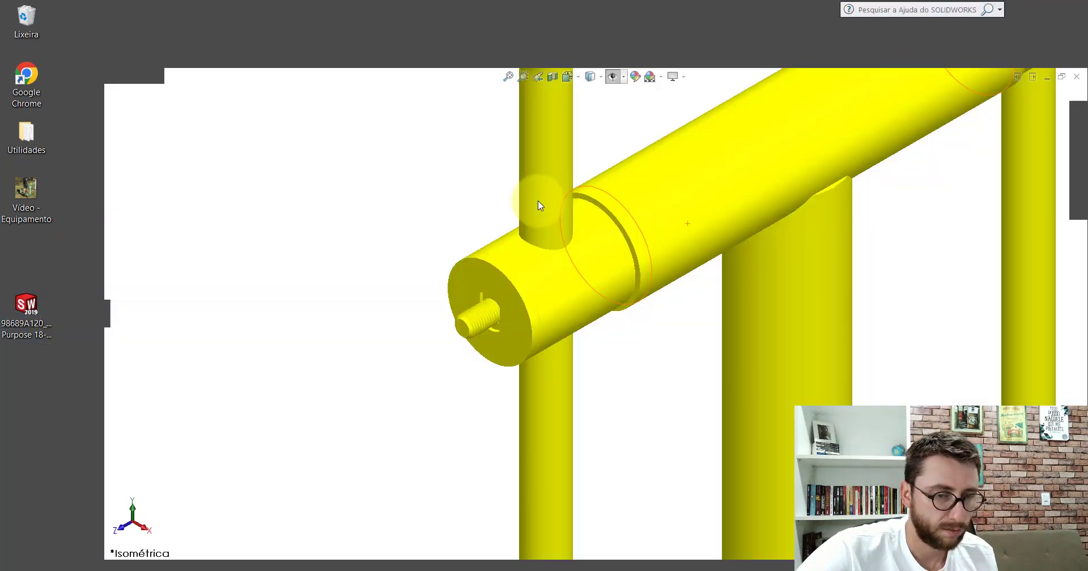
Open the washer Parasolid file with Ctrl+O, filtering by Parasolid type.
{"action": "key", "text": "ctrl+o"}
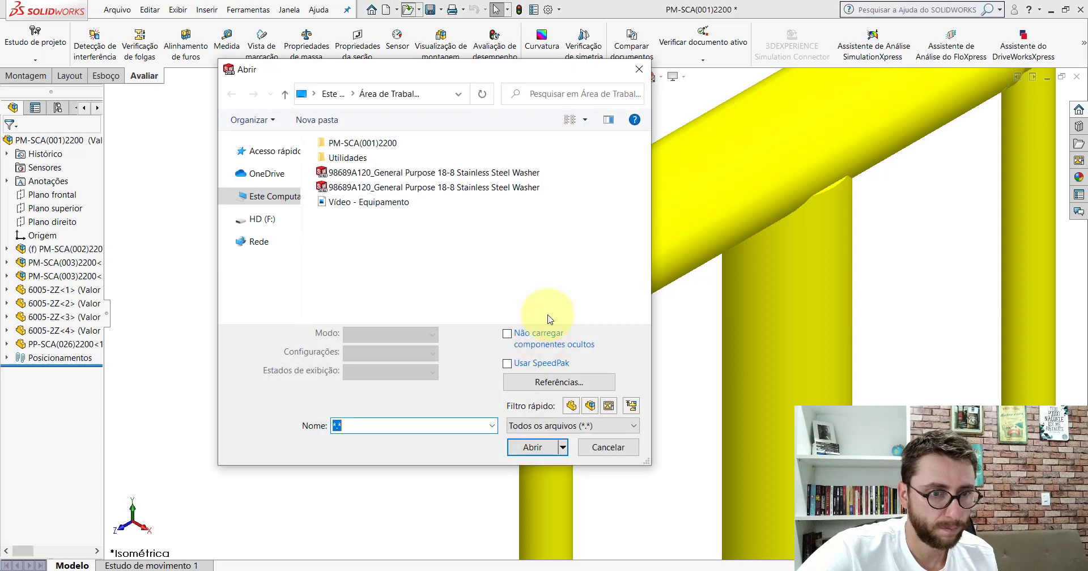
{"action": "left_click", "coordinate": [546, 426]}
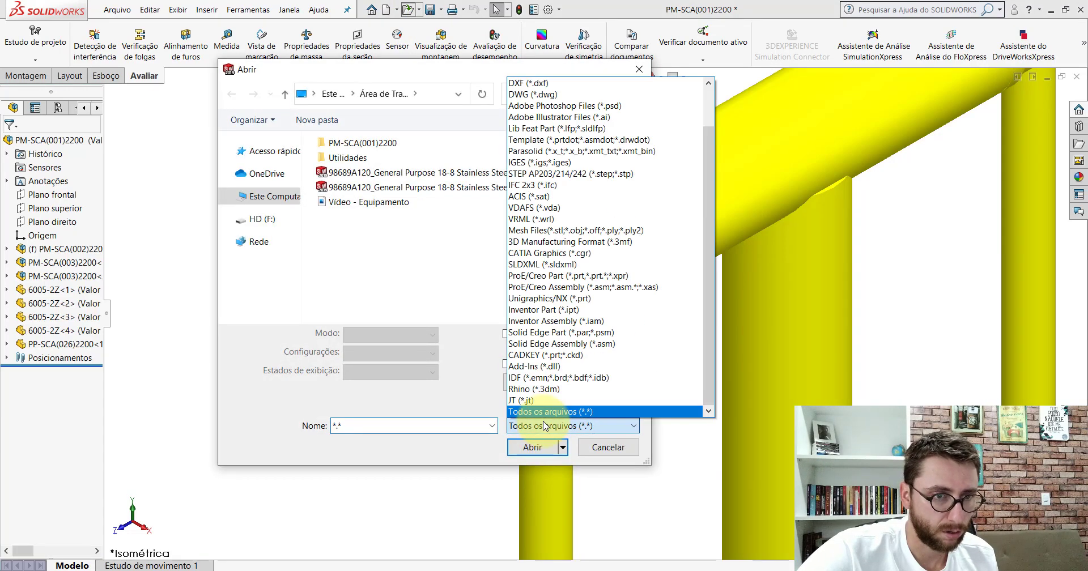
{"action": "scroll", "coordinate": [553, 351], "scroll_direction": "up", "scroll_amount": 2}
{"action": "left_click", "coordinate": [556, 196]}
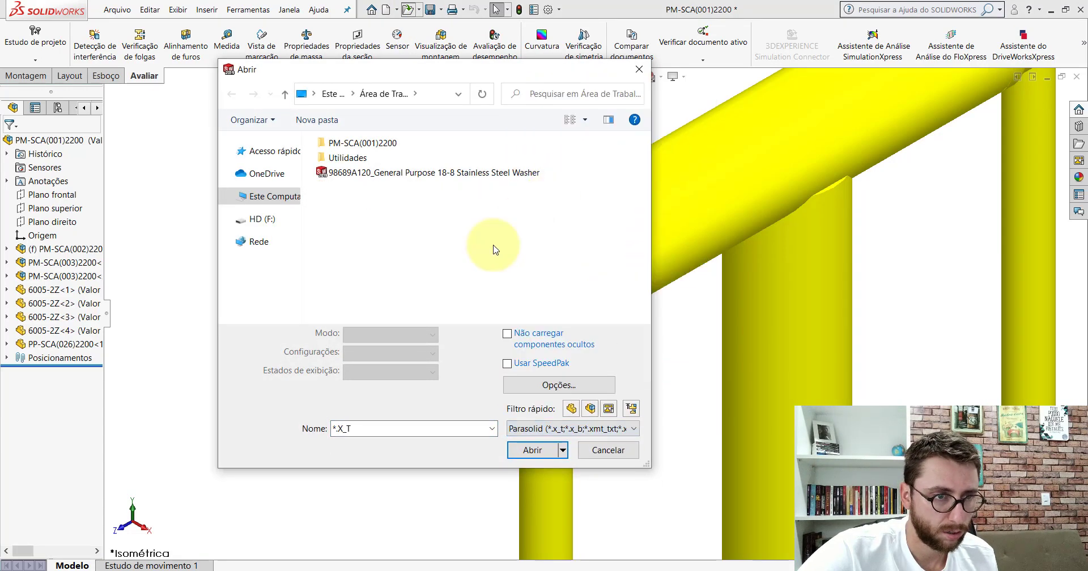
{"action": "double_click", "coordinate": [370, 173]}
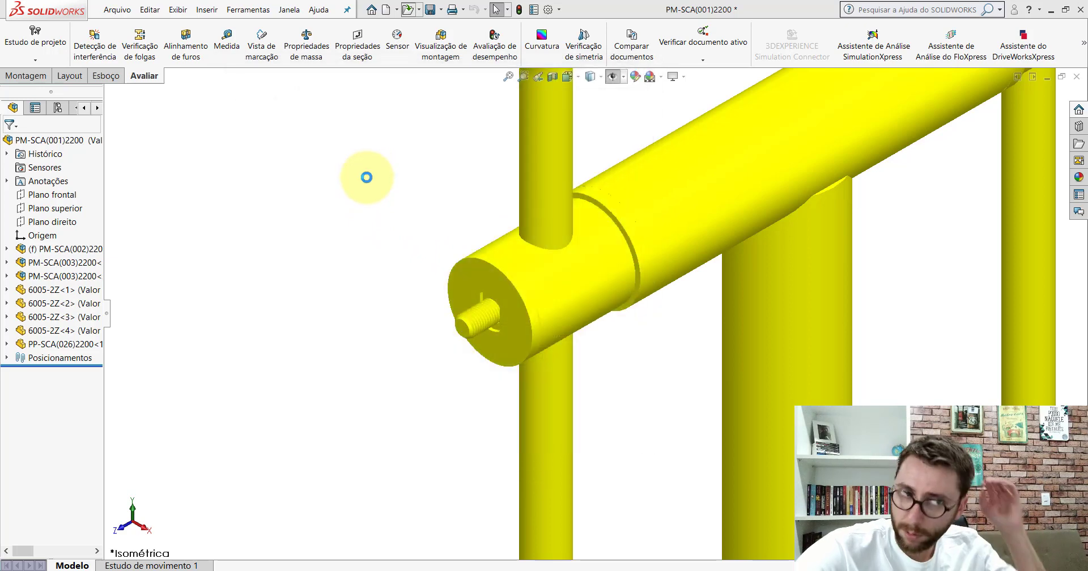
Show the washer isometric and save it as 'Arruela Lisa DIN 125 - A17' in PM-SCA(001)2200 > Componentes.
{"action": "scroll", "coordinate": [652, 323], "scroll_direction": "up", "scroll_amount": 5}
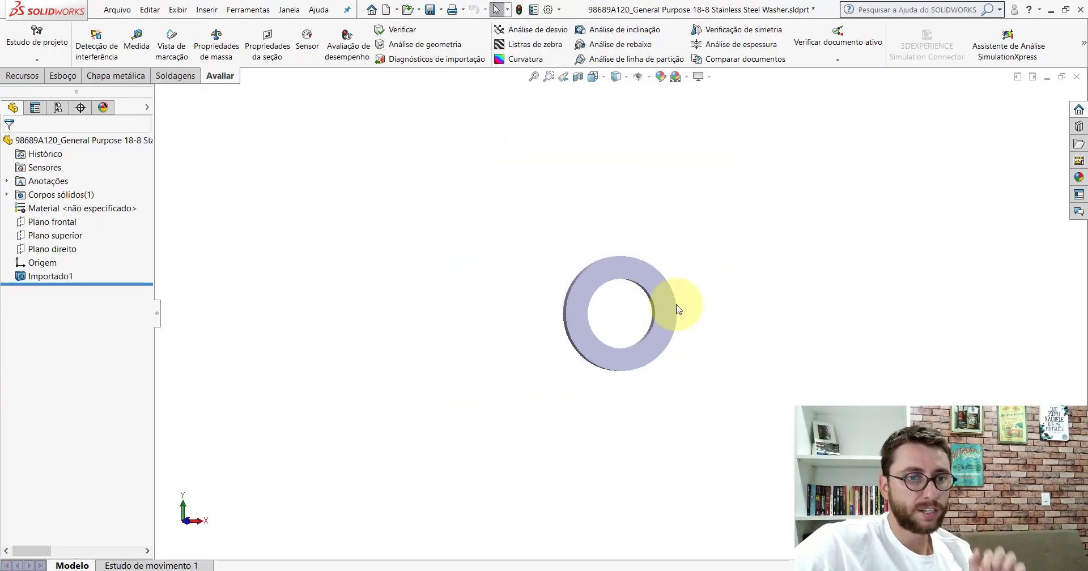
{"action": "key", "text": "ctrl+7"}
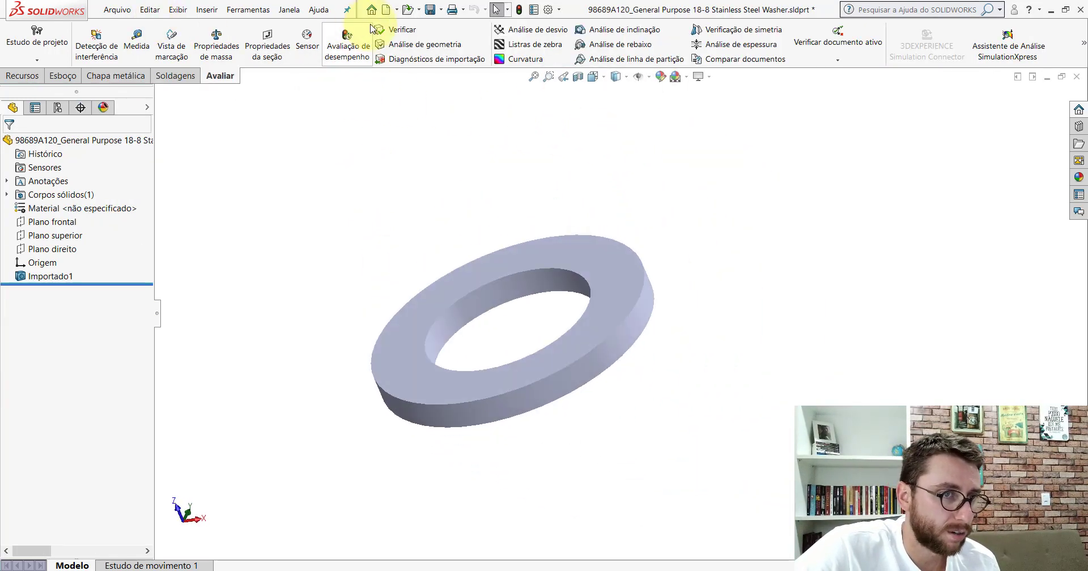
{"action": "left_click", "coordinate": [432, 12]}
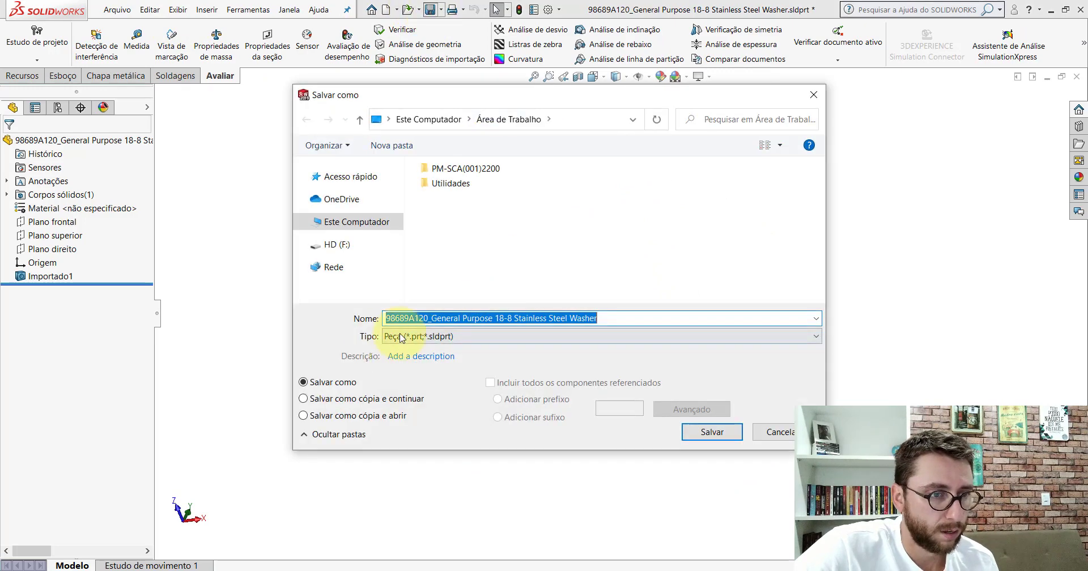
{"action": "double_click", "coordinate": [434, 168]}
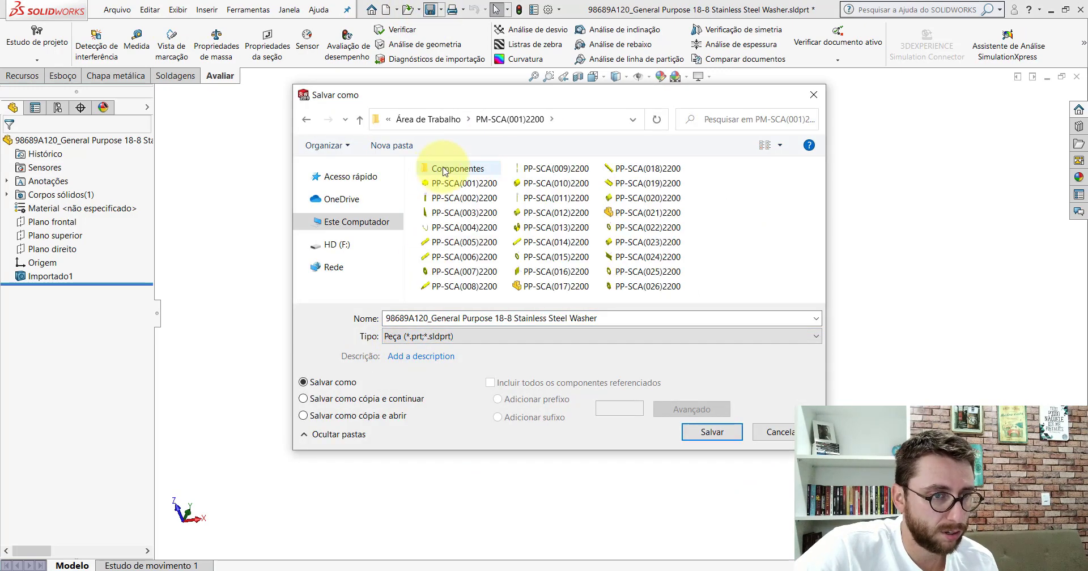
{"action": "double_click", "coordinate": [444, 168]}
{"action": "triple_click", "coordinate": [615, 316]}
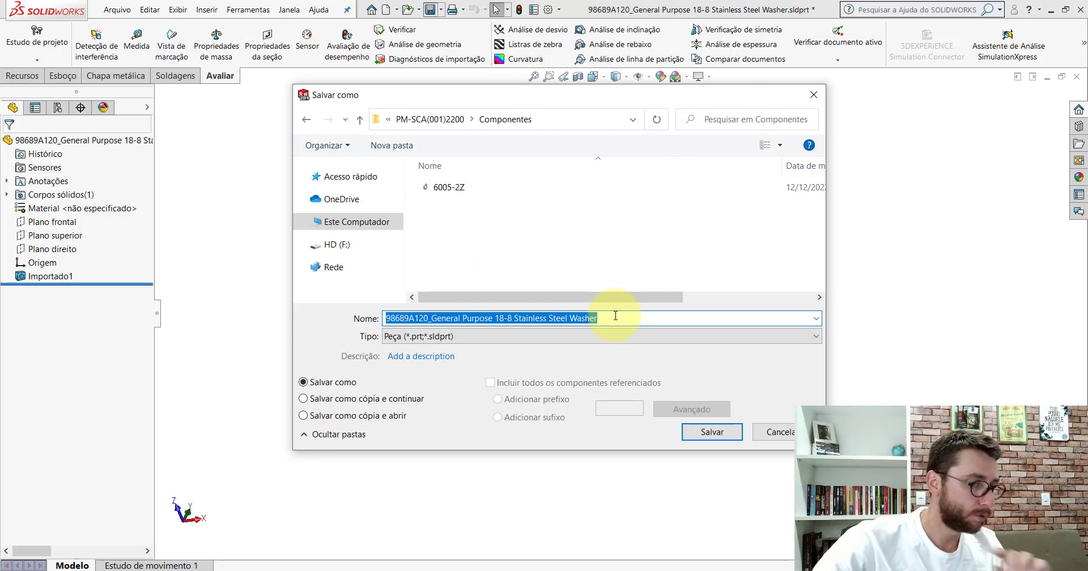
{"action": "type", "text": "Arruela Lisa DIN 125 - A17"}
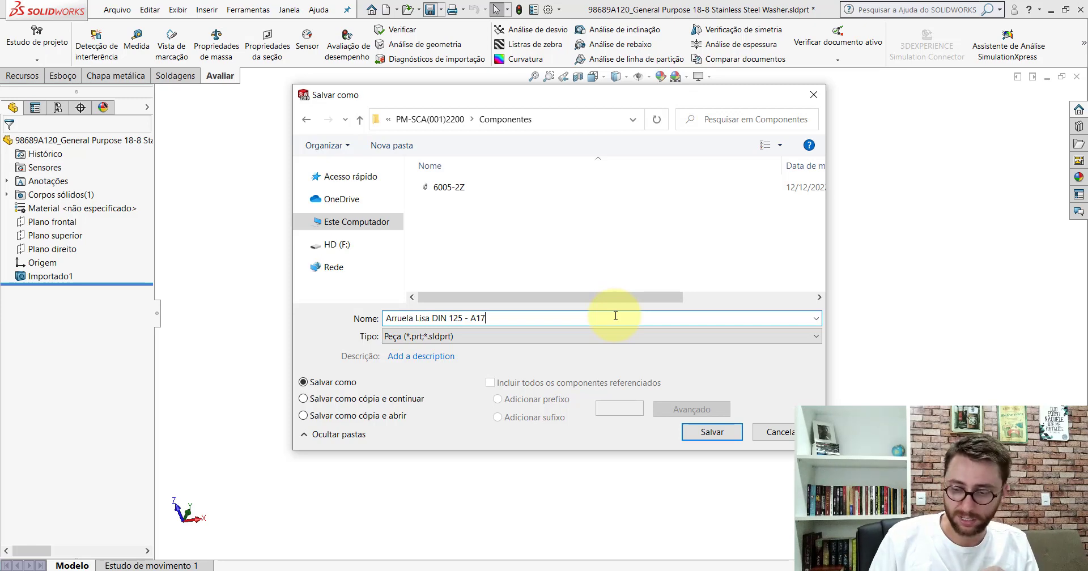
{"action": "key", "text": "Return"}
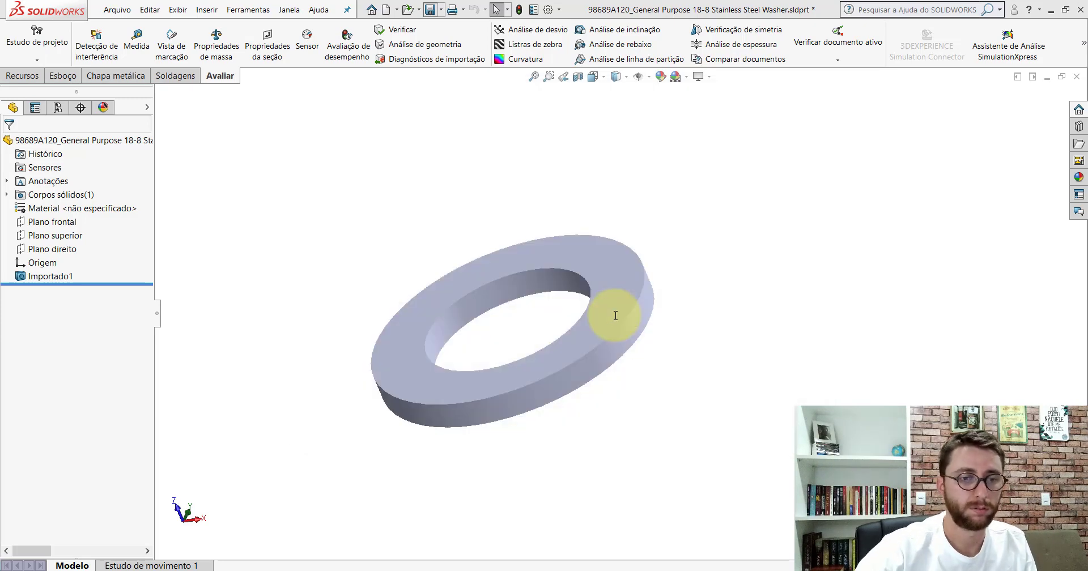
Close the washer part and reframe the elliptical assembly view.
{"action": "left_click", "coordinate": [1077, 76]}
{"action": "middle_click_drag", "start_coordinate": [923, 213], "coordinate": [784, 336]}
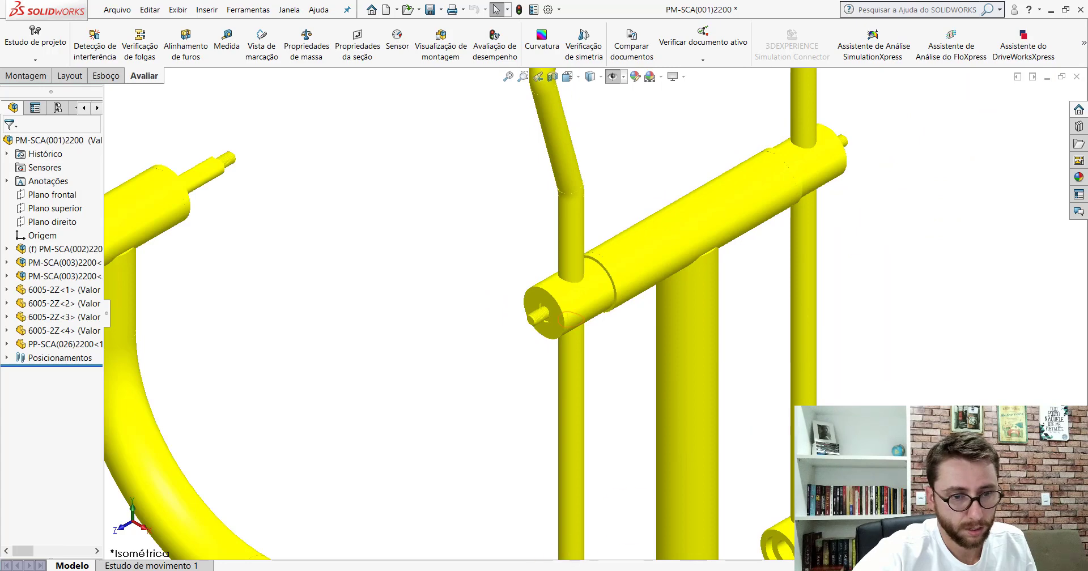
{"action": "key", "text": "f"}
{"action": "scroll", "coordinate": [304, 158], "scroll_direction": "down", "scroll_amount": 5}
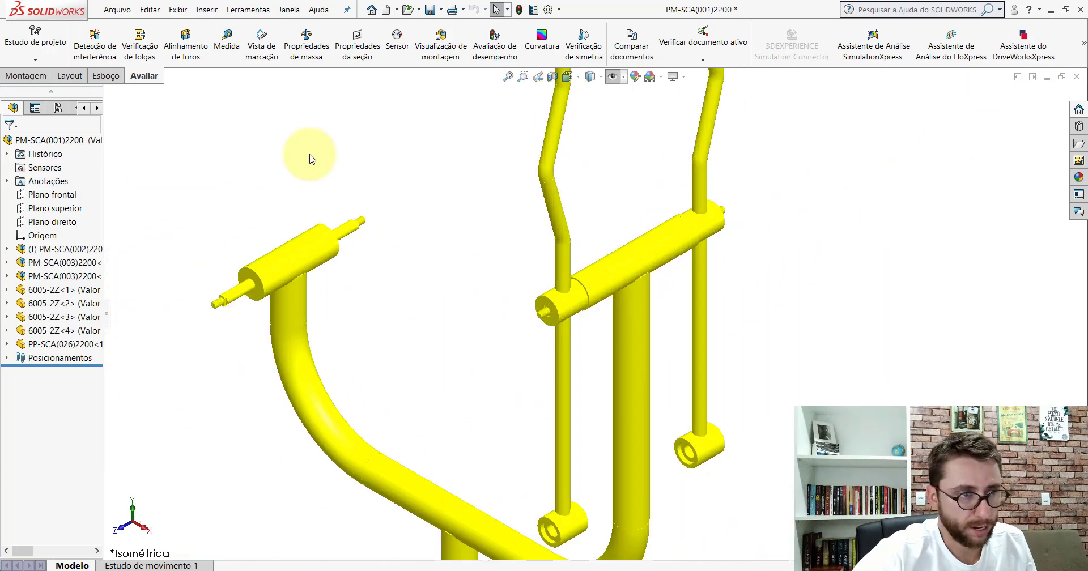
Insert the Arruela Lisa DIN 125 - A17 washer beside the threaded shaft end and select it.
{"action": "left_click", "coordinate": [26, 75]}
{"action": "left_click", "coordinate": [89, 40]}
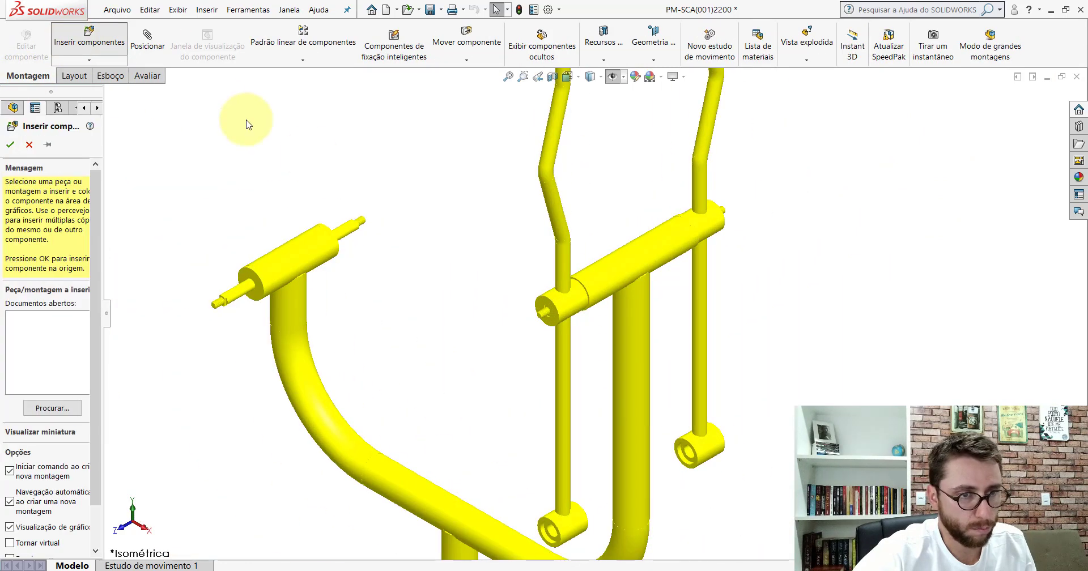
{"action": "double_click", "coordinate": [352, 177]}
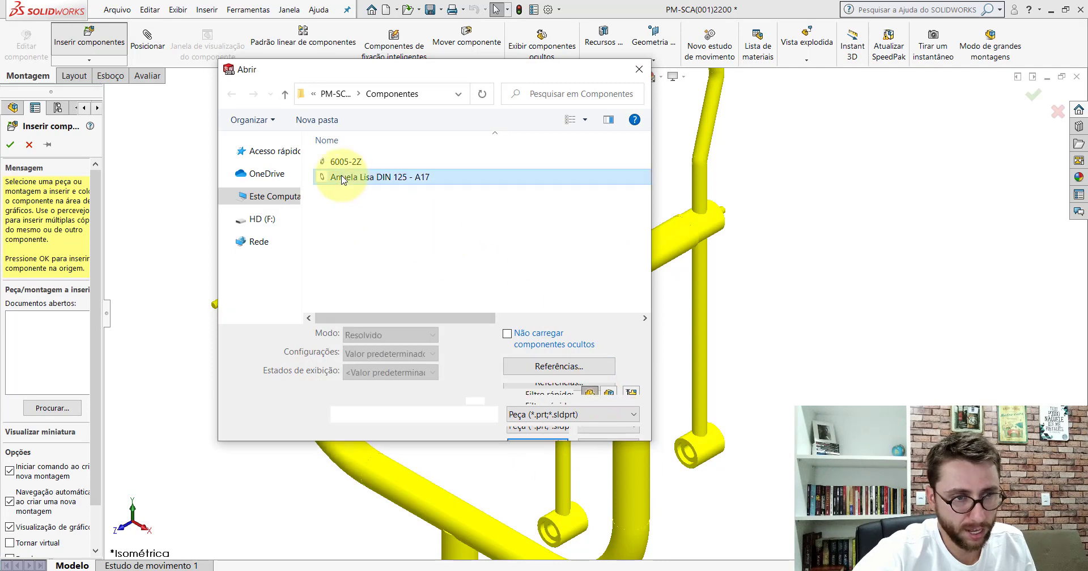
{"action": "scroll", "coordinate": [552, 309], "scroll_direction": "down", "scroll_amount": 3}
{"action": "scroll", "coordinate": [552, 311], "scroll_direction": "down", "scroll_amount": 3}
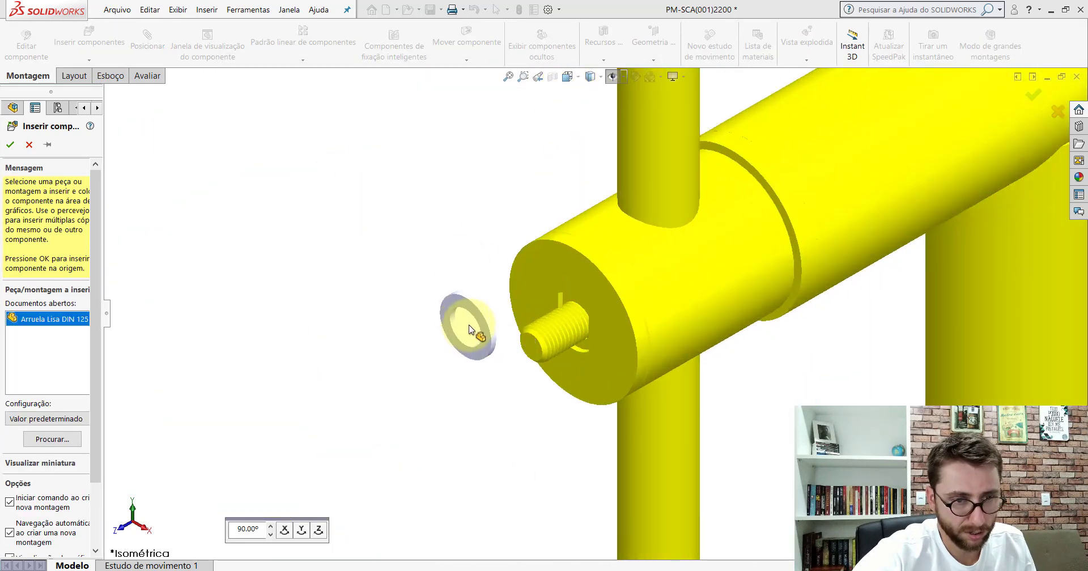
{"action": "left_click", "coordinate": [474, 327]}
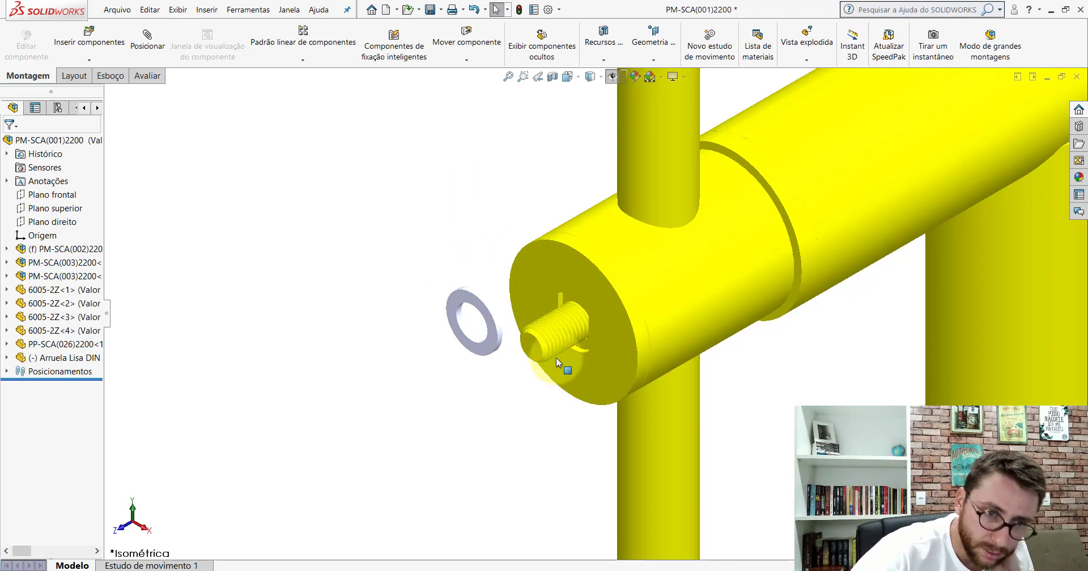
{"action": "scroll", "coordinate": [611, 314], "scroll_direction": "down", "scroll_amount": 1}
{"action": "scroll", "coordinate": [611, 314], "scroll_direction": "down", "scroll_amount": 2}
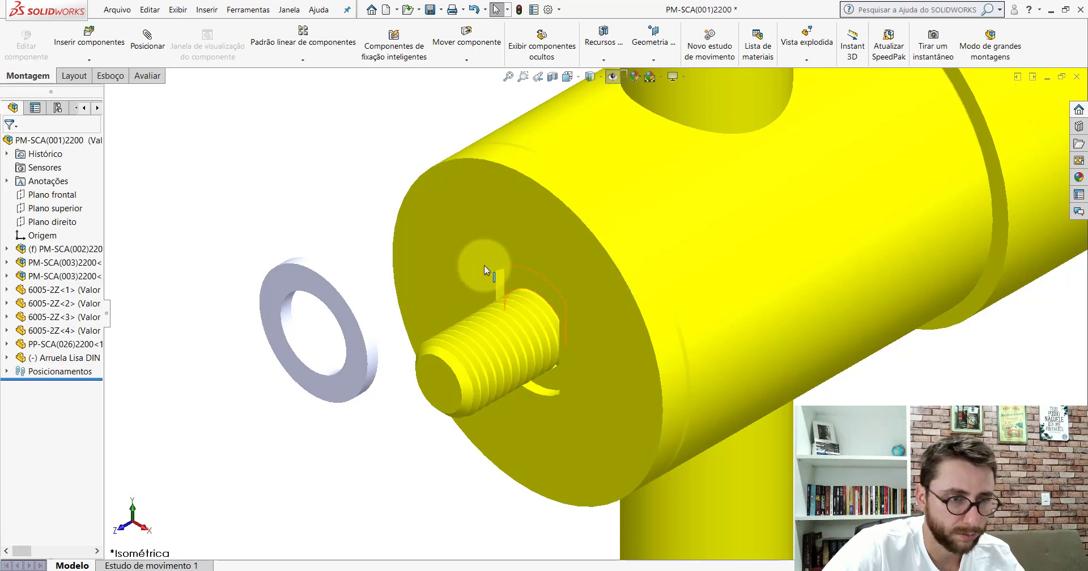
{"action": "left_click", "coordinate": [300, 274]}
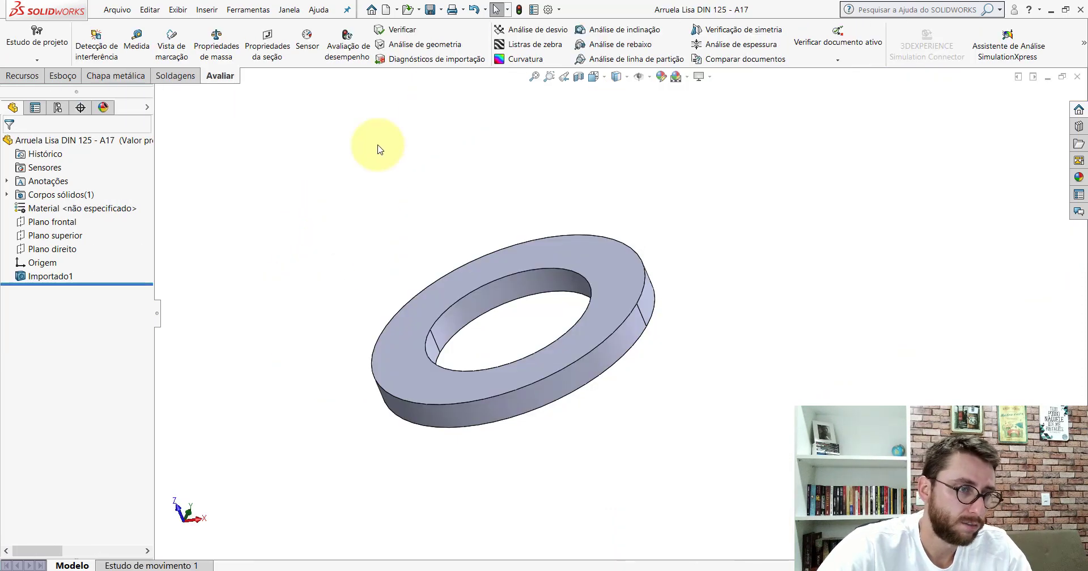
Assign AISI 1020 material to the washer and view it isometrically.
{"action": "right_click", "coordinate": [68, 209]}
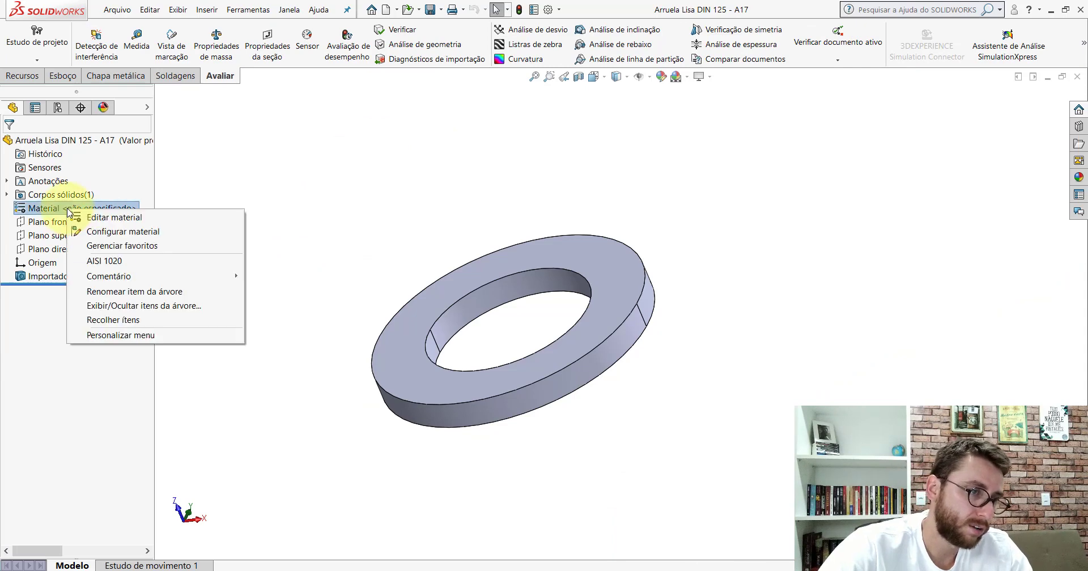
{"action": "left_click", "coordinate": [105, 261]}
{"action": "left_click", "coordinate": [594, 77]}
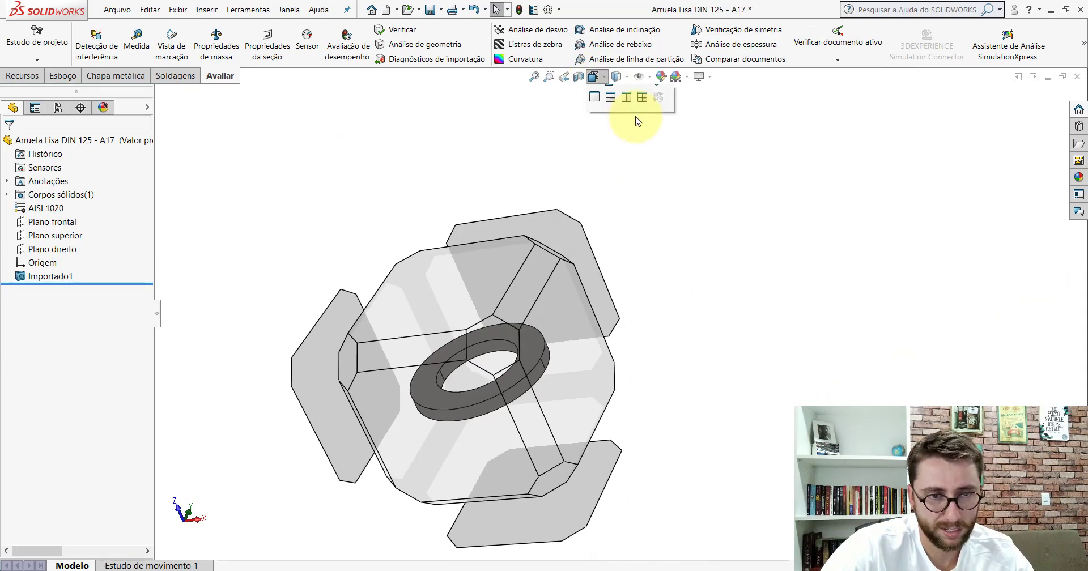
{"action": "left_click", "coordinate": [653, 102]}
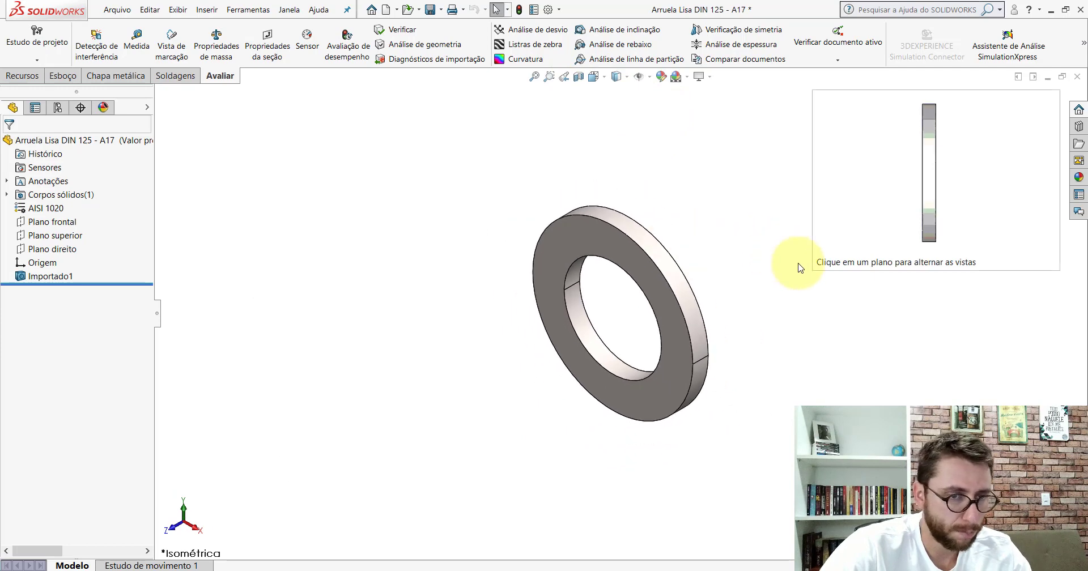
{"action": "key", "text": "ctrl+7"}
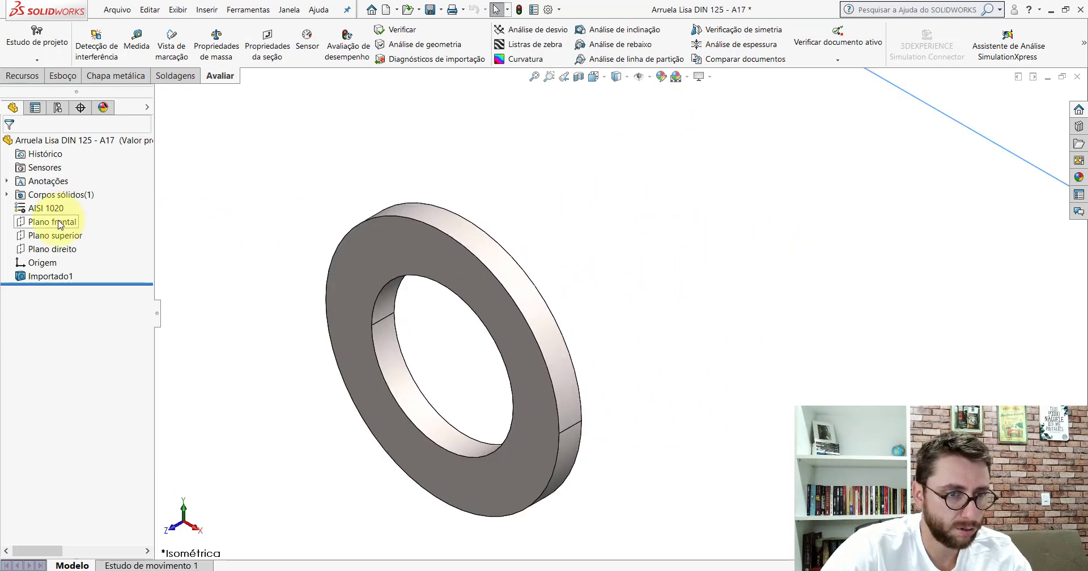
Show the washer's front and top planes, shrinking the top plane to washer size.
{"action": "left_click", "coordinate": [86, 204]}
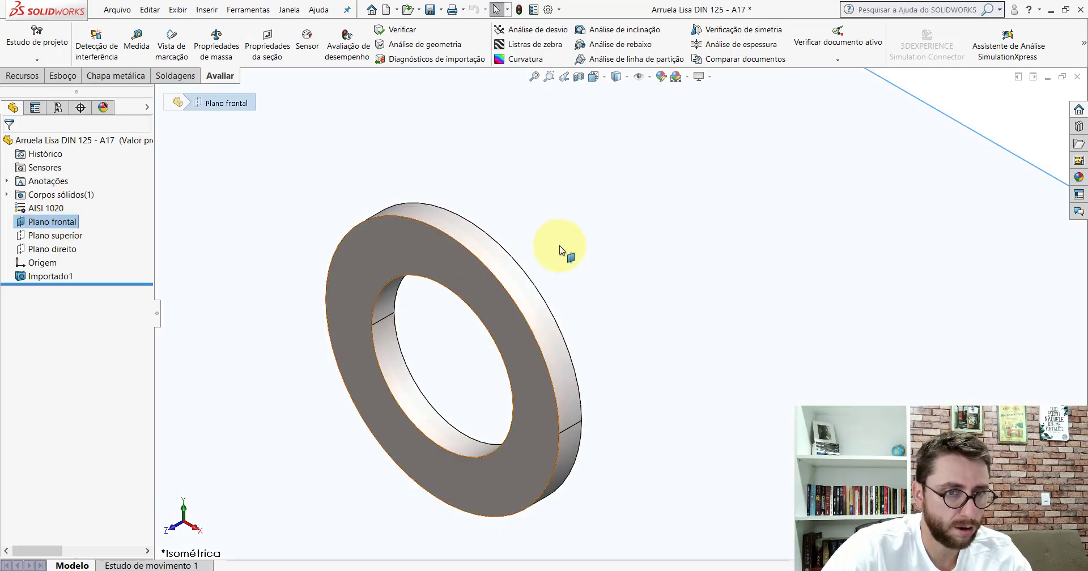
{"action": "key", "text": "f"}
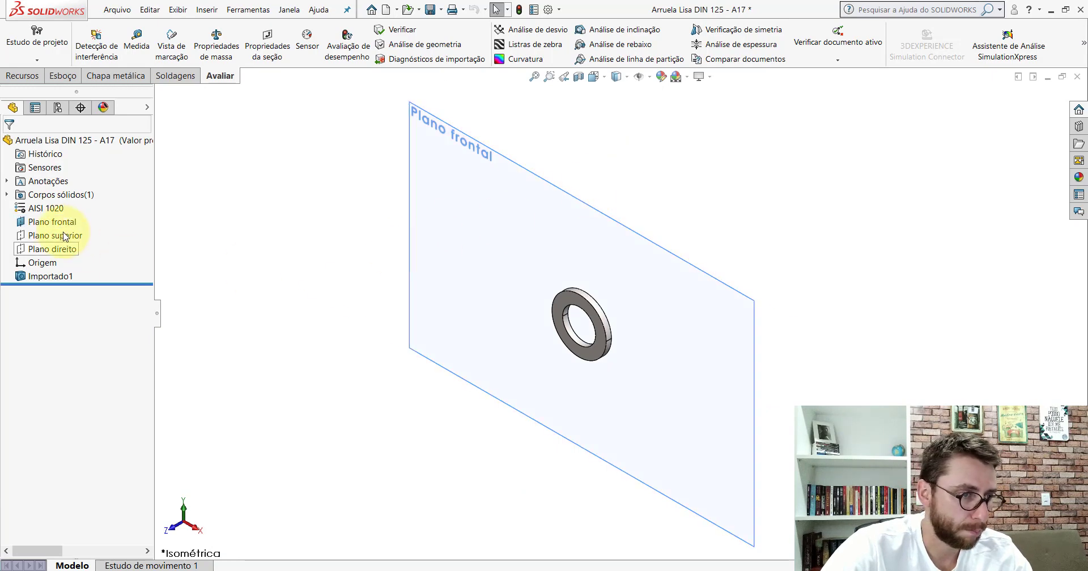
{"action": "left_click", "coordinate": [53, 221]}
{"action": "left_click", "coordinate": [80, 206]}
{"action": "left_click", "coordinate": [76, 237]}
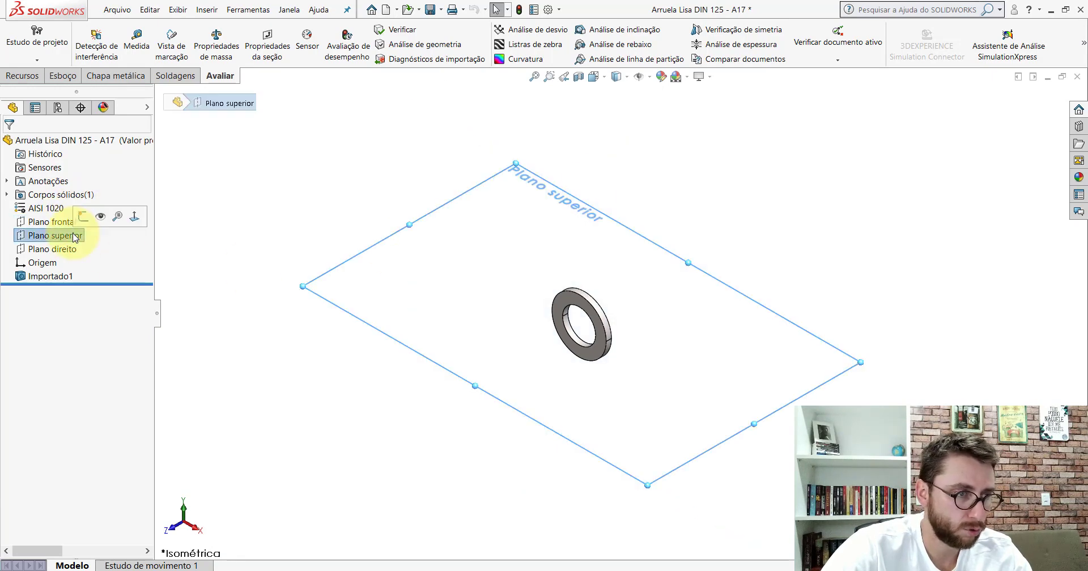
{"action": "left_click", "coordinate": [101, 219]}
{"action": "left_click_drag", "start_coordinate": [515, 164], "coordinate": [573, 303]}
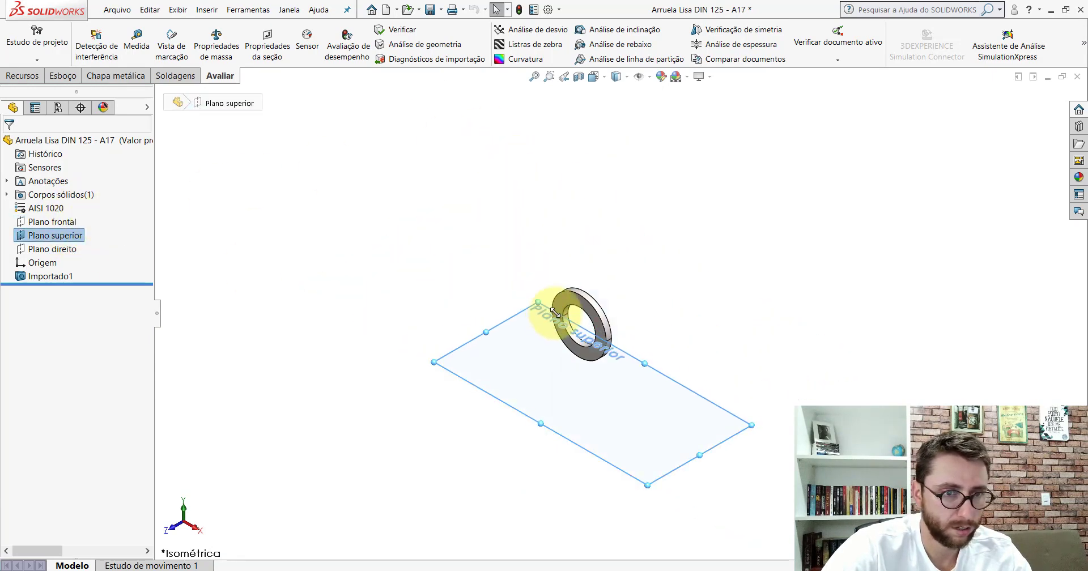
{"action": "left_click_drag", "start_coordinate": [648, 485], "coordinate": [592, 344]}
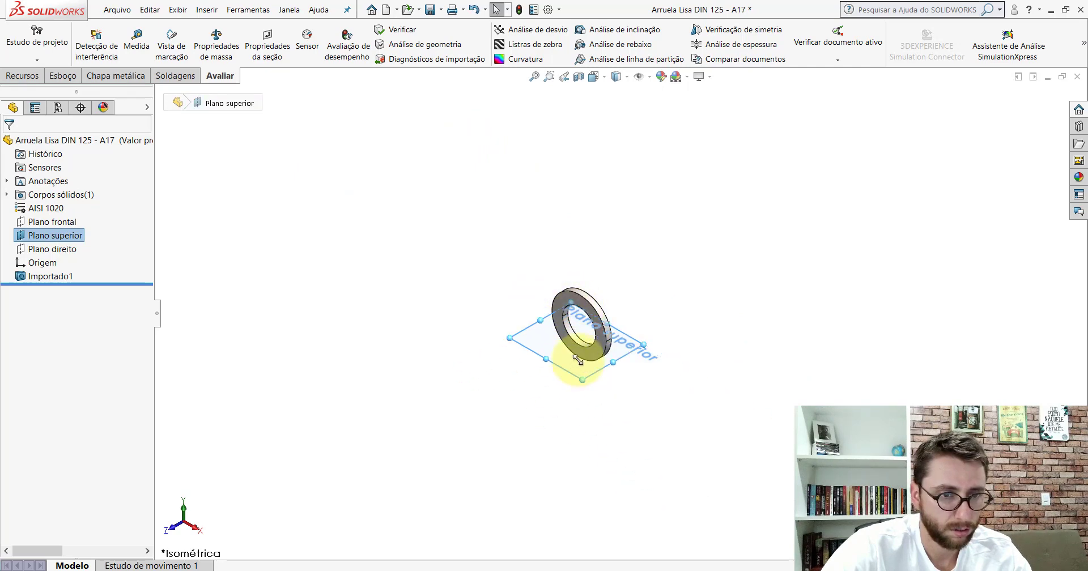
{"action": "scroll", "coordinate": [599, 348], "scroll_direction": "down", "scroll_amount": 5}
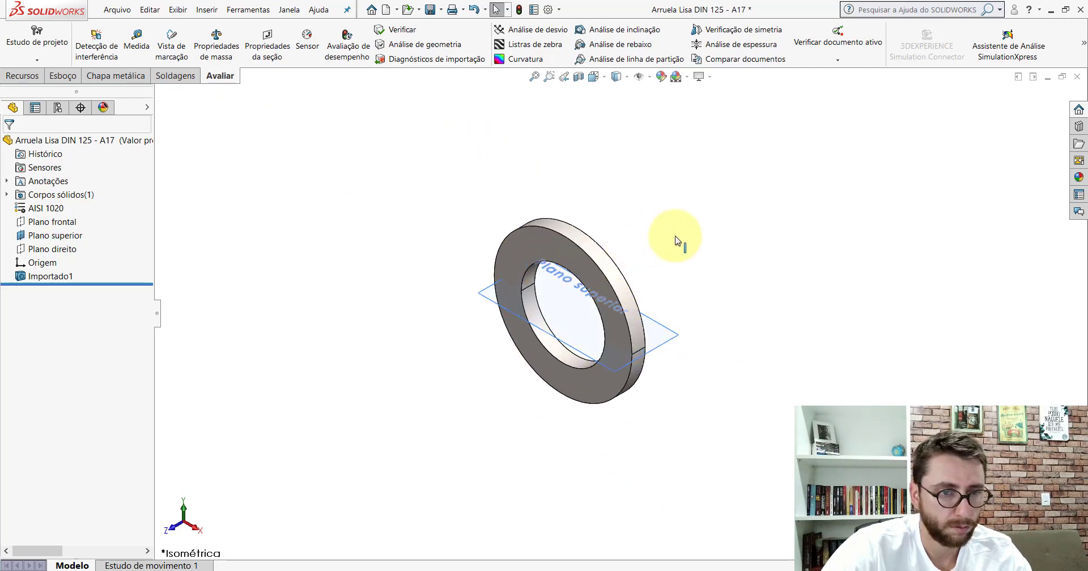
Save the washer part and return to the PM-SCA(001)2200 assembly for mating.
{"action": "left_click", "coordinate": [430, 10]}
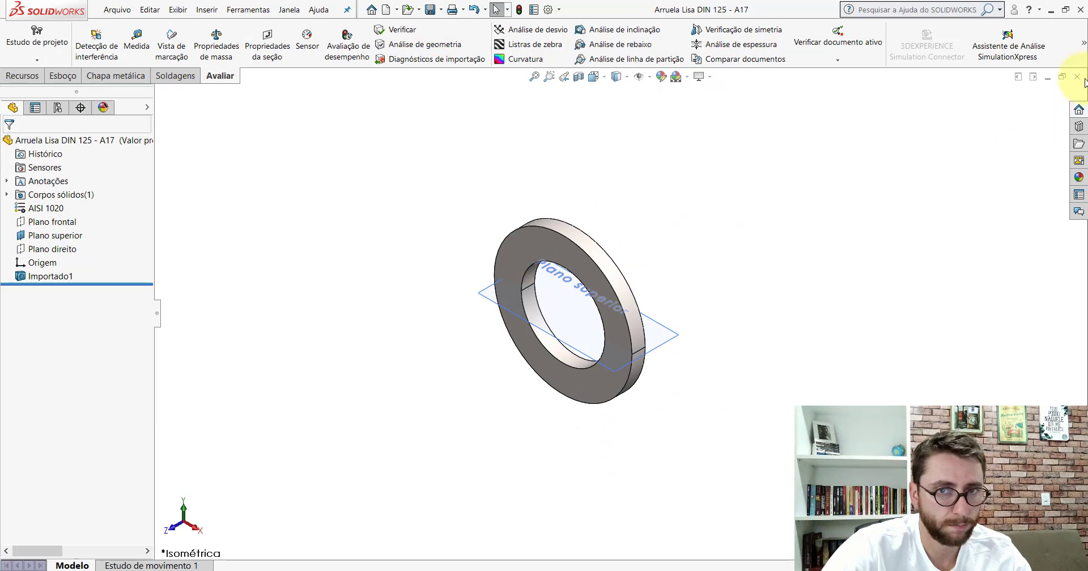
{"action": "key", "text": "ctrl+Tab"}
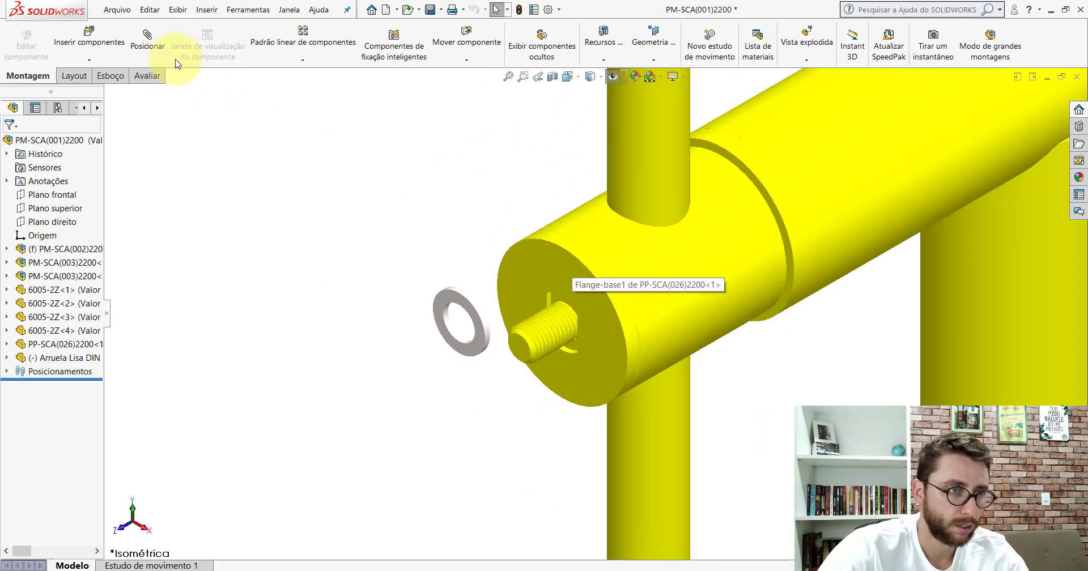
{"action": "left_click", "coordinate": [168, 57]}
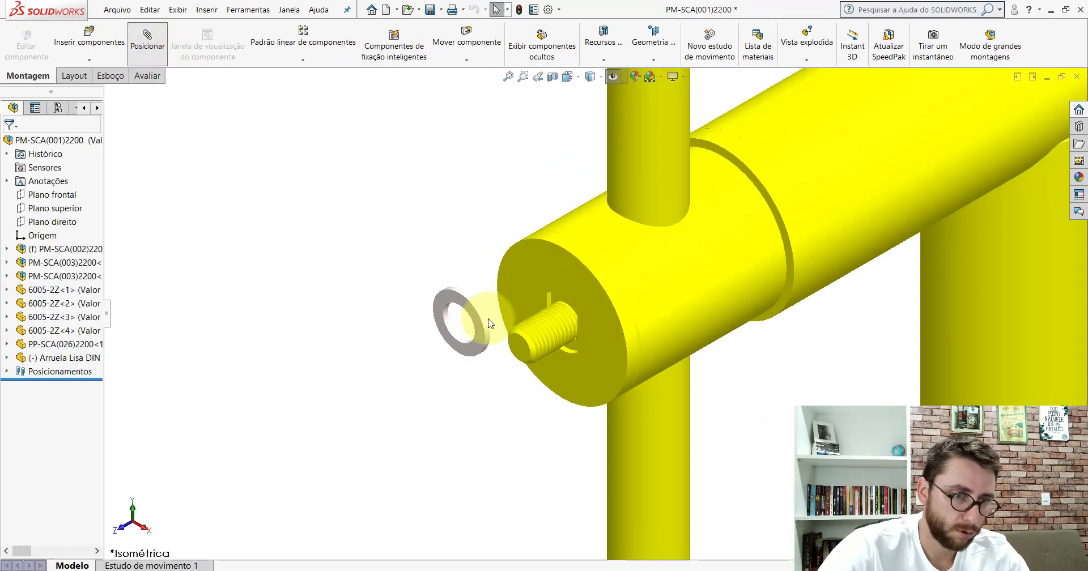
Make the washer bore concentric with the threaded shaft.
{"action": "scroll", "coordinate": [488, 321], "scroll_direction": "up", "scroll_amount": 3}
{"action": "scroll", "coordinate": [476, 322], "scroll_direction": "up", "scroll_amount": 3}
{"action": "scroll", "coordinate": [619, 316], "scroll_direction": "up", "scroll_amount": 3}
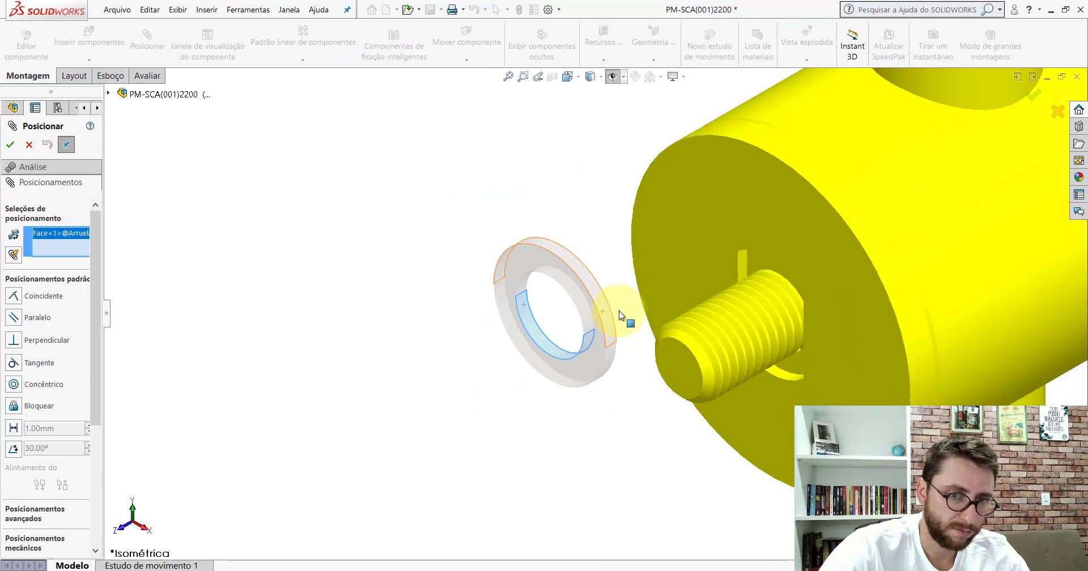
{"action": "scroll", "coordinate": [667, 318], "scroll_direction": "up", "scroll_amount": 2}
{"action": "scroll", "coordinate": [510, 311], "scroll_direction": "down", "scroll_amount": 4}
{"action": "left_click", "coordinate": [389, 307]}
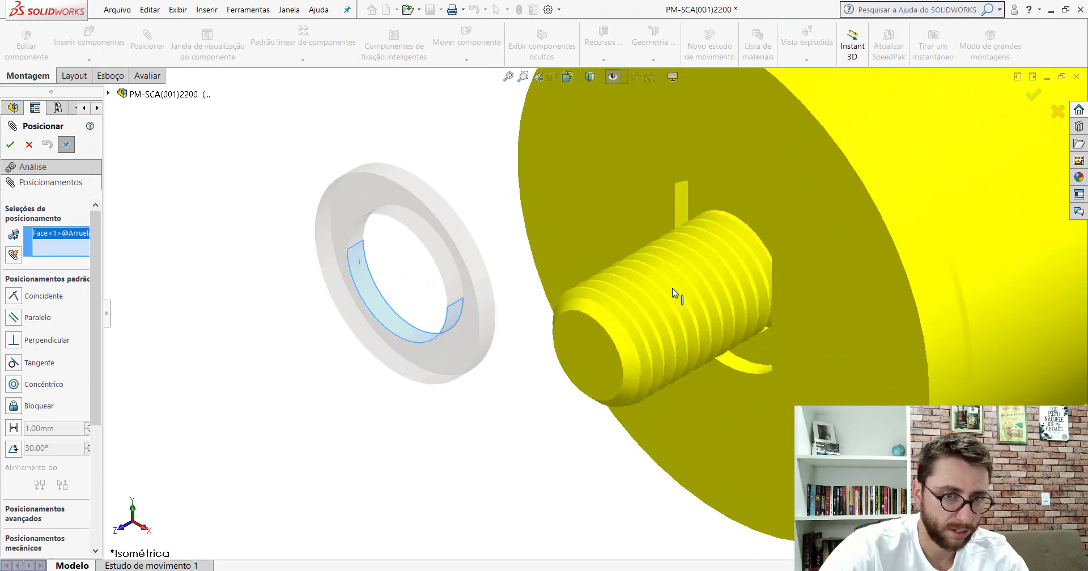
{"action": "scroll", "coordinate": [653, 267], "scroll_direction": "down", "scroll_amount": 3}
{"action": "scroll", "coordinate": [652, 267], "scroll_direction": "down", "scroll_amount": 3}
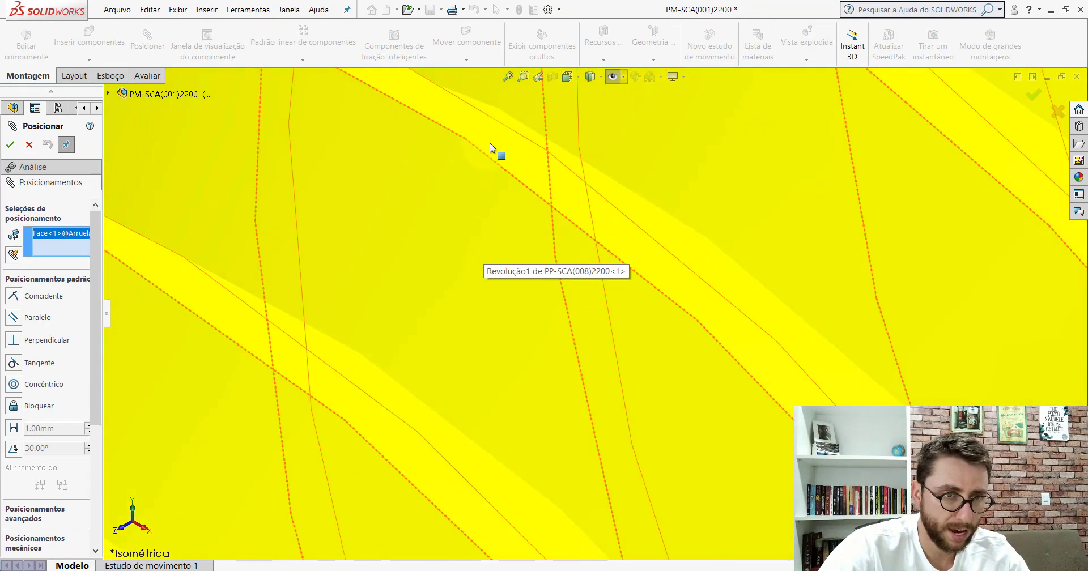
{"action": "left_click", "coordinate": [490, 143]}
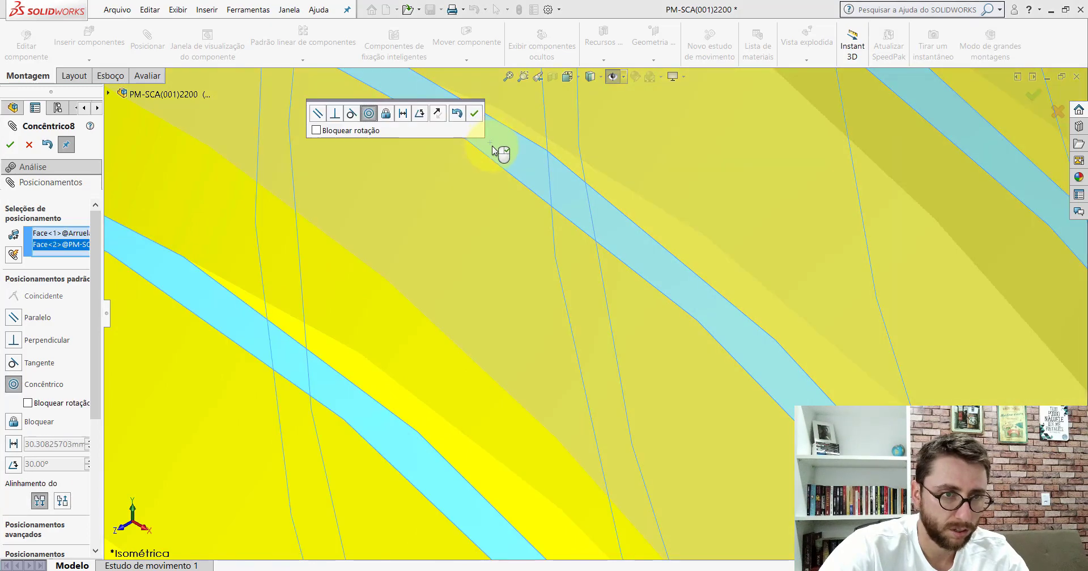
{"action": "left_click", "coordinate": [475, 114]}
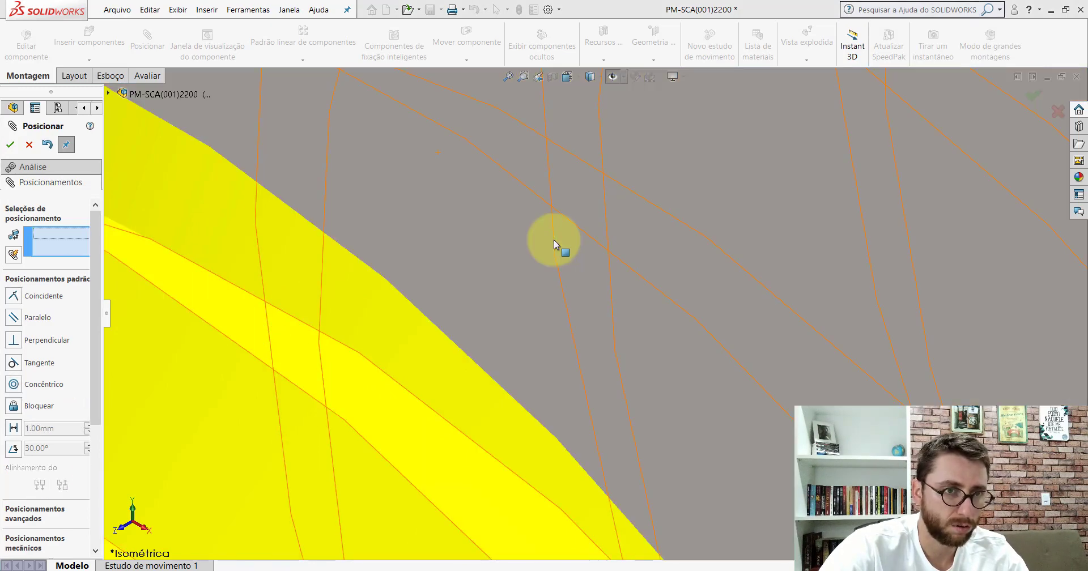
Seat the washer's flat face coincident against the tube's end face.
{"action": "scroll", "coordinate": [553, 240], "scroll_direction": "up", "scroll_amount": 3}
{"action": "scroll", "coordinate": [567, 250], "scroll_direction": "up", "scroll_amount": 3}
{"action": "scroll", "coordinate": [567, 251], "scroll_direction": "up", "scroll_amount": 2}
{"action": "left_click_drag", "start_coordinate": [559, 287], "coordinate": [352, 383]}
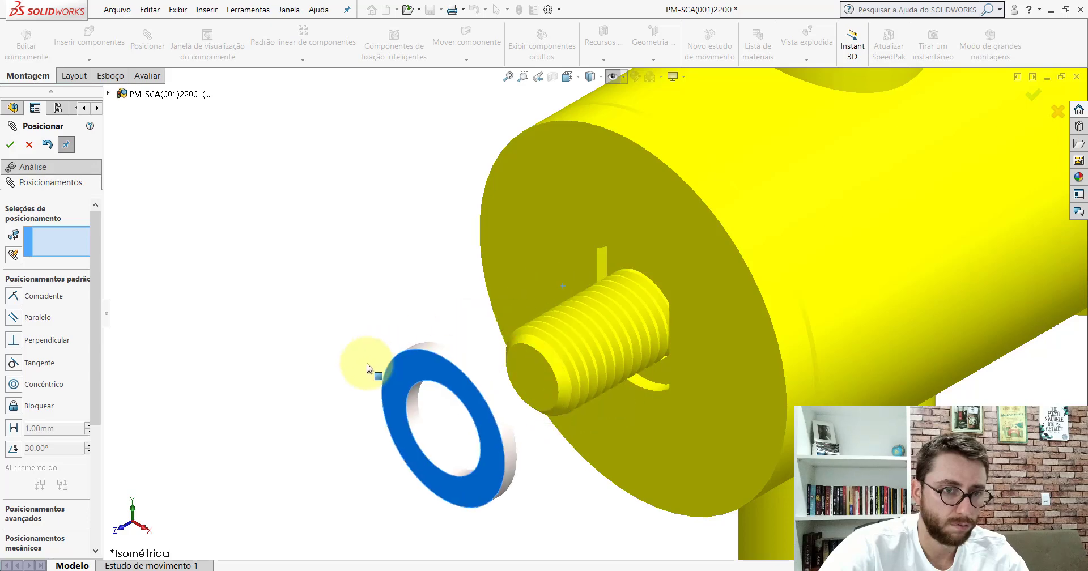
{"action": "middle_click_drag", "start_coordinate": [521, 322], "coordinate": [776, 226]}
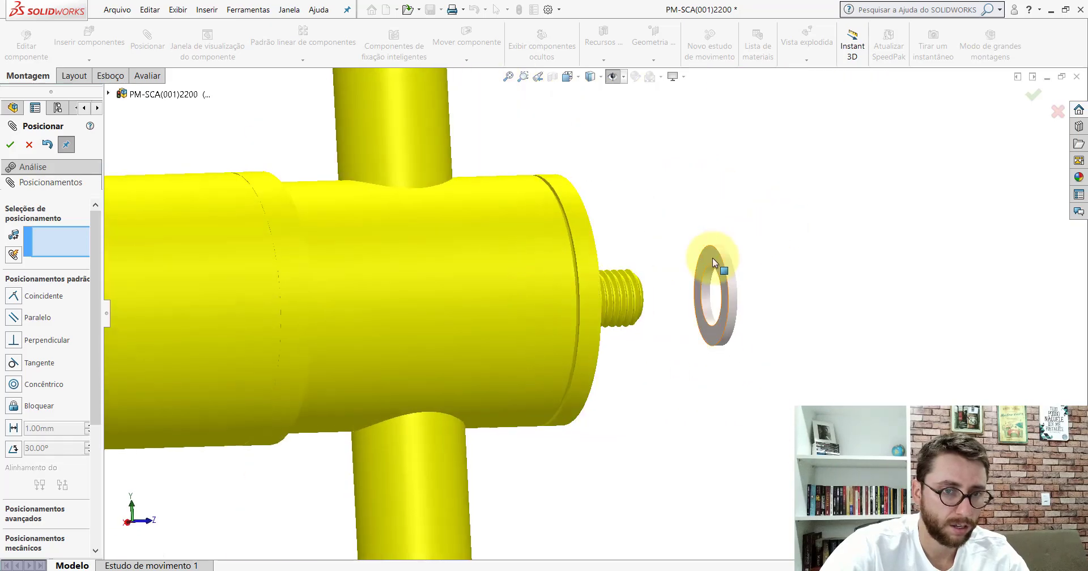
{"action": "left_click", "coordinate": [712, 257]}
{"action": "middle_click_drag", "start_coordinate": [712, 258], "coordinate": [598, 233]}
{"action": "left_click", "coordinate": [591, 224]}
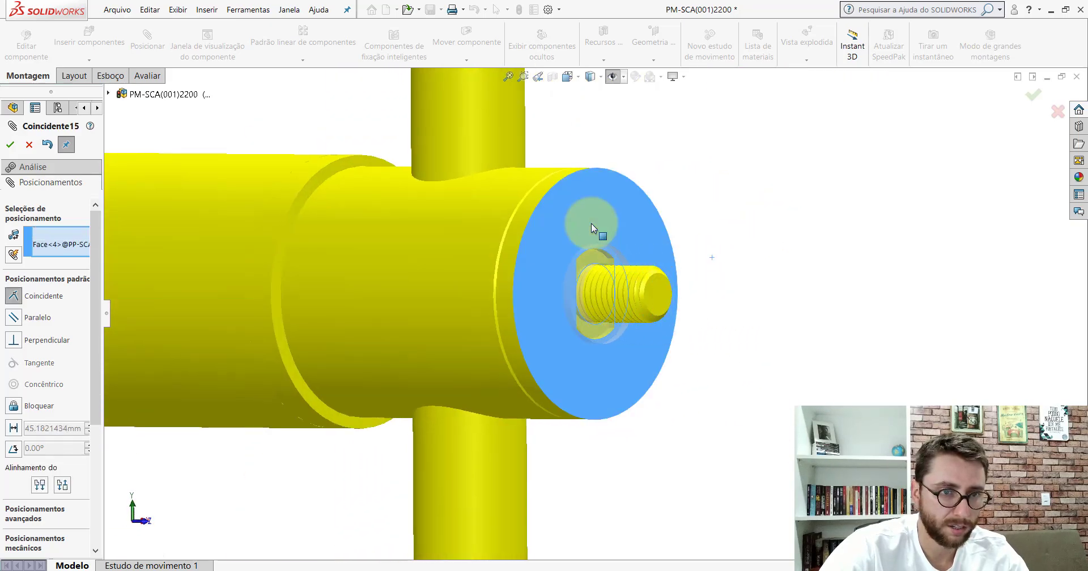
{"action": "left_click", "coordinate": [743, 193]}
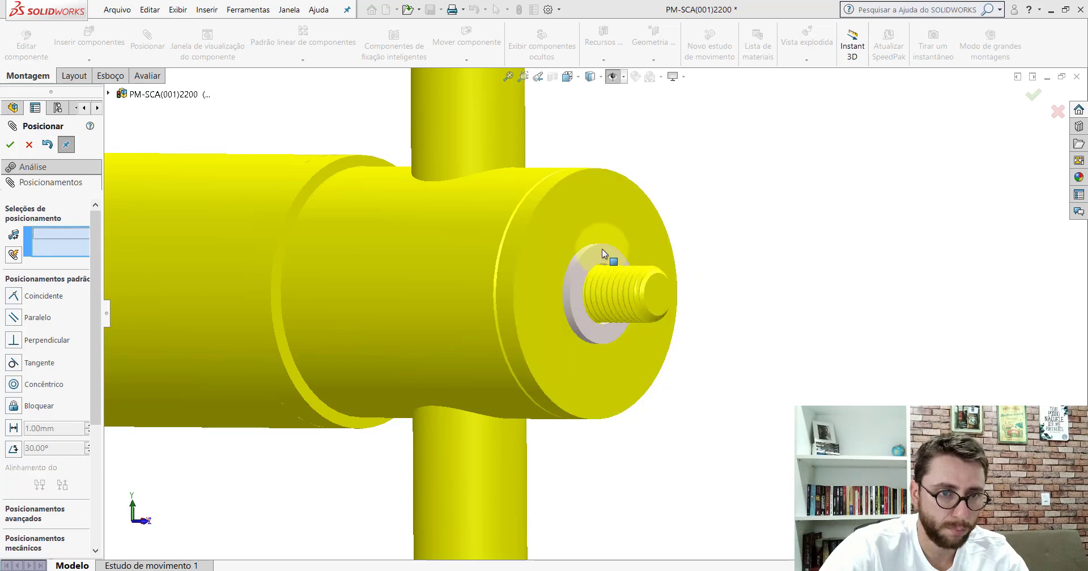
{"action": "mouse_move", "coordinate": [600, 253]}
{"action": "middle_mouse_down"}
{"action": "mouse_move", "coordinate": [476, 305]}
{"action": "mouse_move", "coordinate": [589, 284]}
{"action": "middle_mouse_up"}
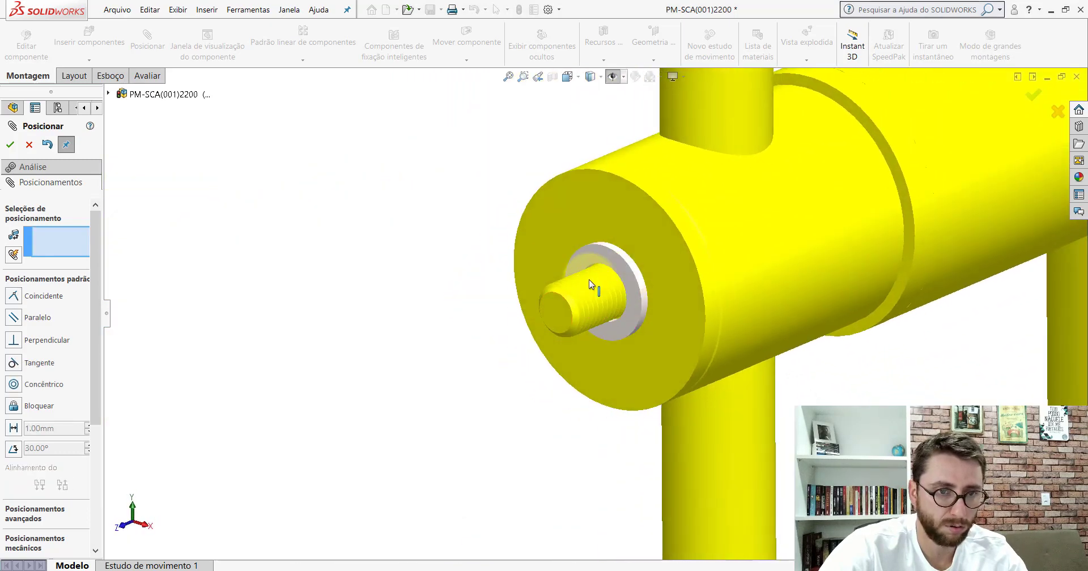
Show reference planes and pair the washer's top plane with the assembly right plane.
{"action": "left_click", "coordinate": [613, 77]}
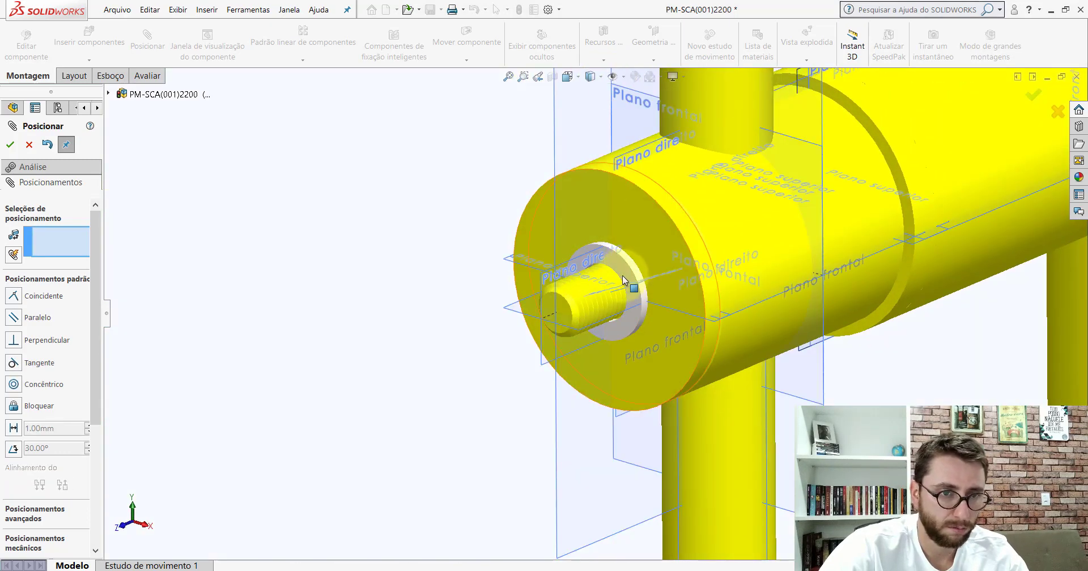
{"action": "scroll", "coordinate": [627, 288], "scroll_direction": "down", "scroll_amount": 3}
{"action": "left_click", "coordinate": [613, 256]}
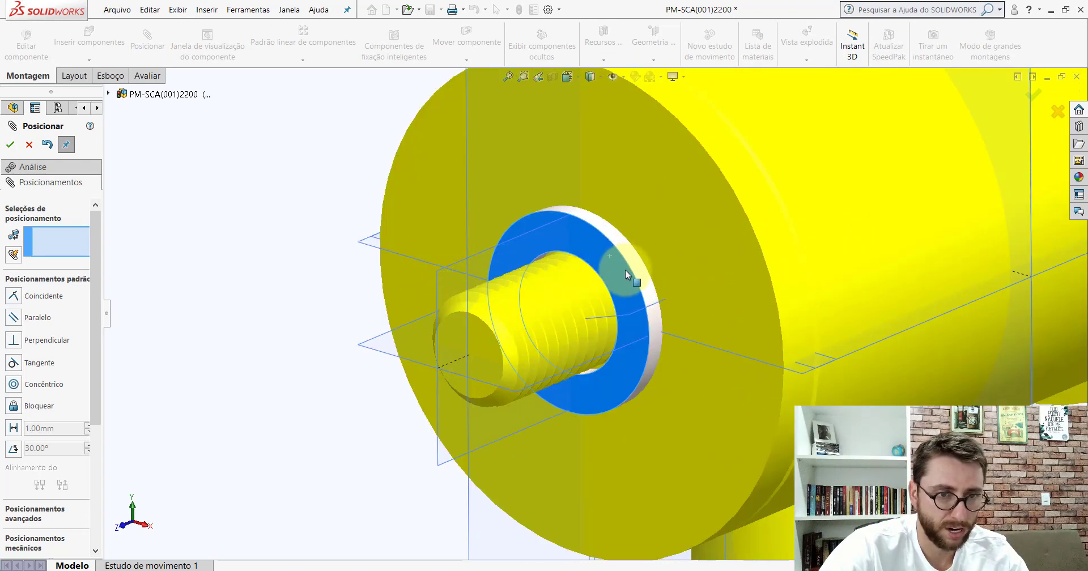
{"action": "left_click", "coordinate": [587, 228]}
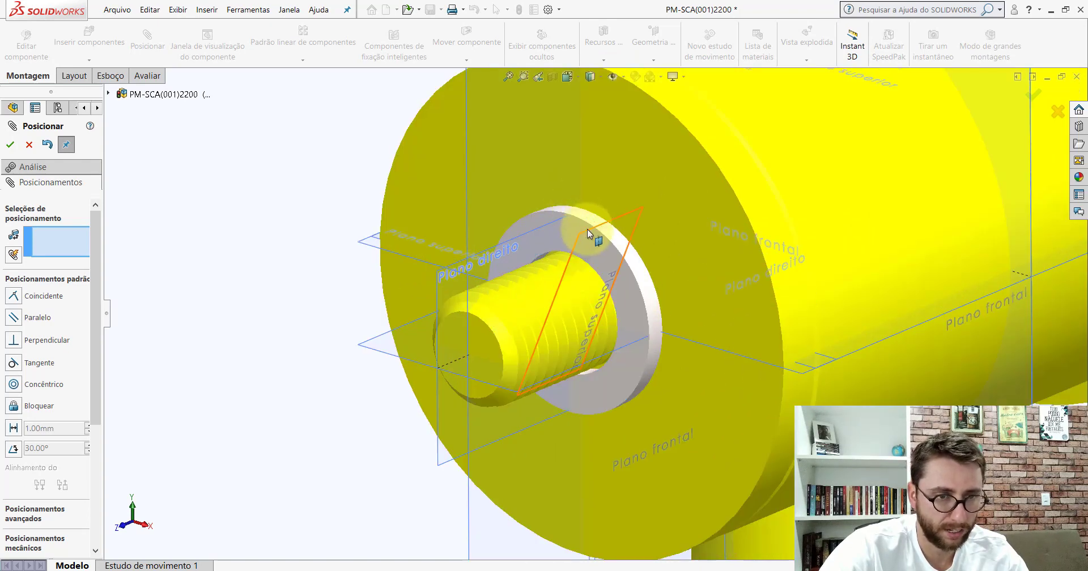
{"action": "left_click", "coordinate": [542, 227]}
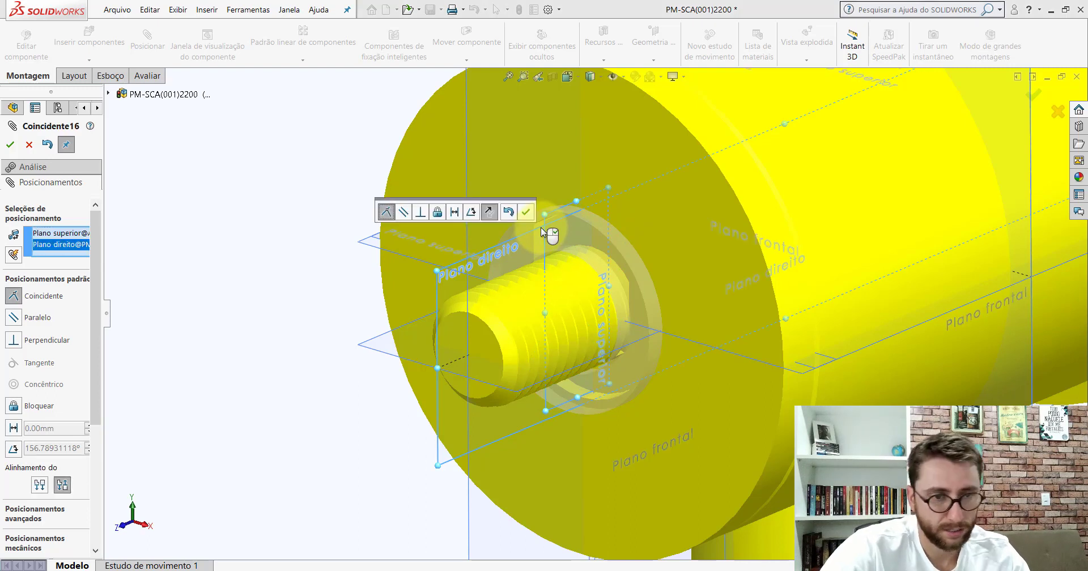
Replace the coincident plane mate with a parallel mate between washer top plane and right plane.
{"action": "left_click", "coordinate": [29, 145]}
{"action": "left_click", "coordinate": [147, 40]}
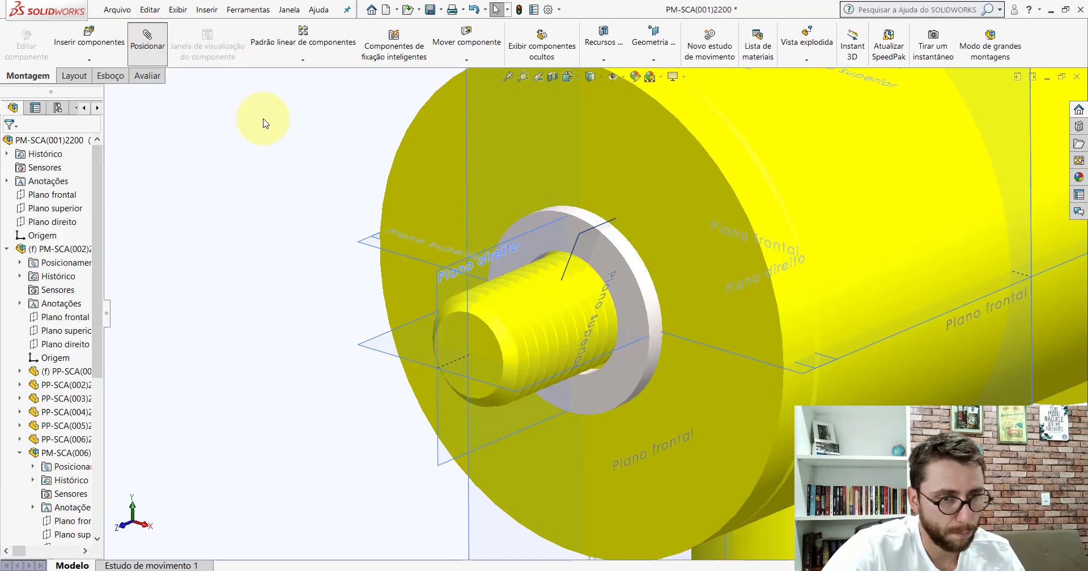
{"action": "left_click", "coordinate": [599, 225]}
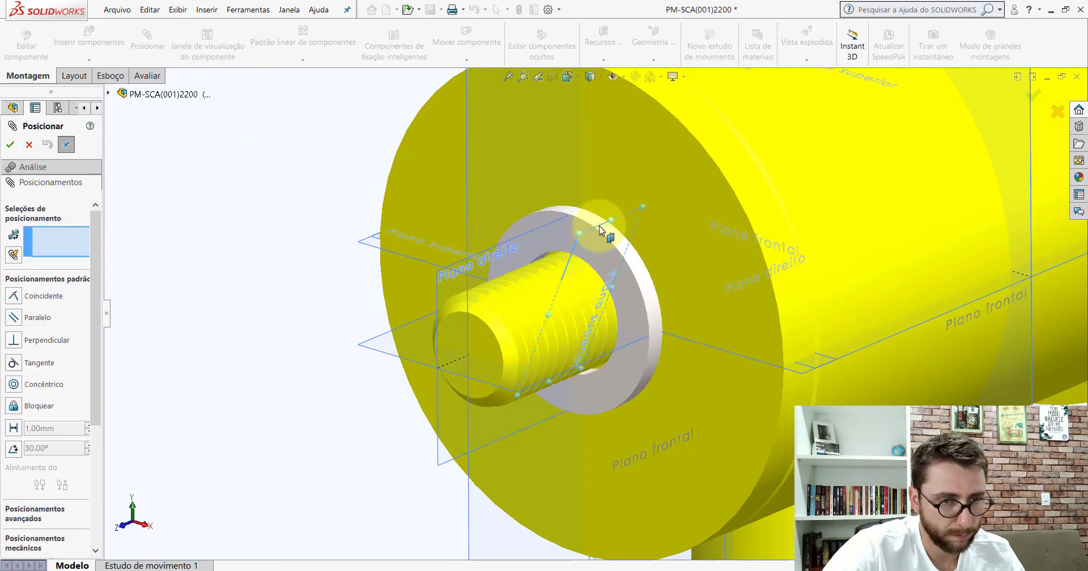
{"action": "scroll", "coordinate": [599, 225], "scroll_direction": "up", "scroll_amount": 3}
{"action": "scroll", "coordinate": [599, 226], "scroll_direction": "up", "scroll_amount": 2}
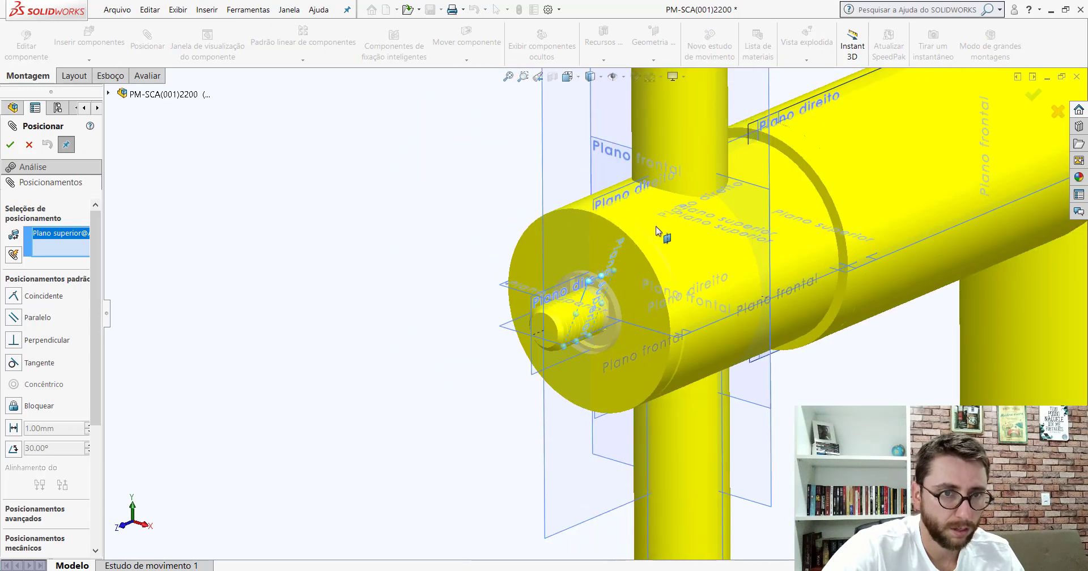
{"action": "left_click", "coordinate": [624, 186]}
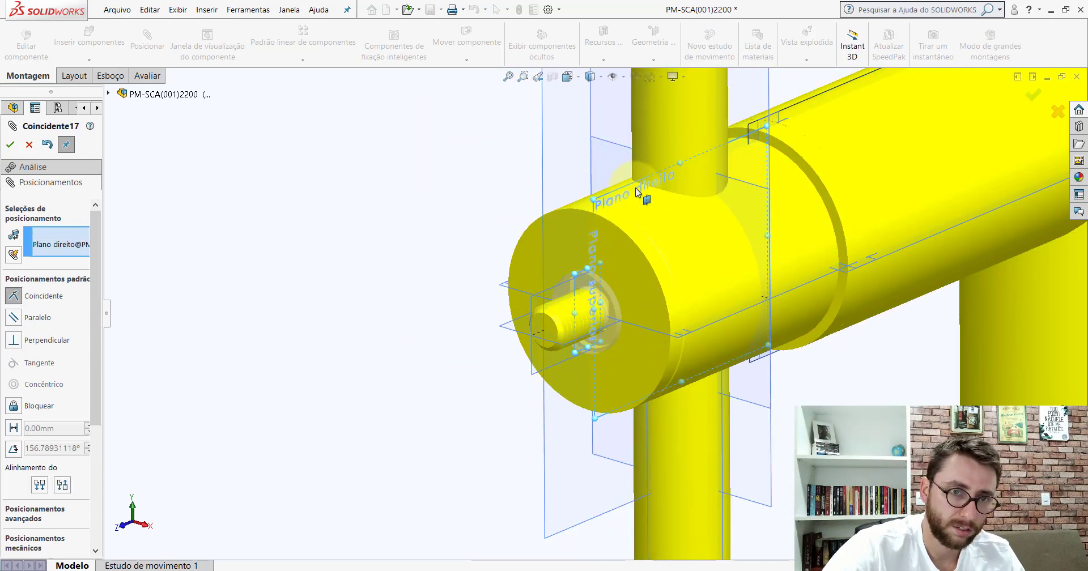
{"action": "left_click", "coordinate": [671, 177]}
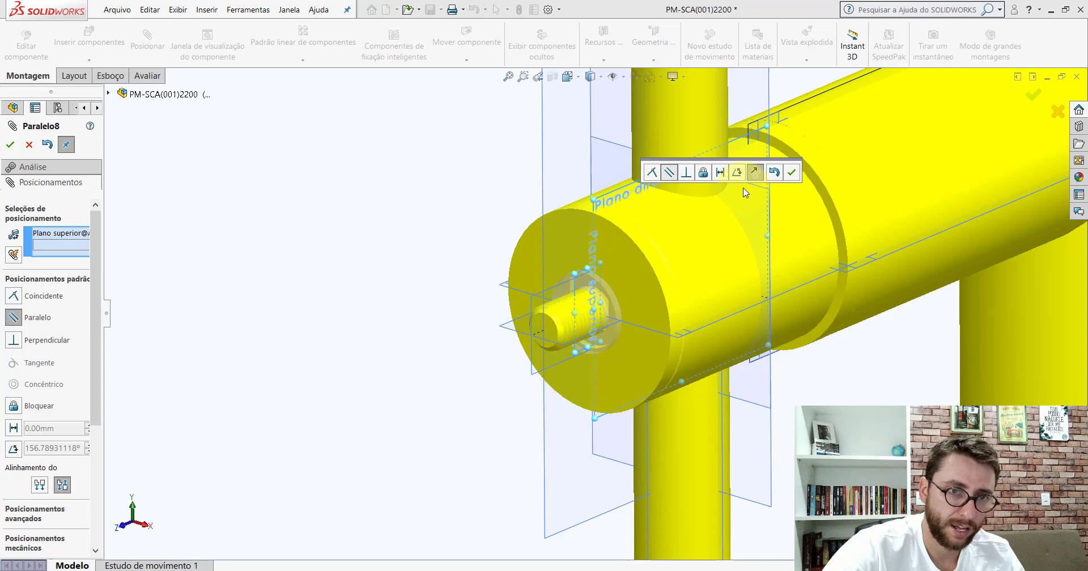
{"action": "left_click", "coordinate": [792, 172]}
{"action": "key", "text": "Escape"}
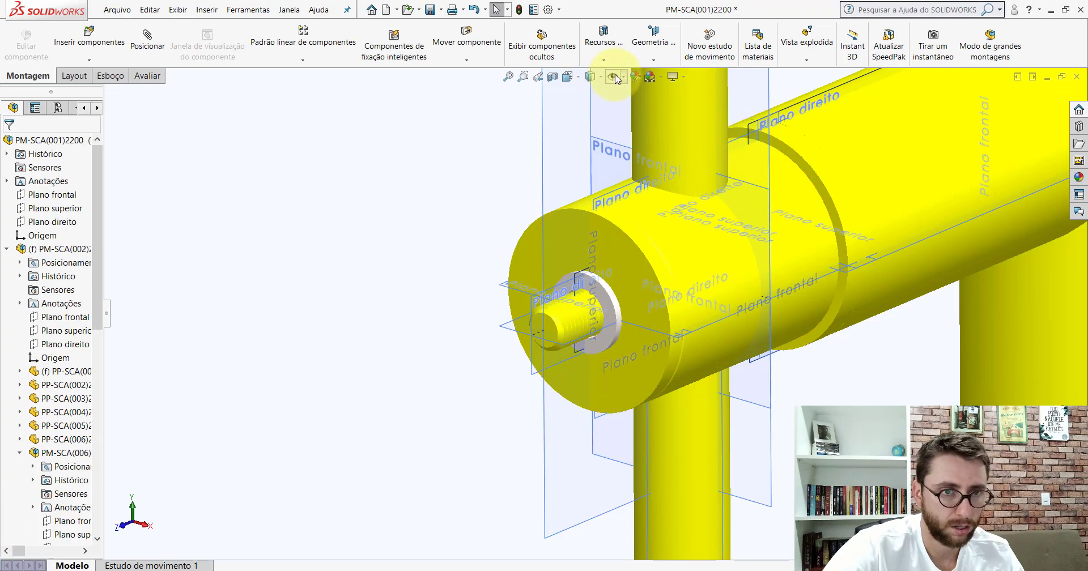
Hide the planes, collapse the PM-SCA(002) subassembly, and switch to the McMaster-Carr page.
{"action": "left_click", "coordinate": [372, 218]}
{"action": "scroll", "coordinate": [624, 286], "scroll_direction": "up", "scroll_amount": 3}
{"action": "scroll", "coordinate": [631, 287], "scroll_direction": "up", "scroll_amount": 2}
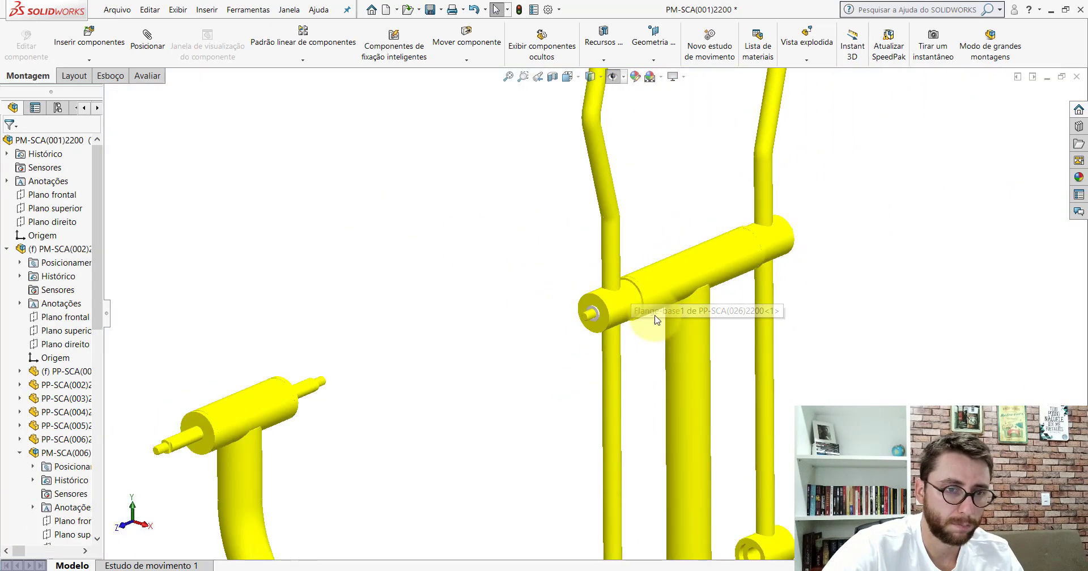
{"action": "scroll", "coordinate": [599, 307], "scroll_direction": "down", "scroll_amount": 1}
{"action": "scroll", "coordinate": [598, 307], "scroll_direction": "down", "scroll_amount": 3}
{"action": "scroll", "coordinate": [599, 307], "scroll_direction": "down", "scroll_amount": 2}
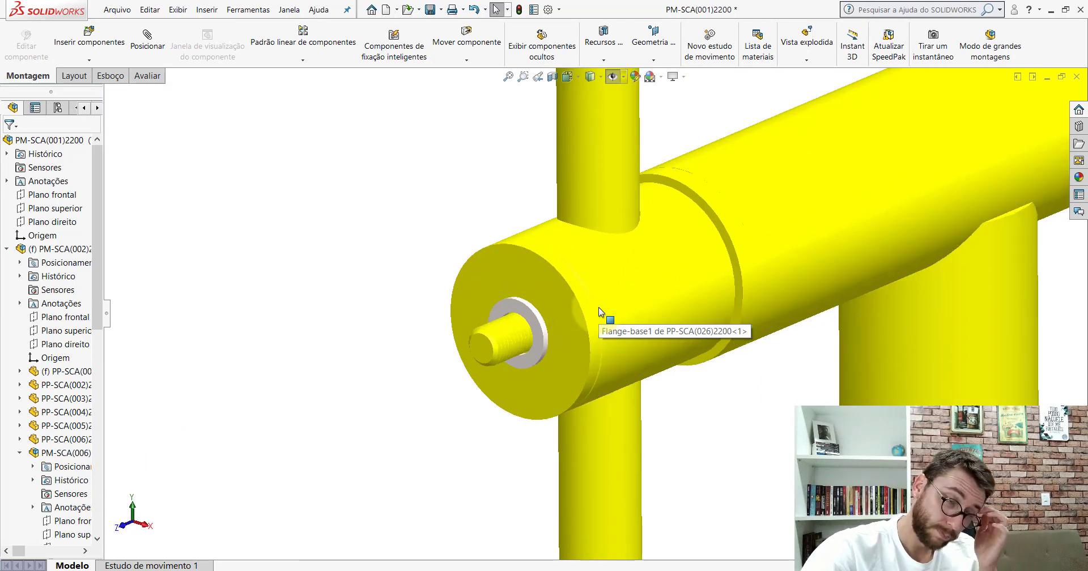
{"action": "left_click", "coordinate": [7, 250]}
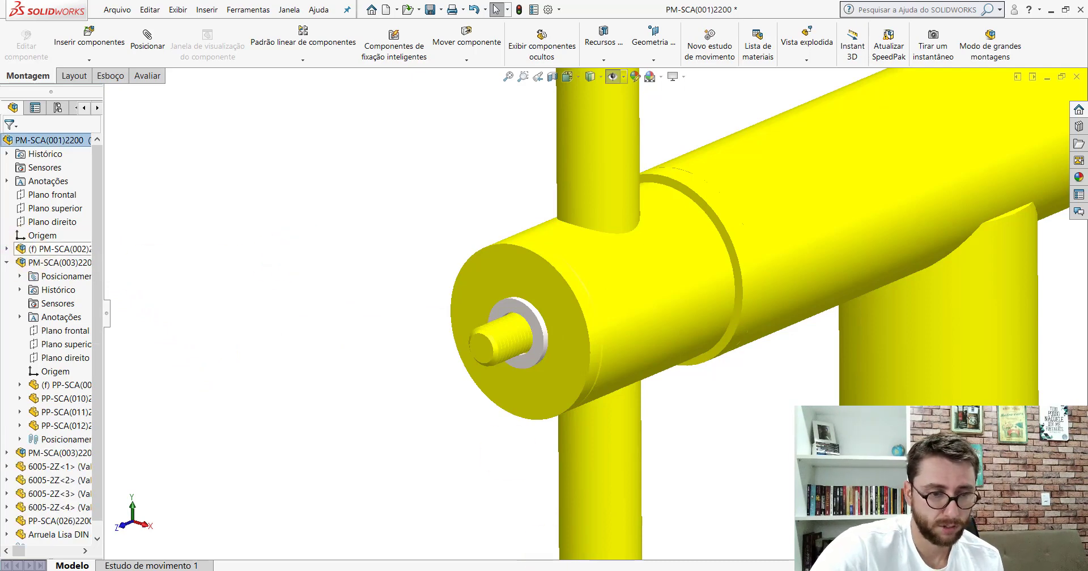
{"action": "key", "text": "alt+Tab"}
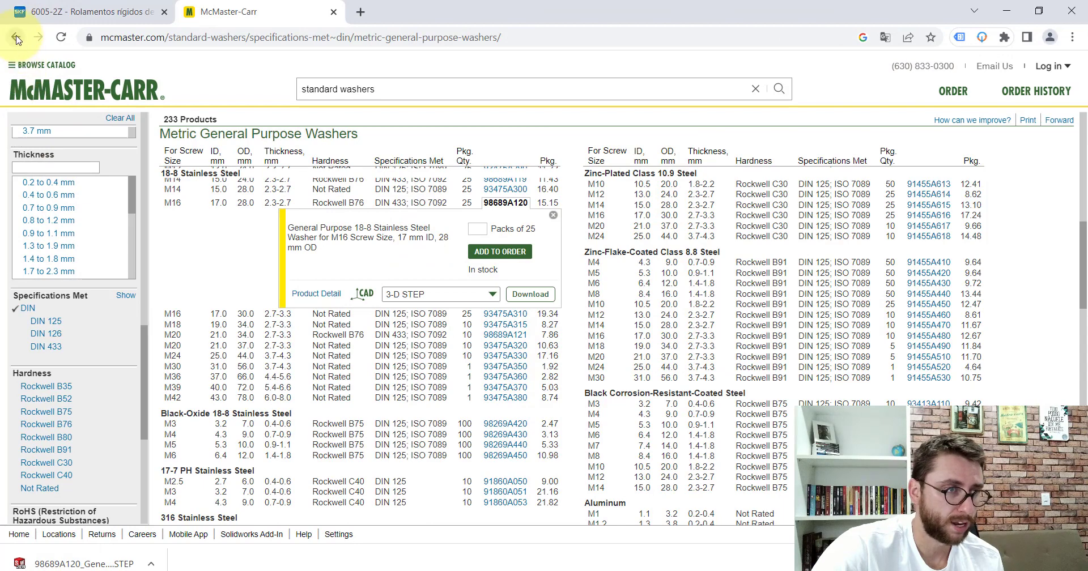
Go back to the McMaster-Carr home page and open the Locknuts listing.
{"action": "left_click", "coordinate": [15, 37]}
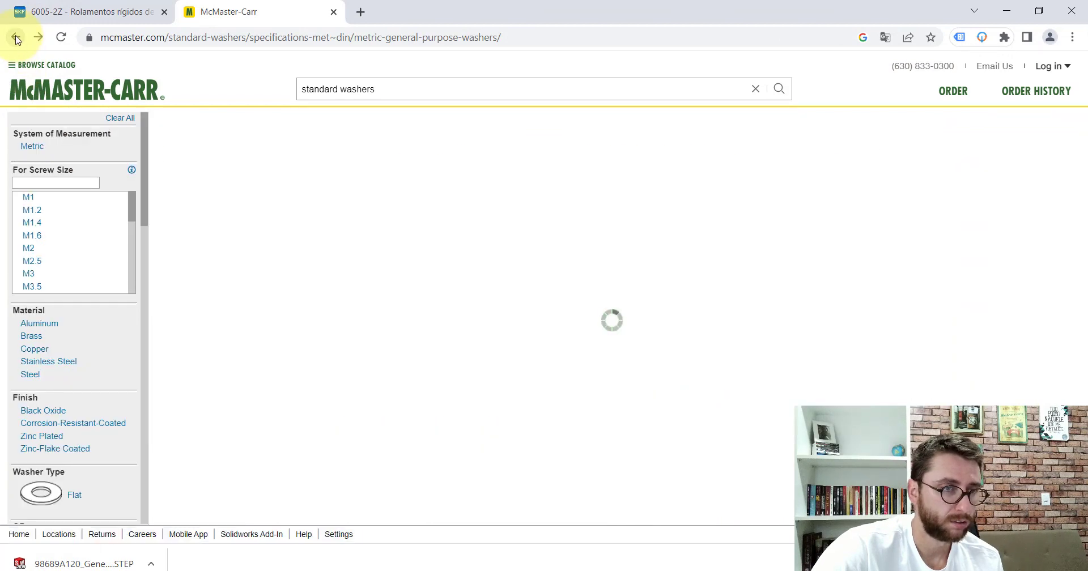
{"action": "left_click", "coordinate": [16, 38]}
{"action": "left_click", "coordinate": [16, 40]}
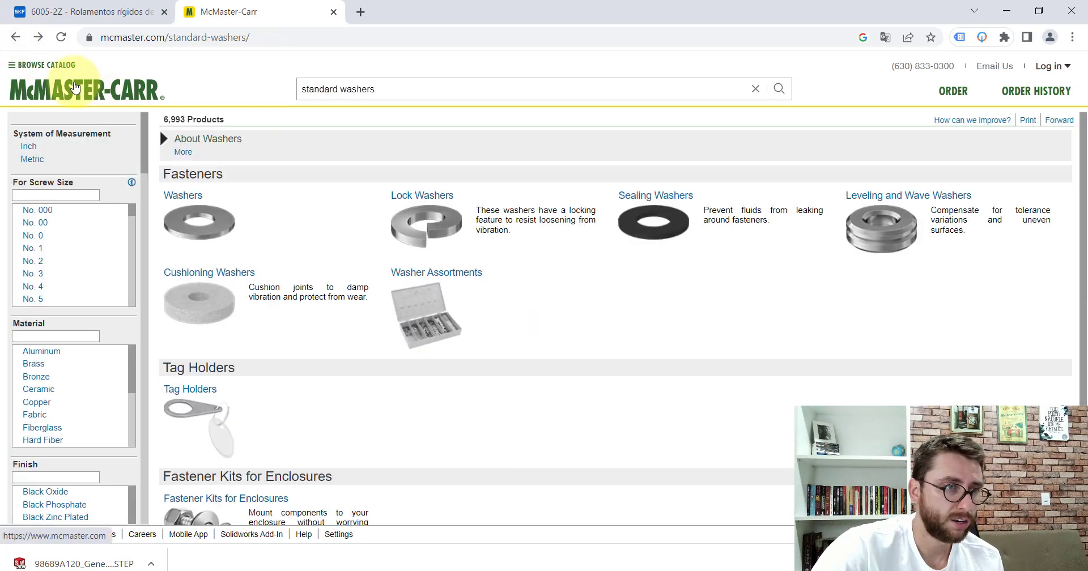
{"action": "left_click", "coordinate": [76, 86]}
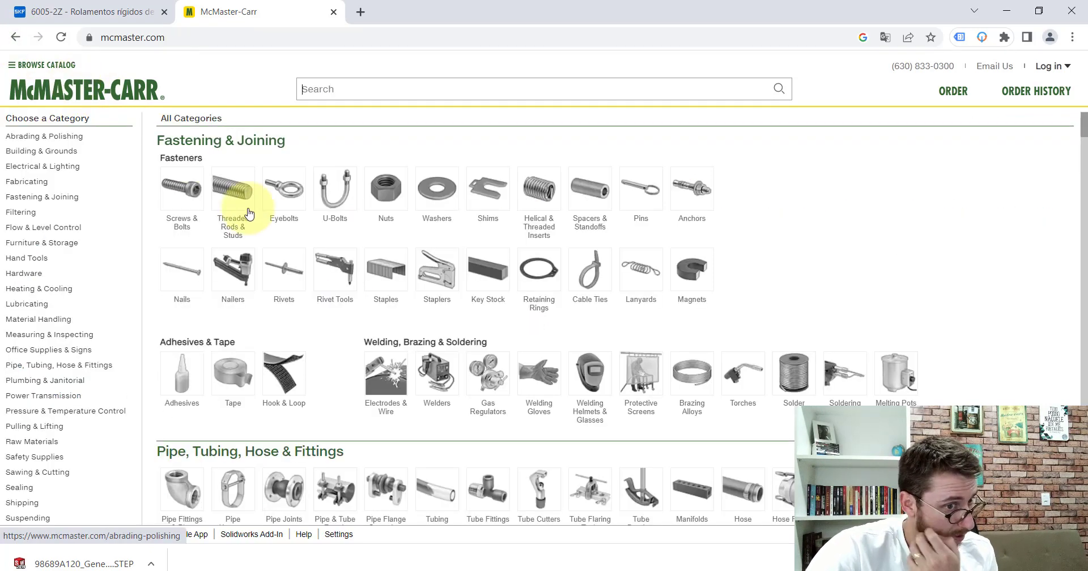
{"action": "left_click", "coordinate": [389, 190]}
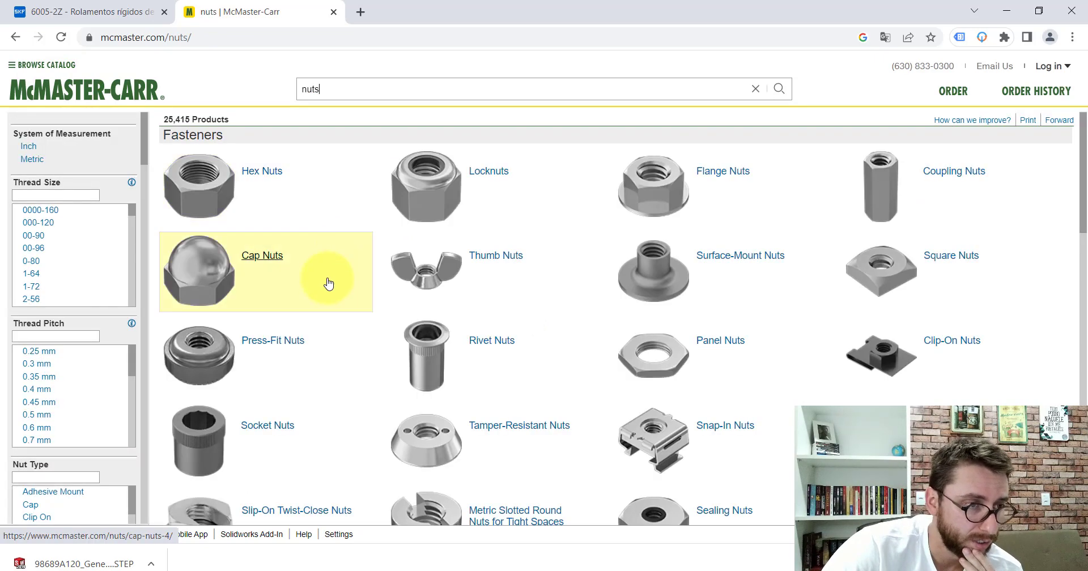
{"action": "left_click", "coordinate": [489, 179]}
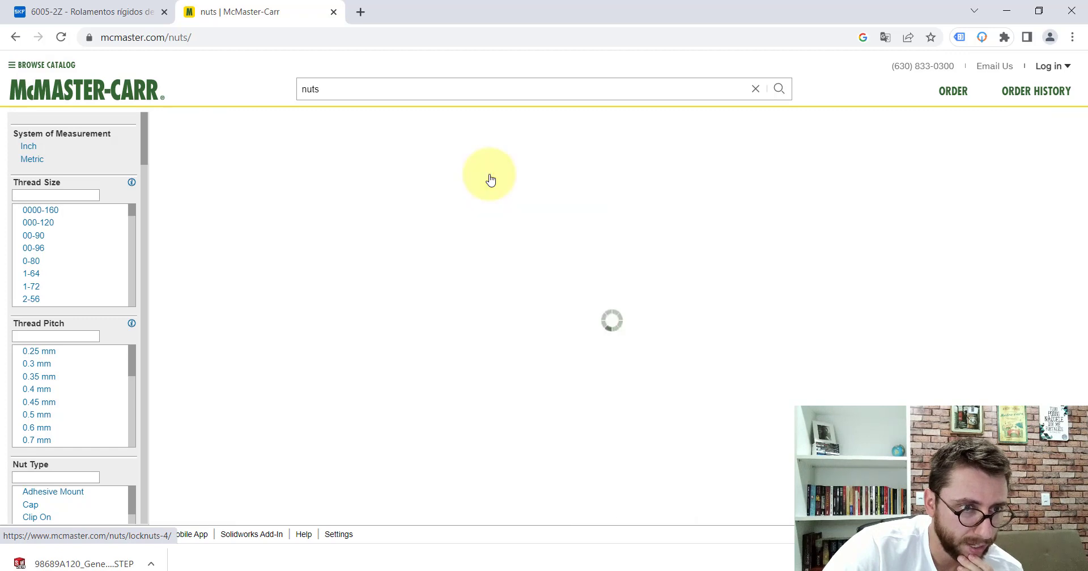
Filter locknuts to Metric thread and DIN, then open the Class 10 nylon-insert locknuts.
{"action": "scroll", "coordinate": [72, 428], "scroll_direction": "down", "scroll_amount": 3}
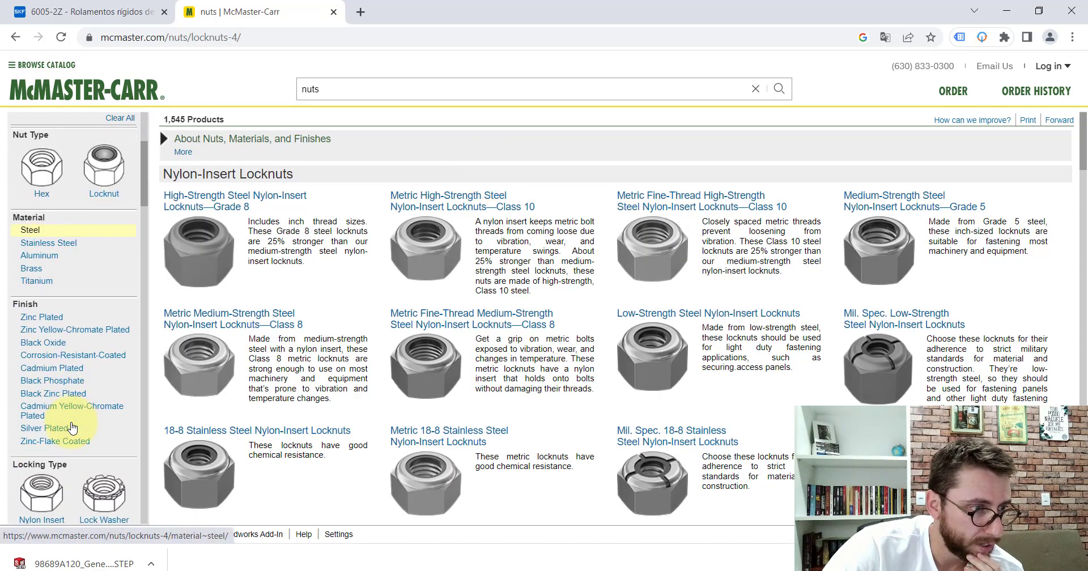
{"action": "scroll", "coordinate": [72, 428], "scroll_direction": "down", "scroll_amount": 3}
{"action": "scroll", "coordinate": [72, 428], "scroll_direction": "down", "scroll_amount": 3}
{"action": "scroll", "coordinate": [71, 428], "scroll_direction": "down", "scroll_amount": 3}
{"action": "scroll", "coordinate": [72, 428], "scroll_direction": "down", "scroll_amount": 2}
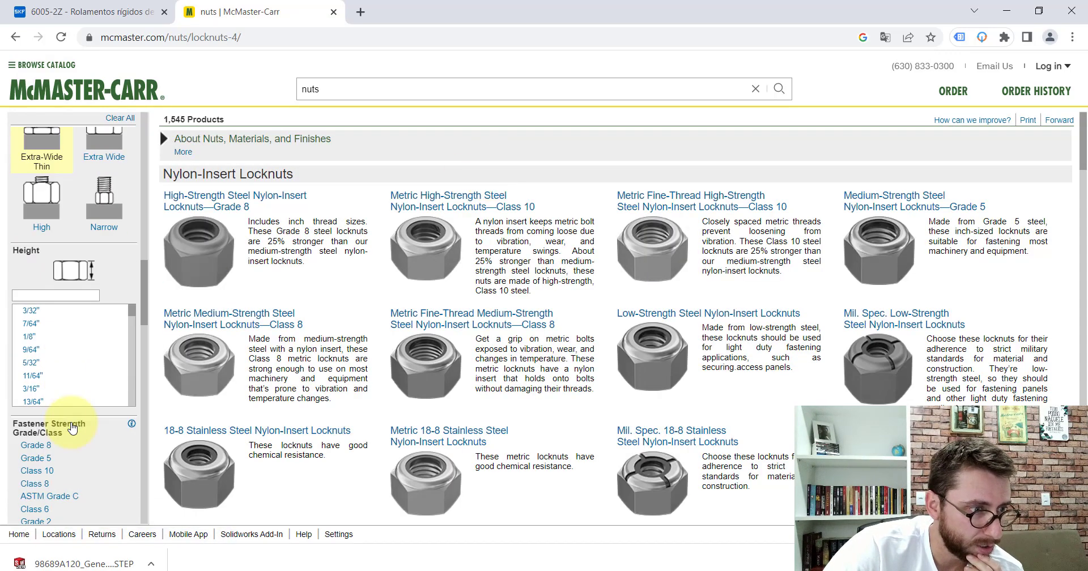
{"action": "scroll", "coordinate": [72, 428], "scroll_direction": "down", "scroll_amount": 2}
{"action": "scroll", "coordinate": [72, 428], "scroll_direction": "down", "scroll_amount": 2}
{"action": "scroll", "coordinate": [72, 428], "scroll_direction": "down", "scroll_amount": 2}
{"action": "scroll", "coordinate": [72, 428], "scroll_direction": "down", "scroll_amount": 2}
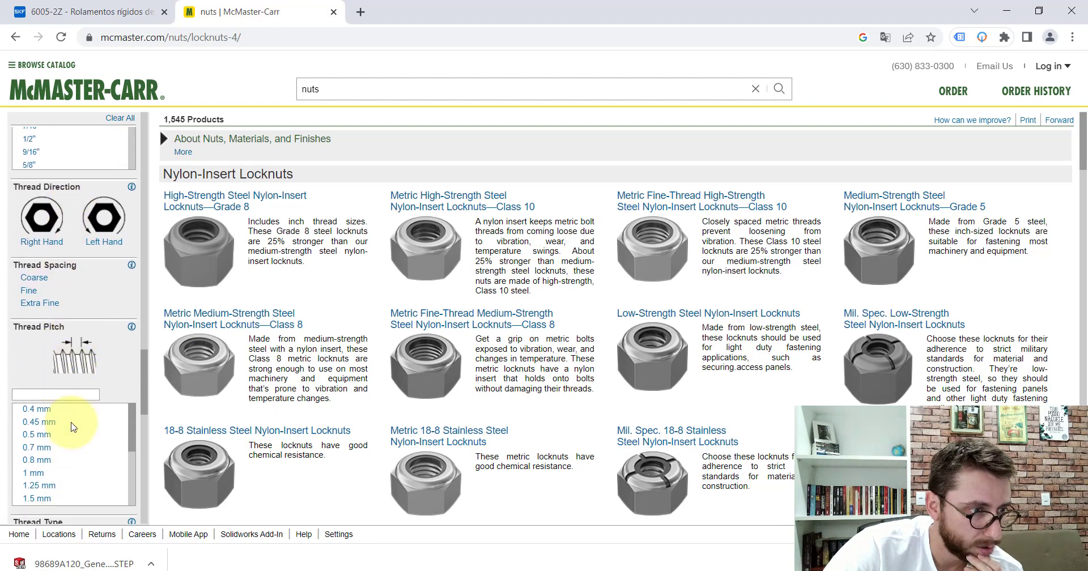
{"action": "scroll", "coordinate": [68, 426], "scroll_direction": "down", "scroll_amount": 3}
{"action": "scroll", "coordinate": [126, 380], "scroll_direction": "down", "scroll_amount": 3}
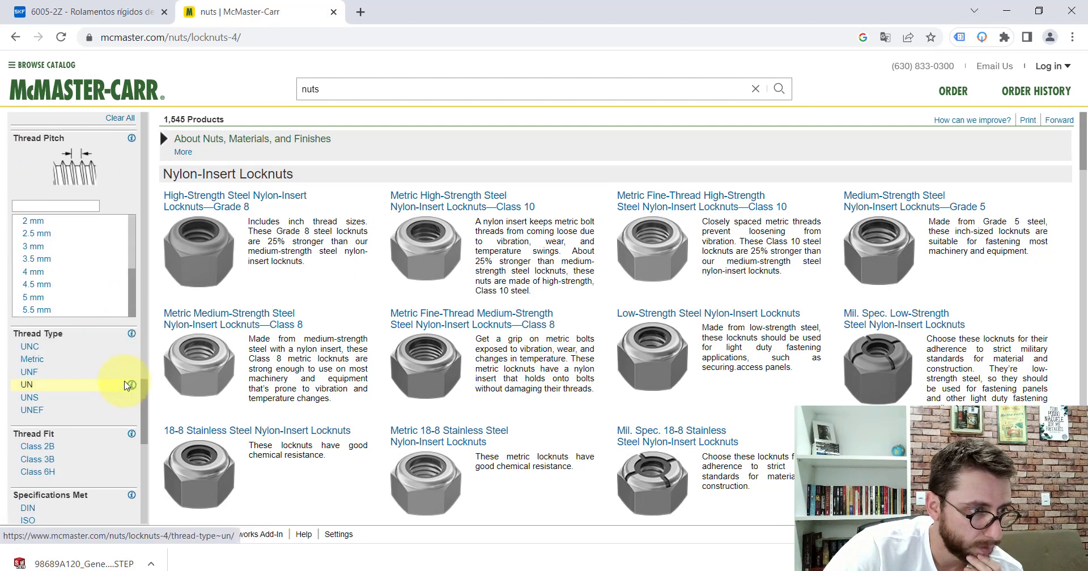
{"action": "scroll", "coordinate": [123, 381], "scroll_direction": "down", "scroll_amount": 2}
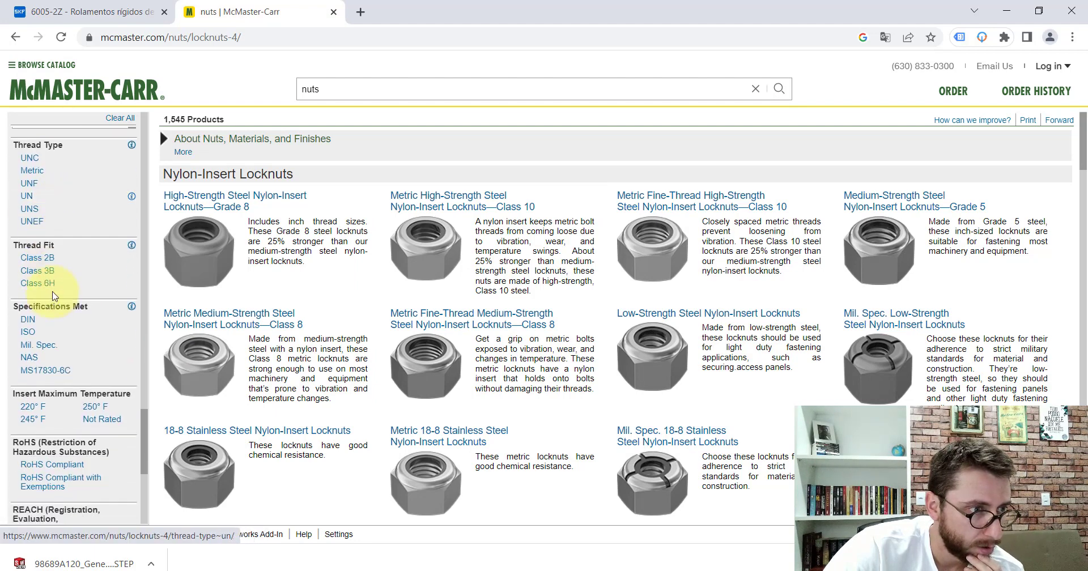
{"action": "left_click", "coordinate": [33, 269]}
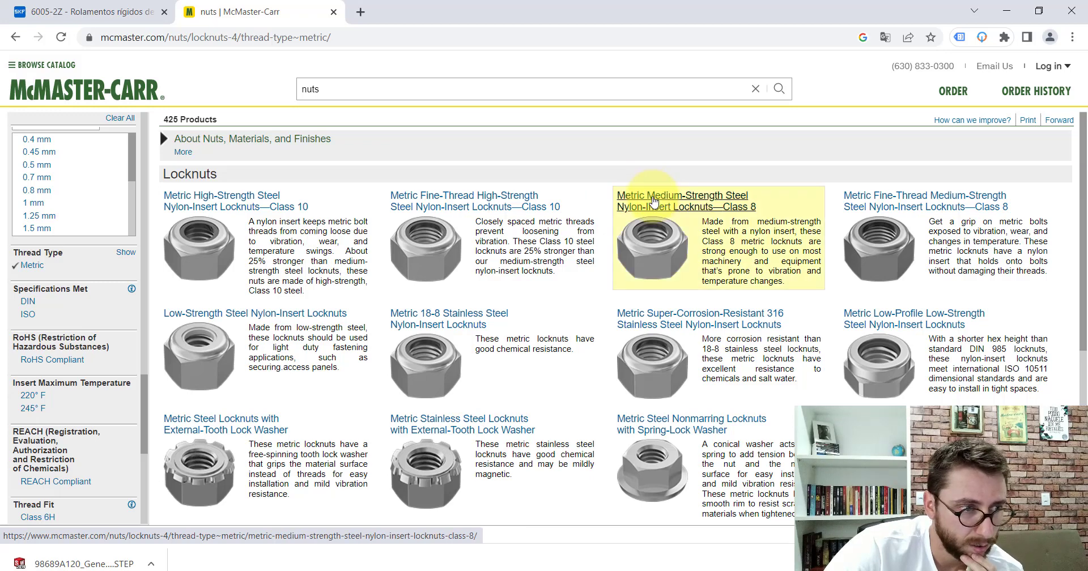
{"action": "left_click", "coordinate": [27, 302]}
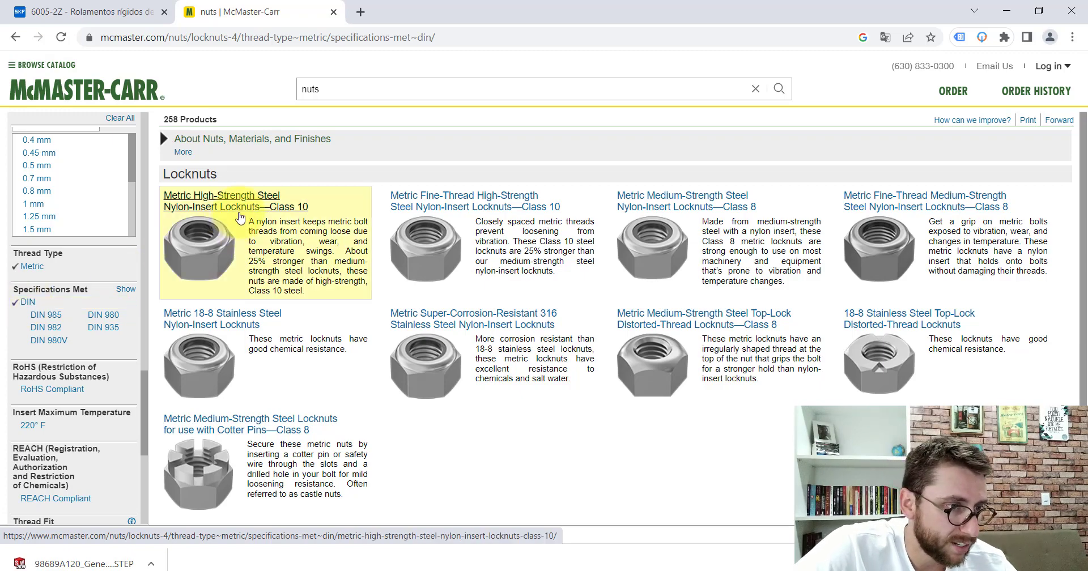
{"action": "left_click", "coordinate": [170, 258]}
{"action": "scroll", "coordinate": [527, 348], "scroll_direction": "down", "scroll_amount": 2}
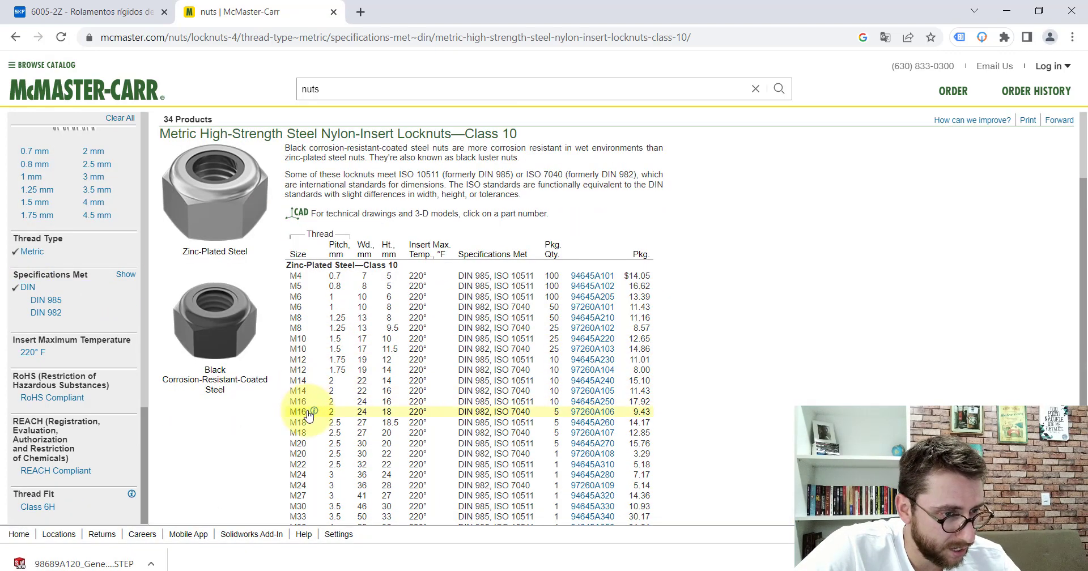
Open locknut 97260A106 and start its 3-D STEP download, then check the desktop.
{"action": "left_click", "coordinate": [594, 417]}
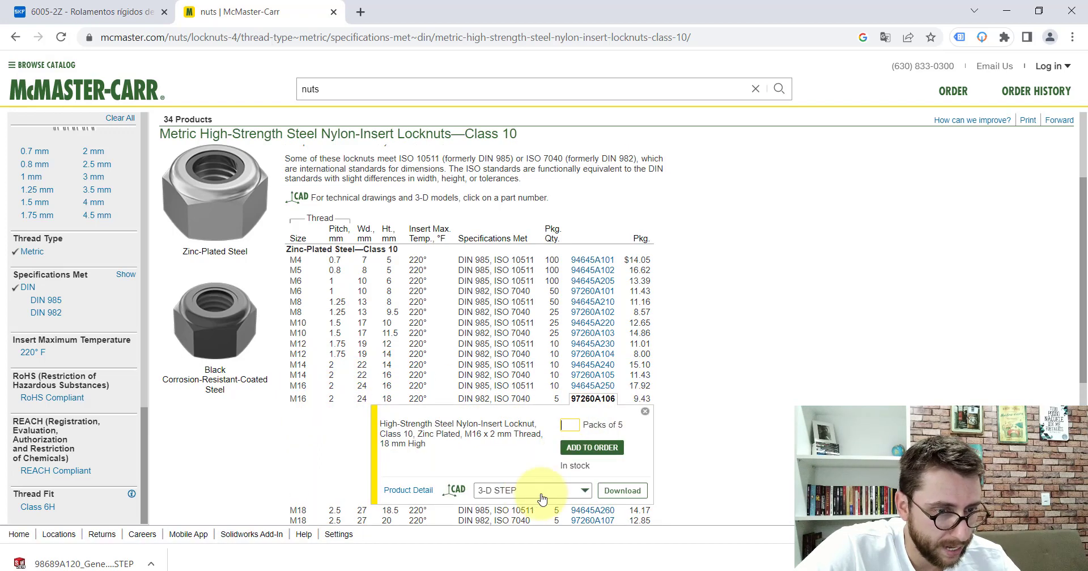
{"action": "left_click", "coordinate": [613, 496]}
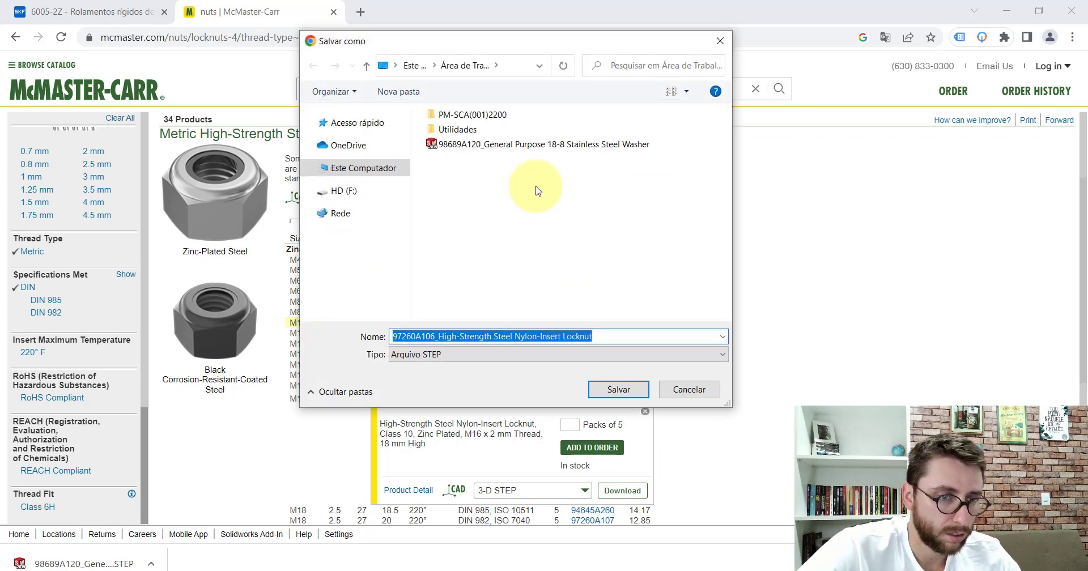
{"action": "left_click", "coordinate": [799, 45]}
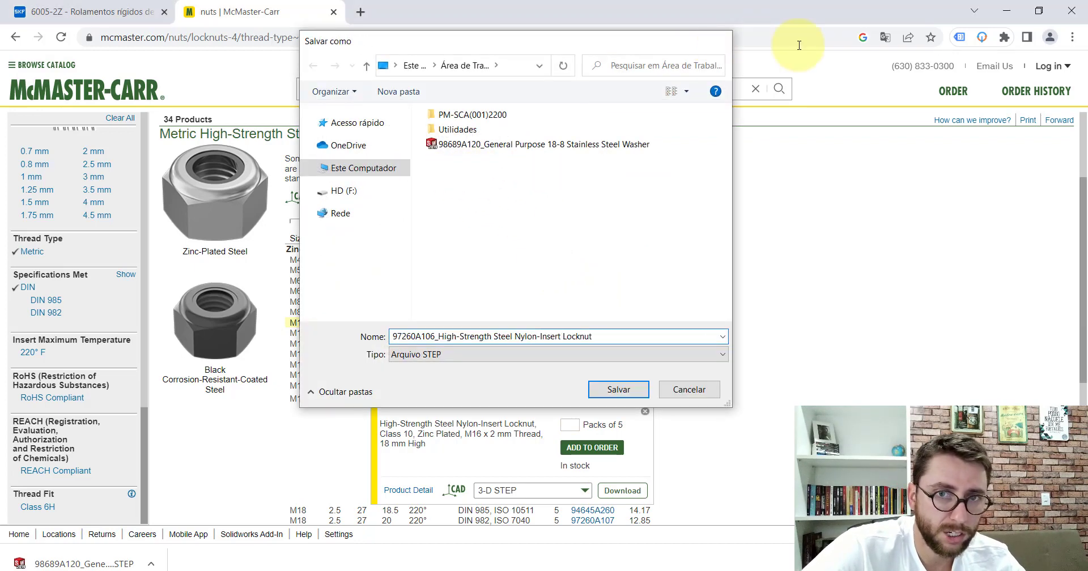
{"action": "left_click", "coordinate": [1007, 10]}
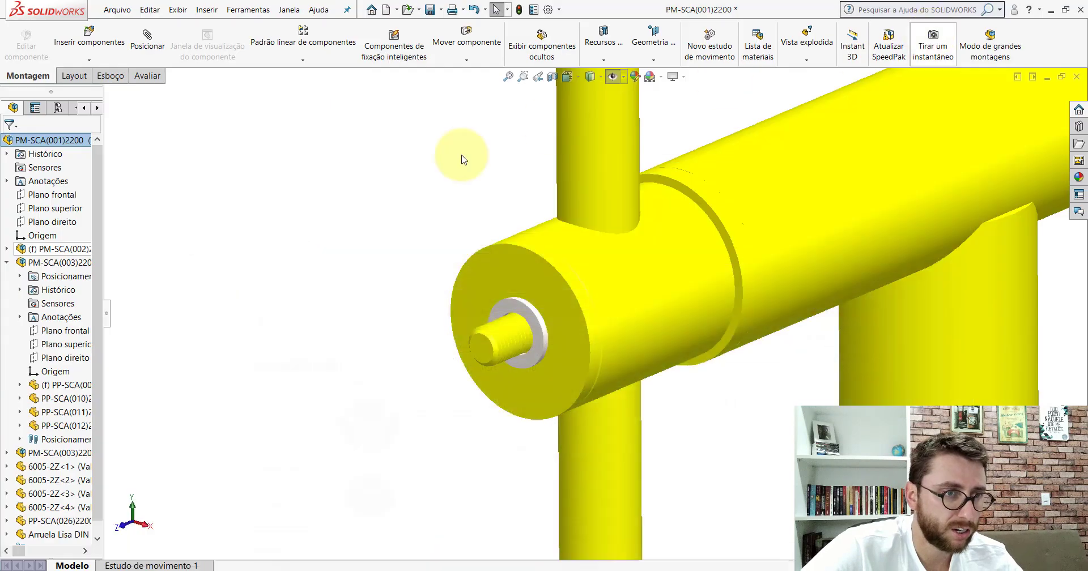
{"action": "left_click", "coordinate": [1050, 10]}
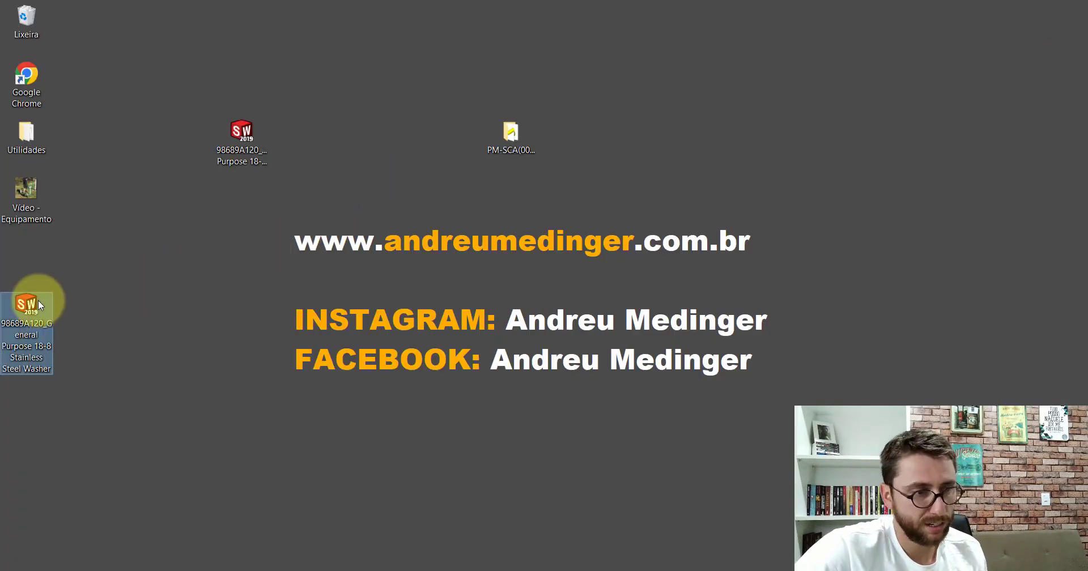
{"action": "left_click_drag", "start_coordinate": [38, 300], "coordinate": [241, 154]}
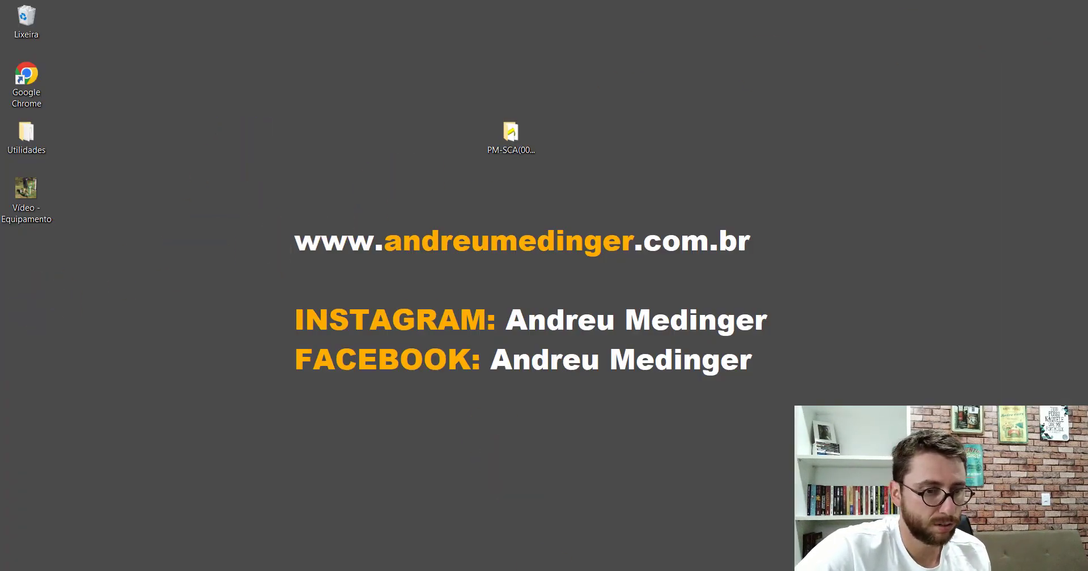
Re-download the locknut's 3-D STEP model and save it to Área de Trabalho.
{"action": "left_click", "coordinate": [474, 568]}
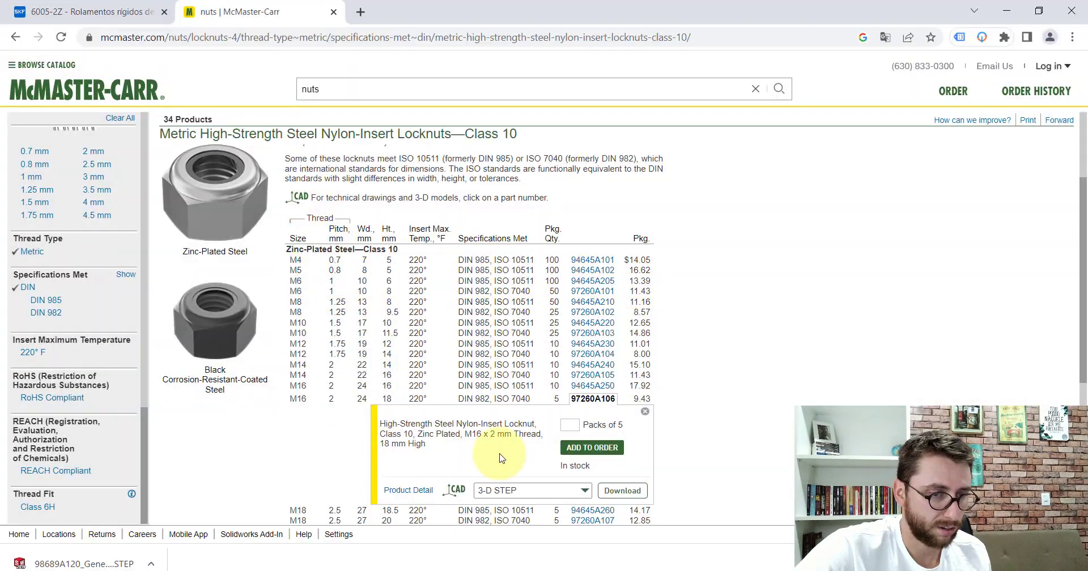
{"action": "left_click", "coordinate": [624, 491]}
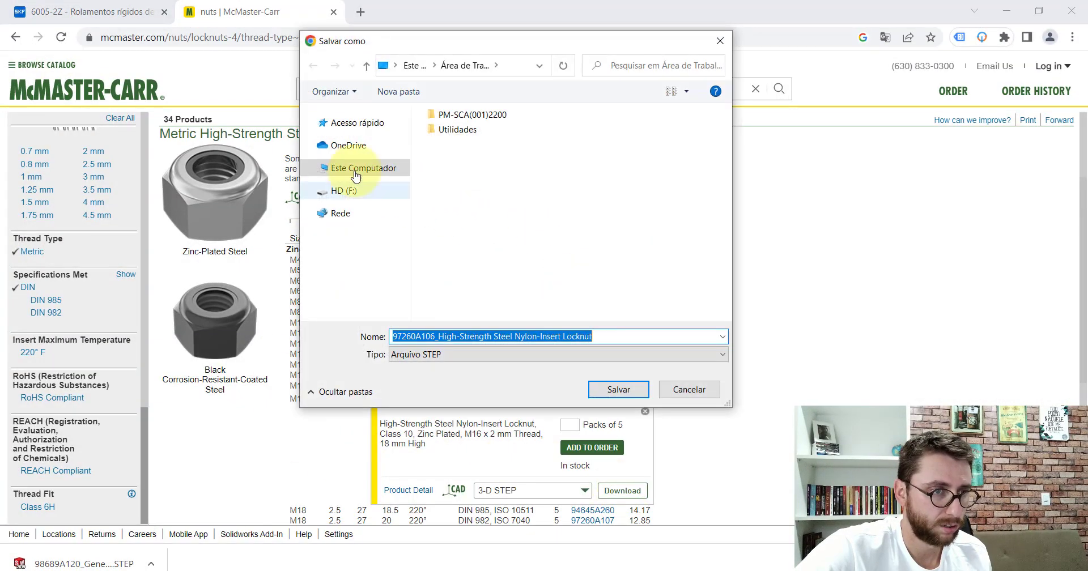
{"action": "left_click", "coordinate": [310, 125]}
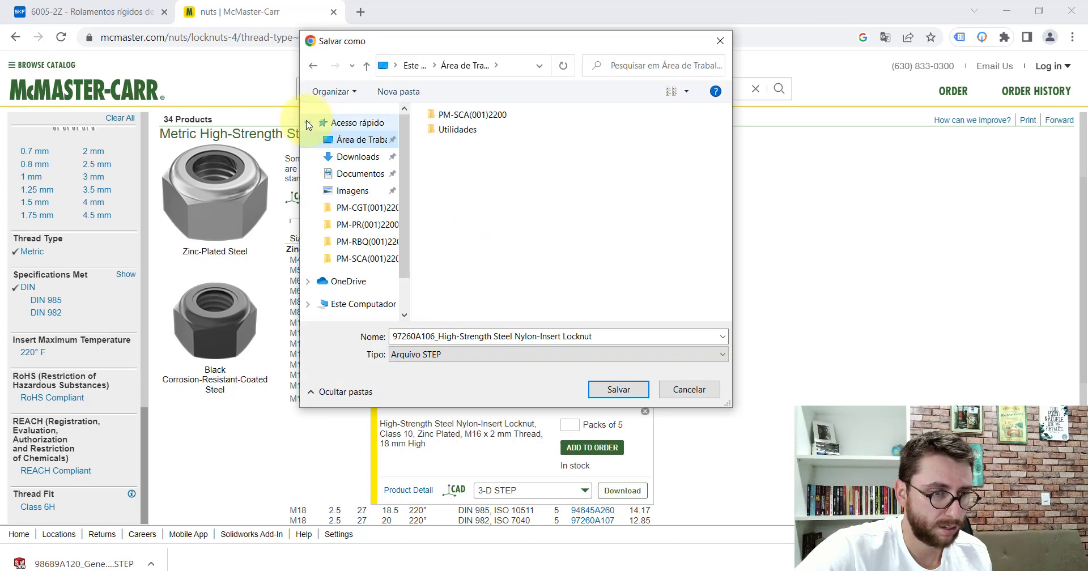
{"action": "left_click", "coordinate": [309, 123]}
{"action": "left_click", "coordinate": [619, 390]}
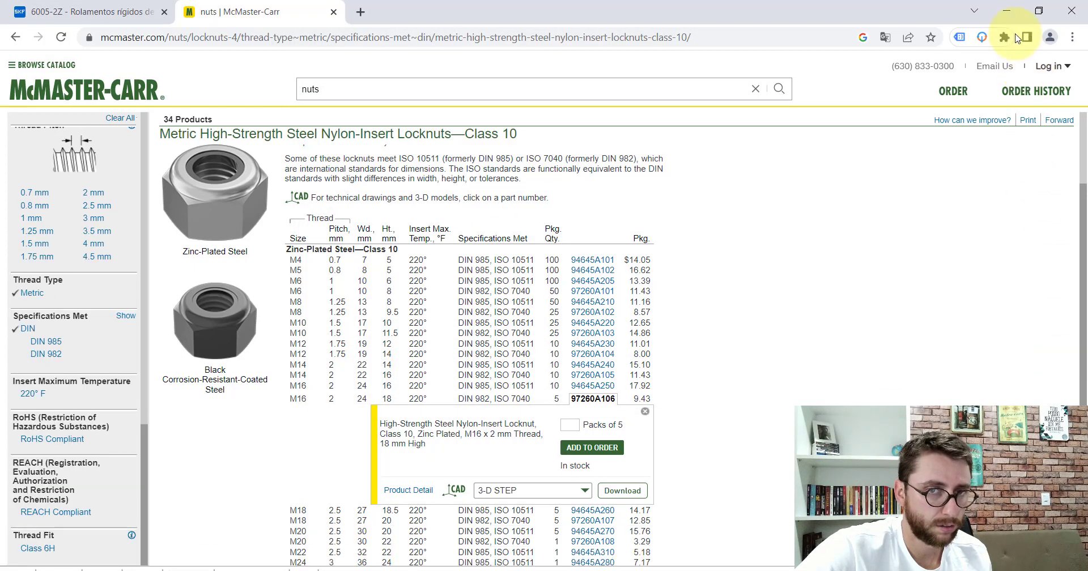
Open the 97260A106 nylon-insert locknut STEP file from the desktop in SolidWorks.
{"action": "key", "text": "super+d"}
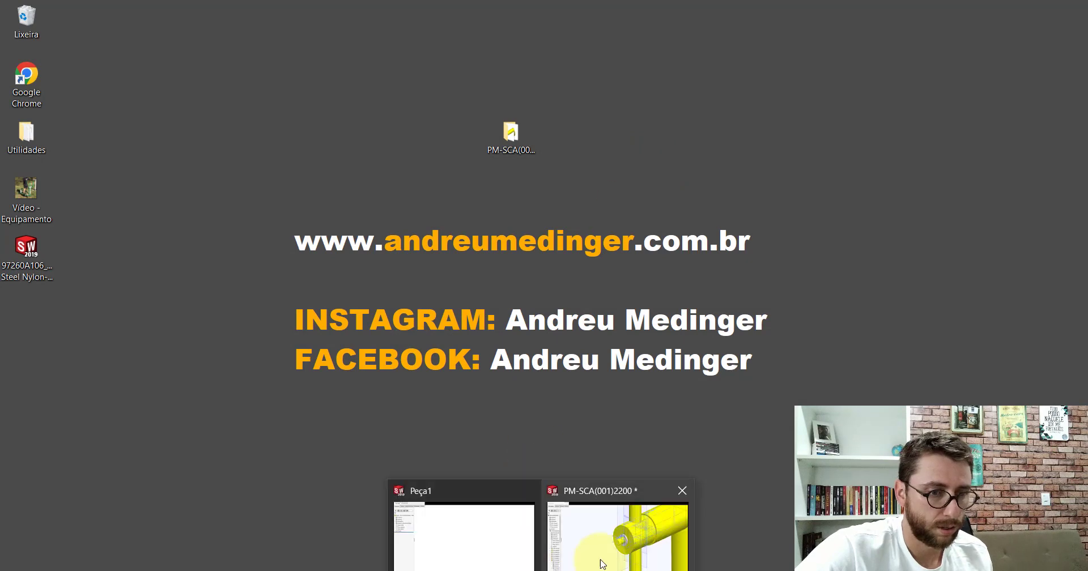
{"action": "left_click", "coordinate": [619, 522]}
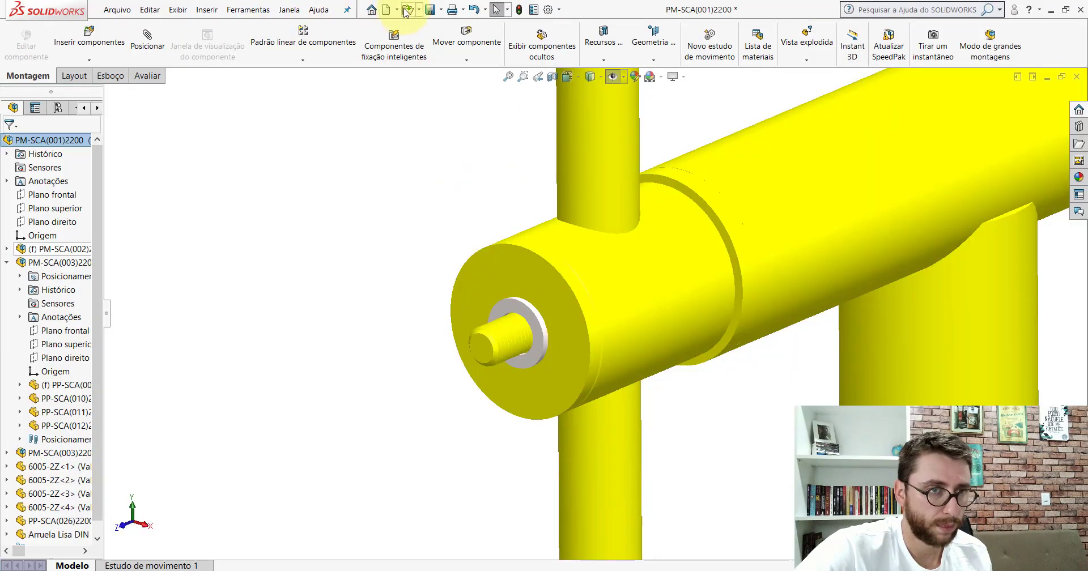
{"action": "key", "text": "ctrl+o"}
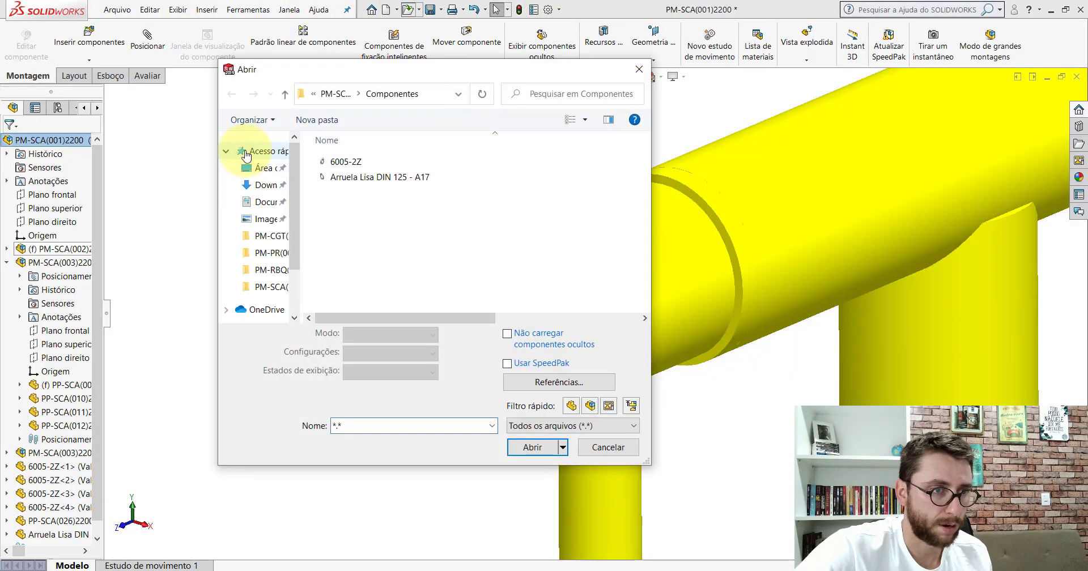
{"action": "left_click", "coordinate": [259, 169]}
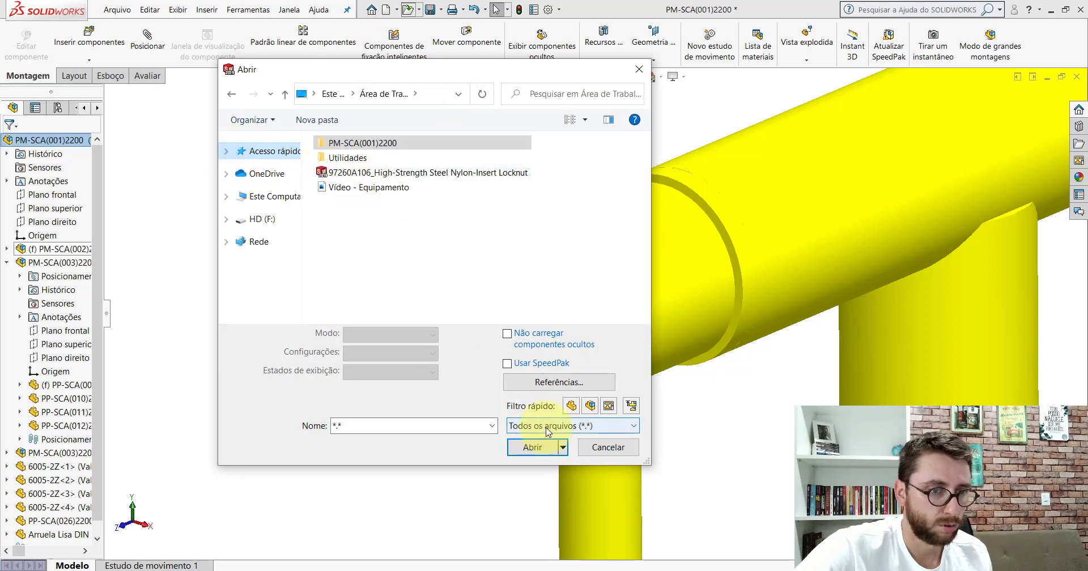
{"action": "double_click", "coordinate": [408, 173]}
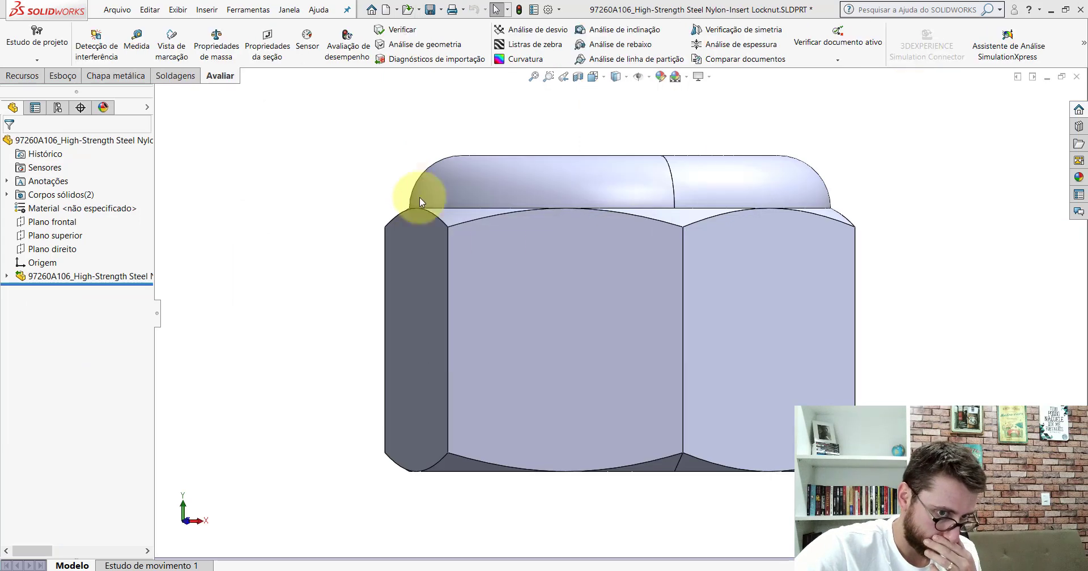
{"action": "scroll", "coordinate": [656, 243], "scroll_direction": "down", "scroll_amount": 3}
{"action": "mouse_move", "coordinate": [656, 243]}
{"action": "middle_mouse_down"}
{"action": "mouse_move", "coordinate": [534, 385]}
{"action": "mouse_move", "coordinate": [595, 359]}
{"action": "mouse_move", "coordinate": [522, 389]}
{"action": "mouse_move", "coordinate": [697, 323]}
{"action": "mouse_move", "coordinate": [613, 316]}
{"action": "mouse_move", "coordinate": [546, 230]}
{"action": "mouse_move", "coordinate": [527, 274]}
{"action": "middle_mouse_up"}
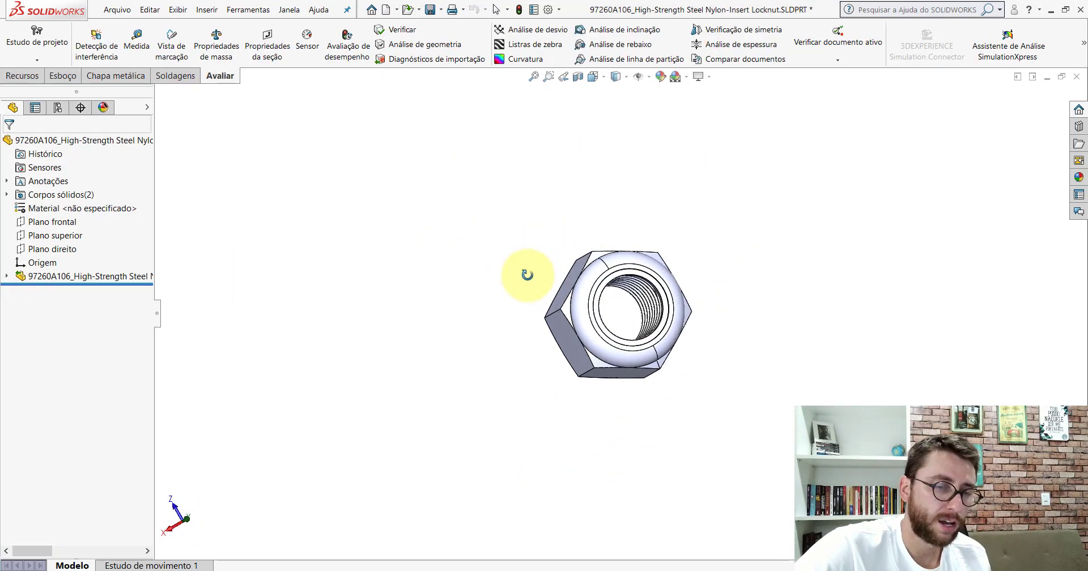
{"action": "scroll", "coordinate": [707, 299], "scroll_direction": "down", "scroll_amount": 3}
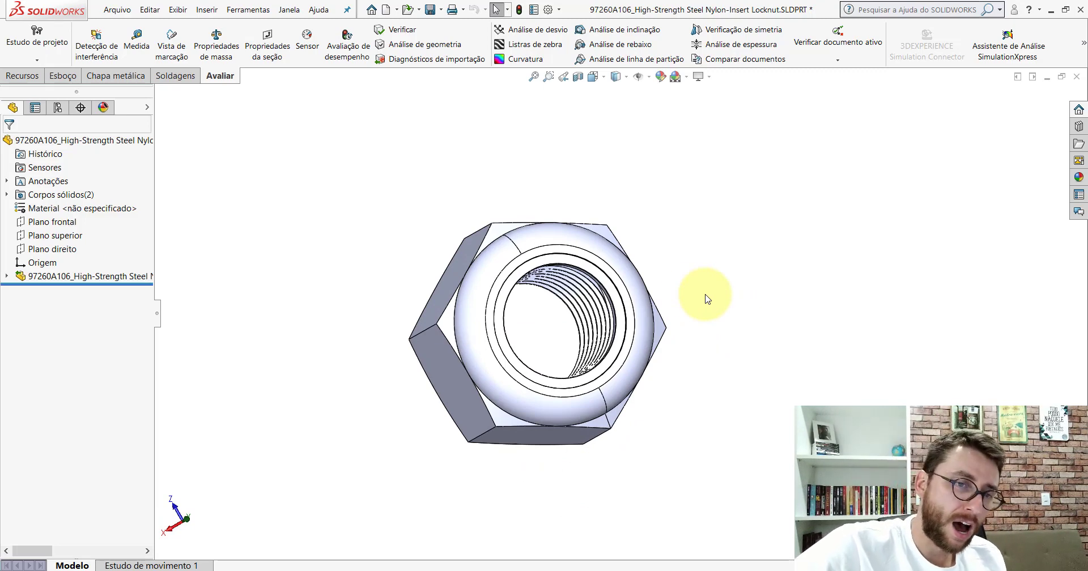
{"action": "mouse_move", "coordinate": [627, 304]}
{"action": "middle_mouse_down"}
{"action": "mouse_move", "coordinate": [628, 248]}
{"action": "mouse_move", "coordinate": [570, 236]}
{"action": "mouse_move", "coordinate": [498, 243]}
{"action": "middle_mouse_up"}
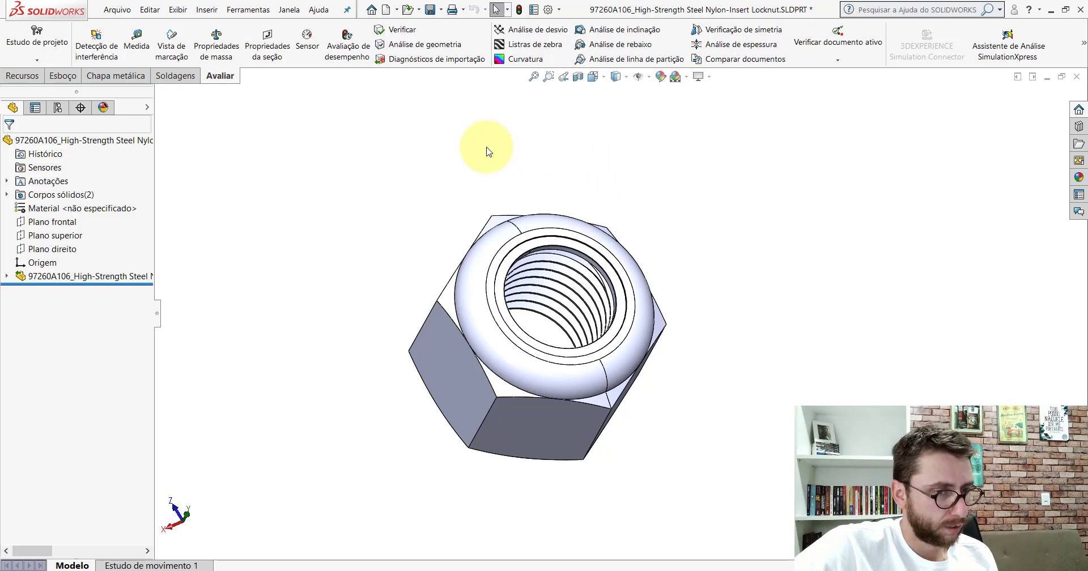
Save the locknut part as a Parasolid file.
{"action": "left_click", "coordinate": [117, 9]}
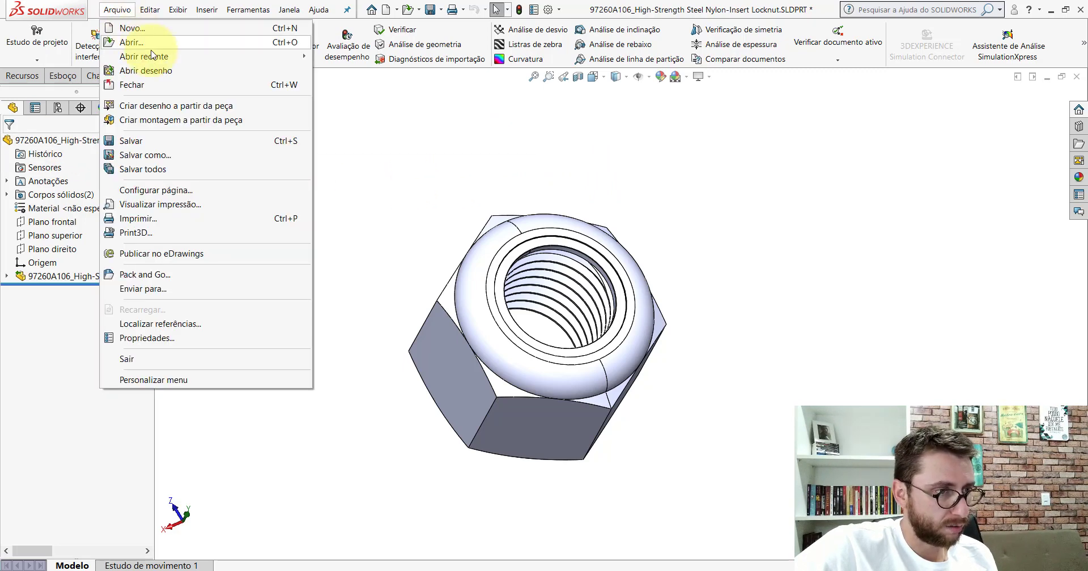
{"action": "left_click", "coordinate": [151, 150]}
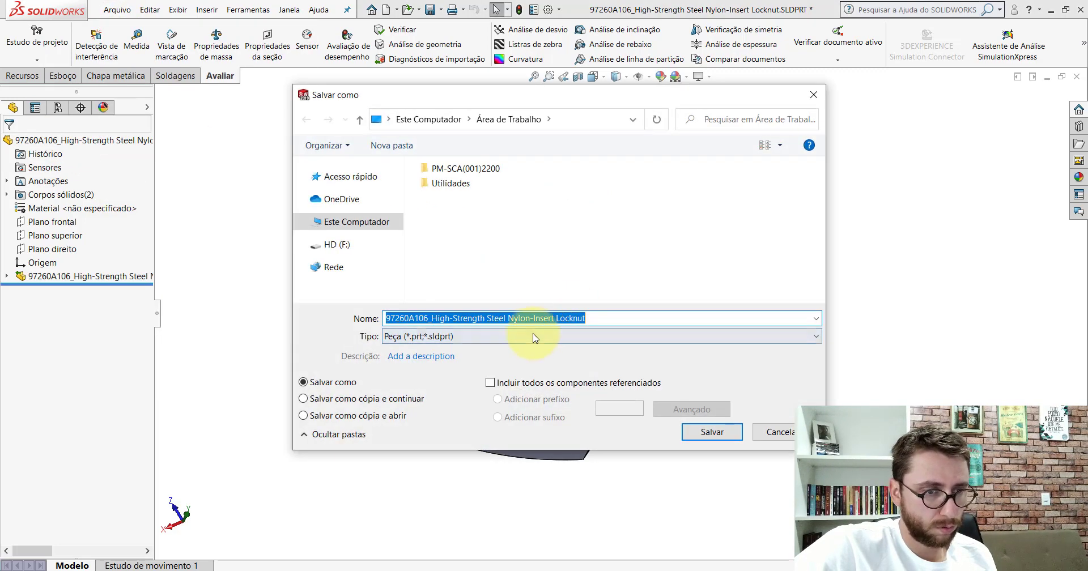
{"action": "left_click", "coordinate": [533, 337]}
{"action": "left_click", "coordinate": [454, 53]}
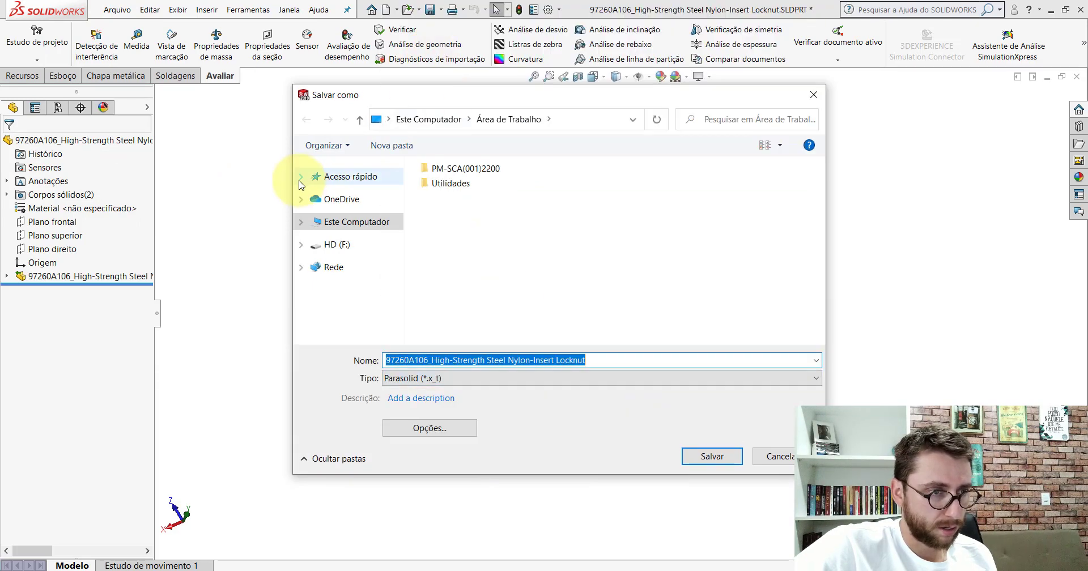
{"action": "left_click", "coordinate": [301, 177]}
{"action": "left_click", "coordinate": [301, 177]}
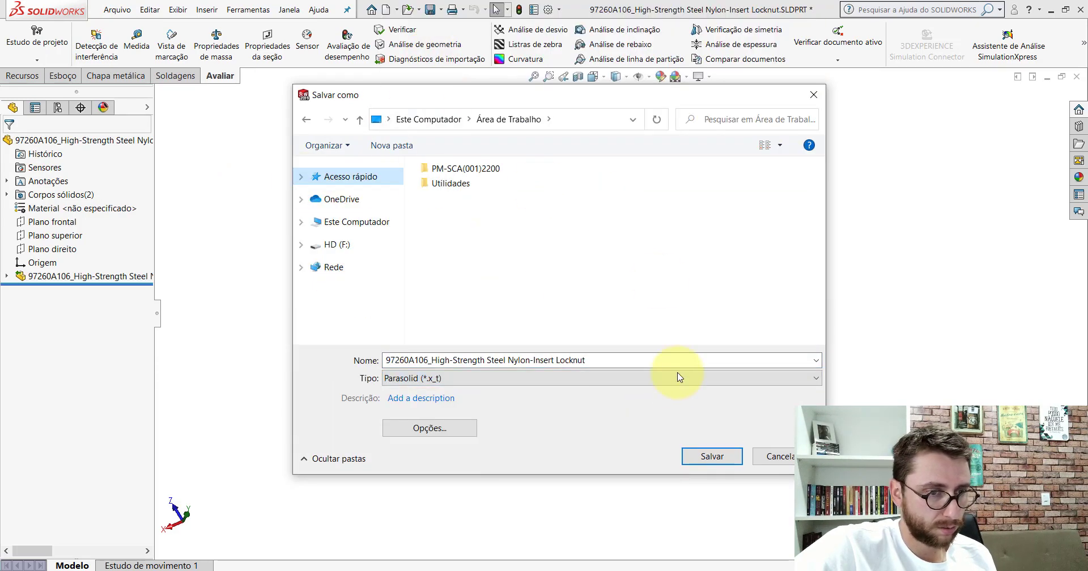
{"action": "left_click", "coordinate": [701, 457]}
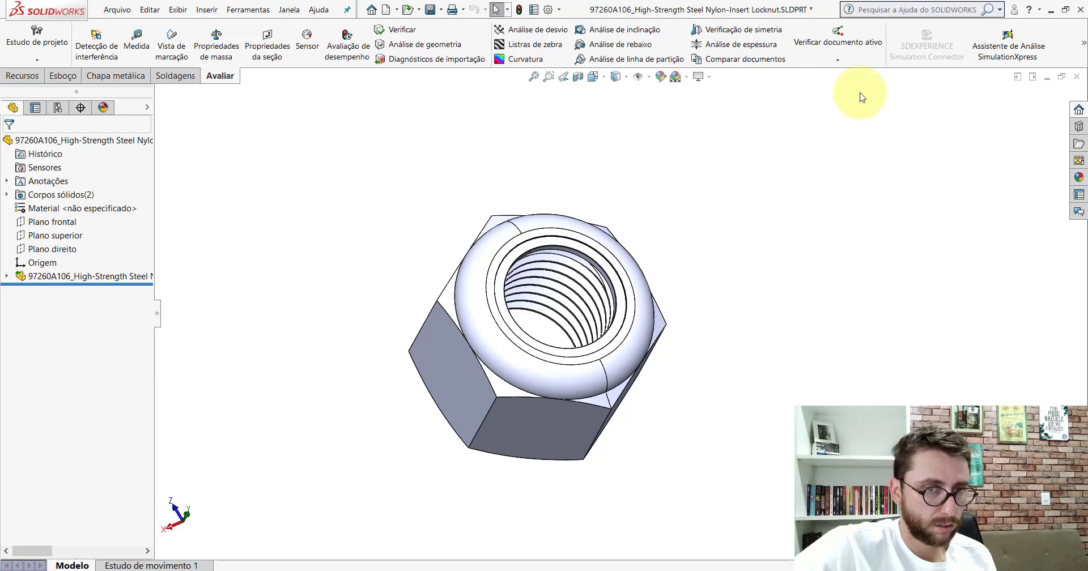
Close the nut without saving and reopen the 97260A106 Parasolid file in isometric view.
{"action": "left_click", "coordinate": [1076, 76]}
{"action": "left_click", "coordinate": [619, 277]}
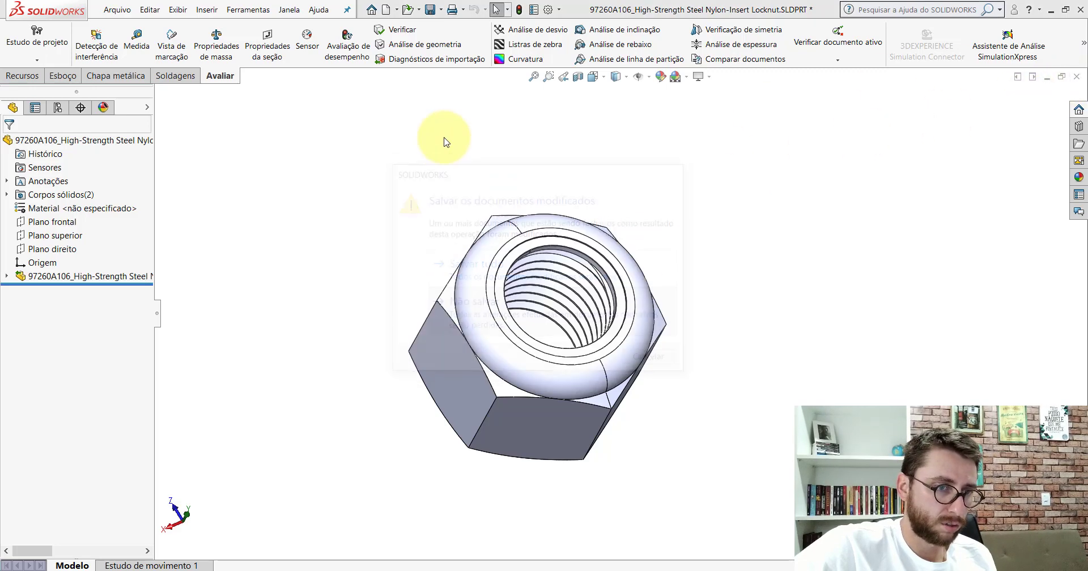
{"action": "left_click", "coordinate": [408, 9]}
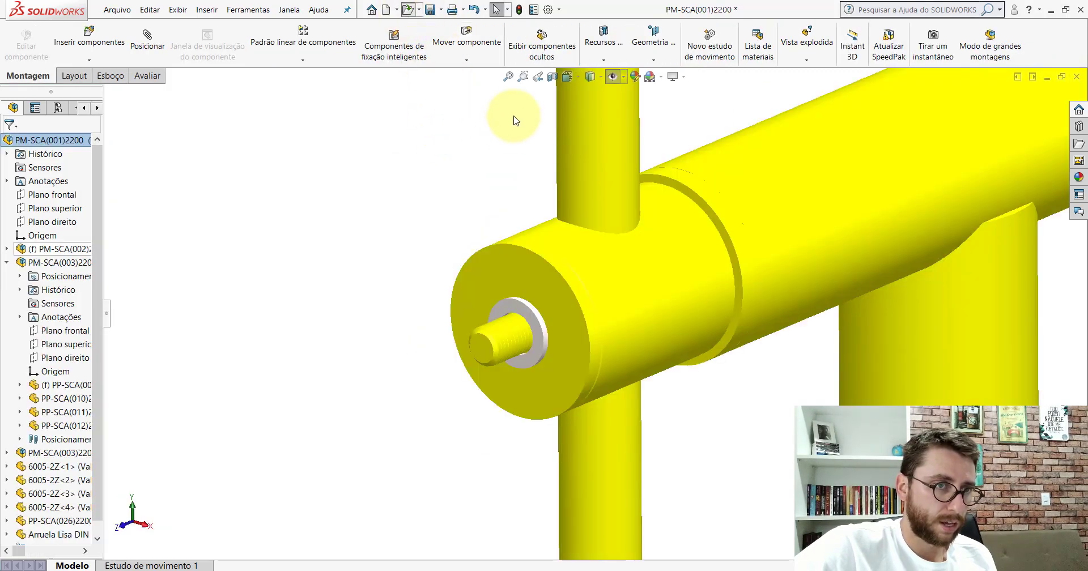
{"action": "left_click", "coordinate": [570, 425]}
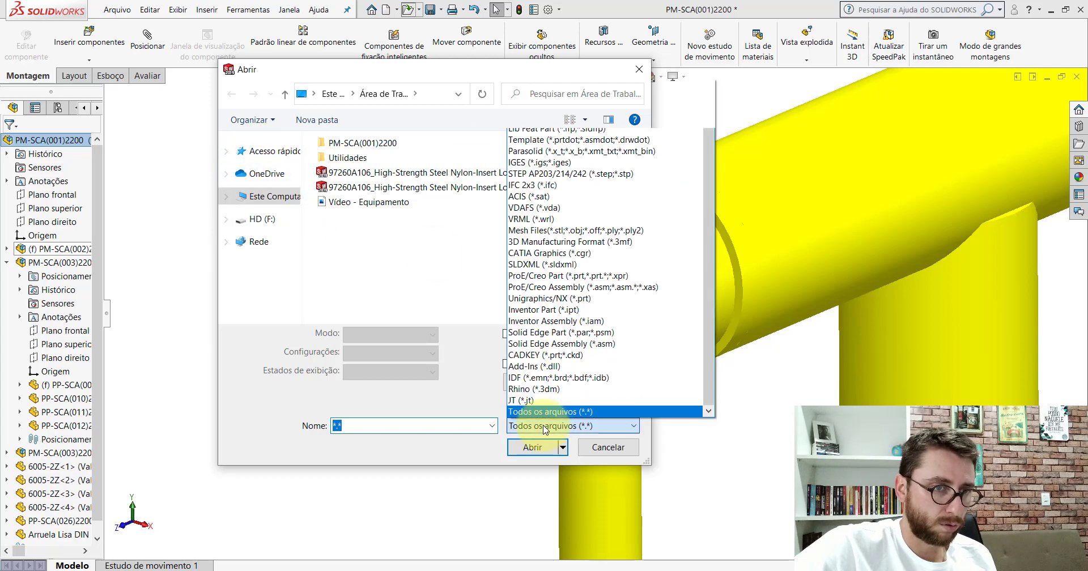
{"action": "left_click", "coordinate": [555, 152]}
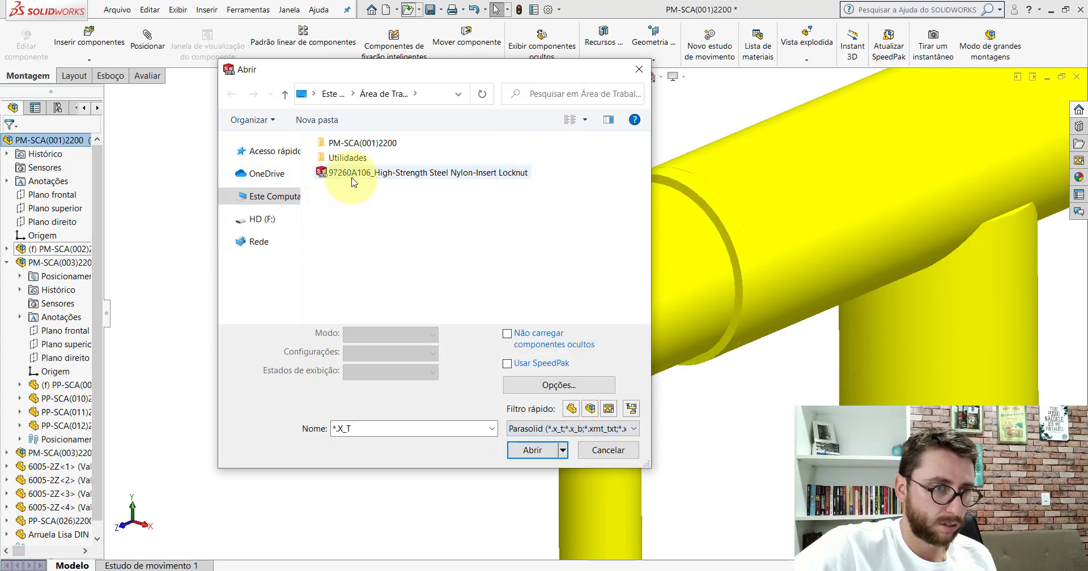
{"action": "double_click", "coordinate": [320, 174]}
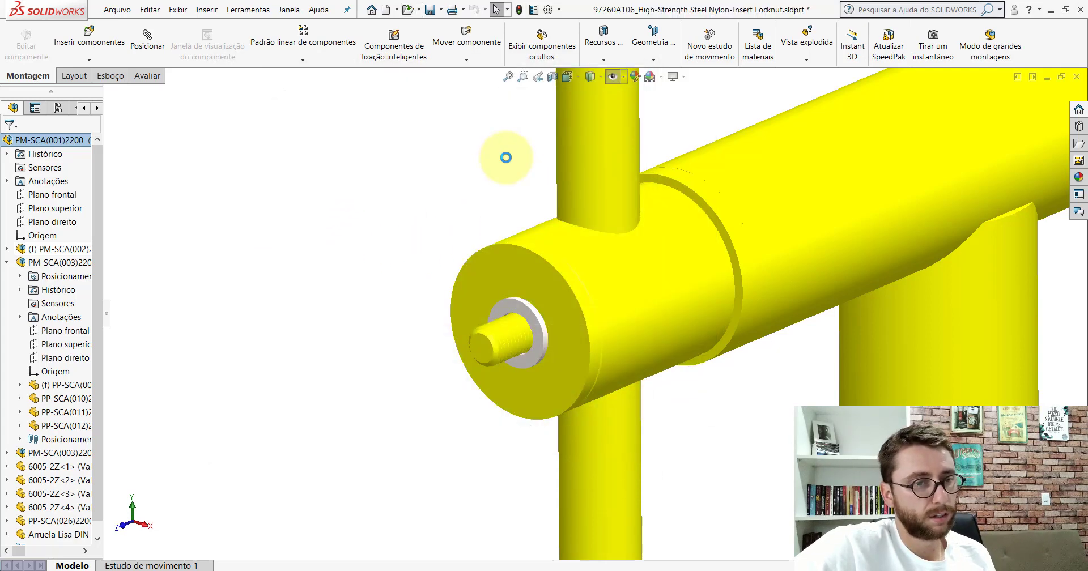
{"action": "key", "text": "ctrl+7"}
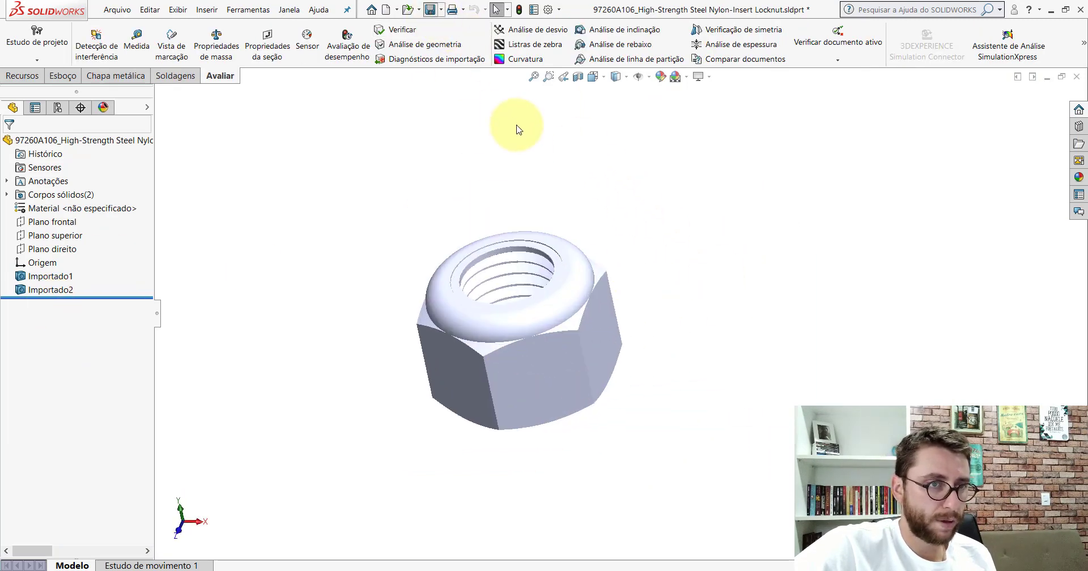
{"action": "key", "text": "ctrl+s"}
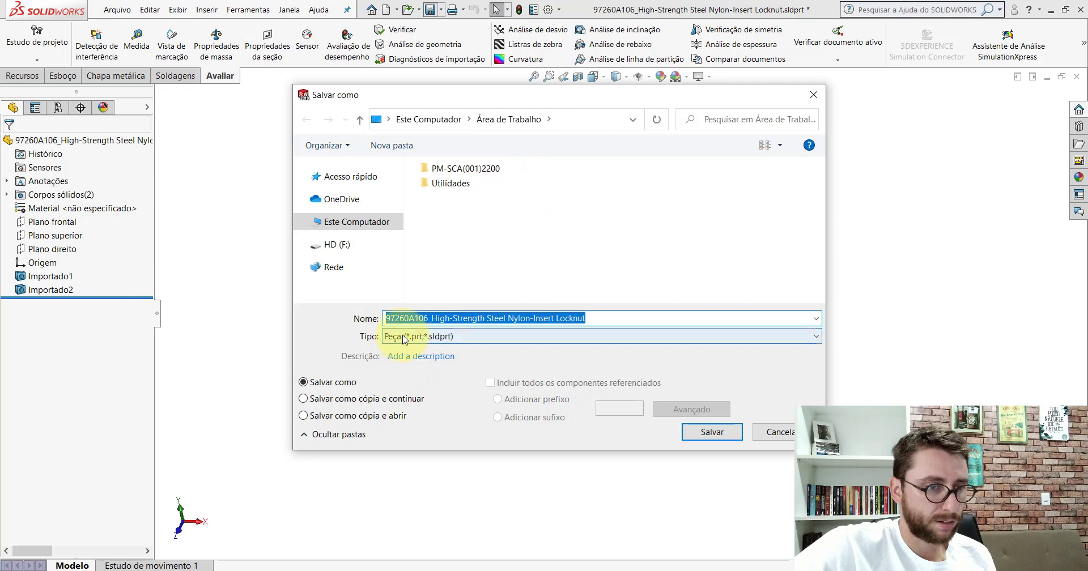
Save the locknut as 'Porca Sextavada Auto Travante DIN 985 - M16' in PM-SCA(001)2200 > Componentes.
{"action": "double_click", "coordinate": [462, 169]}
{"action": "double_click", "coordinate": [472, 164]}
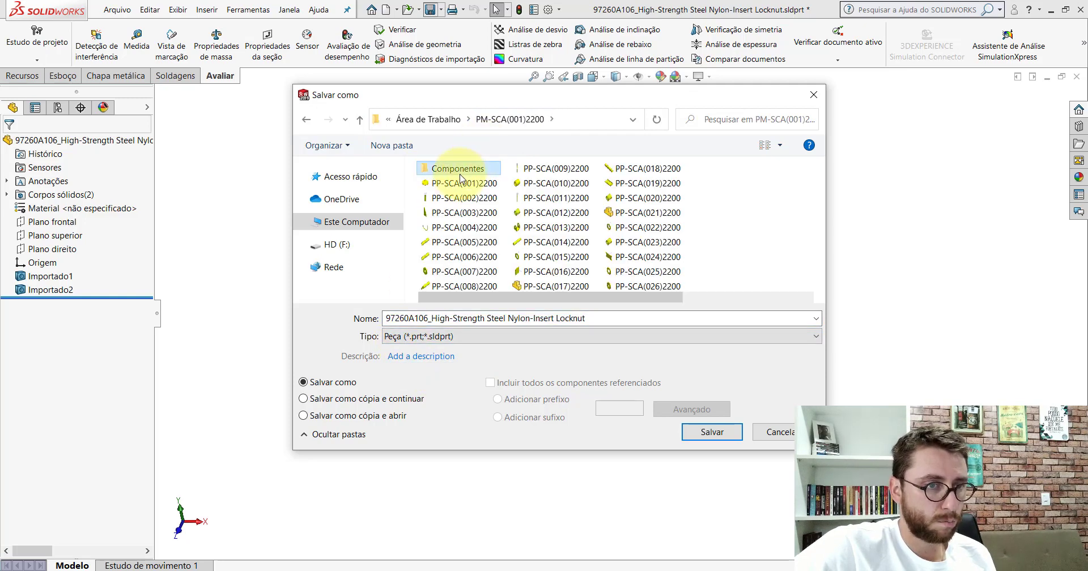
{"action": "triple_click", "coordinate": [595, 319]}
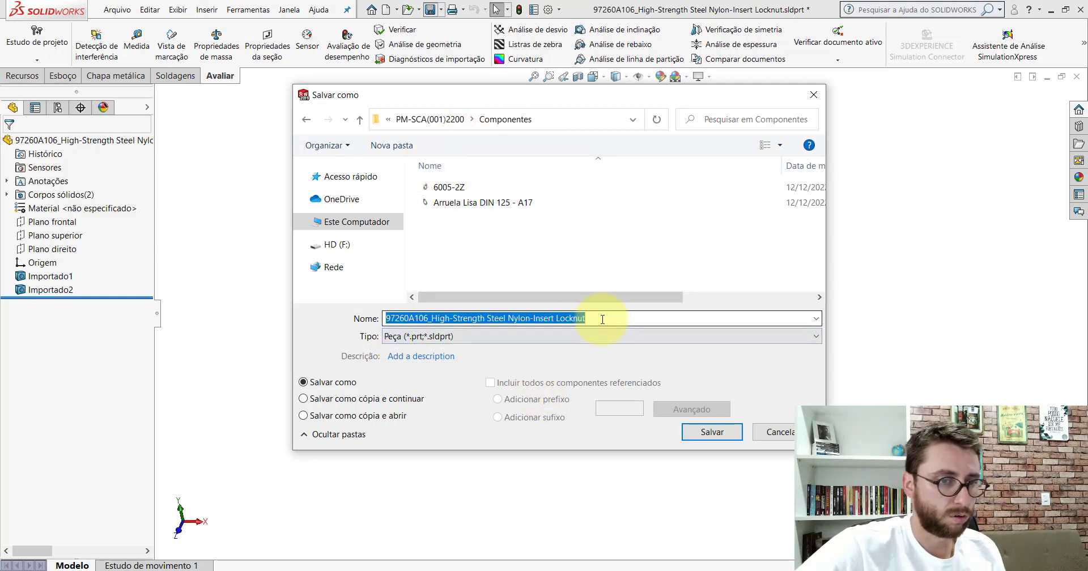
{"action": "type", "text": "Porca Sextavada Auto"}
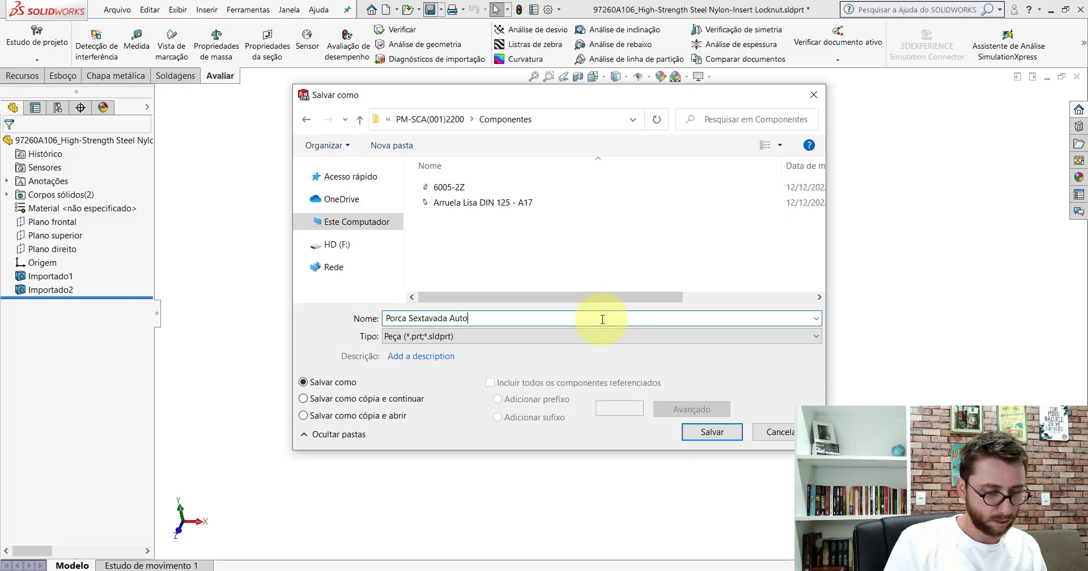
{"action": "type", "text": " Travant"}
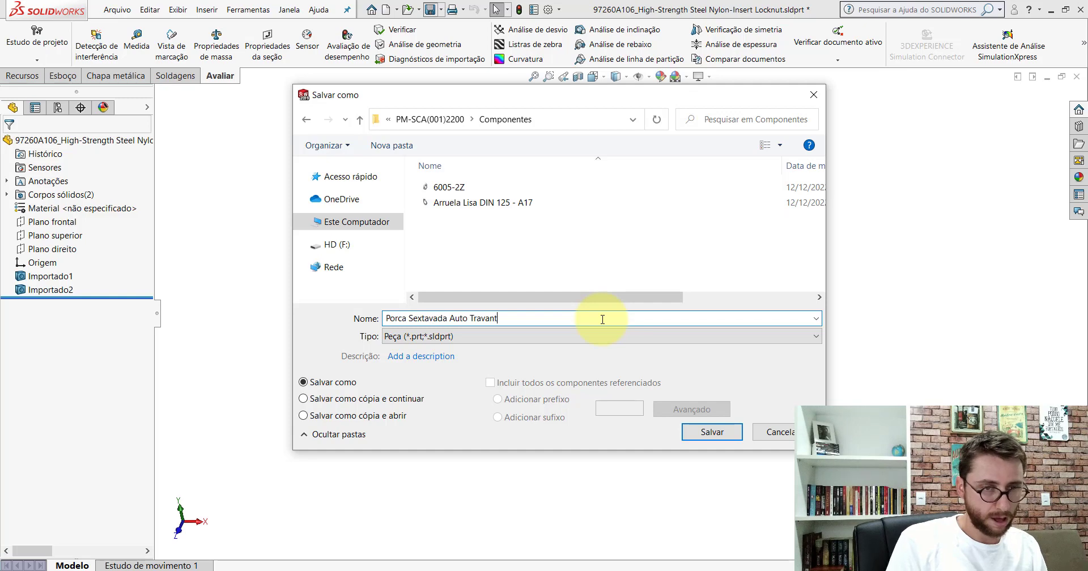
{"action": "type", "text": "e"}
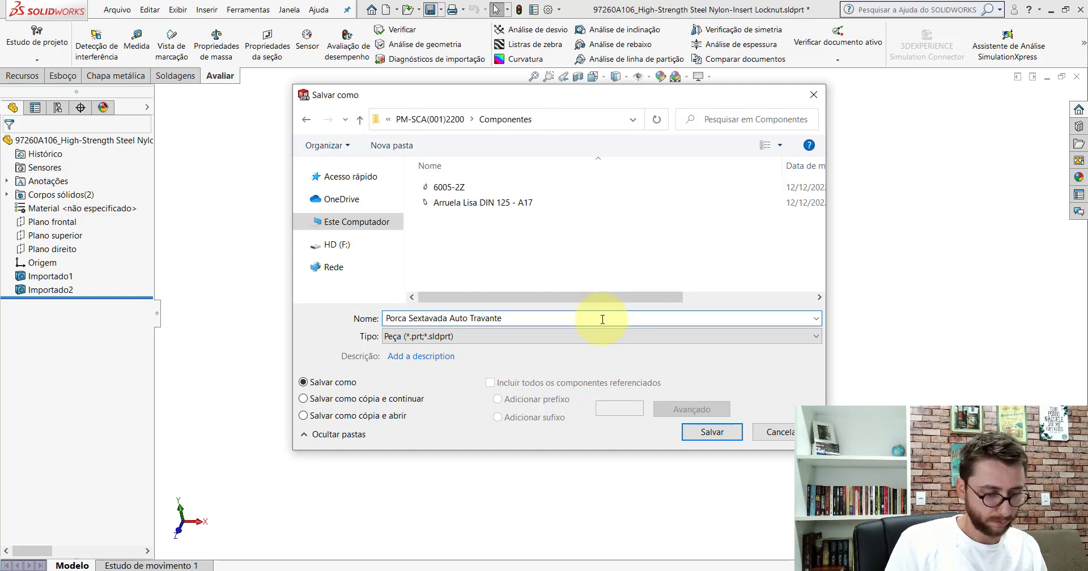
{"action": "type", "text": " DIN 9"}
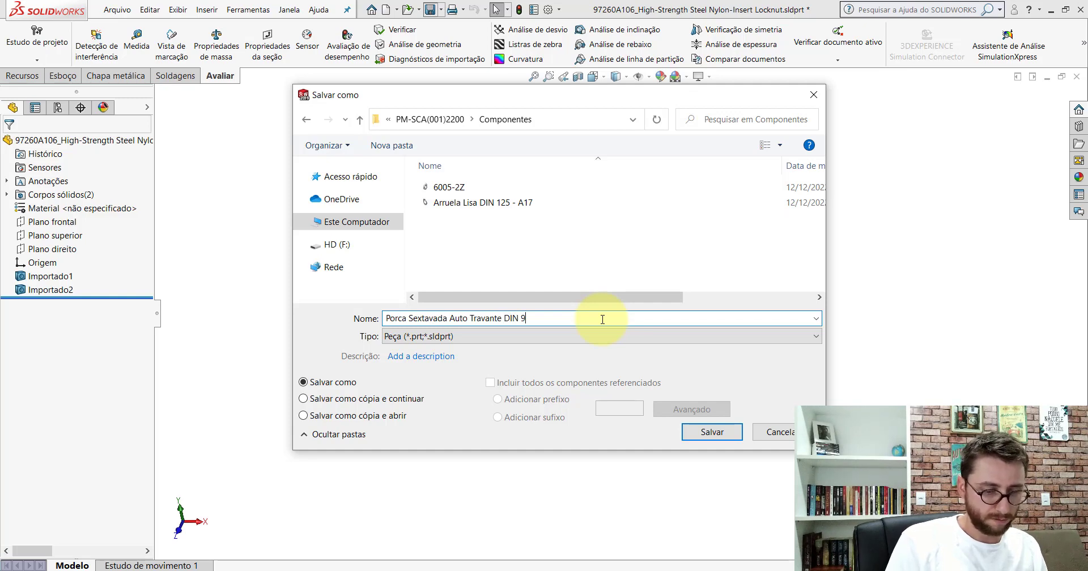
{"action": "type", "text": "85 - M16"}
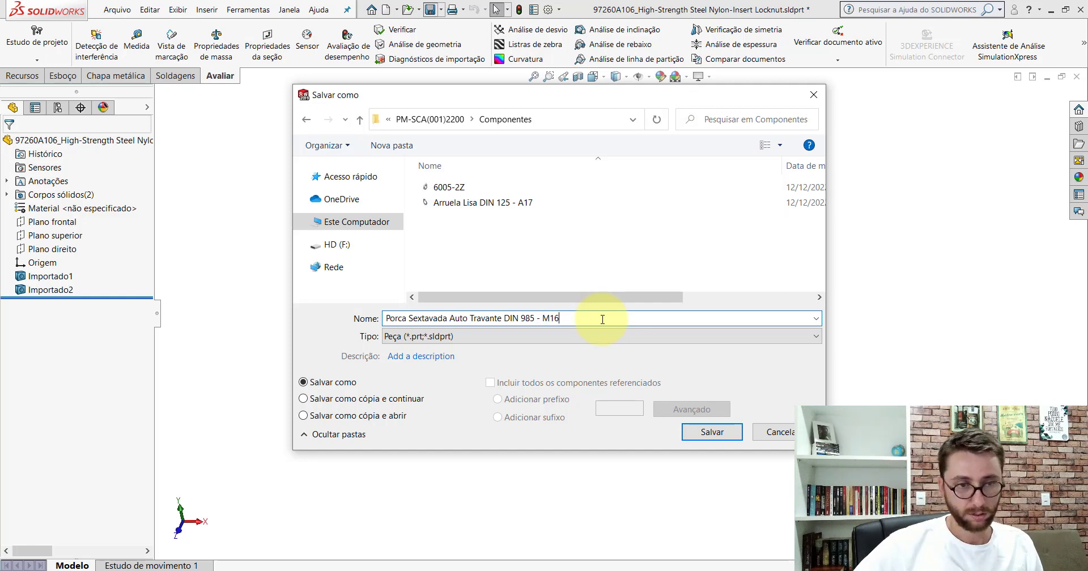
{"action": "key", "text": "Return"}
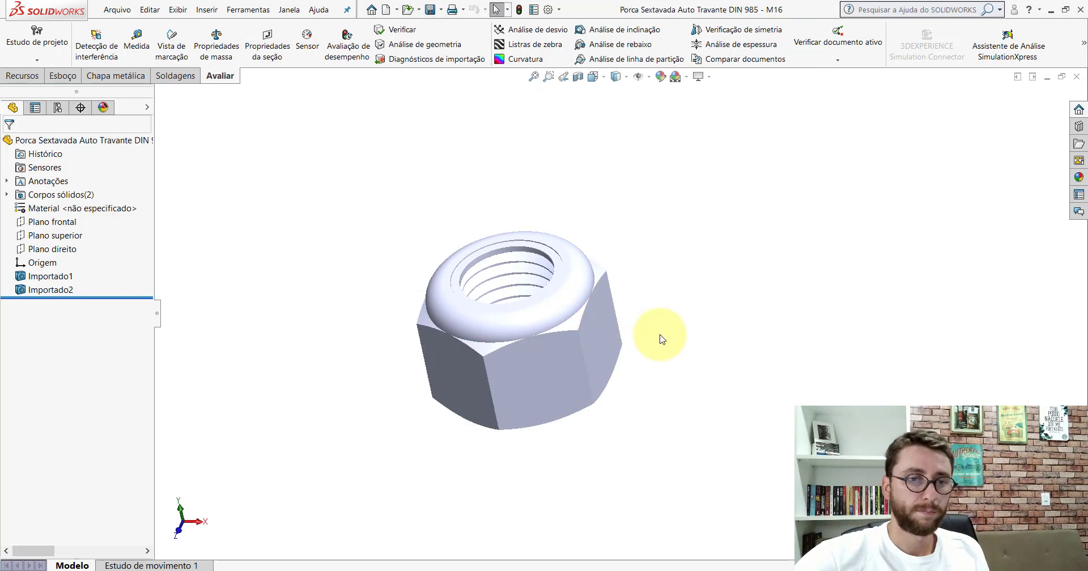
Close the nut part and delete both downloaded locknut files from the desktop.
{"action": "left_click", "coordinate": [1077, 77]}
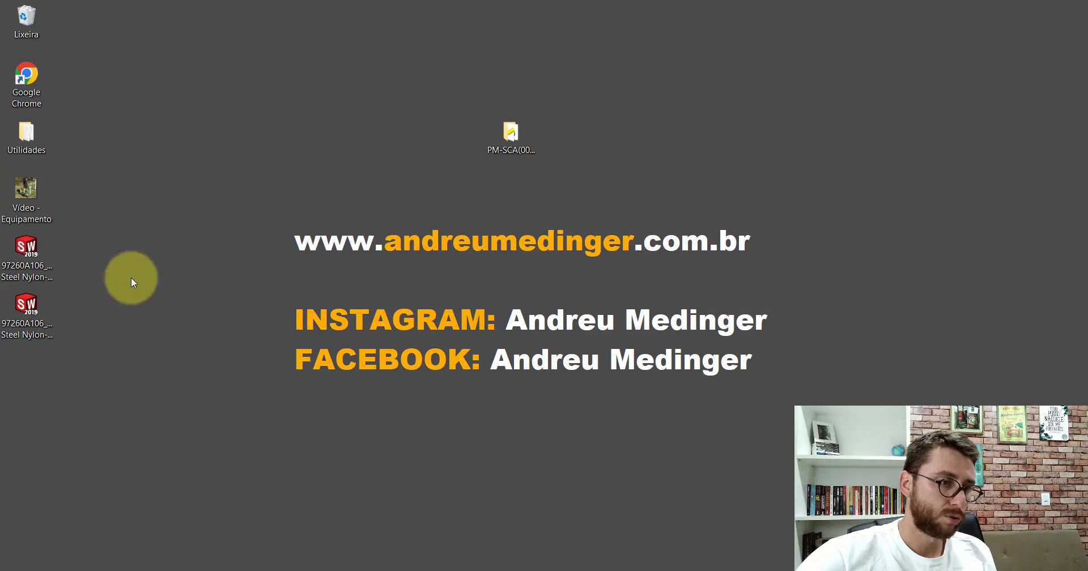
{"action": "left_click", "coordinate": [23, 258]}
{"action": "key", "text": "Delete"}
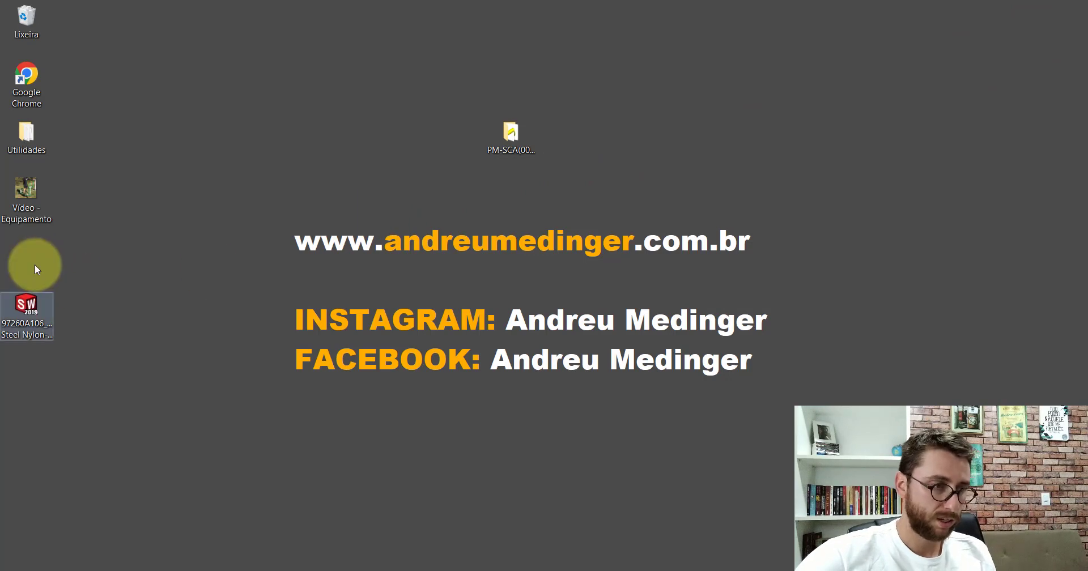
{"action": "left_click", "coordinate": [34, 309]}
{"action": "key", "text": "Delete"}
{"action": "left_click", "coordinate": [620, 534]}
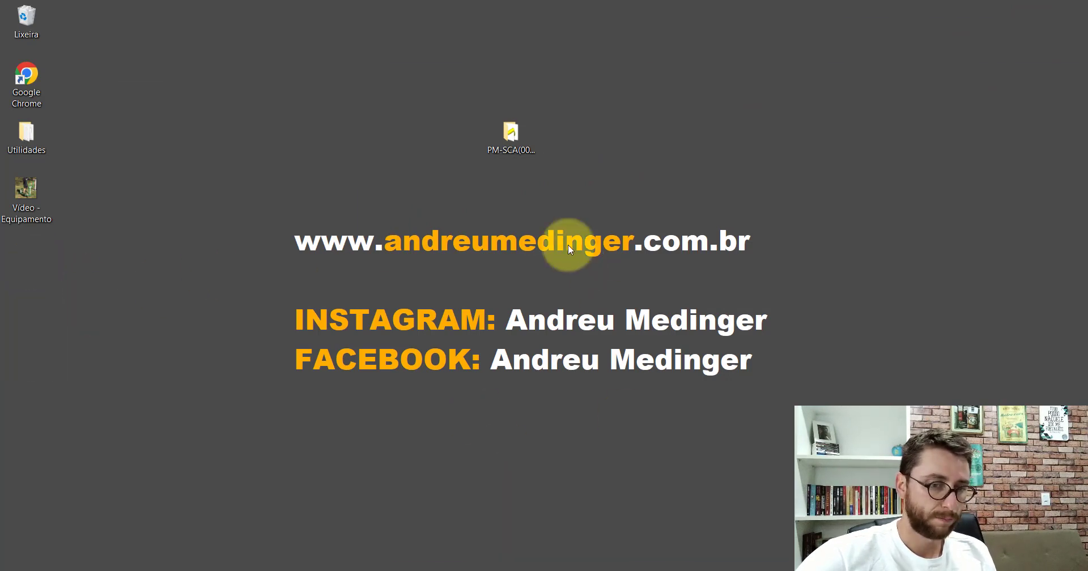
Insert the saved M16 locknut part and place it beside the shaft end.
{"action": "left_click", "coordinate": [88, 40]}
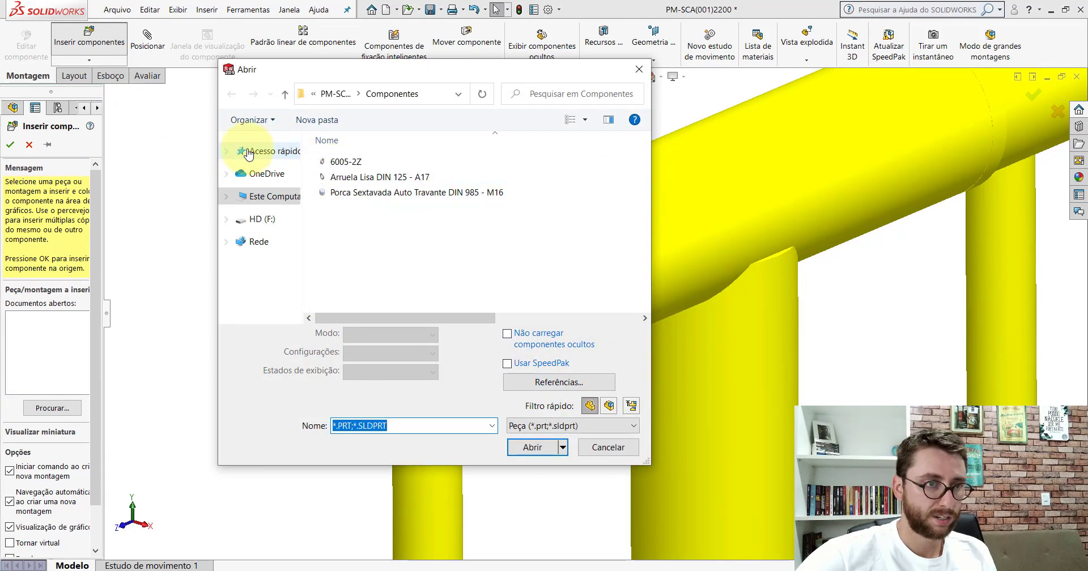
{"action": "double_click", "coordinate": [356, 194]}
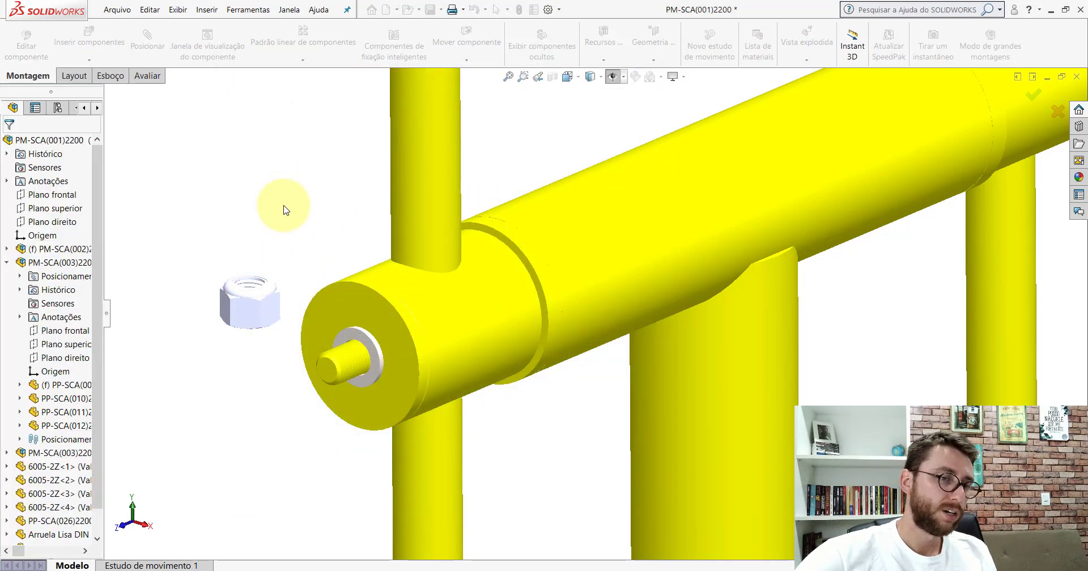
{"action": "left_click", "coordinate": [253, 316]}
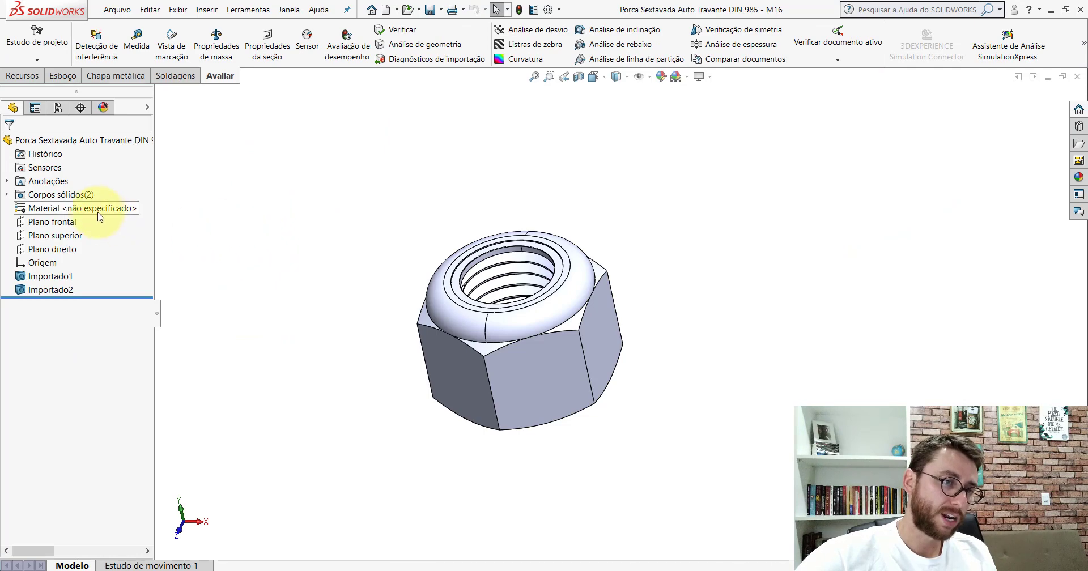
Assign AISI 1020 as the locknut's material and close the nut part.
{"action": "right_click", "coordinate": [99, 217]}
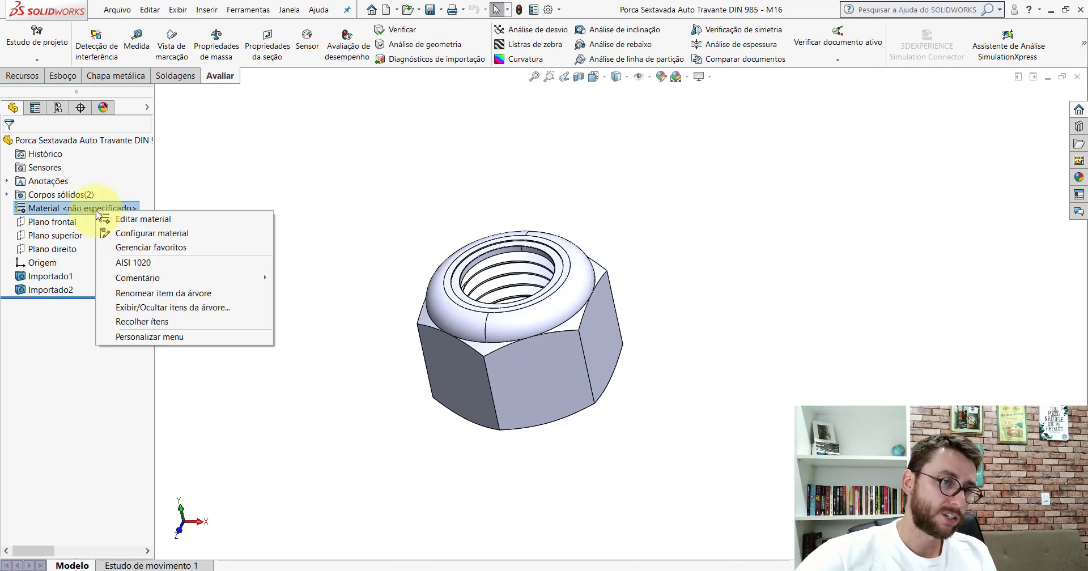
{"action": "left_click", "coordinate": [136, 261]}
{"action": "left_click", "coordinate": [566, 161]}
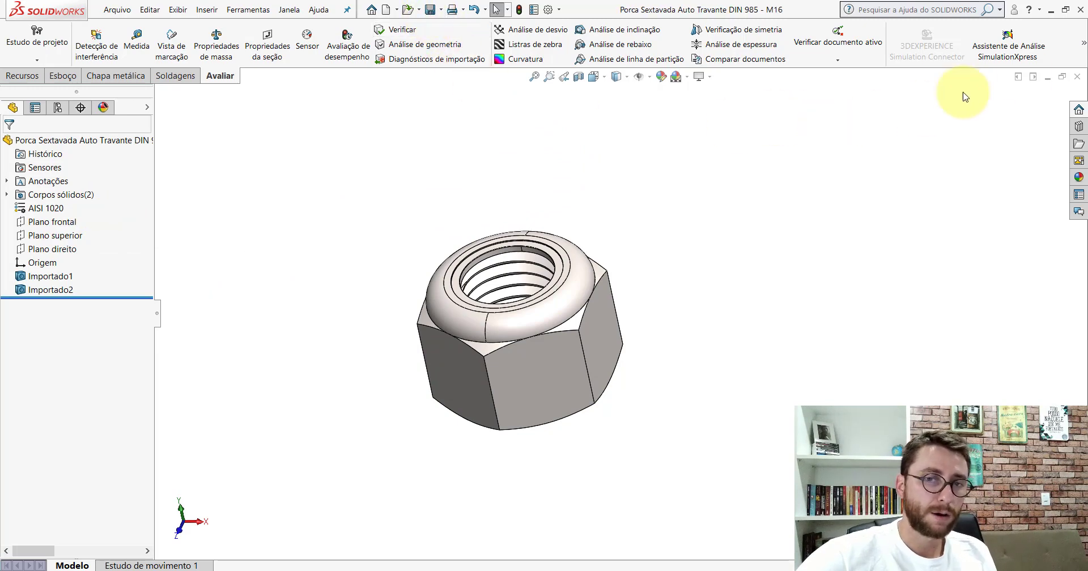
{"action": "left_click", "coordinate": [1077, 76]}
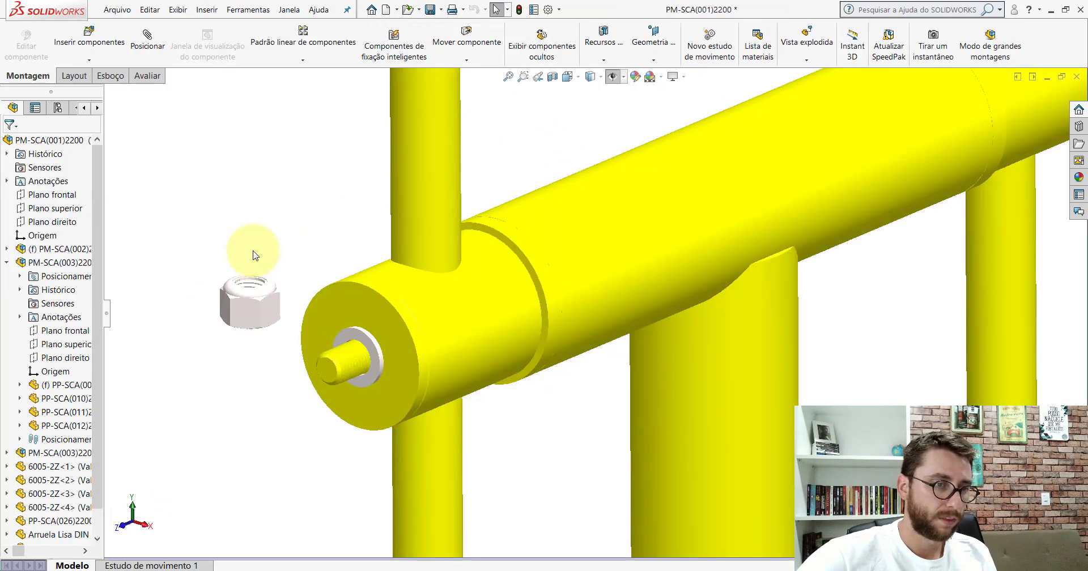
Mate the nut's inner thread face to the shaft's threaded face with a tangent mate.
{"action": "right_click_drag", "start_coordinate": [248, 314], "coordinate": [214, 523]}
{"action": "left_click", "coordinate": [214, 523]}
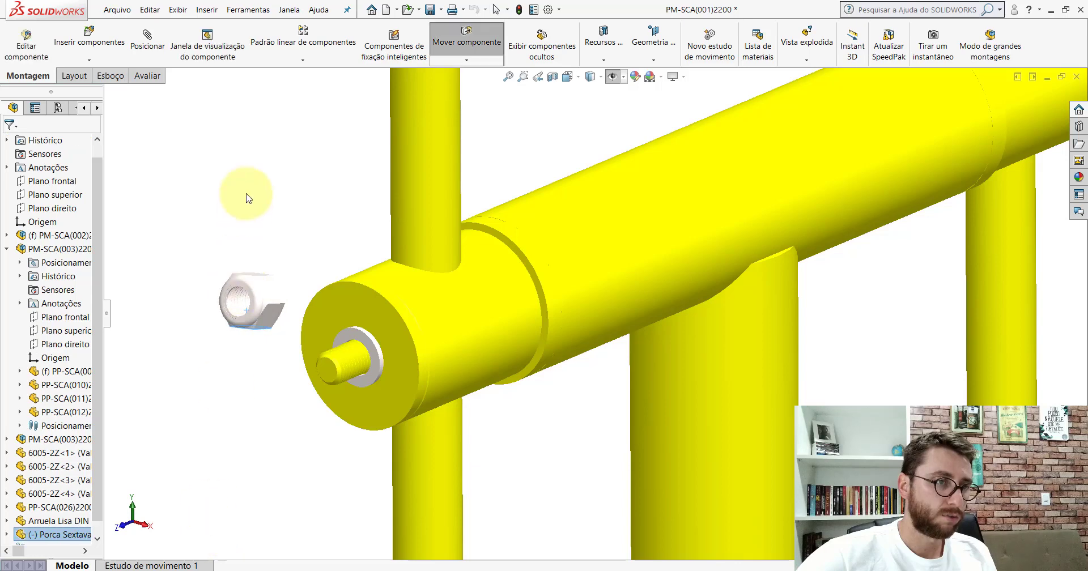
{"action": "scroll", "coordinate": [280, 328], "scroll_direction": "down", "scroll_amount": 3}
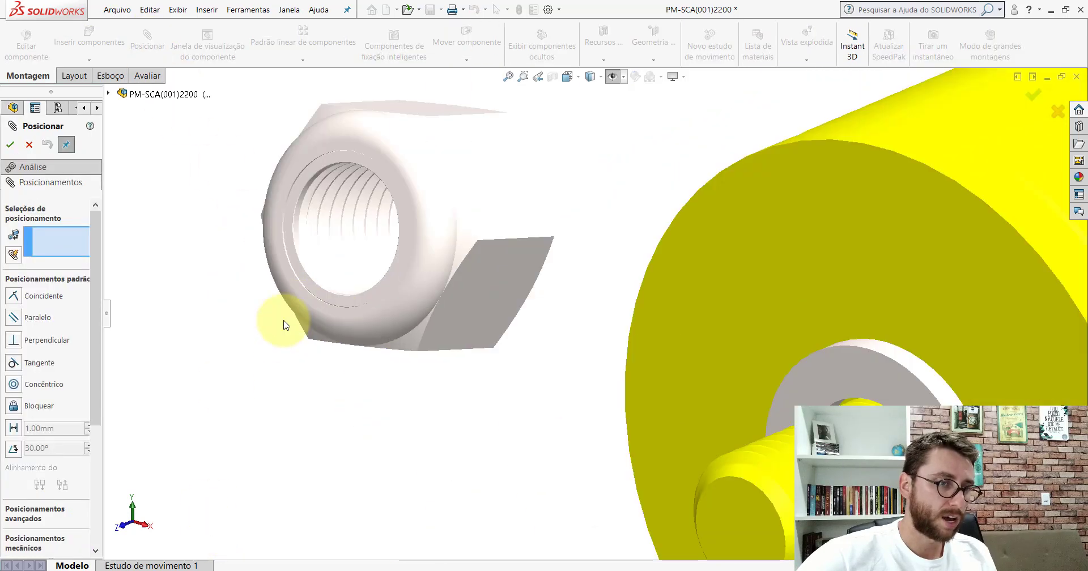
{"action": "scroll", "coordinate": [340, 255], "scroll_direction": "down", "scroll_amount": 3}
{"action": "scroll", "coordinate": [408, 218], "scroll_direction": "down", "scroll_amount": 3}
{"action": "scroll", "coordinate": [449, 211], "scroll_direction": "down", "scroll_amount": 2}
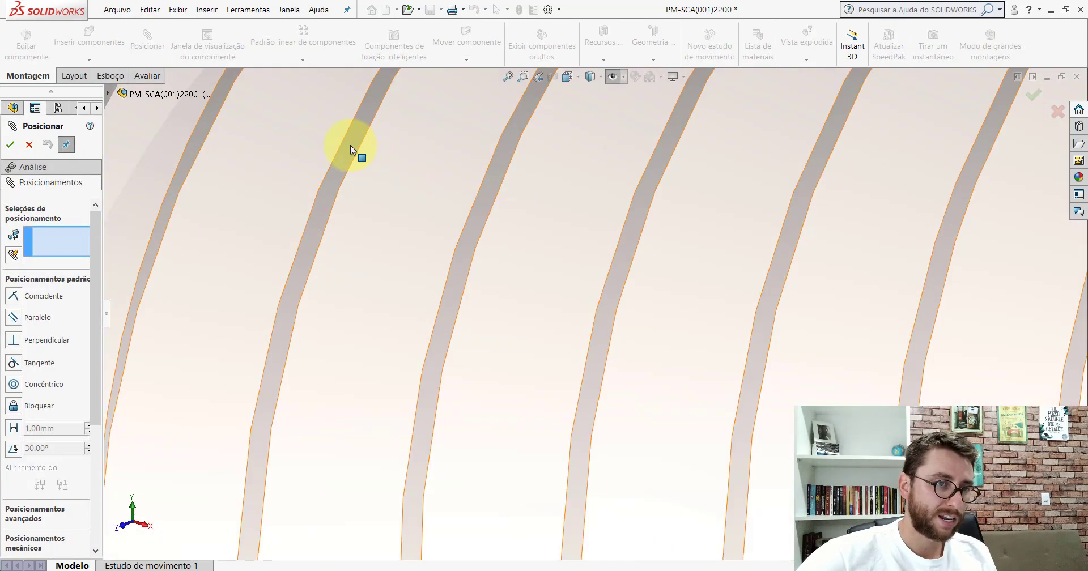
{"action": "left_click", "coordinate": [351, 145]}
{"action": "scroll", "coordinate": [396, 187], "scroll_direction": "up", "scroll_amount": 3}
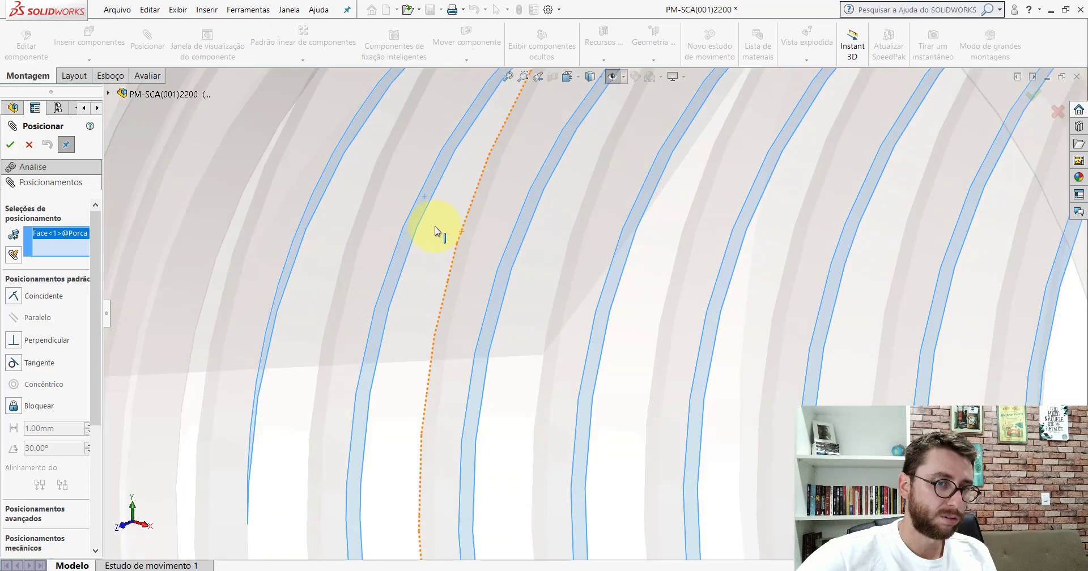
{"action": "scroll", "coordinate": [493, 250], "scroll_direction": "up", "scroll_amount": 3}
{"action": "scroll", "coordinate": [606, 283], "scroll_direction": "up", "scroll_amount": 3}
{"action": "scroll", "coordinate": [665, 298], "scroll_direction": "up", "scroll_amount": 3}
{"action": "scroll", "coordinate": [619, 303], "scroll_direction": "down", "scroll_amount": 3}
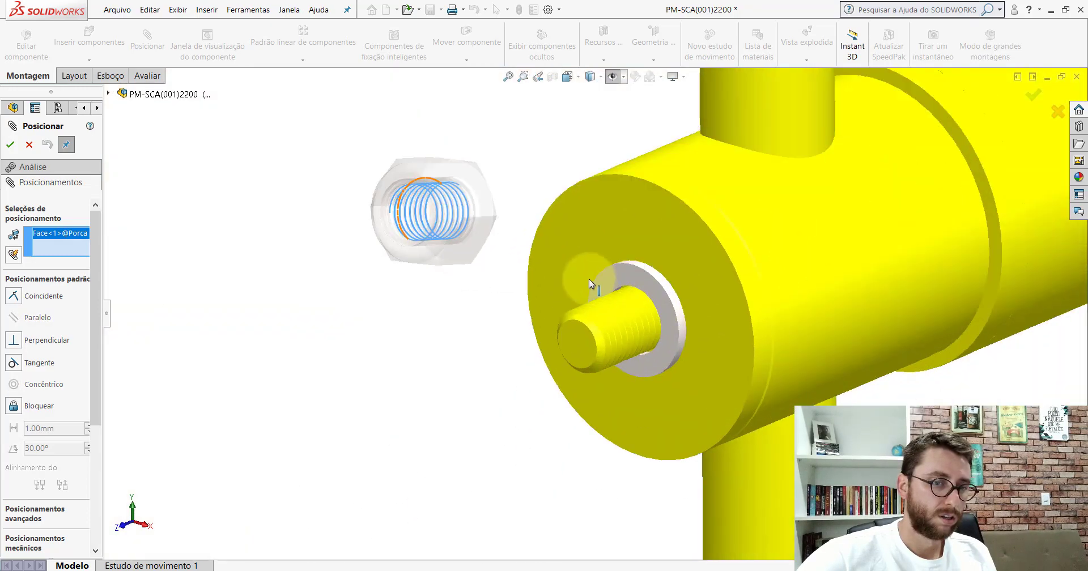
{"action": "scroll", "coordinate": [634, 359], "scroll_direction": "down", "scroll_amount": 3}
{"action": "scroll", "coordinate": [527, 376], "scroll_direction": "down", "scroll_amount": 3}
{"action": "scroll", "coordinate": [444, 257], "scroll_direction": "down", "scroll_amount": 3}
{"action": "scroll", "coordinate": [440, 250], "scroll_direction": "down", "scroll_amount": 2}
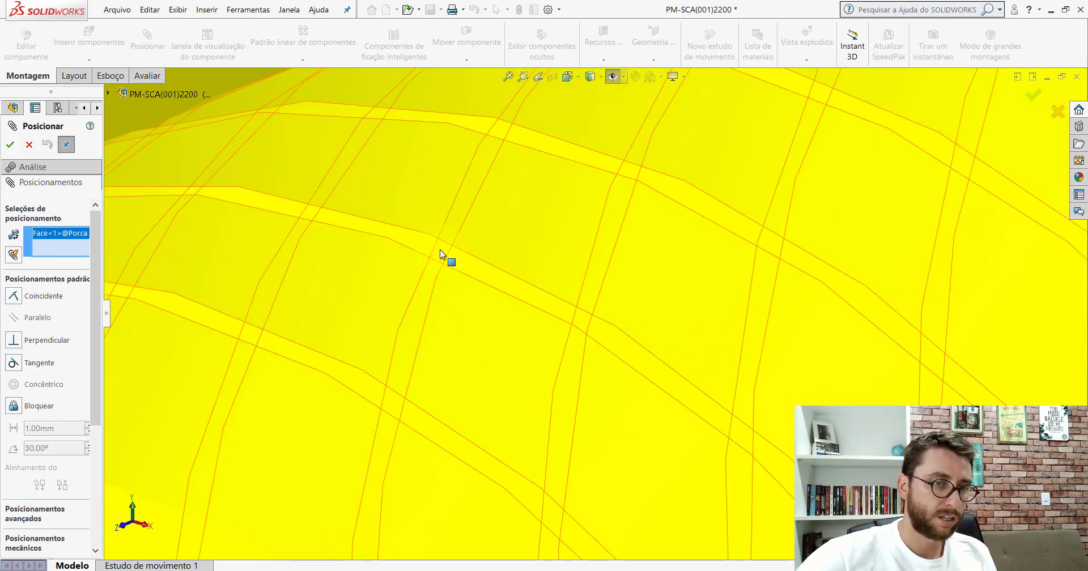
{"action": "left_click", "coordinate": [440, 249]}
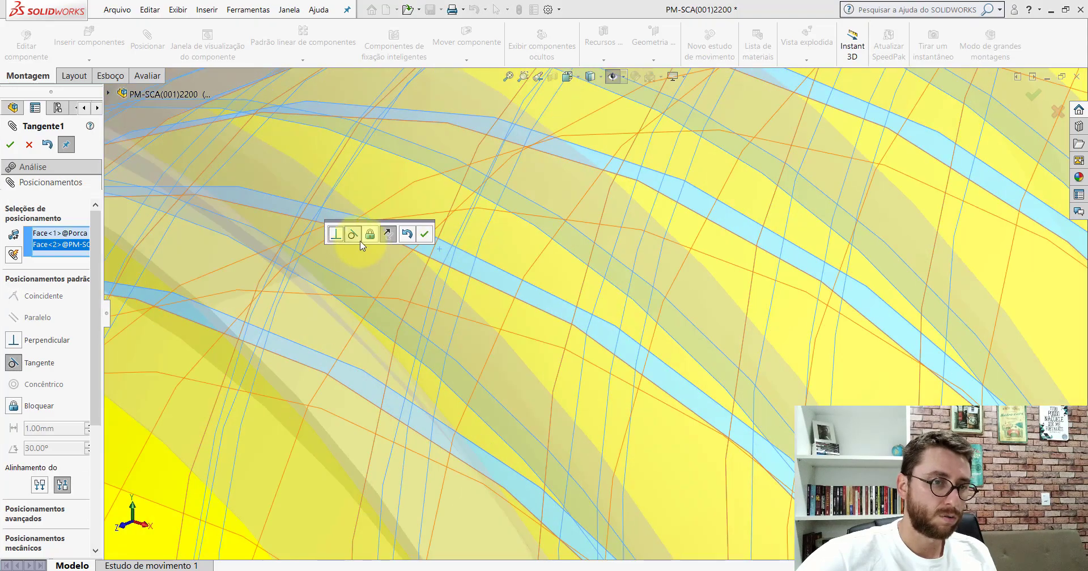
{"action": "scroll", "coordinate": [498, 264], "scroll_direction": "up", "scroll_amount": 2}
{"action": "scroll", "coordinate": [498, 263], "scroll_direction": "up", "scroll_amount": 2}
{"action": "scroll", "coordinate": [498, 263], "scroll_direction": "up", "scroll_amount": 2}
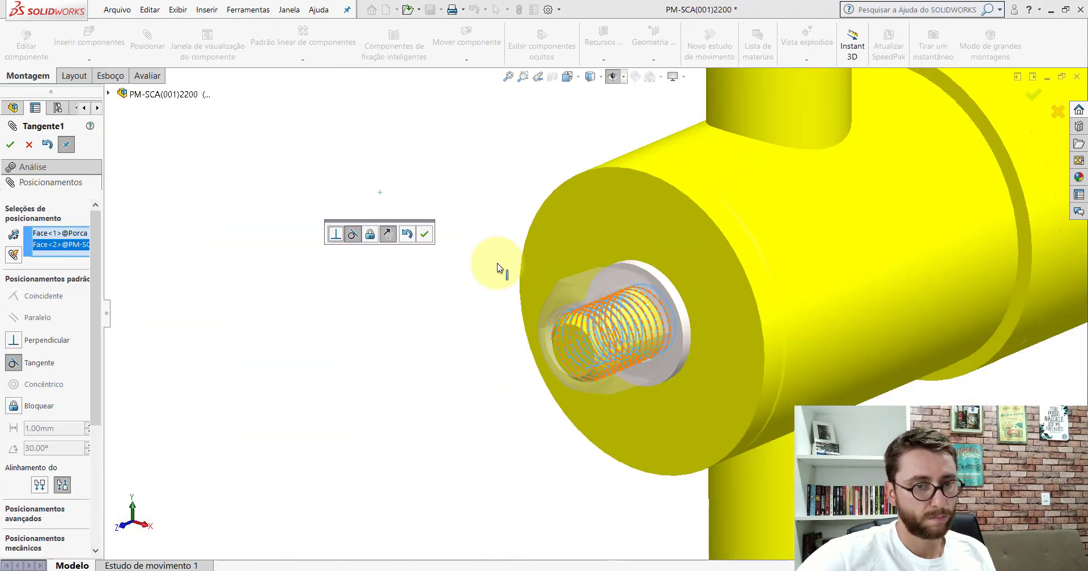
{"action": "key", "text": "Return"}
{"action": "scroll", "coordinate": [494, 266], "scroll_direction": "down", "scroll_amount": 5}
{"action": "key", "text": "Return"}
{"action": "scroll", "coordinate": [579, 321], "scroll_direction": "up", "scroll_amount": 2}
{"action": "scroll", "coordinate": [581, 324], "scroll_direction": "up", "scroll_amount": 3}
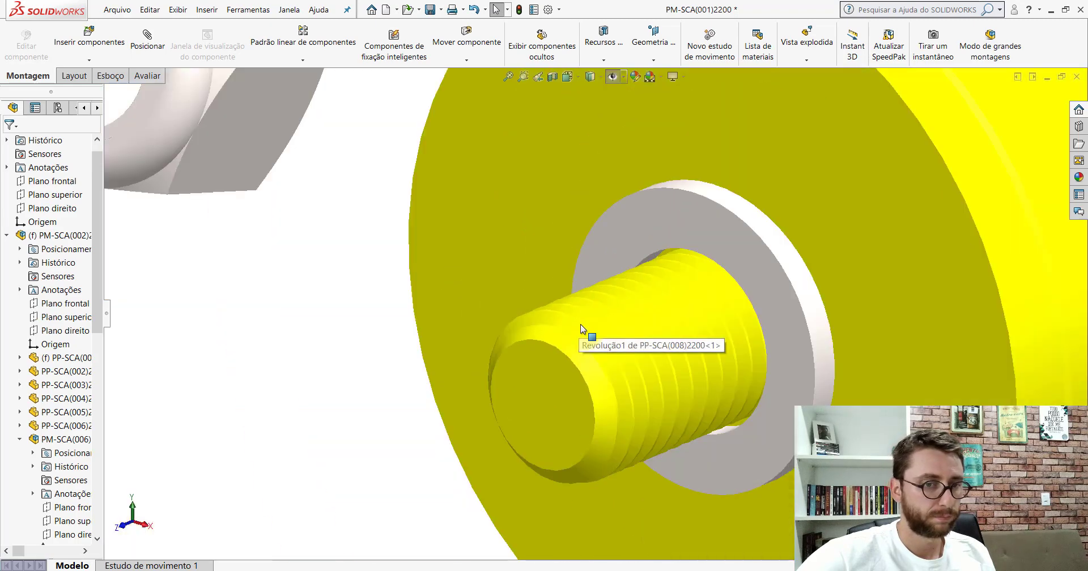
{"action": "scroll", "coordinate": [561, 315], "scroll_direction": "up", "scroll_amount": 3}
{"action": "scroll", "coordinate": [486, 304], "scroll_direction": "down", "scroll_amount": 1}
{"action": "scroll", "coordinate": [502, 331], "scroll_direction": "down", "scroll_amount": 2}
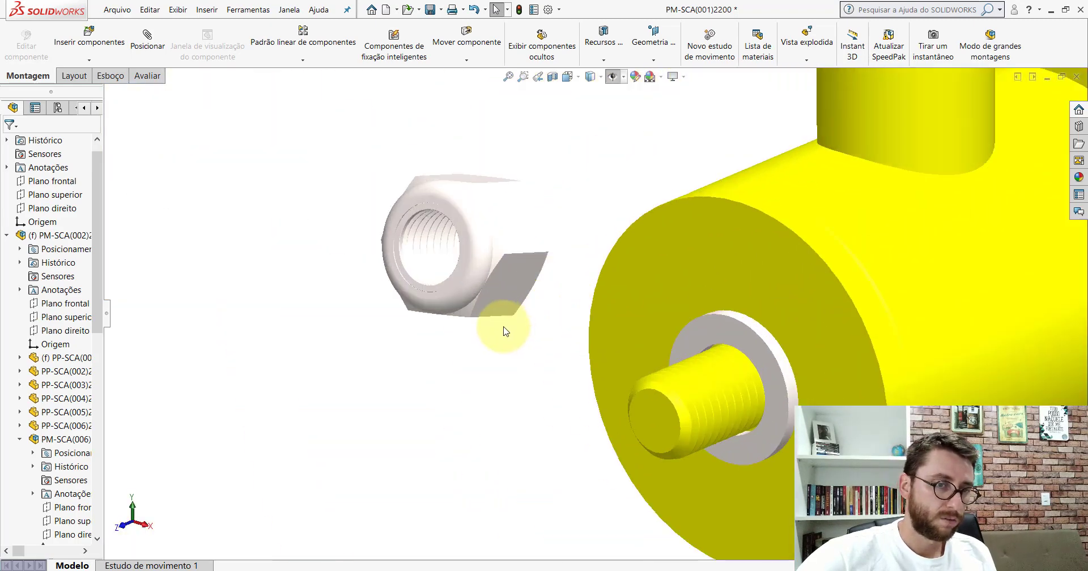
Make the nut's inner thread face concentric with the threaded shaft's cylindrical face.
{"action": "left_click", "coordinate": [148, 59]}
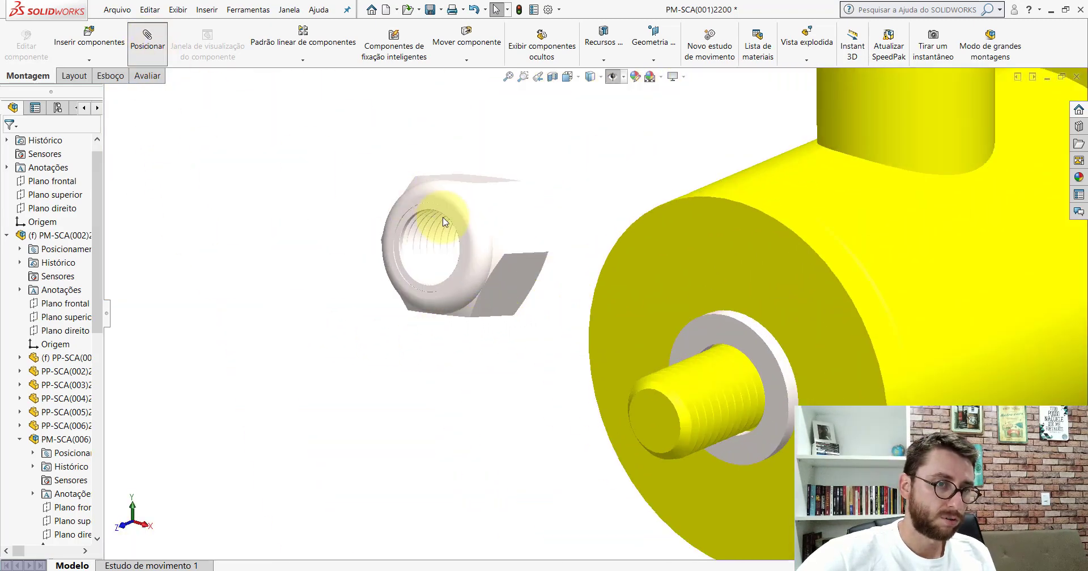
{"action": "scroll", "coordinate": [437, 219], "scroll_direction": "down", "scroll_amount": 3}
{"action": "scroll", "coordinate": [427, 229], "scroll_direction": "down", "scroll_amount": 2}
{"action": "scroll", "coordinate": [427, 229], "scroll_direction": "down", "scroll_amount": 2}
{"action": "scroll", "coordinate": [418, 192], "scroll_direction": "down", "scroll_amount": 2}
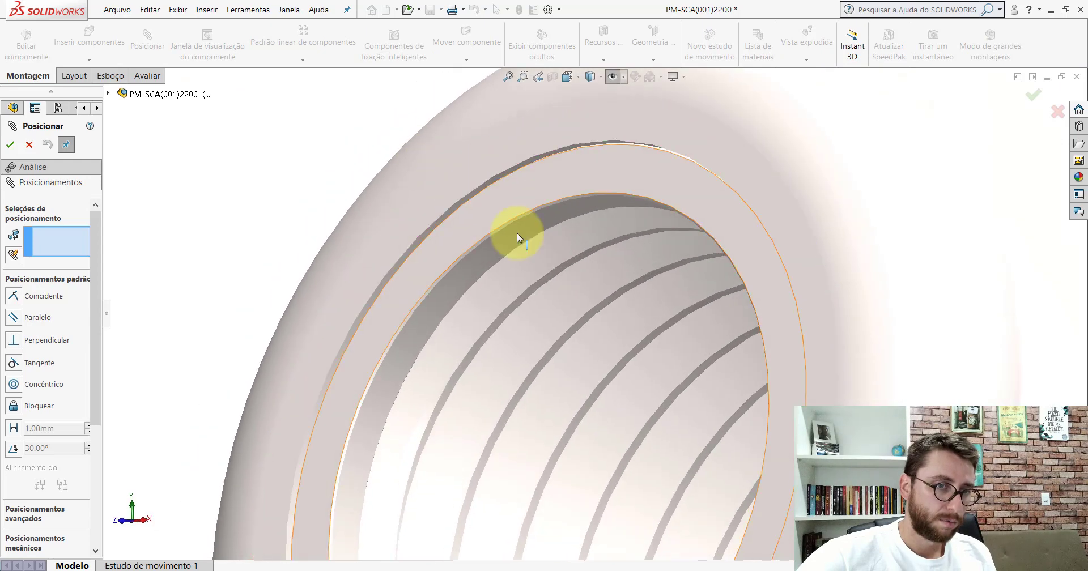
{"action": "scroll", "coordinate": [515, 236], "scroll_direction": "down", "scroll_amount": 1}
{"action": "left_click", "coordinate": [424, 172]}
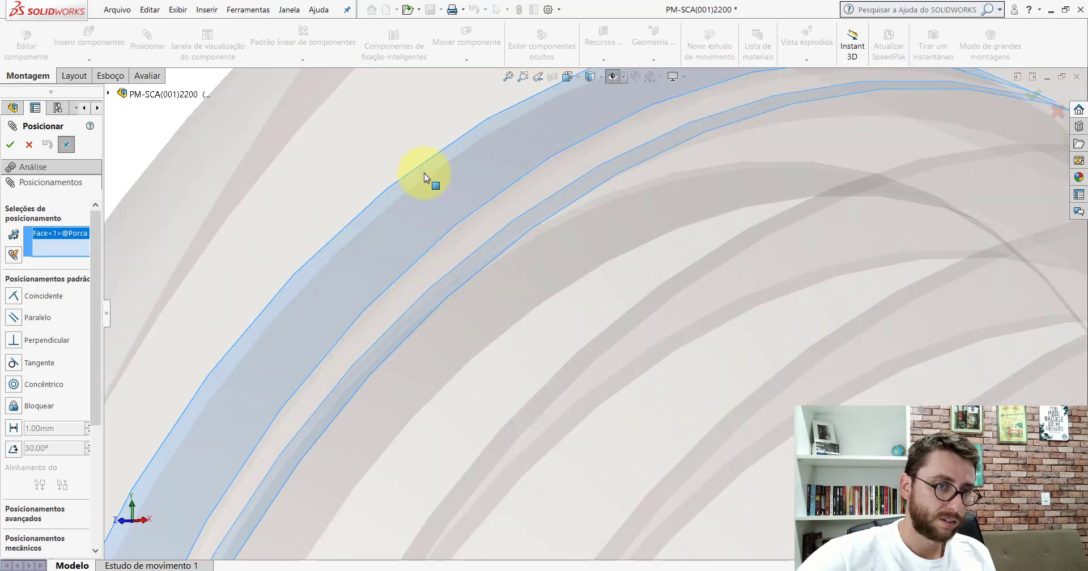
{"action": "scroll", "coordinate": [437, 199], "scroll_direction": "up", "scroll_amount": 2}
{"action": "scroll", "coordinate": [487, 254], "scroll_direction": "up", "scroll_amount": 2}
{"action": "scroll", "coordinate": [487, 254], "scroll_direction": "up", "scroll_amount": 2}
{"action": "scroll", "coordinate": [559, 291], "scroll_direction": "up", "scroll_amount": 2}
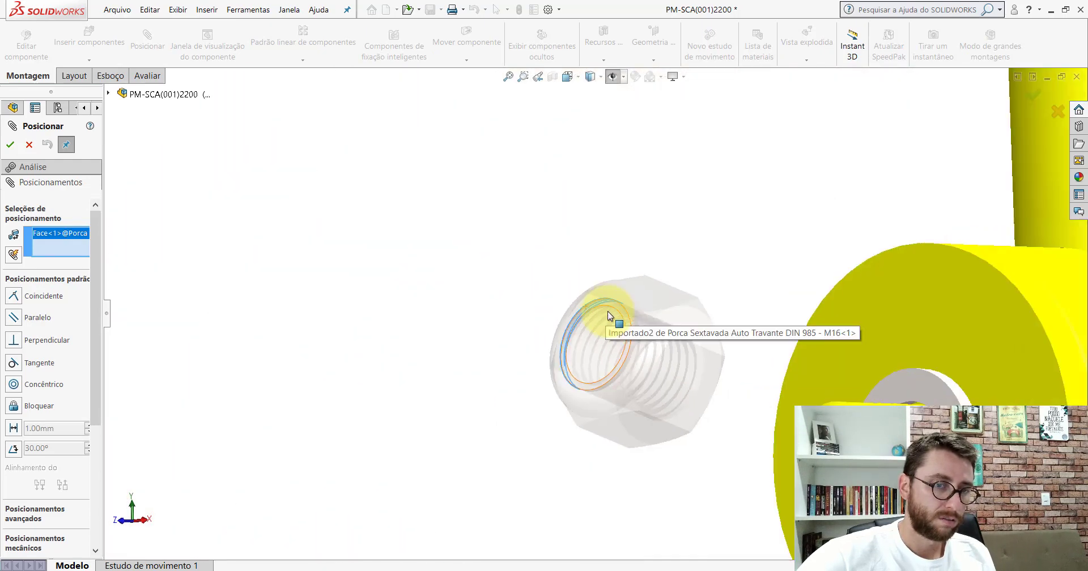
{"action": "scroll", "coordinate": [607, 311], "scroll_direction": "down", "scroll_amount": 1}
{"action": "scroll", "coordinate": [740, 339], "scroll_direction": "down", "scroll_amount": 3}
{"action": "scroll", "coordinate": [450, 219], "scroll_direction": "down", "scroll_amount": 2}
{"action": "scroll", "coordinate": [438, 211], "scroll_direction": "down", "scroll_amount": 2}
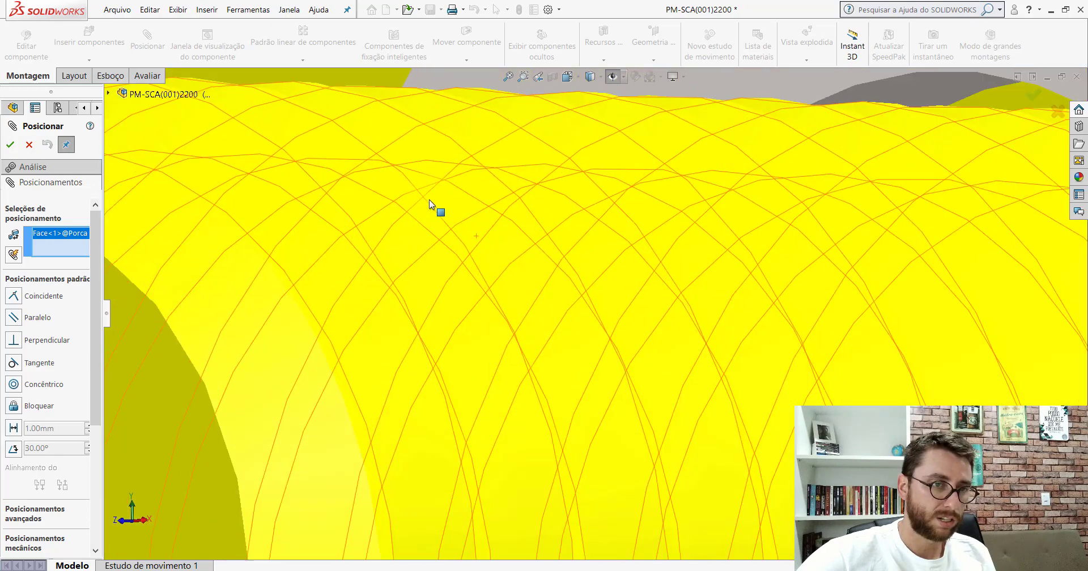
{"action": "scroll", "coordinate": [431, 227], "scroll_direction": "down", "scroll_amount": 2}
{"action": "scroll", "coordinate": [431, 194], "scroll_direction": "down", "scroll_amount": 2}
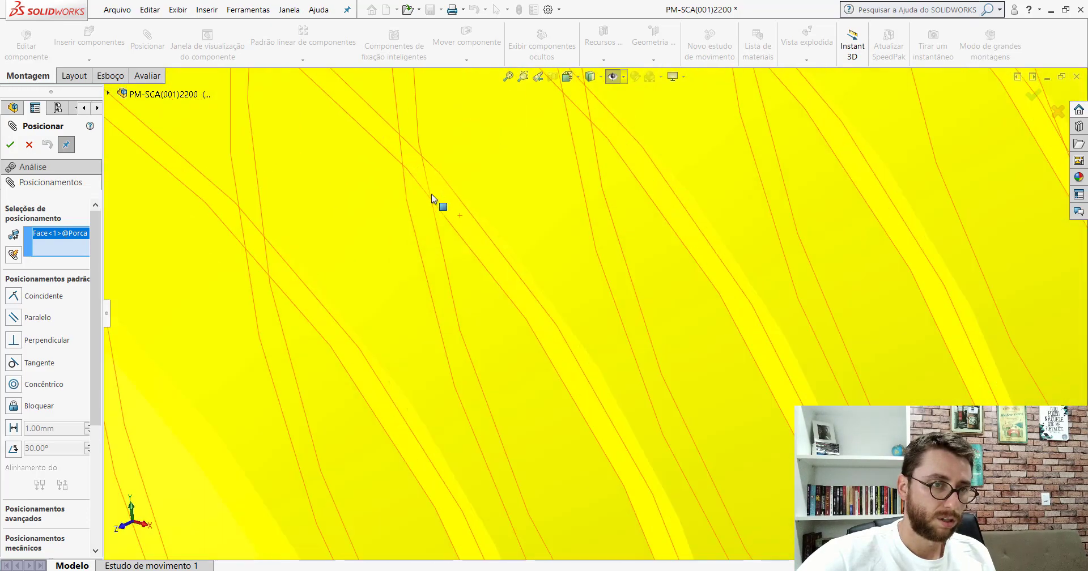
{"action": "left_click", "coordinate": [421, 156]}
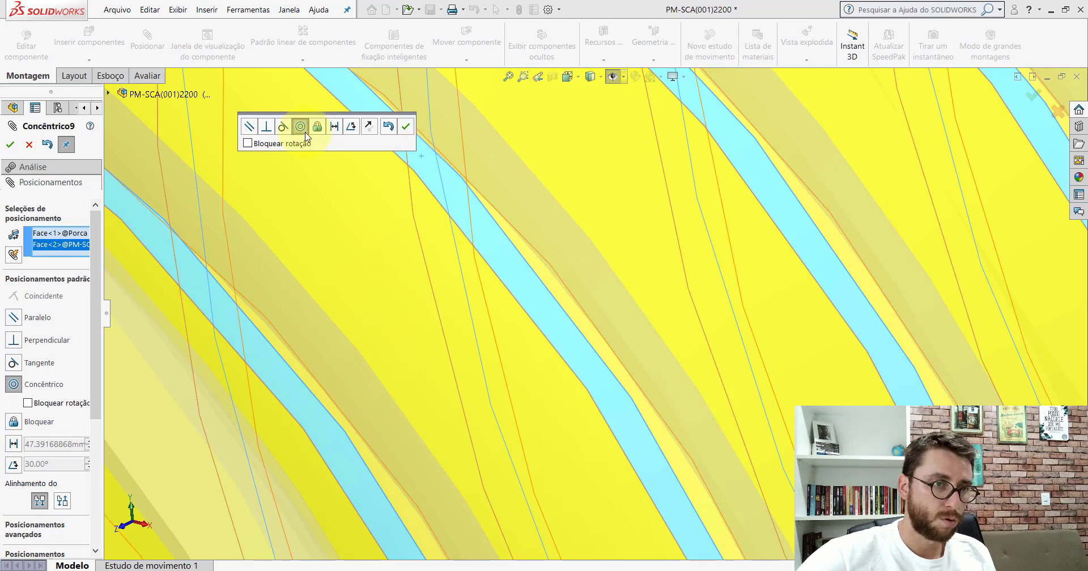
{"action": "left_click", "coordinate": [405, 130]}
Seat the nut flush against the washer's outer face with a coincident mate.
{"action": "scroll", "coordinate": [595, 260], "scroll_direction": "up", "scroll_amount": 3}
{"action": "scroll", "coordinate": [595, 260], "scroll_direction": "up", "scroll_amount": 3}
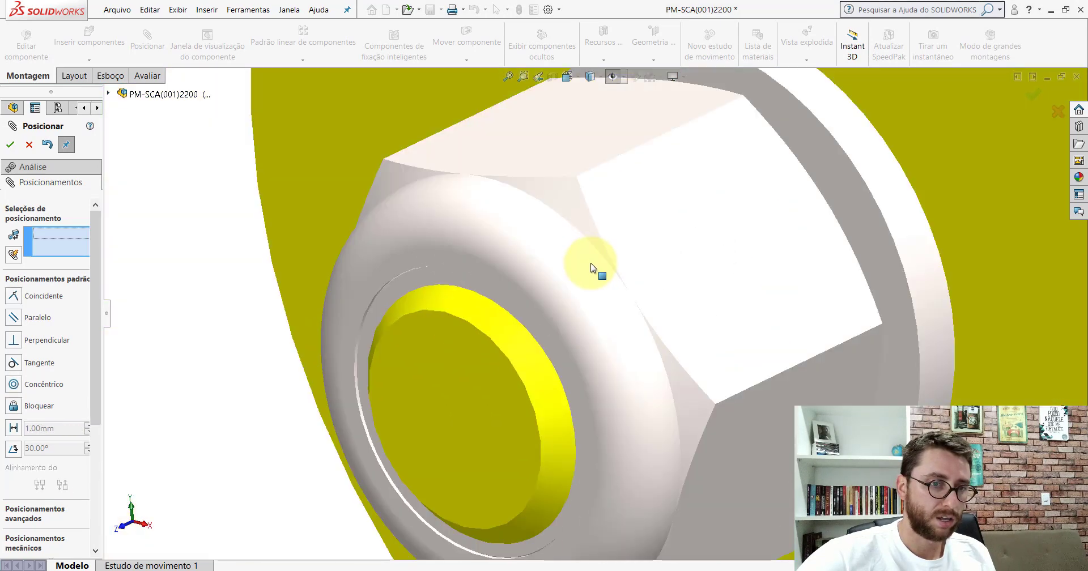
{"action": "scroll", "coordinate": [606, 267], "scroll_direction": "up", "scroll_amount": 3}
{"action": "left_click_drag", "start_coordinate": [585, 296], "coordinate": [340, 351]}
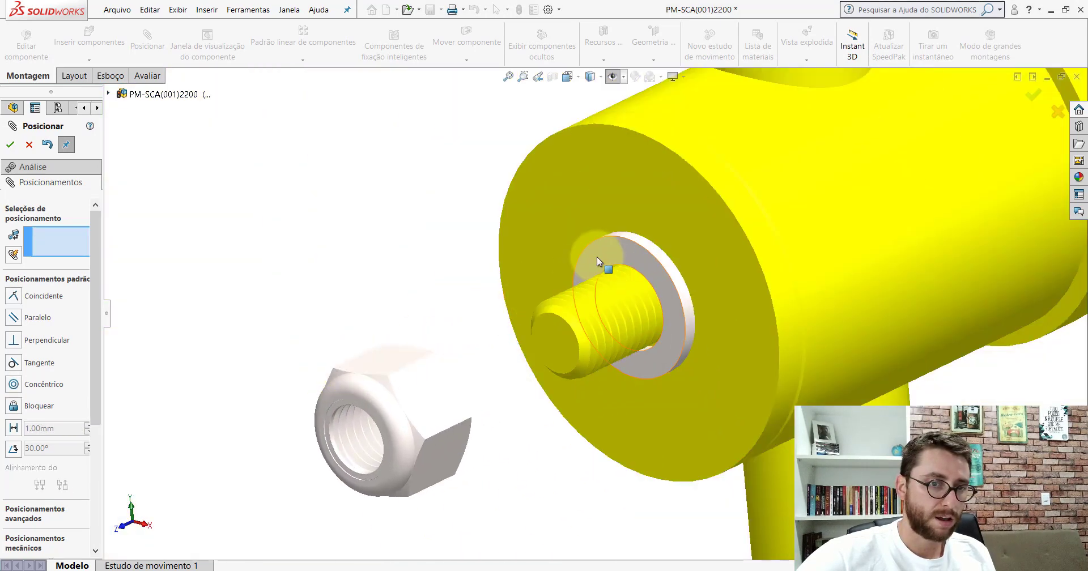
{"action": "left_click", "coordinate": [598, 256]}
{"action": "mouse_move", "coordinate": [598, 256]}
{"action": "middle_mouse_down"}
{"action": "mouse_move", "coordinate": [758, 160]}
{"action": "mouse_move", "coordinate": [819, 150]}
{"action": "mouse_move", "coordinate": [912, 263]}
{"action": "middle_mouse_up"}
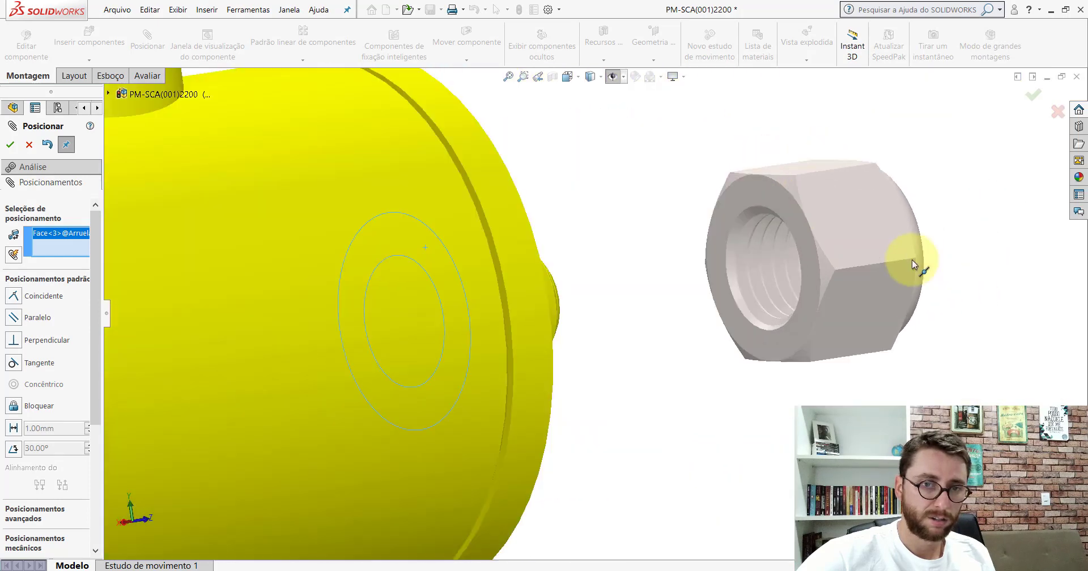
{"action": "left_click", "coordinate": [771, 195]}
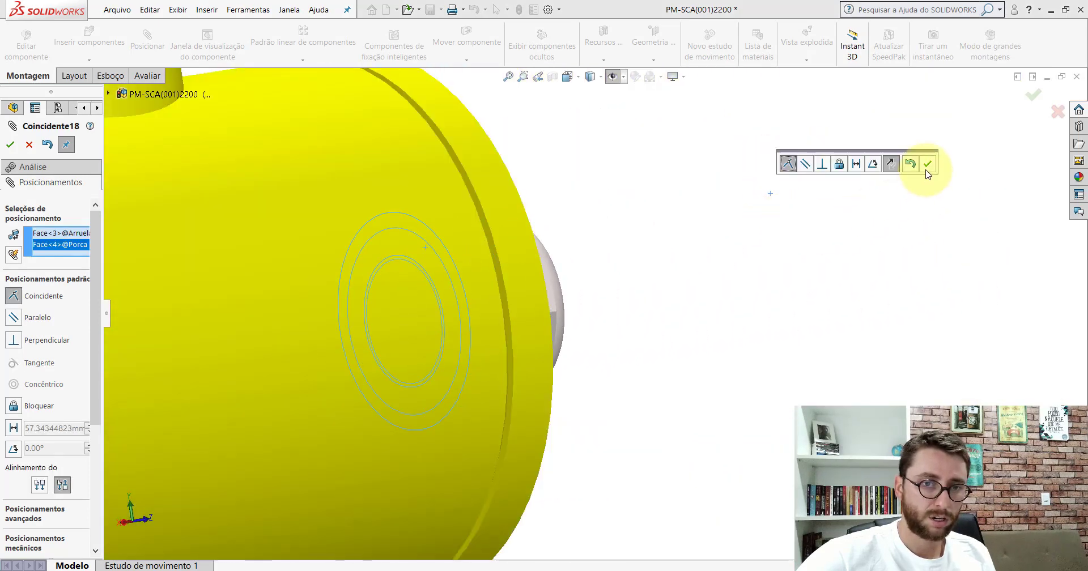
{"action": "left_click", "coordinate": [922, 171]}
{"action": "scroll", "coordinate": [623, 281], "scroll_direction": "up", "scroll_amount": 5}
{"action": "mouse_move", "coordinate": [624, 282]}
{"action": "middle_mouse_down"}
{"action": "mouse_move", "coordinate": [469, 272]}
{"action": "mouse_move", "coordinate": [323, 302]}
{"action": "middle_mouse_up"}
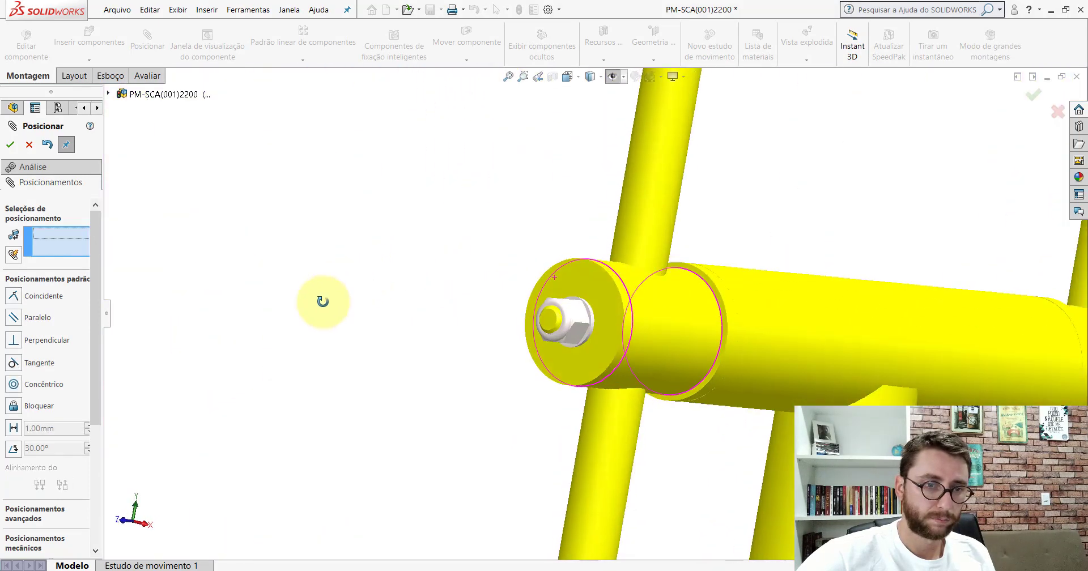
Show the reference planes and turn the nut about the shaft to align a hex flat.
{"action": "scroll", "coordinate": [424, 338], "scroll_direction": "down", "scroll_amount": 3}
{"action": "scroll", "coordinate": [590, 332], "scroll_direction": "down", "scroll_amount": 2}
{"action": "scroll", "coordinate": [590, 332], "scroll_direction": "down", "scroll_amount": 2}
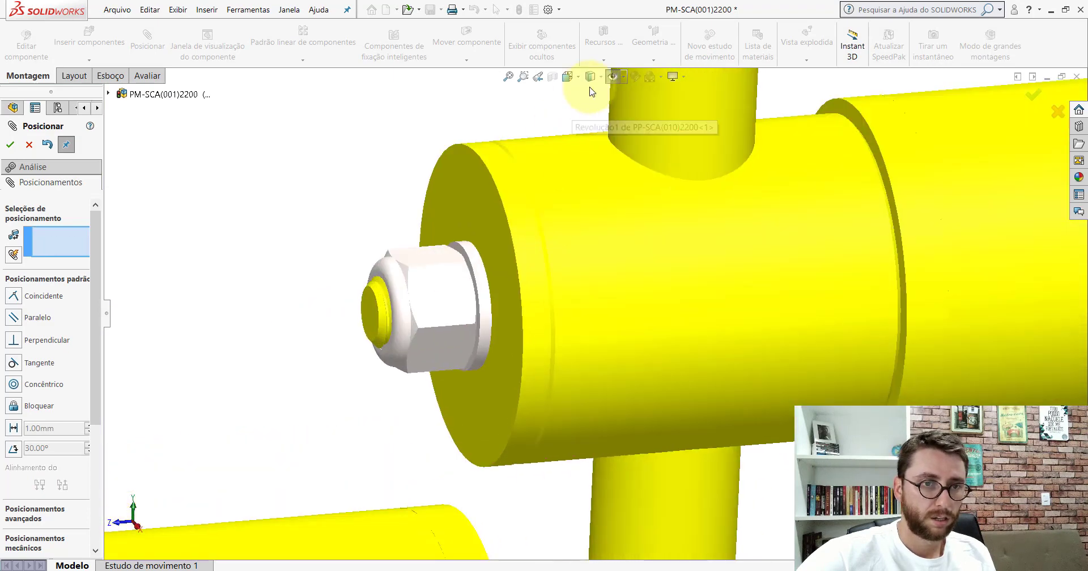
{"action": "left_click", "coordinate": [618, 72]}
{"action": "scroll", "coordinate": [420, 309], "scroll_direction": "down", "scroll_amount": 2}
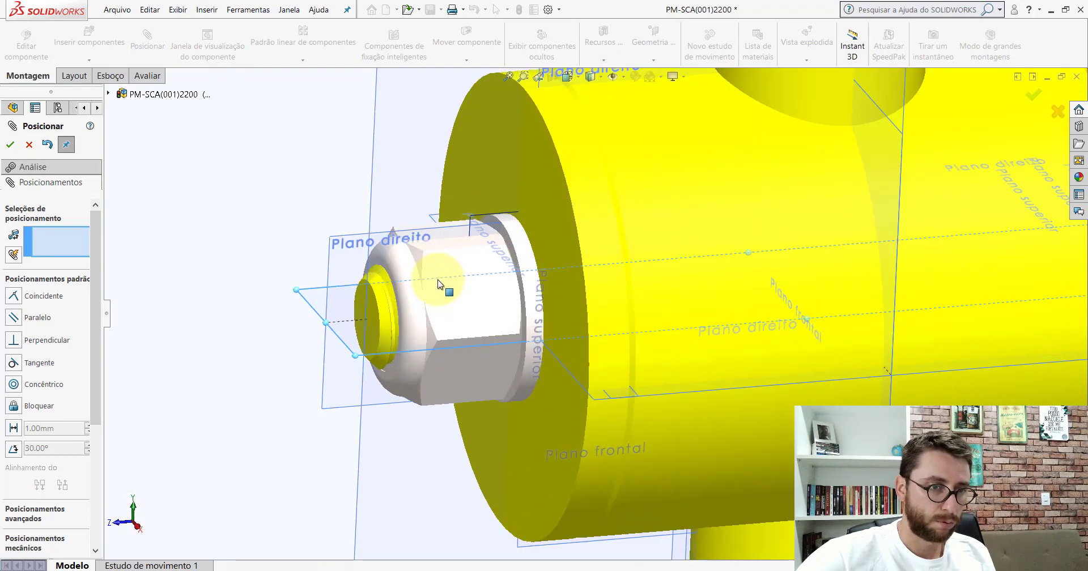
{"action": "left_click", "coordinate": [440, 278]}
{"action": "key", "text": "Escape"}
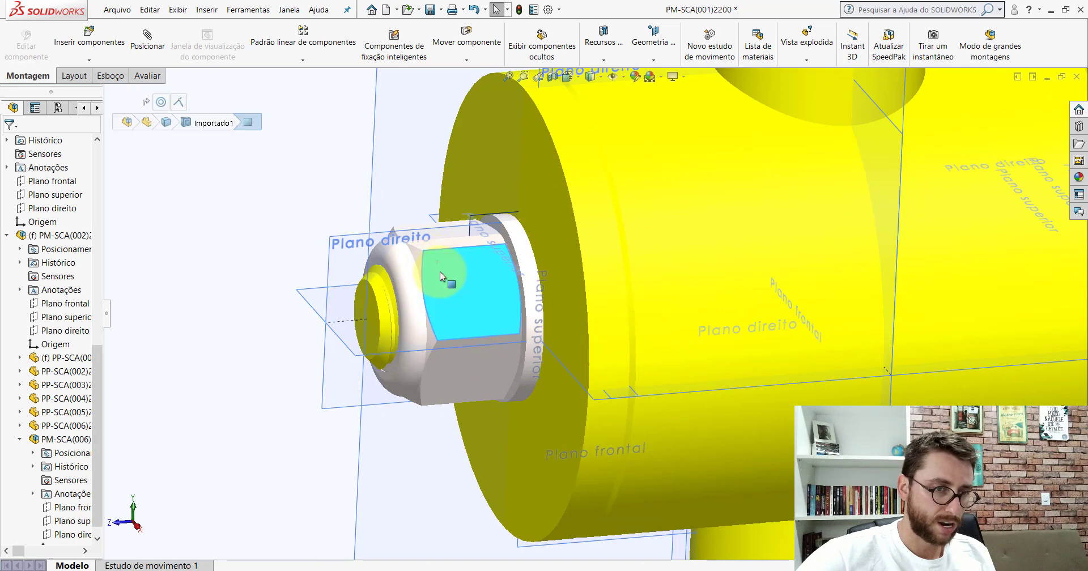
{"action": "left_click_drag", "start_coordinate": [440, 271], "coordinate": [443, 301]}
{"action": "key", "text": "Escape"}
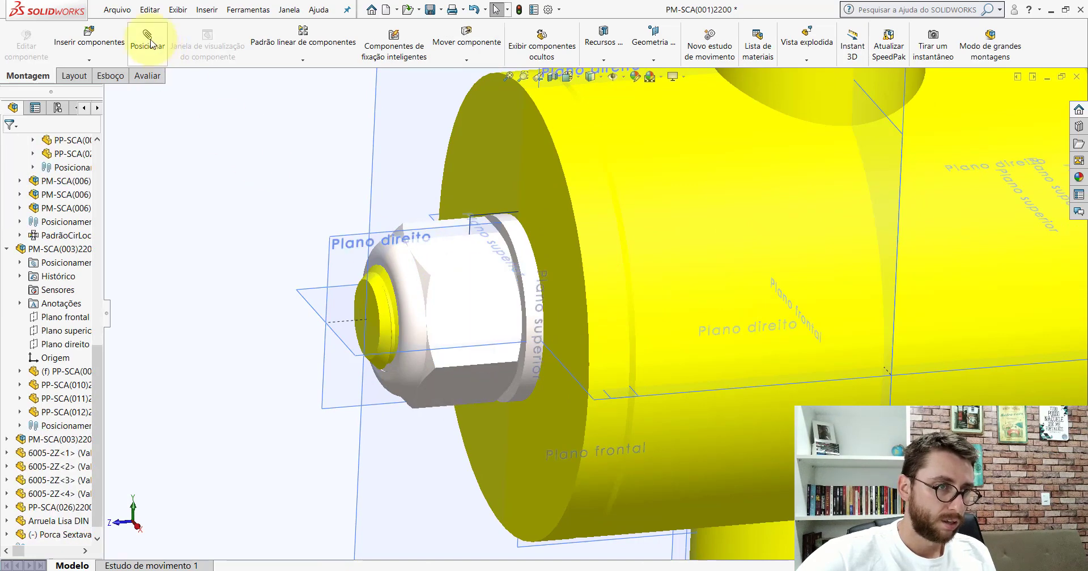
Mate the nut's hex flat perpendicular to the shaft's right reference plane.
{"action": "left_click", "coordinate": [438, 255]}
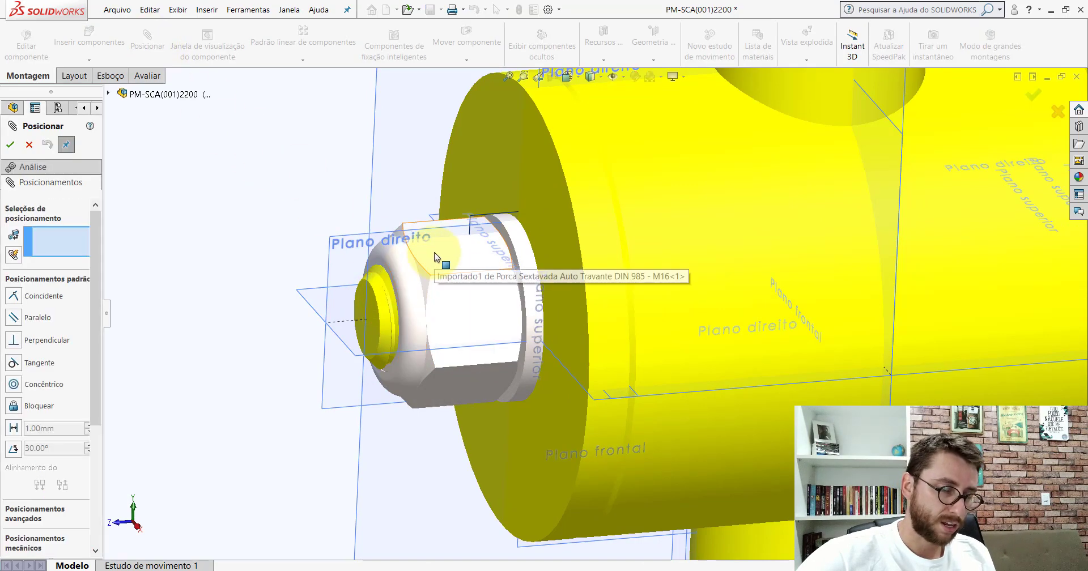
{"action": "scroll", "coordinate": [586, 228], "scroll_direction": "up", "scroll_amount": 2}
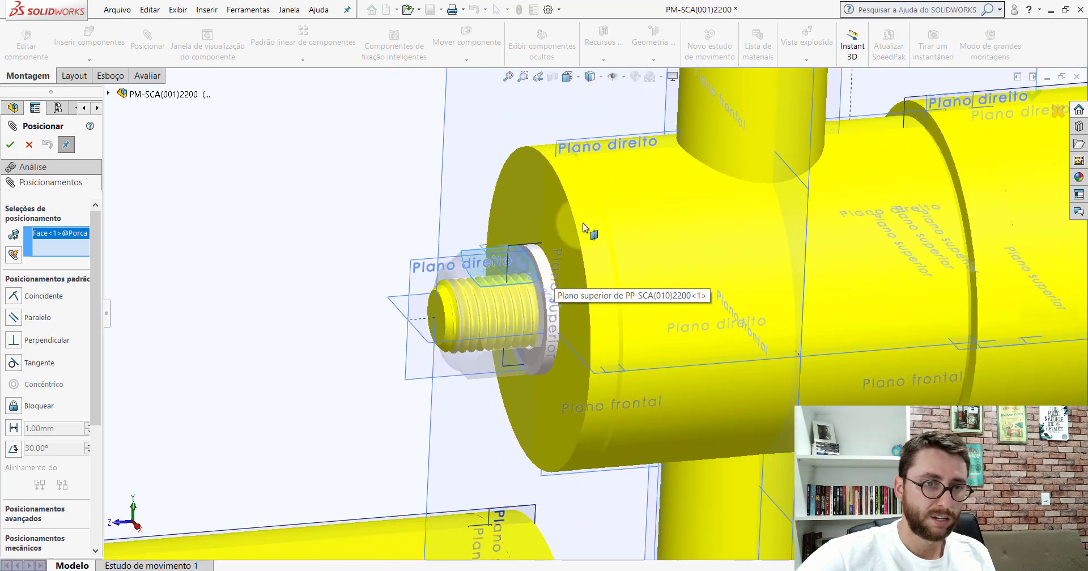
{"action": "left_click", "coordinate": [571, 142]}
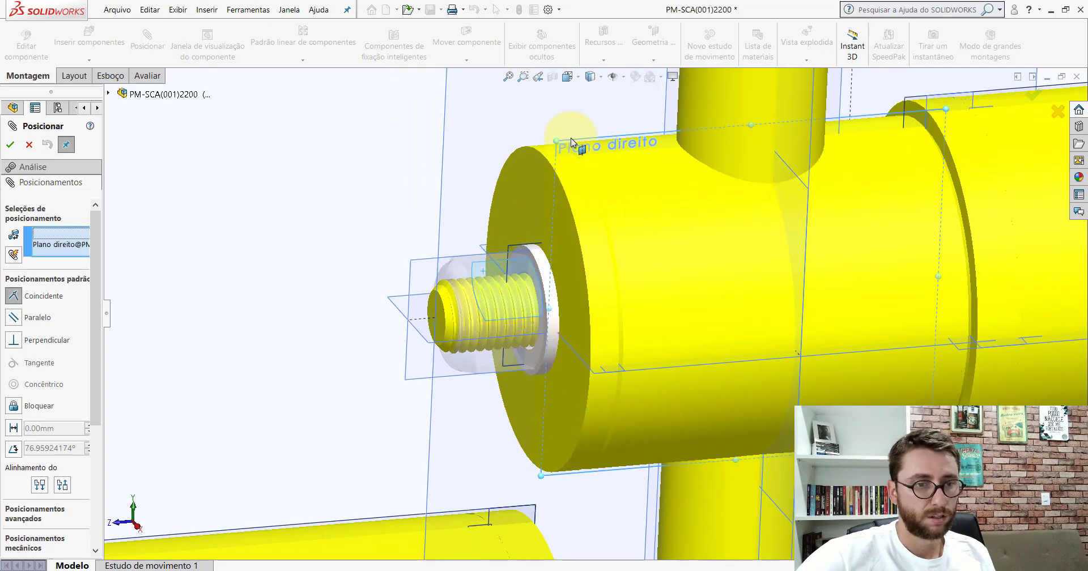
{"action": "left_click", "coordinate": [623, 123]}
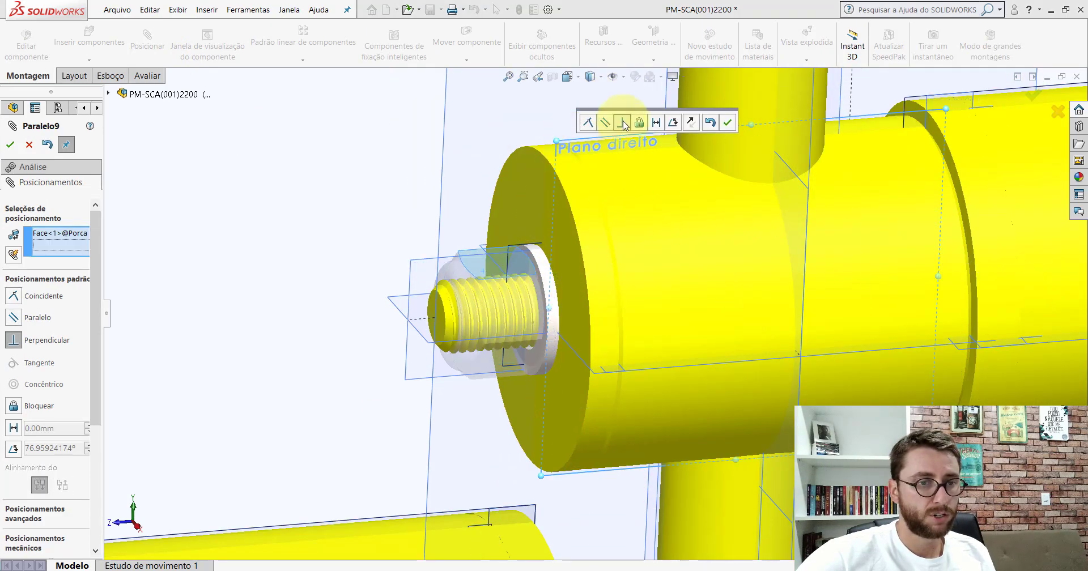
{"action": "left_click", "coordinate": [710, 122]}
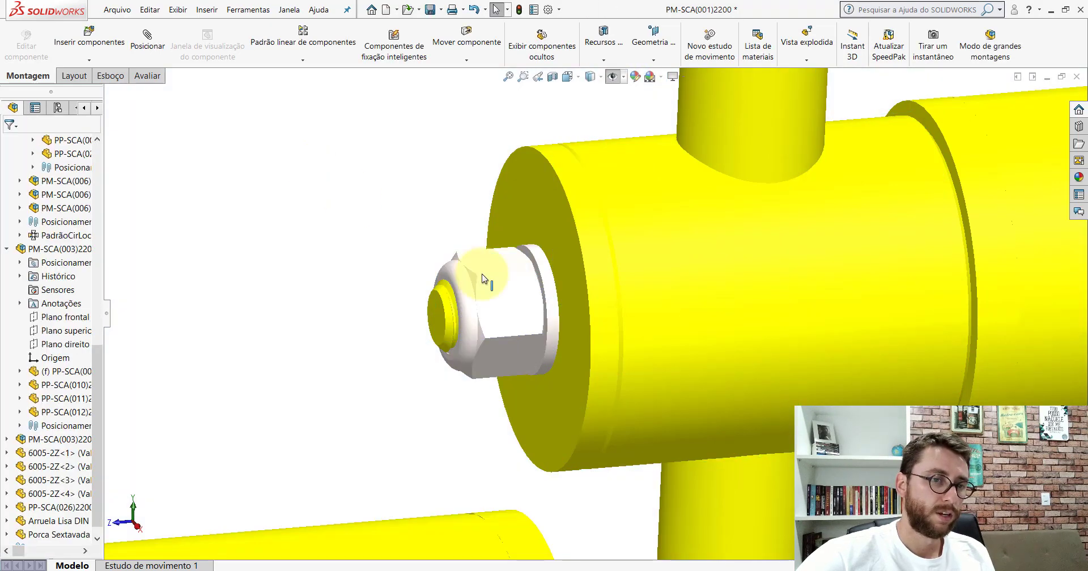
{"action": "scroll", "coordinate": [620, 315], "scroll_direction": "up", "scroll_amount": 5}
{"action": "scroll", "coordinate": [620, 315], "scroll_direction": "down", "scroll_amount": 4}
{"action": "scroll", "coordinate": [516, 320], "scroll_direction": "down", "scroll_amount": 2}
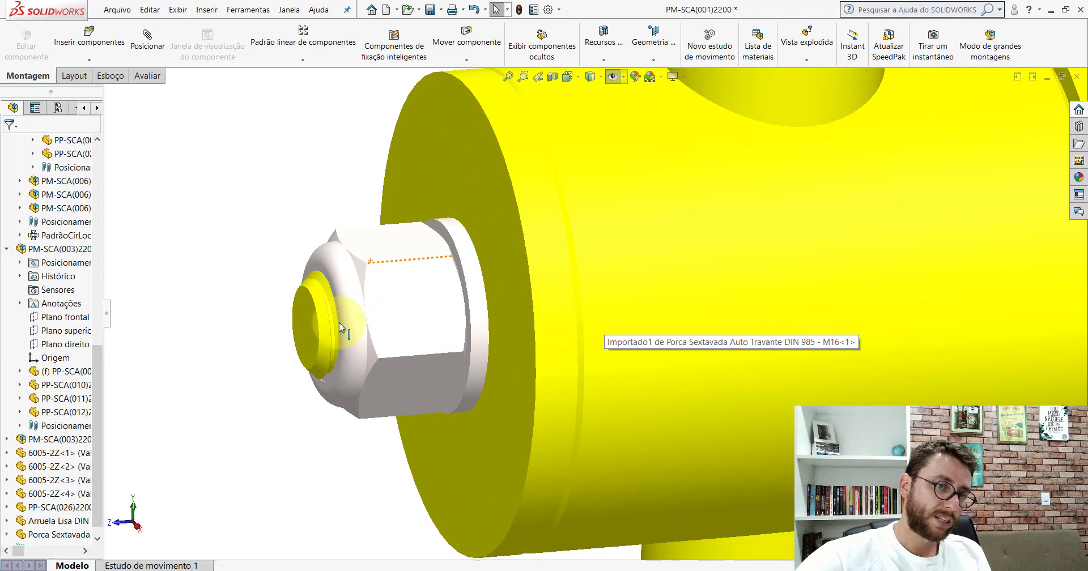
{"action": "left_click", "coordinate": [309, 320]}
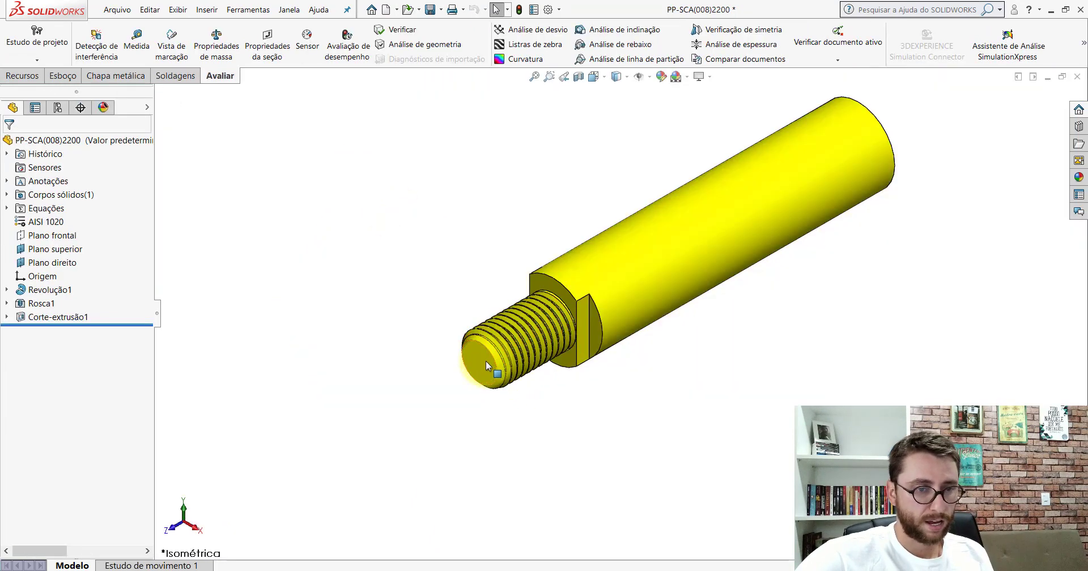
Change the shaft's 25.00 thread length dimension to 30, rebuild, and select the Rosca1 thread feature.
{"action": "left_click", "coordinate": [485, 362]}
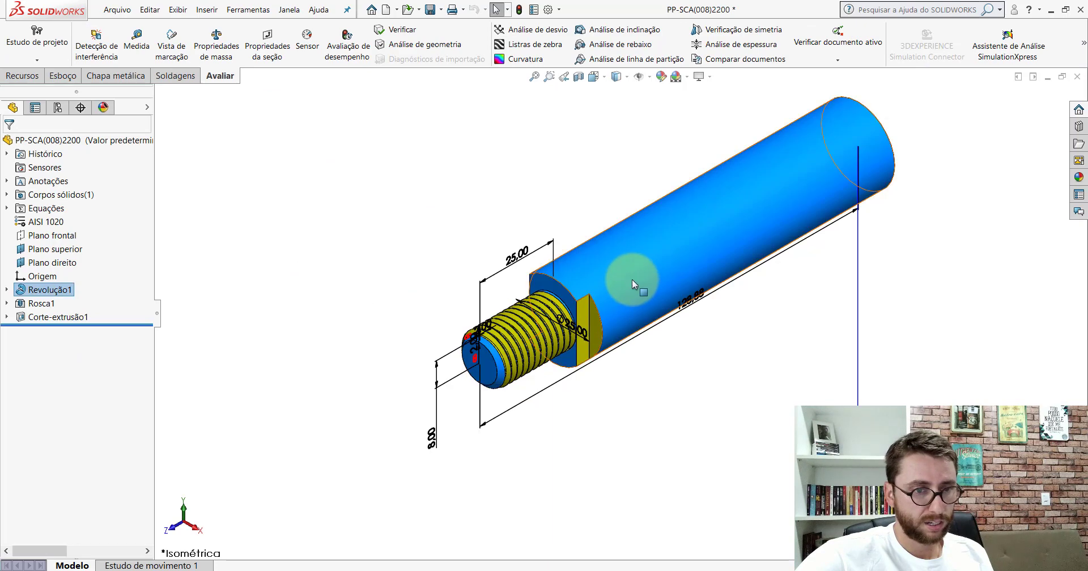
{"action": "middle_click_drag", "start_coordinate": [631, 280], "coordinate": [604, 258]}
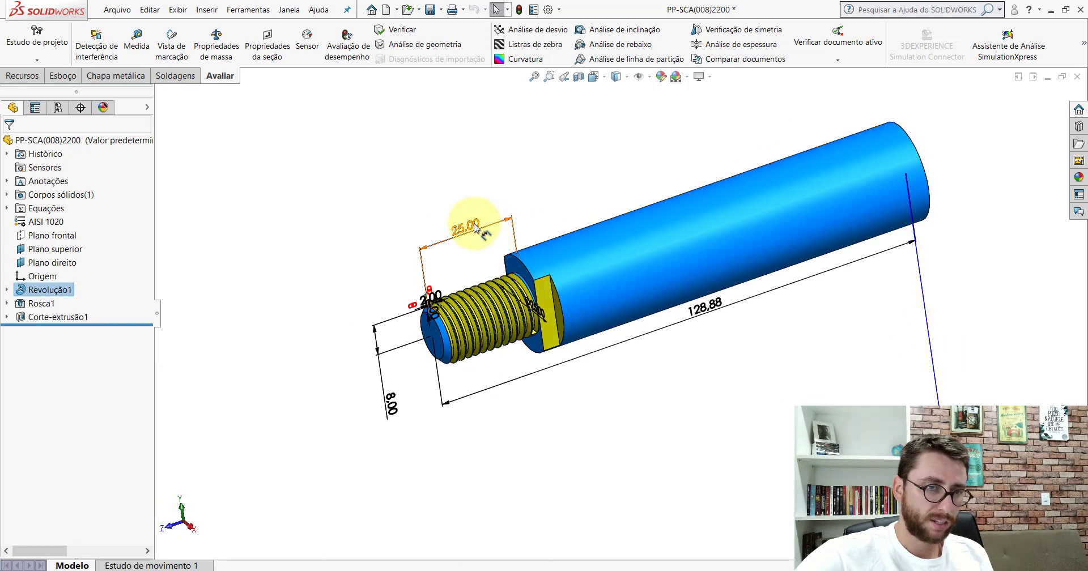
{"action": "double_click", "coordinate": [475, 228]}
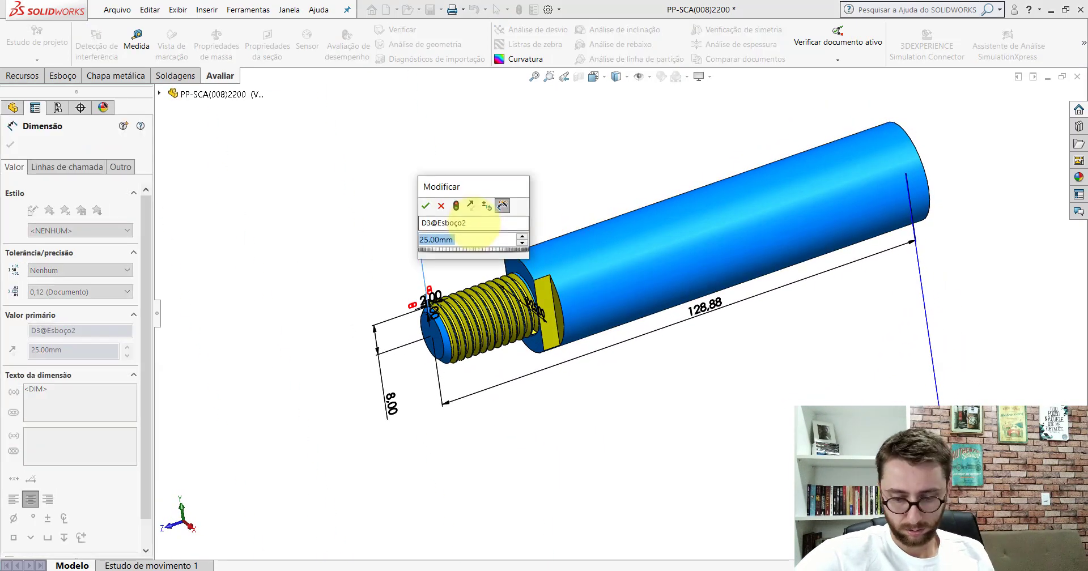
{"action": "type", "text": "30"}
{"action": "key", "text": "Return"}
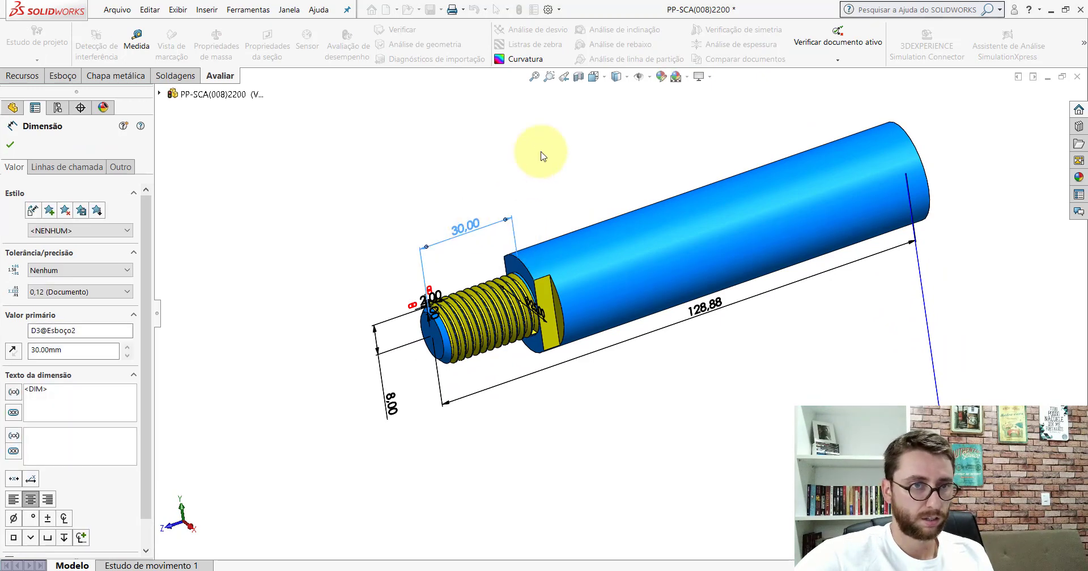
{"action": "key", "text": "Escape"}
{"action": "left_click", "coordinate": [517, 10]}
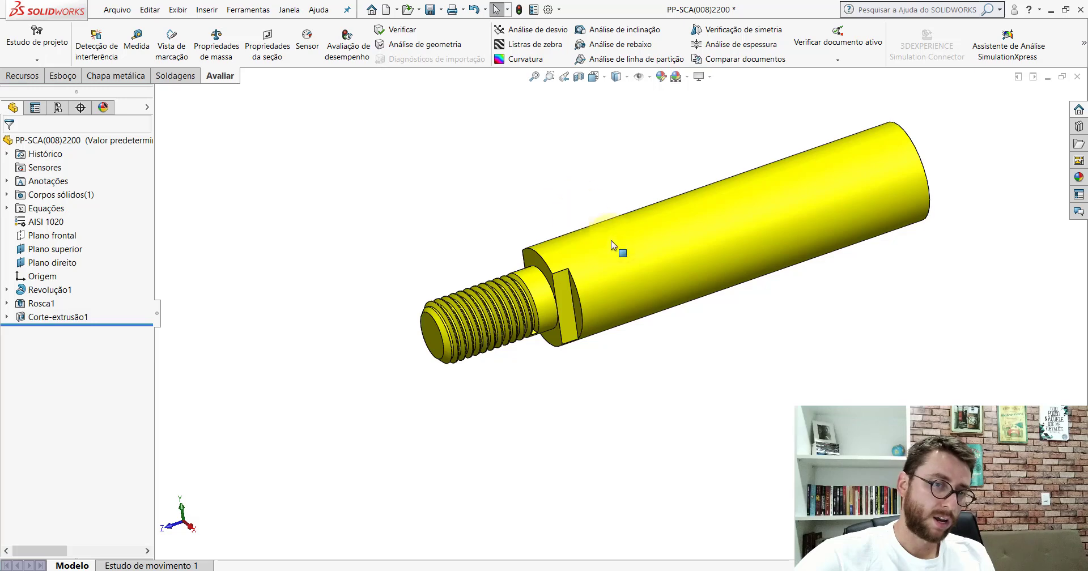
{"action": "middle_click_drag", "start_coordinate": [539, 281], "coordinate": [550, 303]}
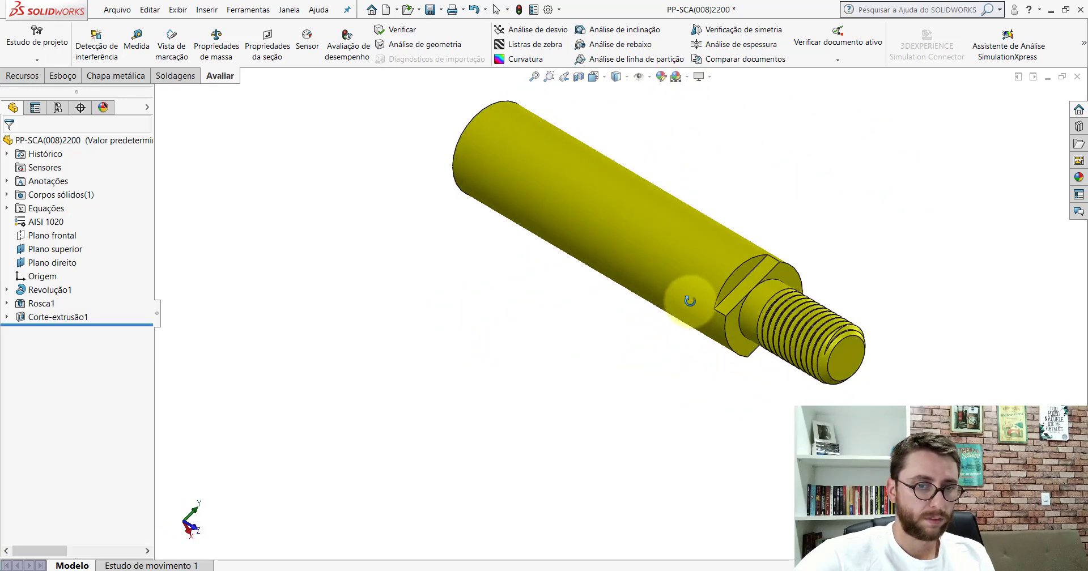
{"action": "left_click", "coordinate": [41, 303]}
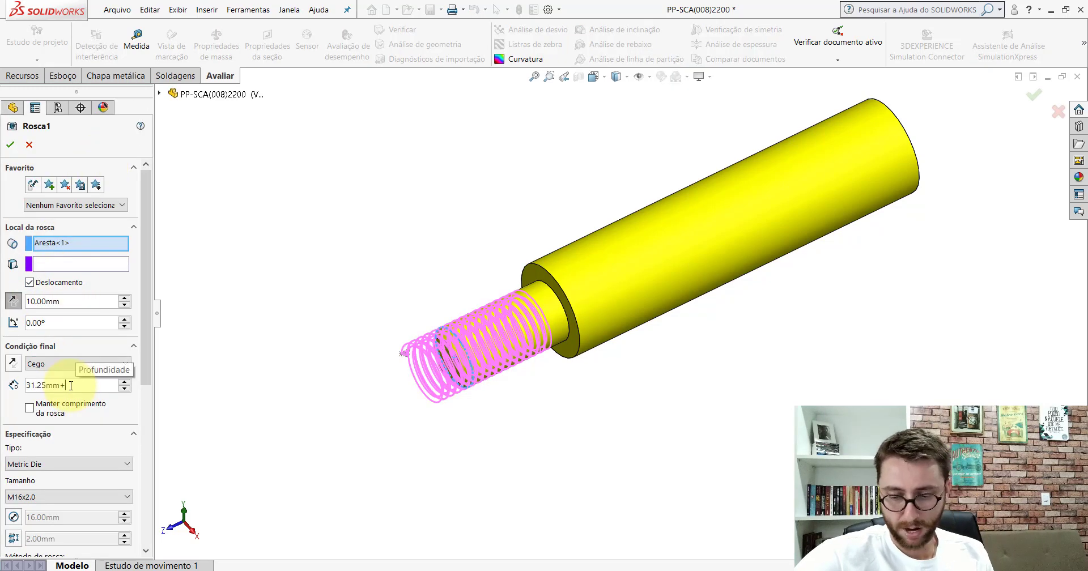
Add 5 to the Rosca1 thread depth, making it 36.25 mm.
{"action": "type", "text": "5"}
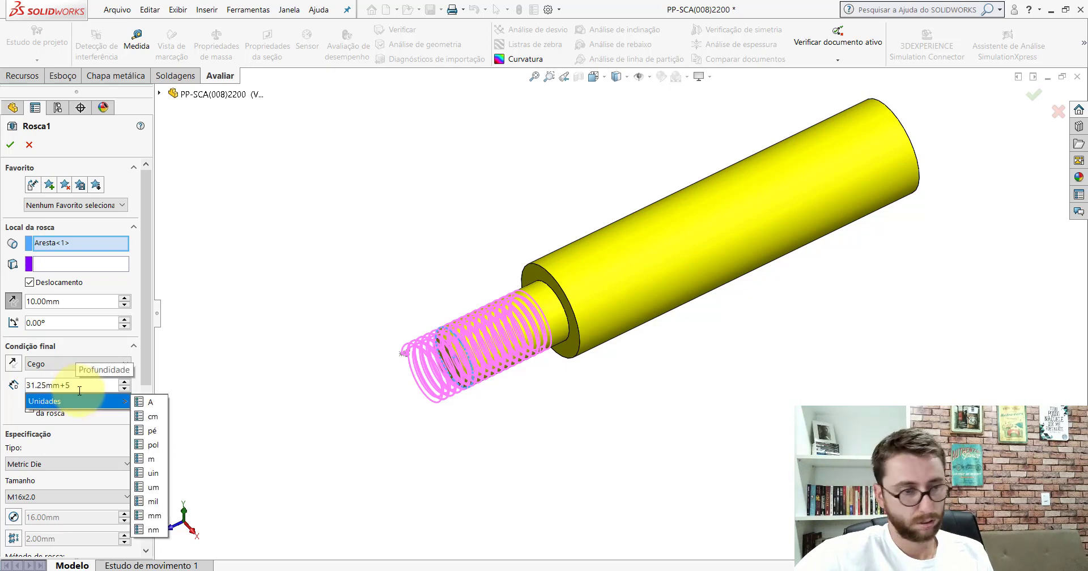
{"action": "key", "text": "Escape"}
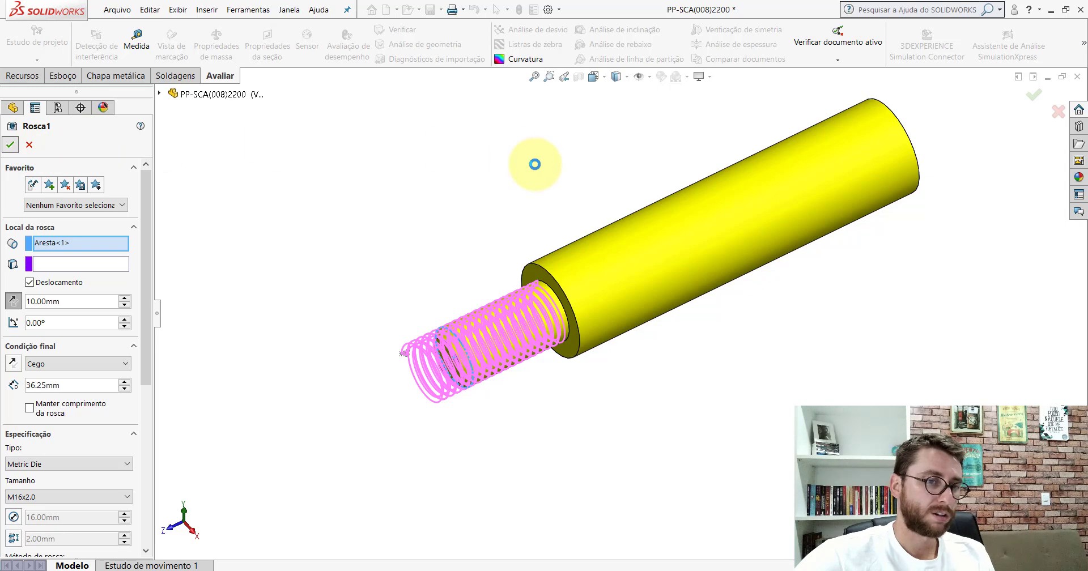
{"action": "key", "text": "Return"}
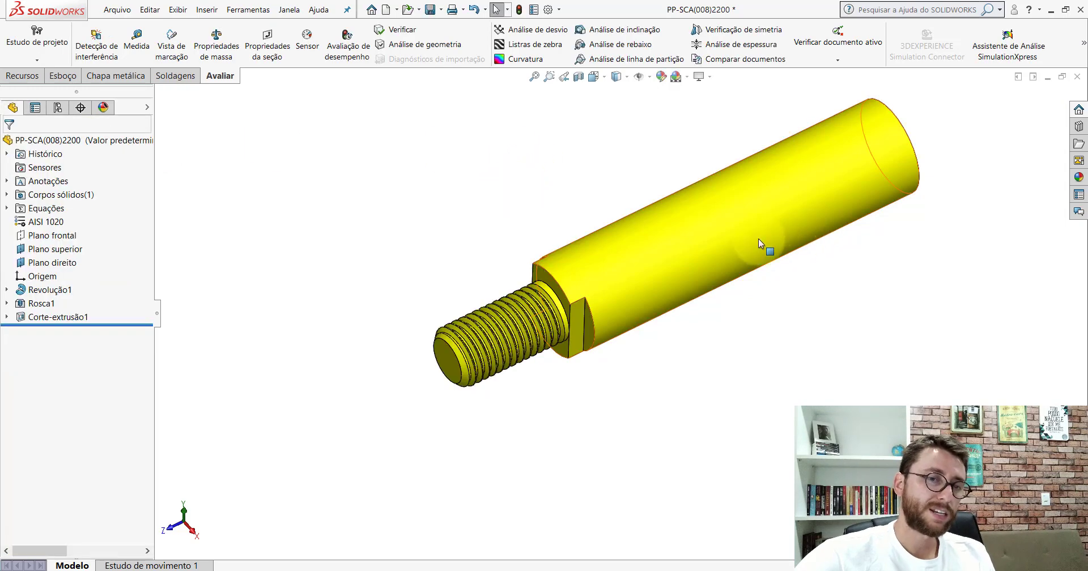
Change the revolved shaft's 128.88 mm length dimension to 133.88 mm.
{"action": "scroll", "coordinate": [758, 239], "scroll_direction": "up", "scroll_amount": 2}
{"action": "middle_click_drag", "start_coordinate": [760, 299], "coordinate": [611, 271], "text": "ctrl"}
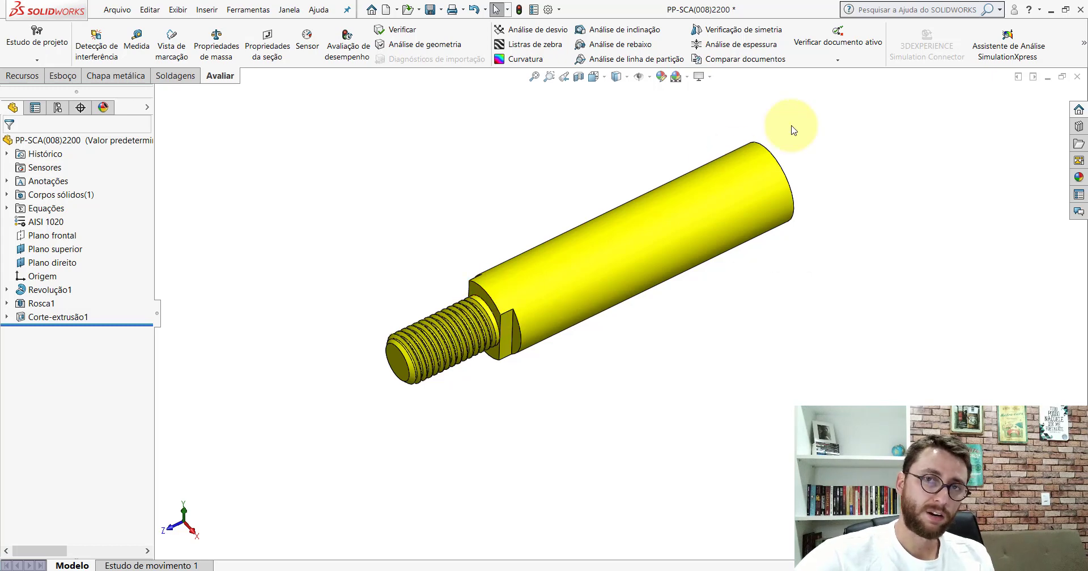
{"action": "double_click", "coordinate": [621, 253]}
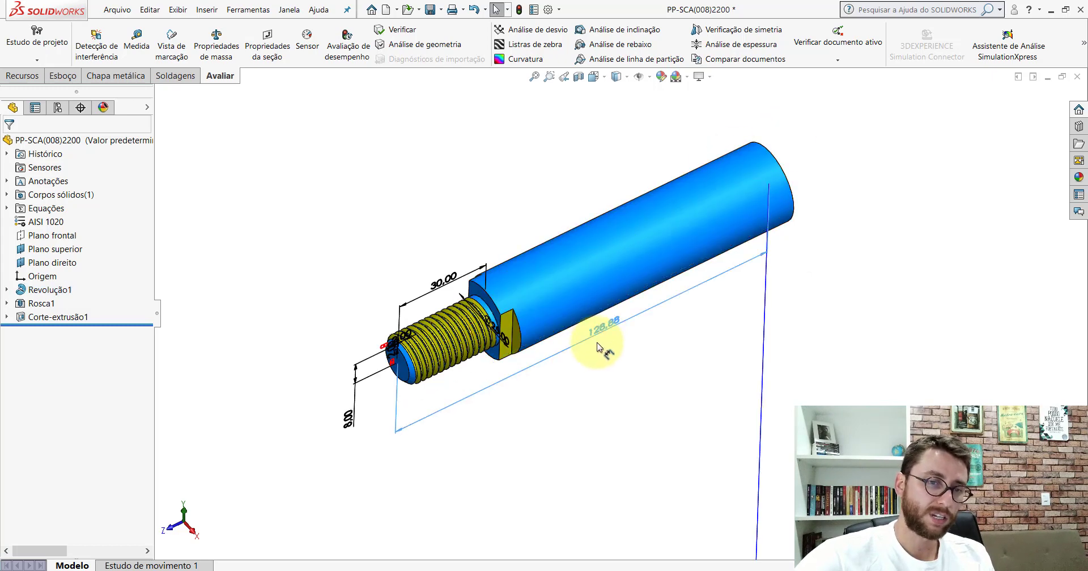
{"action": "left_click_drag", "start_coordinate": [598, 347], "coordinate": [601, 358]}
{"action": "double_click", "coordinate": [598, 355]}
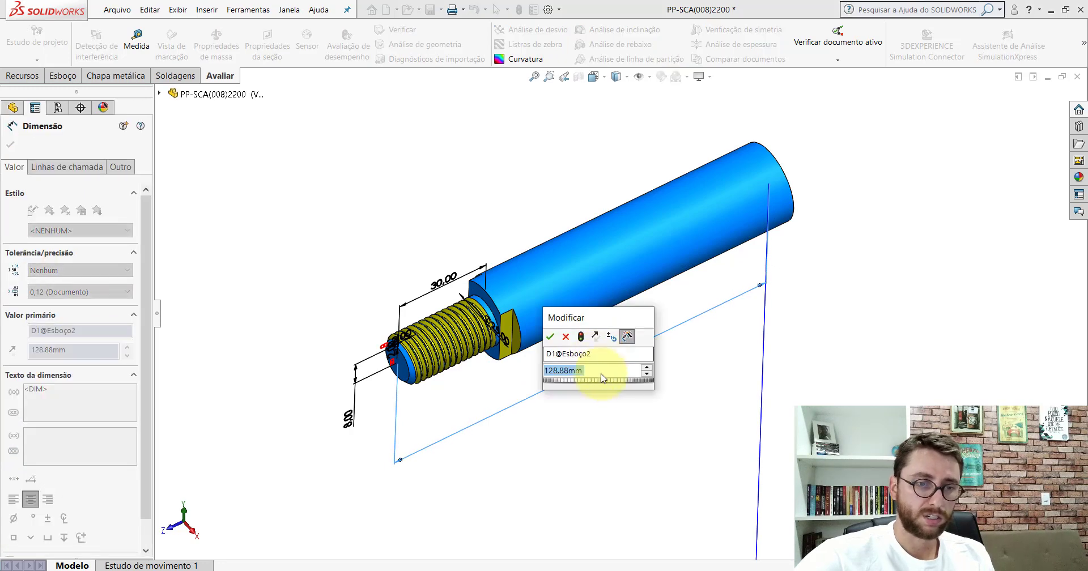
{"action": "type", "text": "133.88"}
{"action": "key", "text": "Return"}
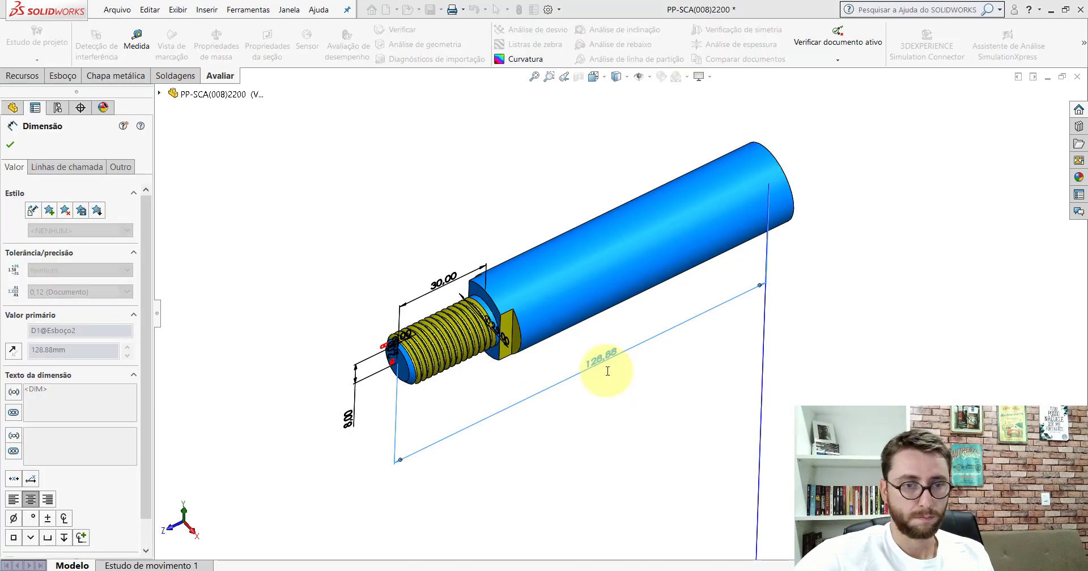
{"action": "left_click", "coordinate": [572, 116]}
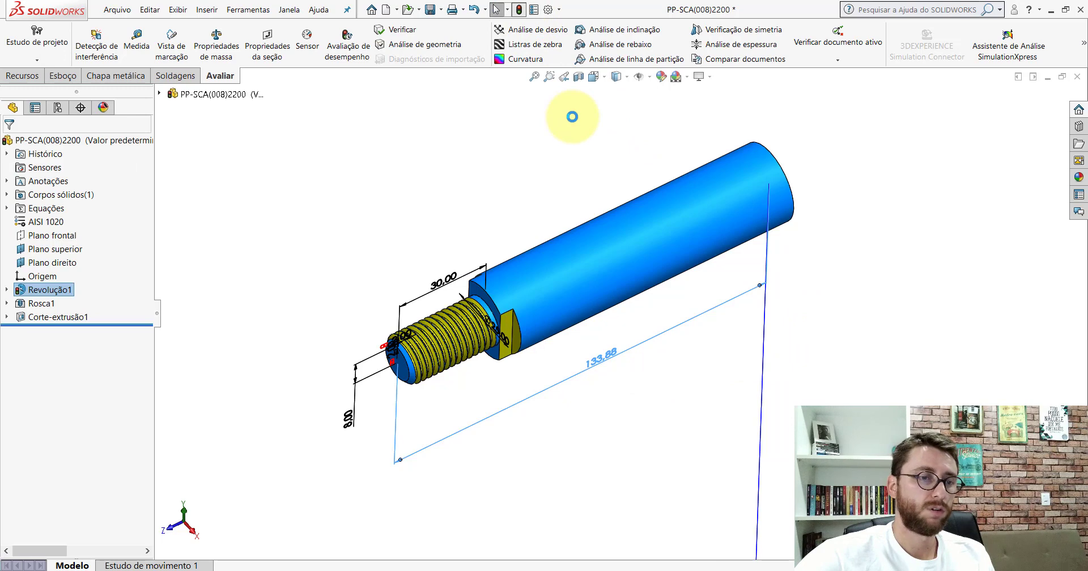
{"action": "left_click", "coordinate": [572, 116]}
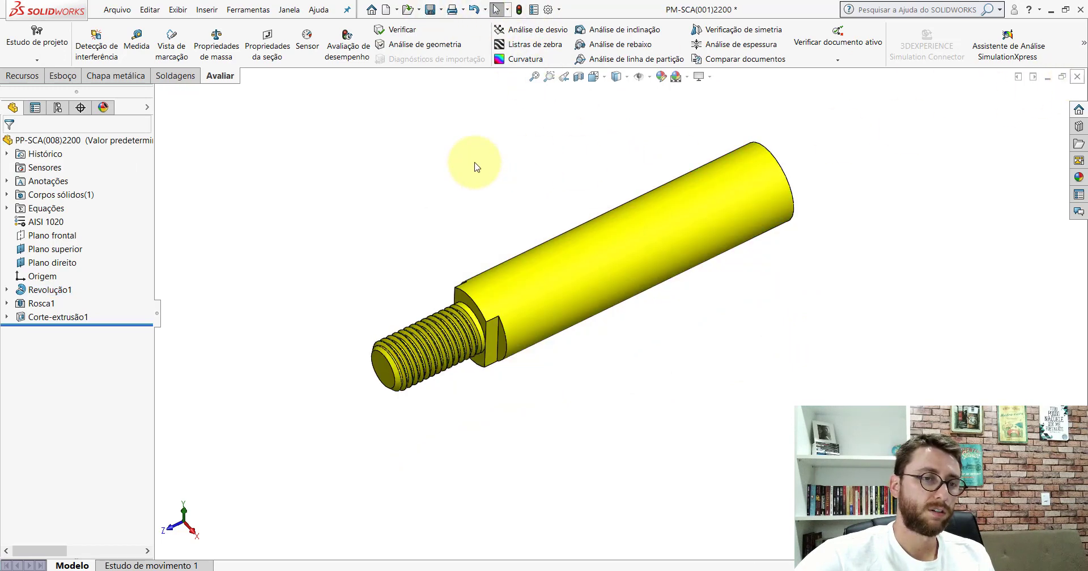
Zoom in on the shaft end and nut, and turn on reference plane display.
{"action": "scroll", "coordinate": [337, 323], "scroll_direction": "up", "scroll_amount": 3}
{"action": "scroll", "coordinate": [532, 316], "scroll_direction": "down", "scroll_amount": 3}
{"action": "scroll", "coordinate": [497, 259], "scroll_direction": "down", "scroll_amount": 2}
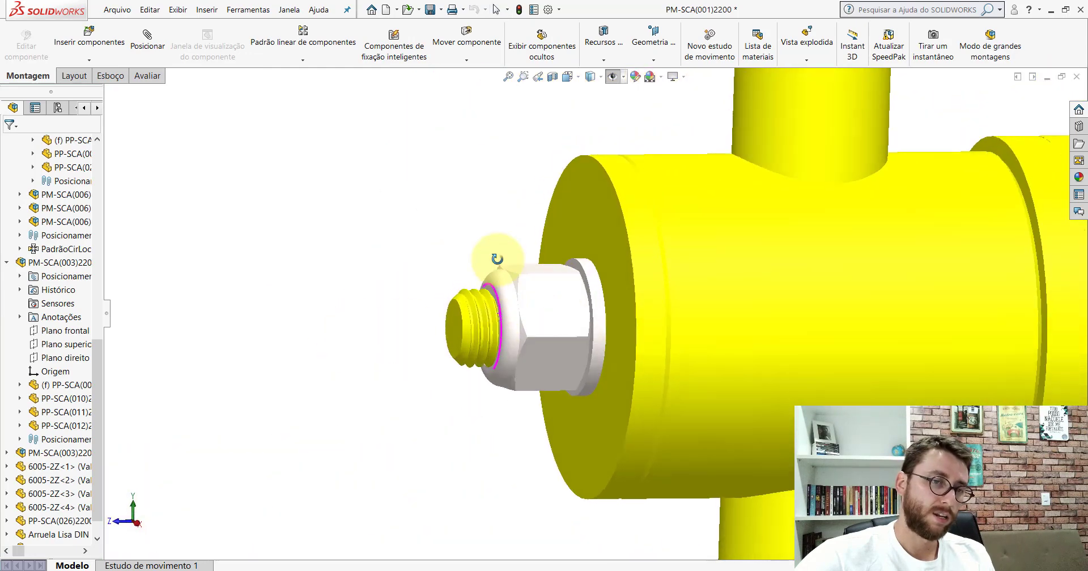
{"action": "middle_click_drag", "start_coordinate": [497, 259], "coordinate": [590, 281]}
{"action": "scroll", "coordinate": [590, 281], "scroll_direction": "up", "scroll_amount": 2}
{"action": "scroll", "coordinate": [590, 281], "scroll_direction": "up", "scroll_amount": 2}
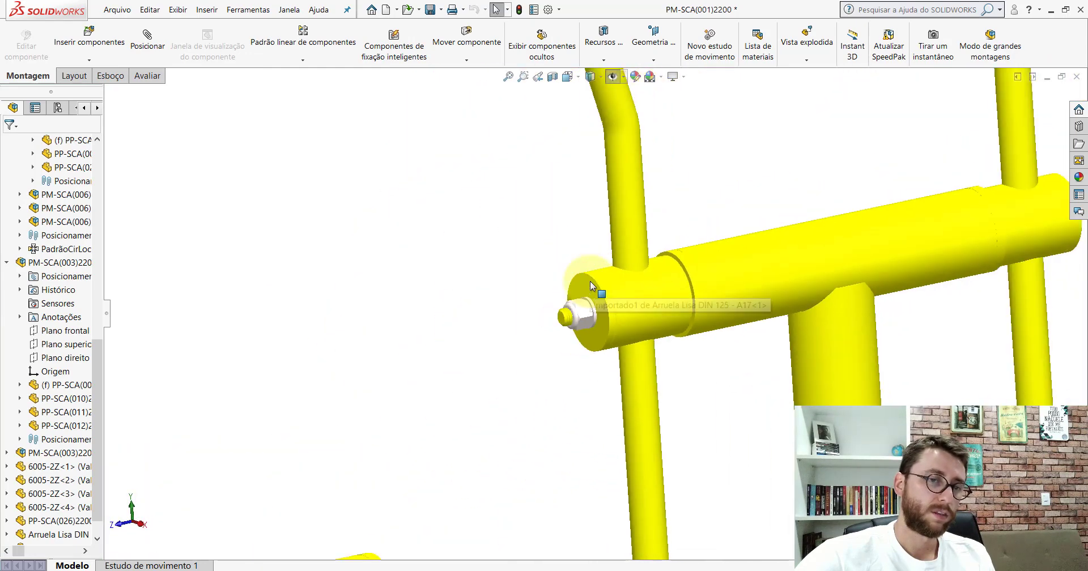
{"action": "scroll", "coordinate": [590, 281], "scroll_direction": "up", "scroll_amount": 2}
{"action": "scroll", "coordinate": [615, 315], "scroll_direction": "down", "scroll_amount": 2}
{"action": "scroll", "coordinate": [487, 286], "scroll_direction": "down", "scroll_amount": 2}
{"action": "scroll", "coordinate": [427, 359], "scroll_direction": "down", "scroll_amount": 2}
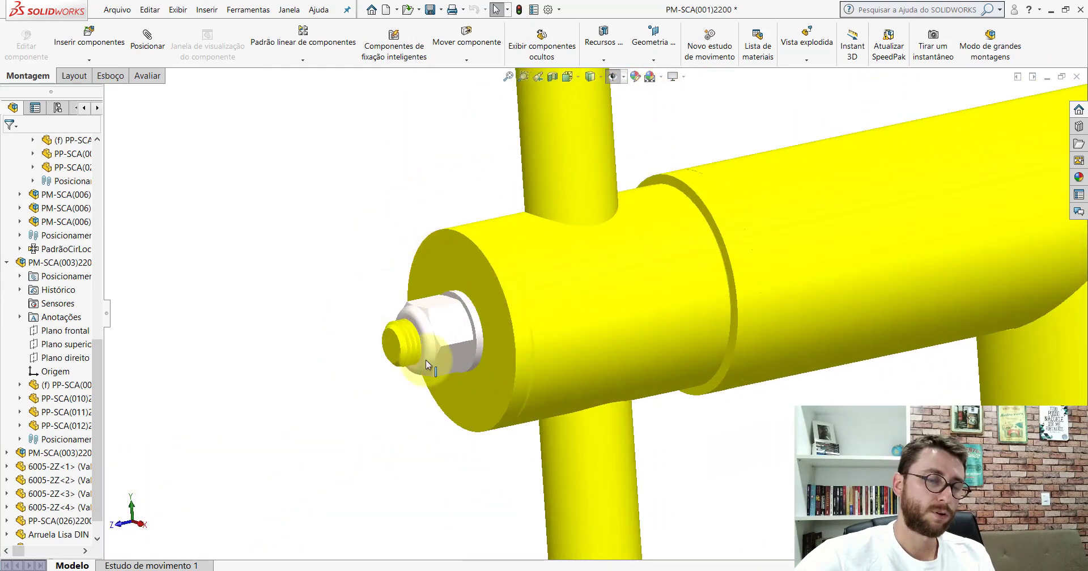
{"action": "scroll", "coordinate": [585, 304], "scroll_direction": "up", "scroll_amount": 3}
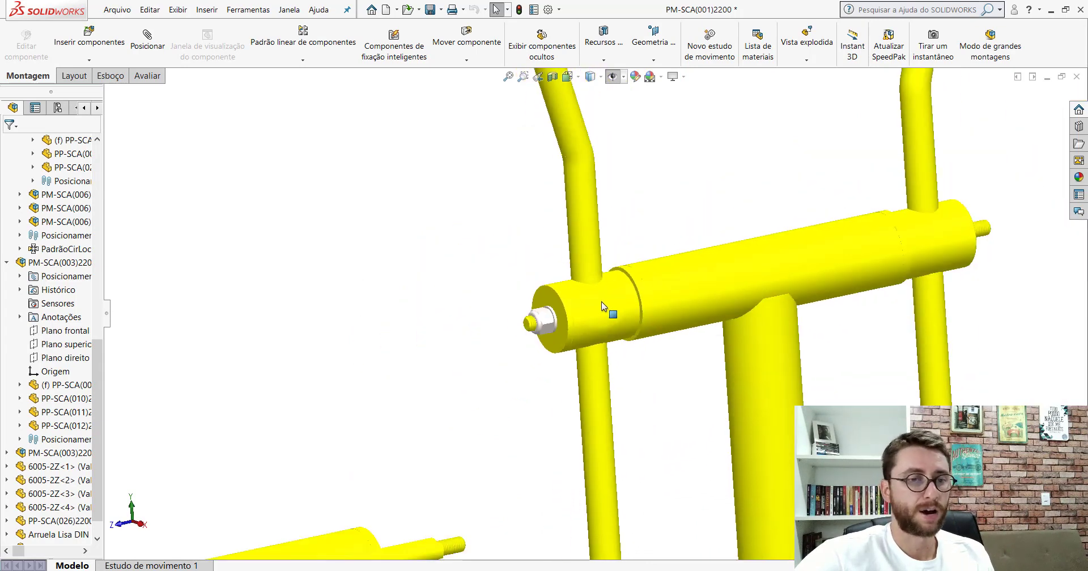
{"action": "left_click", "coordinate": [612, 79]}
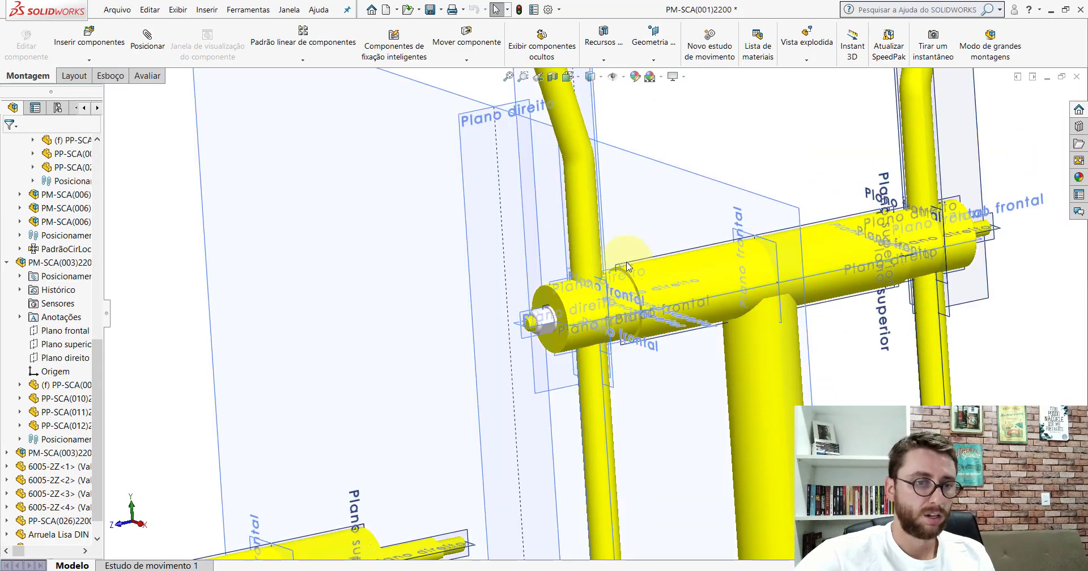
{"action": "scroll", "coordinate": [578, 331], "scroll_direction": "down", "scroll_amount": 2}
{"action": "scroll", "coordinate": [578, 331], "scroll_direction": "down", "scroll_amount": 2}
{"action": "scroll", "coordinate": [539, 289], "scroll_direction": "down", "scroll_amount": 2}
Cut a section view along the shaft's Plano direito, then hide the planes again.
{"action": "left_click", "coordinate": [334, 262]}
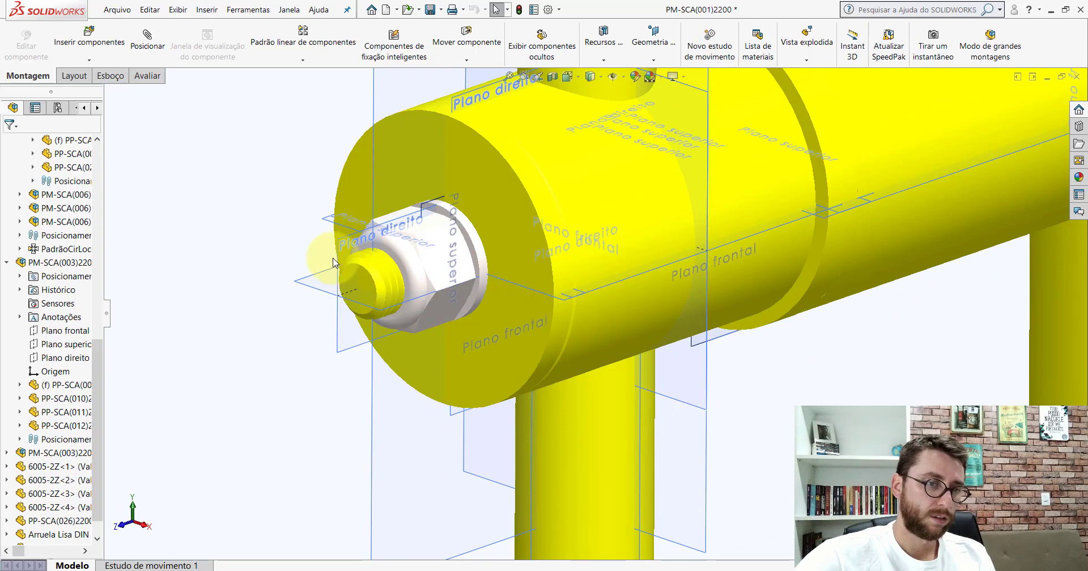
{"action": "left_click", "coordinate": [336, 262]}
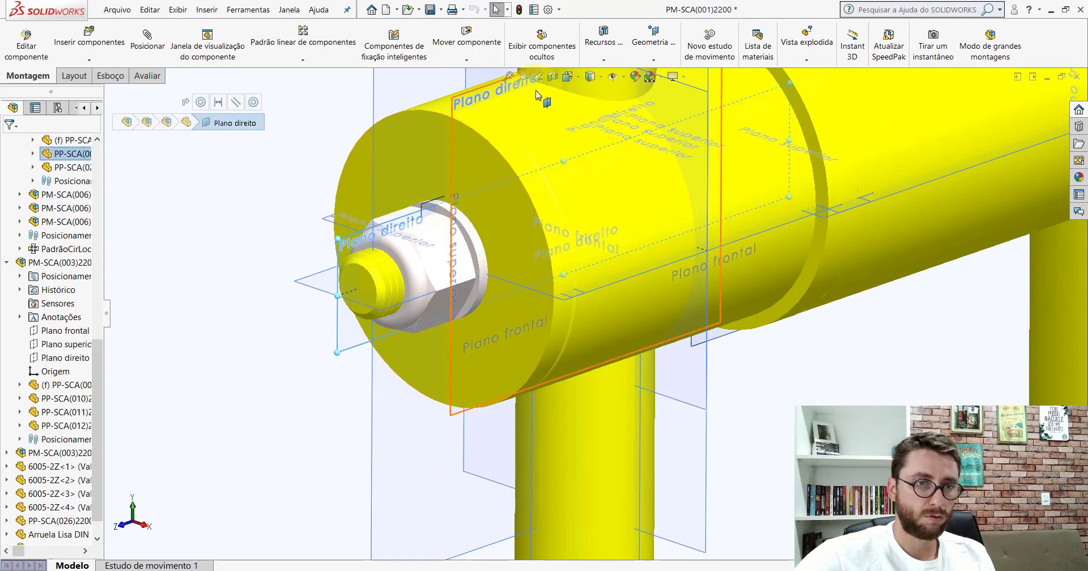
{"action": "left_click", "coordinate": [553, 76]}
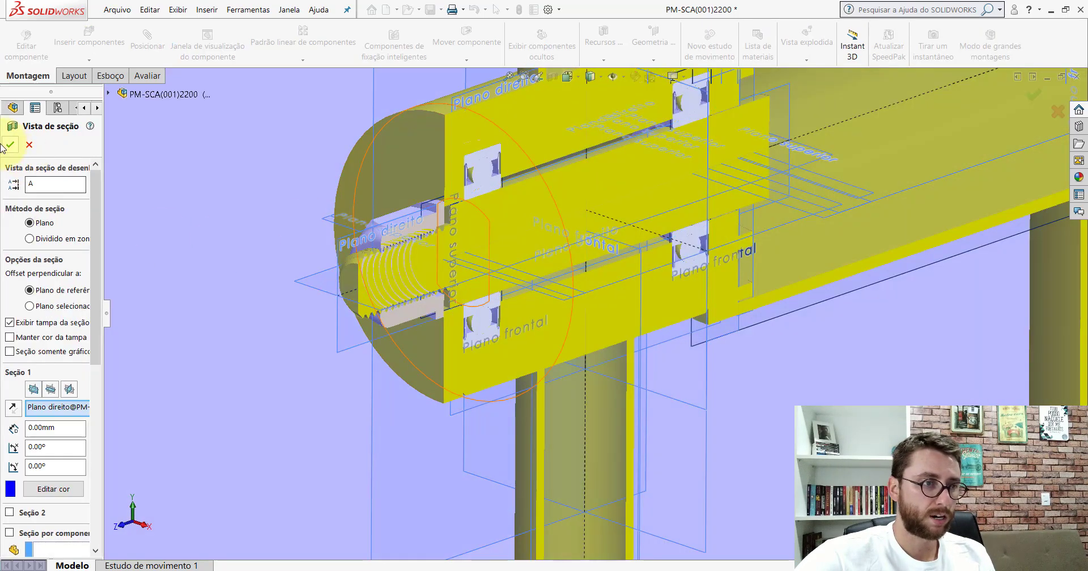
{"action": "left_click", "coordinate": [11, 145]}
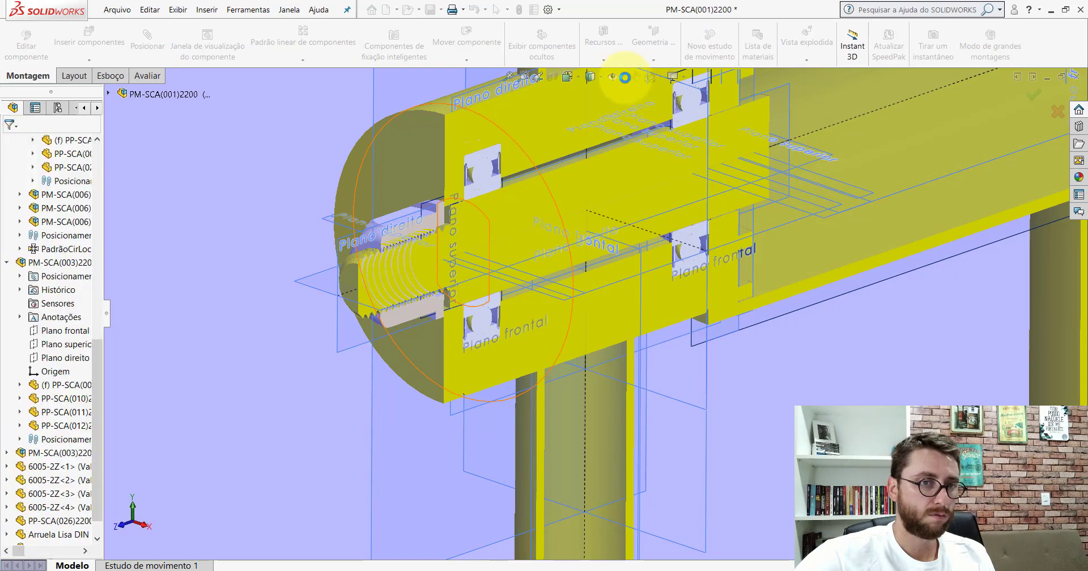
{"action": "left_click", "coordinate": [613, 76]}
Orbit and zoom the sectioned bearing area to see the thread inside the locknut.
{"action": "mouse_move", "coordinate": [594, 193]}
{"action": "middle_mouse_down"}
{"action": "mouse_move", "coordinate": [522, 183]}
{"action": "mouse_move", "coordinate": [670, 222]}
{"action": "middle_mouse_up"}
{"action": "scroll", "coordinate": [620, 244], "scroll_direction": "up", "scroll_amount": 5}
{"action": "scroll", "coordinate": [673, 298], "scroll_direction": "down", "scroll_amount": 5}
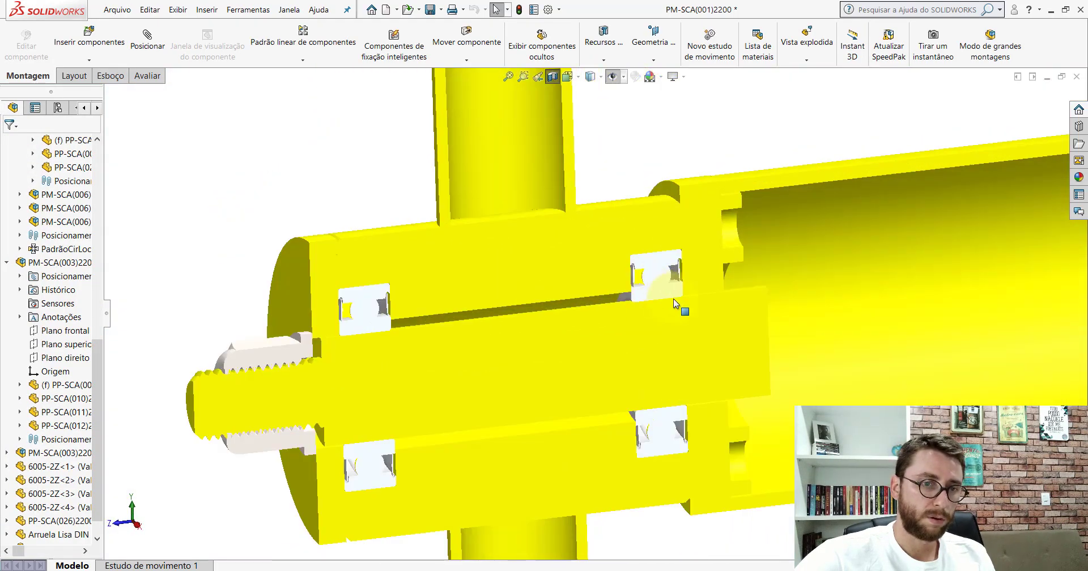
{"action": "scroll", "coordinate": [649, 254], "scroll_direction": "down", "scroll_amount": 3}
{"action": "scroll", "coordinate": [280, 364], "scroll_direction": "down", "scroll_amount": 5}
{"action": "mouse_move", "coordinate": [182, 376]}
{"action": "middle_mouse_down"}
{"action": "mouse_move", "coordinate": [387, 324]}
{"action": "mouse_move", "coordinate": [366, 288]}
{"action": "mouse_move", "coordinate": [452, 331]}
{"action": "middle_mouse_up"}
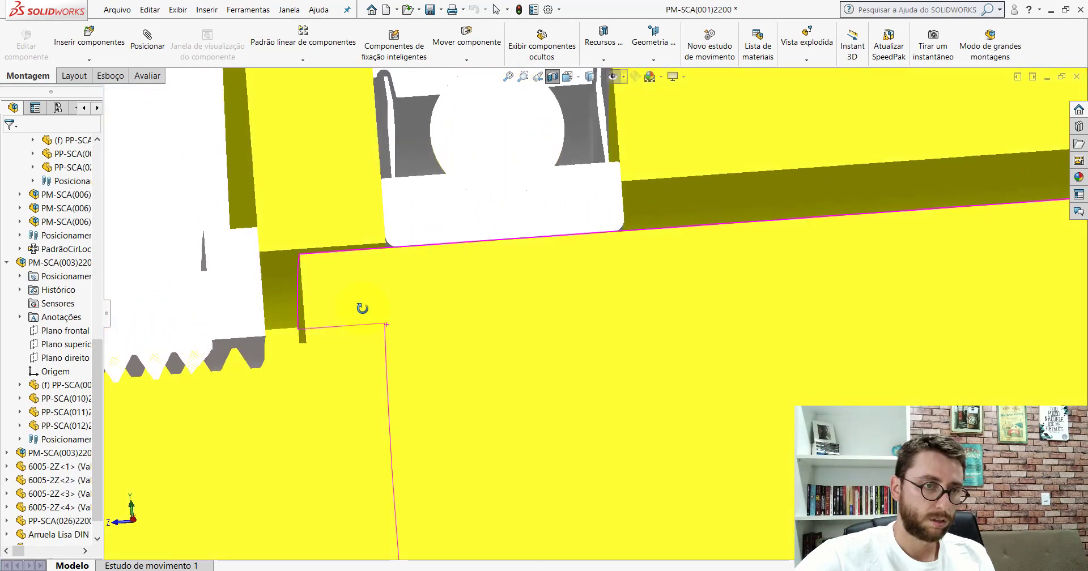
{"action": "scroll", "coordinate": [510, 340], "scroll_direction": "up", "scroll_amount": 5}
{"action": "scroll", "coordinate": [591, 341], "scroll_direction": "down", "scroll_amount": 2}
{"action": "scroll", "coordinate": [596, 339], "scroll_direction": "down", "scroll_amount": 3}
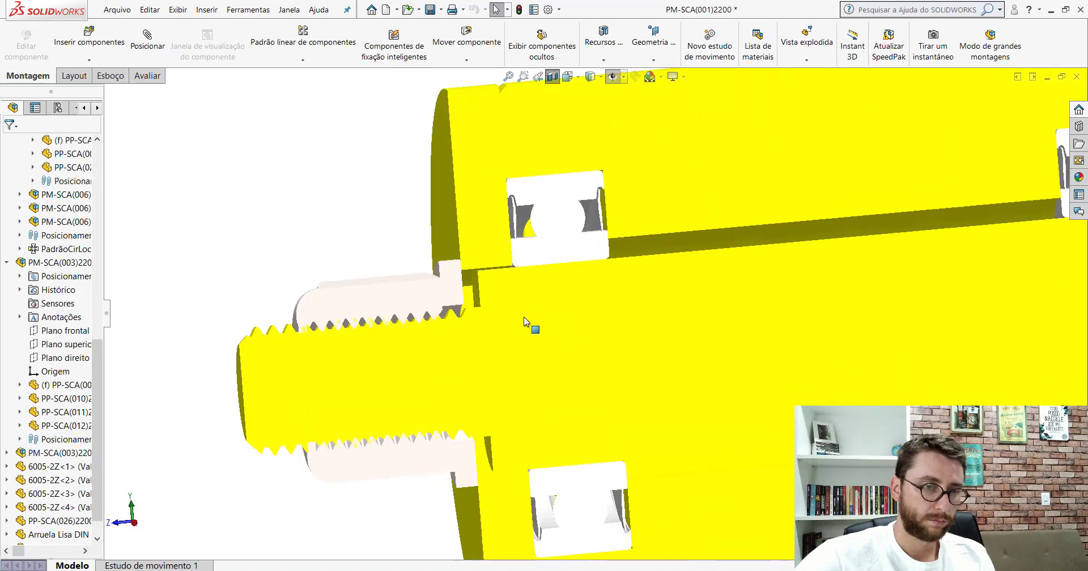
{"action": "mouse_move", "coordinate": [530, 318]}
{"action": "middle_mouse_down"}
{"action": "mouse_move", "coordinate": [493, 306]}
{"action": "mouse_move", "coordinate": [522, 306]}
{"action": "mouse_move", "coordinate": [493, 252]}
{"action": "mouse_move", "coordinate": [522, 236]}
{"action": "mouse_move", "coordinate": [499, 230]}
{"action": "mouse_move", "coordinate": [498, 284]}
{"action": "mouse_move", "coordinate": [535, 291]}
{"action": "mouse_move", "coordinate": [504, 253]}
{"action": "mouse_move", "coordinate": [518, 250]}
{"action": "mouse_move", "coordinate": [446, 238]}
{"action": "middle_mouse_up"}
{"action": "left_click", "coordinate": [524, 304]}
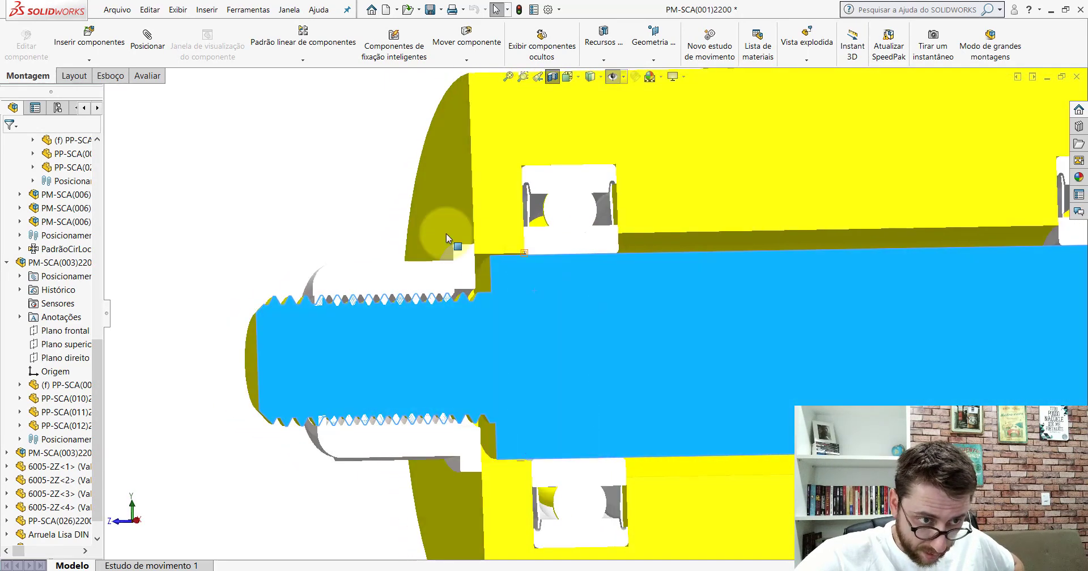
{"action": "left_click", "coordinate": [333, 194]}
{"action": "scroll", "coordinate": [624, 248], "scroll_direction": "up", "scroll_amount": 3}
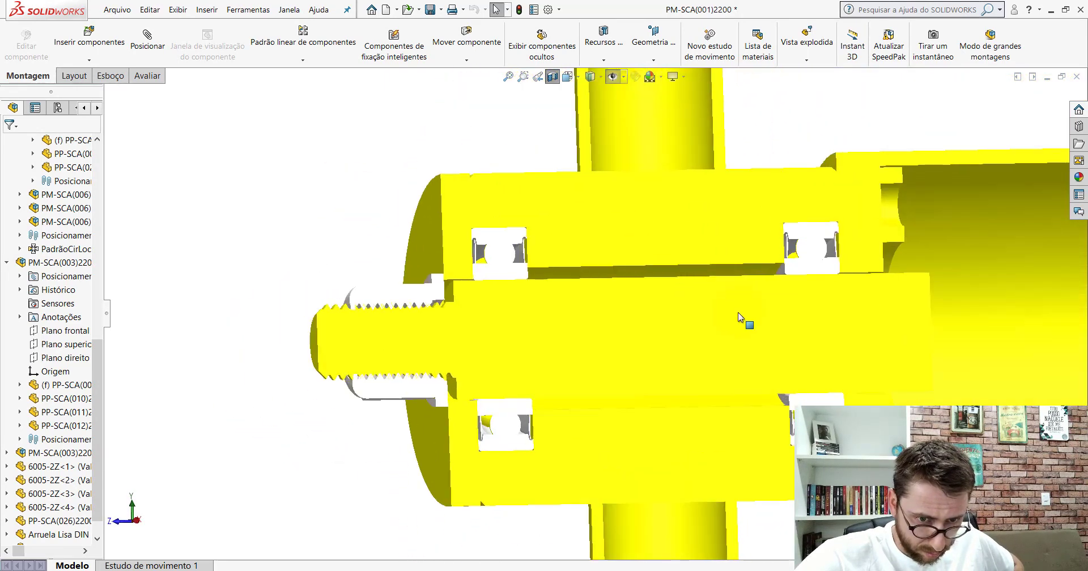
{"action": "mouse_move", "coordinate": [699, 308]}
{"action": "middle_mouse_down"}
{"action": "mouse_move", "coordinate": [681, 279]}
{"action": "mouse_move", "coordinate": [697, 296]}
{"action": "middle_mouse_up"}
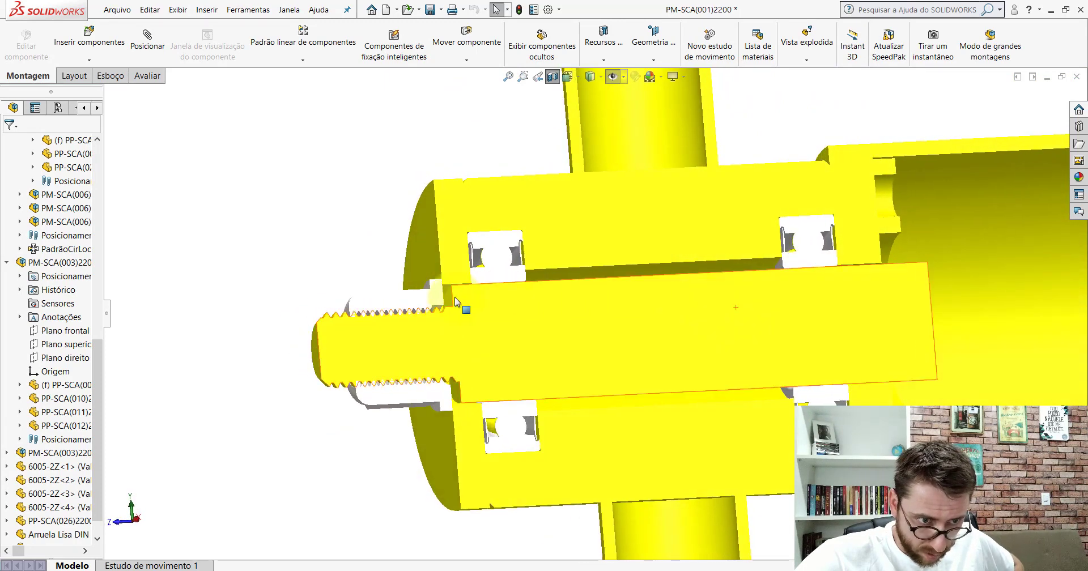
Change the shaft length dimension from 128.88 to 133.88 mm (+5) and rebuild.
{"action": "double_click", "coordinate": [447, 302]}
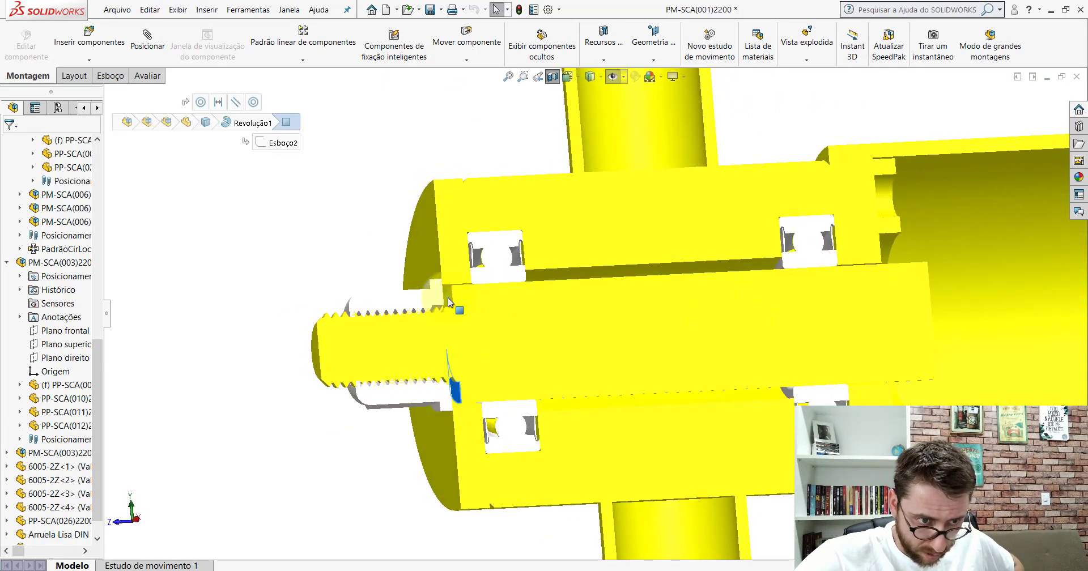
{"action": "left_click", "coordinate": [675, 526]}
{"action": "double_click", "coordinate": [674, 526]}
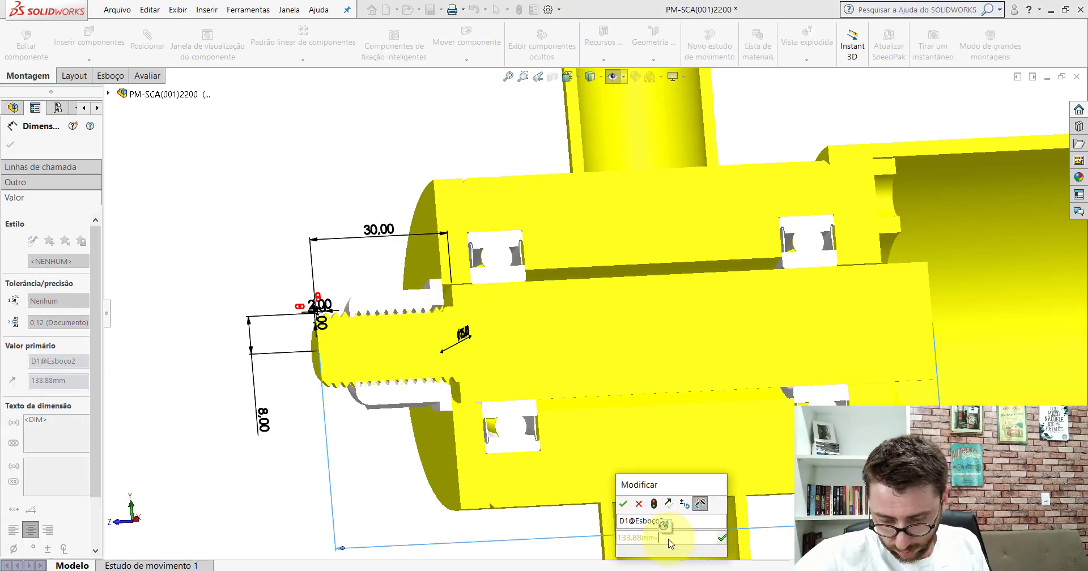
{"action": "key", "text": "Escape"}
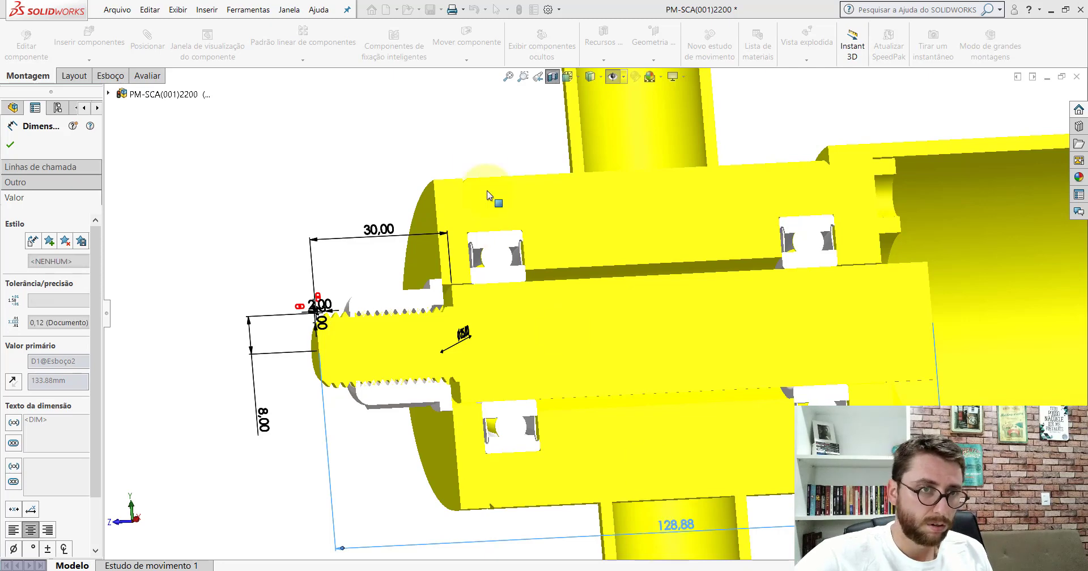
{"action": "key", "text": "Escape"}
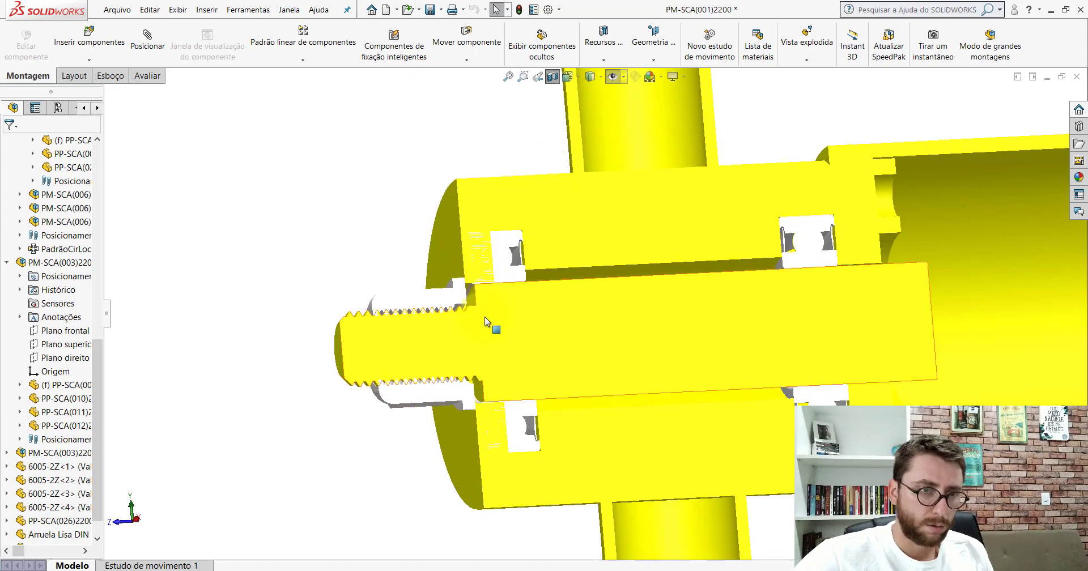
{"action": "double_click", "coordinate": [470, 302]}
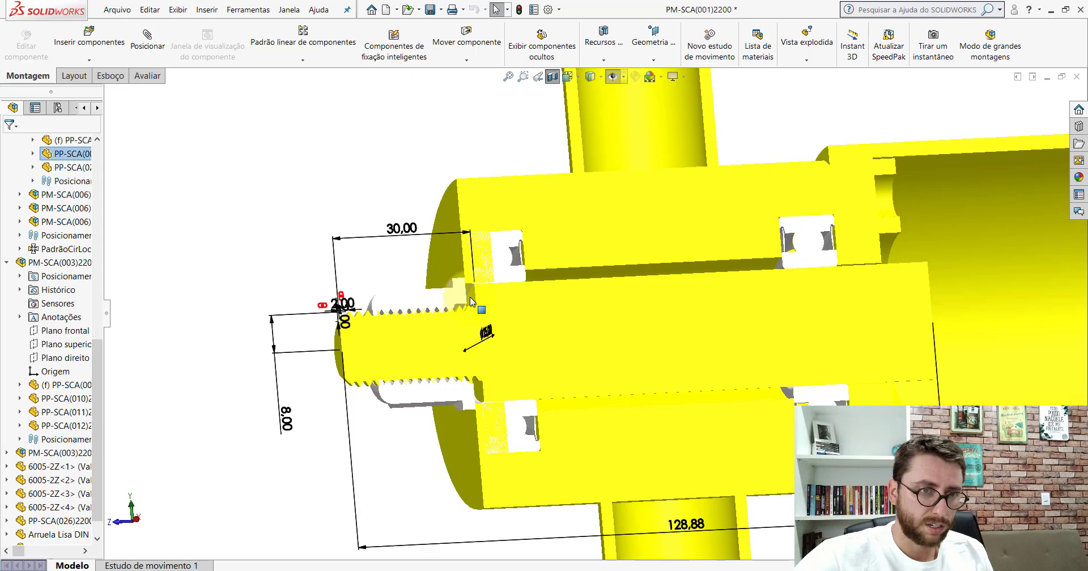
{"action": "double_click", "coordinate": [685, 525]}
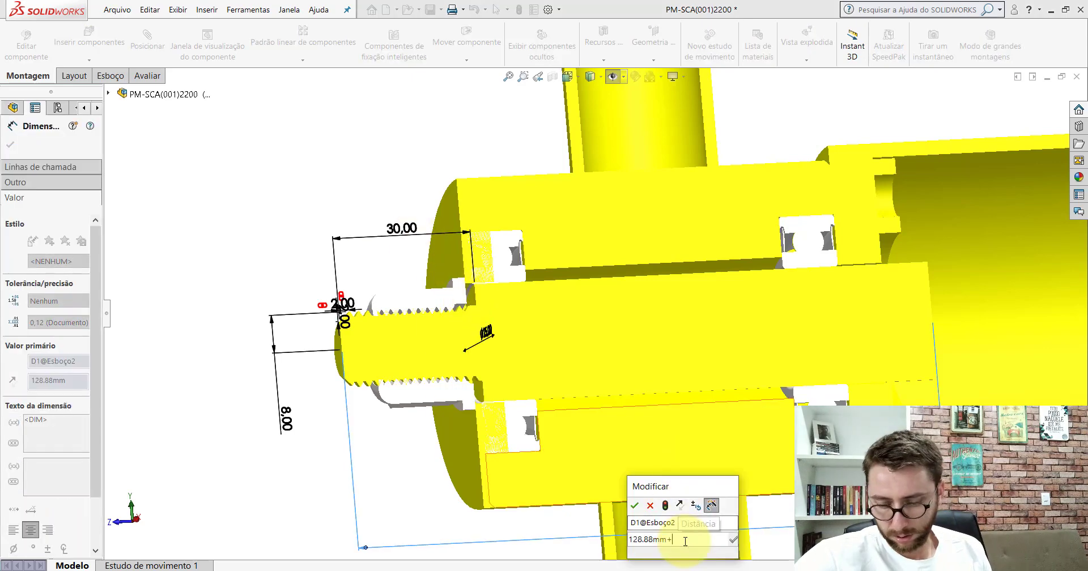
{"action": "key", "text": "Return"}
{"action": "left_click", "coordinate": [524, 133]}
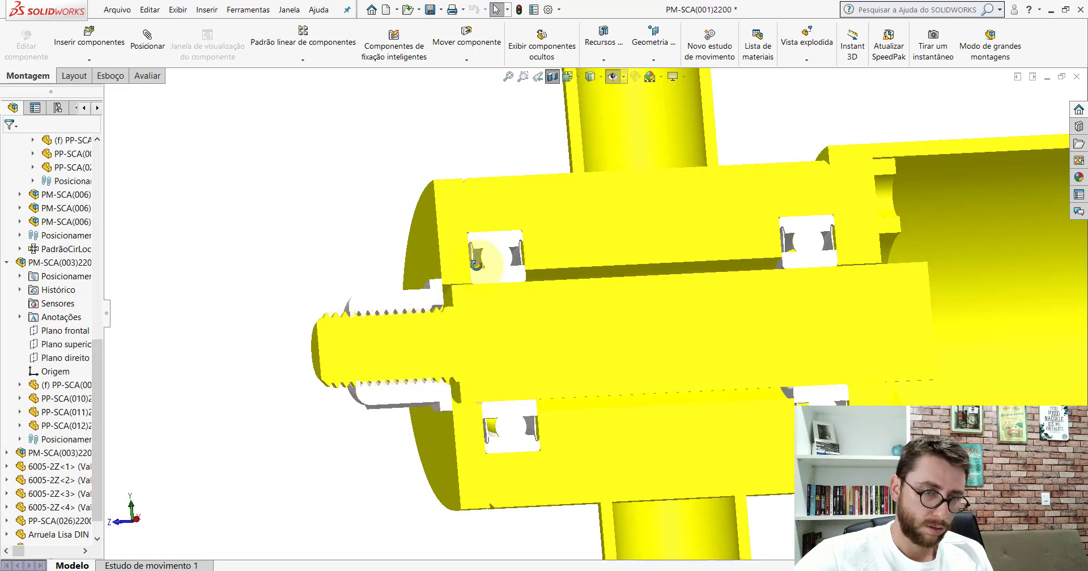
Inspect the lengthened shaft in section, then turn the Section View off.
{"action": "mouse_move", "coordinate": [471, 283]}
{"action": "middle_mouse_down"}
{"action": "mouse_move", "coordinate": [464, 262]}
{"action": "mouse_move", "coordinate": [469, 302]}
{"action": "middle_mouse_up"}
{"action": "scroll", "coordinate": [471, 315], "scroll_direction": "down", "scroll_amount": 5}
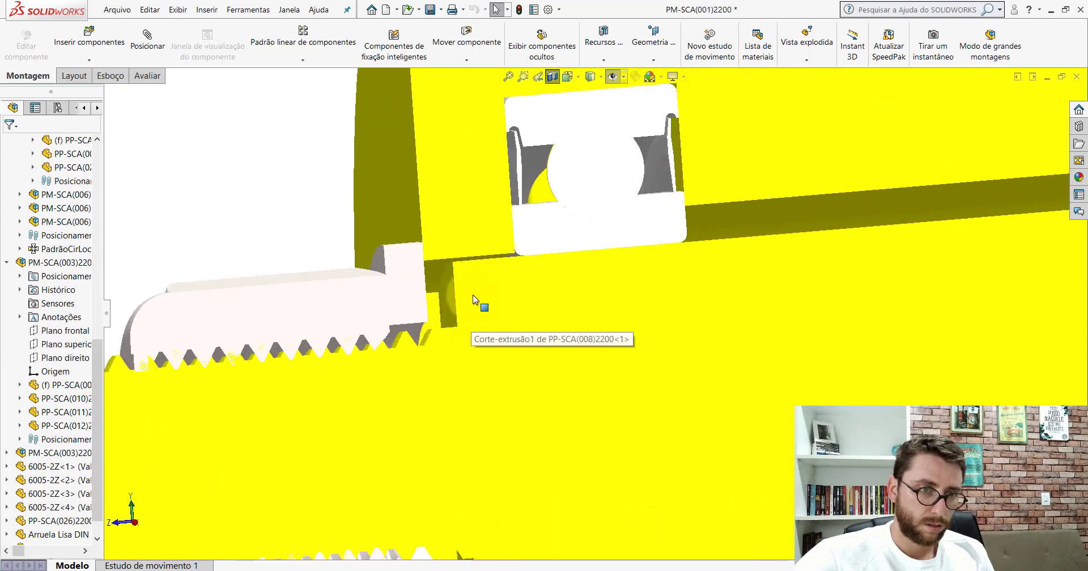
{"action": "left_click", "coordinate": [473, 295]}
{"action": "scroll", "coordinate": [481, 290], "scroll_direction": "up", "scroll_amount": 5}
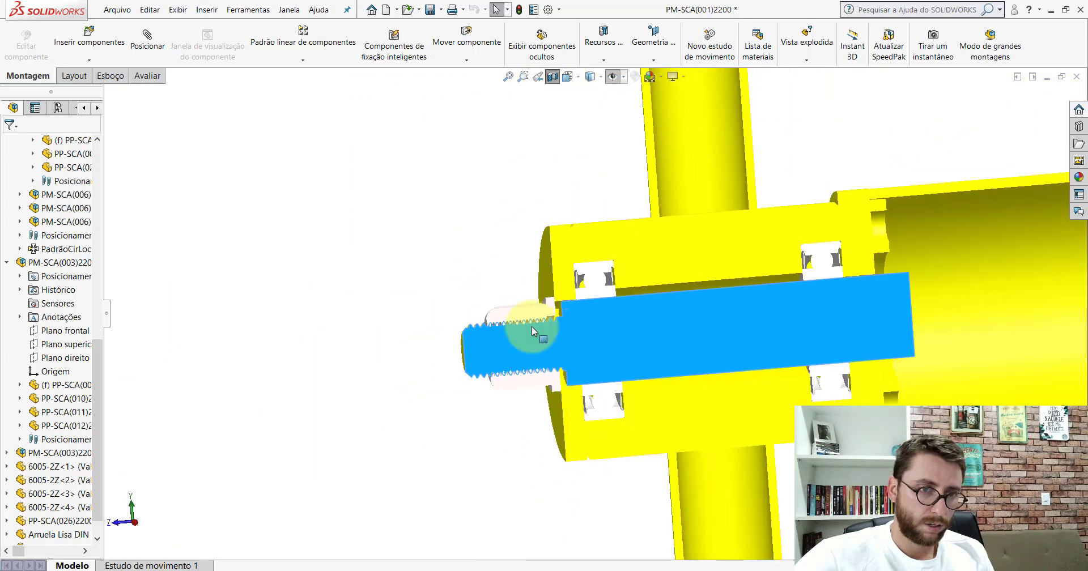
{"action": "left_click", "coordinate": [510, 223]}
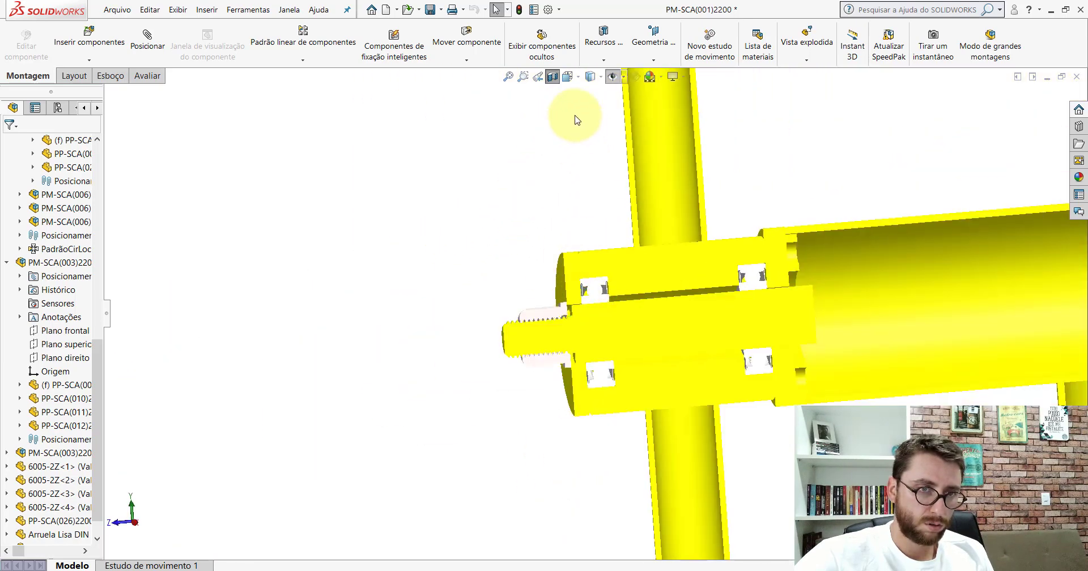
{"action": "left_click", "coordinate": [553, 77]}
Orbit around the housing end to view the locknut from the side.
{"action": "middle_click_drag", "start_coordinate": [588, 263], "coordinate": [584, 287]}
{"action": "left_click", "coordinate": [577, 280]}
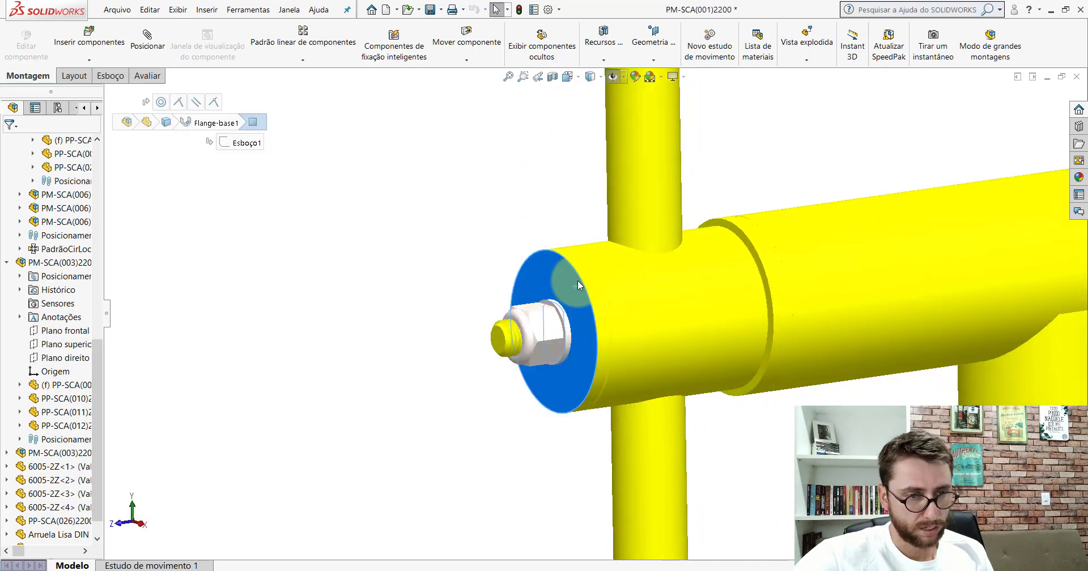
{"action": "left_click", "coordinate": [659, 221]}
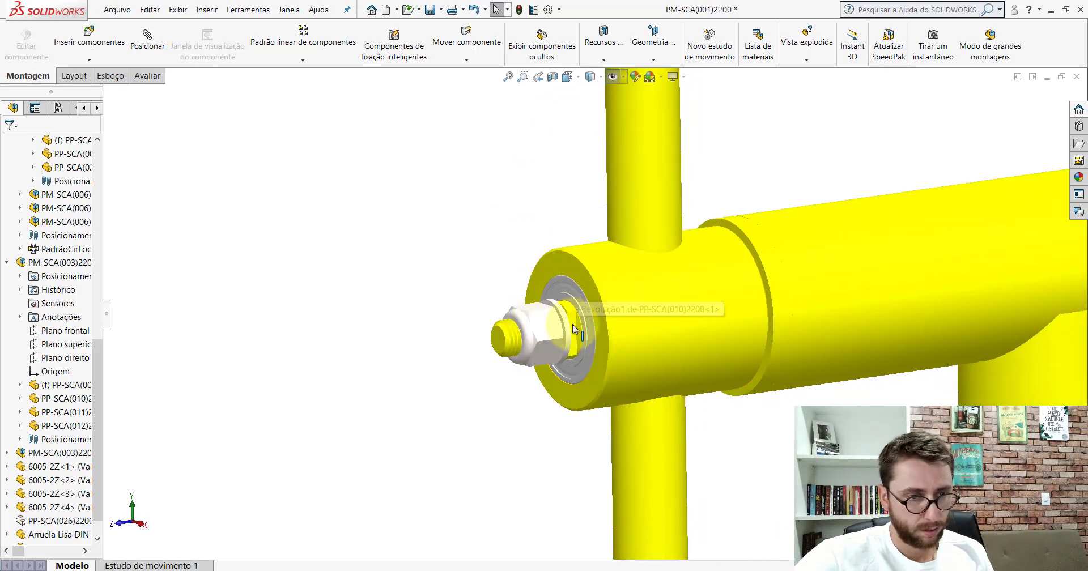
{"action": "scroll", "coordinate": [574, 328], "scroll_direction": "down", "scroll_amount": 3}
{"action": "mouse_move", "coordinate": [583, 315]}
{"action": "middle_mouse_down"}
{"action": "mouse_move", "coordinate": [535, 327]}
{"action": "mouse_move", "coordinate": [567, 289]}
{"action": "middle_mouse_up"}
{"action": "scroll", "coordinate": [568, 289], "scroll_direction": "up", "scroll_amount": 2}
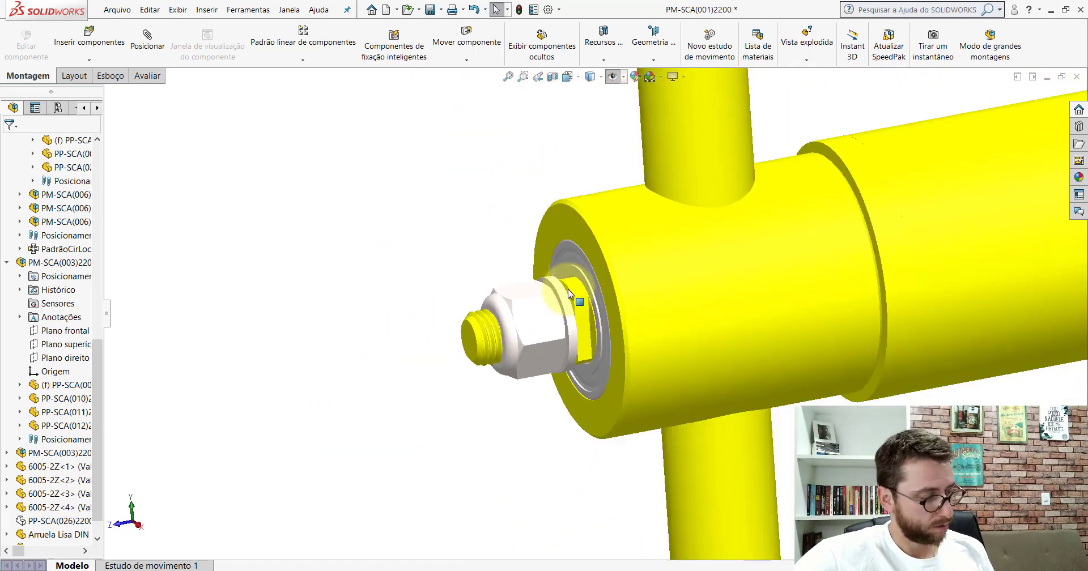
{"action": "scroll", "coordinate": [449, 242], "scroll_direction": "up", "scroll_amount": 3}
{"action": "scroll", "coordinate": [639, 308], "scroll_direction": "up", "scroll_amount": 2}
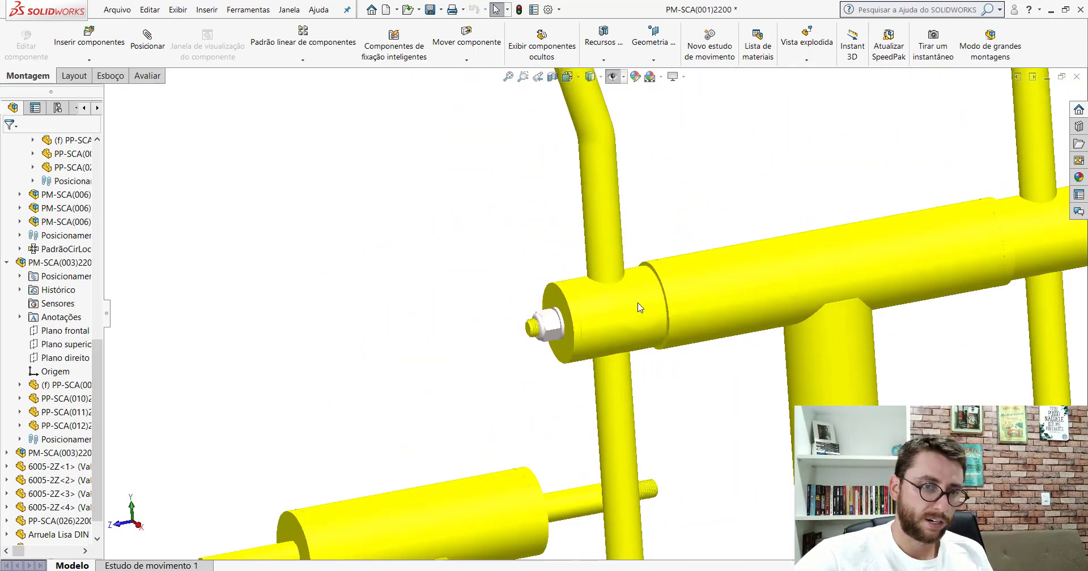
{"action": "scroll", "coordinate": [639, 307], "scroll_direction": "down", "scroll_amount": 3}
{"action": "left_click", "coordinate": [568, 82]}
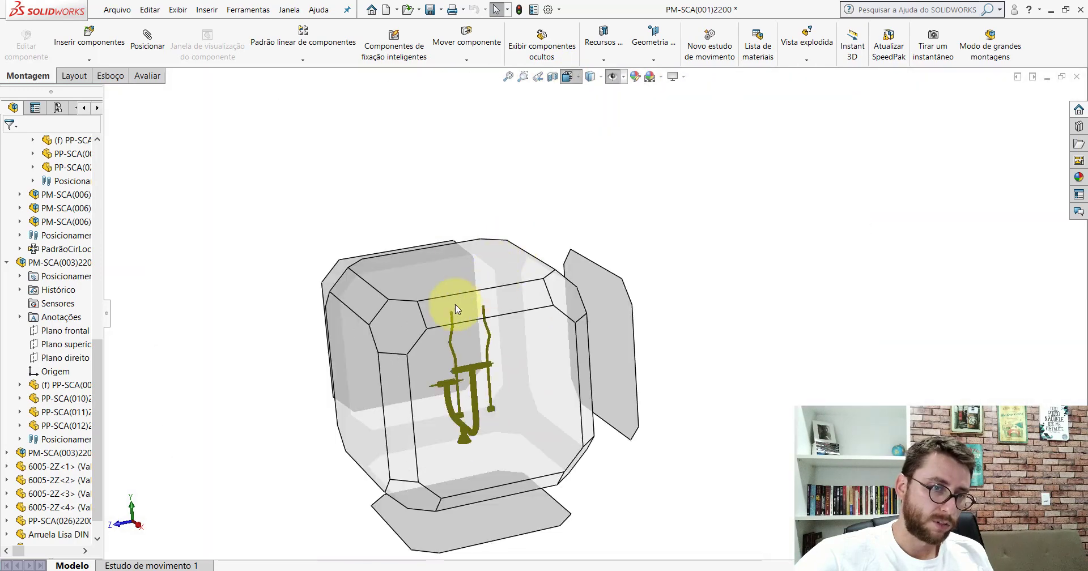
Switch to Isometric and collapse the FeatureManager tree with Recolher itens.
{"action": "left_click", "coordinate": [403, 321]}
{"action": "scroll", "coordinate": [661, 333], "scroll_direction": "down", "scroll_amount": 3}
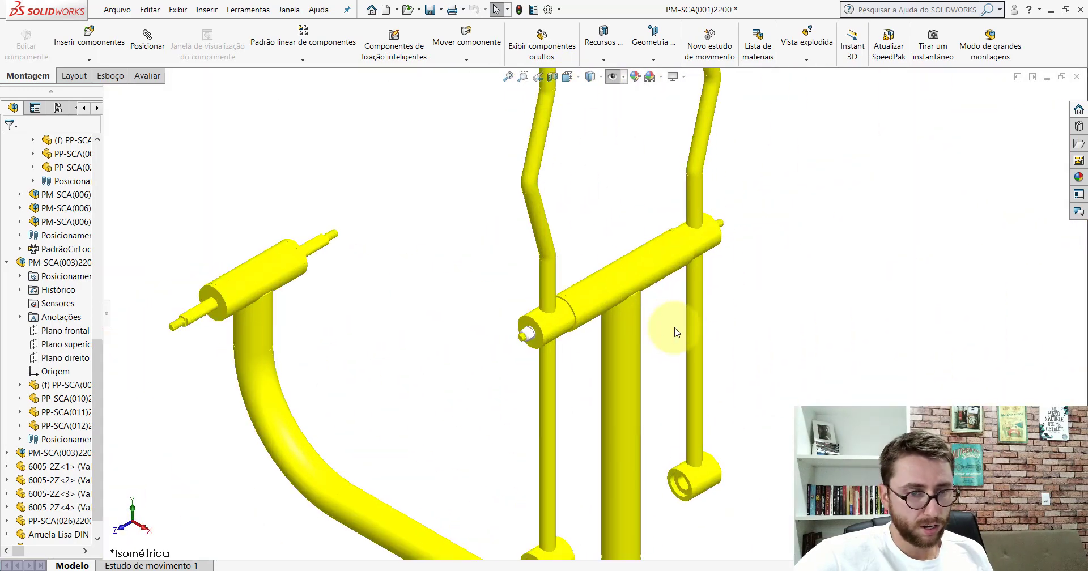
{"action": "scroll", "coordinate": [452, 334], "scroll_direction": "down", "scroll_amount": 2}
{"action": "scroll", "coordinate": [99, 255], "scroll_direction": "up", "scroll_amount": 5}
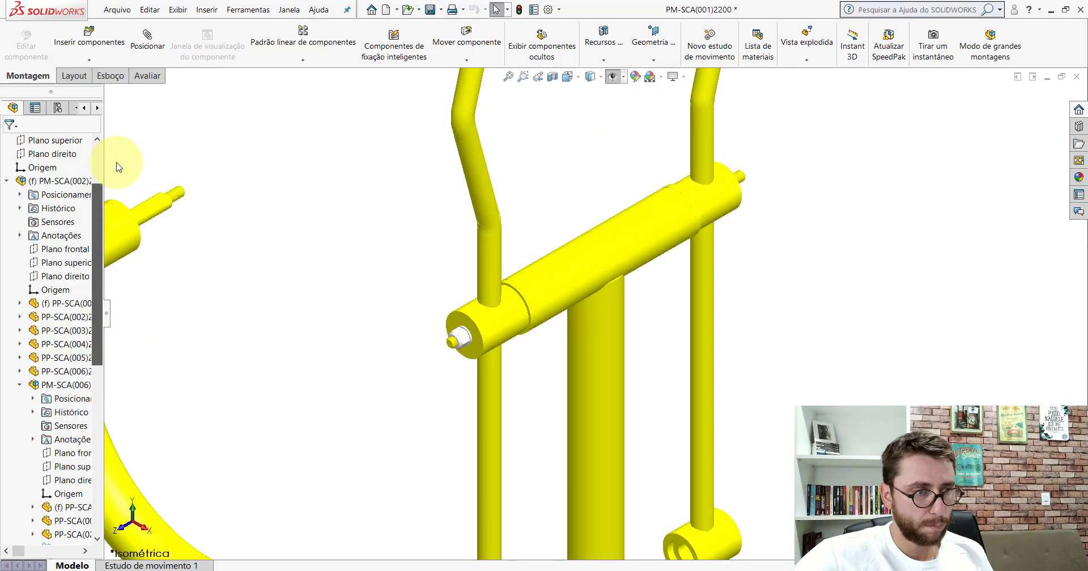
{"action": "scroll", "coordinate": [85, 150], "scroll_direction": "up", "scroll_amount": 2}
{"action": "right_click", "coordinate": [64, 141]}
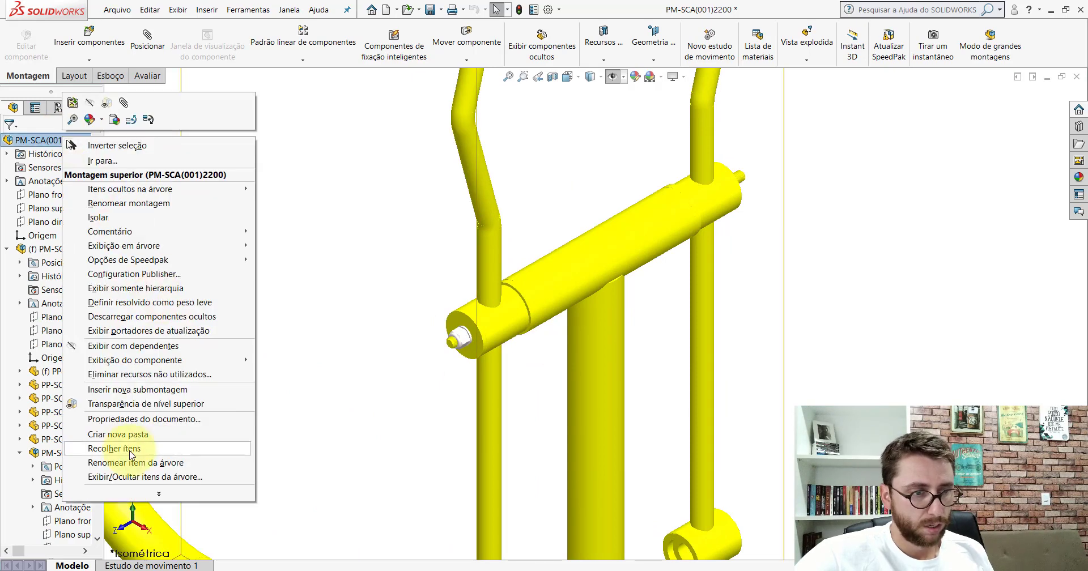
{"action": "left_click", "coordinate": [170, 450]}
Reposition the view and save the assembly.
{"action": "scroll", "coordinate": [600, 292], "scroll_direction": "up", "scroll_amount": 5}
{"action": "middle_click_drag", "start_coordinate": [760, 204], "coordinate": [732, 245], "text": "ctrl"}
{"action": "left_click", "coordinate": [731, 245]}
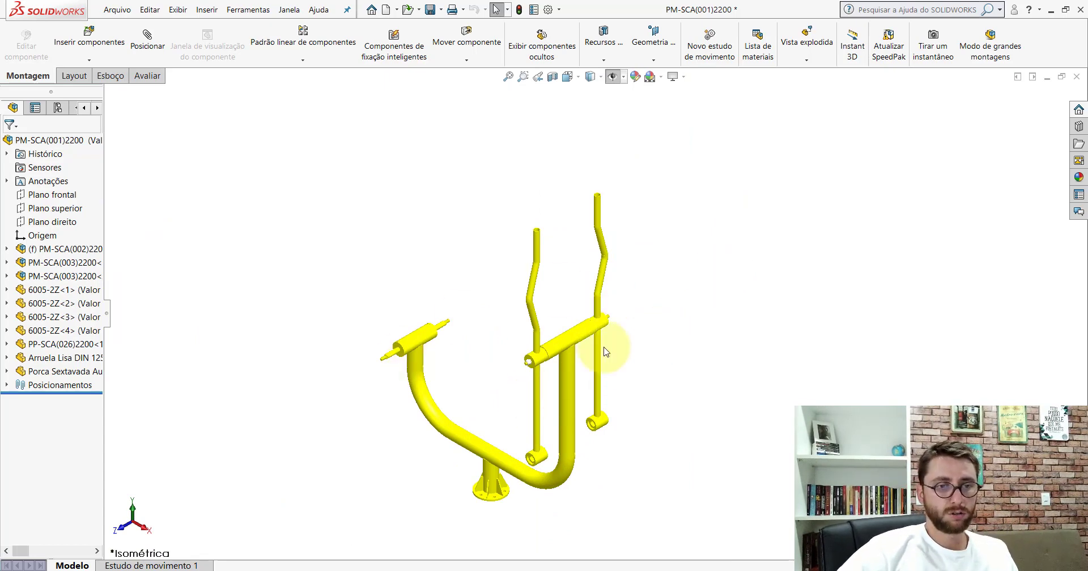
{"action": "scroll", "coordinate": [522, 418], "scroll_direction": "down", "scroll_amount": 2}
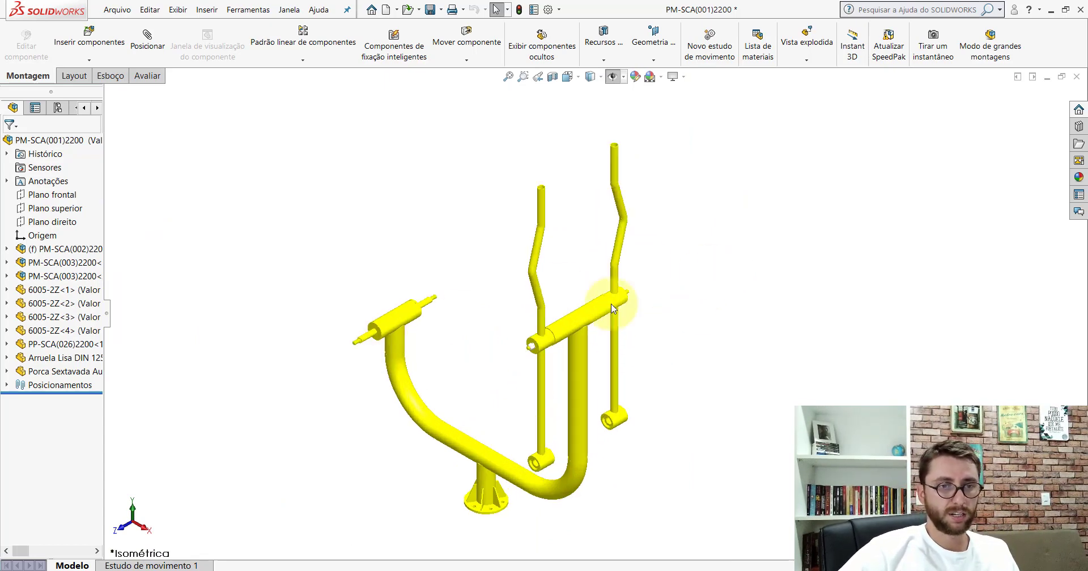
{"action": "left_click", "coordinate": [430, 10]}
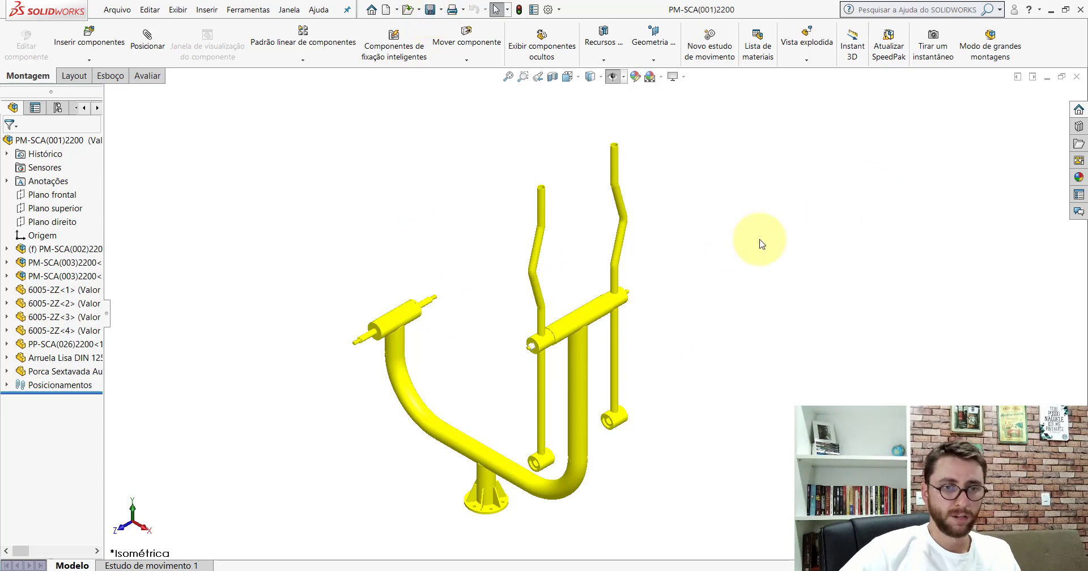
Return to the isometric view and zoom in on the locknut at the tube end.
{"action": "scroll", "coordinate": [623, 329], "scroll_direction": "down", "scroll_amount": 2}
{"action": "scroll", "coordinate": [623, 329], "scroll_direction": "down", "scroll_amount": 2}
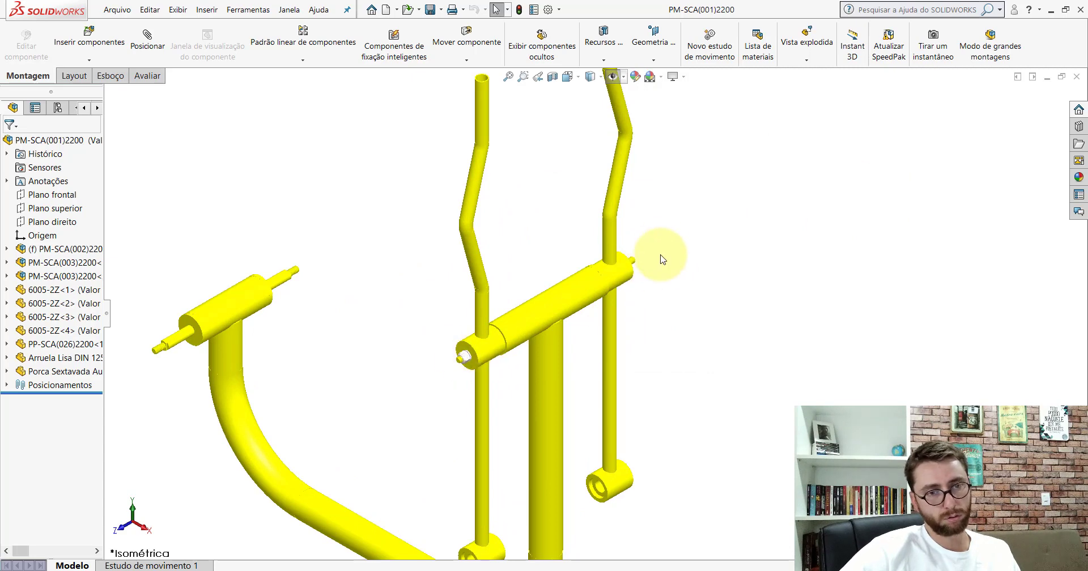
{"action": "scroll", "coordinate": [627, 272], "scroll_direction": "down", "scroll_amount": 2}
{"action": "mouse_move", "coordinate": [621, 274]}
{"action": "middle_mouse_down"}
{"action": "mouse_move", "coordinate": [503, 224]}
{"action": "mouse_move", "coordinate": [522, 243]}
{"action": "mouse_move", "coordinate": [647, 262]}
{"action": "middle_mouse_up"}
{"action": "left_click", "coordinate": [568, 76]}
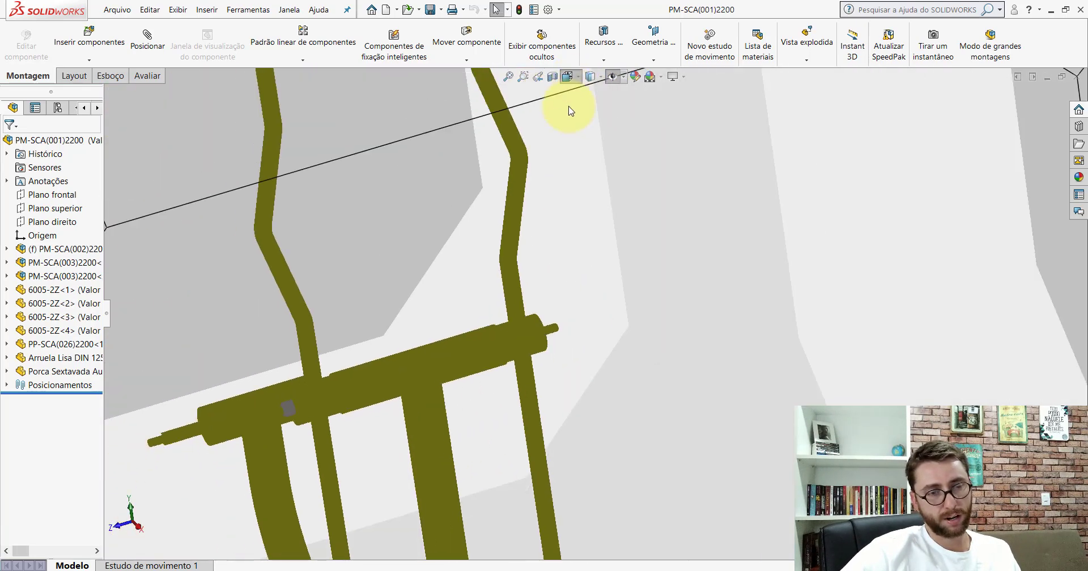
{"action": "left_click", "coordinate": [407, 352]}
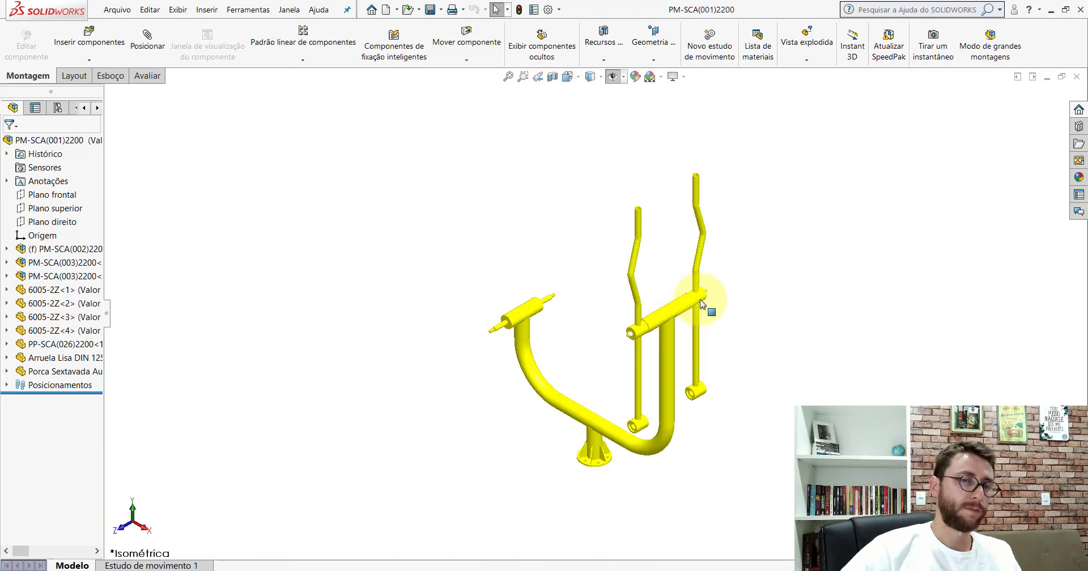
{"action": "scroll", "coordinate": [697, 318], "scroll_direction": "down", "scroll_amount": 1}
{"action": "scroll", "coordinate": [624, 340], "scroll_direction": "down", "scroll_amount": 3}
{"action": "scroll", "coordinate": [553, 365], "scroll_direction": "down", "scroll_amount": 2}
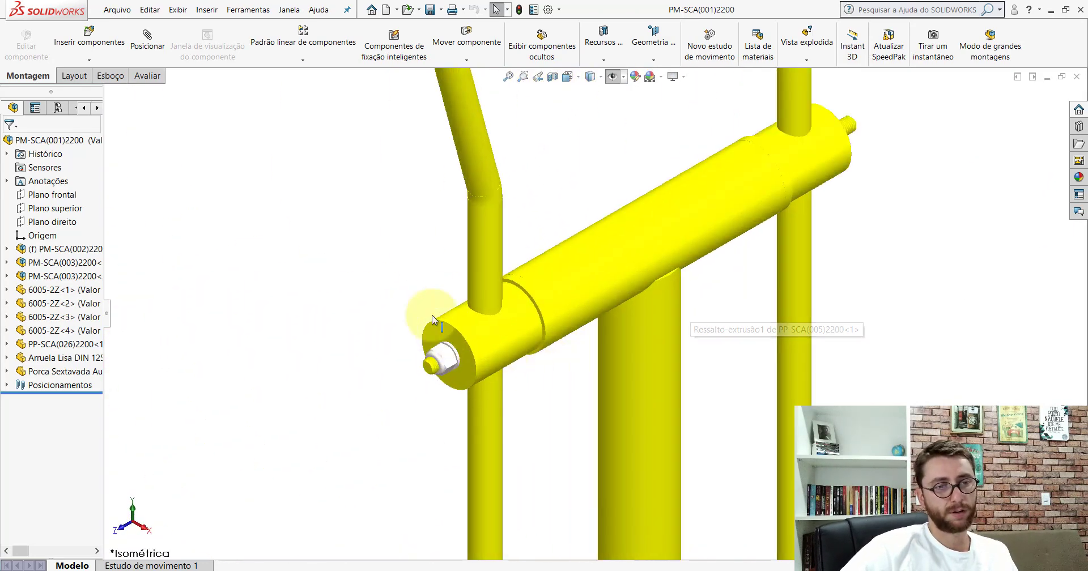
{"action": "scroll", "coordinate": [680, 269], "scroll_direction": "up", "scroll_amount": 5}
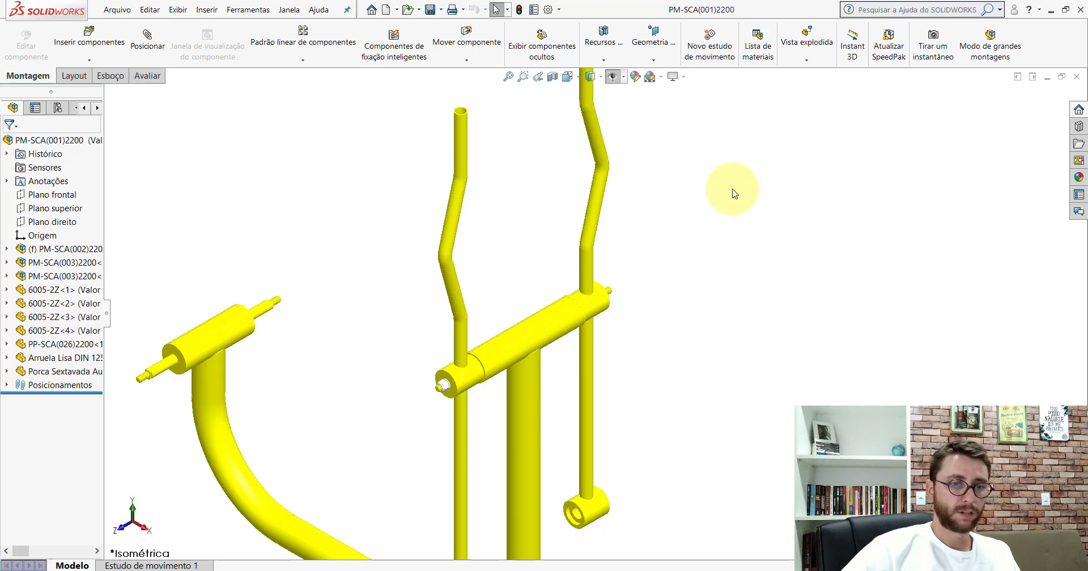
{"action": "scroll", "coordinate": [453, 375], "scroll_direction": "down", "scroll_amount": 3}
{"action": "scroll", "coordinate": [476, 376], "scroll_direction": "down", "scroll_amount": 3}
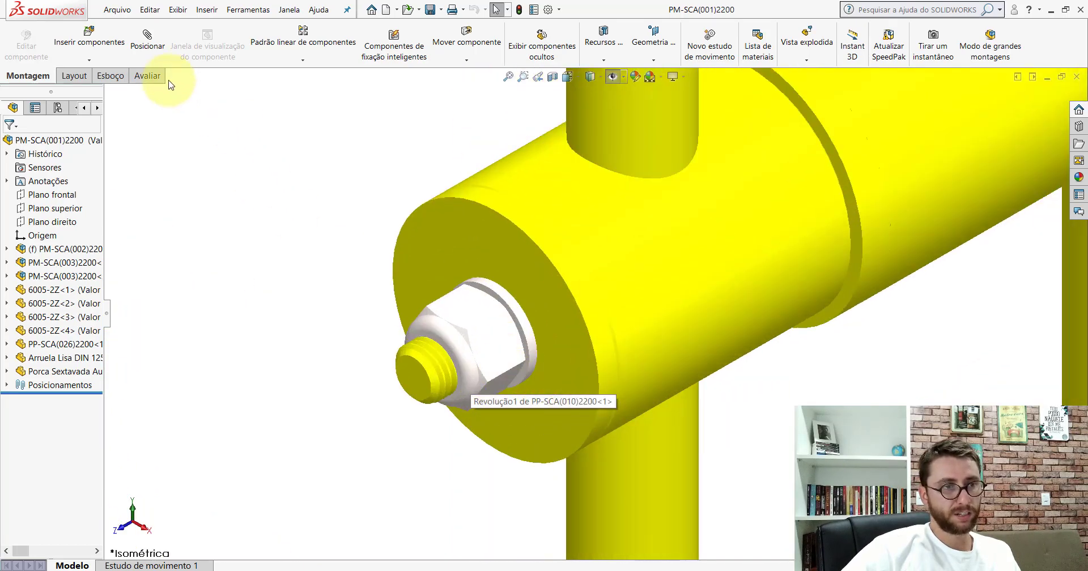
Measure from the bolt end face to the nut's outer face: 7.3 mm normal distance.
{"action": "left_click", "coordinate": [148, 76]}
{"action": "left_click", "coordinate": [227, 42]}
{"action": "scroll", "coordinate": [453, 352], "scroll_direction": "down", "scroll_amount": 2}
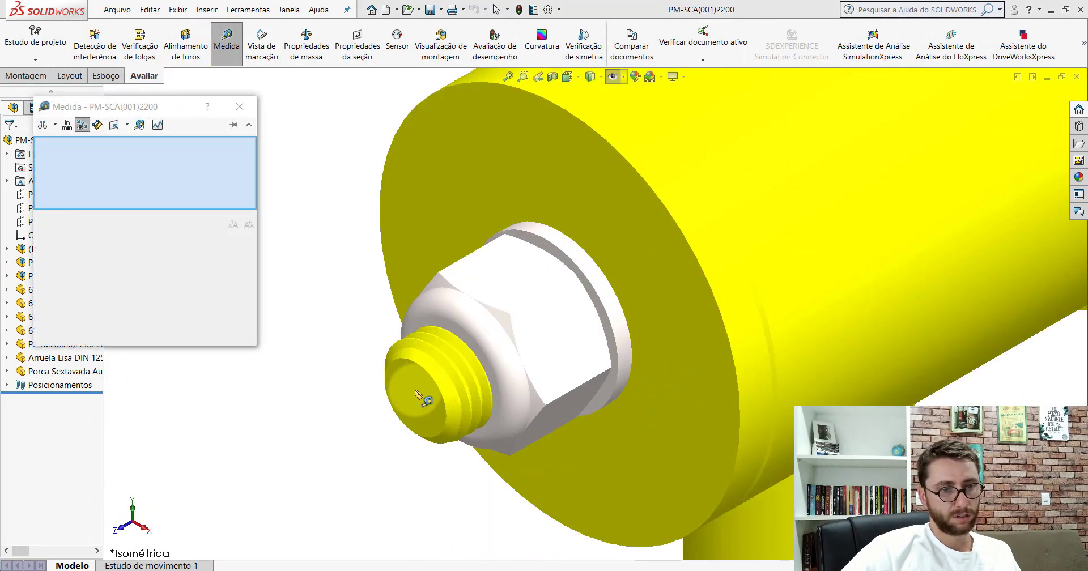
{"action": "left_click", "coordinate": [425, 374]}
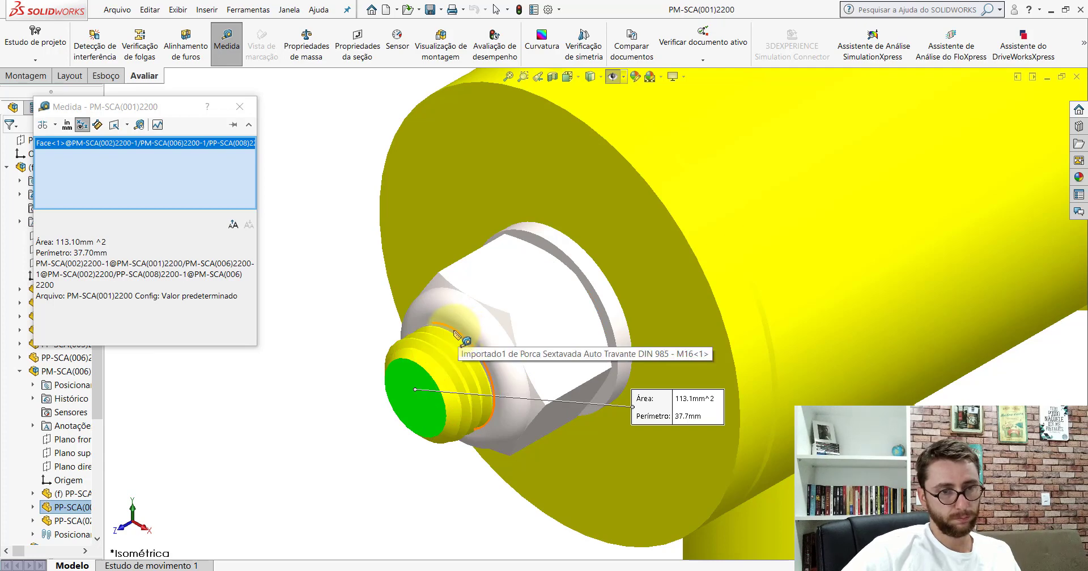
{"action": "scroll", "coordinate": [459, 334], "scroll_direction": "down", "scroll_amount": 1}
{"action": "scroll", "coordinate": [471, 294], "scroll_direction": "down", "scroll_amount": 2}
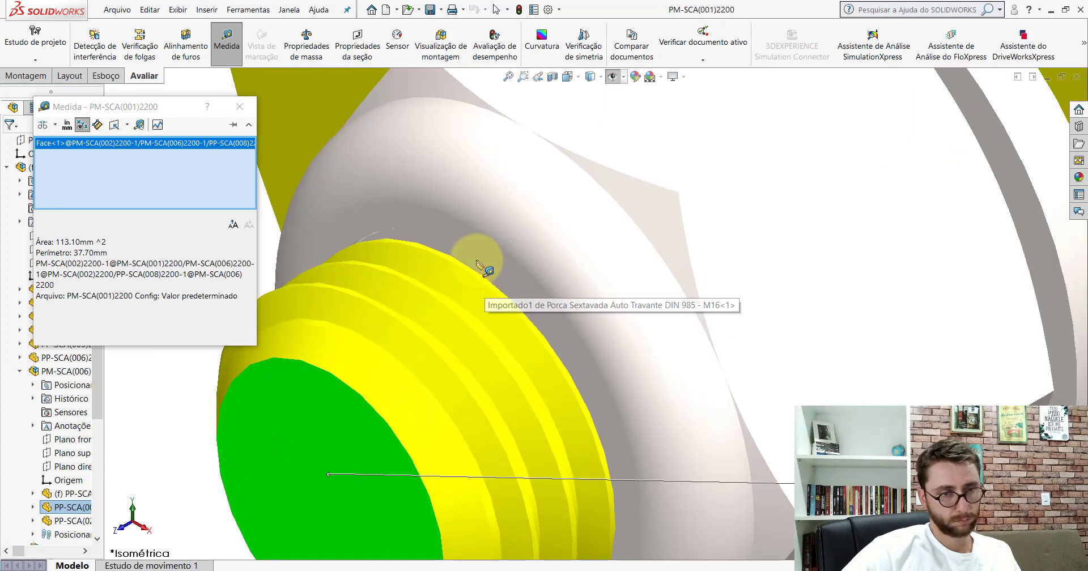
{"action": "left_click", "coordinate": [478, 263]}
{"action": "left_click", "coordinate": [479, 264]}
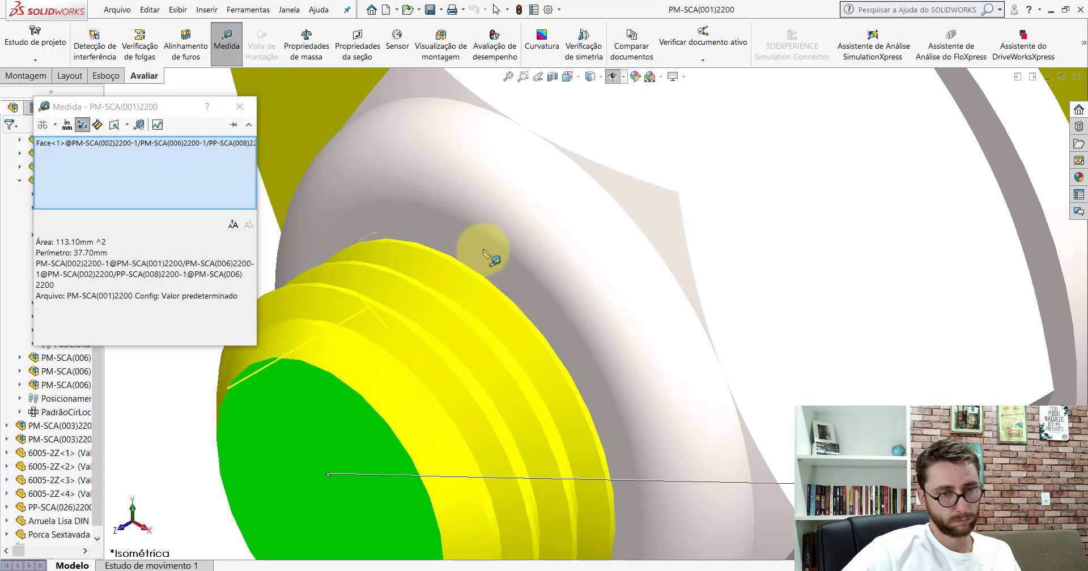
{"action": "left_click", "coordinate": [492, 250]}
{"action": "scroll", "coordinate": [497, 272], "scroll_direction": "up", "scroll_amount": 1}
{"action": "scroll", "coordinate": [497, 272], "scroll_direction": "up", "scroll_amount": 3}
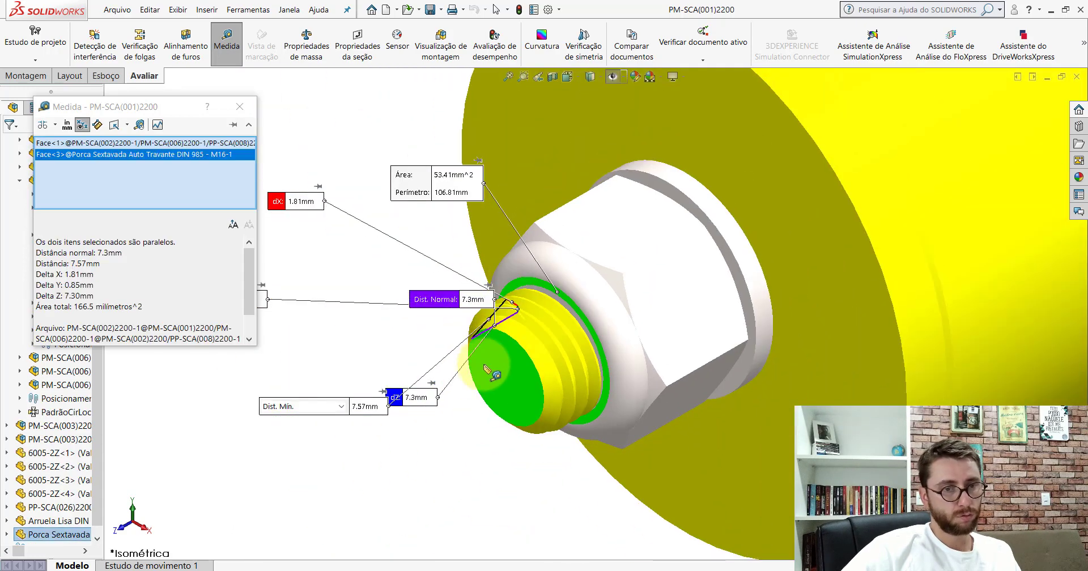
{"action": "scroll", "coordinate": [493, 284], "scroll_direction": "up", "scroll_amount": 1}
{"action": "key", "text": "Escape"}
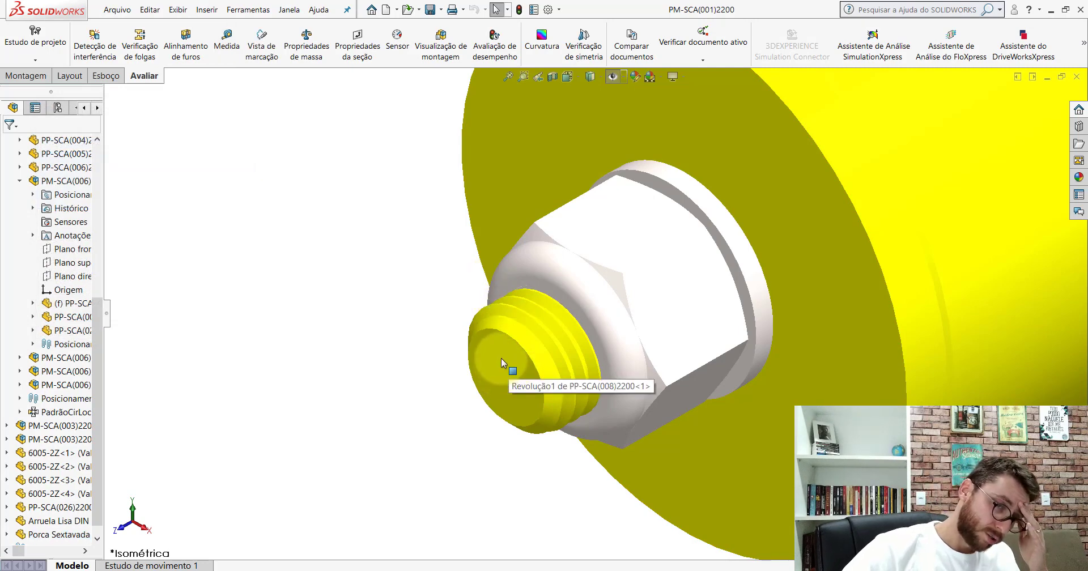
Zoom out to the whole elliptical frame and minimize SolidWorks.
{"action": "scroll", "coordinate": [558, 317], "scroll_direction": "up", "scroll_amount": 5}
{"action": "scroll", "coordinate": [558, 321], "scroll_direction": "up", "scroll_amount": 2}
{"action": "scroll", "coordinate": [702, 243], "scroll_direction": "up", "scroll_amount": 5}
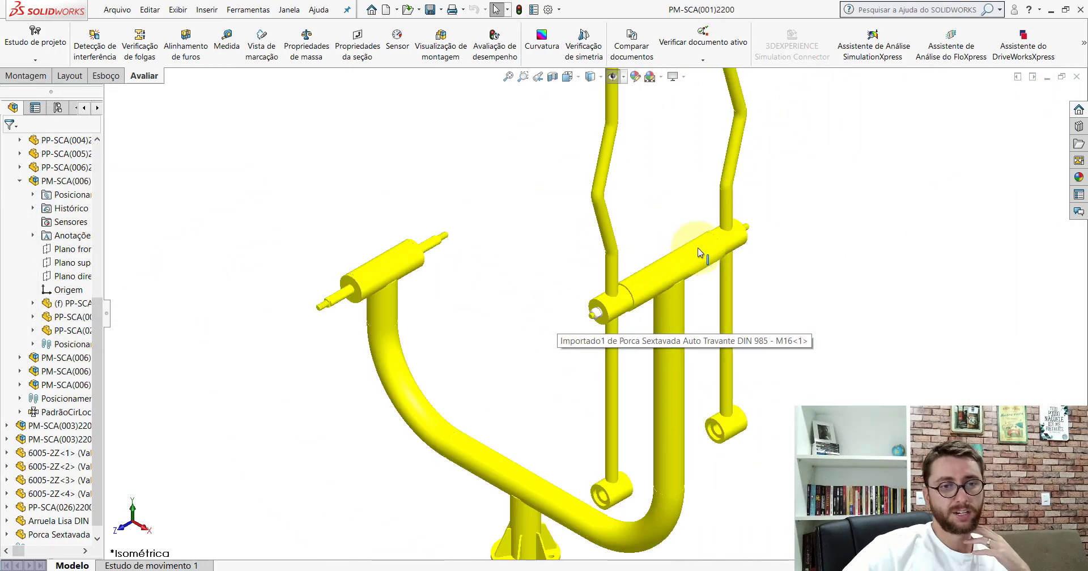
{"action": "scroll", "coordinate": [724, 150], "scroll_direction": "down", "scroll_amount": 4}
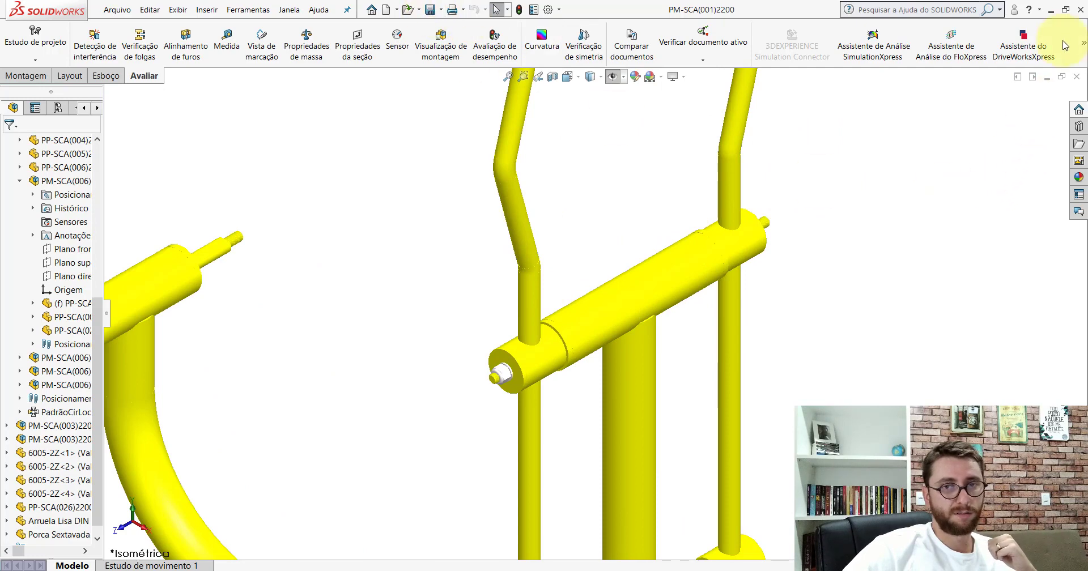
{"action": "left_click", "coordinate": [1050, 9]}
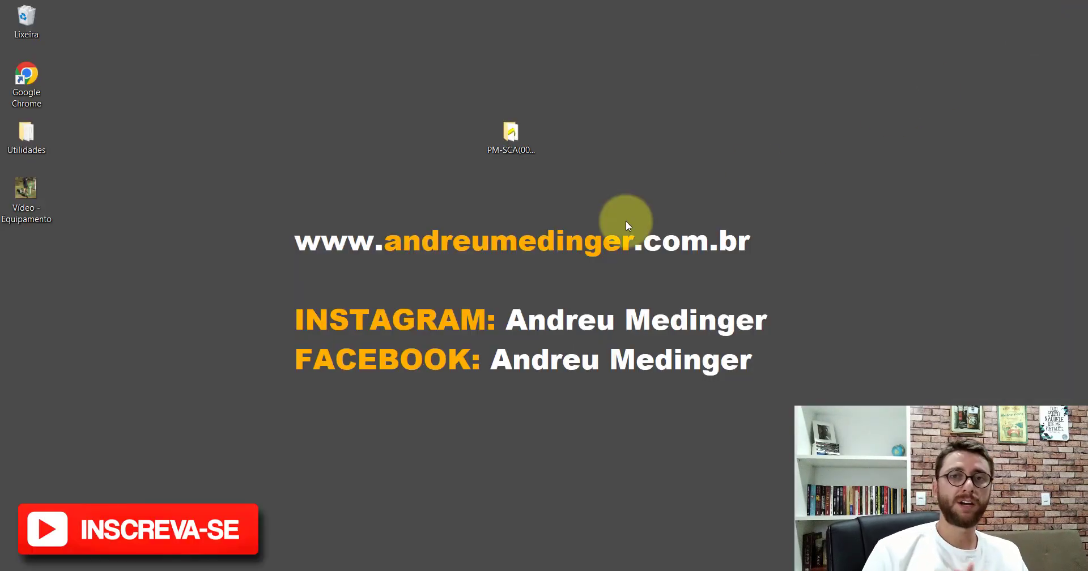